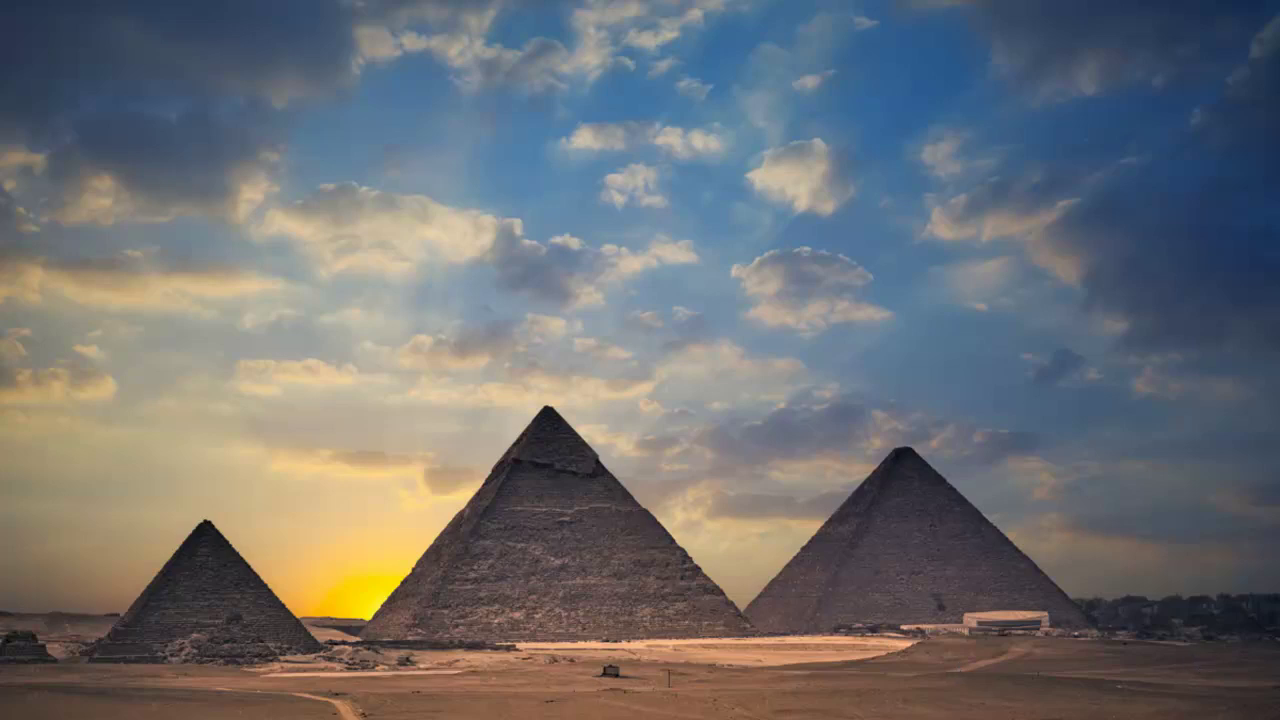
Step: Launch Word 2013 by searching for 'word' in the Windows 7 Start menu
left_click(14, 700)
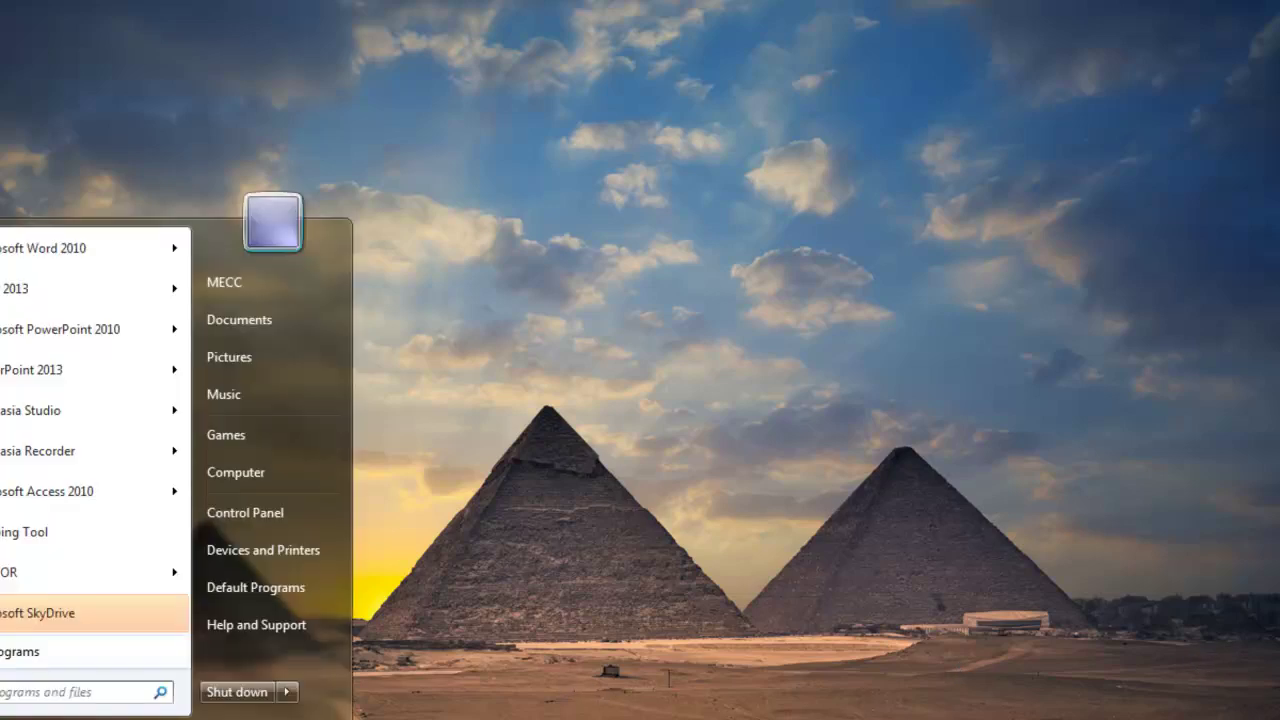
type("word")
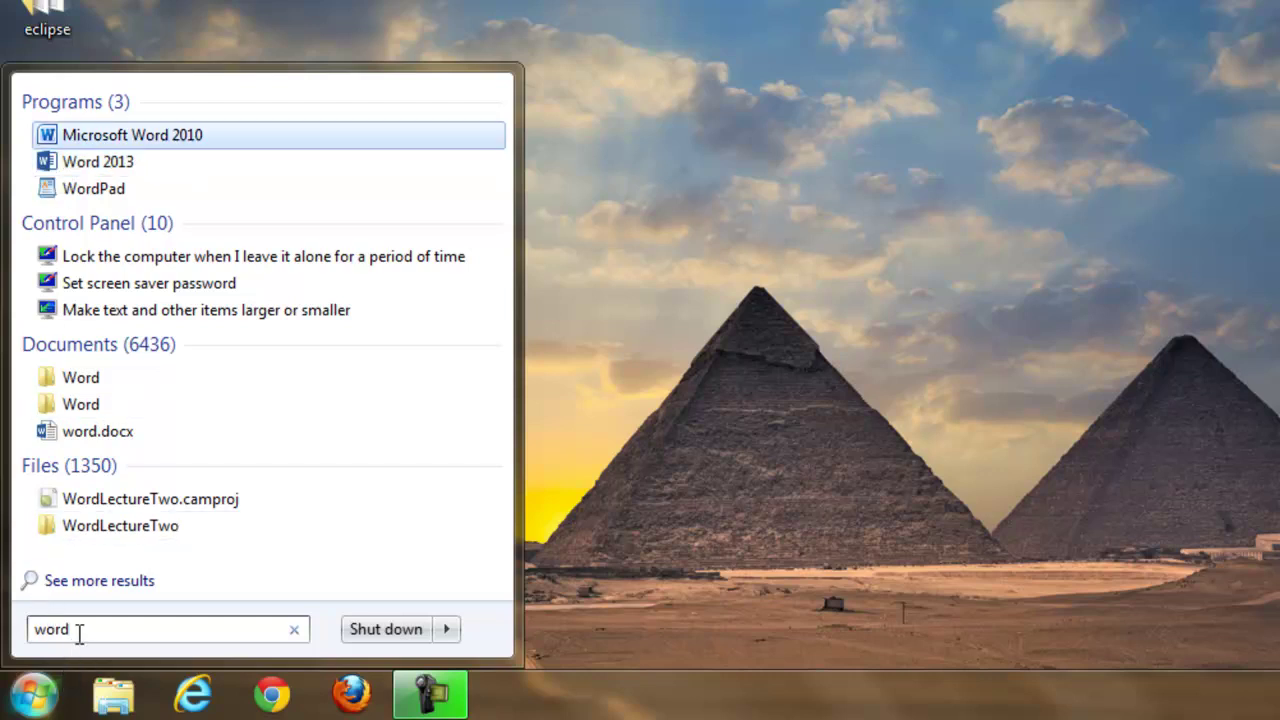
left_click(130, 163)
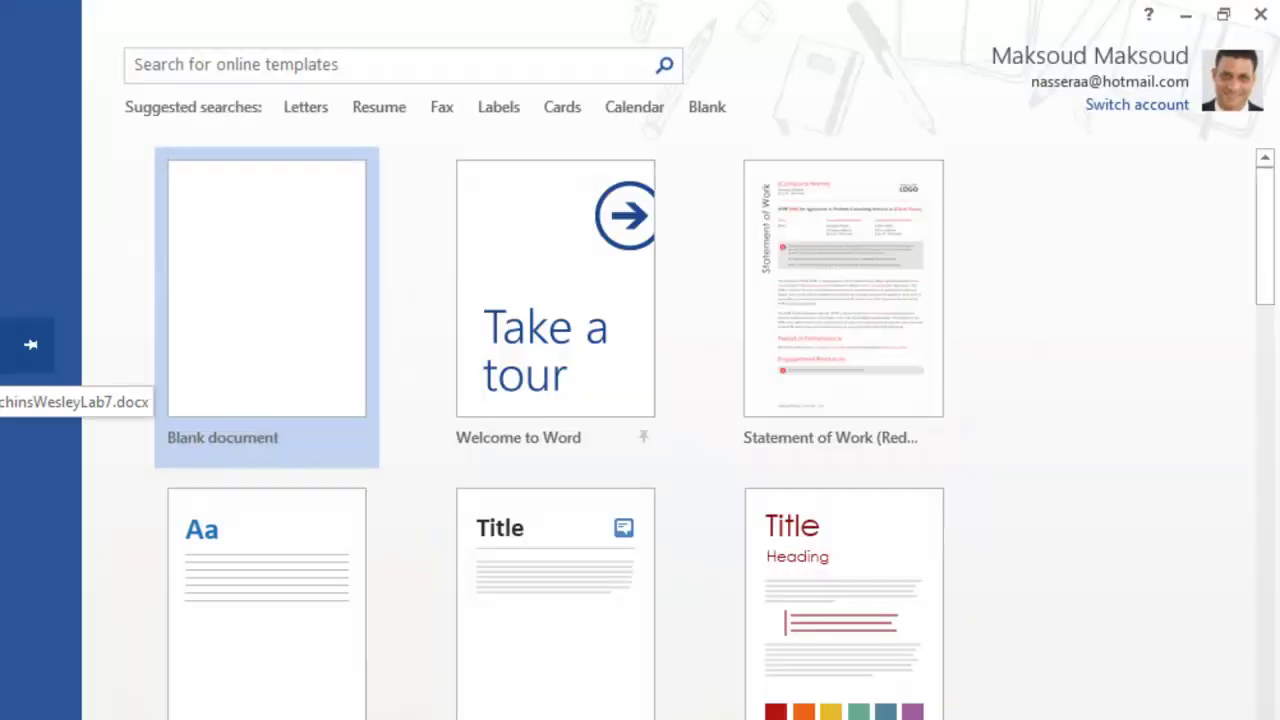
Step: Create a new Blank document from the Word start screen
left_click(272, 267)
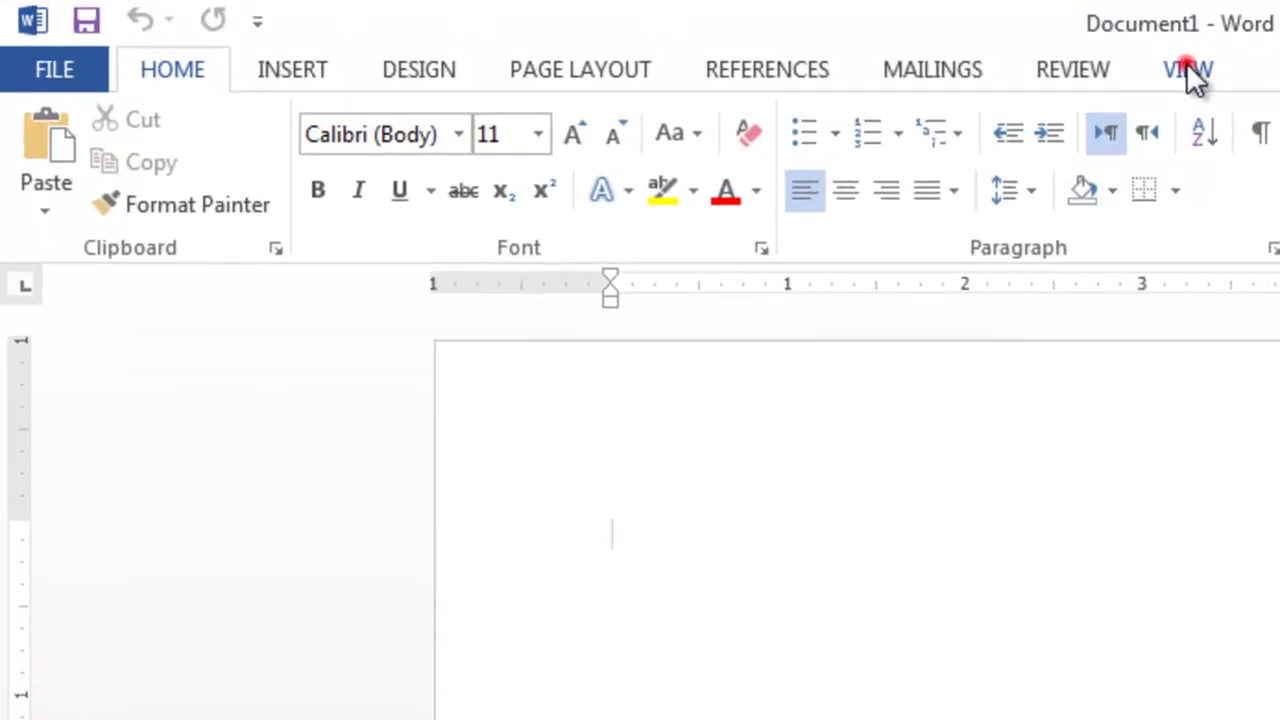
left_click(1190, 70)
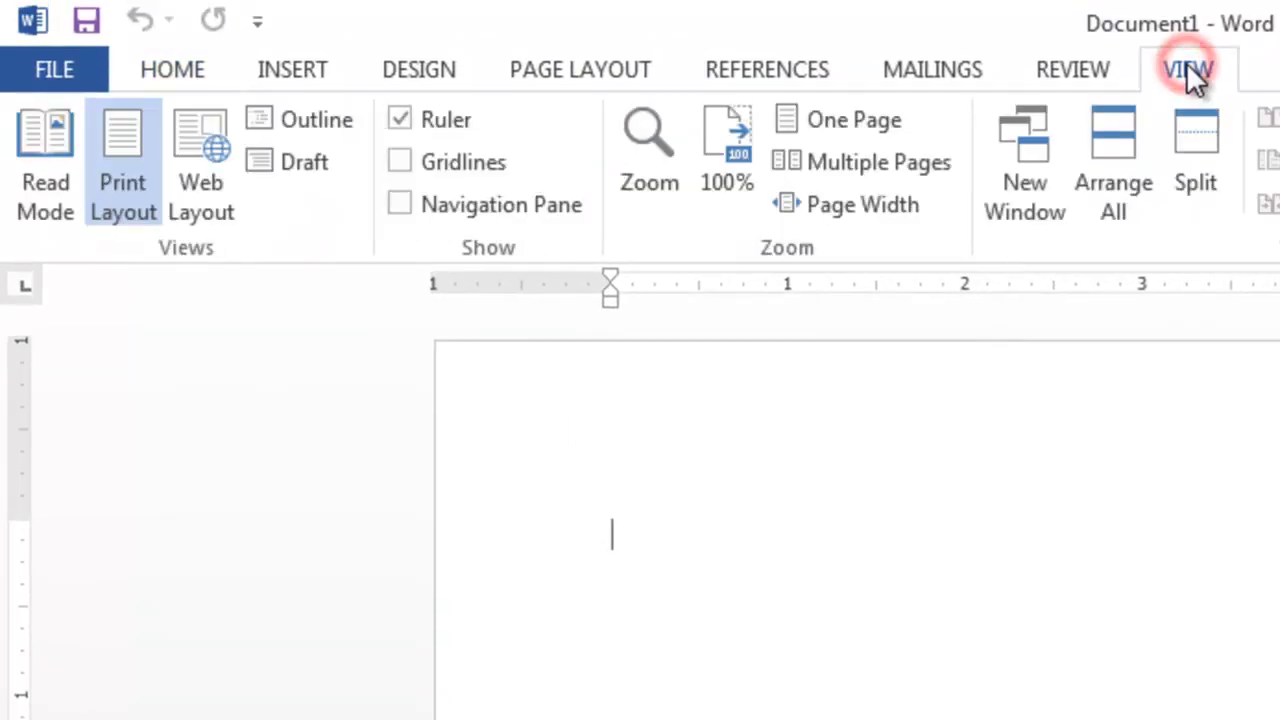
left_click(444, 120)
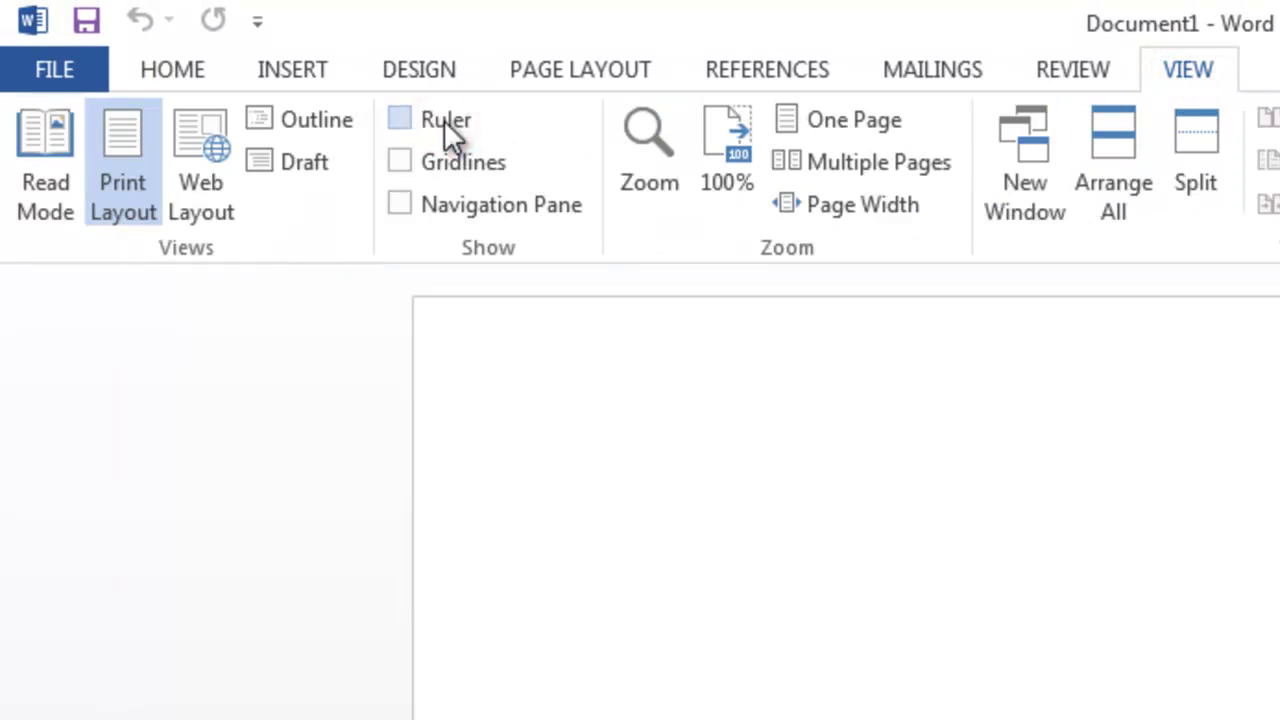
left_click(444, 120)
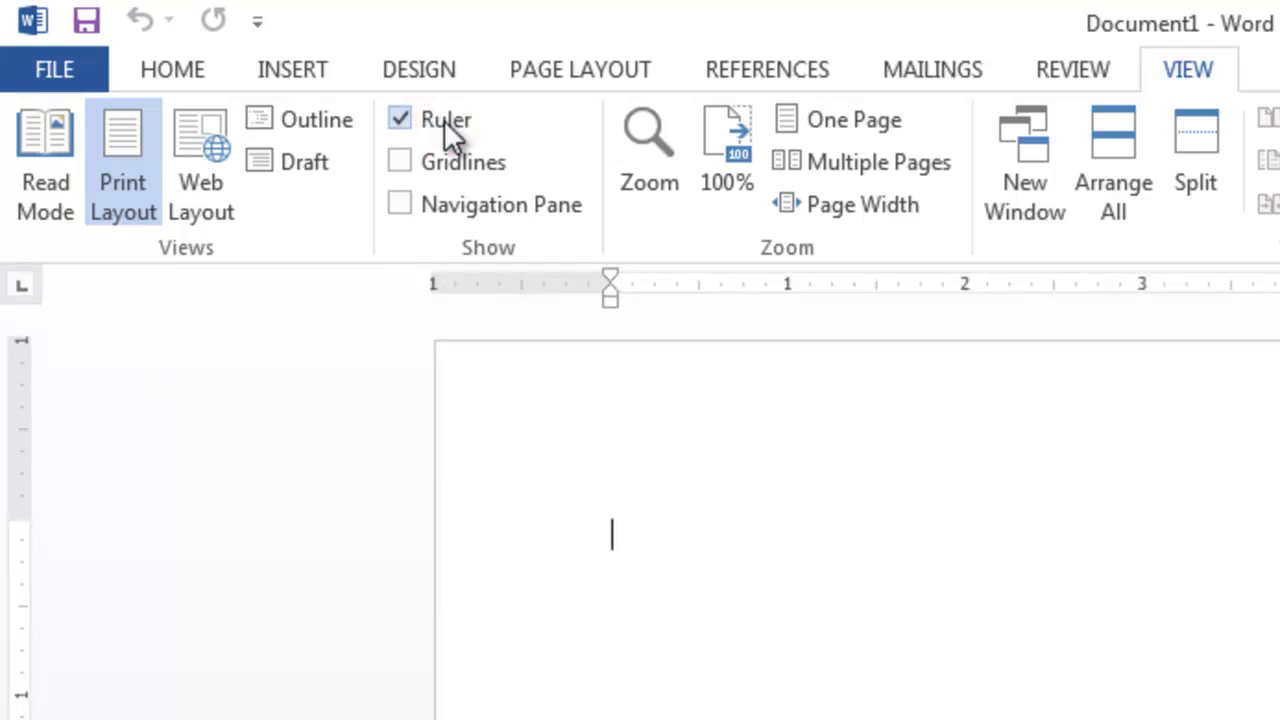
left_click(444, 120)
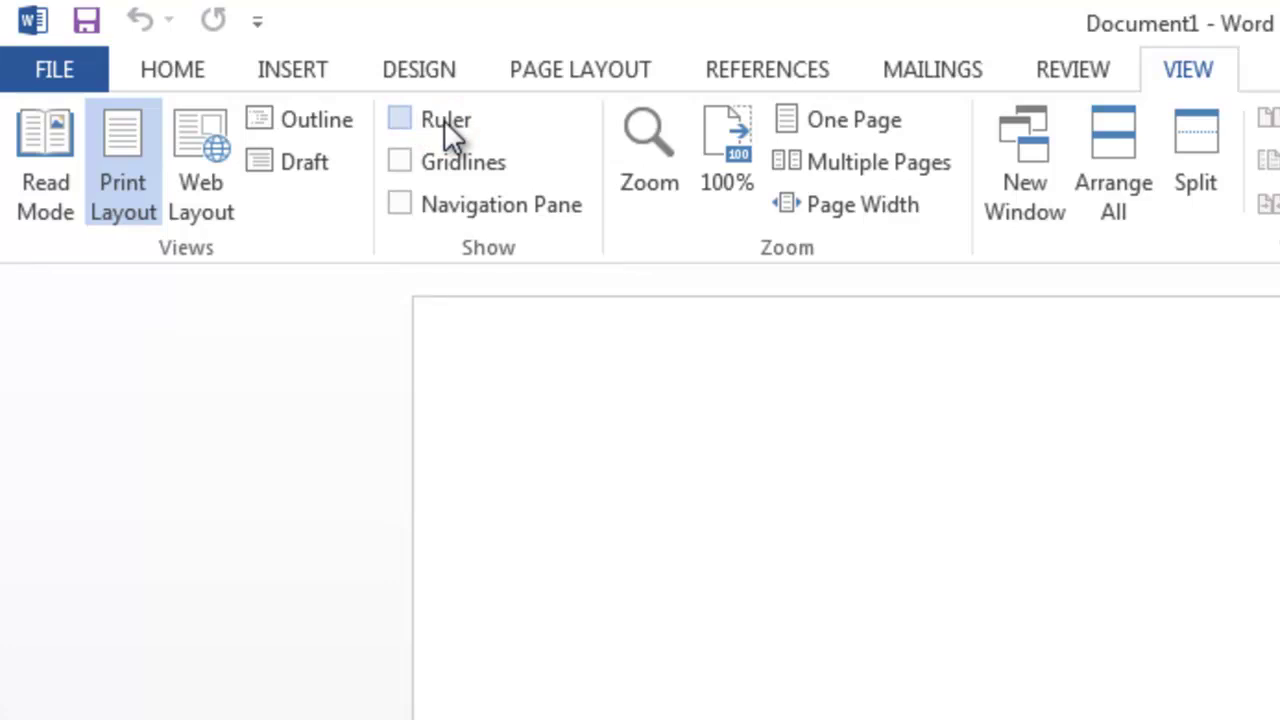
left_click(444, 120)
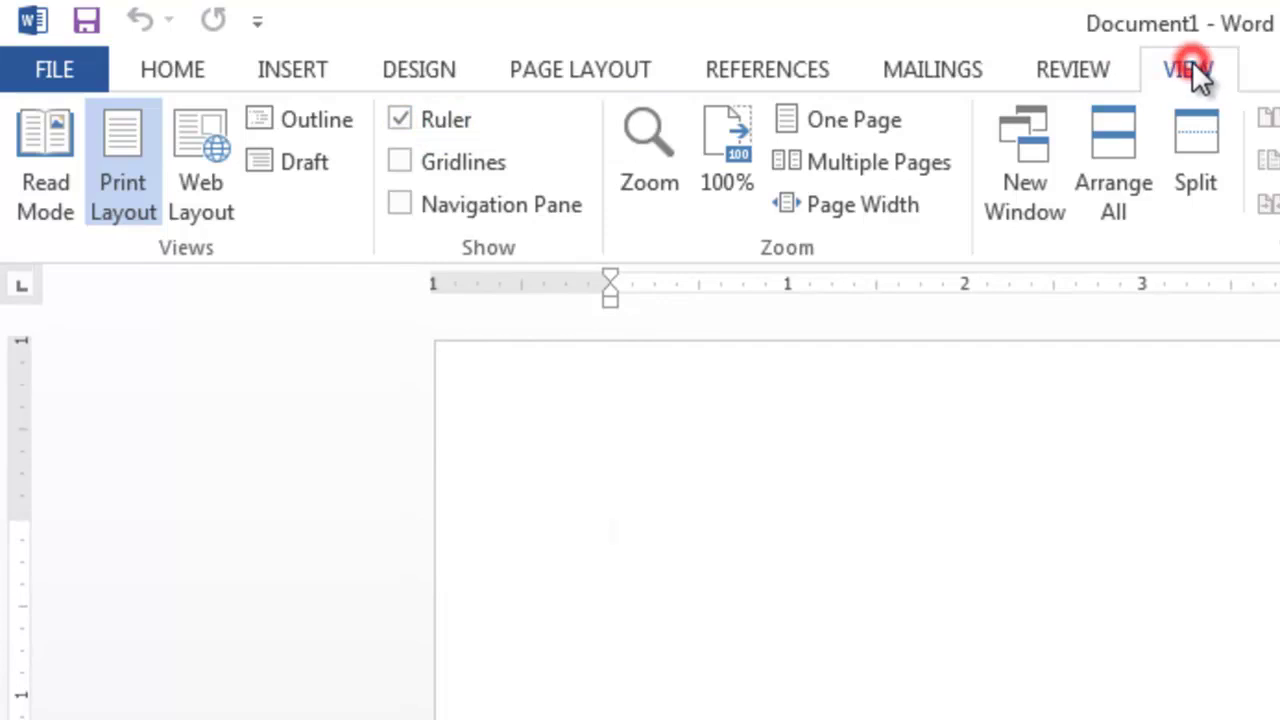
left_click(671, 521)
Step: Type 'This is a test' followed by a tab, and show formatting marks
left_click(166, 70)
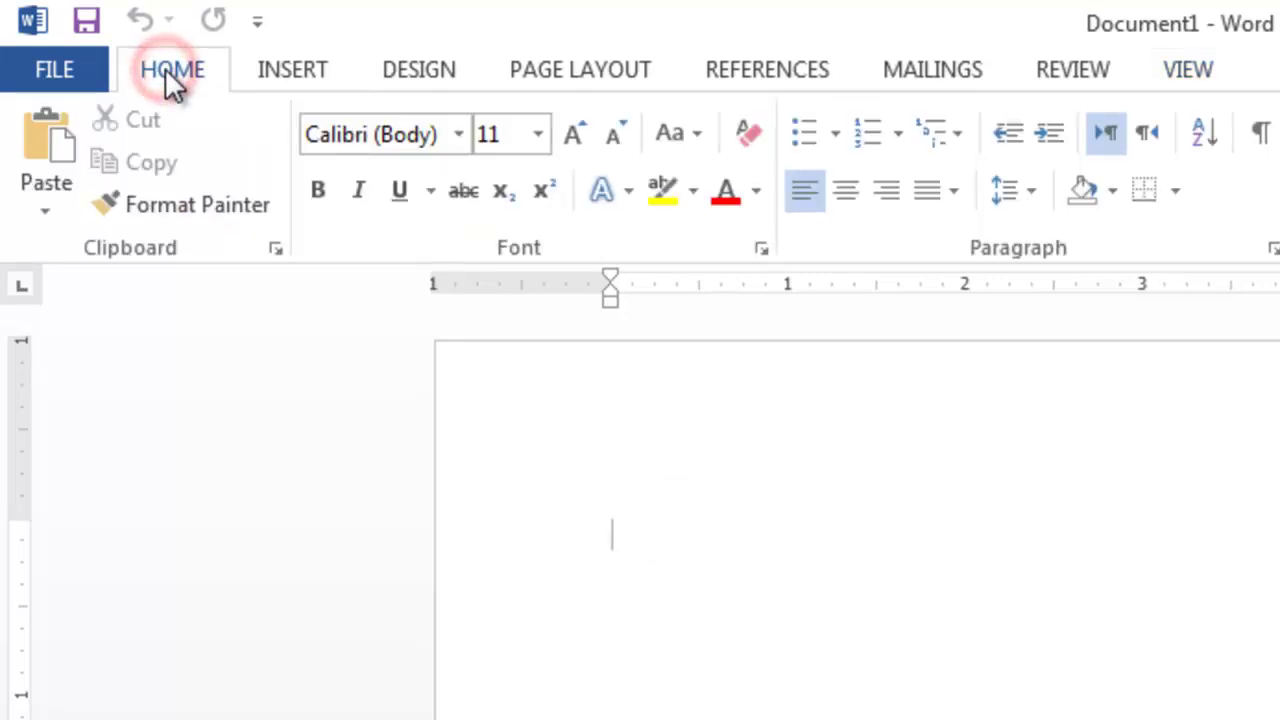
left_click(704, 560)
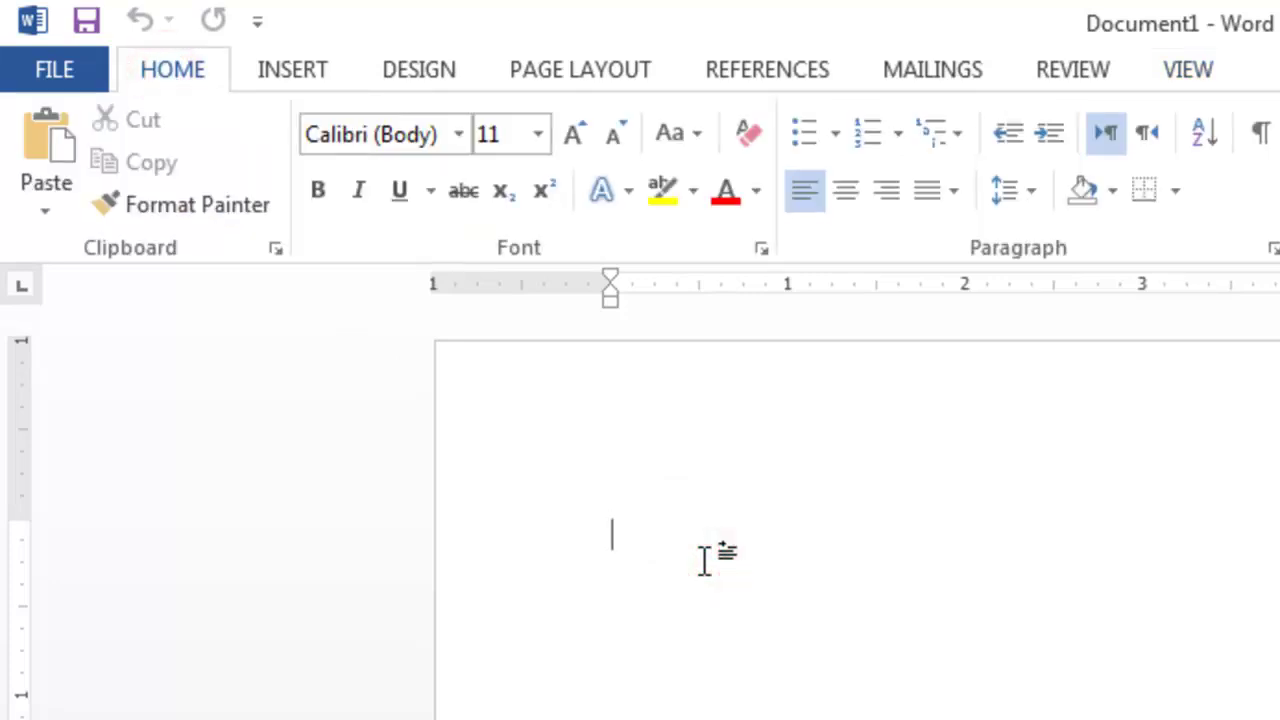
type("T")
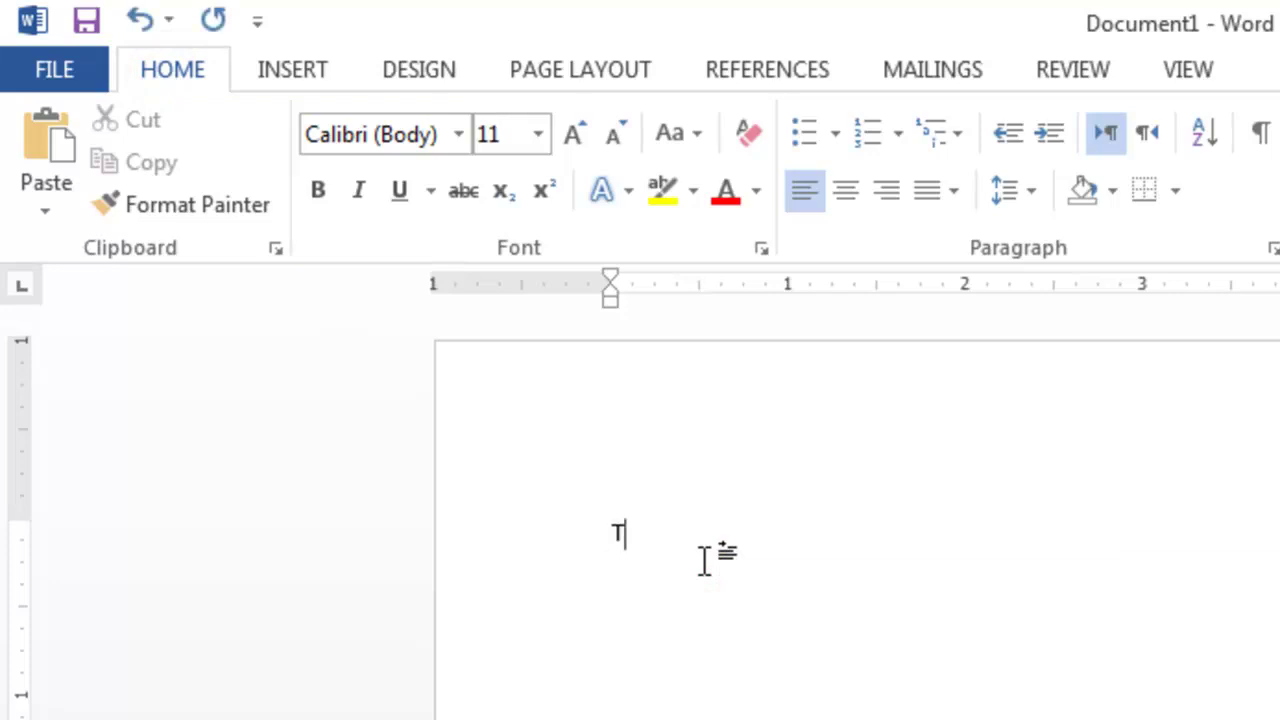
type("his is a test")
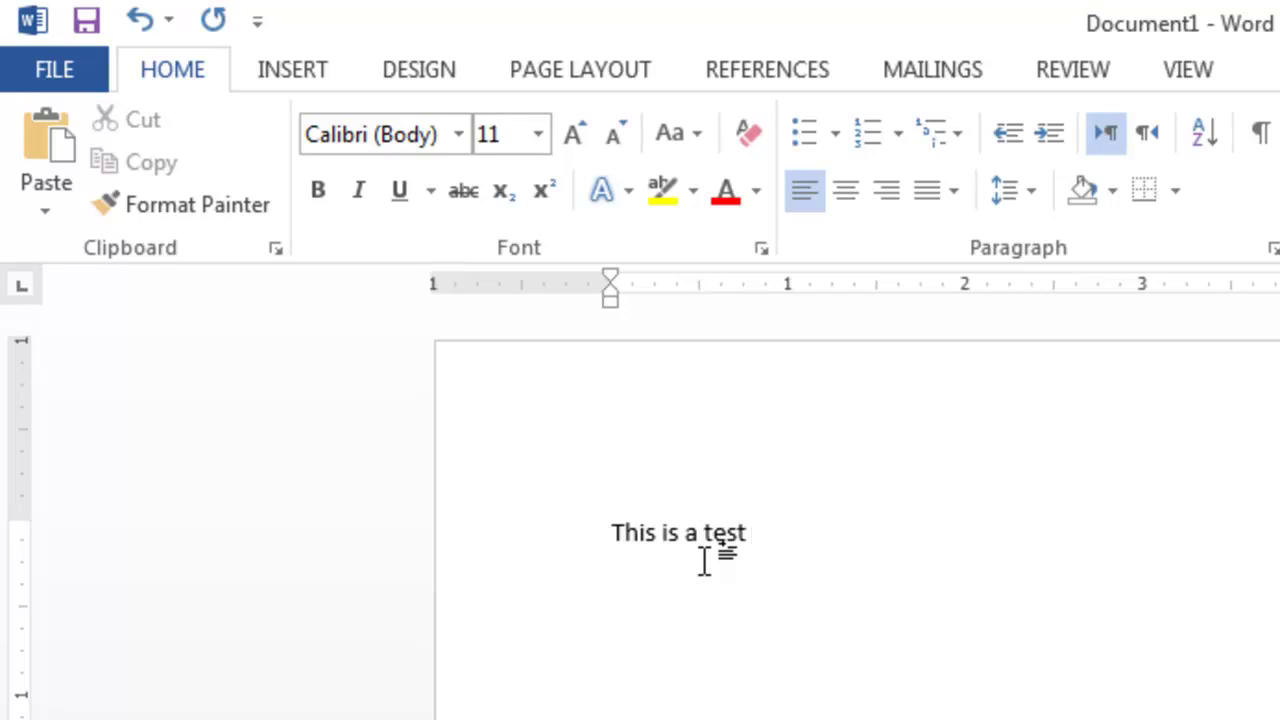
key("Tab")
left_click(1260, 133)
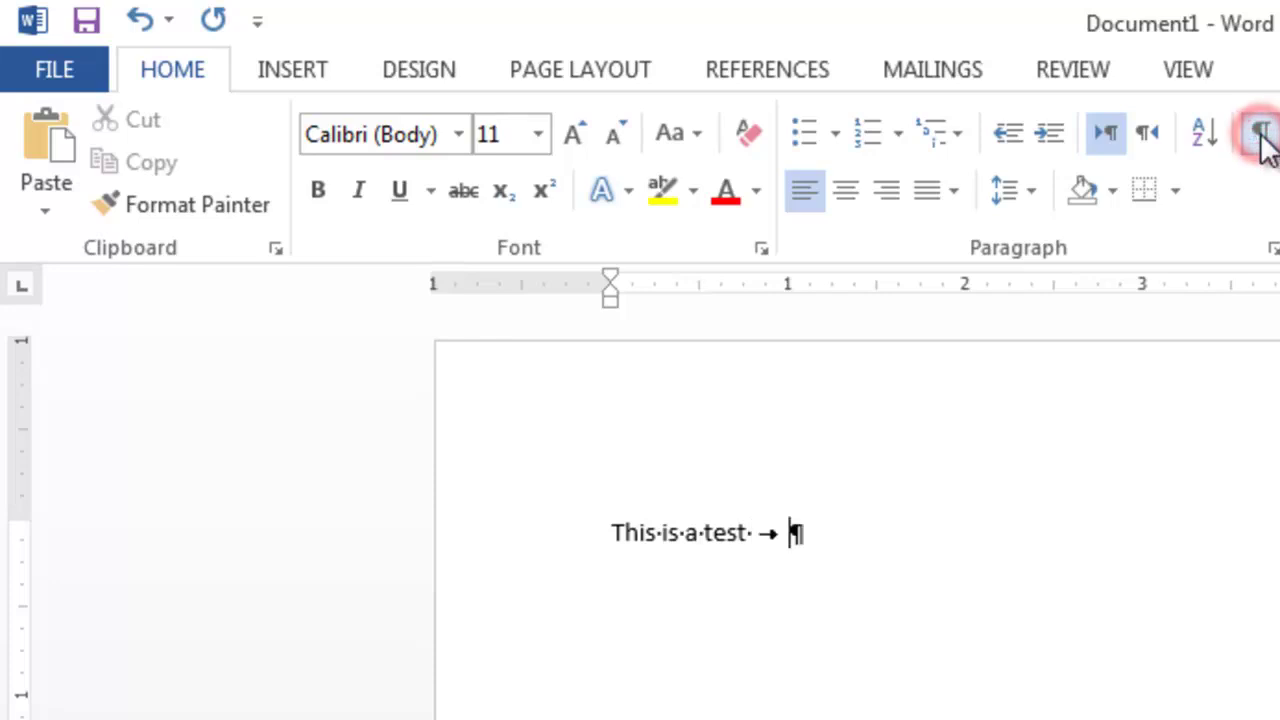
Step: Add six more tabs after the text, then undo the test line and its tabs
key("Tab")
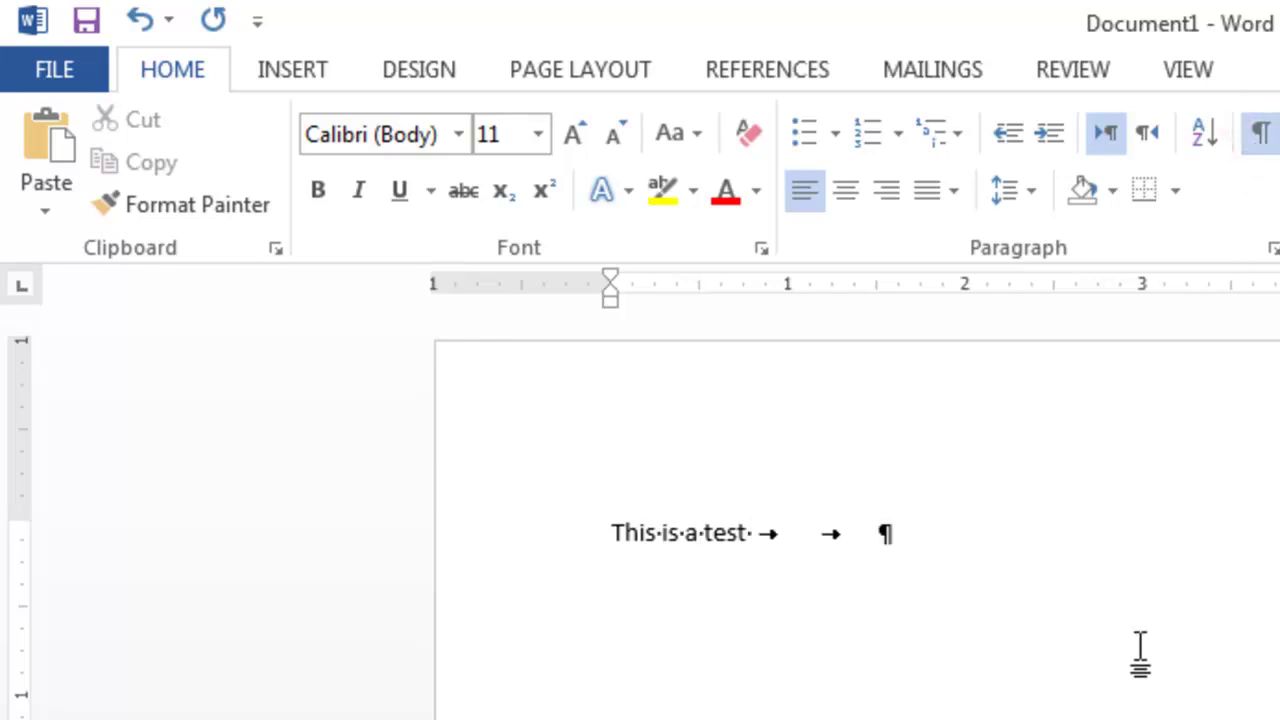
key("Tab")
key("Tab")
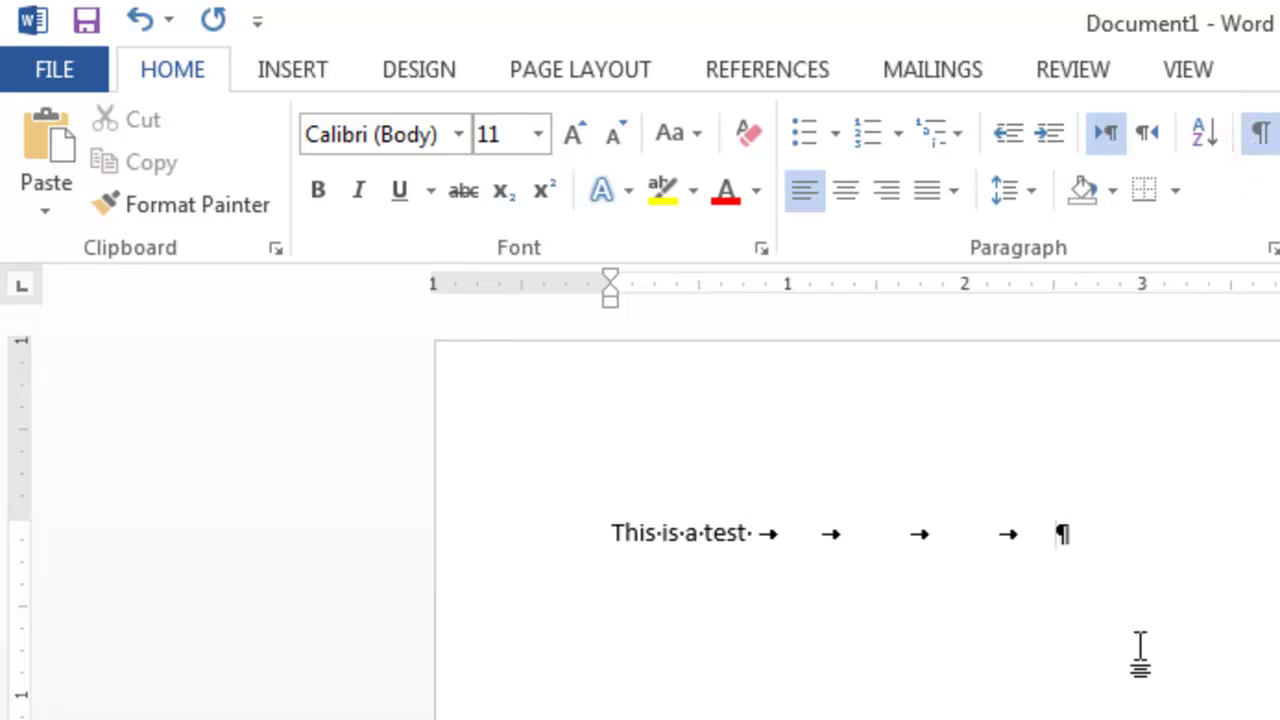
key("Tab")
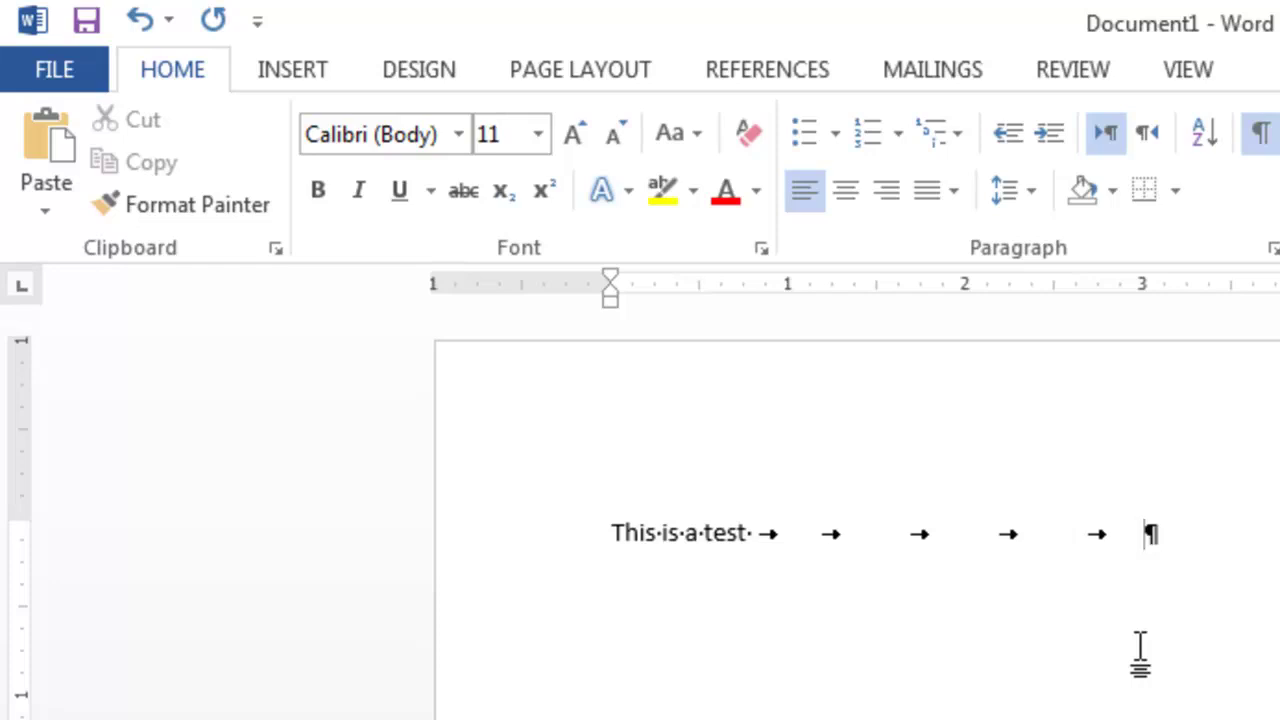
key("Tab")
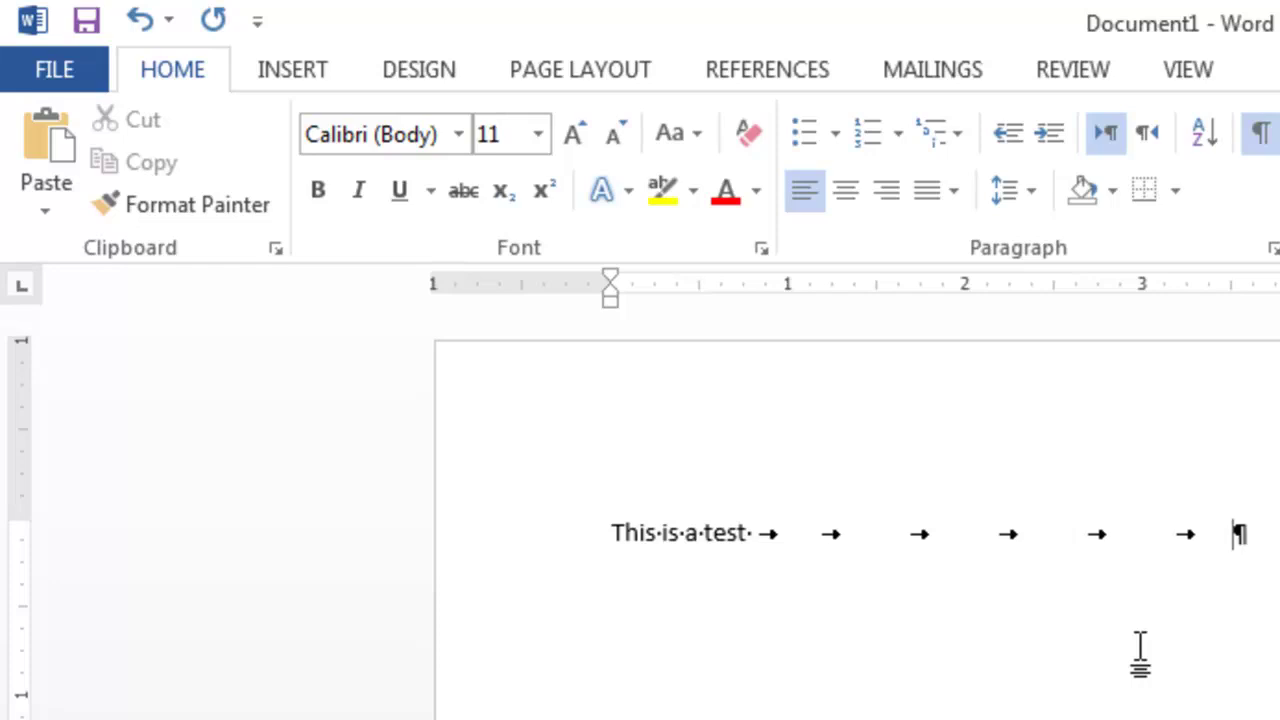
key("Tab")
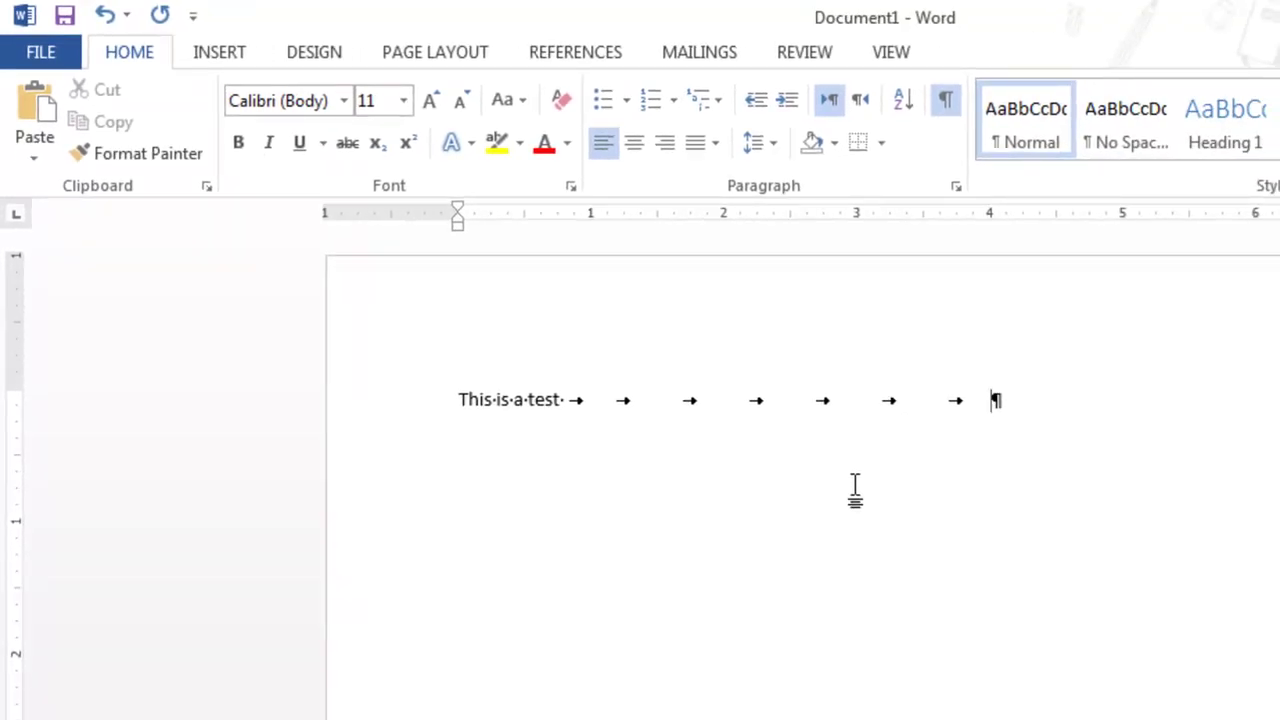
key("Tab")
key("Tab")
key("ctrl+z")
key("ctrl+z")
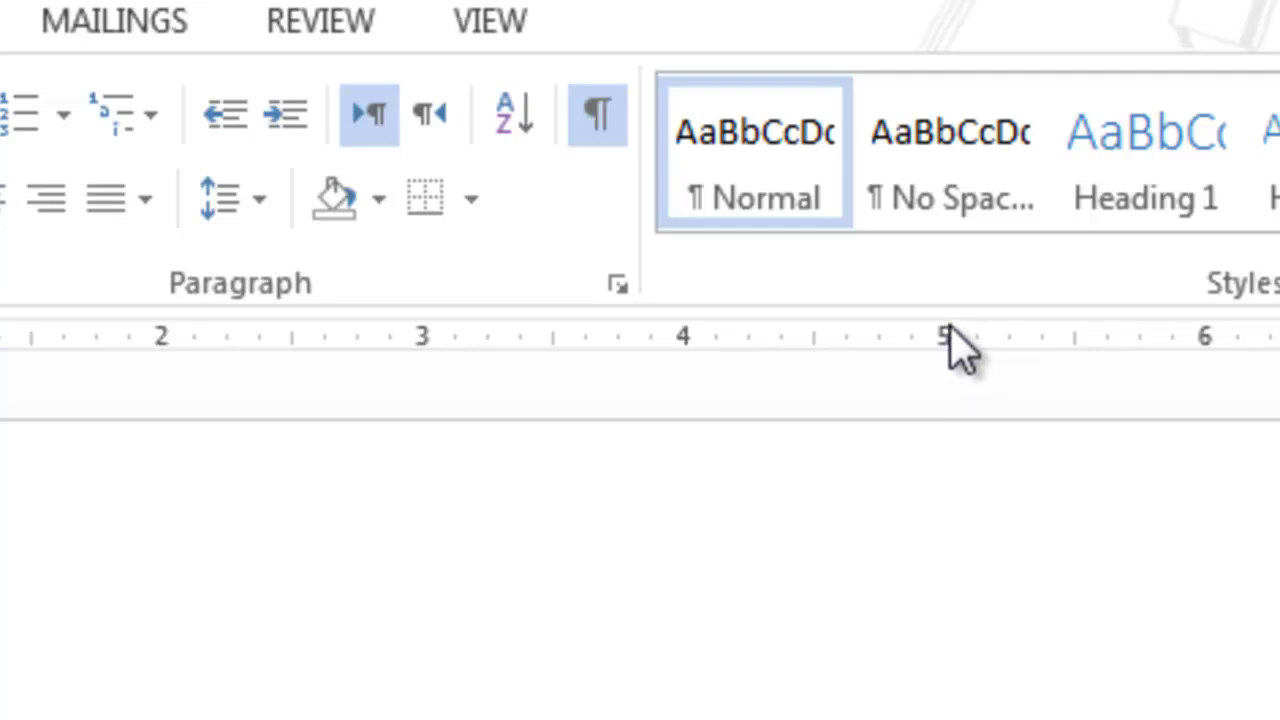
Step: Set a left tab stop at 5 inches and type 'This is a test' at it
left_click(949, 329)
left_click(949, 329)
left_click(943, 340)
key("Tab")
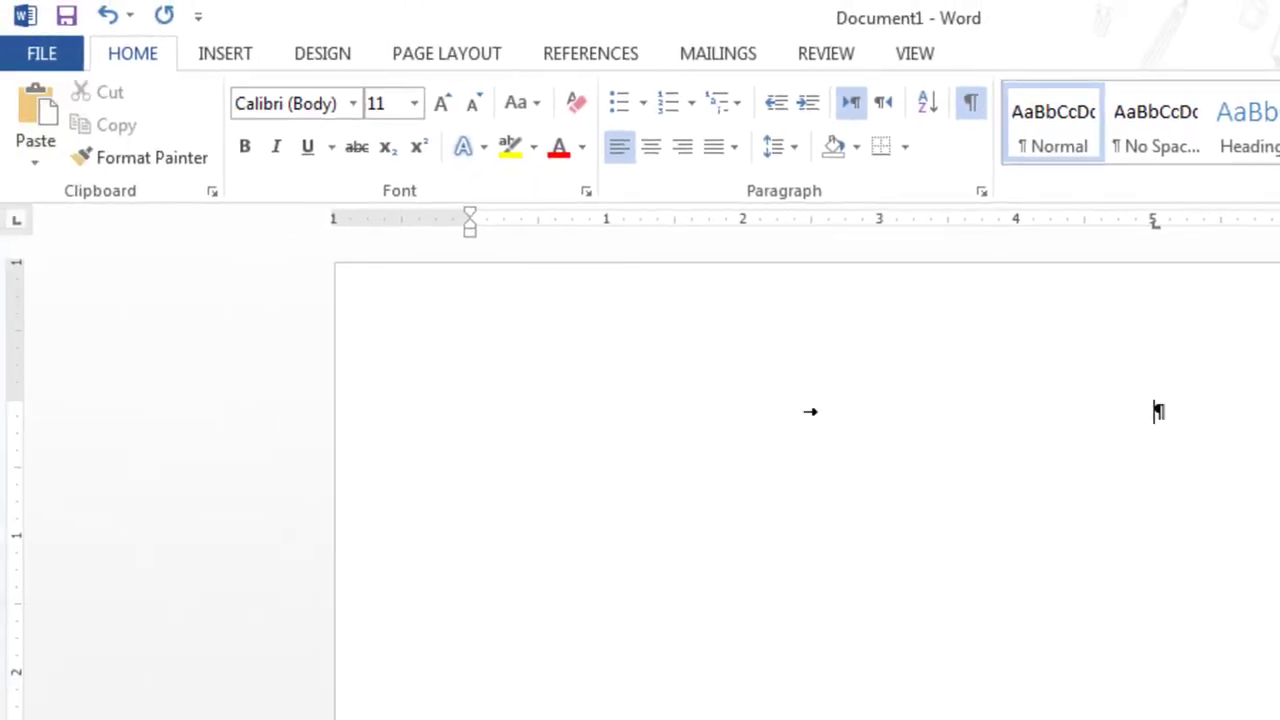
type("This is ")
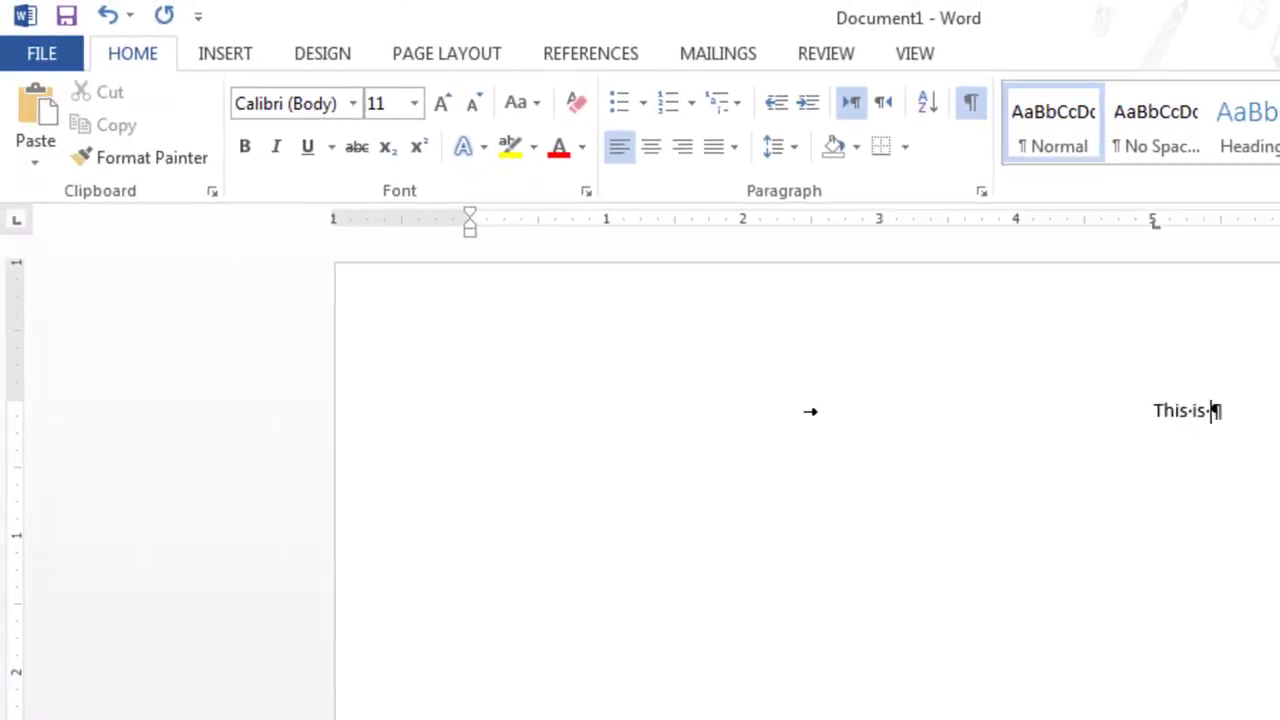
type("a test")
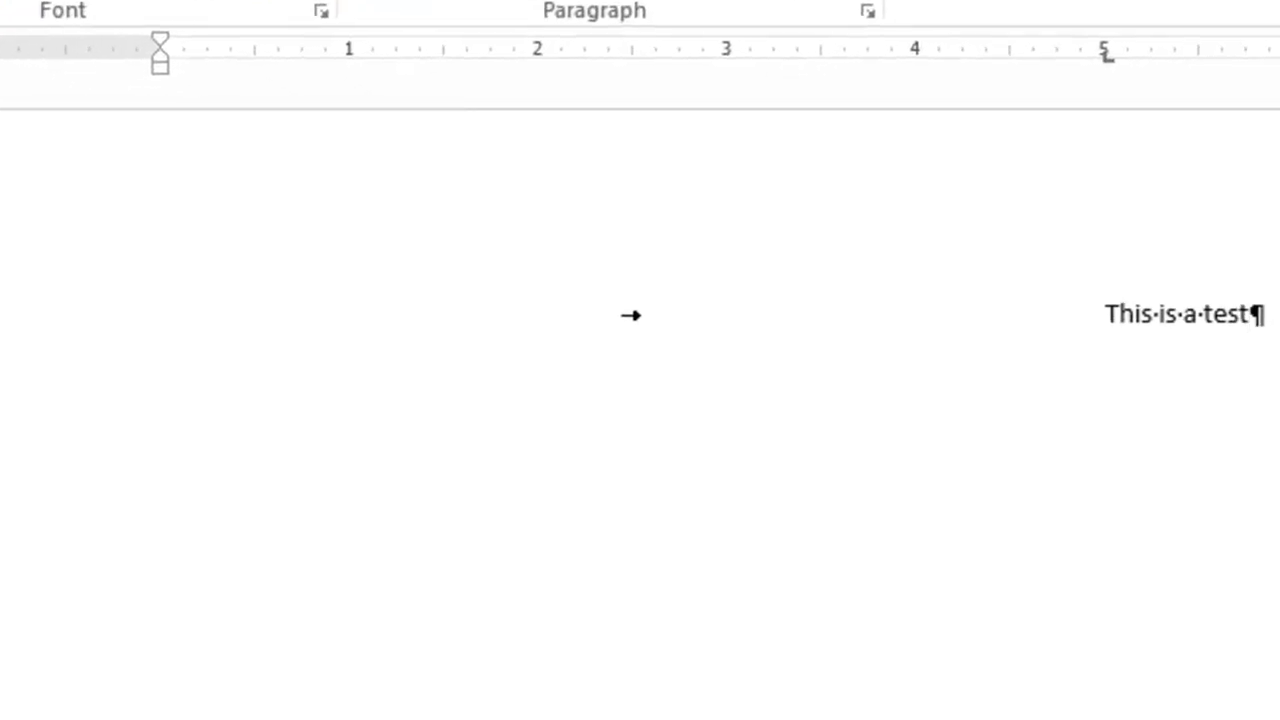
key("Return")
Step: Add a second 'This is a test' line at the 5-inch stop and start a third tabbed line
key("Tab")
type("This is  a")
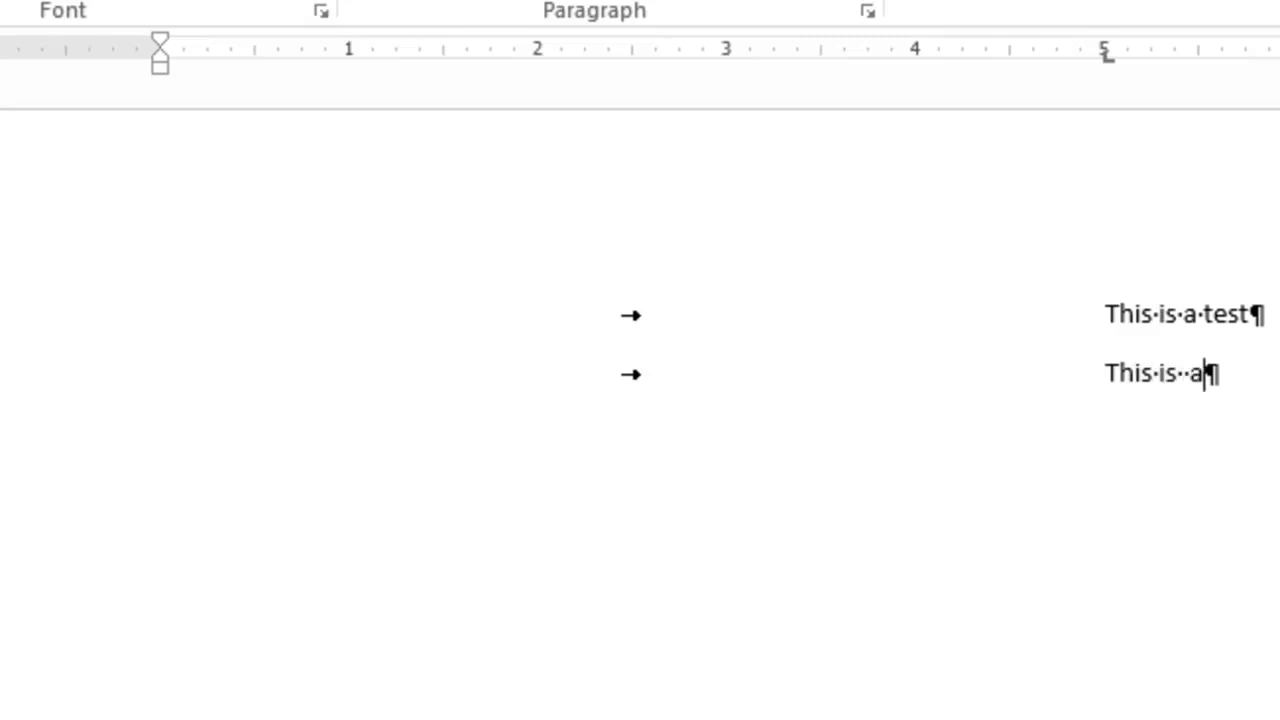
type("tes")
key("BackSpace")
key("BackSpace")
key("BackSpace")
key("BackSpace")
type("a test")
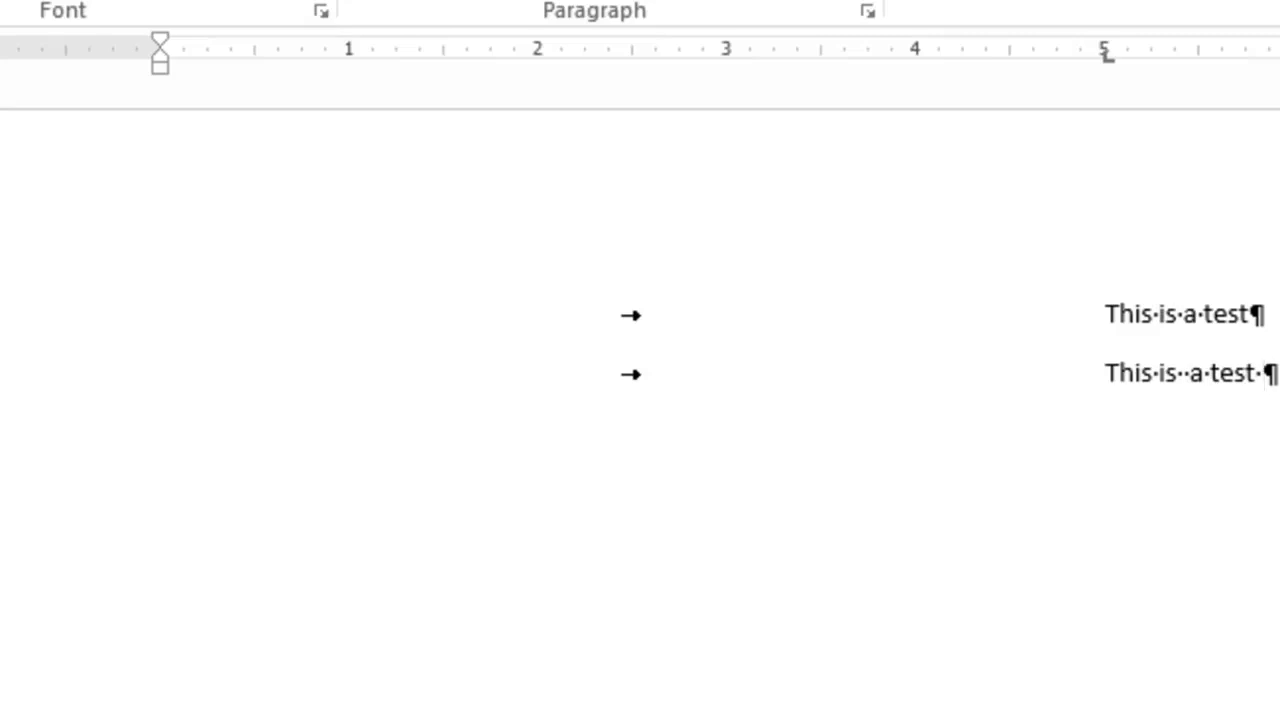
key("Return")
key("Tab")
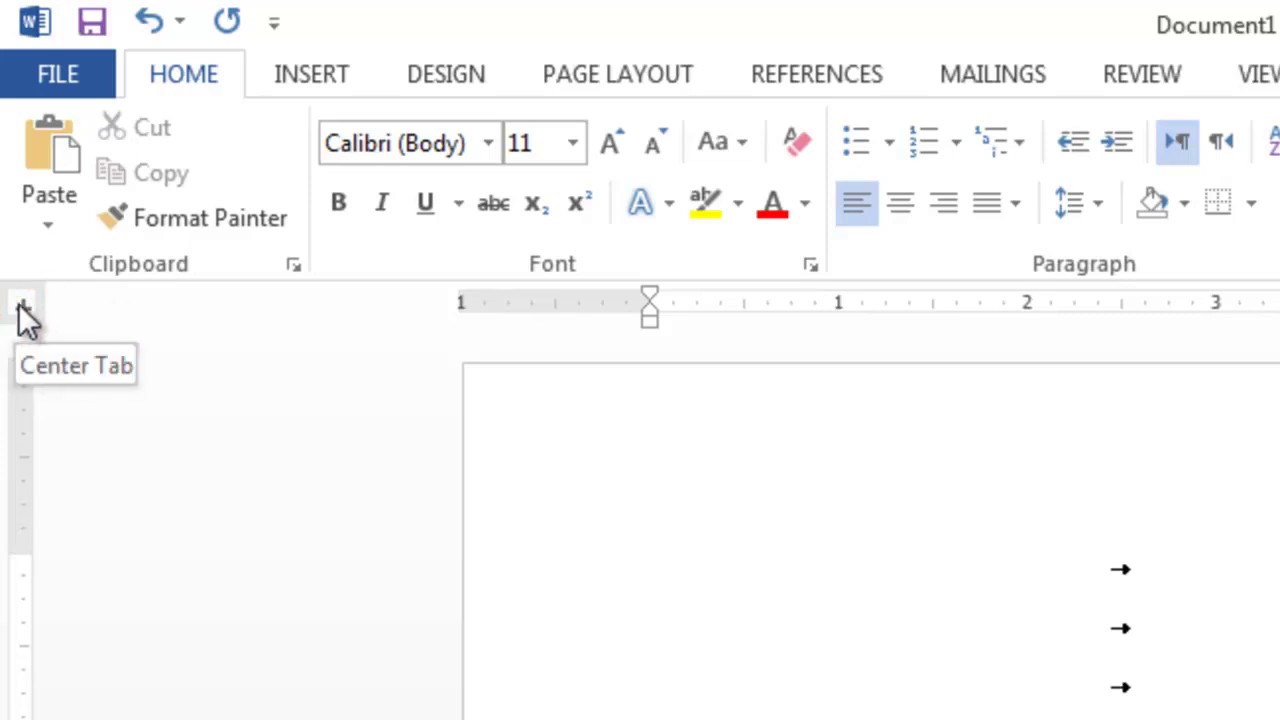
Step: Cycle the ruler's tab selector through Right, Decimal, Bar and indent types back to Left Tab
left_click(19, 307)
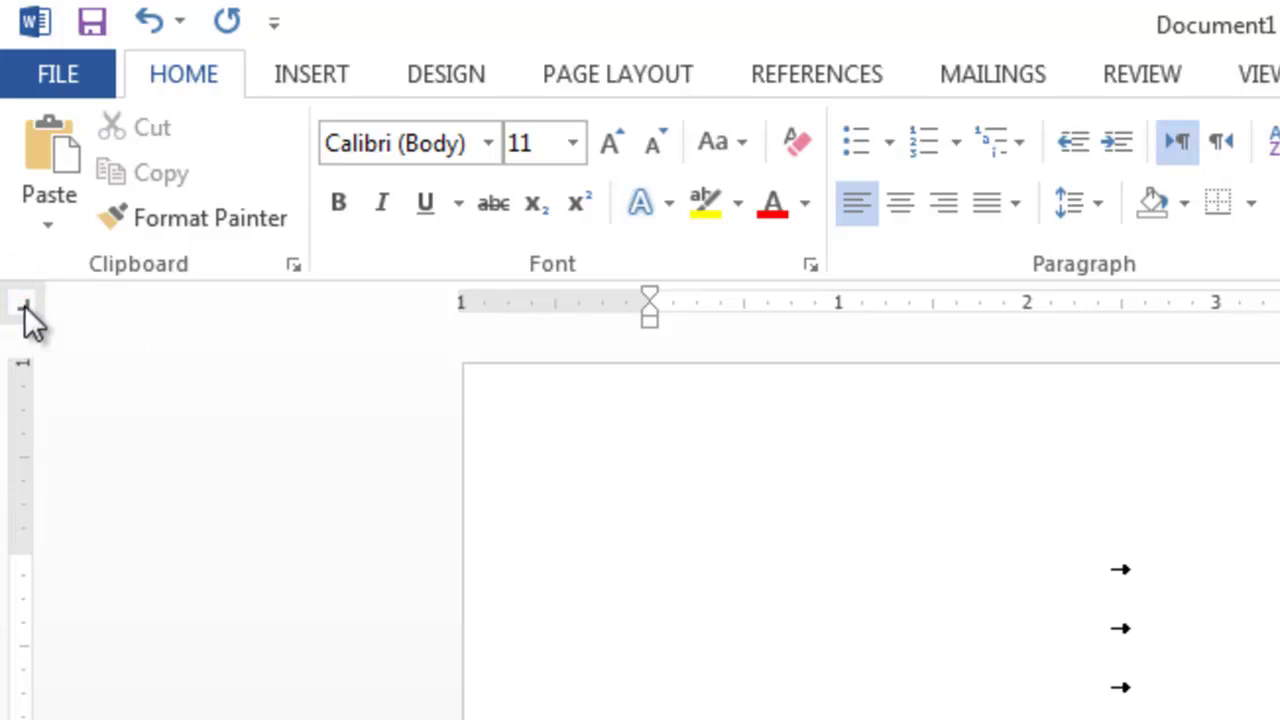
left_click(24, 306)
left_click(23, 307)
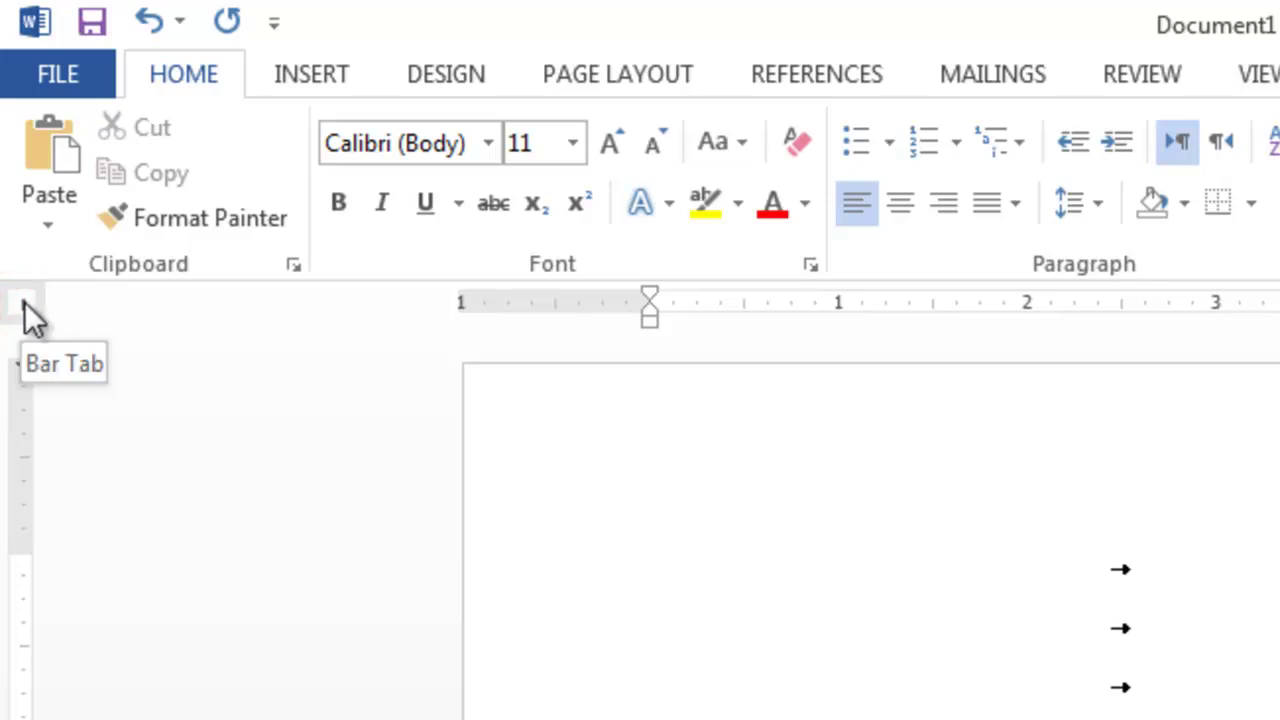
left_click(24, 303)
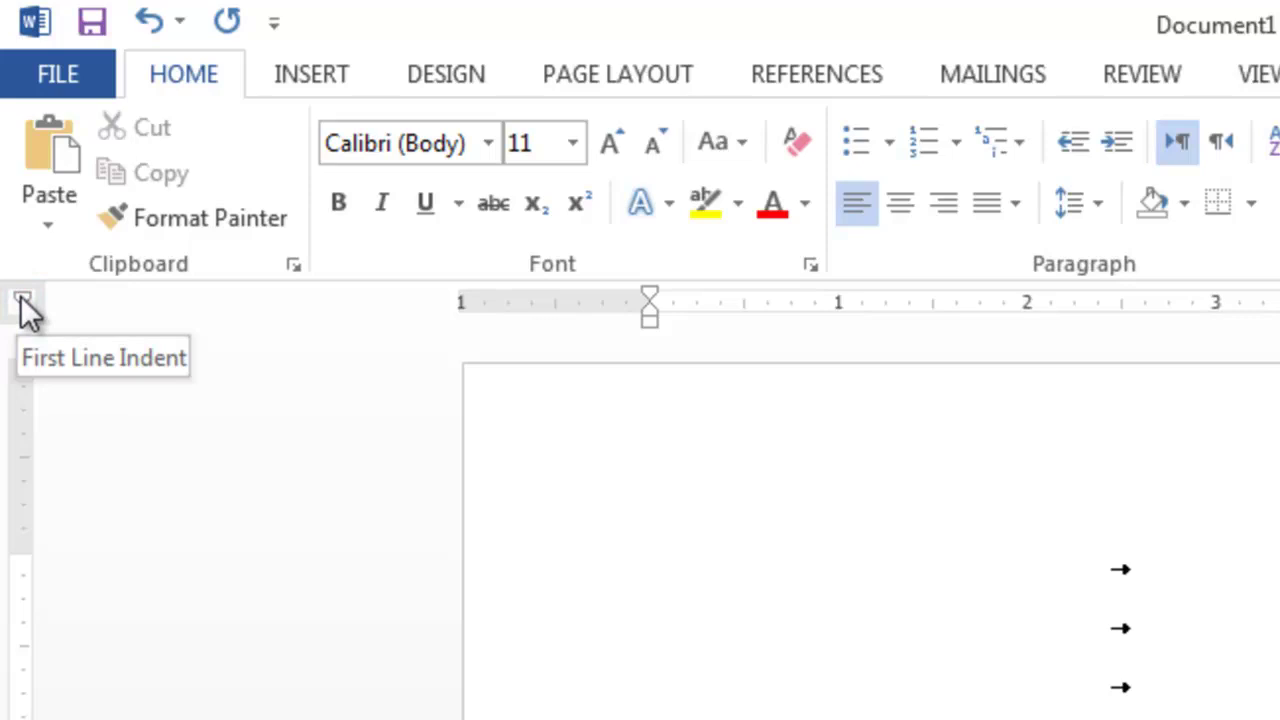
left_click(24, 303)
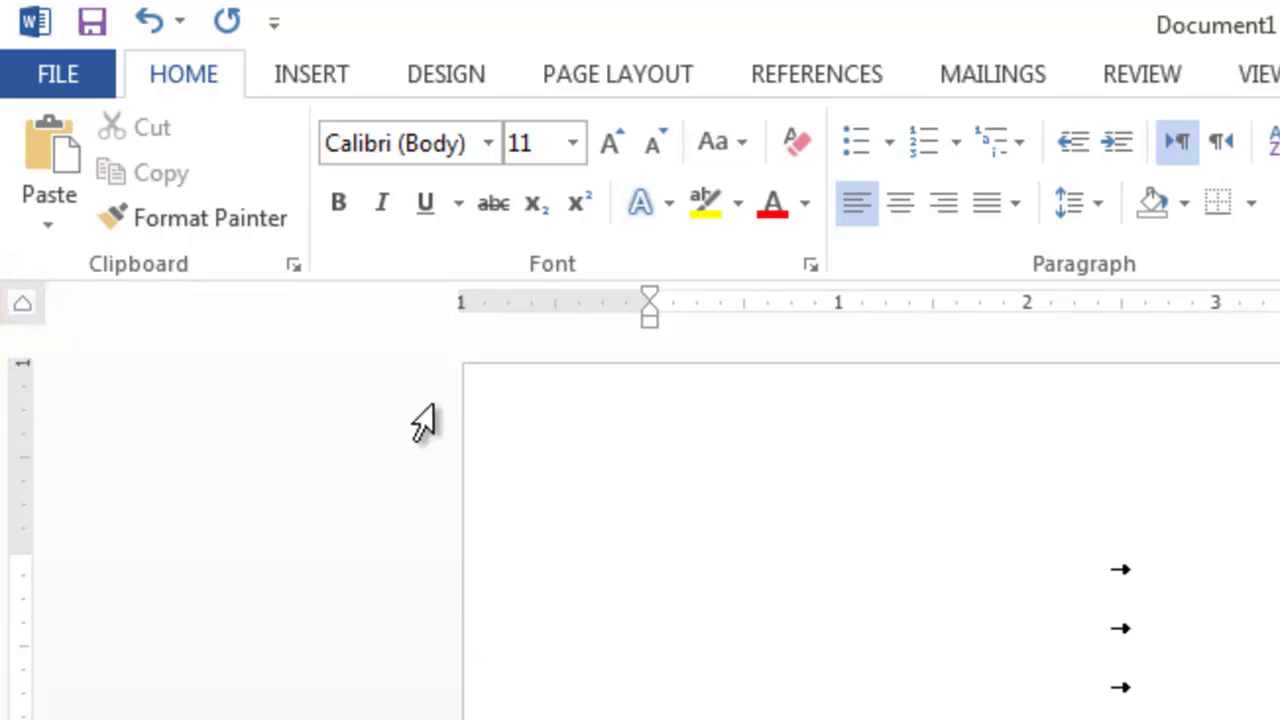
left_click(19, 304)
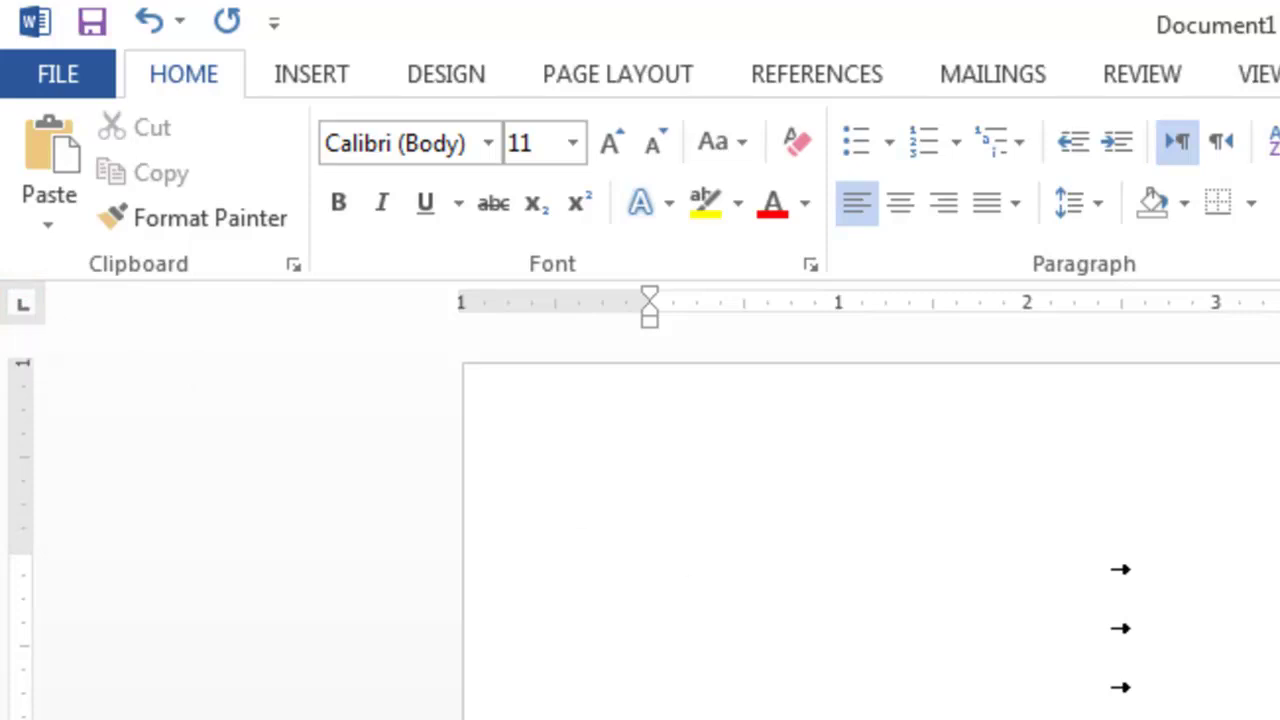
Step: Delete the three old tab lines and add two new lines tabbed to the 5-inch stop
left_click_drag(1135, 700, 660, 431)
key("Delete")
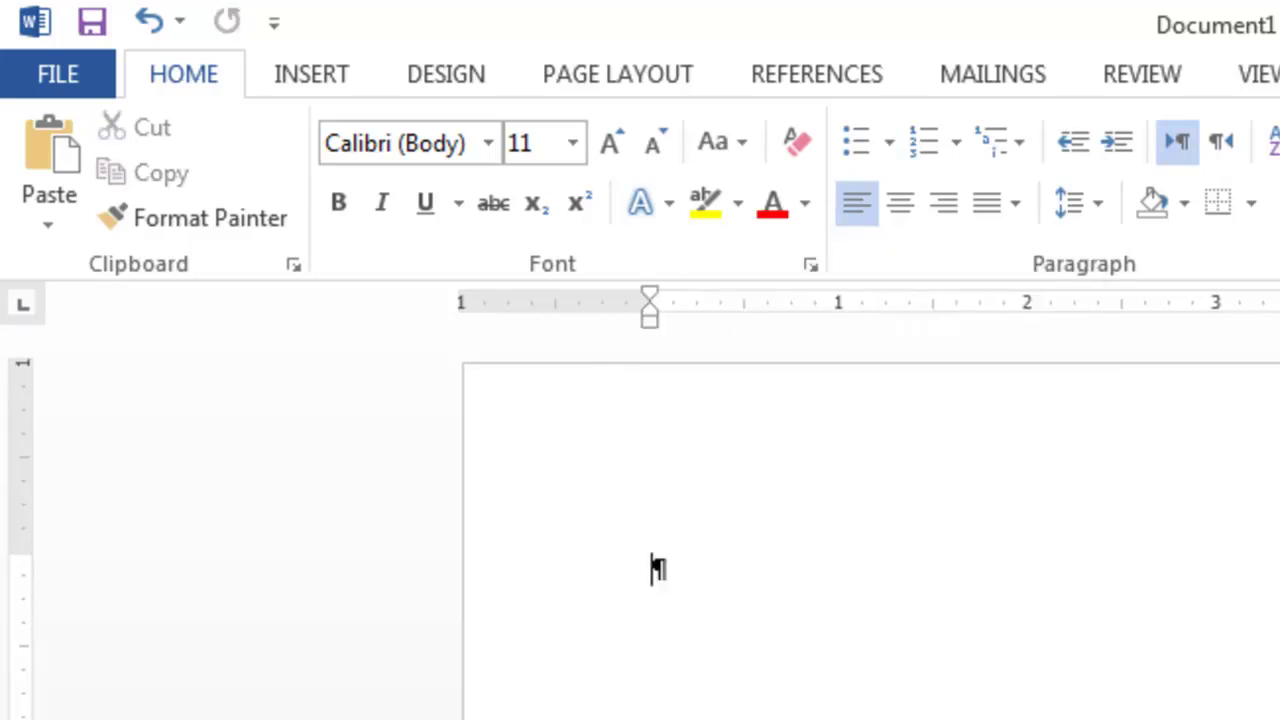
key("Tab")
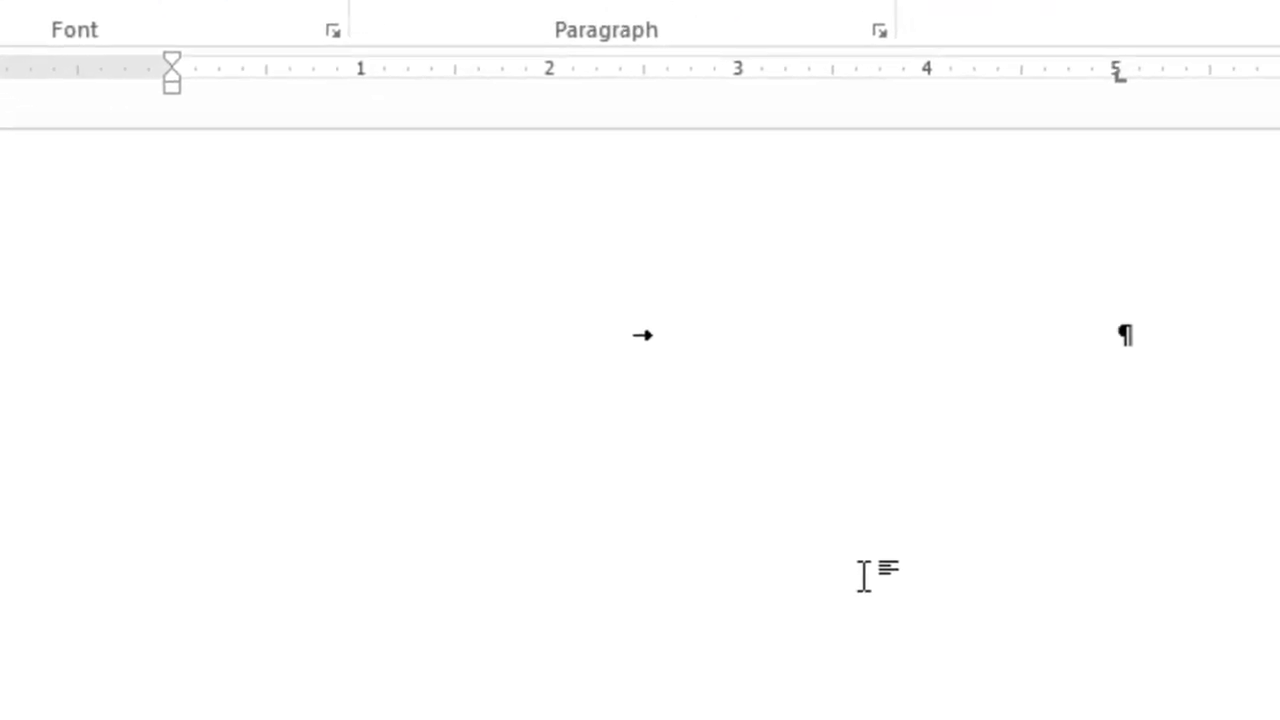
key("Return")
key("Tab")
Step: Remove the 5-inch tab stop from the second line and add four more lines tabbed at the default stop
left_click(1119, 76)
left_click_drag(1127, 126, 1141, 160)
key("Return")
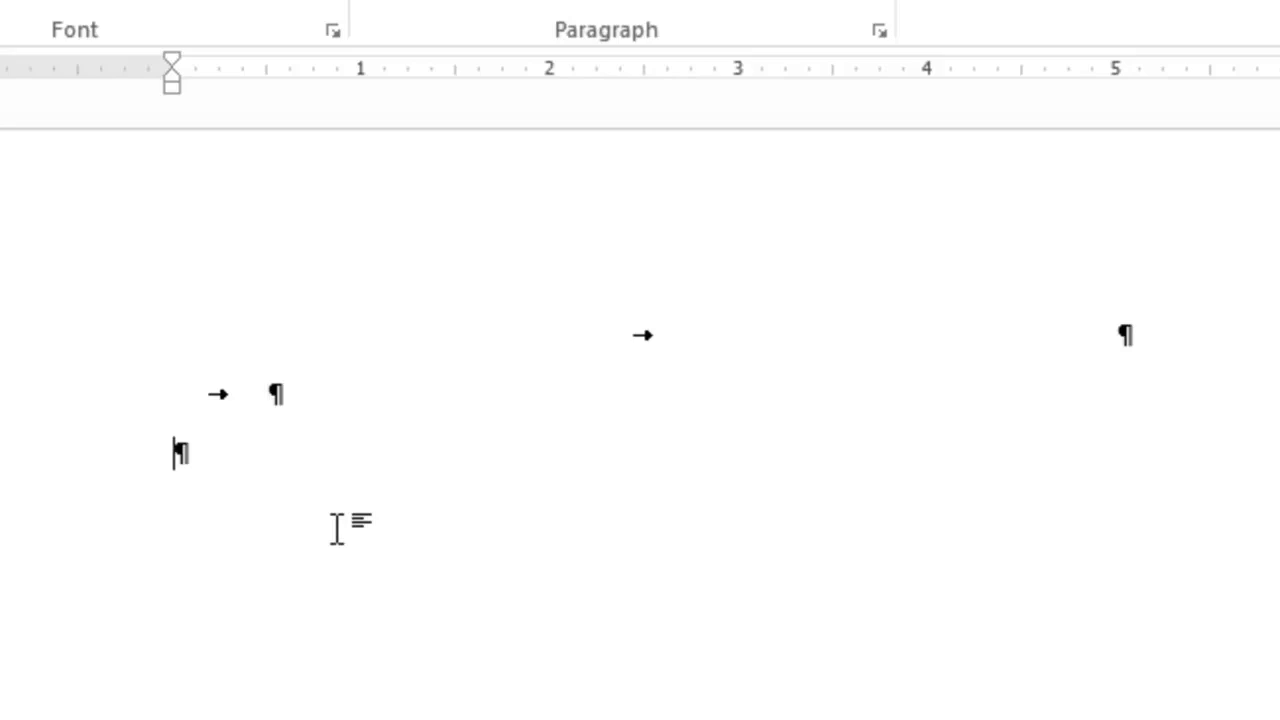
key("Tab")
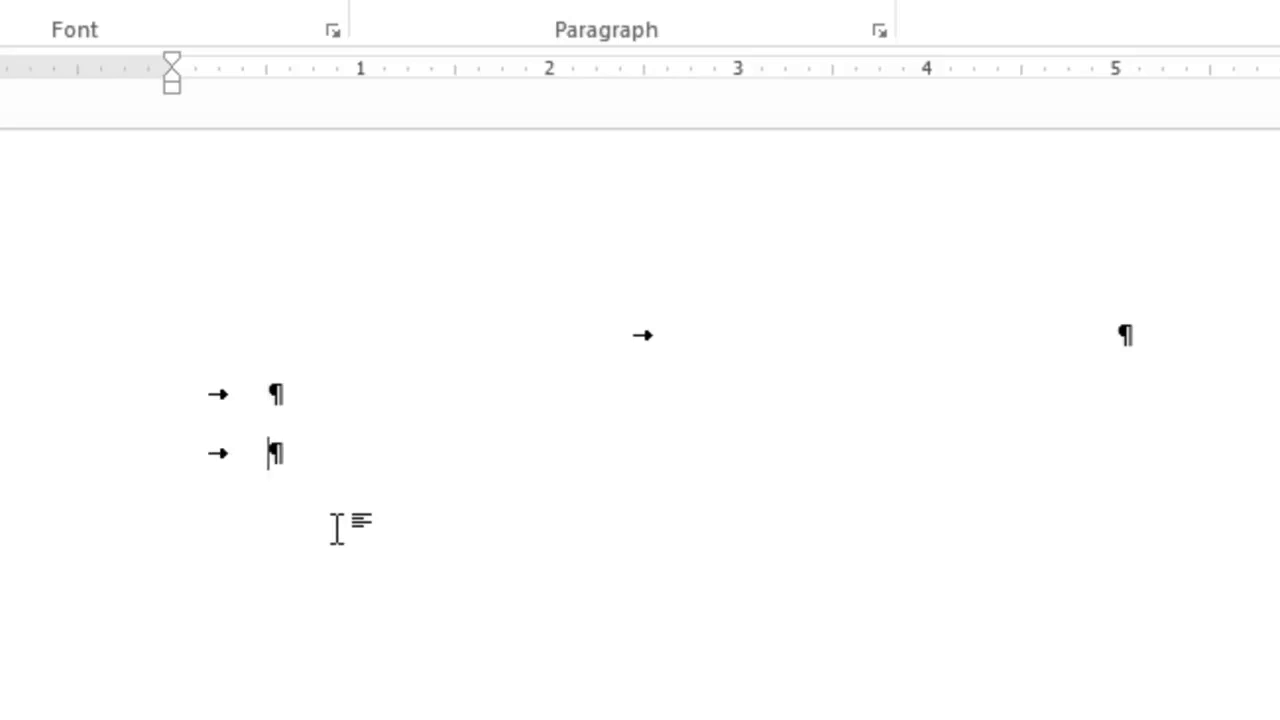
key("Return")
key("Tab")
key("Return")
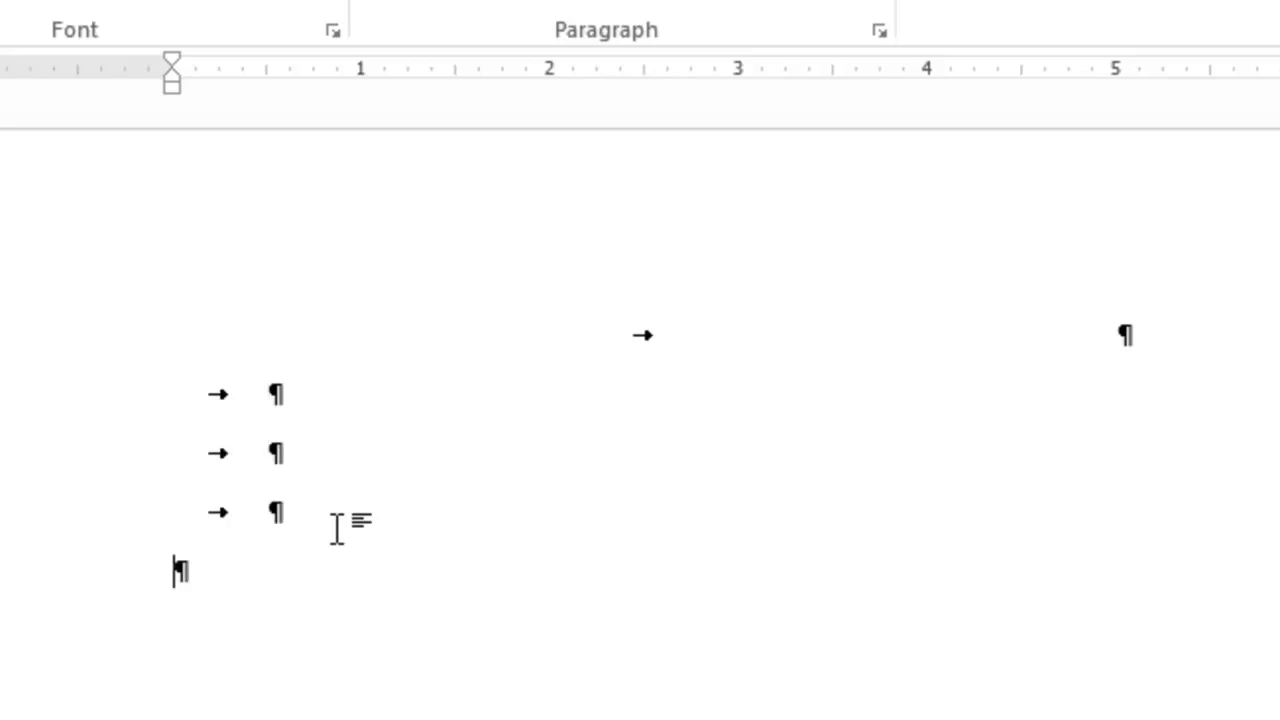
key("Tab")
key("Return")
key("Tab")
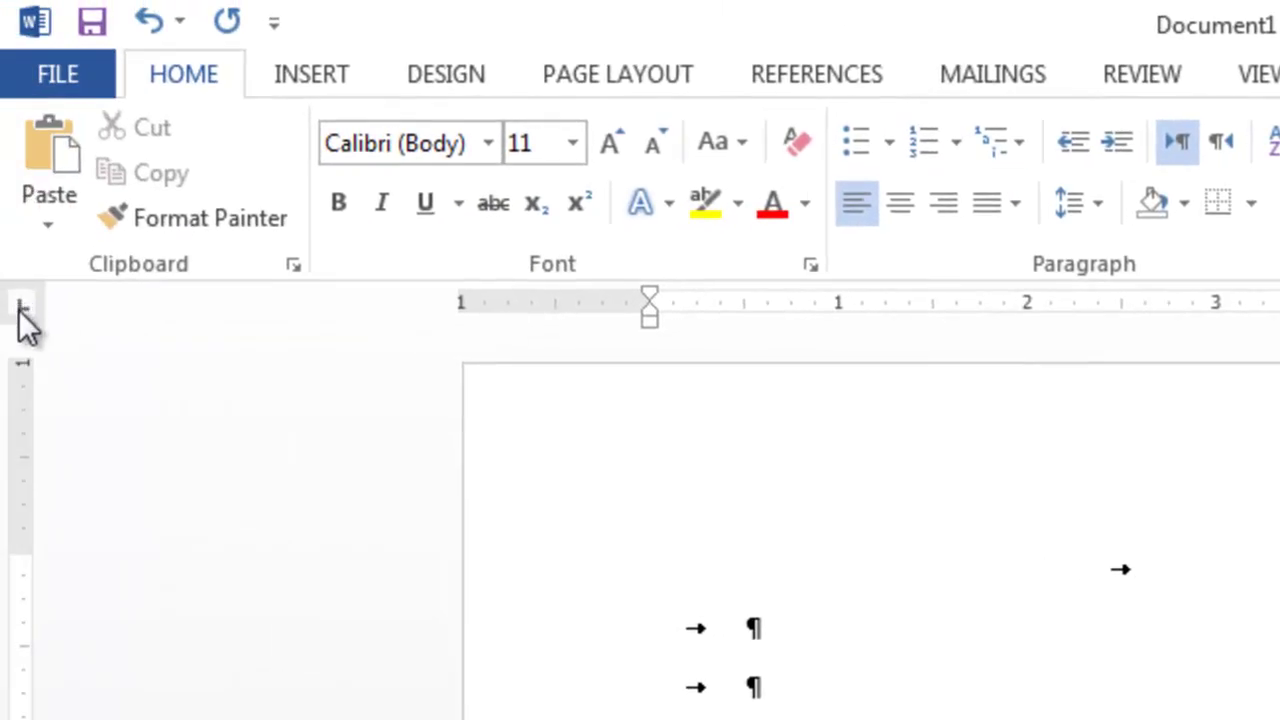
Step: Set a center tab stop at 3.5 inches and type two 'This is a test' lines at it
left_click(24, 316)
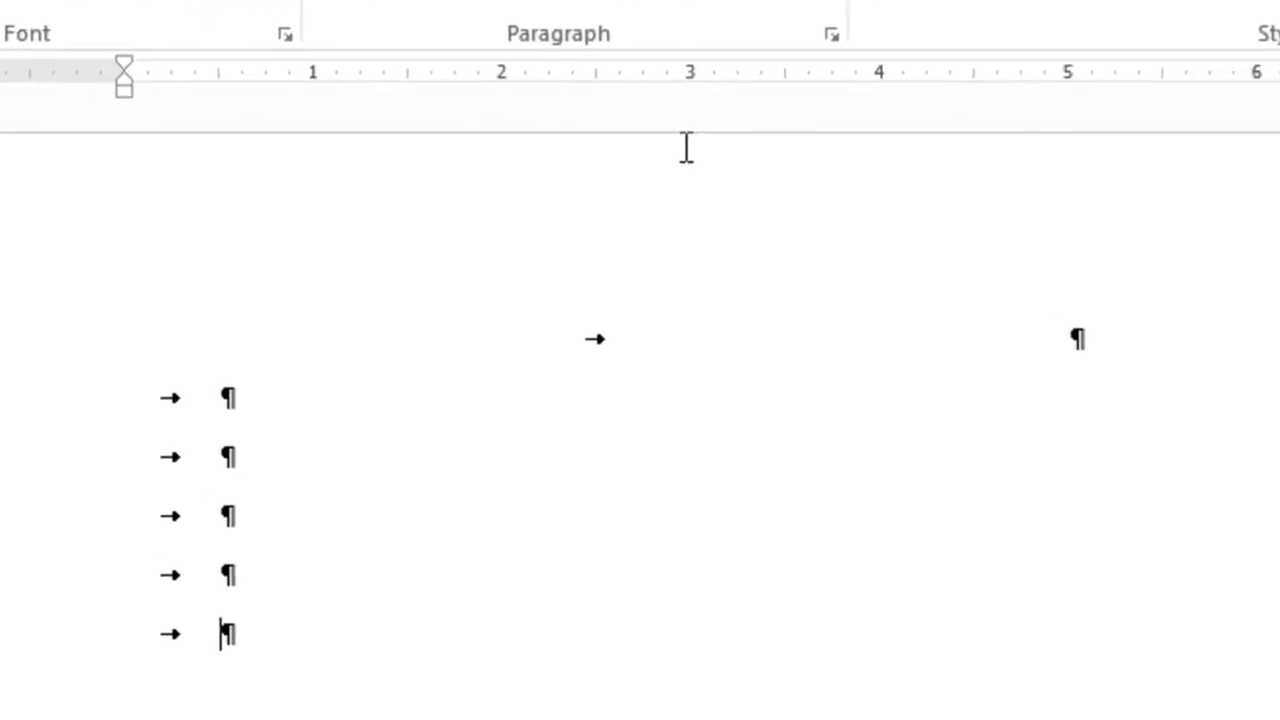
left_click(754, 62)
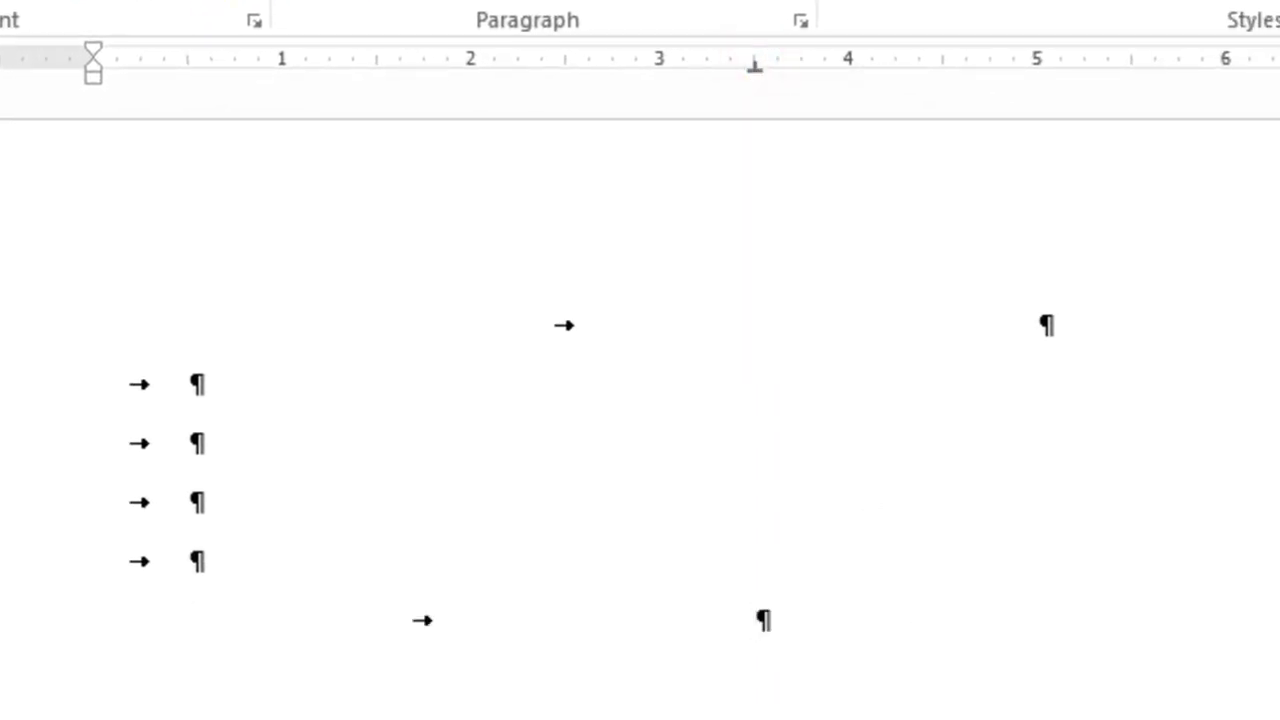
type("This is a test")
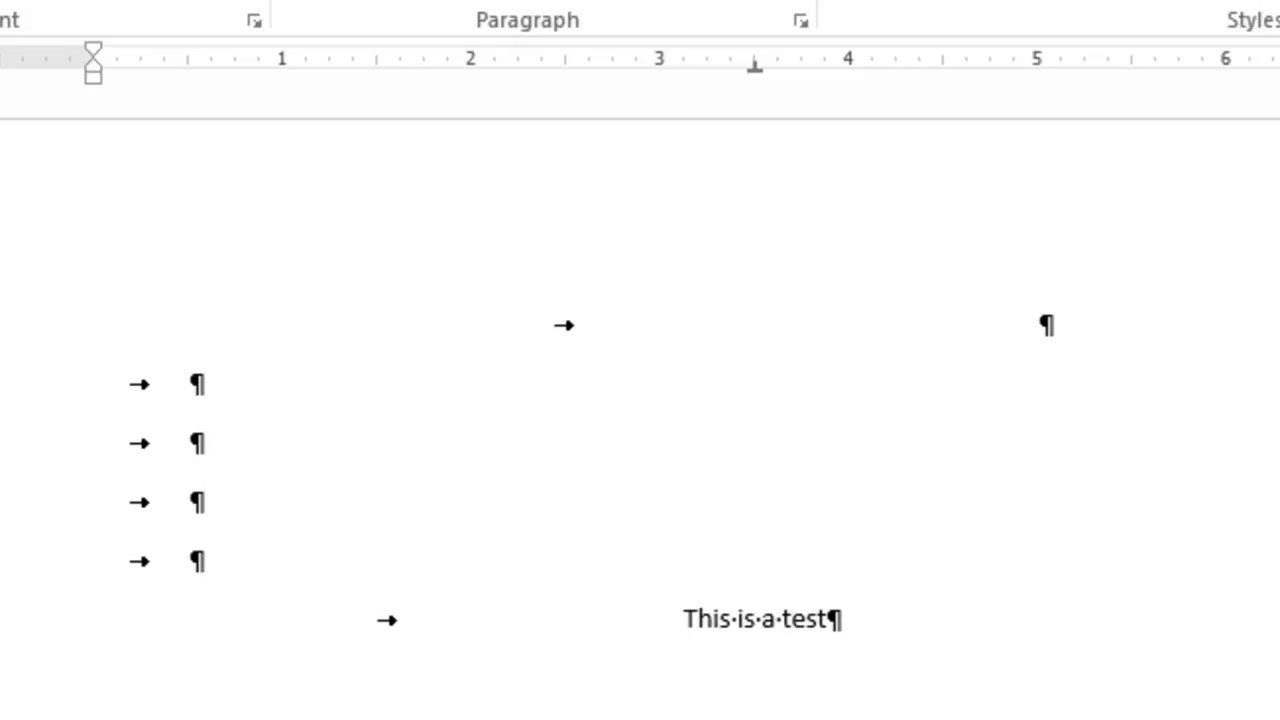
key("Return")
key("Tab")
type("Th")
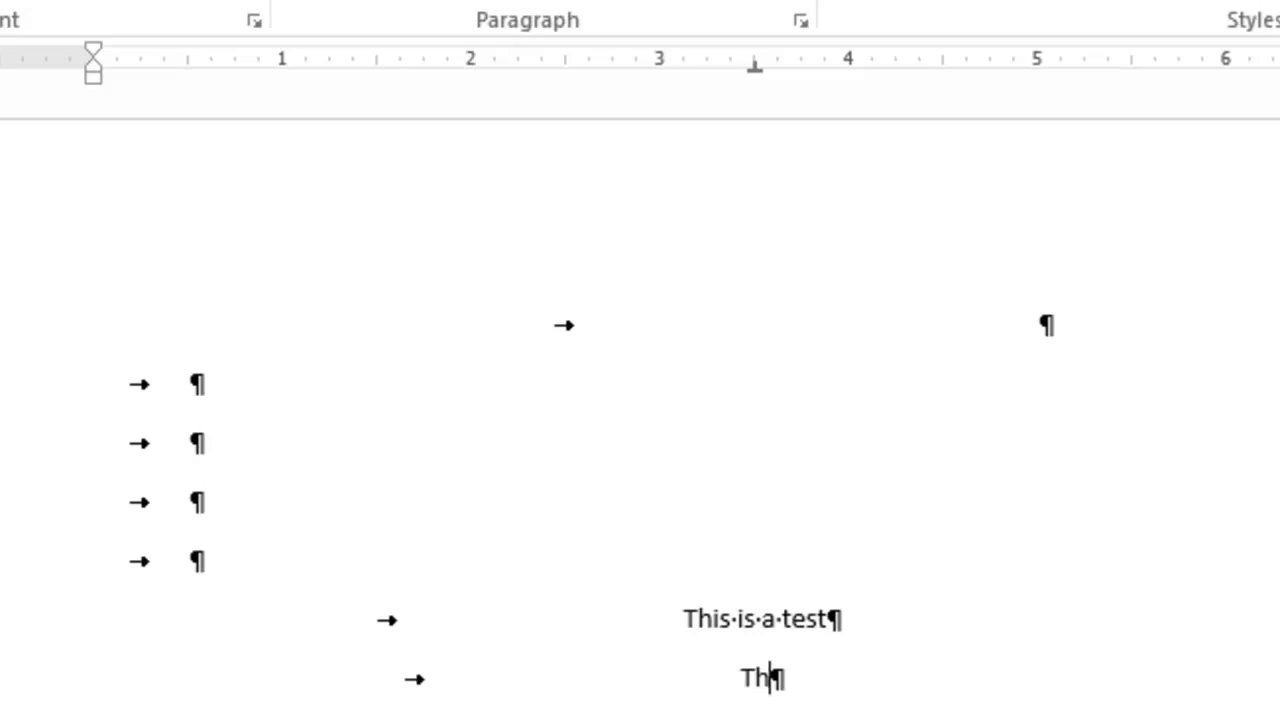
type("is is a ")
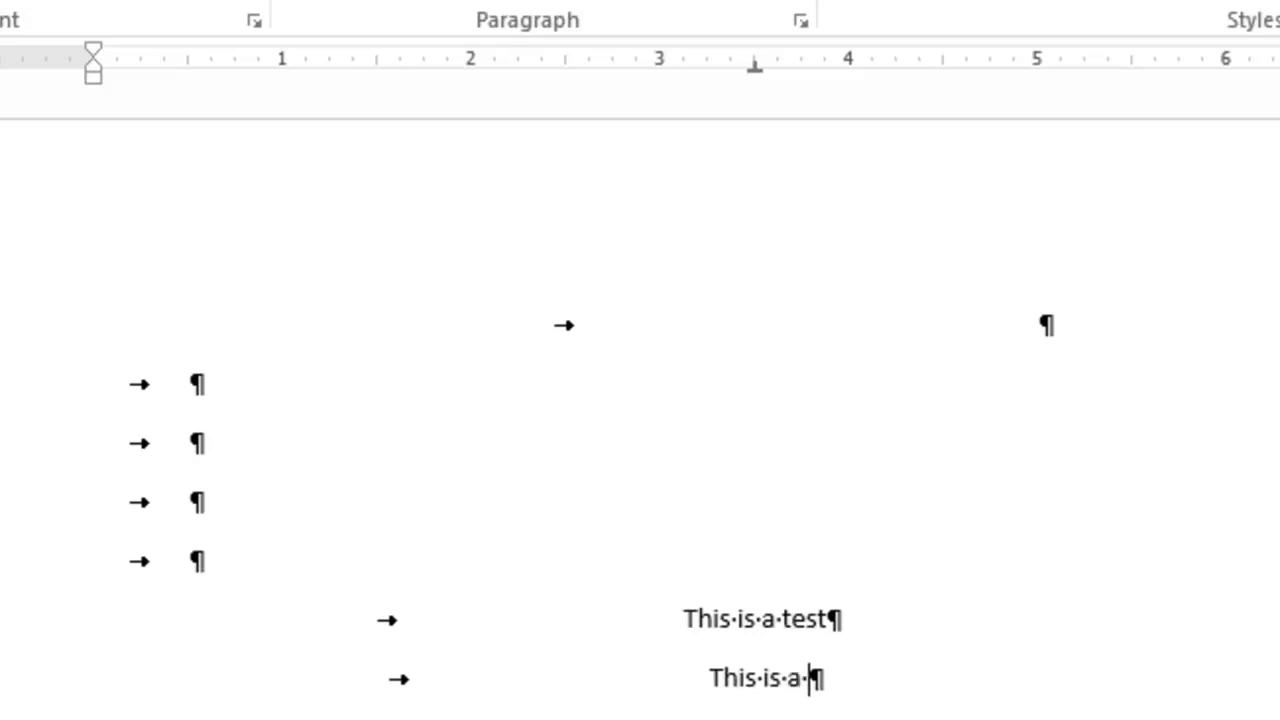
type("test")
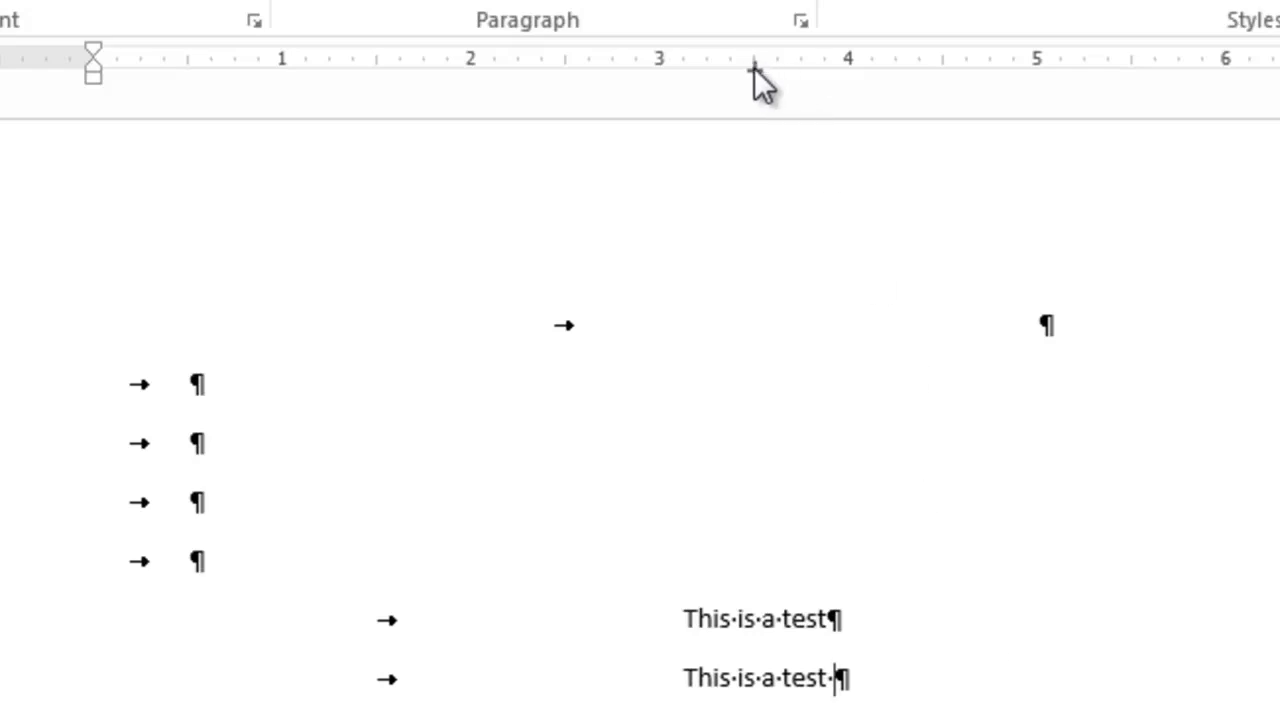
Step: Remove the 3.5-inch center tab stop and clear all document content
left_click_drag(754, 66, 762, 105)
left_click_drag(789, 248, 790, 250)
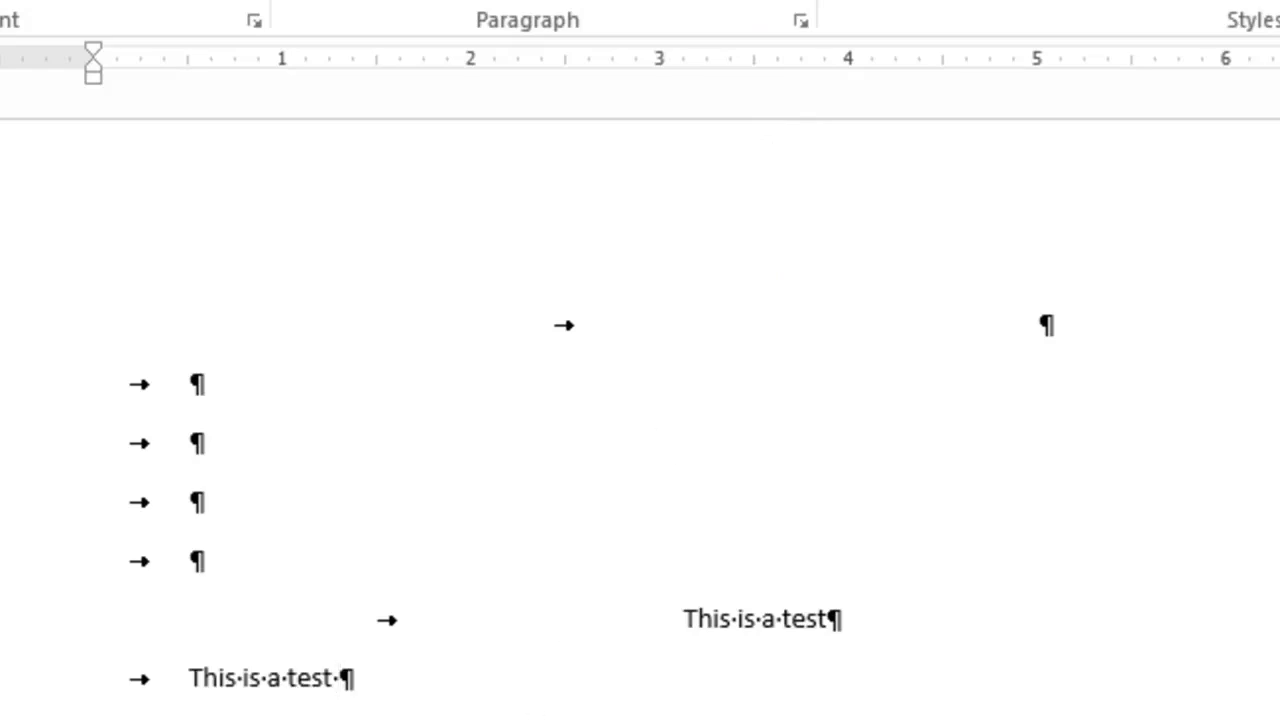
key("ctrl+a")
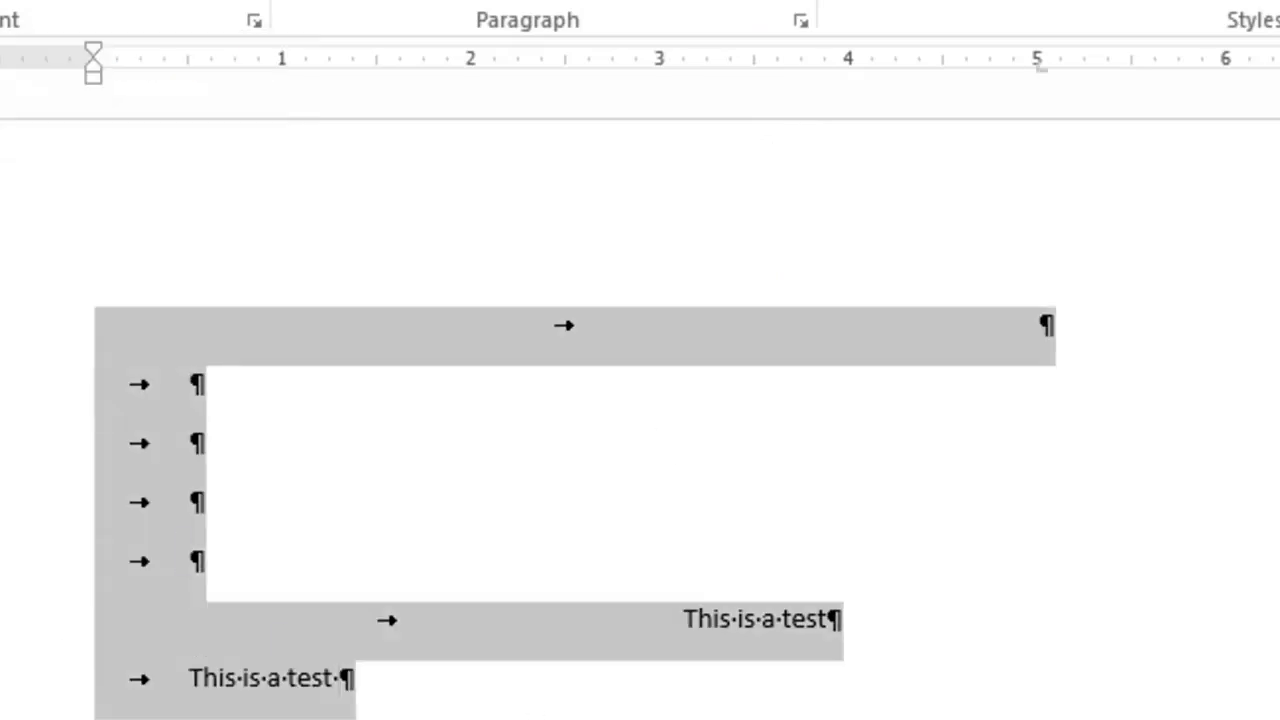
key("Delete")
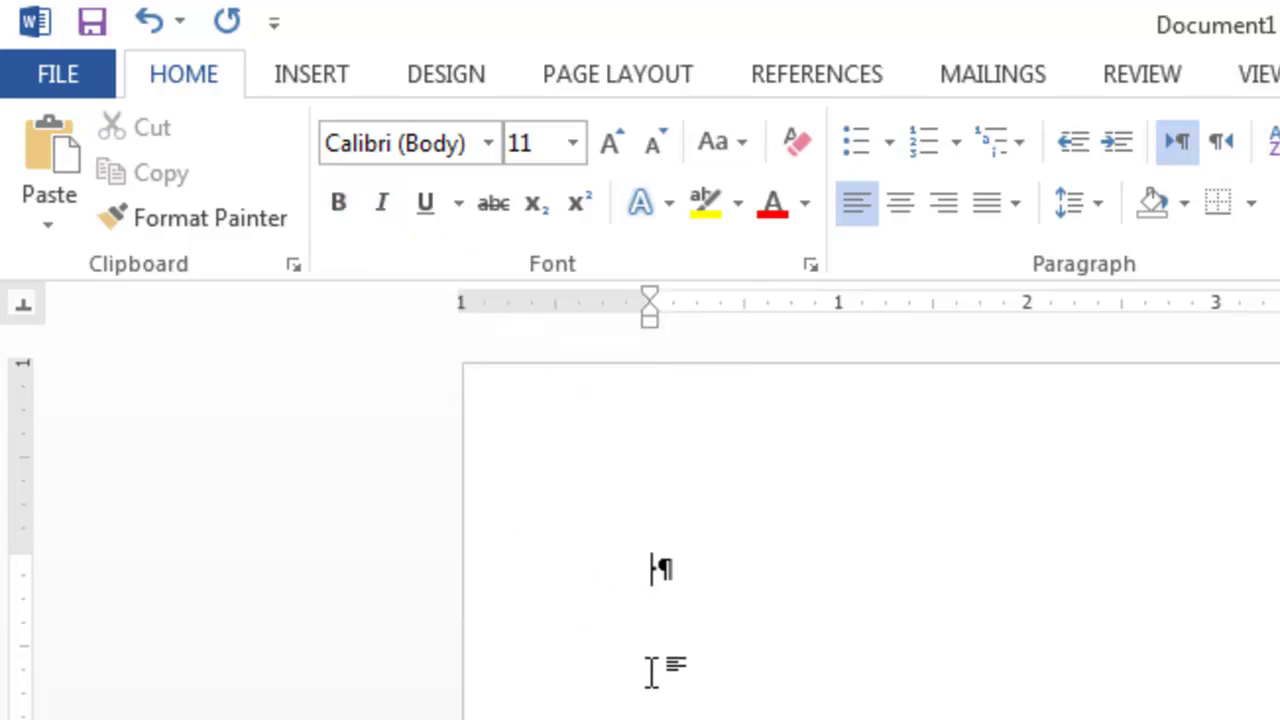
Step: Generate sample paragraphs with =rand() and hide the formatting marks
type("=rand")
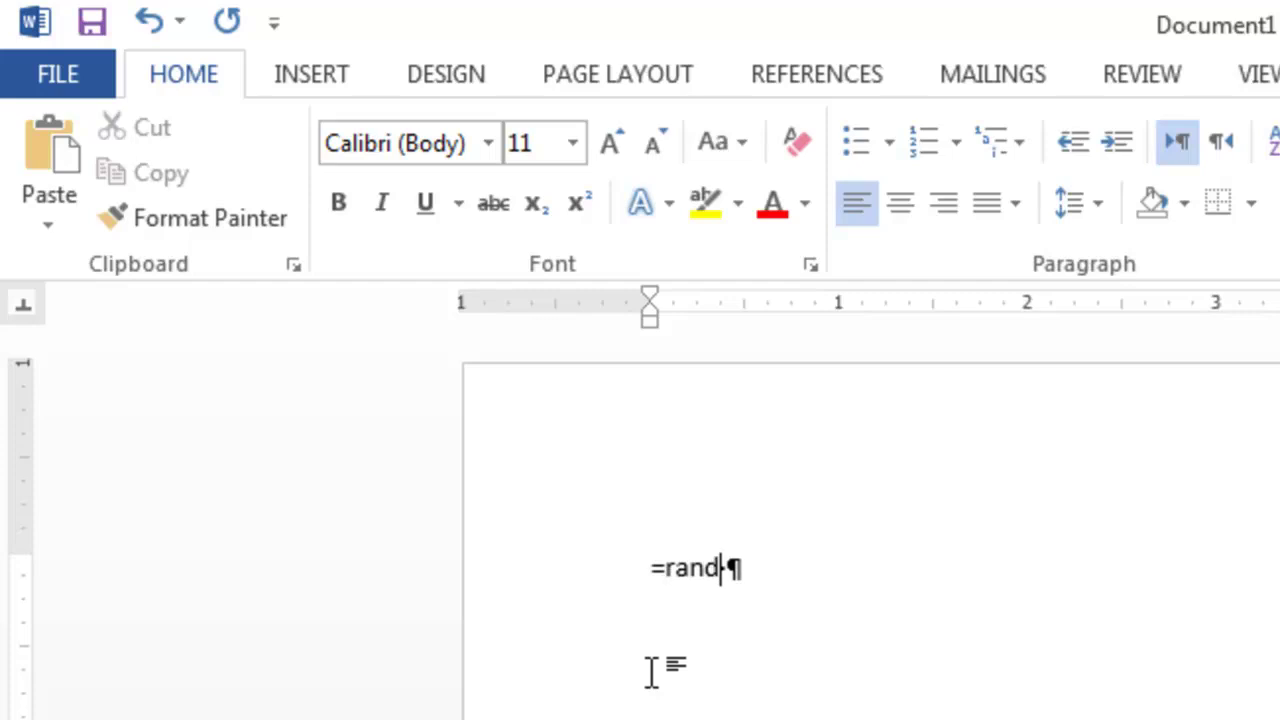
type("()")
key("Return")
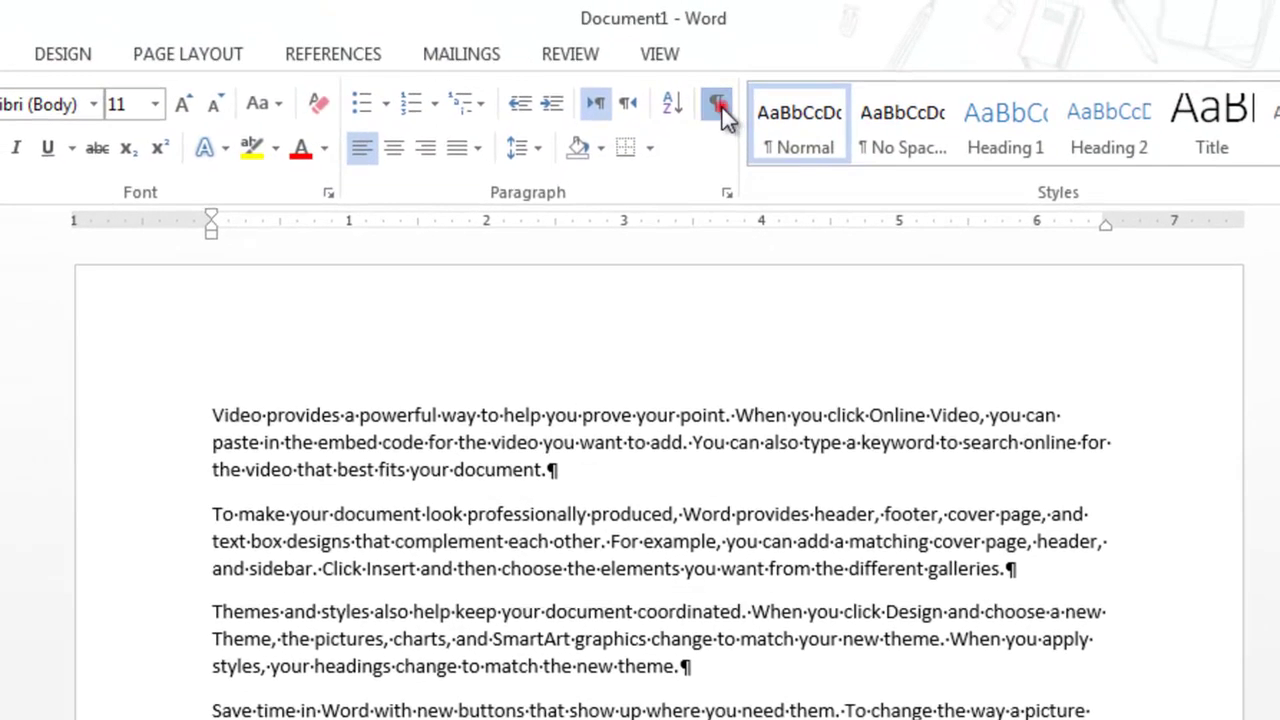
left_click(721, 107)
mouse_move(449, 446)
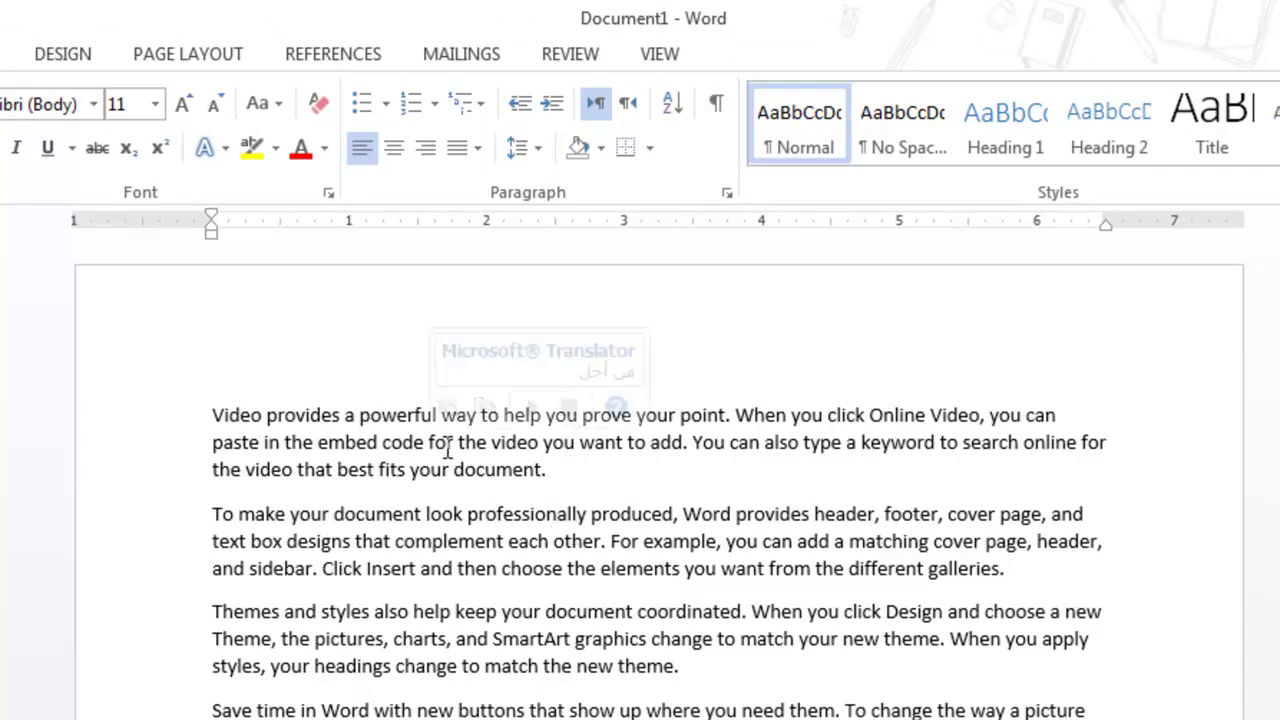
mouse_move(447, 502)
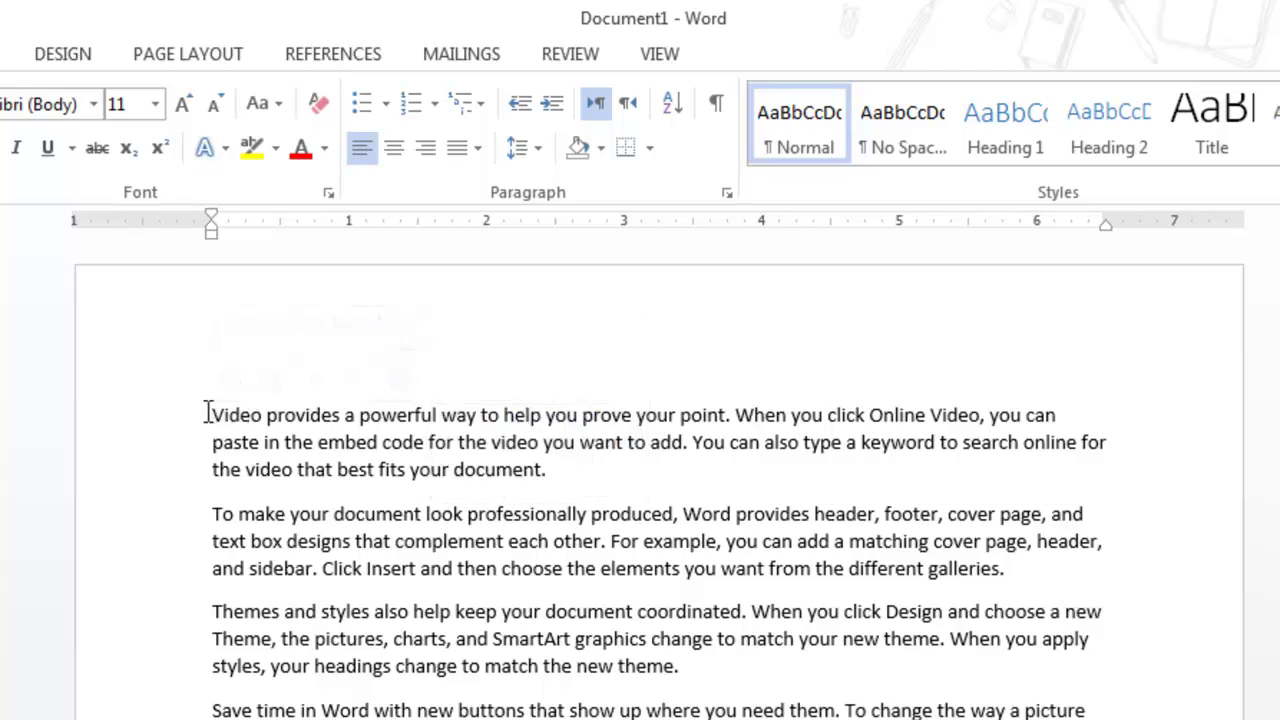
left_click_drag(208, 413, 558, 488)
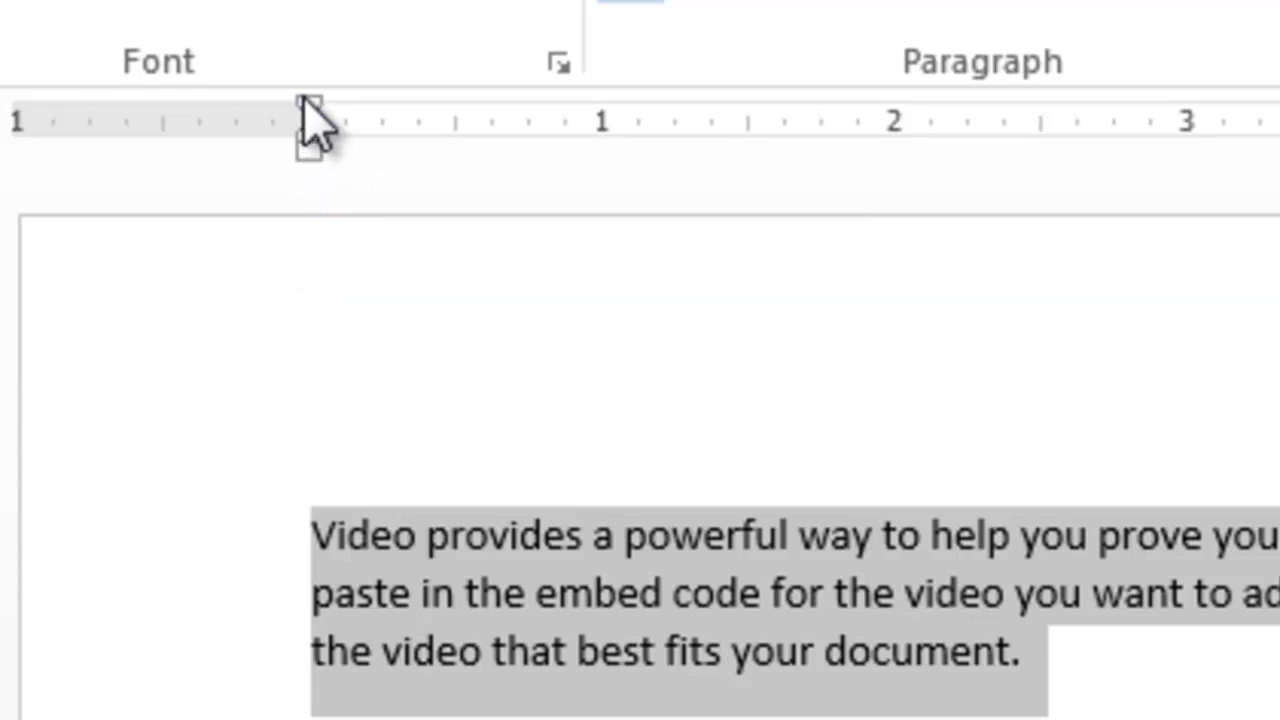
mouse_move(309, 106)
left_mouse_down()
mouse_move(430, 102)
mouse_move(472, 118)
mouse_move(456, 102)
left_mouse_up()
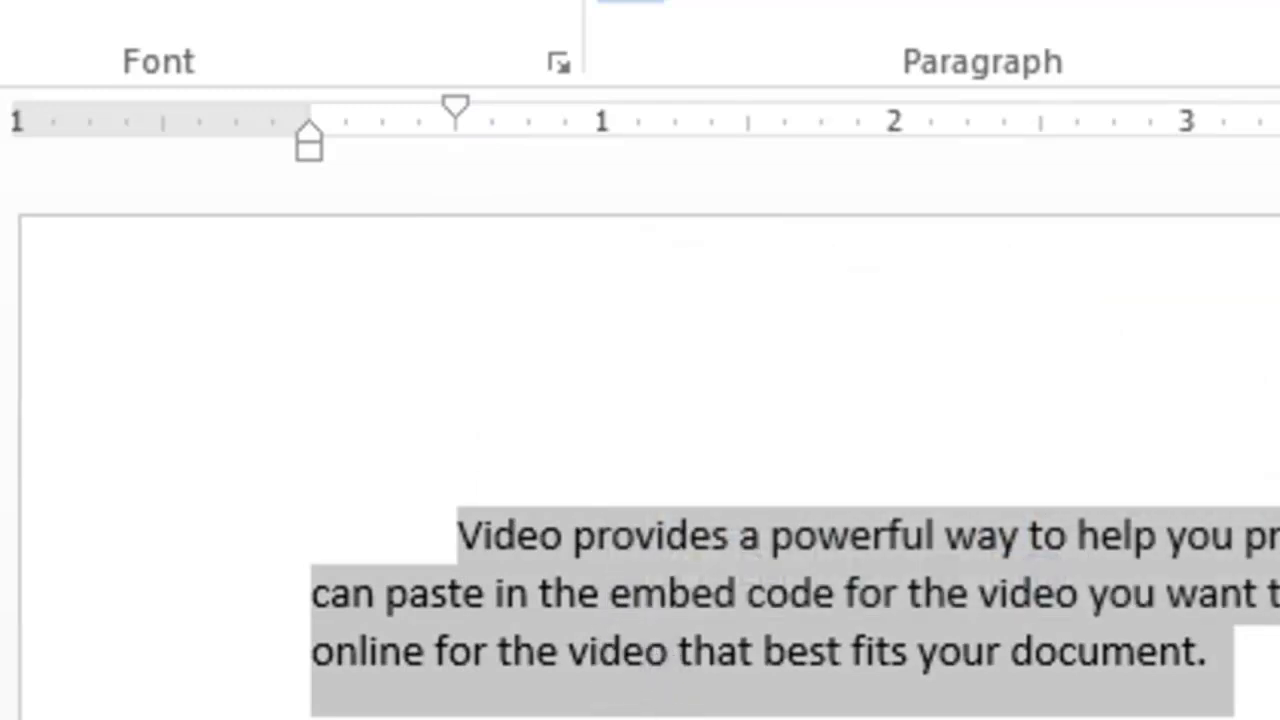
key("ctrl+z")
key("ctrl+a")
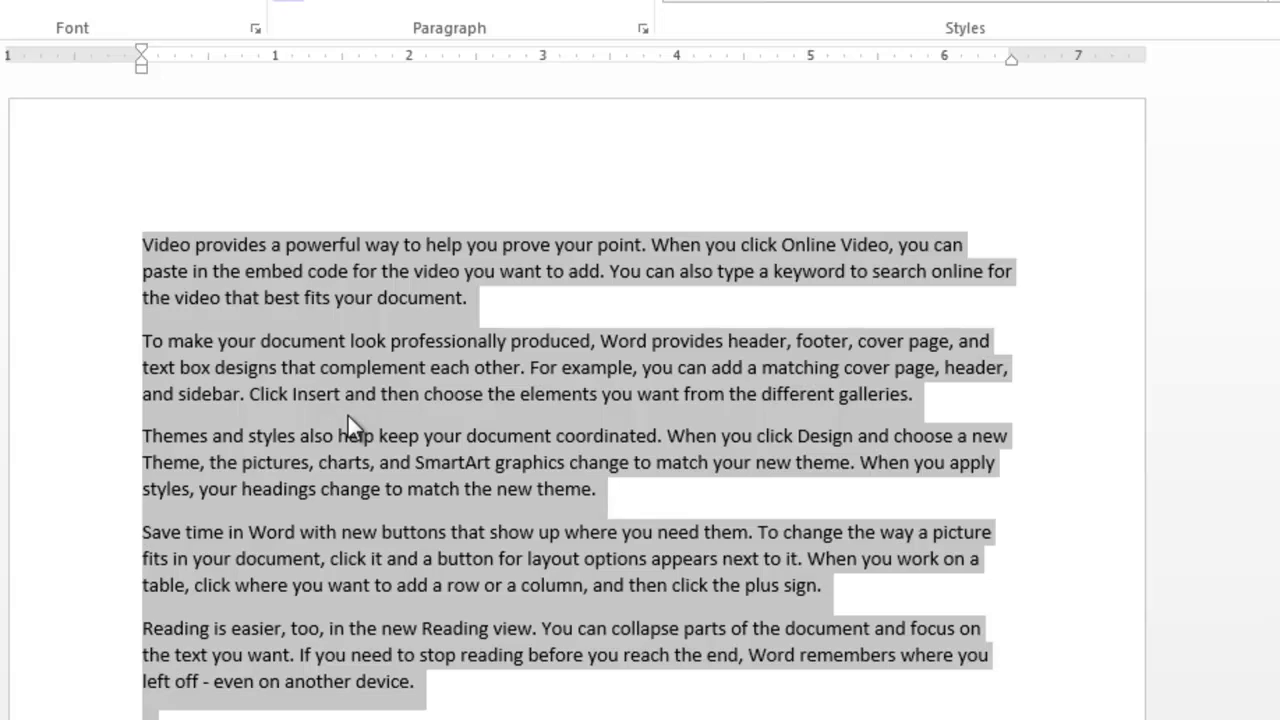
Step: Try a first-line indent and a hanging indent, then remove both with undo and Ctrl+Shift+T
left_click_drag(143, 47, 211, 51)
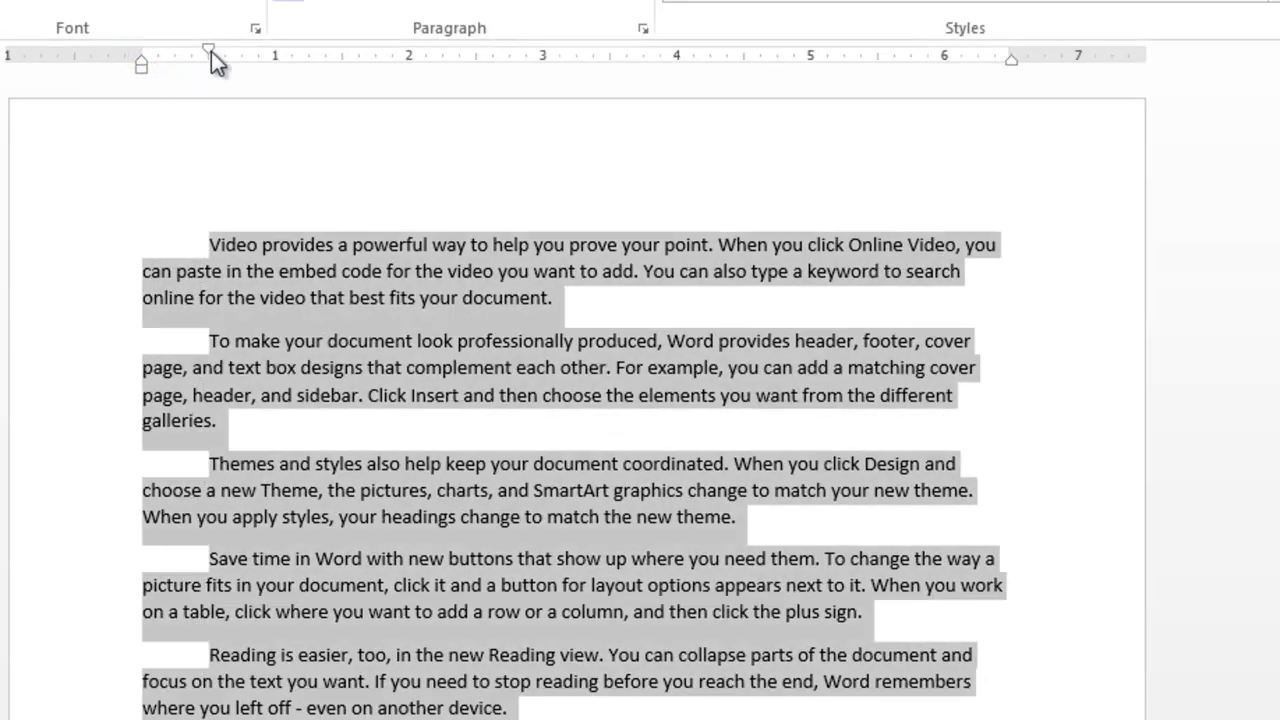
mouse_move(392, 336)
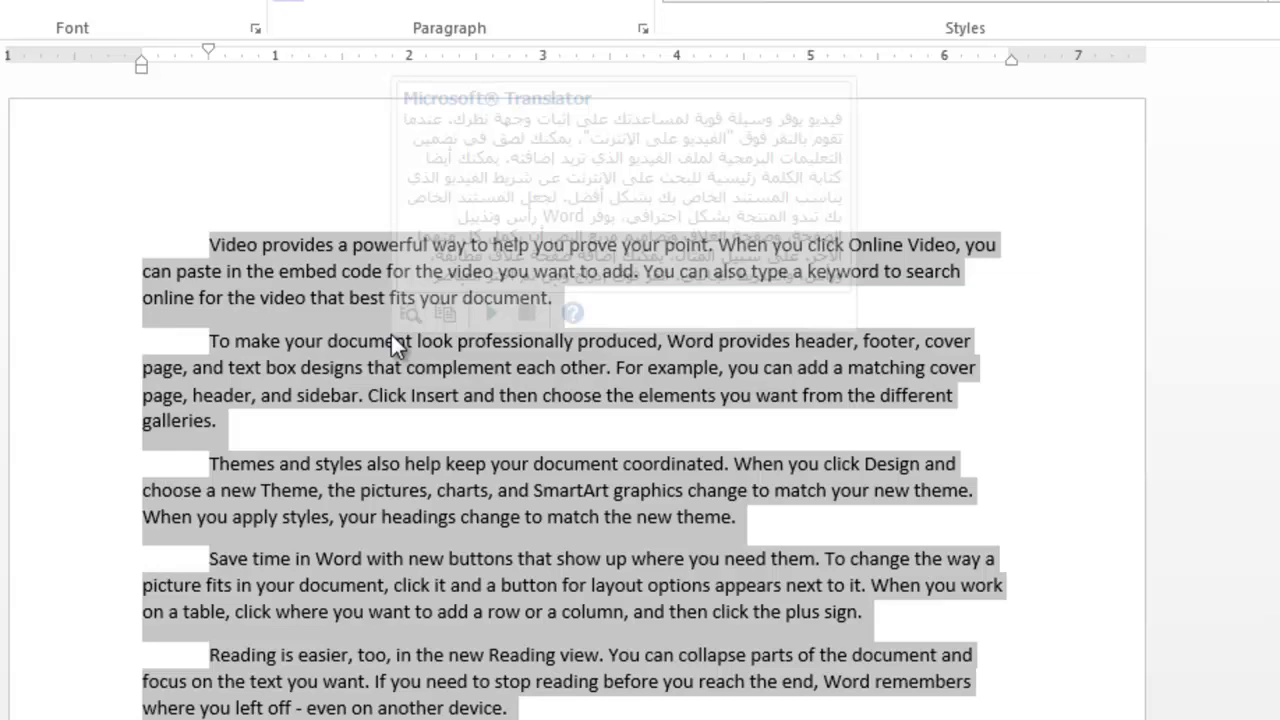
key("ctrl+z")
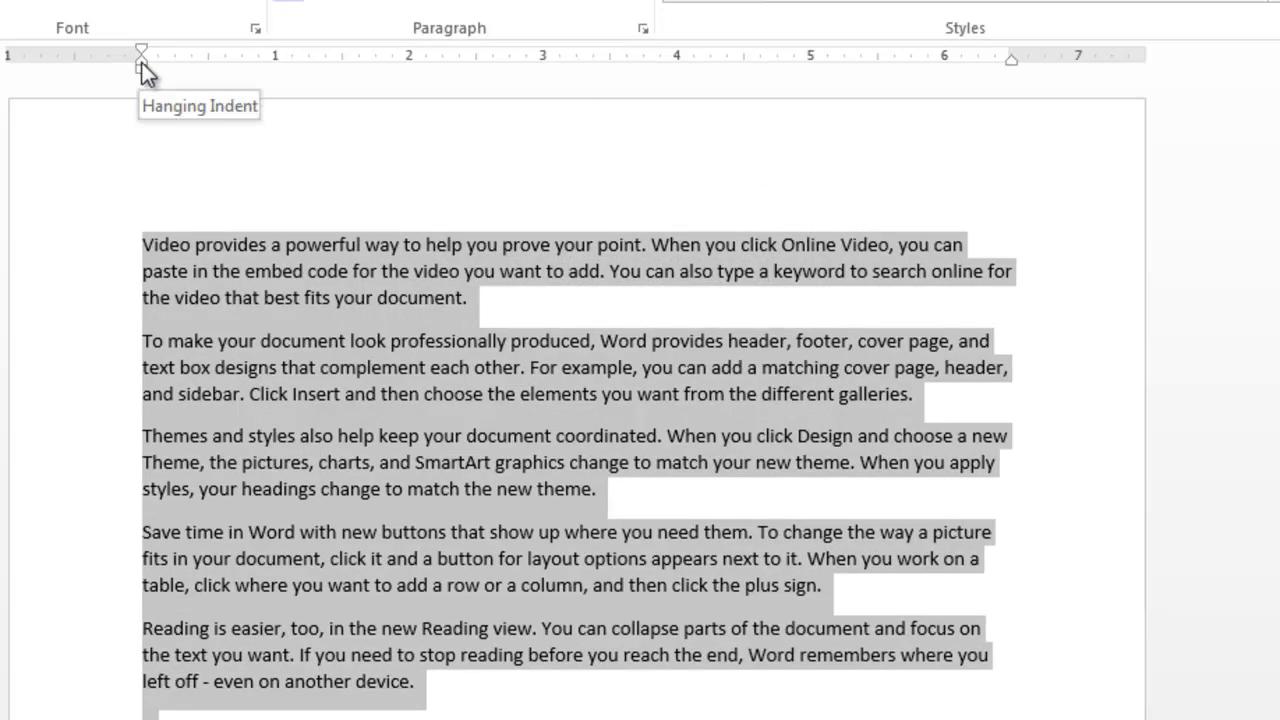
left_click_drag(141, 62, 208, 68)
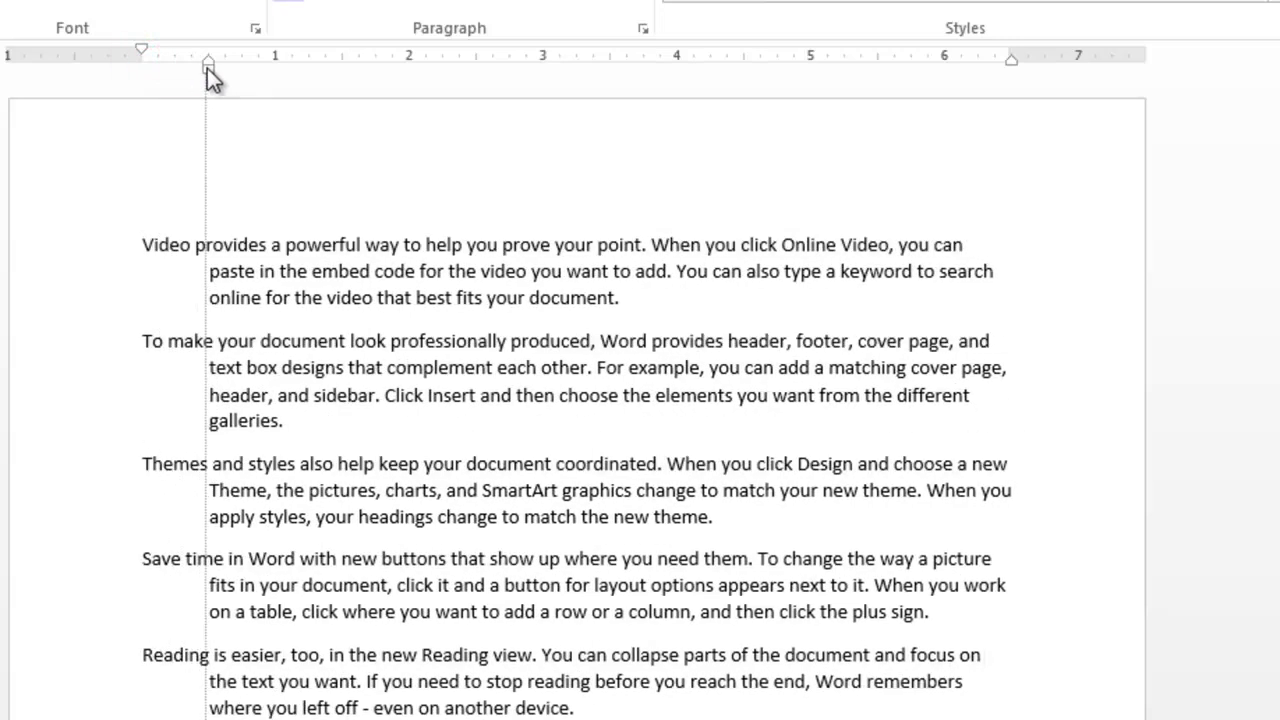
key("ctrl+a")
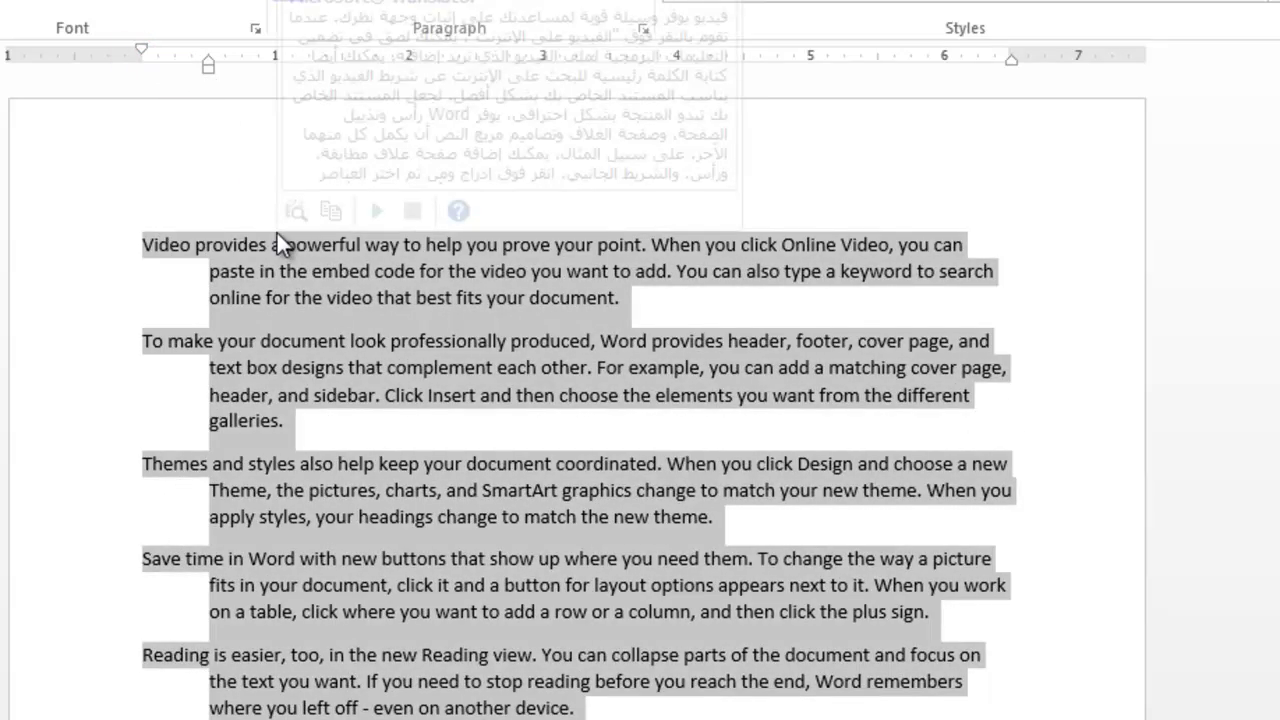
key("ctrl+shift+t")
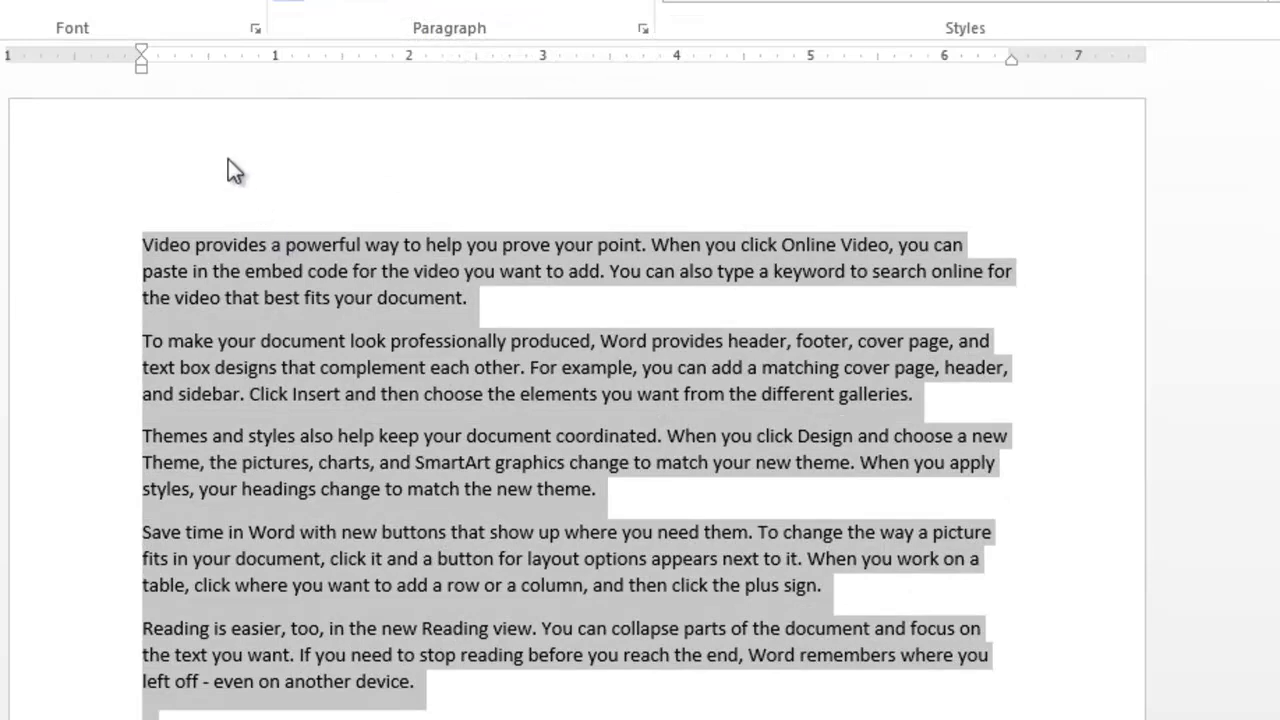
Step: Try a half-inch left indent and a 5-inch right indent, then return the paragraphs to full width
left_click_drag(141, 67, 210, 77)
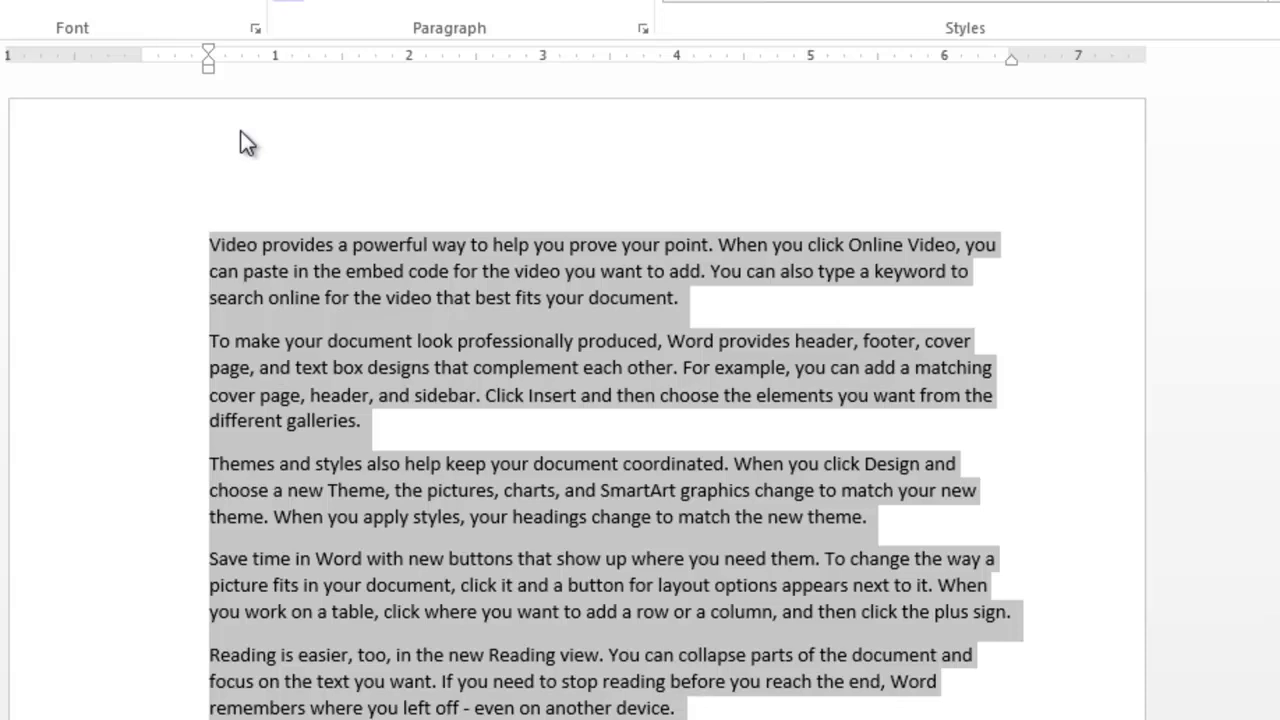
key("ctrl+z")
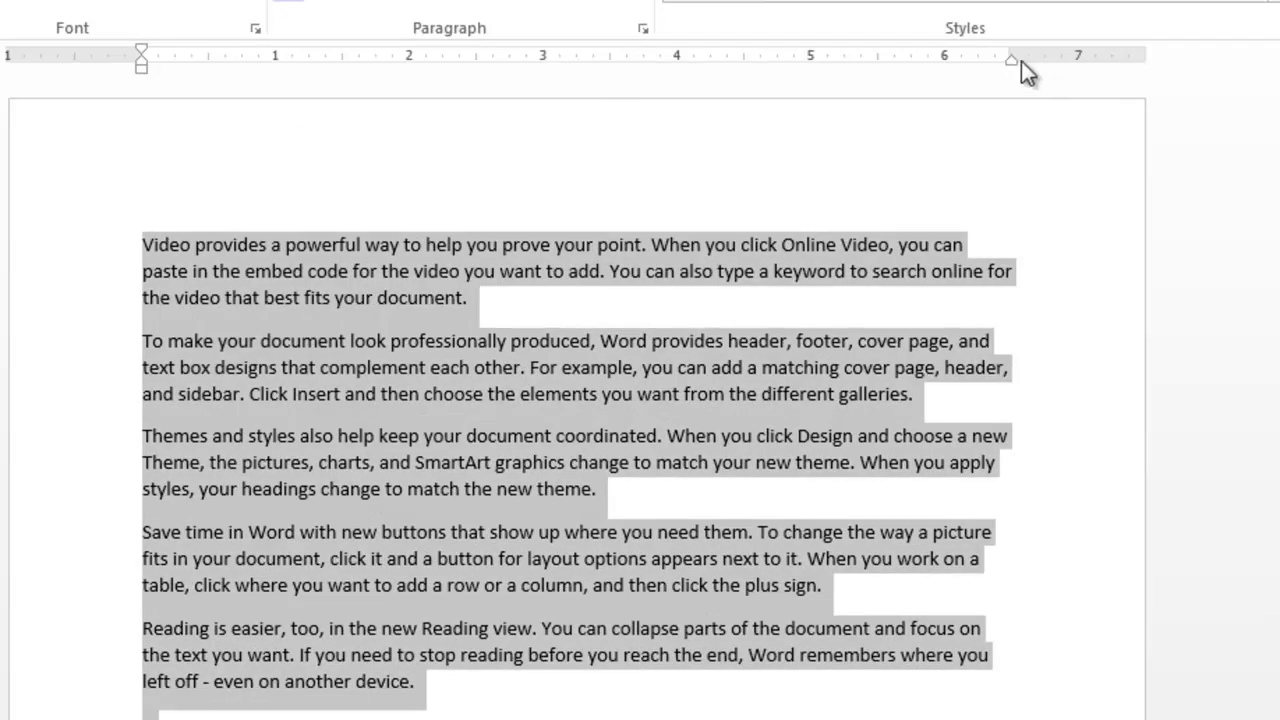
mouse_move(1010, 60)
left_mouse_down()
mouse_move(805, 59)
mouse_move(1006, 65)
left_mouse_up()
key("ctrl+a")
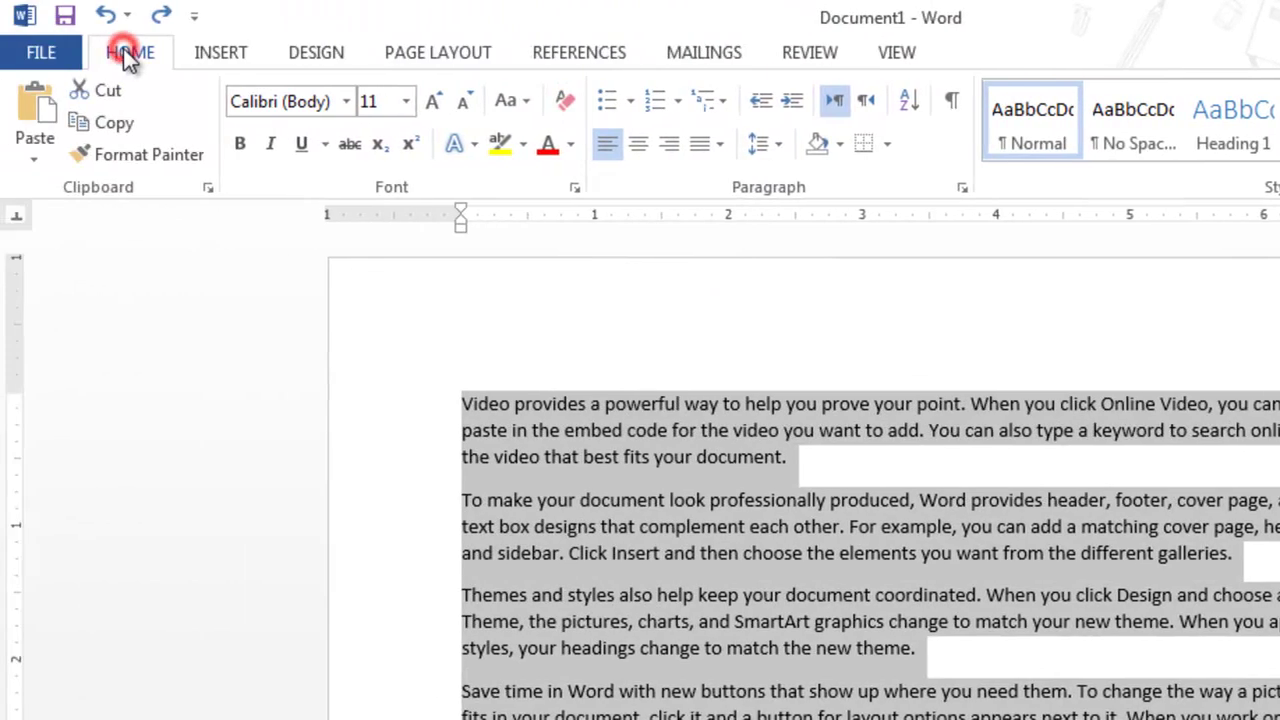
Step: Try Increase/Decrease Indent and Right-to-Left/Left-to-Right direction on the paragraphs, ending left-to-right at the margin
left_click(748, 190)
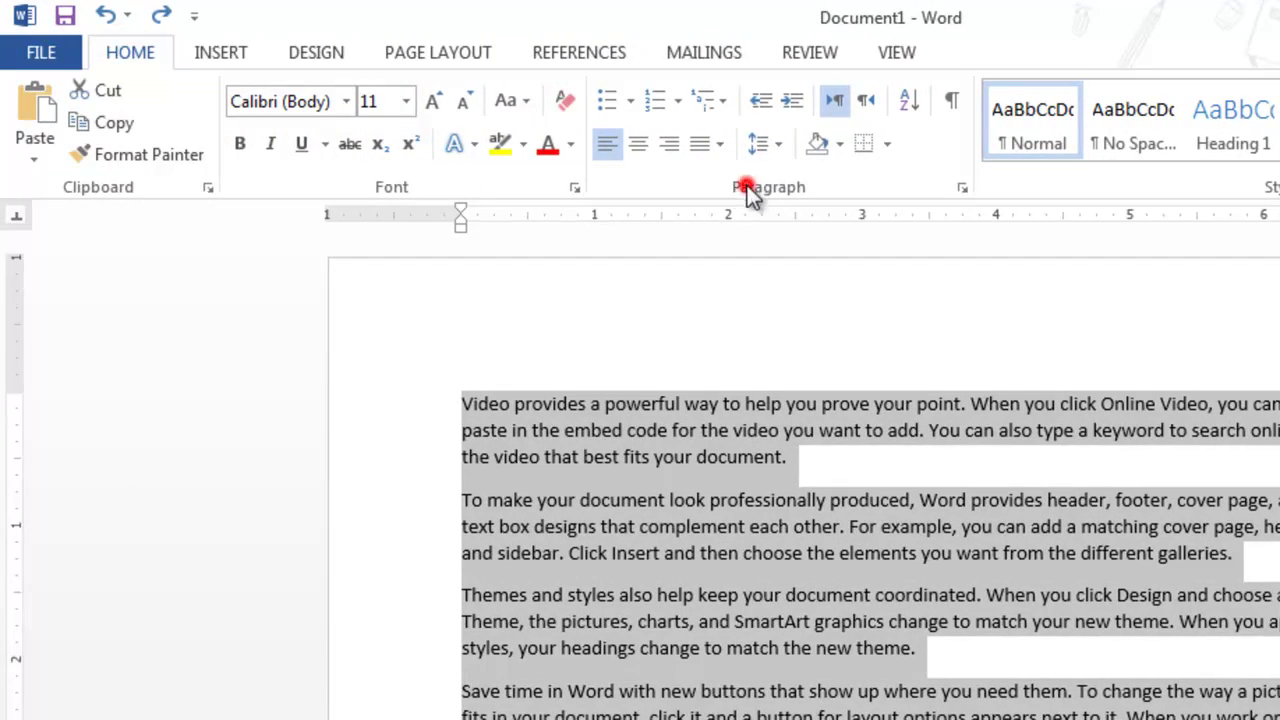
left_click(790, 104)
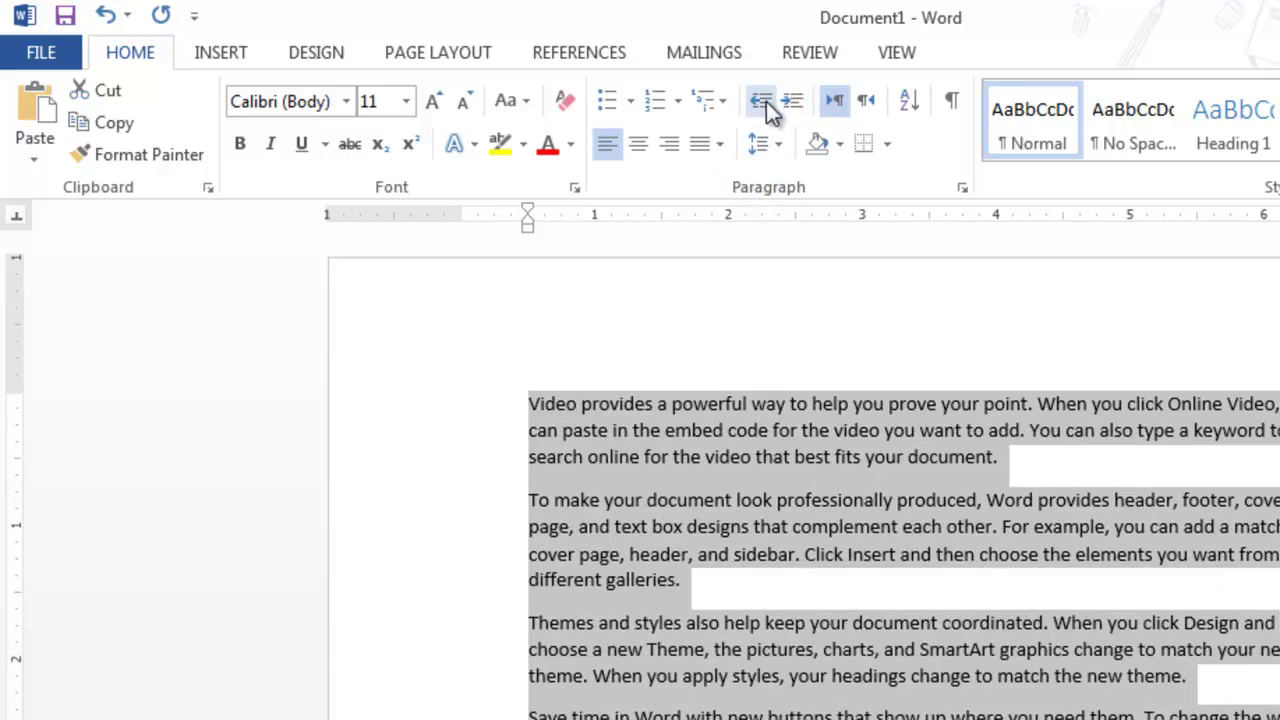
left_click(764, 101)
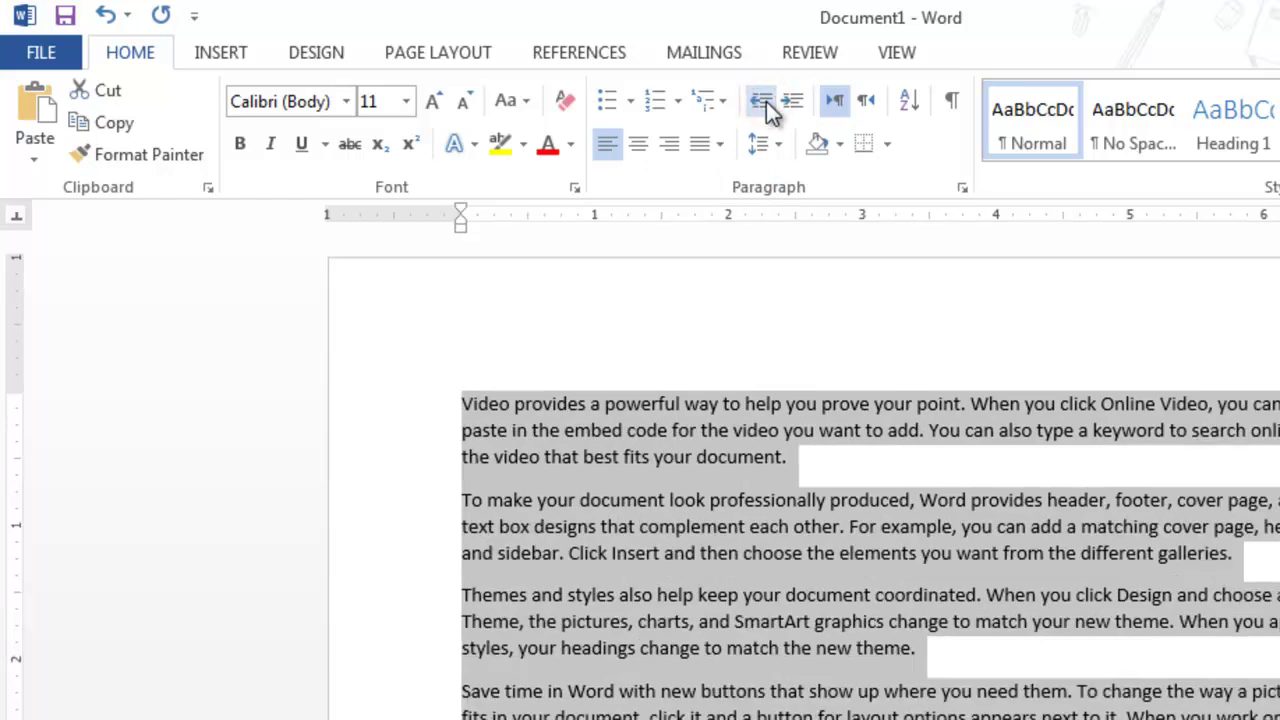
left_click(867, 100)
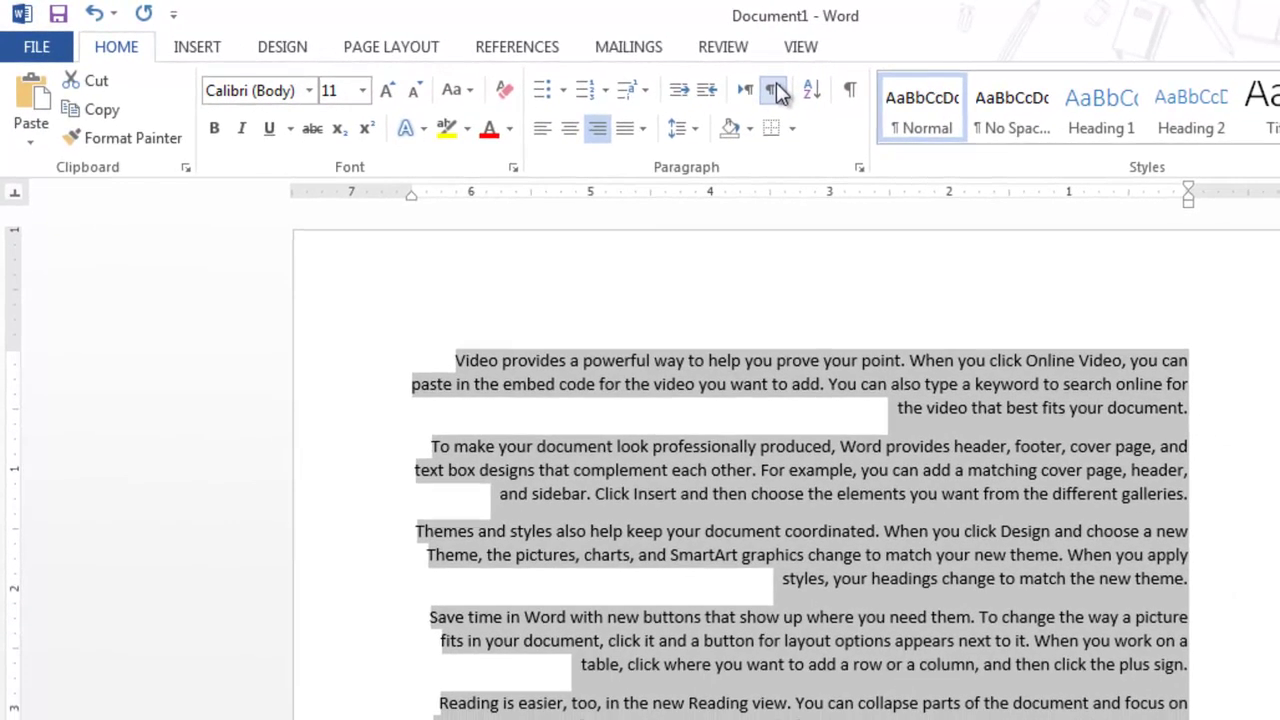
left_click(746, 90)
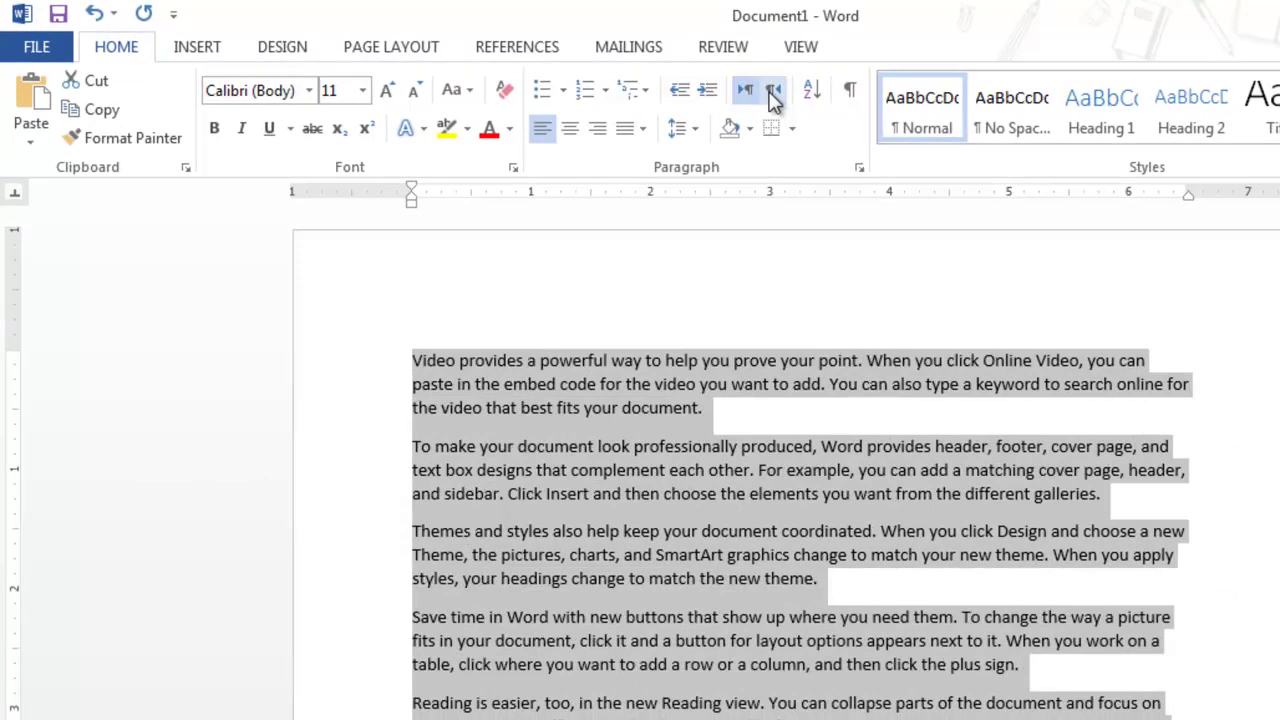
Step: Insert blank lines above the first sample paragraph for the new Test line
left_click(531, 386)
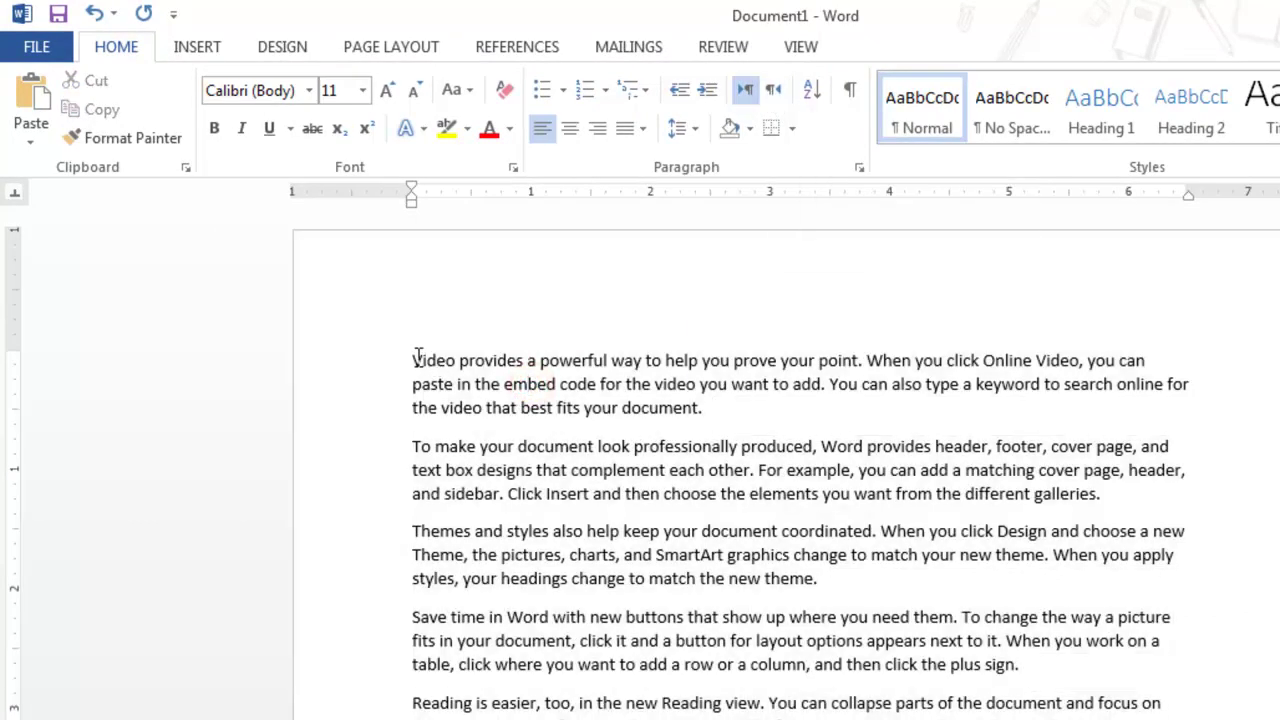
left_click(415, 358)
key("Return")
key("Return")
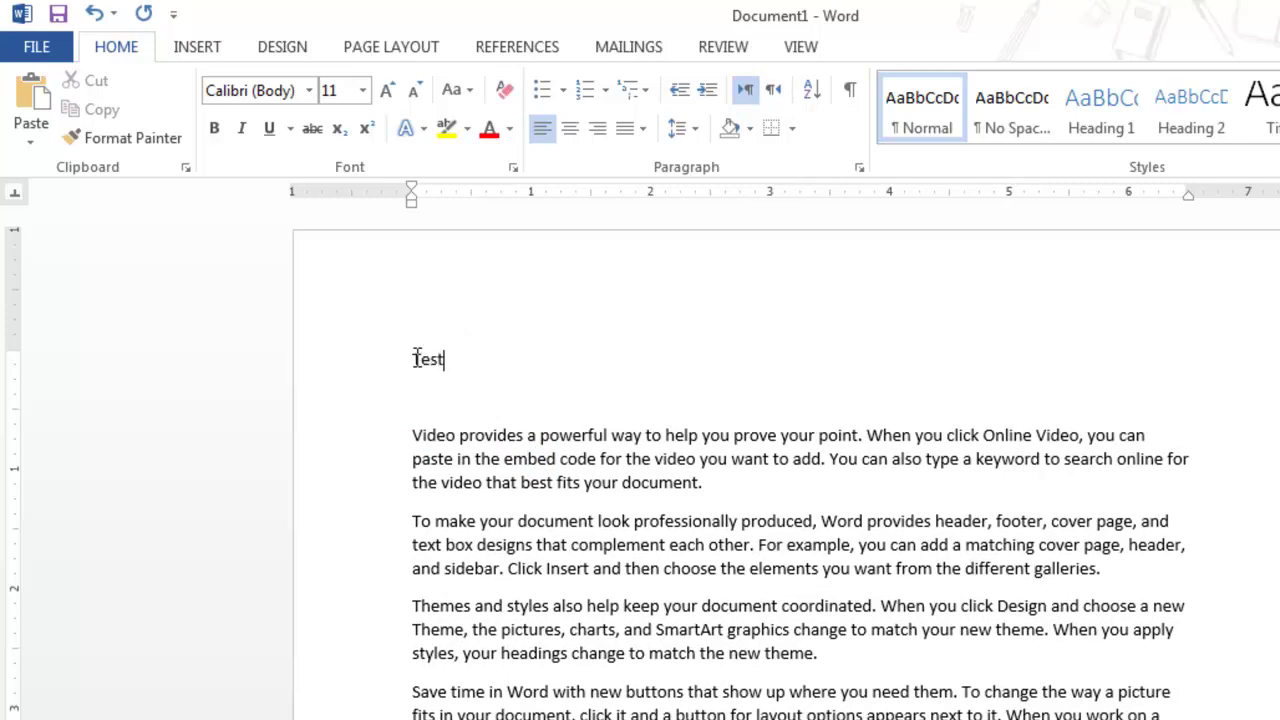
Step: Add 'Hello' under 'Test', sort both lines alphabetically, then undo all of it
key("Return")
type("Hello")
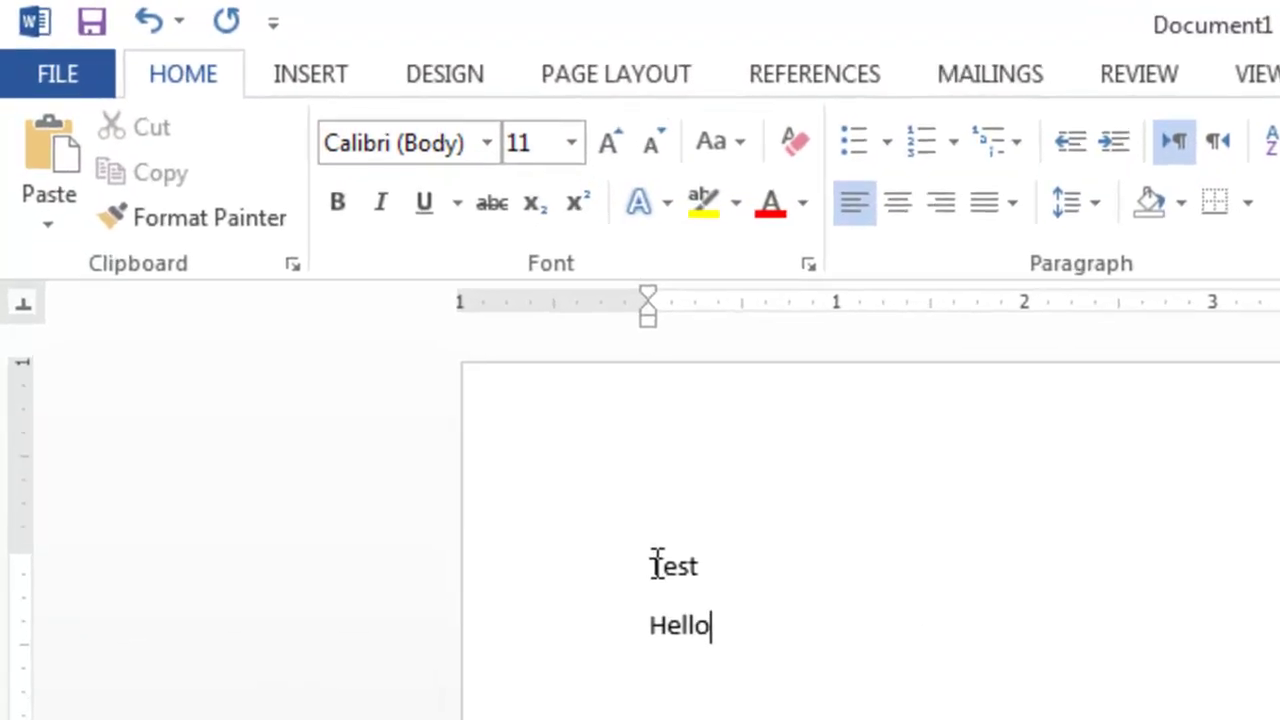
left_click_drag(801, 633, 614, 591)
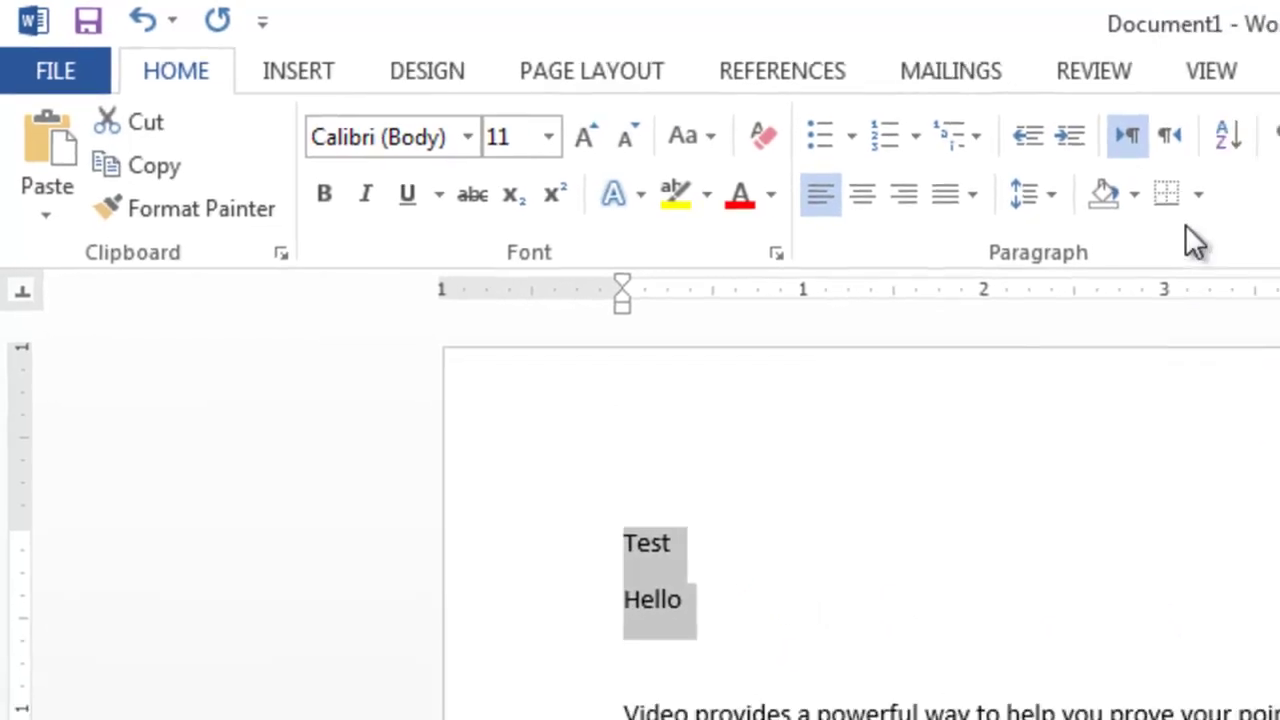
left_click(1200, 132)
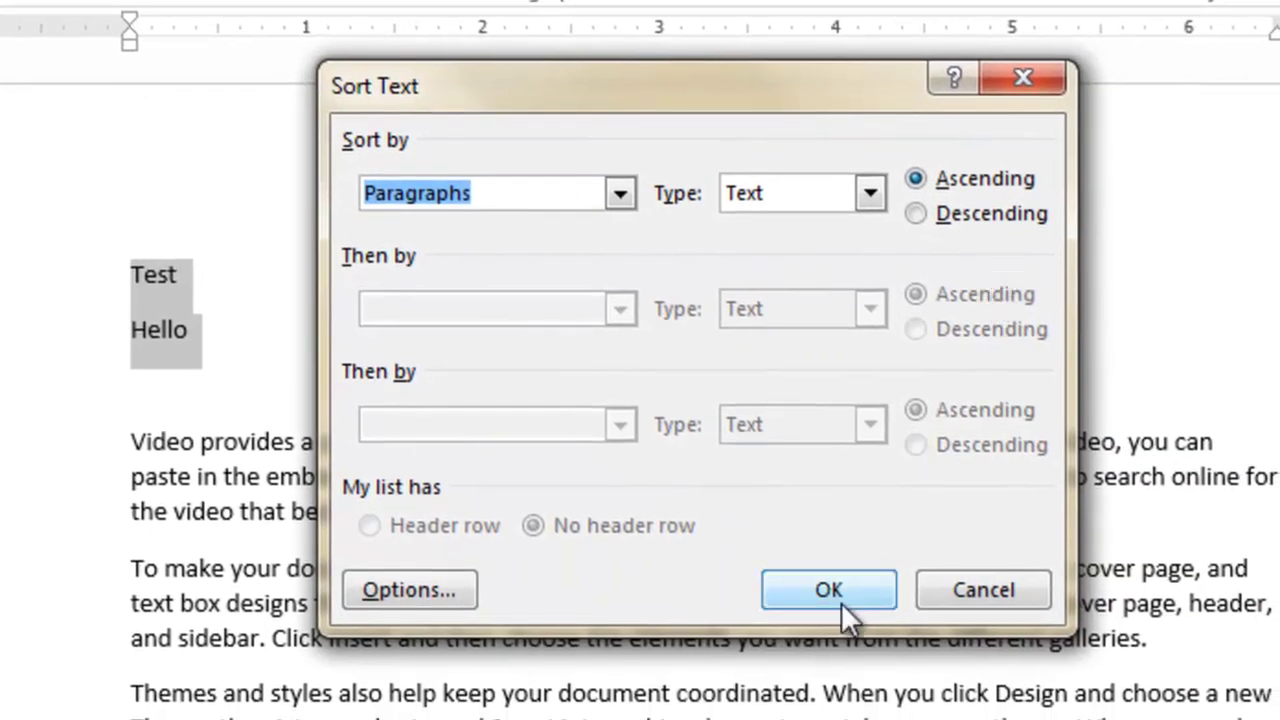
left_click(838, 600)
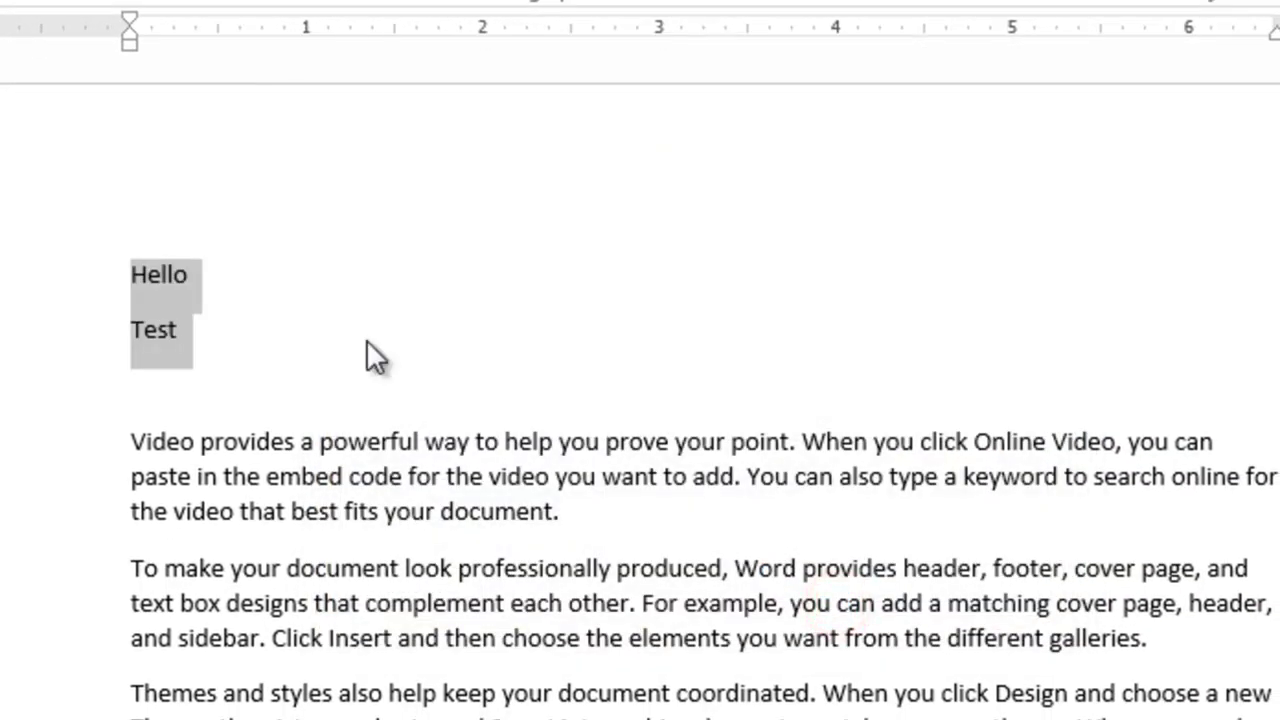
mouse_move(131, 280)
key("ctrl+z")
key("ctrl+z")
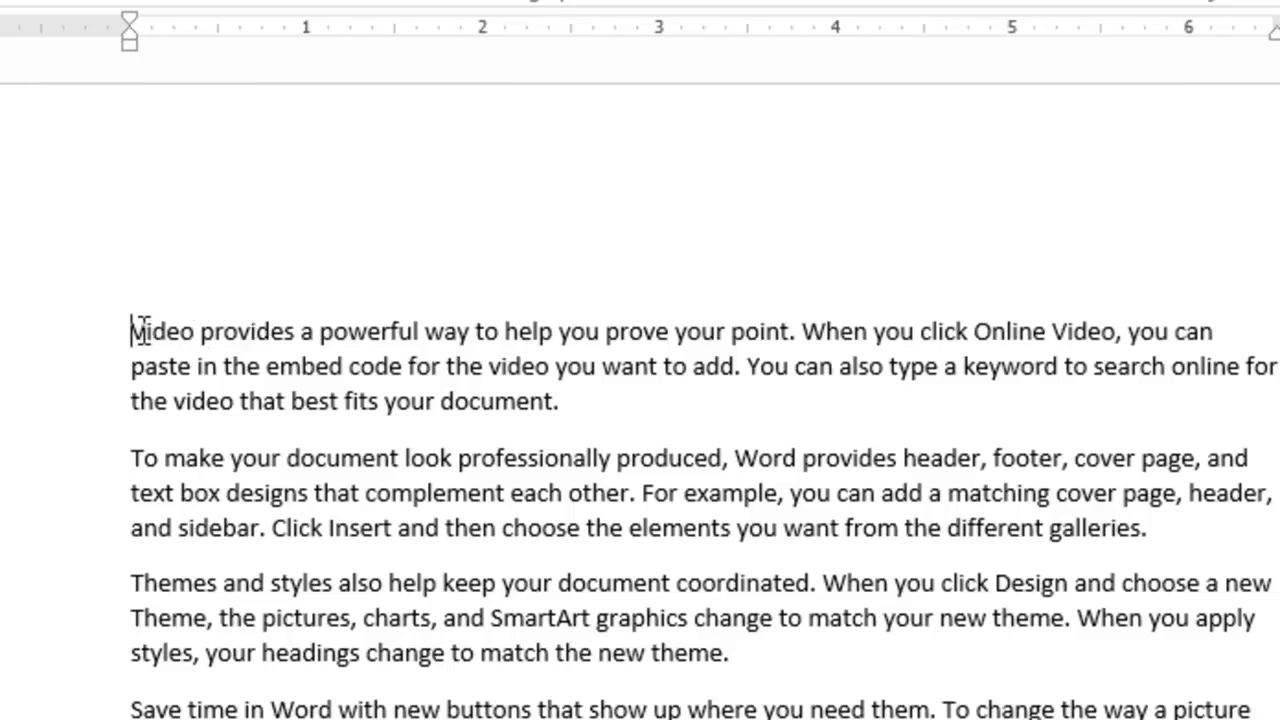
Step: Apply the No Spacing style to the first three sample paragraphs
left_click_drag(128, 333, 803, 606)
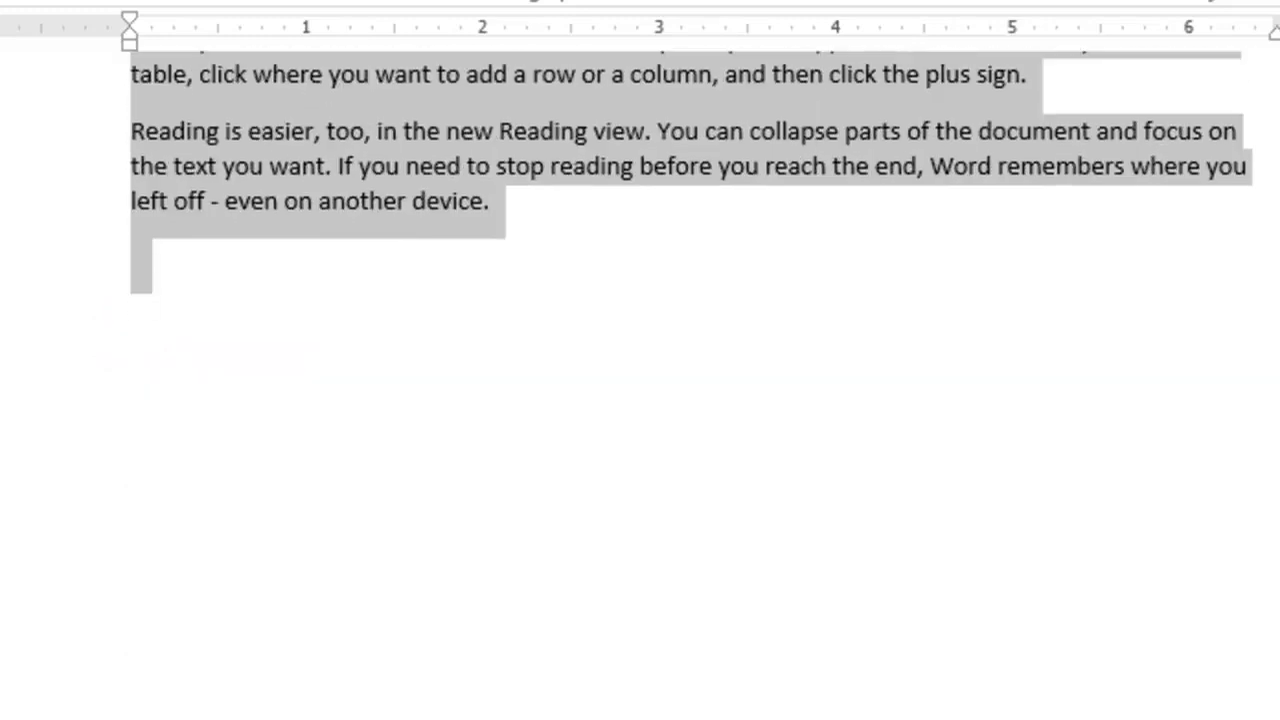
scroll(640, 400, "up", 8)
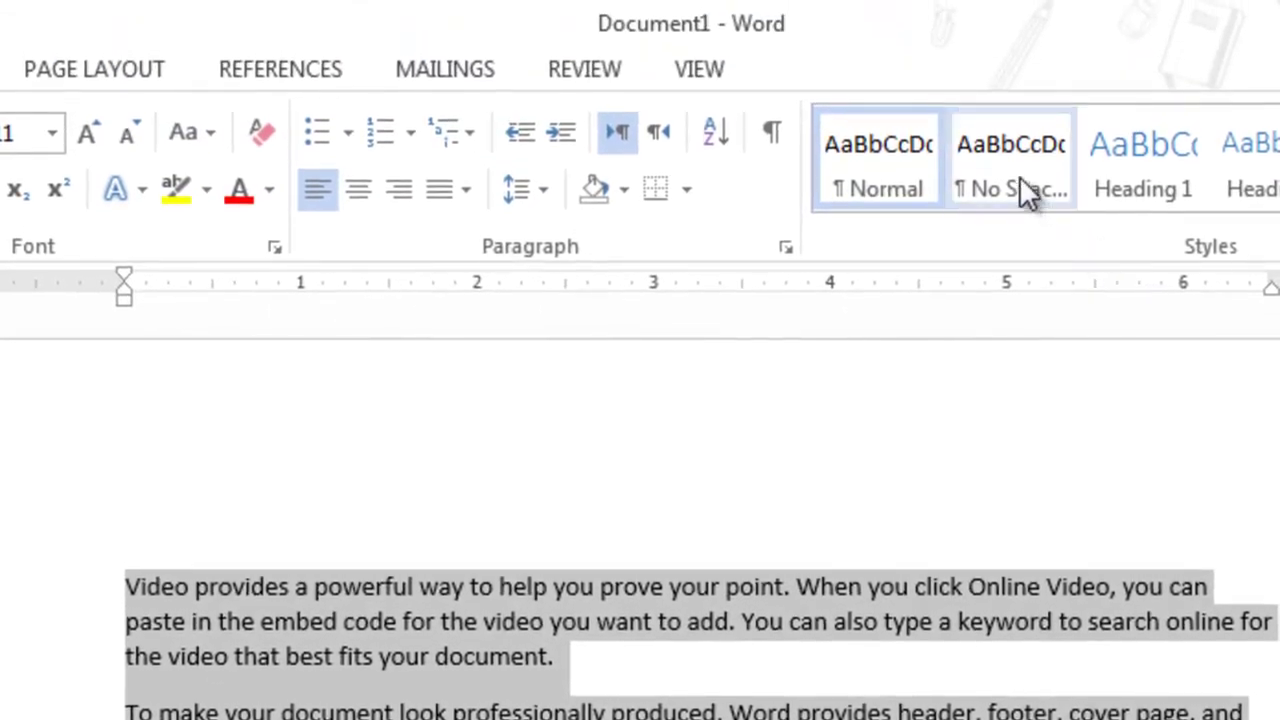
left_click(1021, 180)
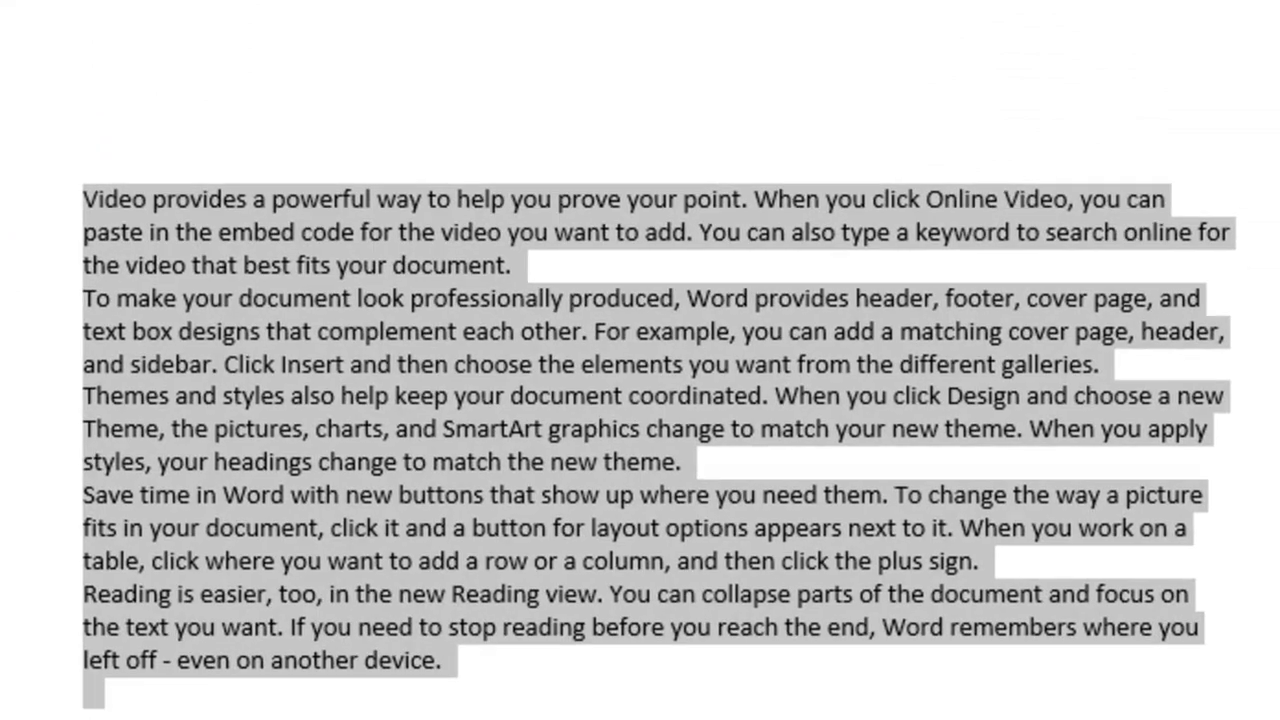
left_click(810, 450)
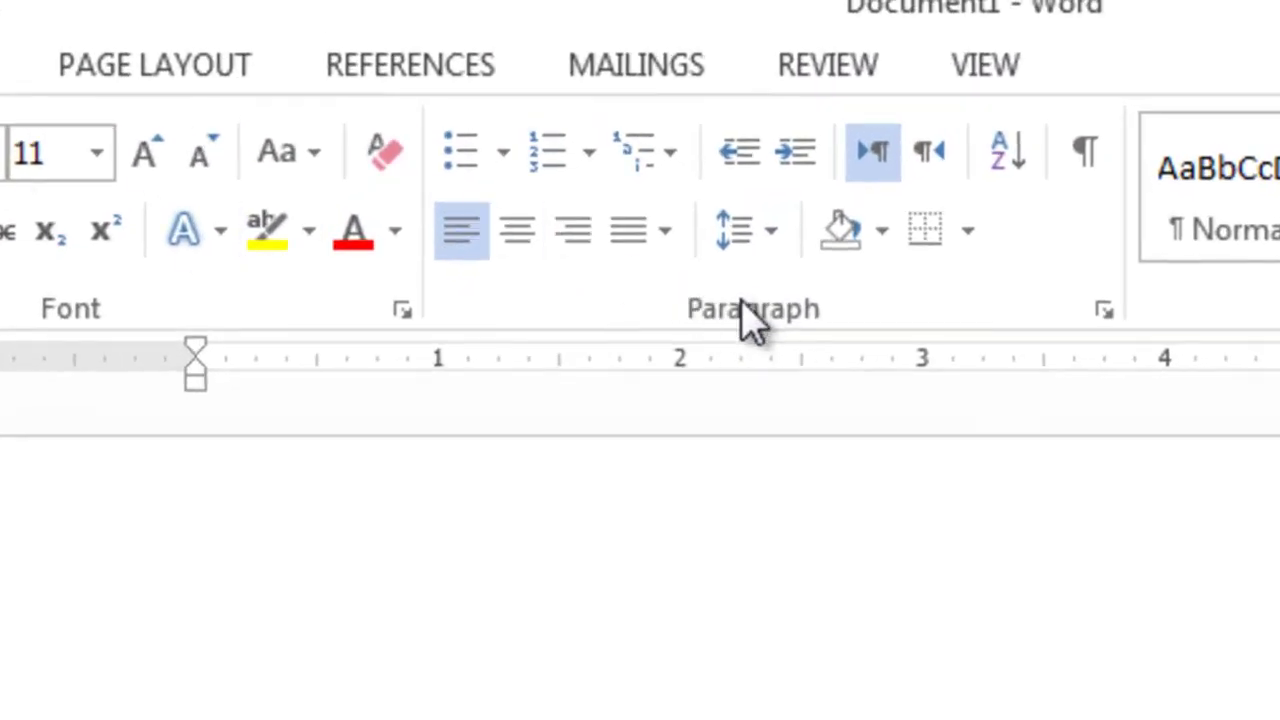
Step: Review the line spacing choices without changing them, and select all the document text
left_click(738, 240)
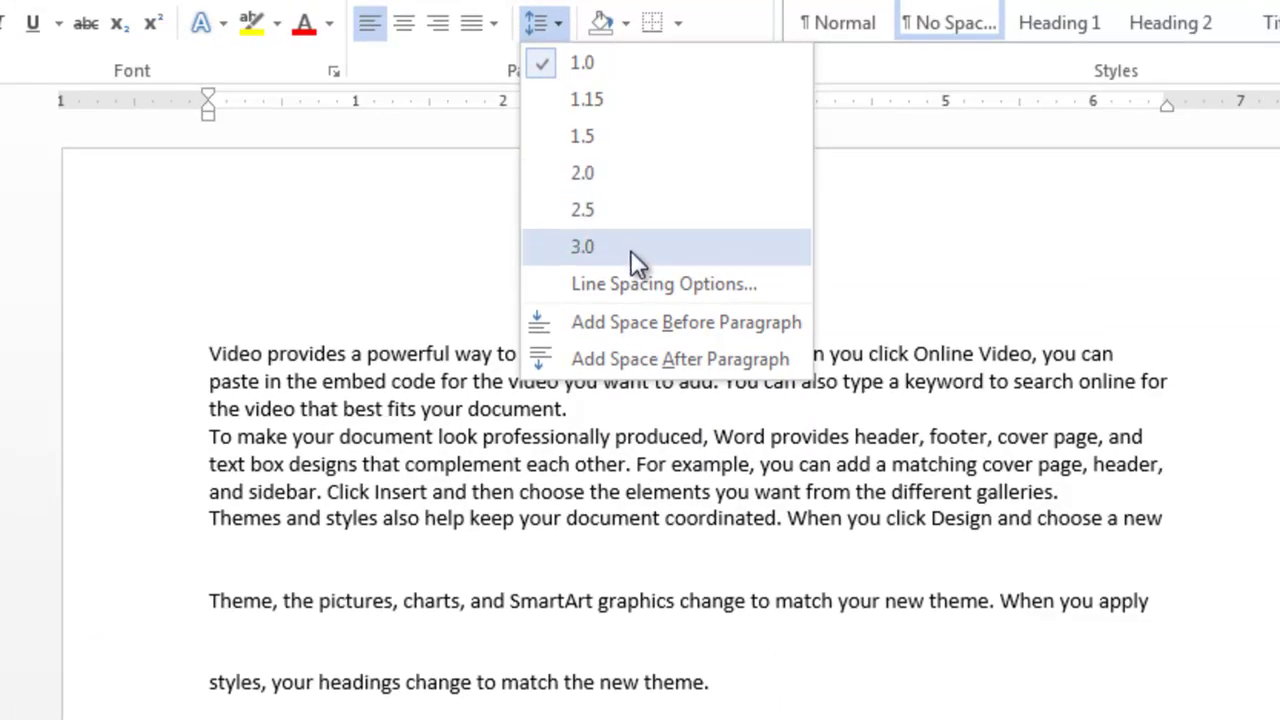
left_click(410, 458)
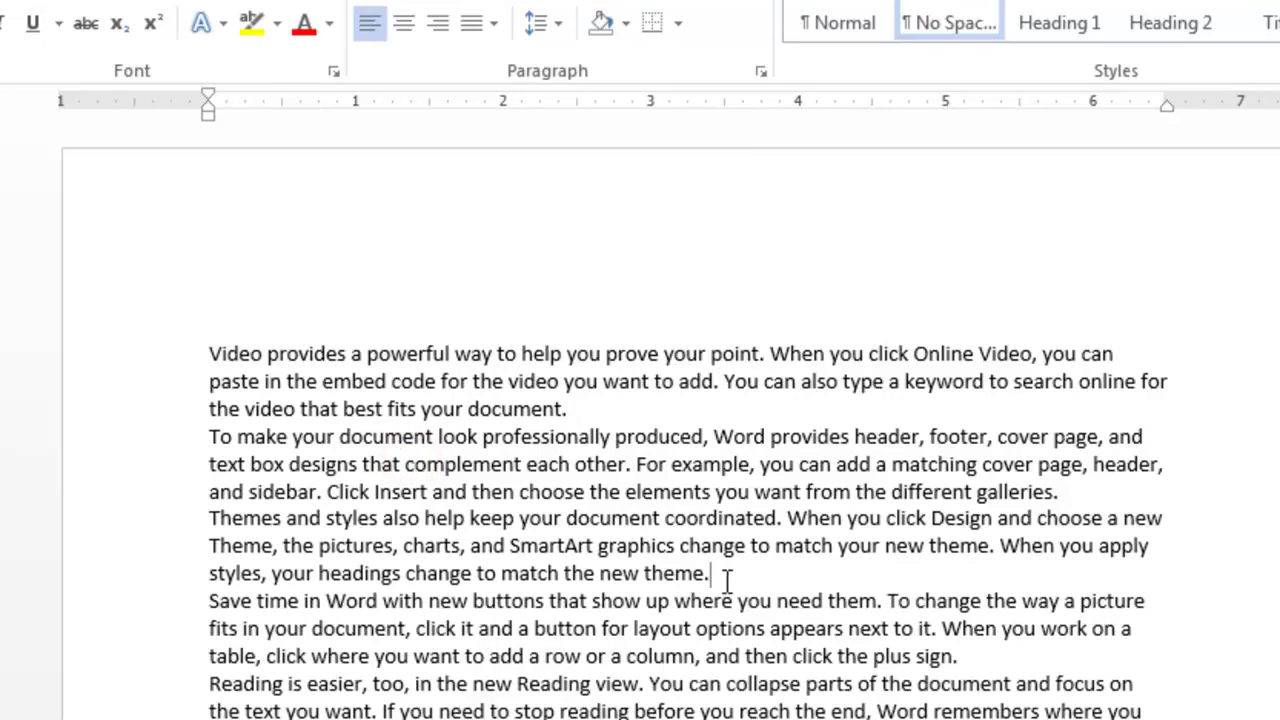
left_click_drag(194, 354, 700, 716)
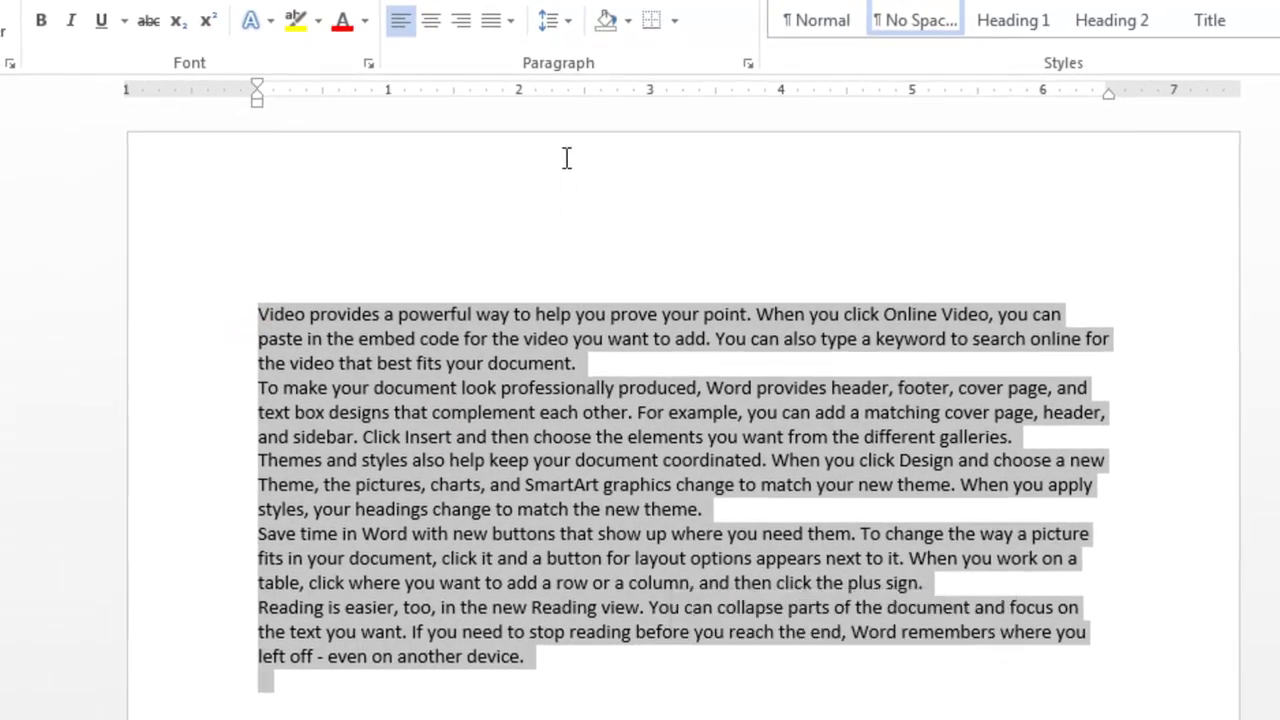
left_click(563, 22)
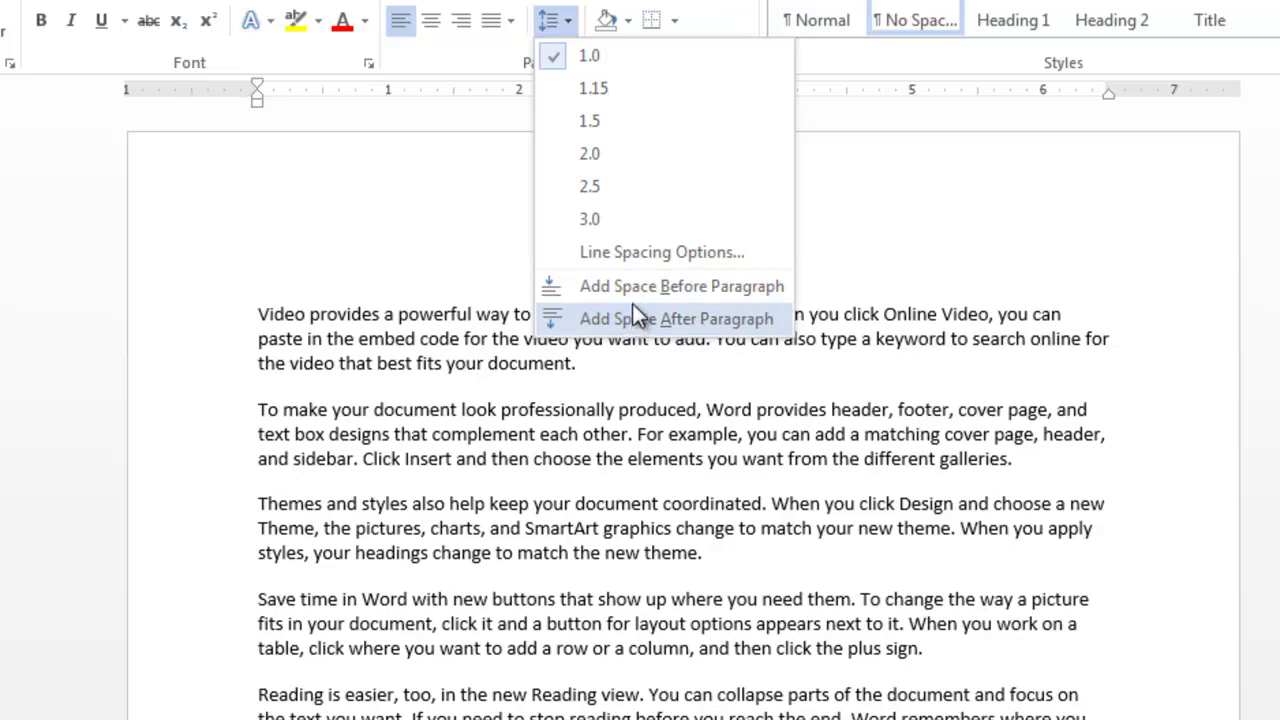
key("ctrl+a")
left_click(456, 407)
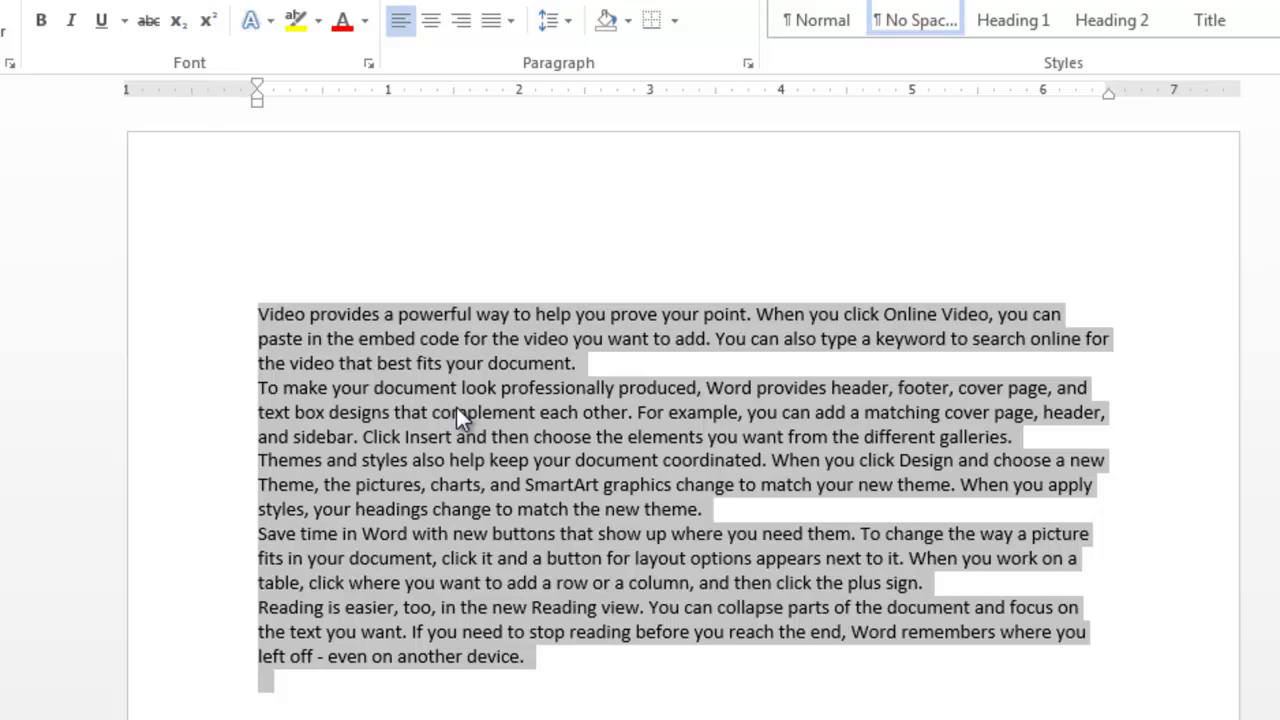
Step: Try purple, pink, cyan and custom paragraph shading colours, then cancel without applying any
left_click(630, 26)
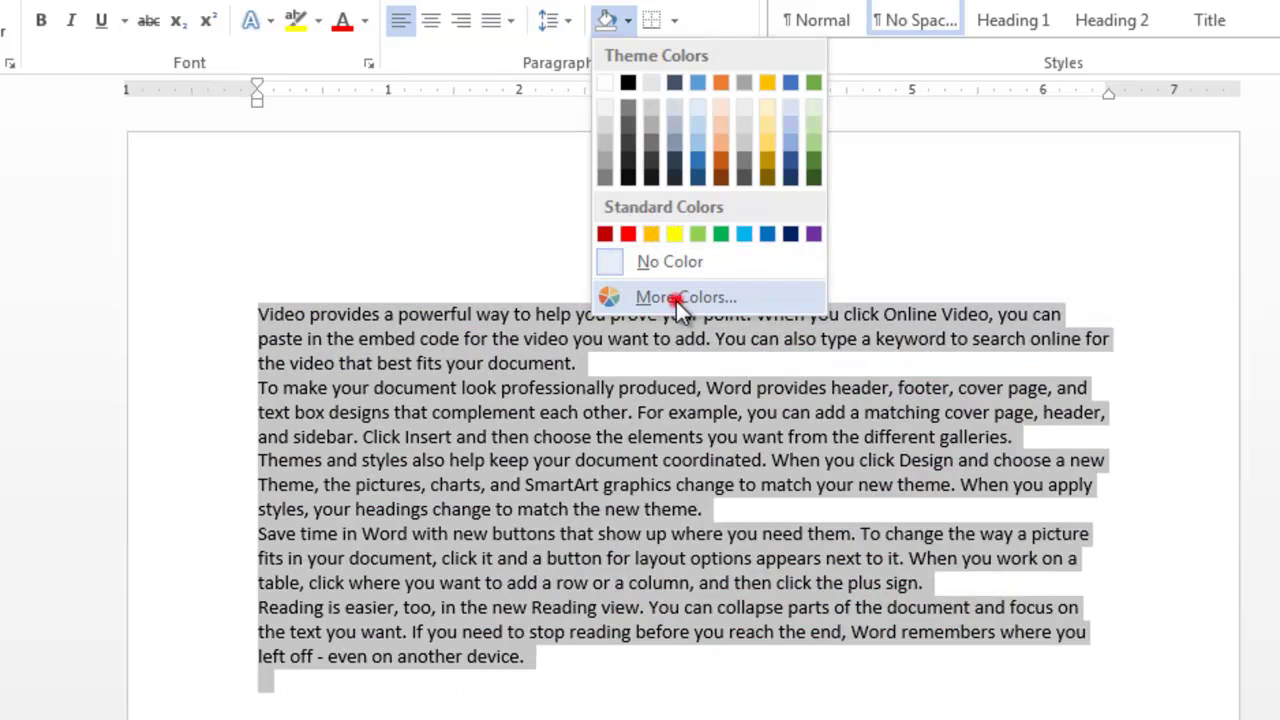
left_click(676, 299)
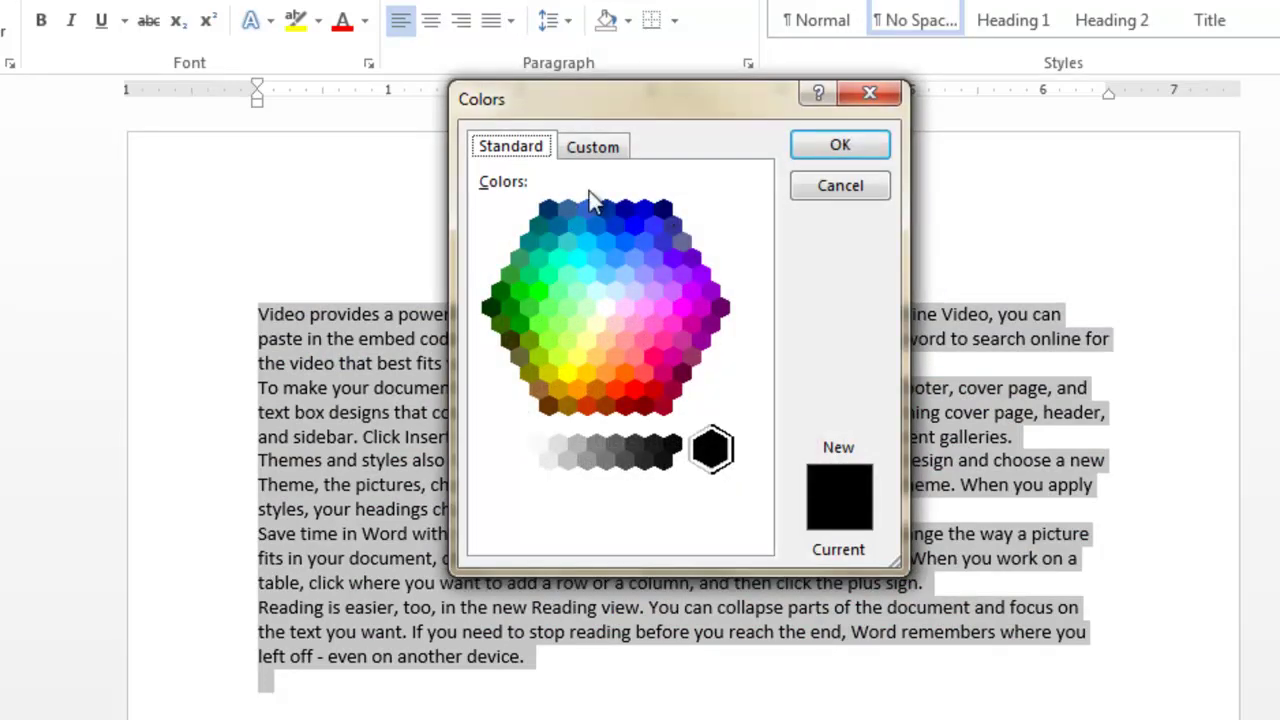
left_click(655, 275)
left_click(655, 325)
left_click(567, 241)
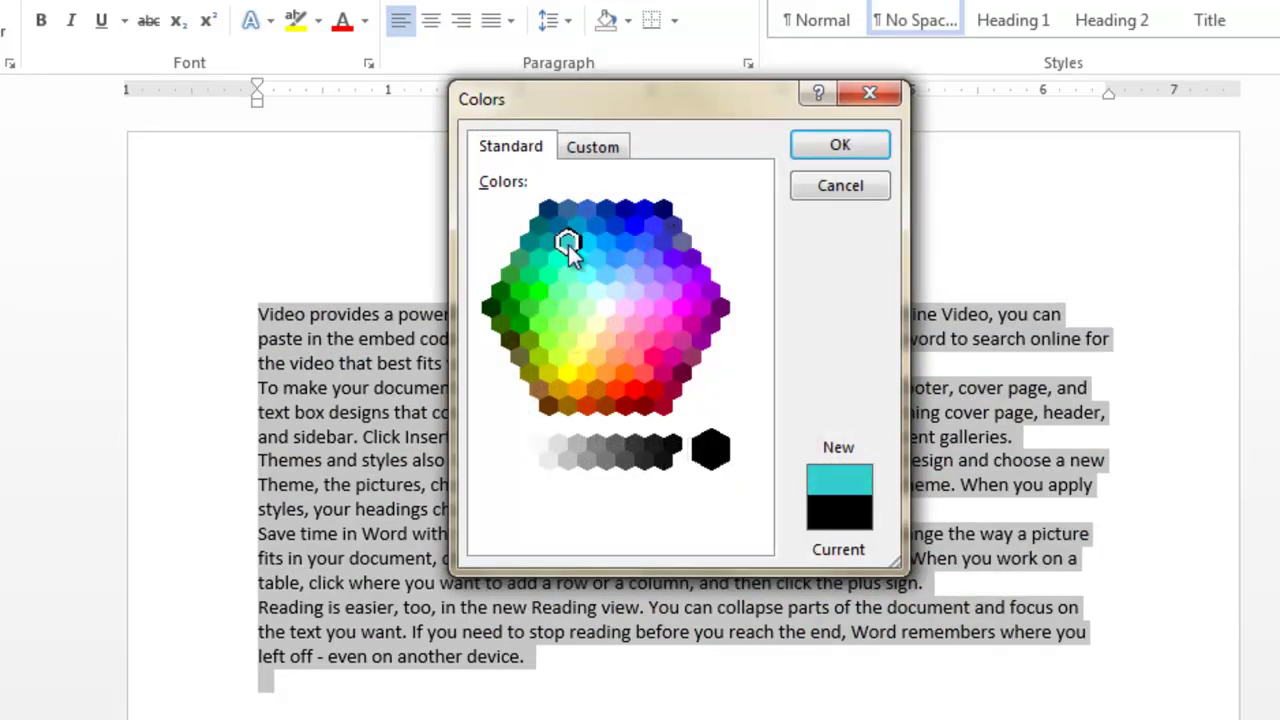
left_click(592, 147)
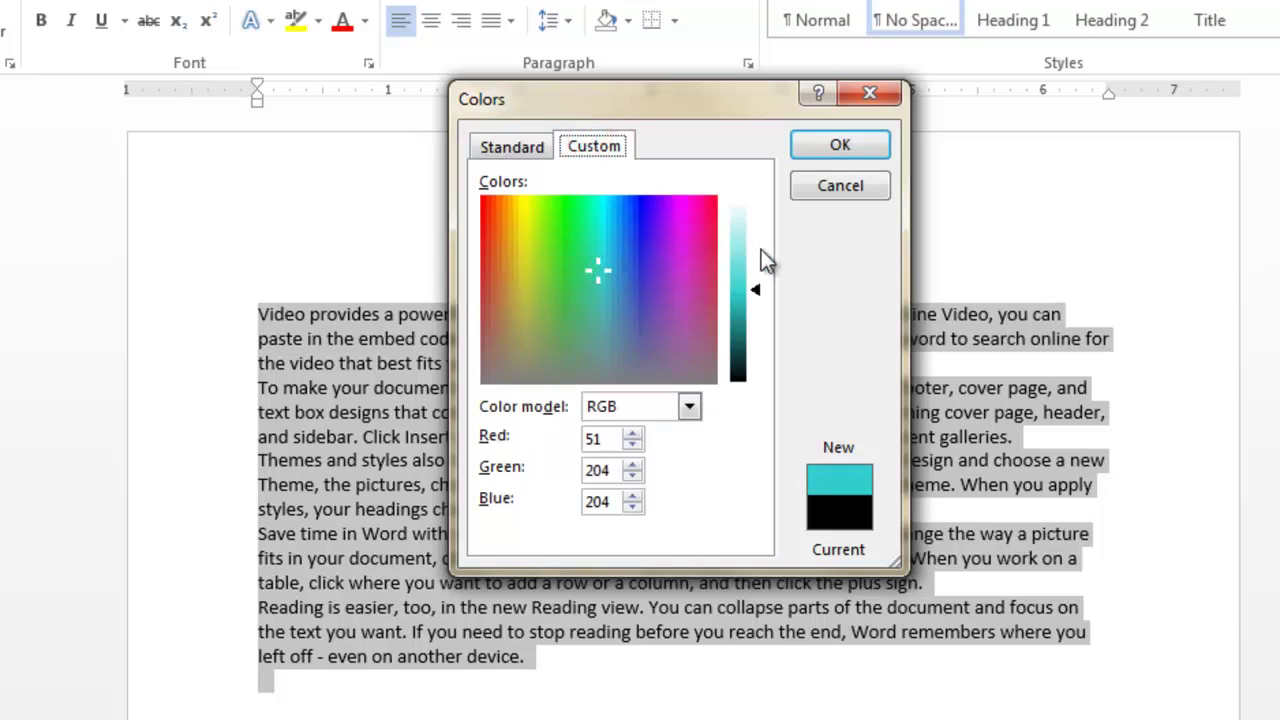
left_click(853, 186)
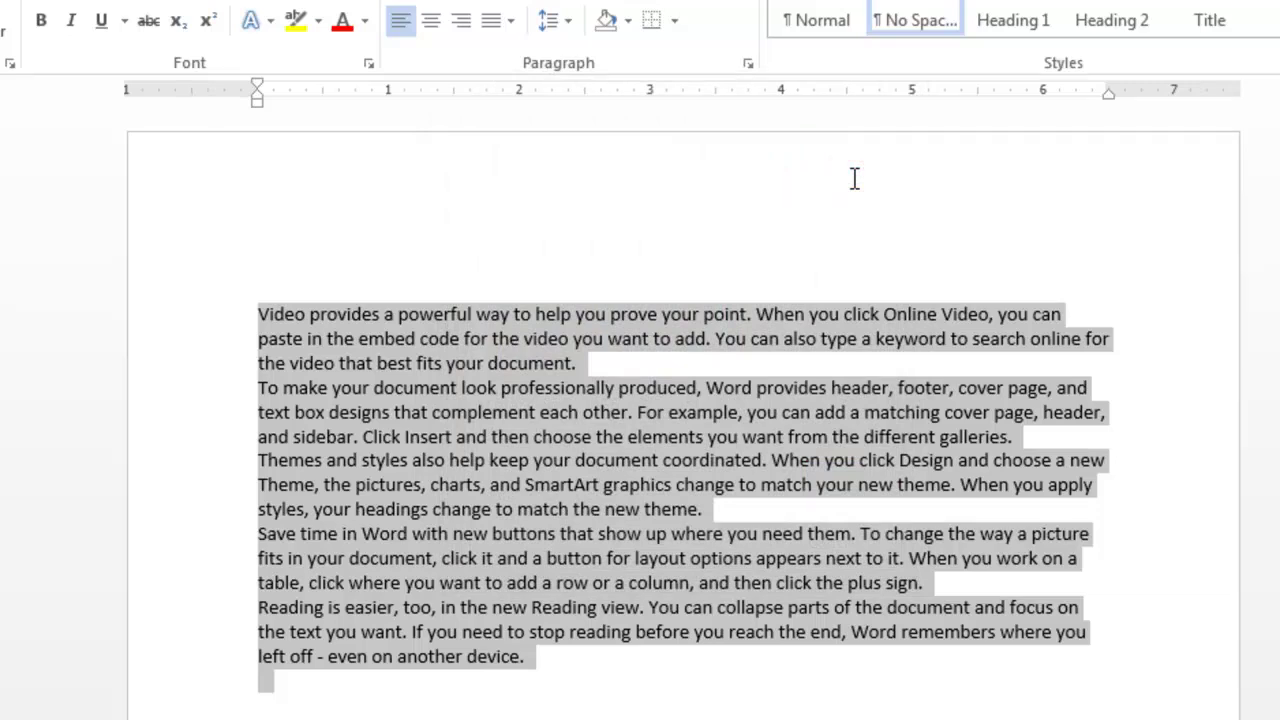
Step: Replace the sample text with three lines, One, Two and Three, and select them
mouse_move(678, 332)
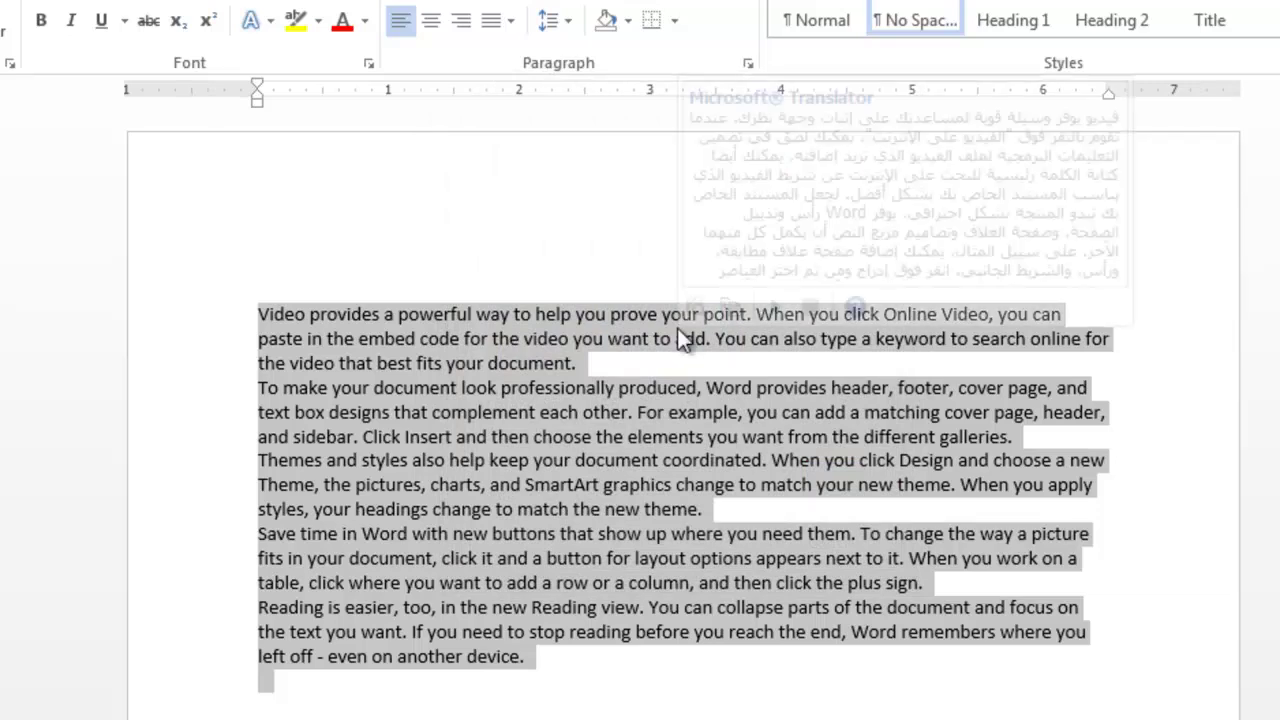
key("Delete")
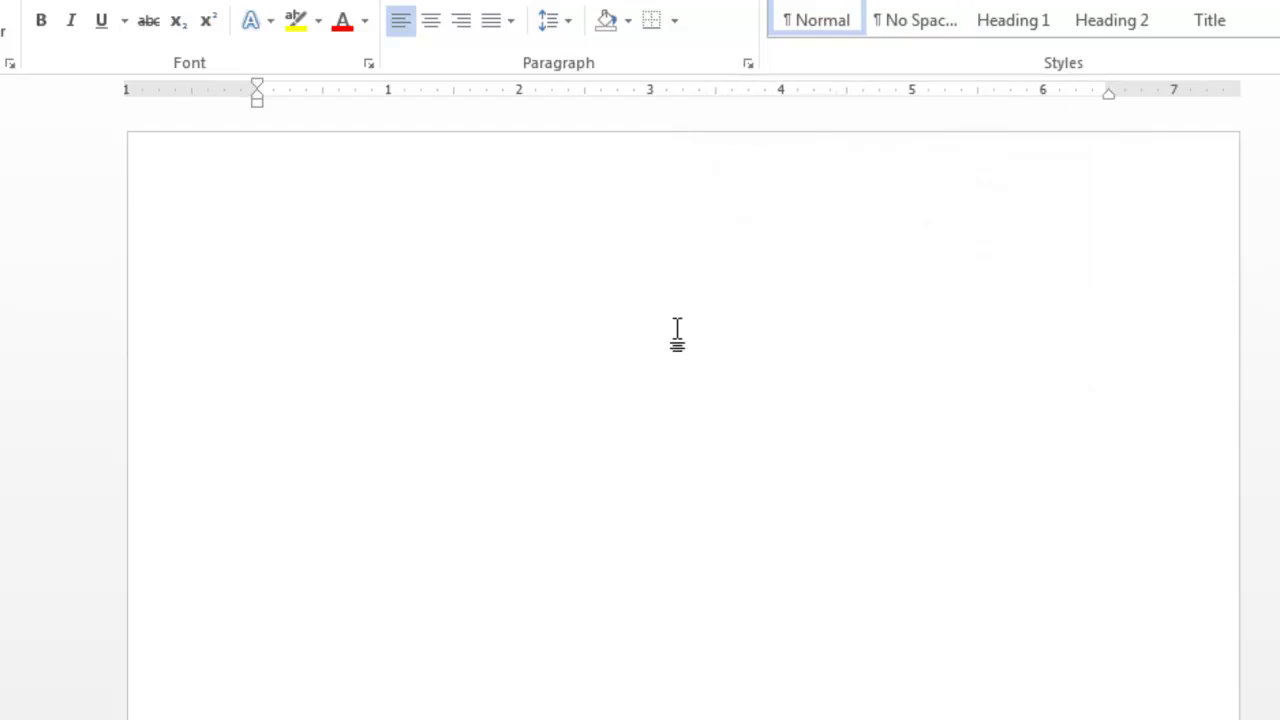
type("Or")
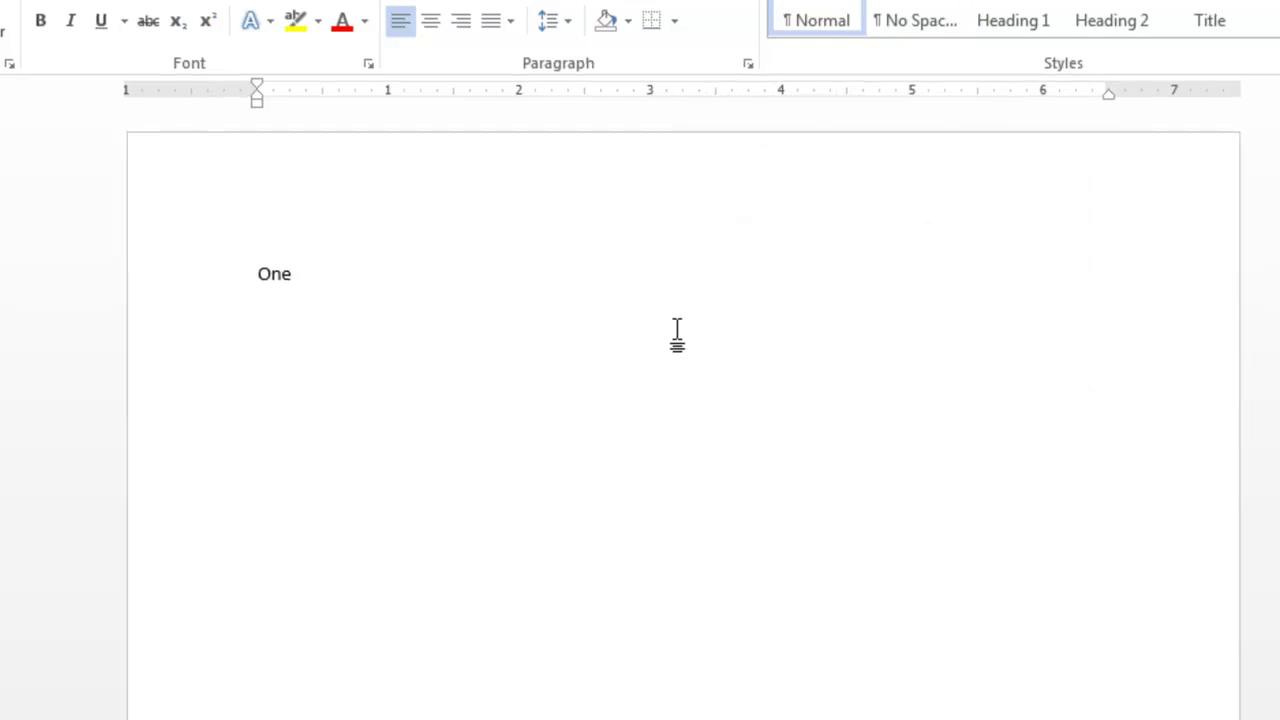
type("Tw")
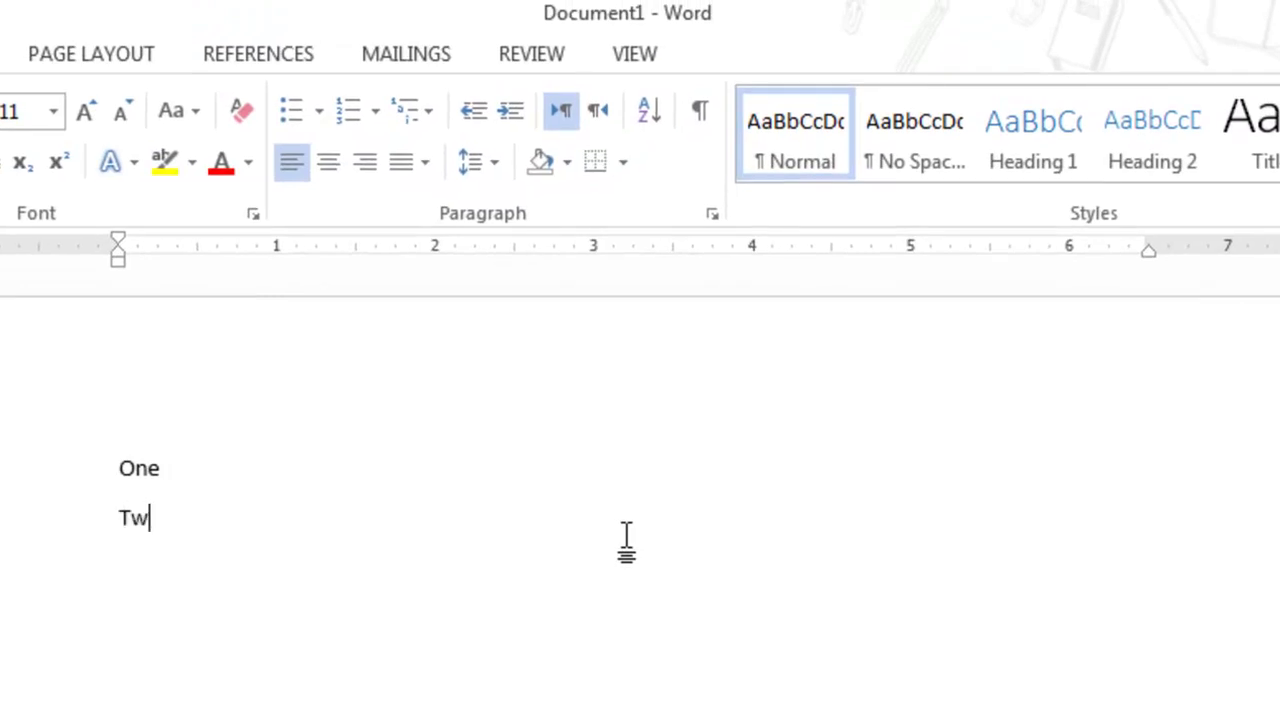
type("o")
key("Return")
type("Three")
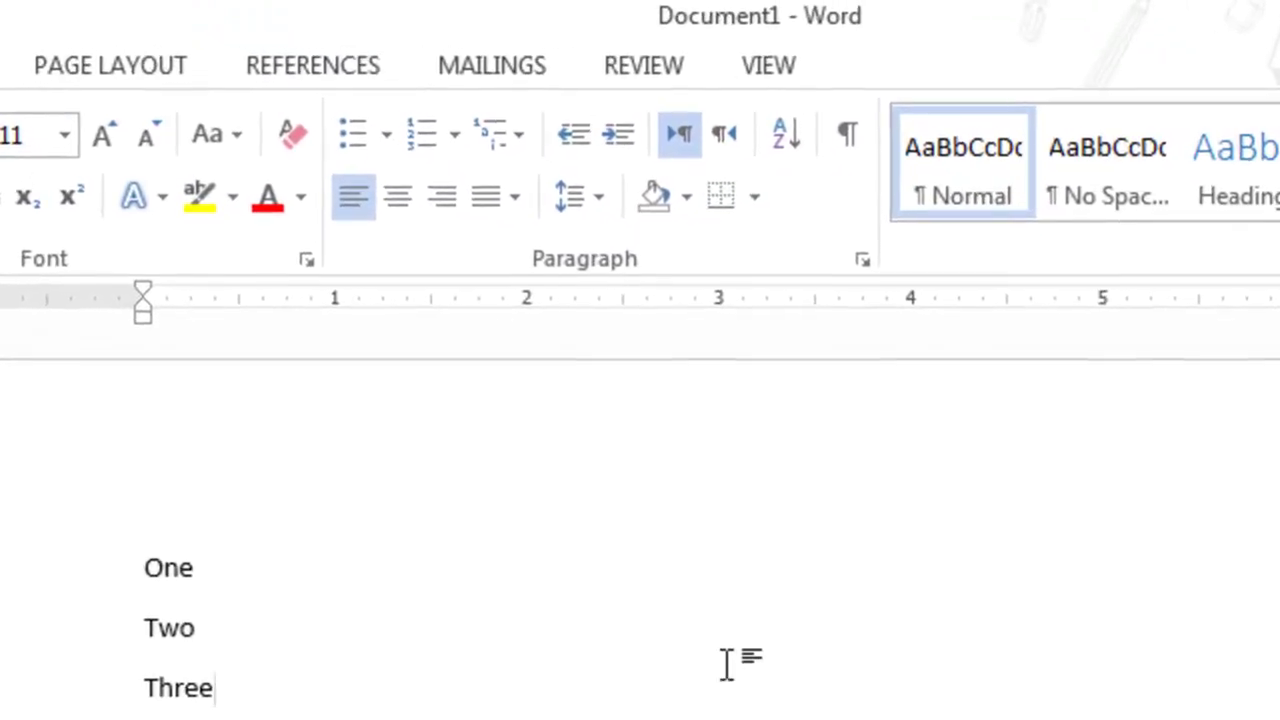
left_click_drag(249, 689, 66, 567)
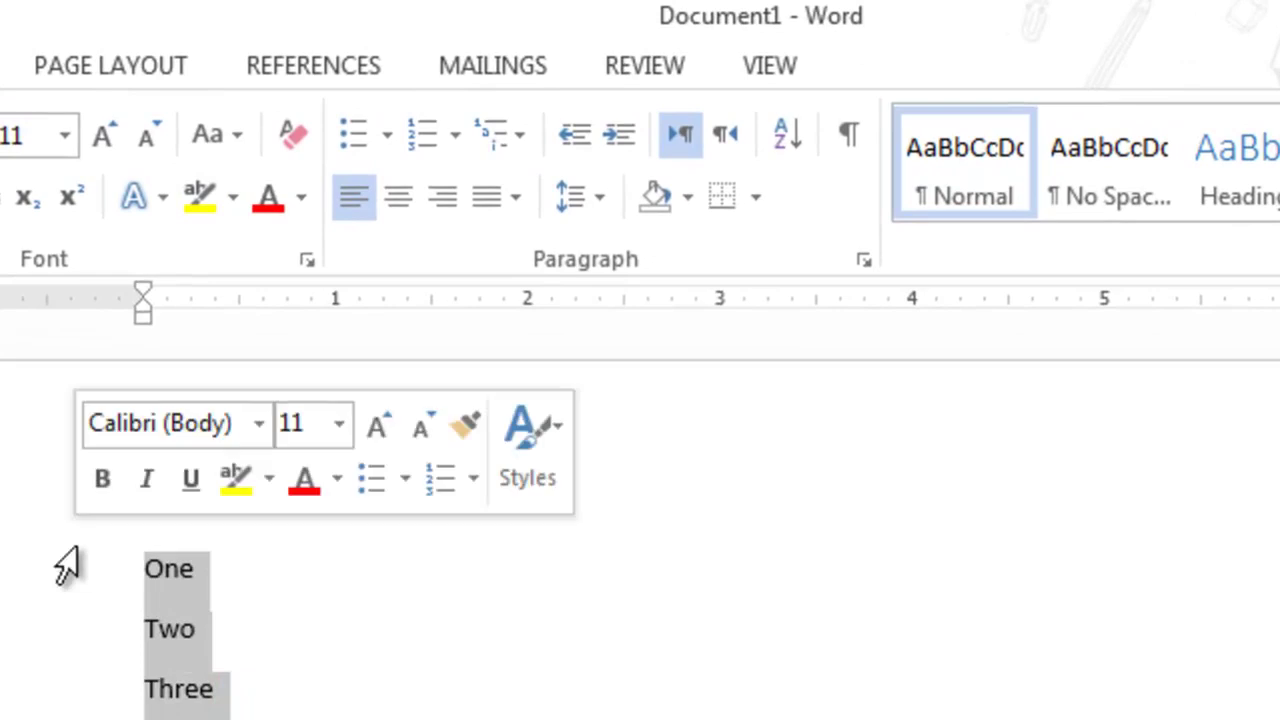
Step: Bullet the three lines, browse the bullet library unchanged, and place the cursor after One
left_click(355, 140)
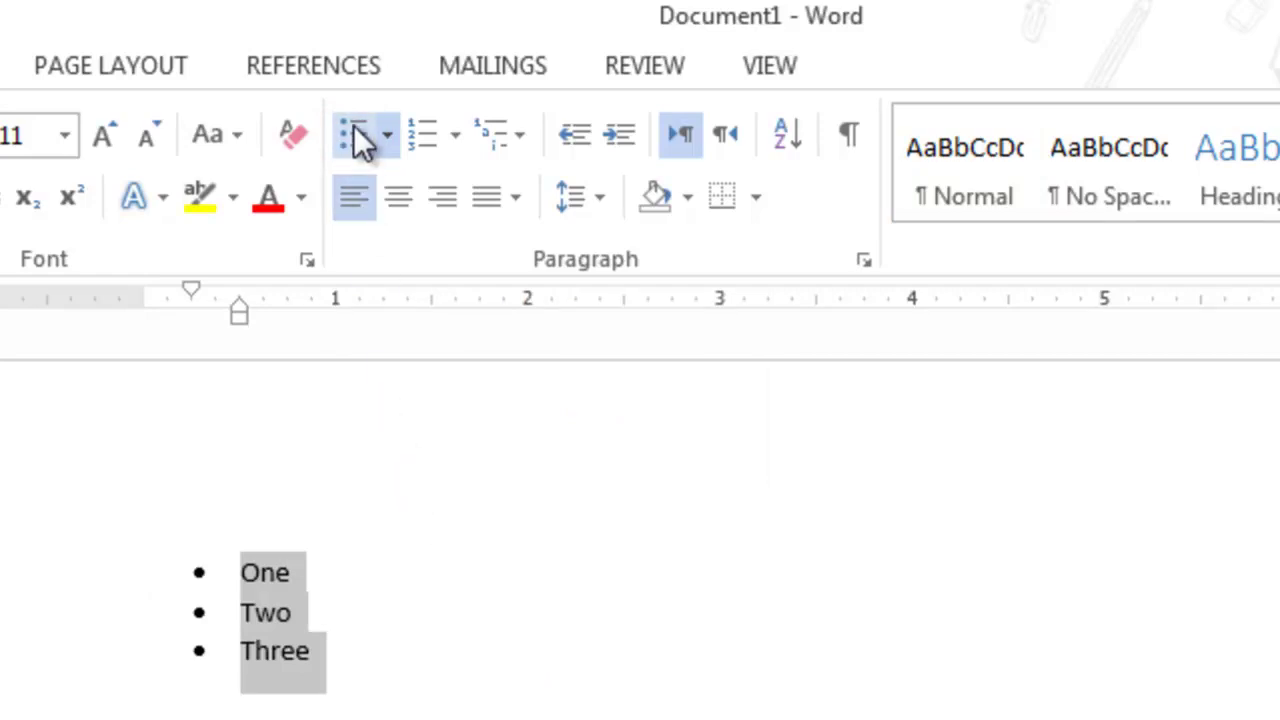
left_click(387, 137)
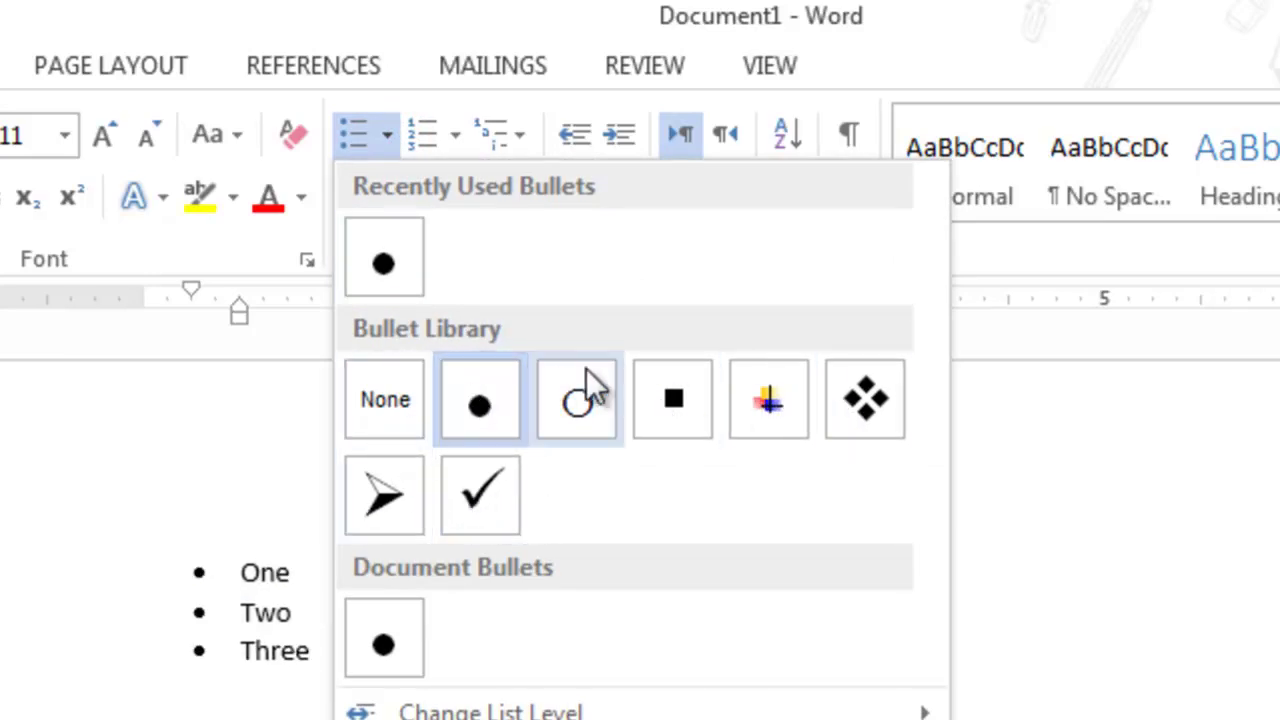
mouse_move(500, 712)
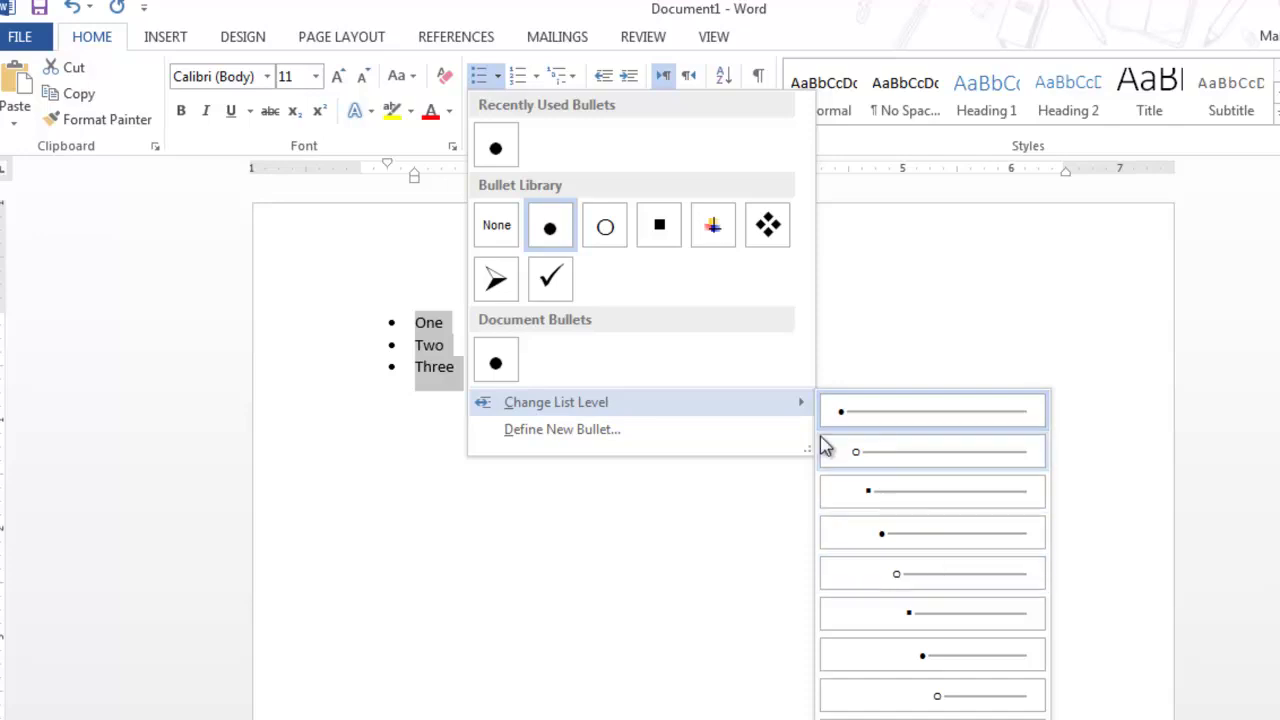
left_click(408, 350)
left_click(428, 322)
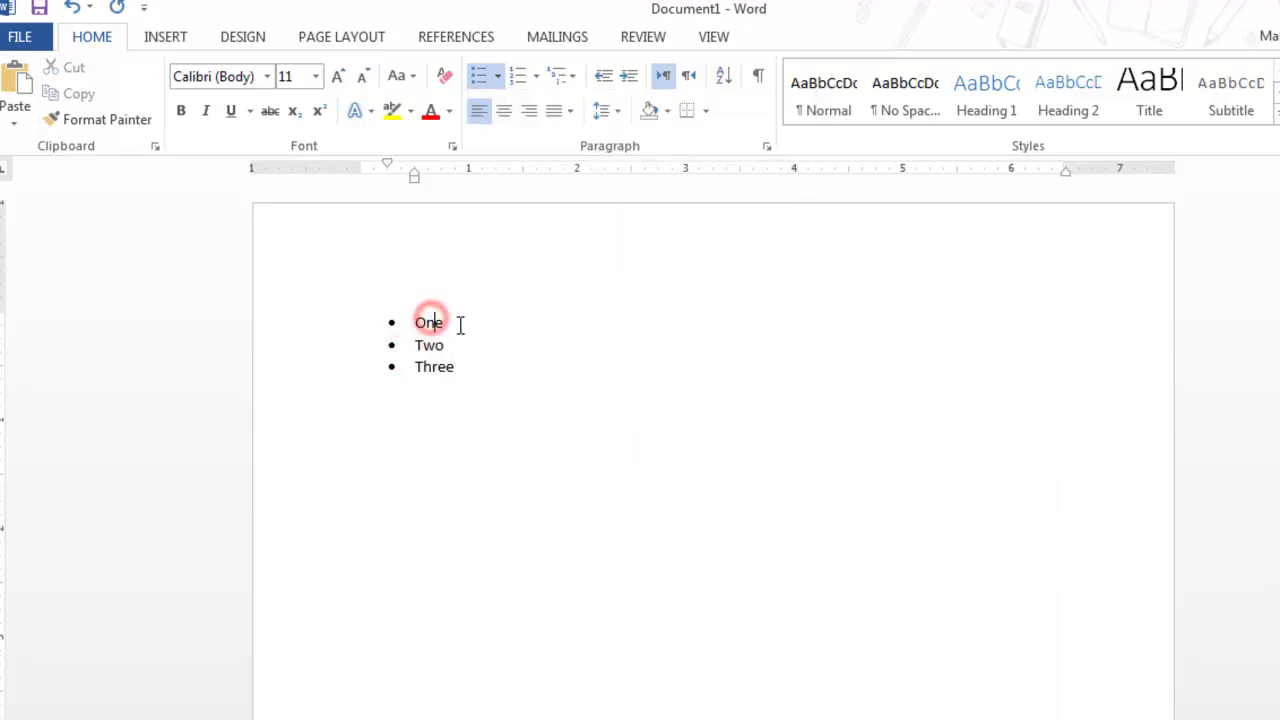
left_click(459, 323)
Step: Add a sub-bullet 'First' under One
key("Return")
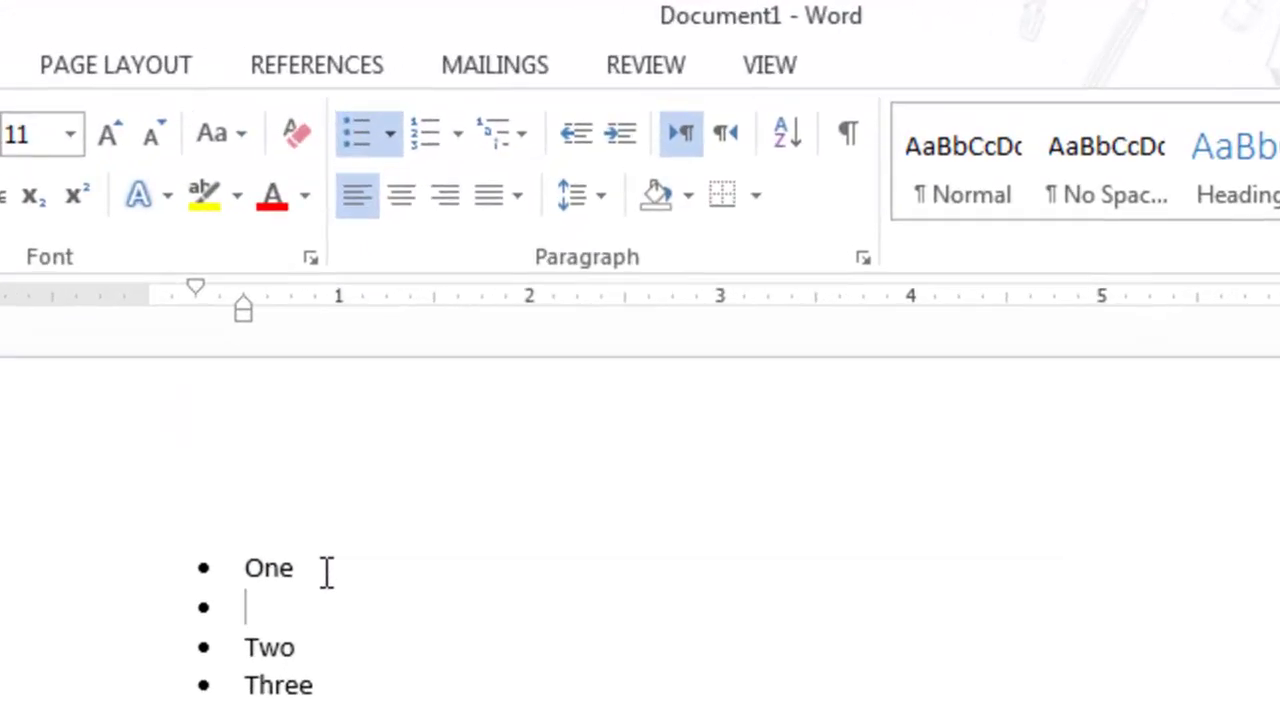
key("Tab")
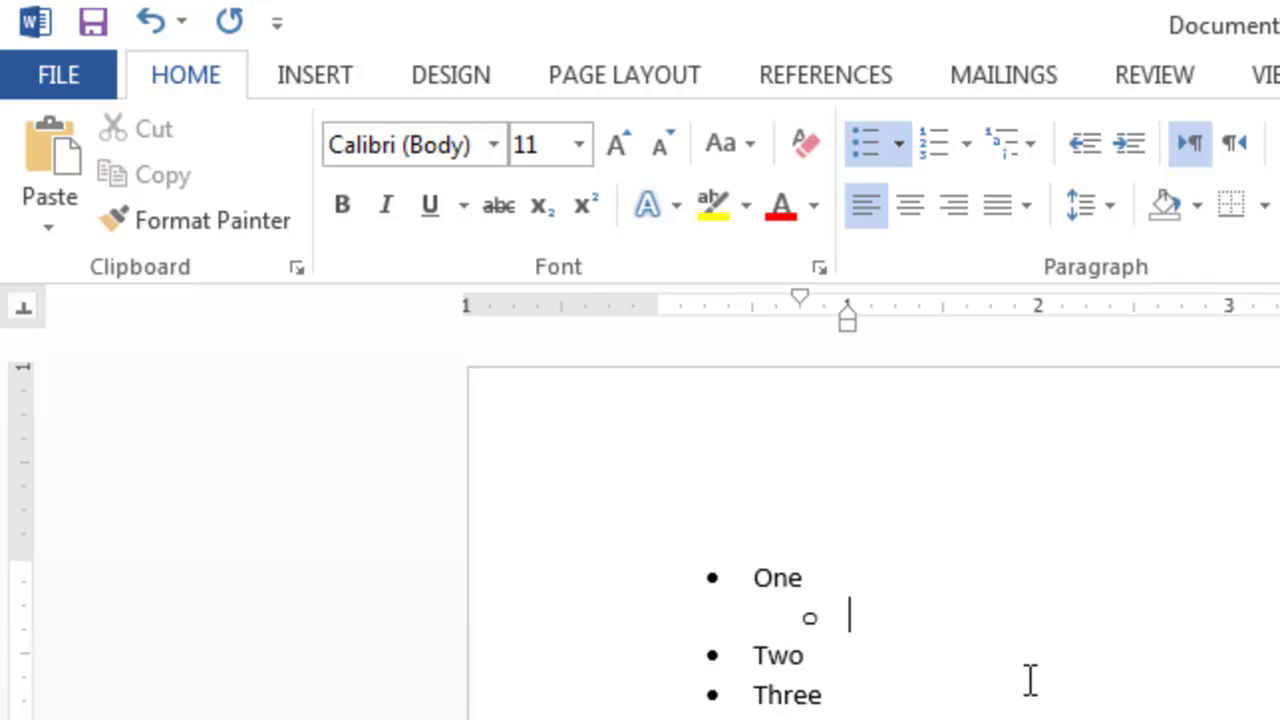
type("First")
Step: Add an empty item after First and move it between list levels with Tab and Shift+Tab
key("Return")
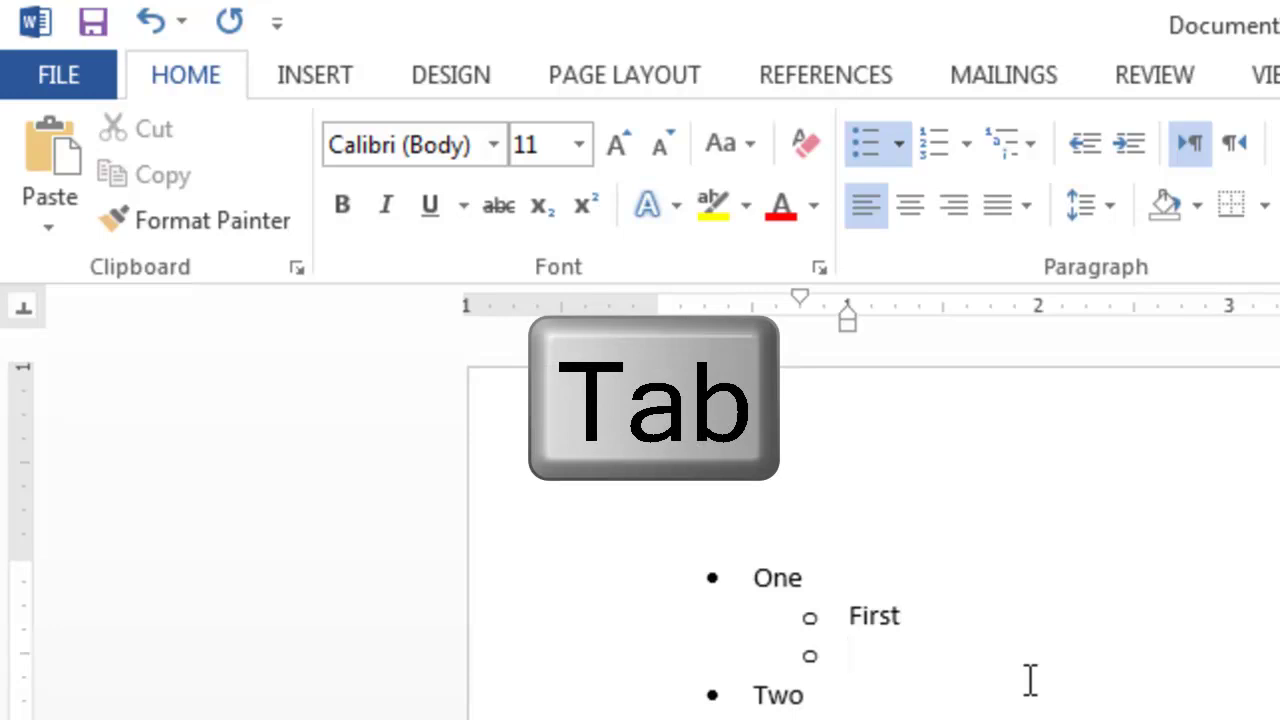
key("Tab")
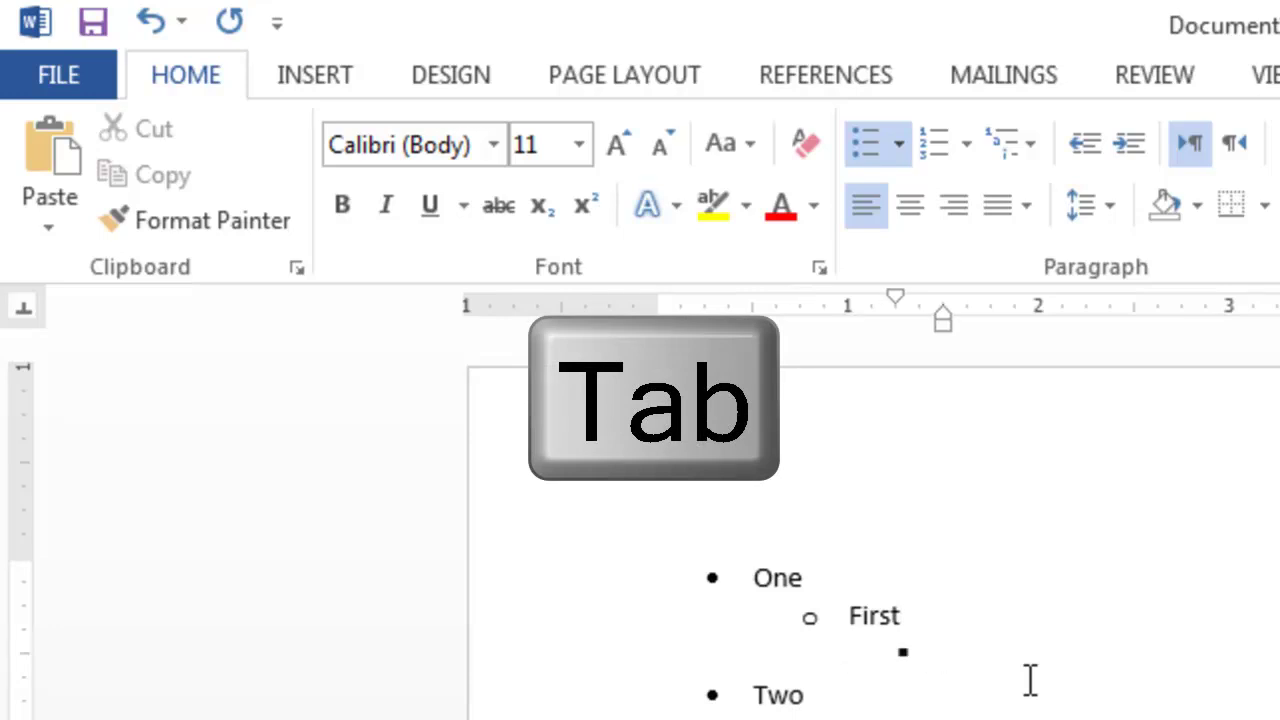
key("shift+Tab")
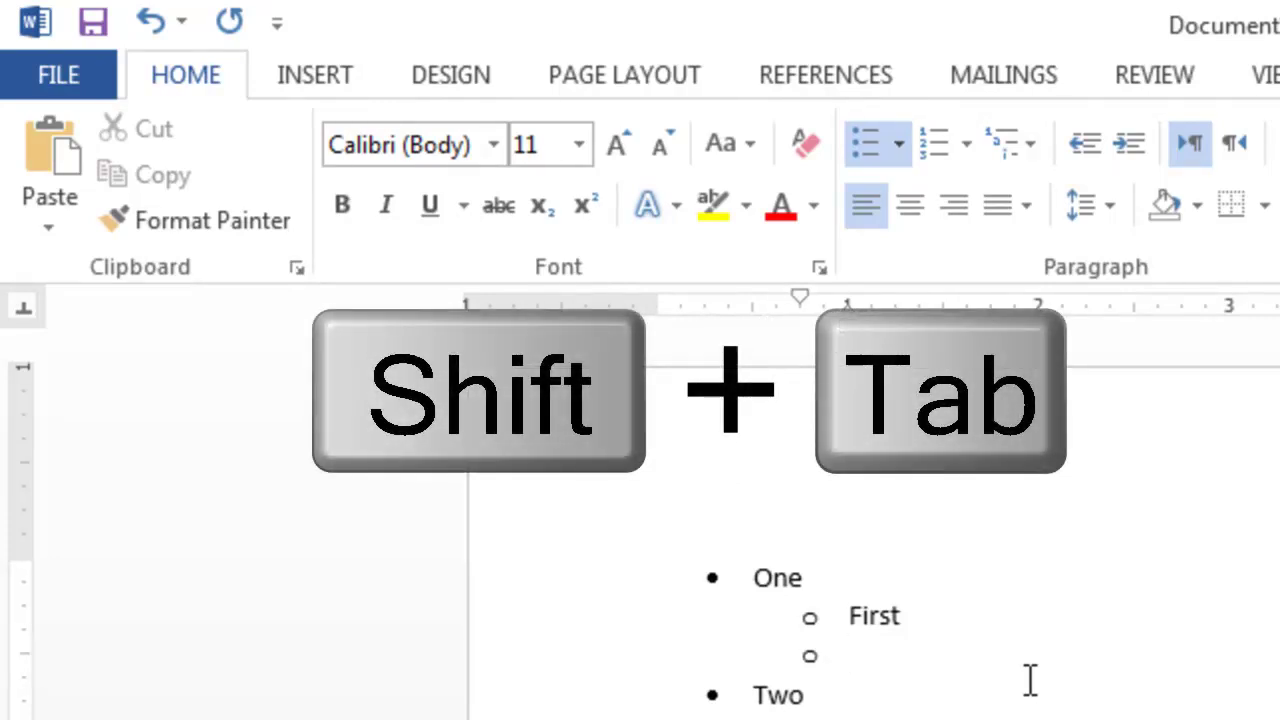
key("shift+Tab")
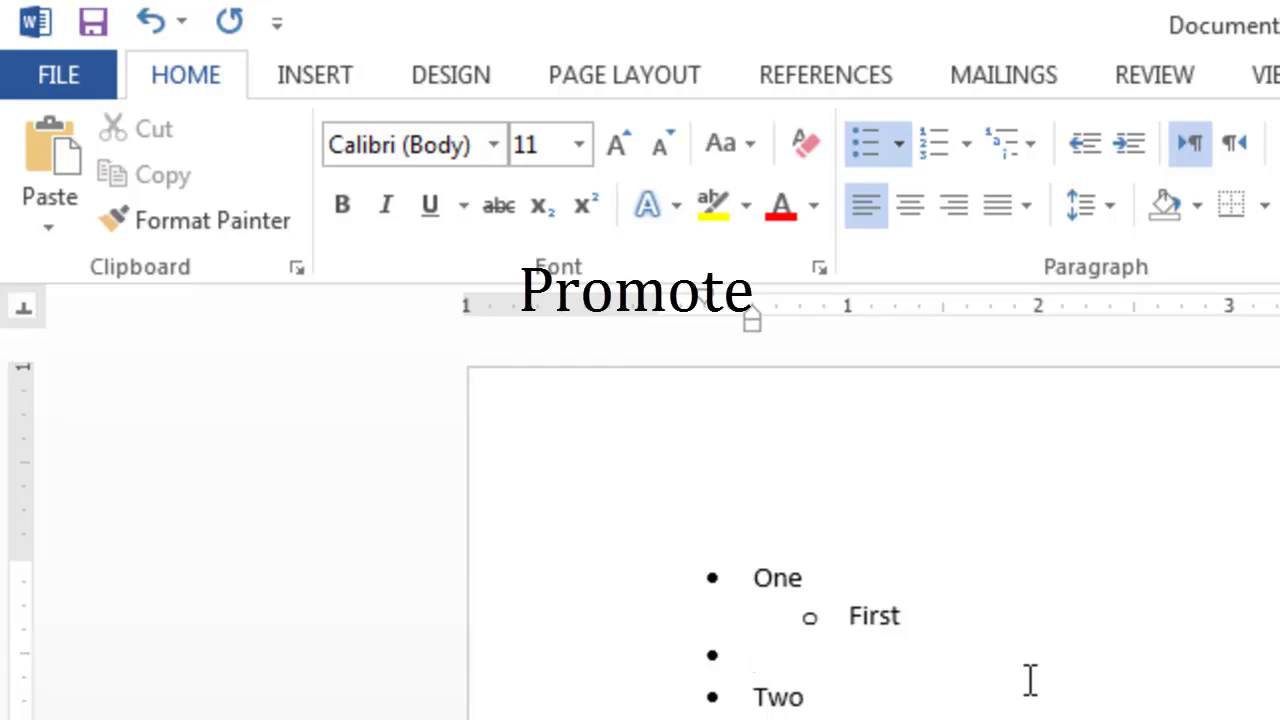
key("Tab")
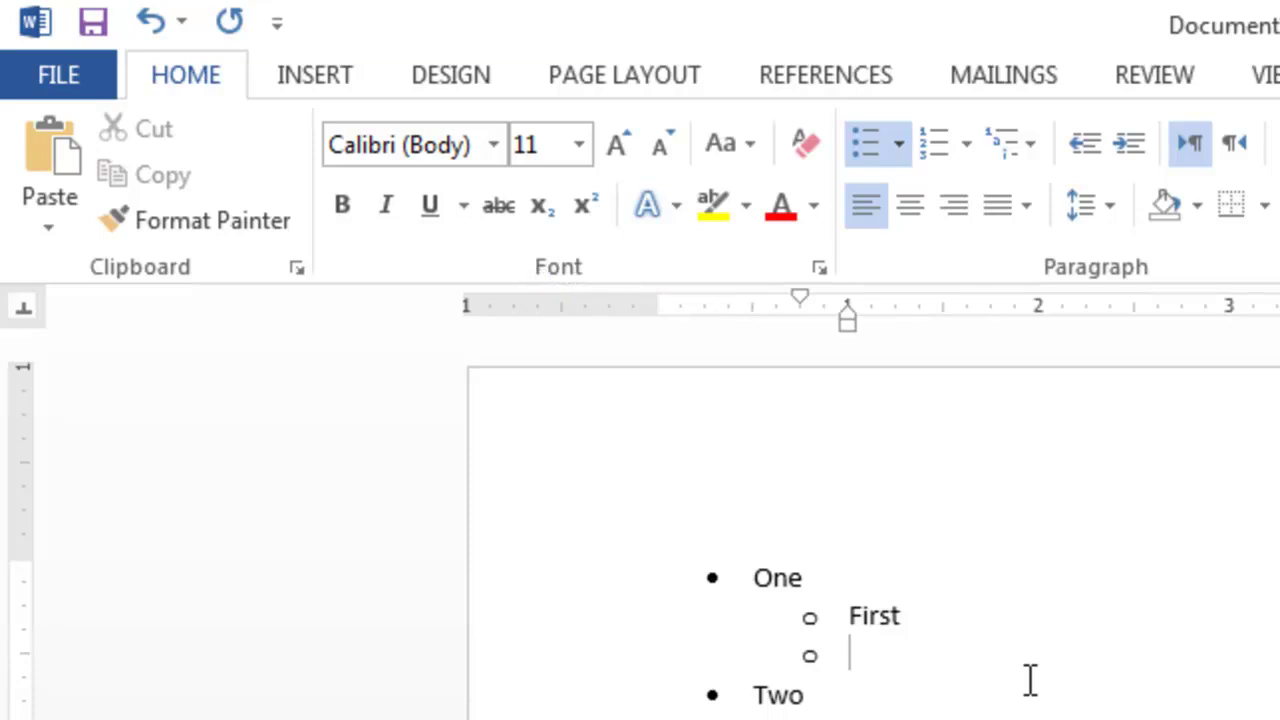
key("shift+Tab")
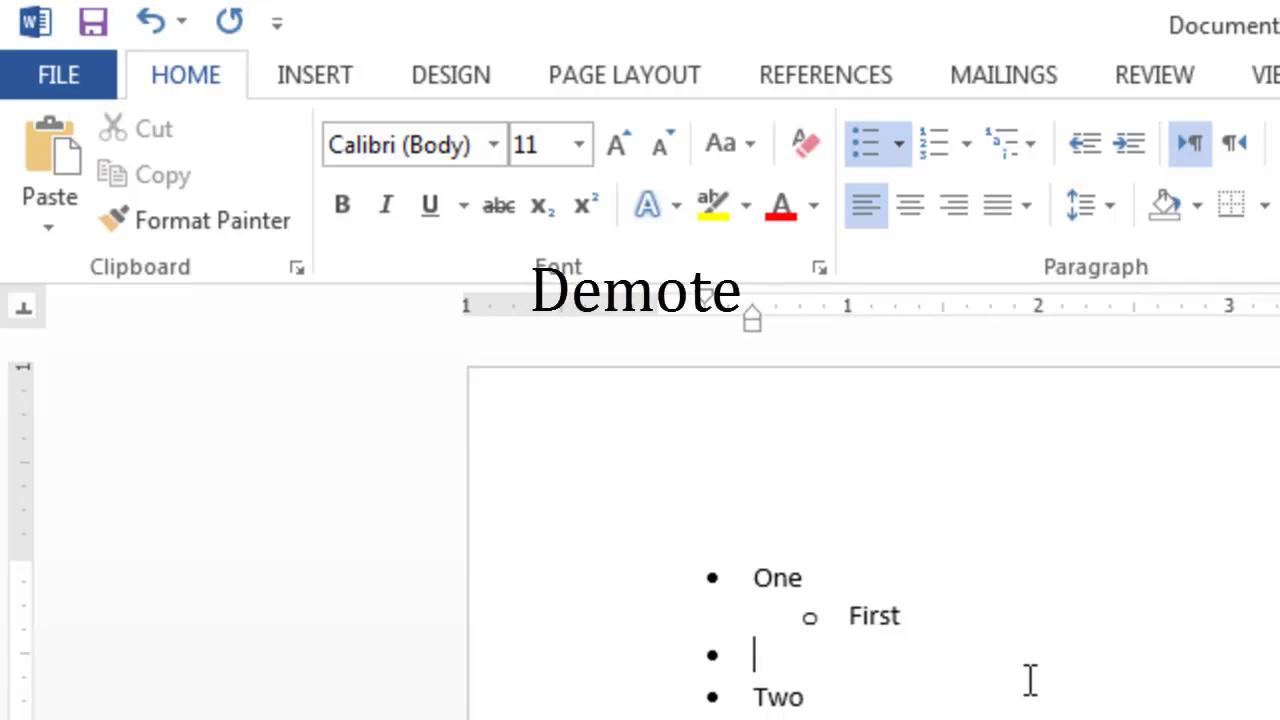
key("Tab")
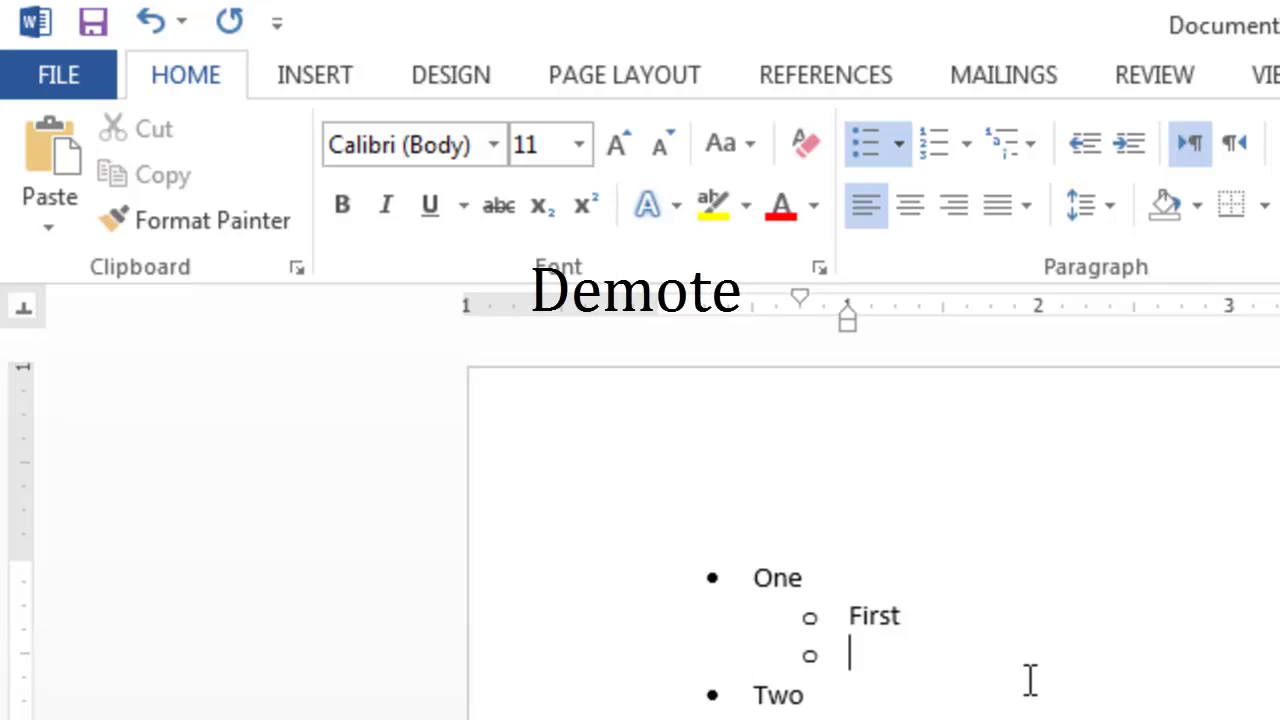
key("Tab")
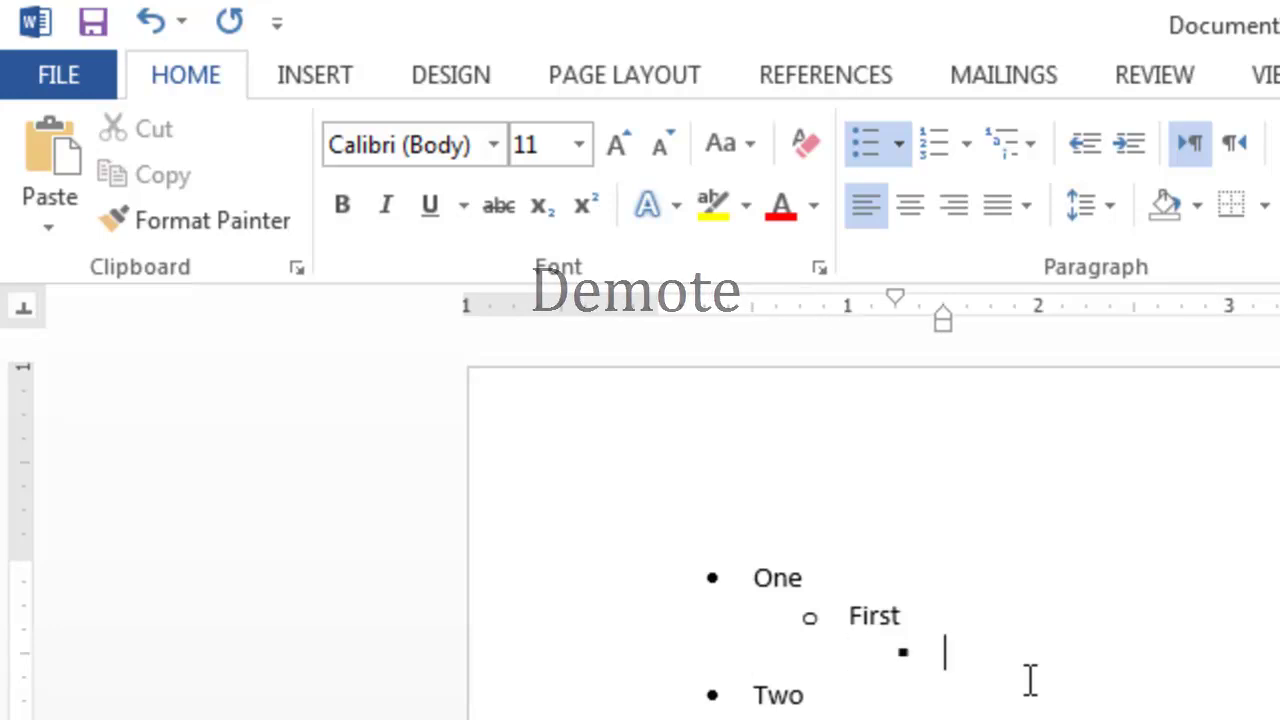
key("shift+Tab")
key("shift+Tab")
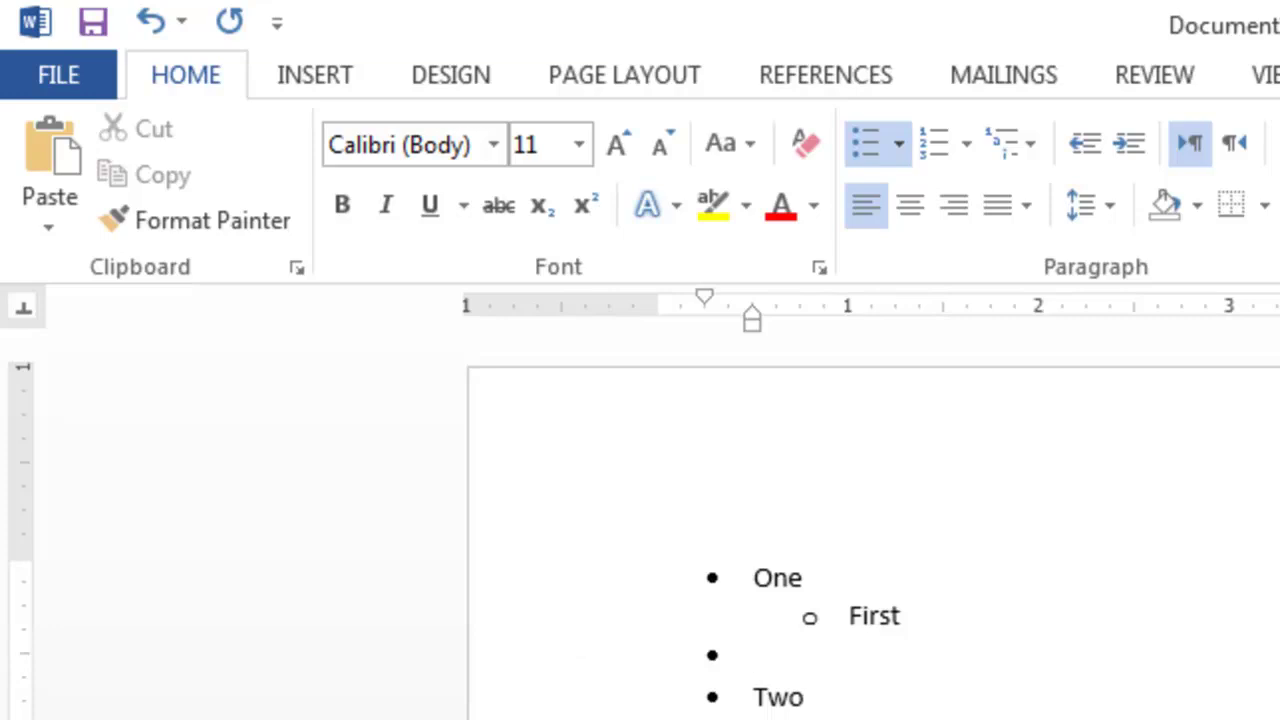
Step: Select the list and try the 1) a) i) and diamond-arrow multilevel list styles
triple_click(483, 391)
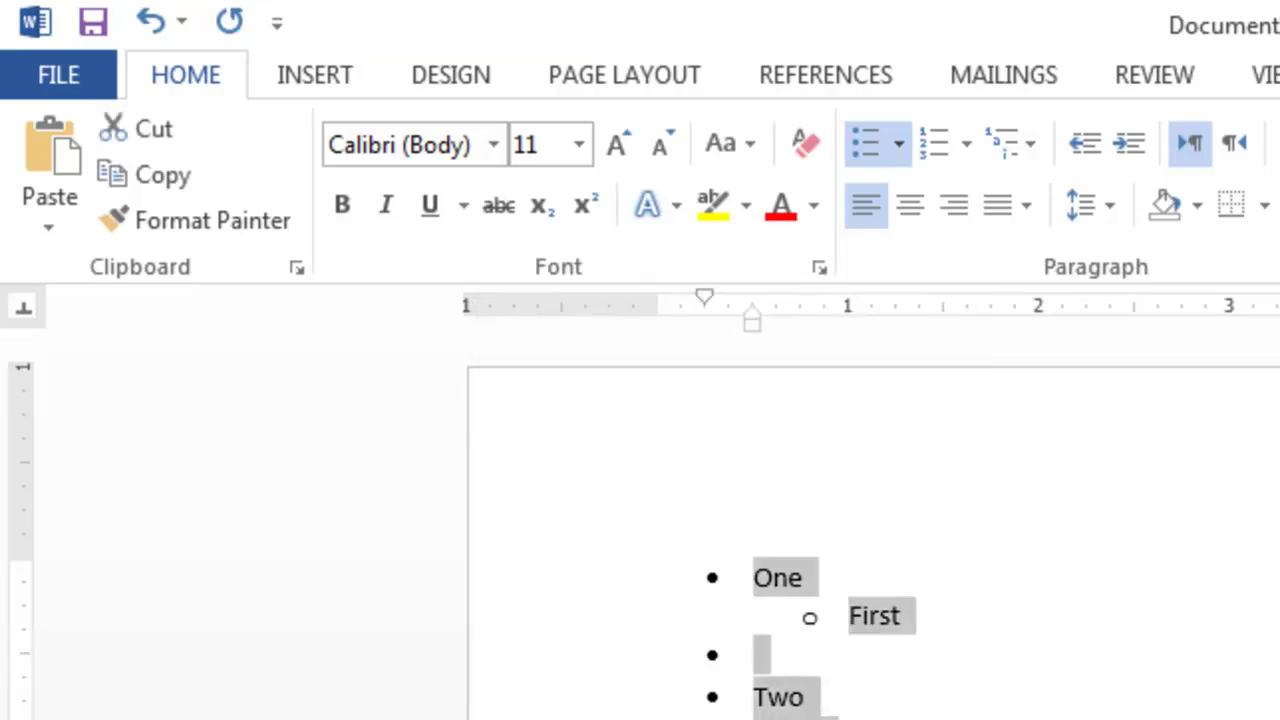
left_click(1014, 157)
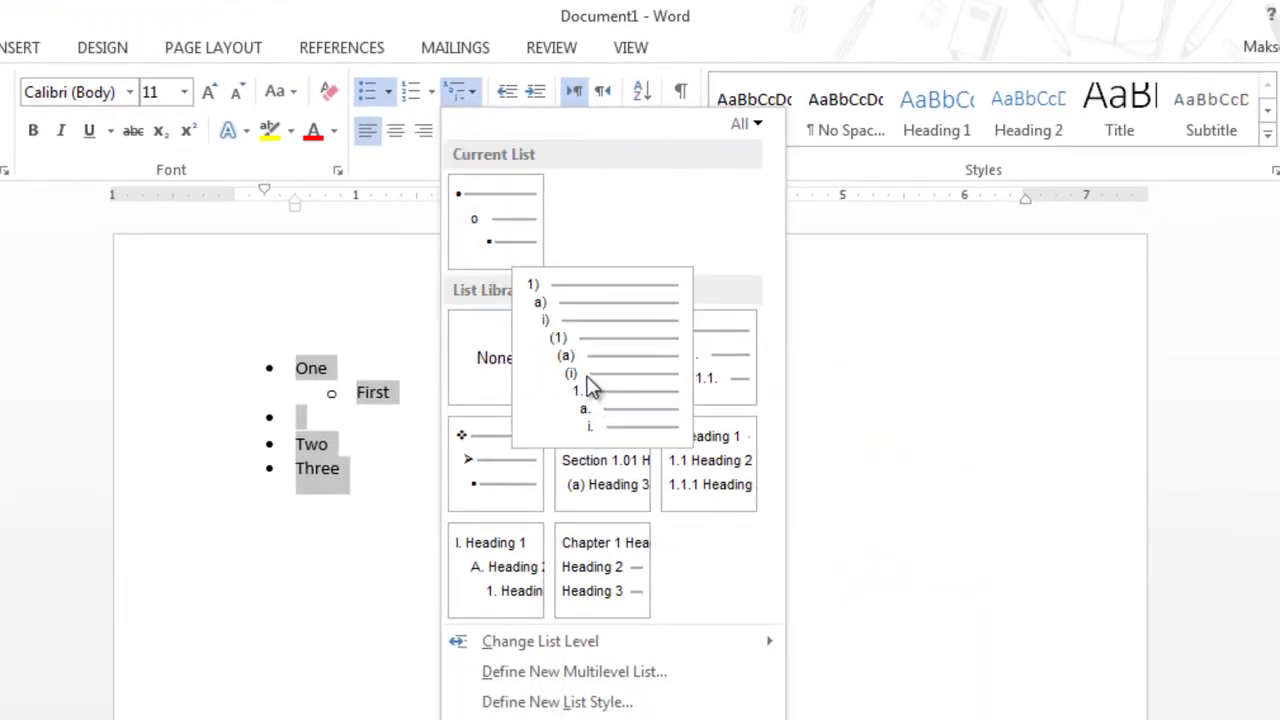
left_click(589, 390)
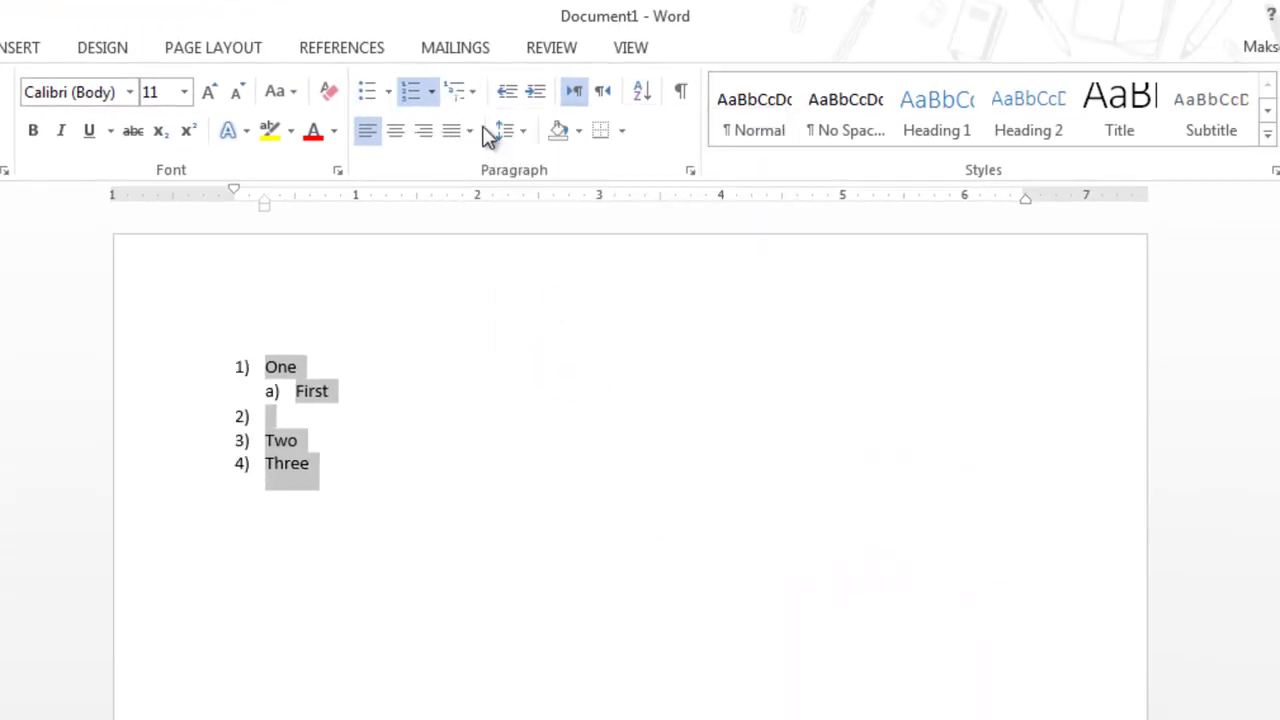
left_click(464, 95)
mouse_move(572, 315)
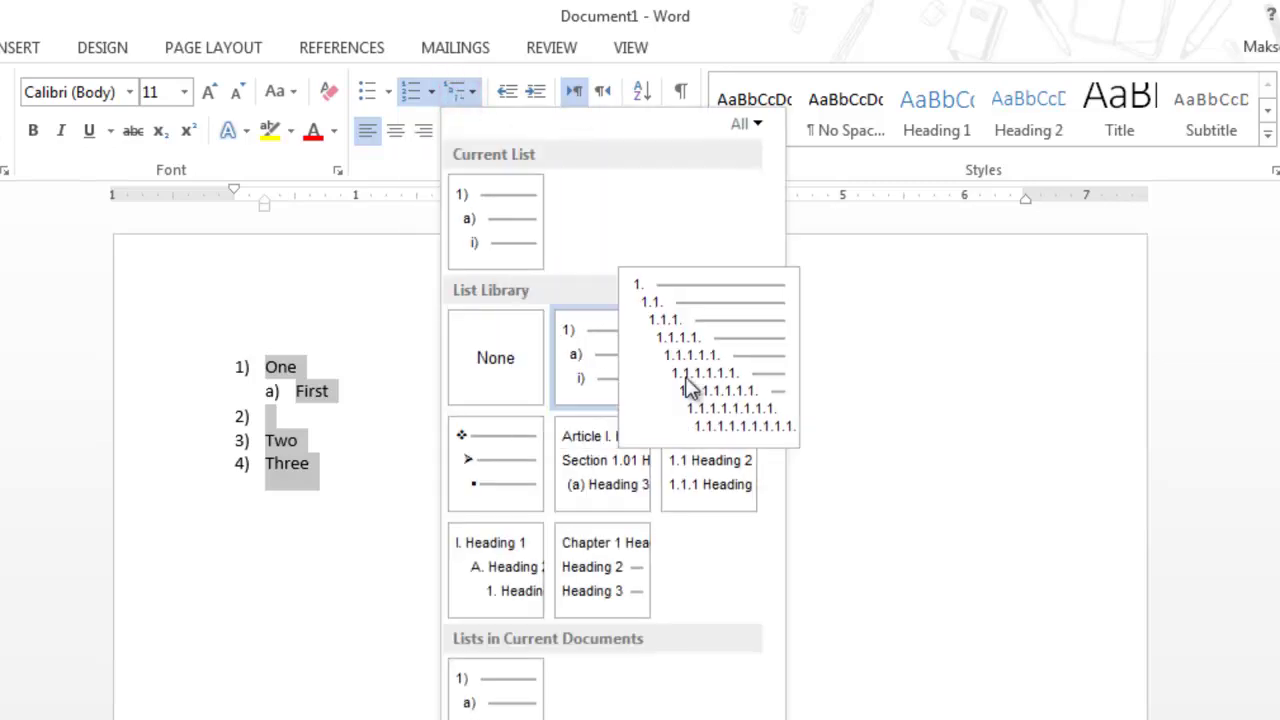
left_click(512, 479)
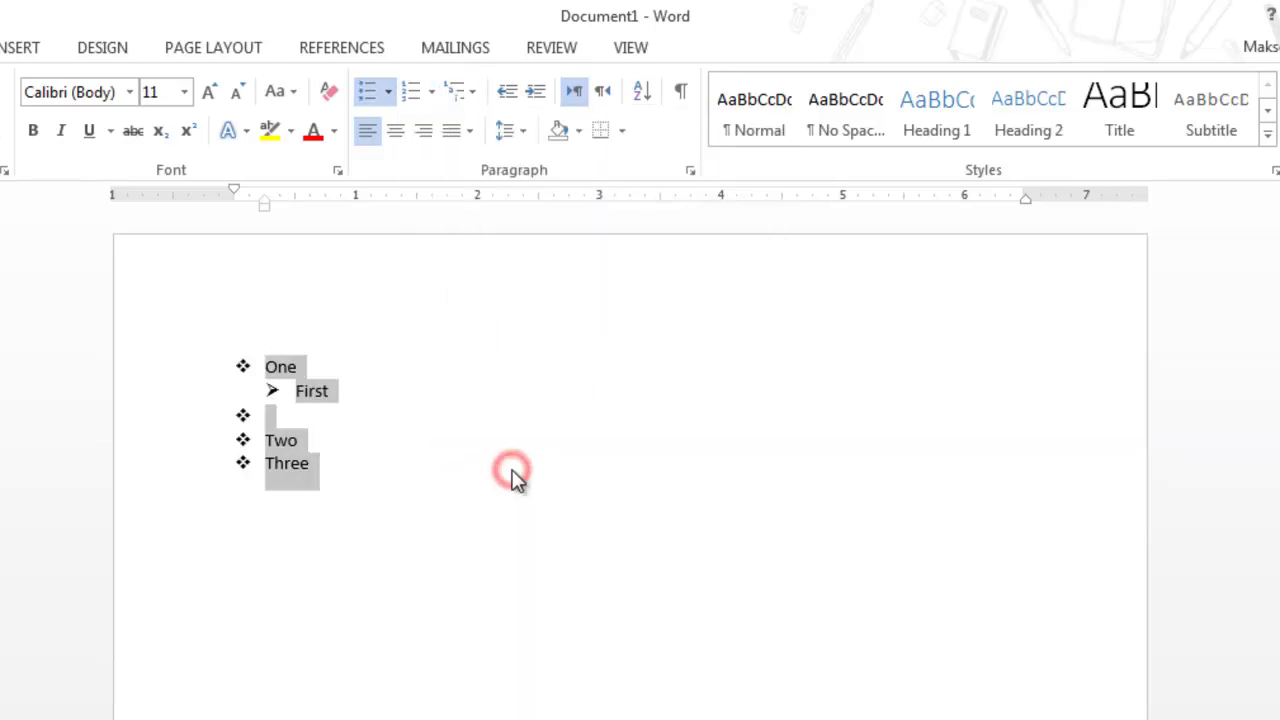
Step: Close the multilevel list options and convert the list to standard numbering
left_click(464, 95)
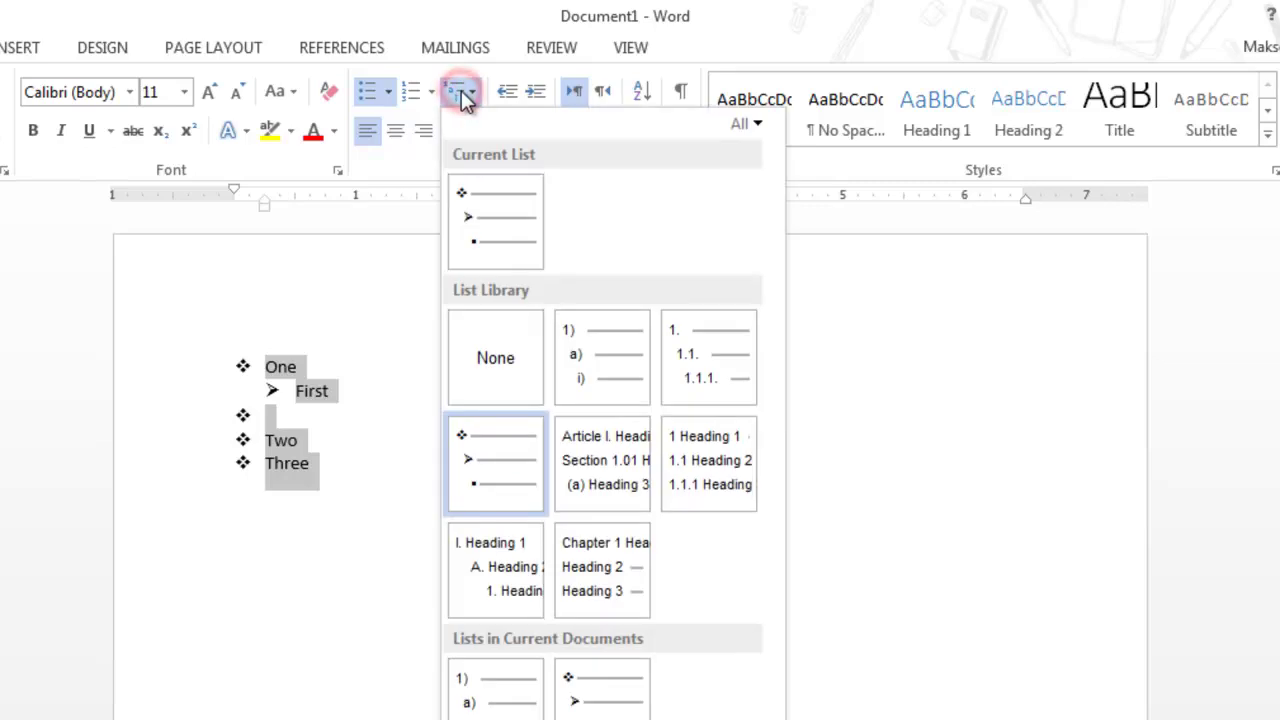
mouse_move(530, 688)
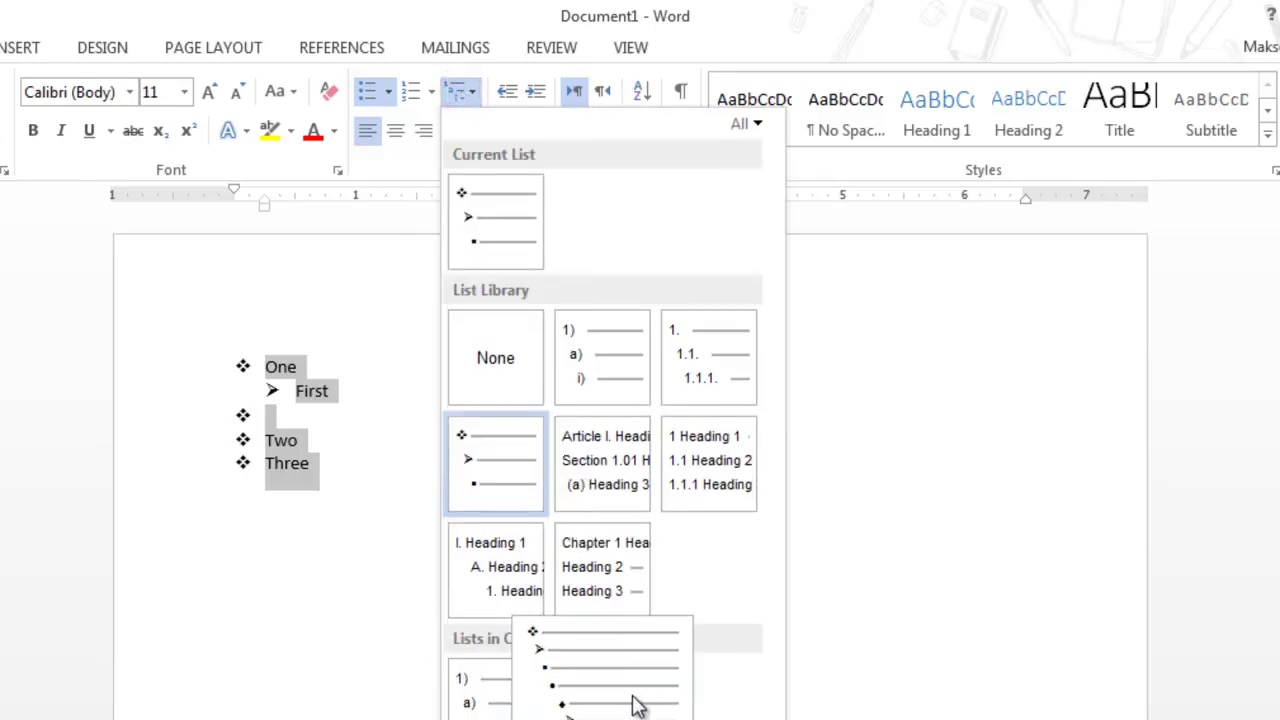
left_click(638, 706)
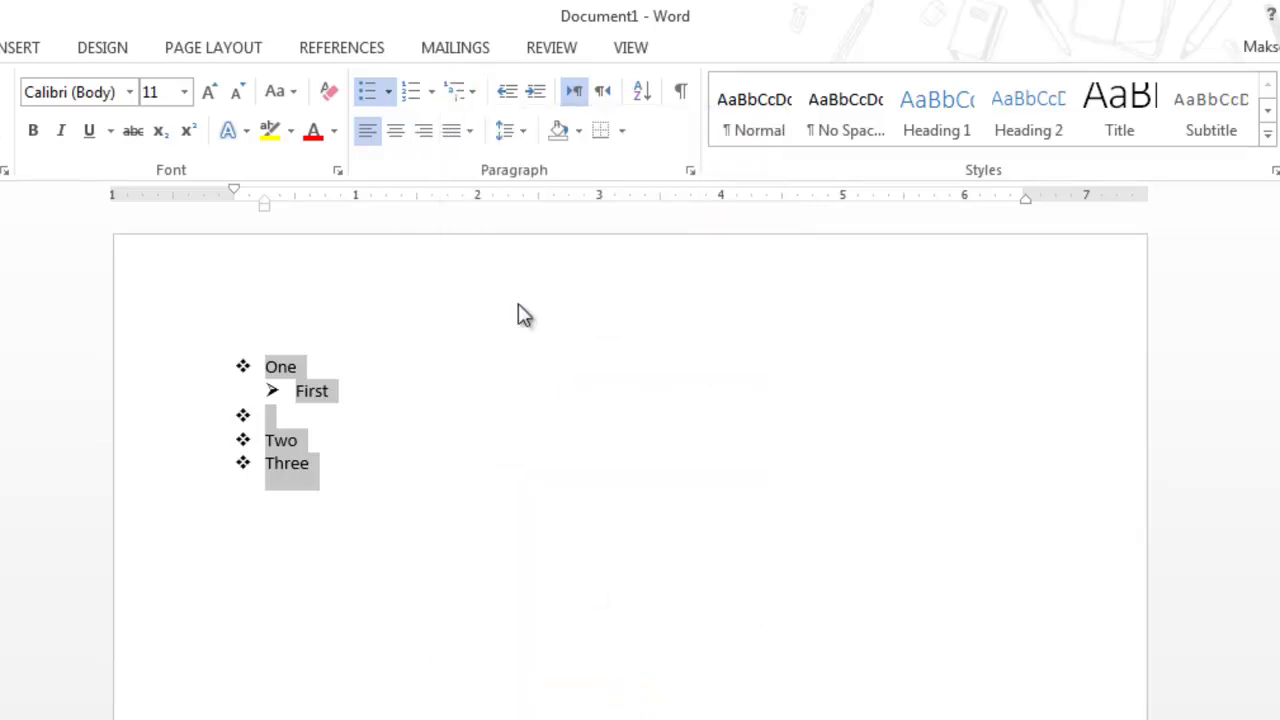
left_click(413, 93)
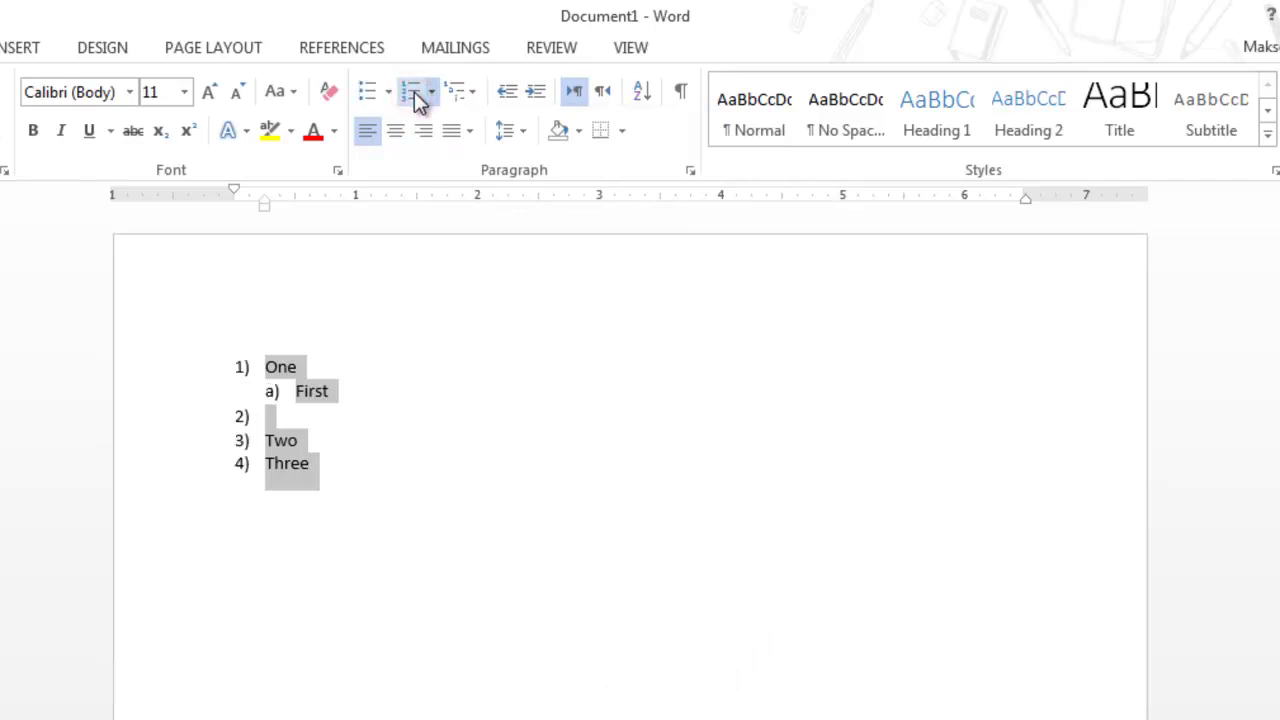
Step: Number the list with lowercase Roman numerals i. ii. iii. from the Numbering Library
left_click(431, 98)
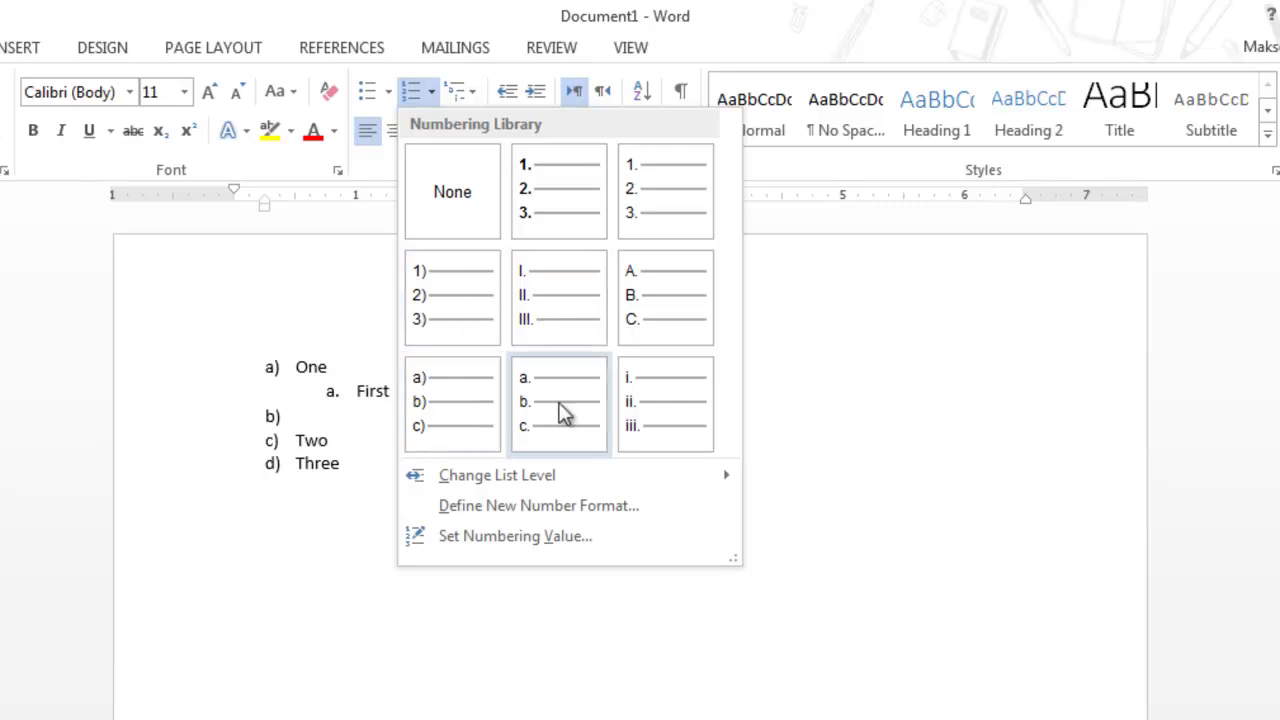
left_click(637, 414)
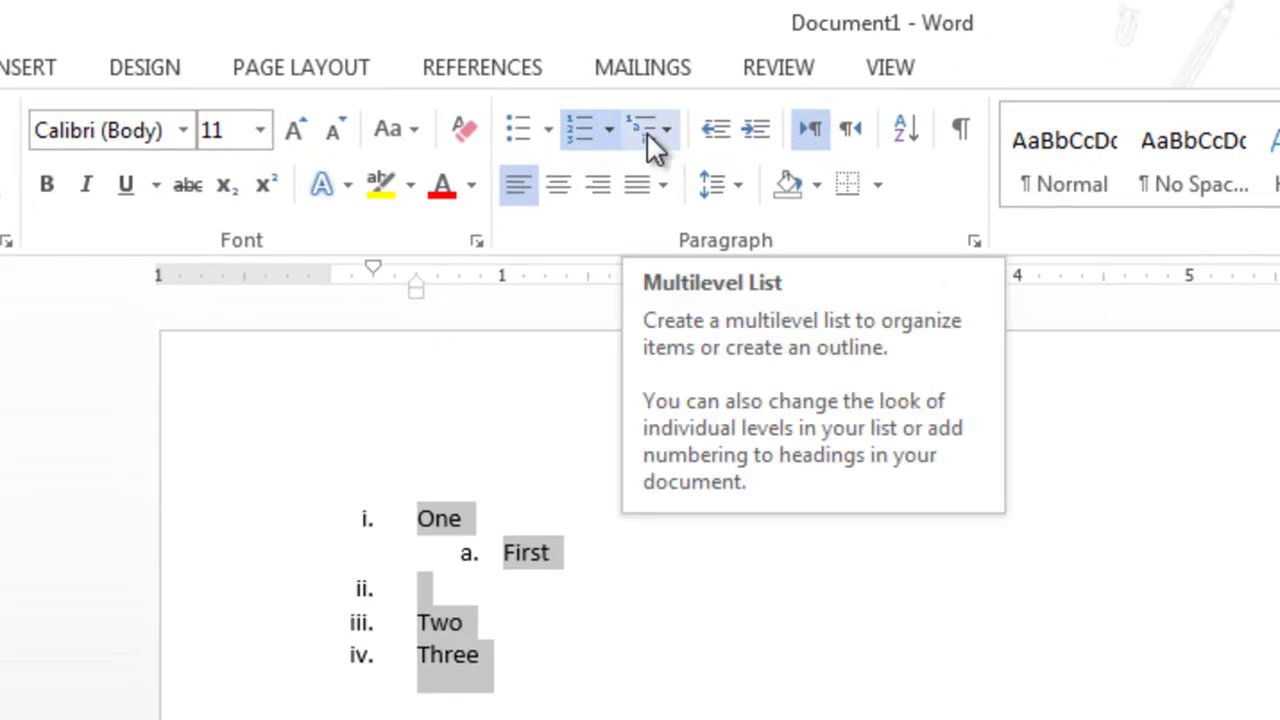
left_click(740, 186)
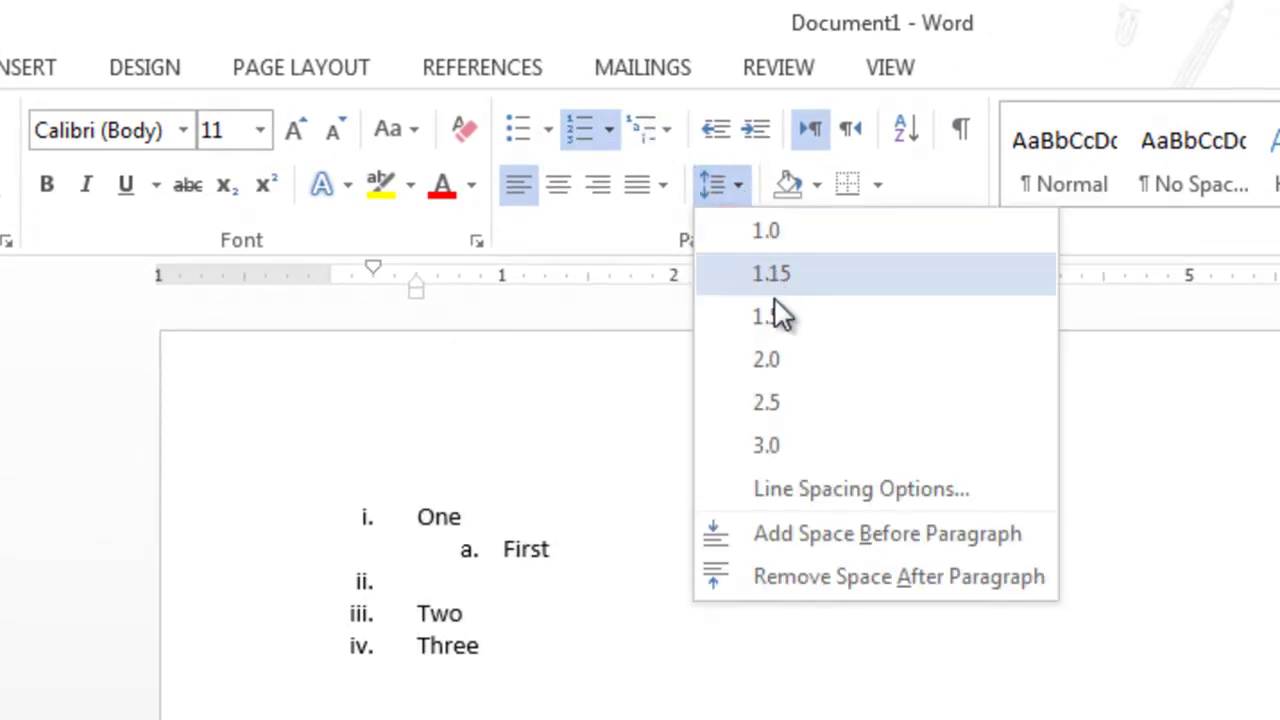
left_click(633, 693)
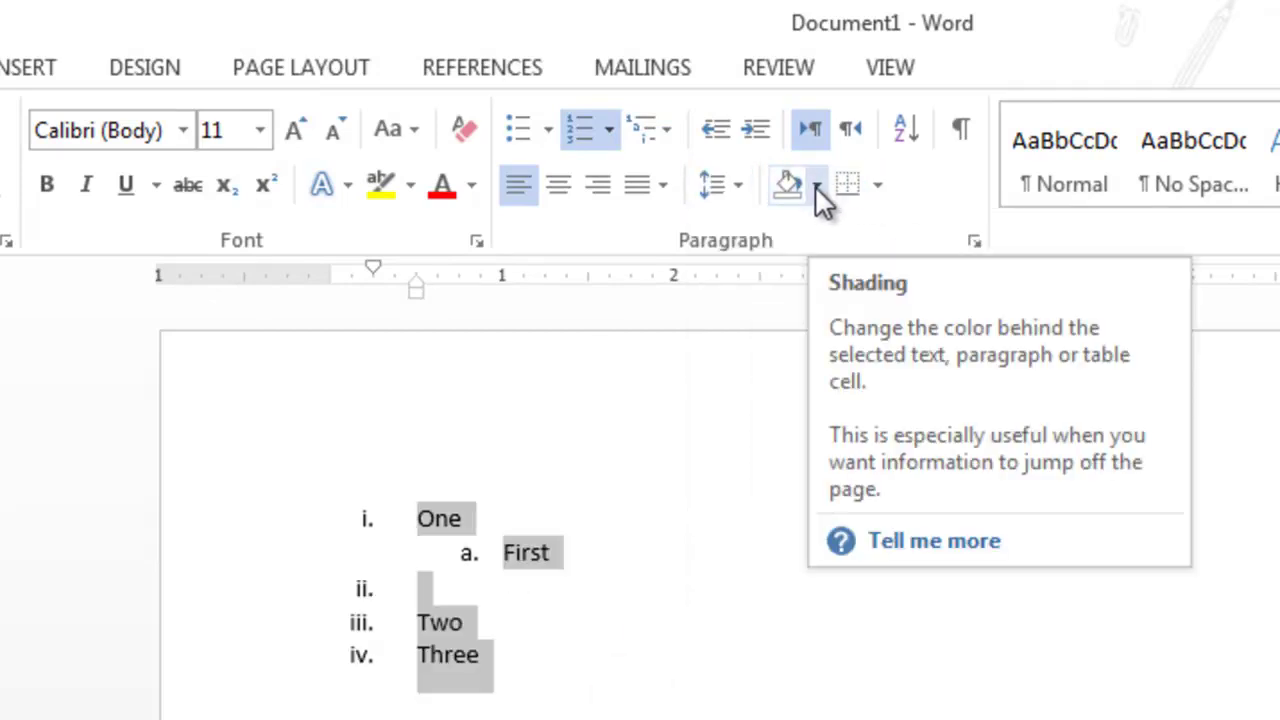
left_click(569, 539)
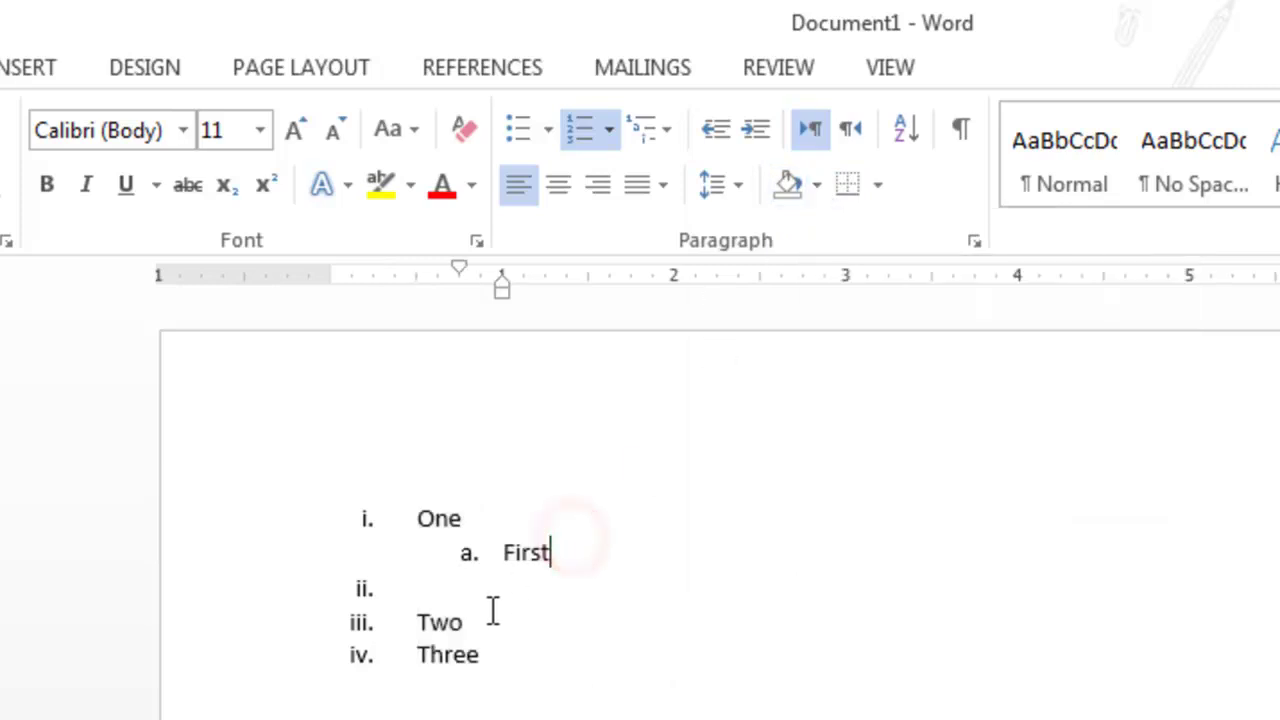
left_click(537, 598)
left_click(513, 655)
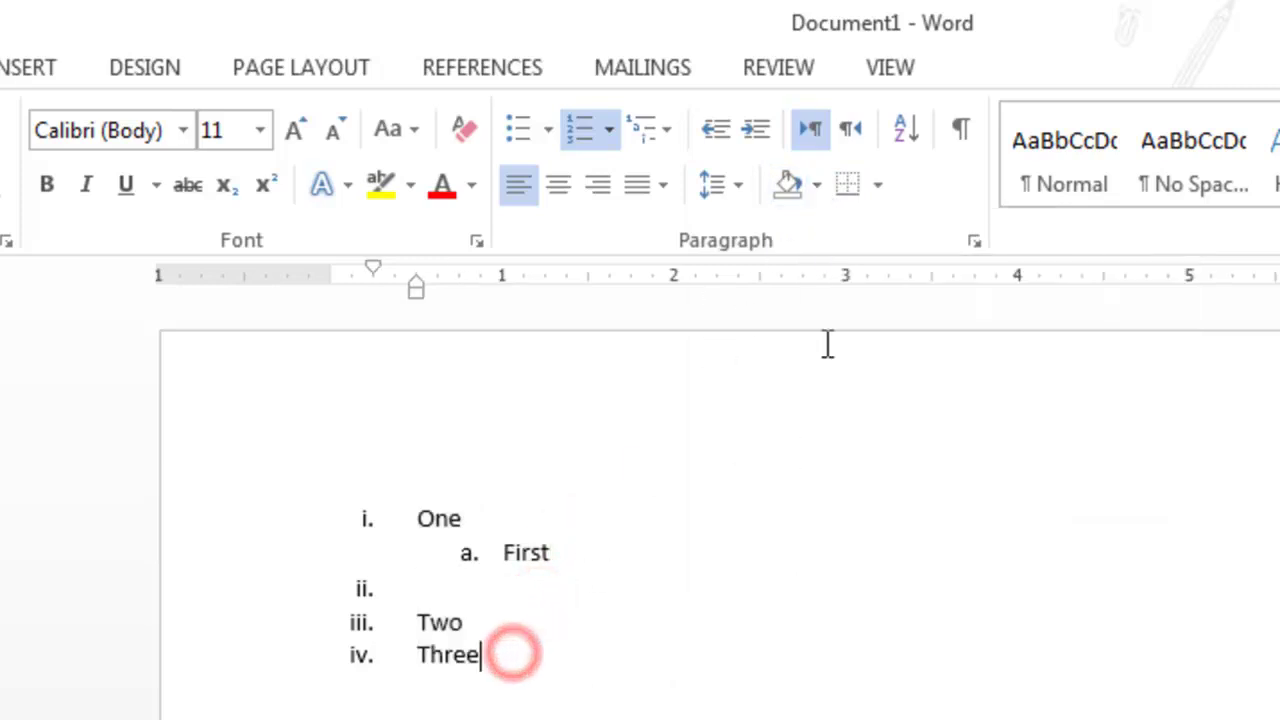
left_click(846, 184)
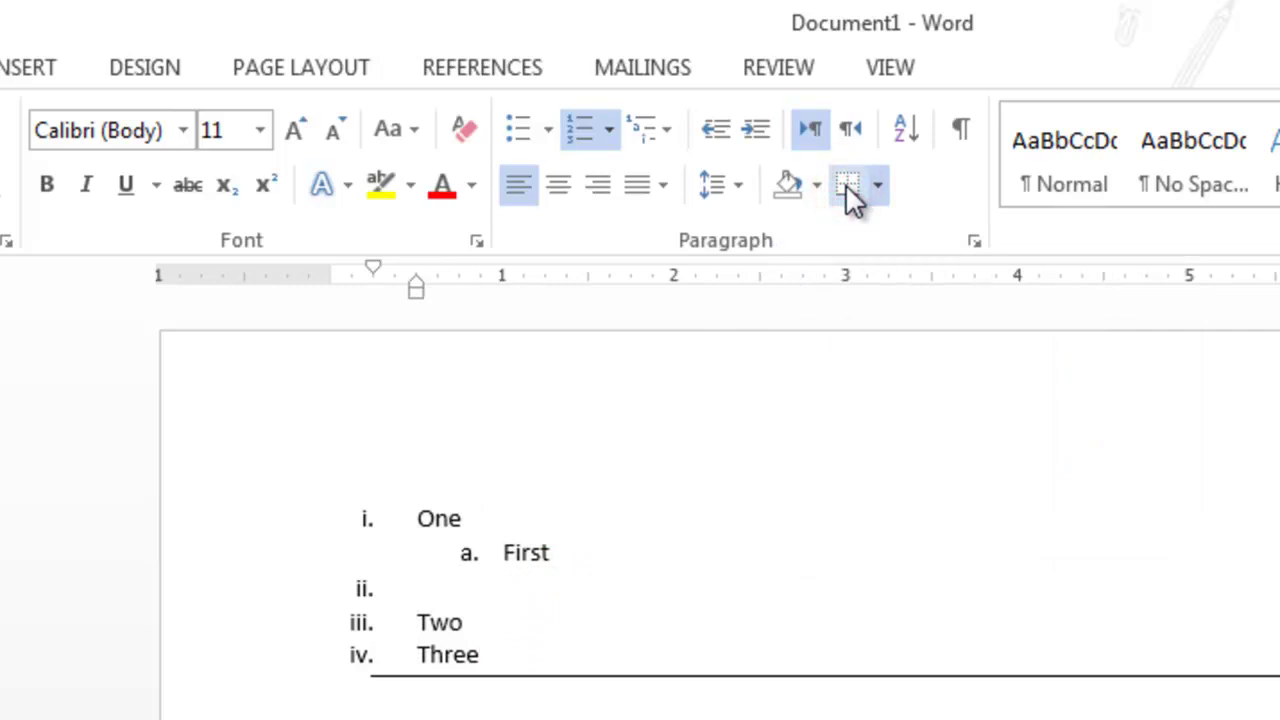
left_click(846, 185)
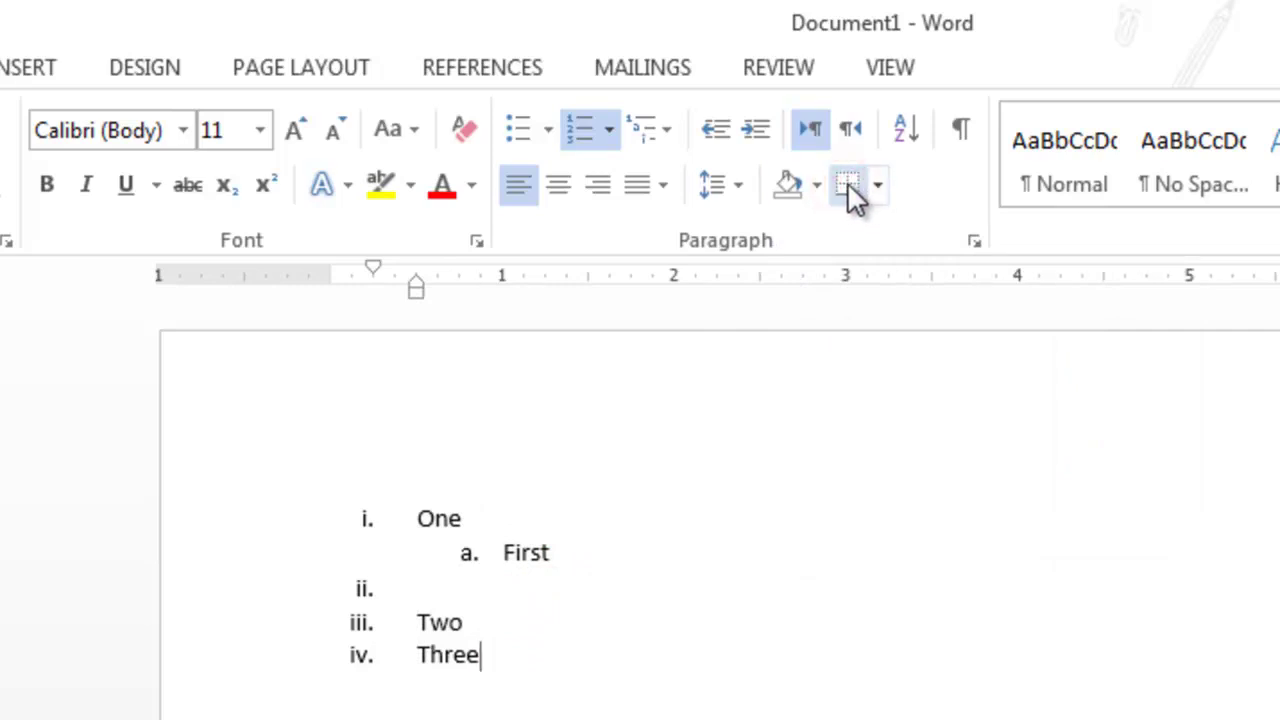
left_click(846, 185)
left_click(846, 184)
left_click(846, 185)
left_click(846, 185)
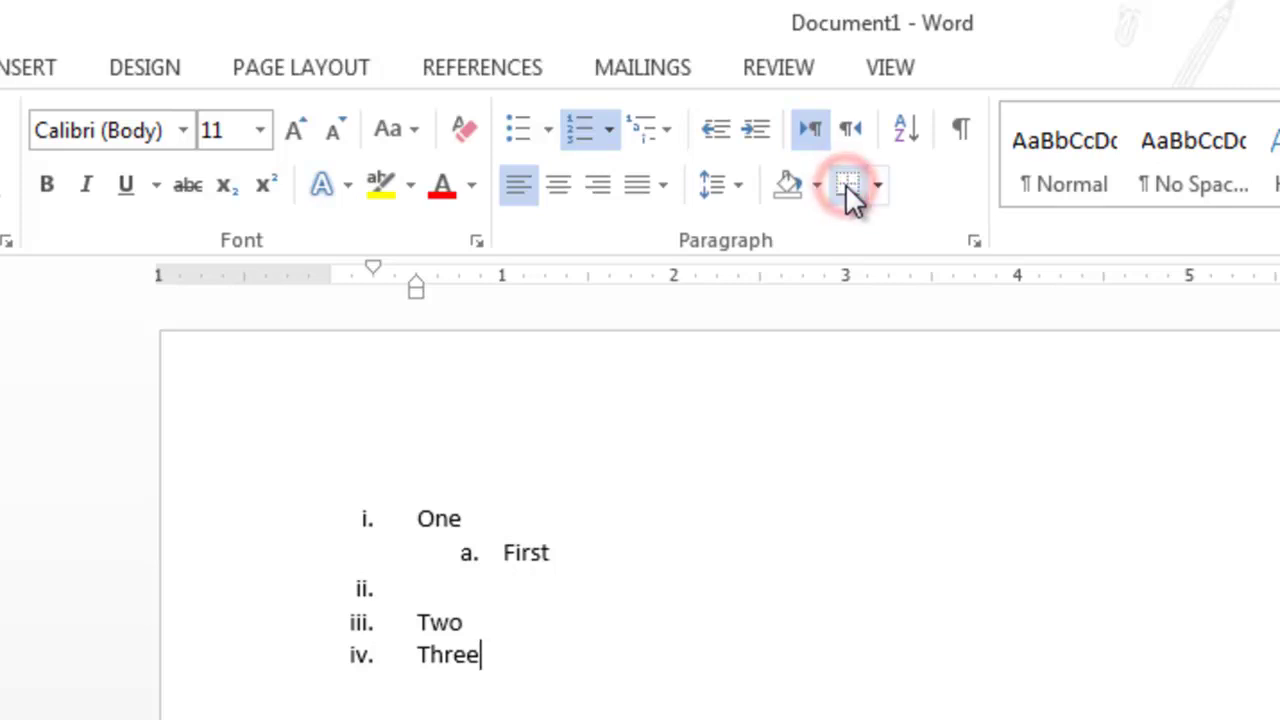
left_click(880, 188)
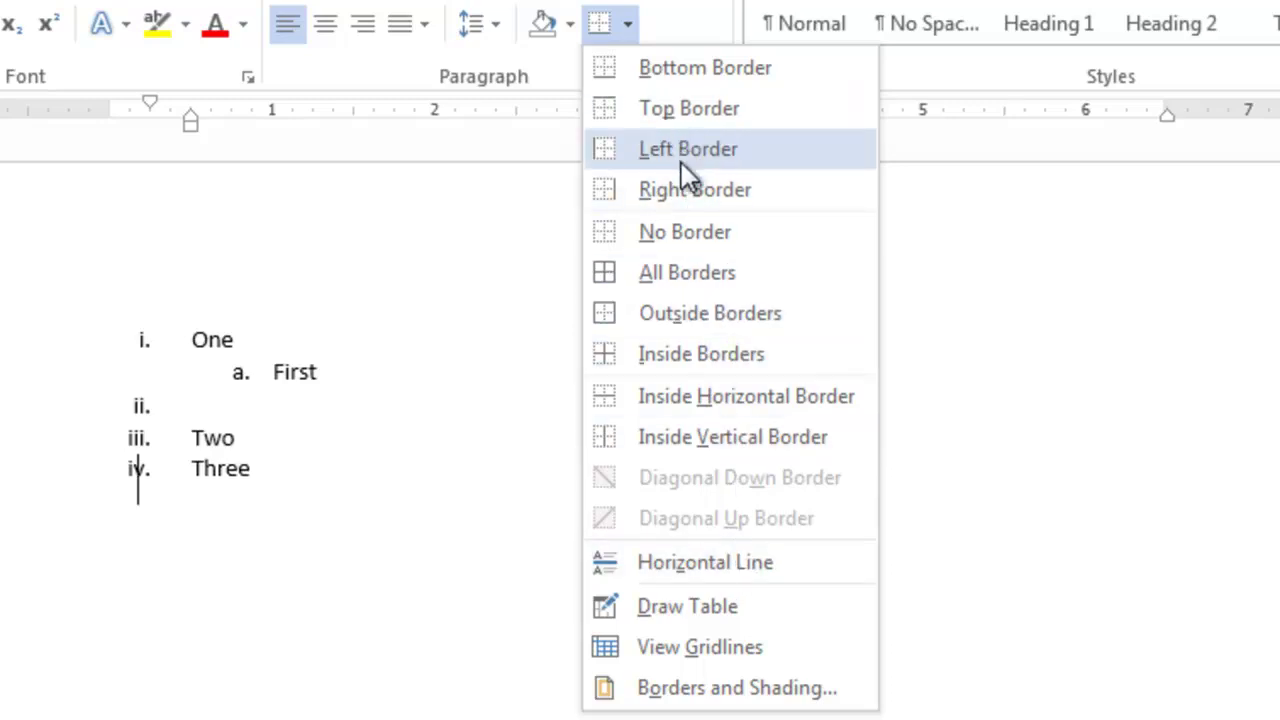
left_click(710, 690)
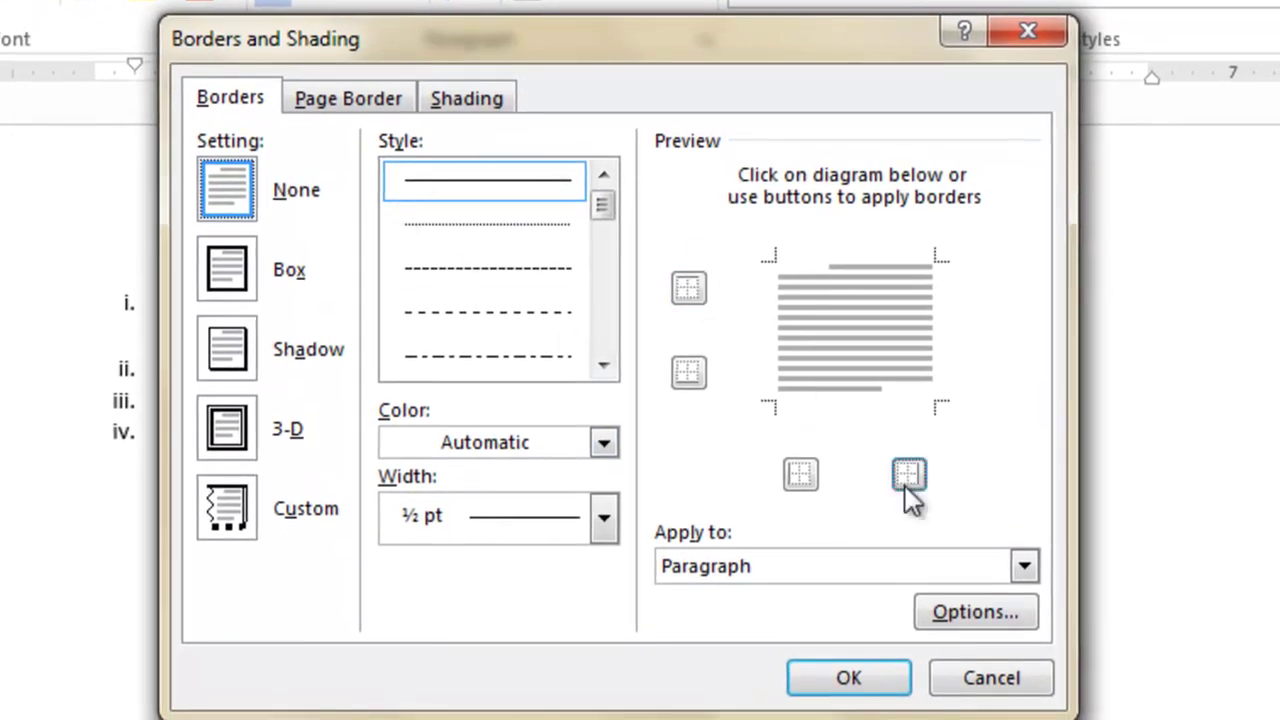
left_click(998, 678)
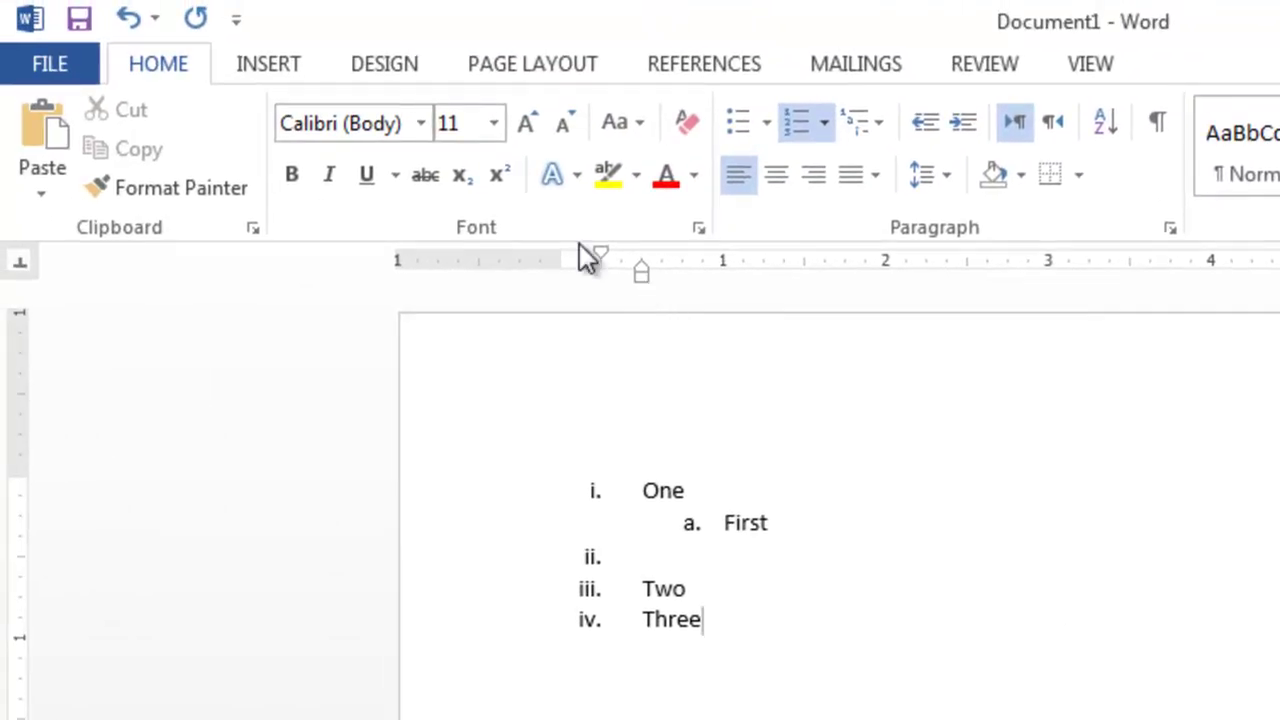
left_click(176, 74)
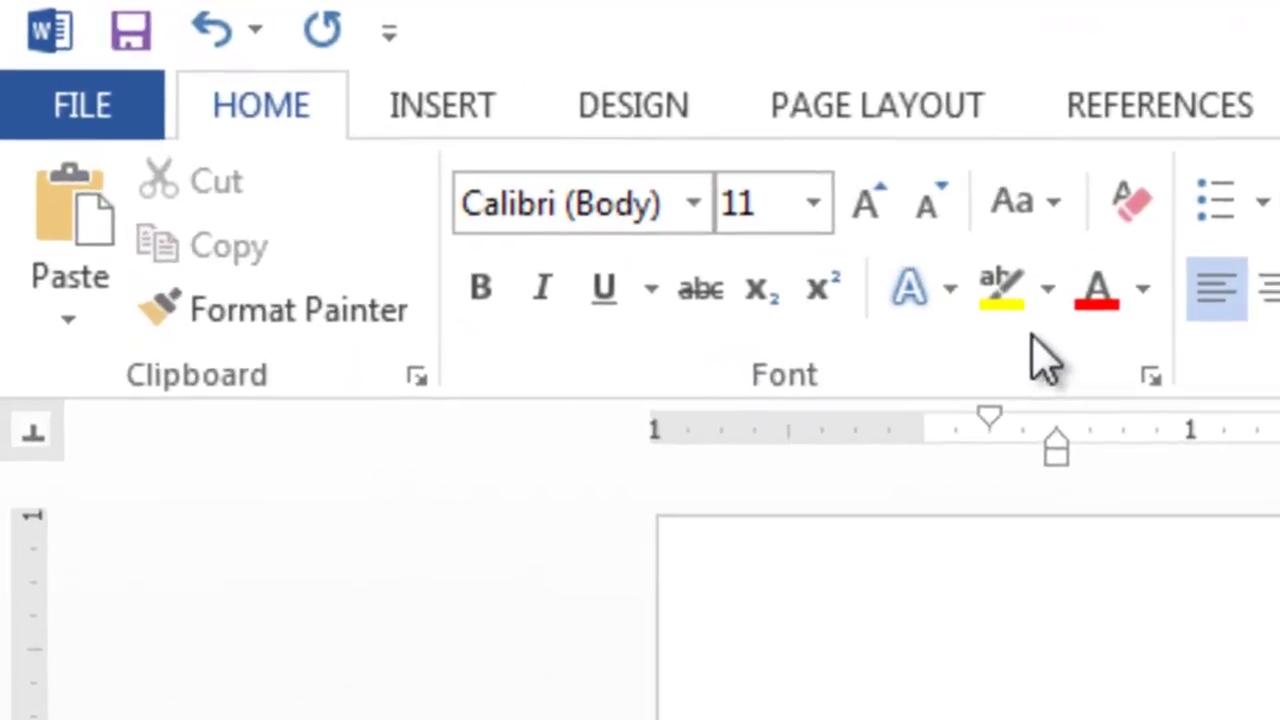
left_click(700, 378)
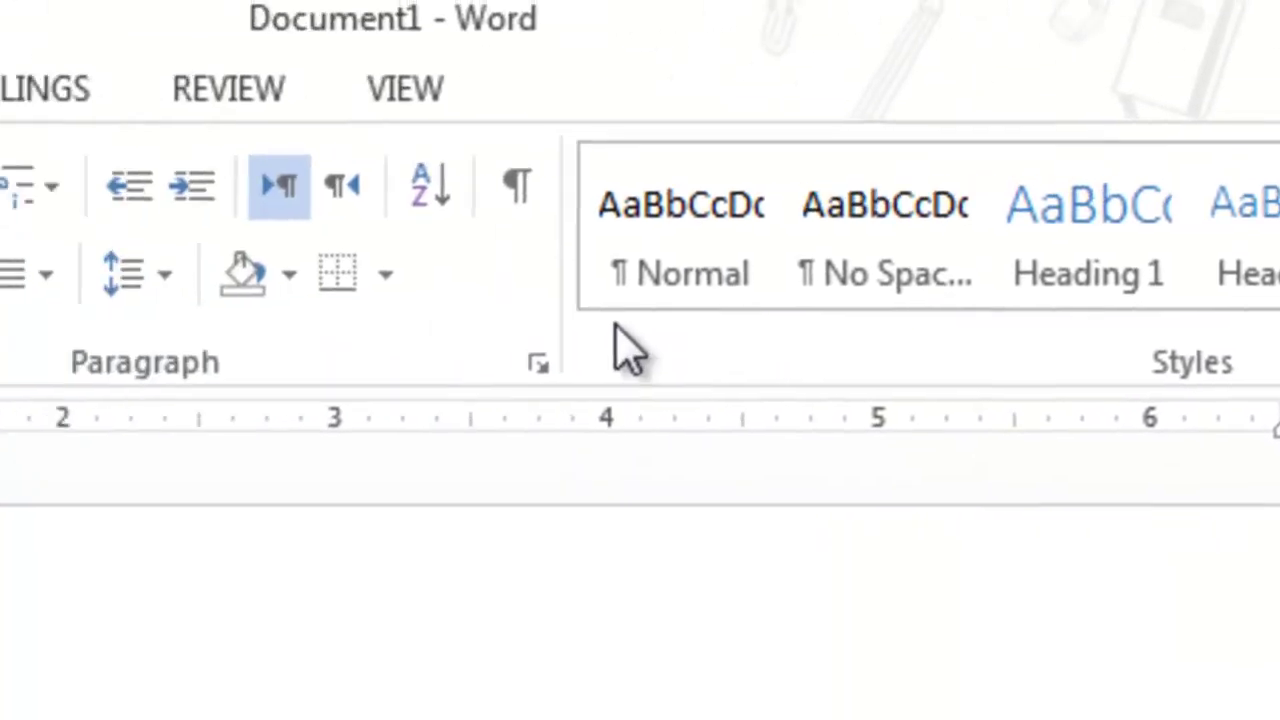
left_click(886, 381)
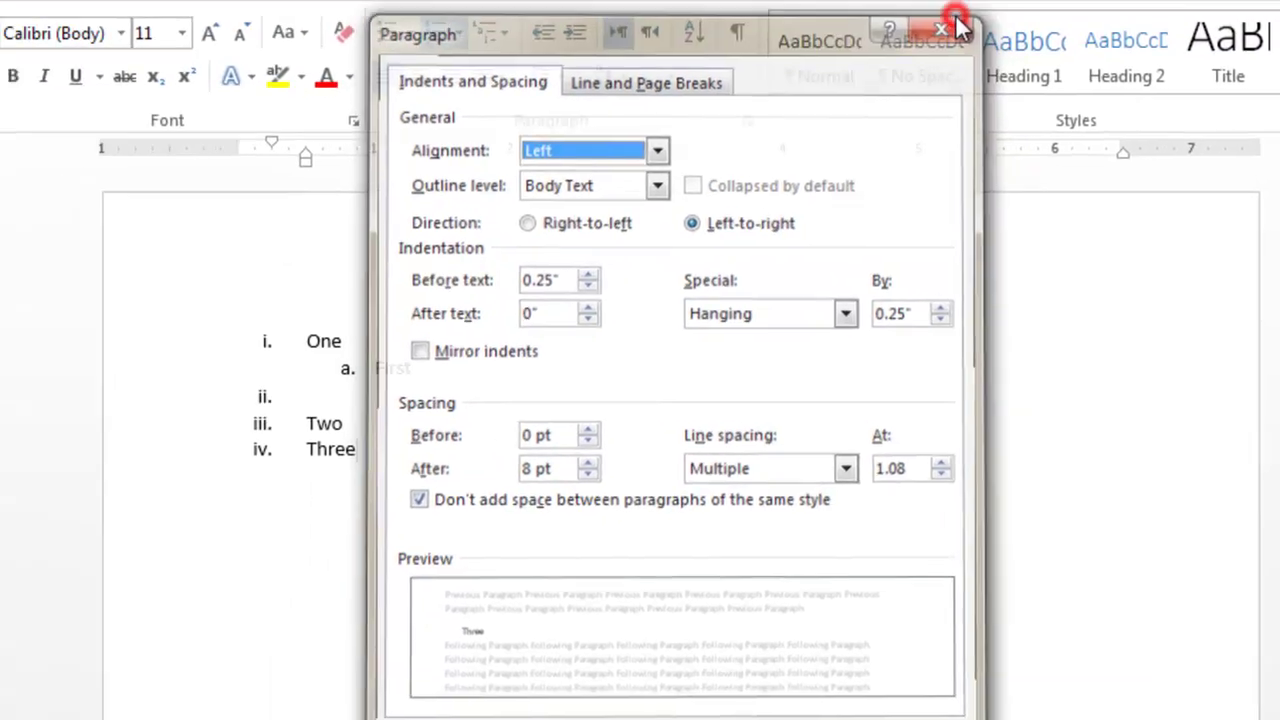
left_click(958, 28)
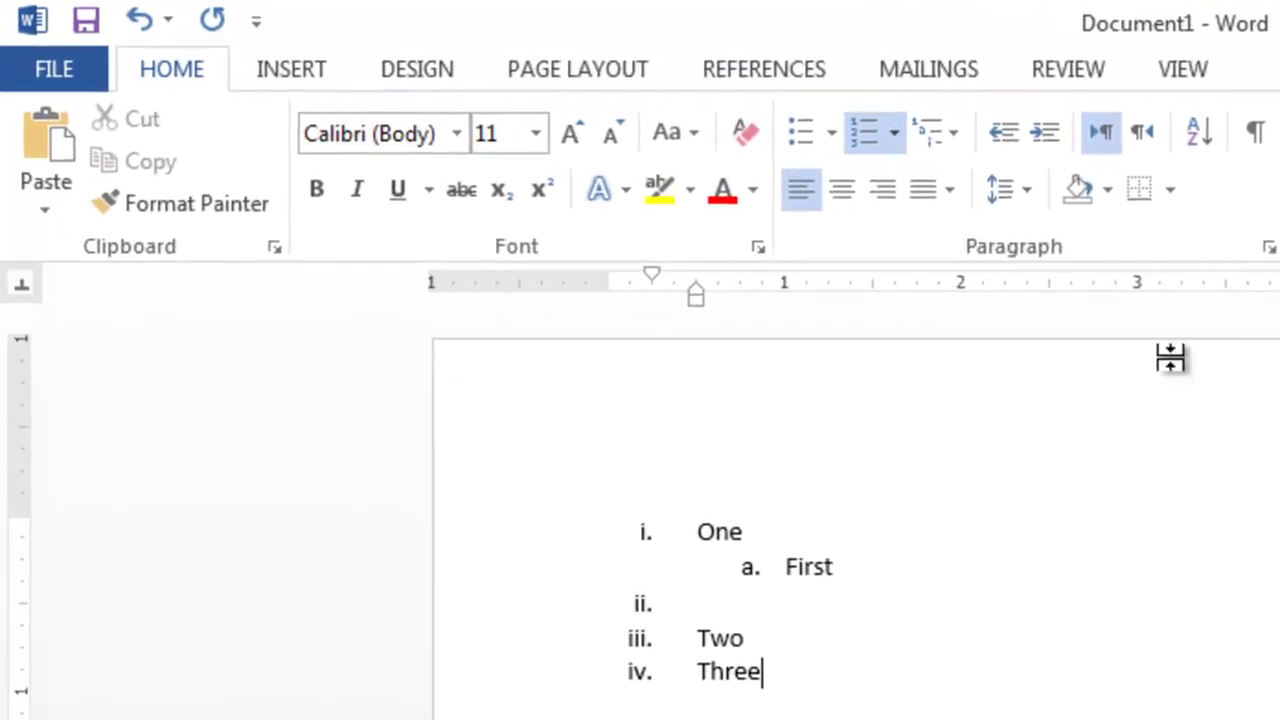
Step: Set Three's left and hanging indents to 0" and its space after to 0 pt
left_click(1268, 248)
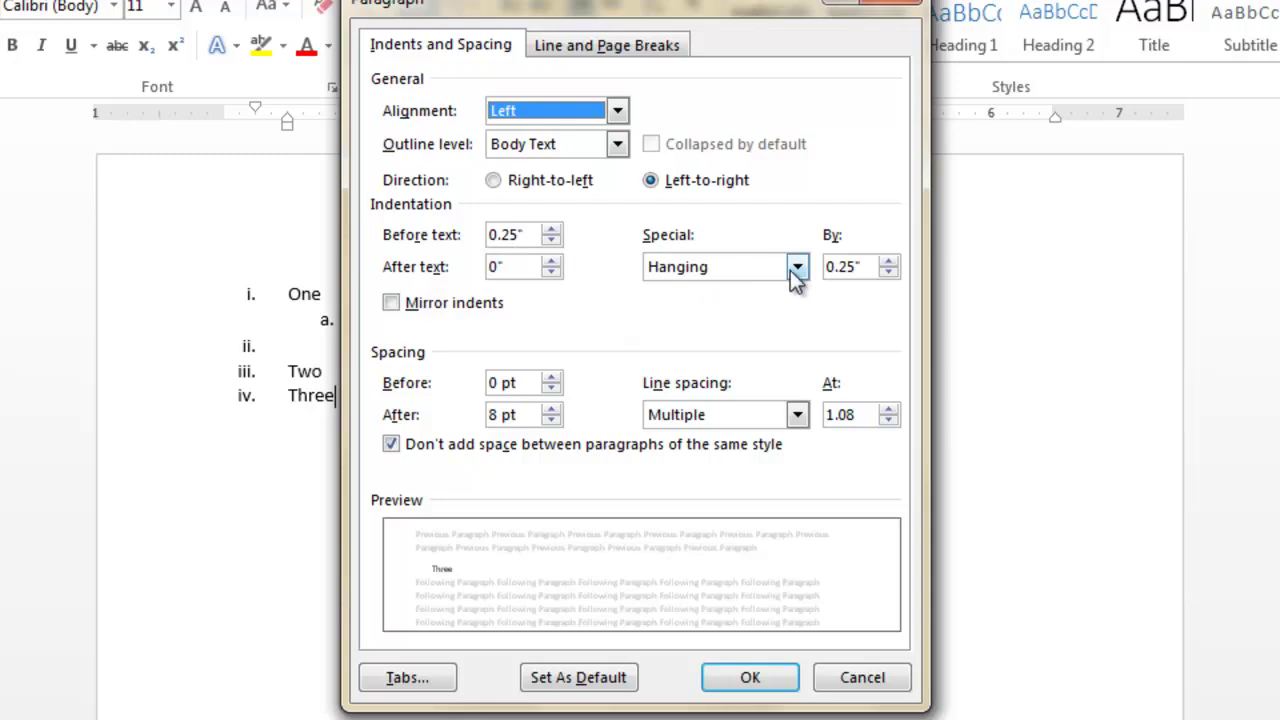
left_click(888, 272)
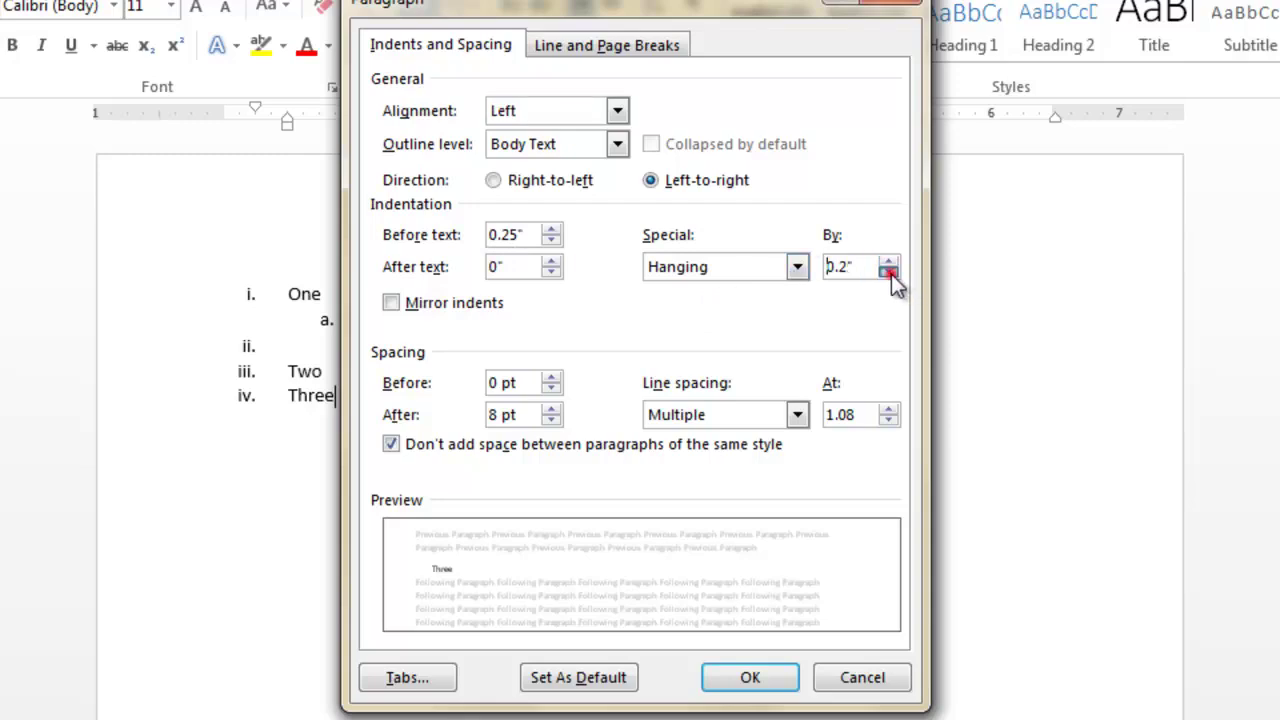
left_click(888, 272)
left_click(888, 272)
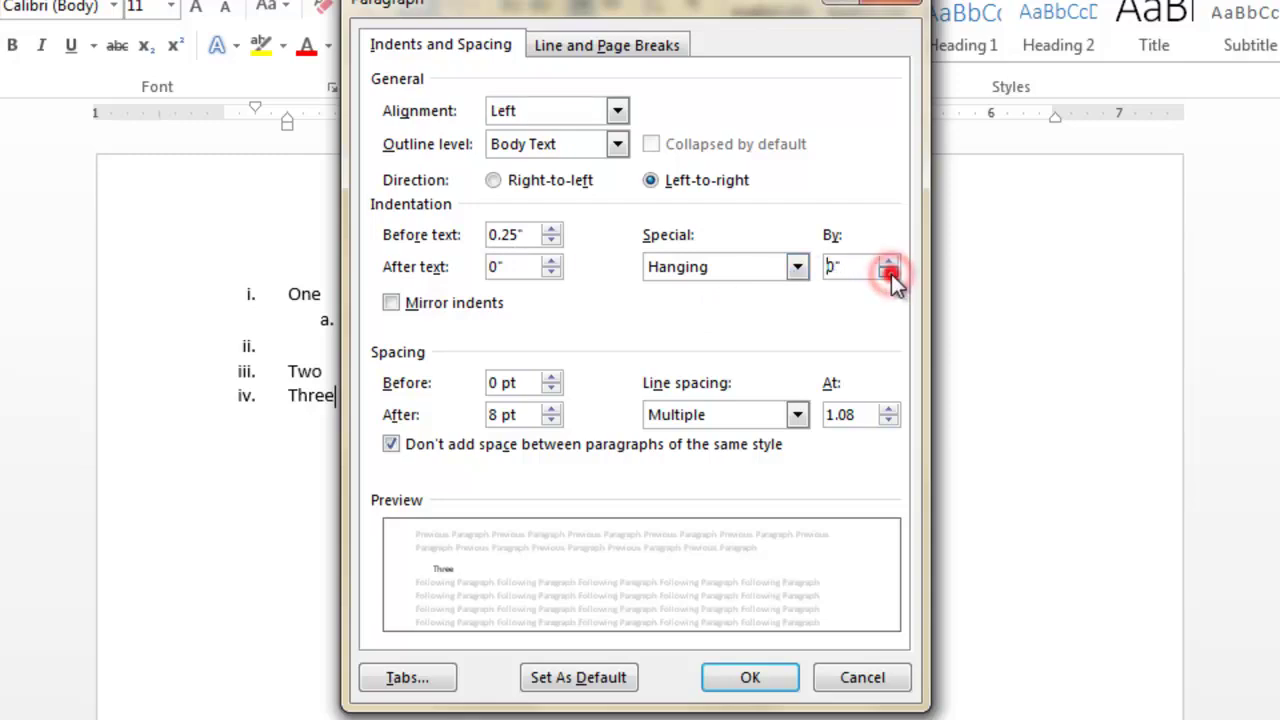
left_click(551, 240)
left_click(551, 240)
left_click(551, 240)
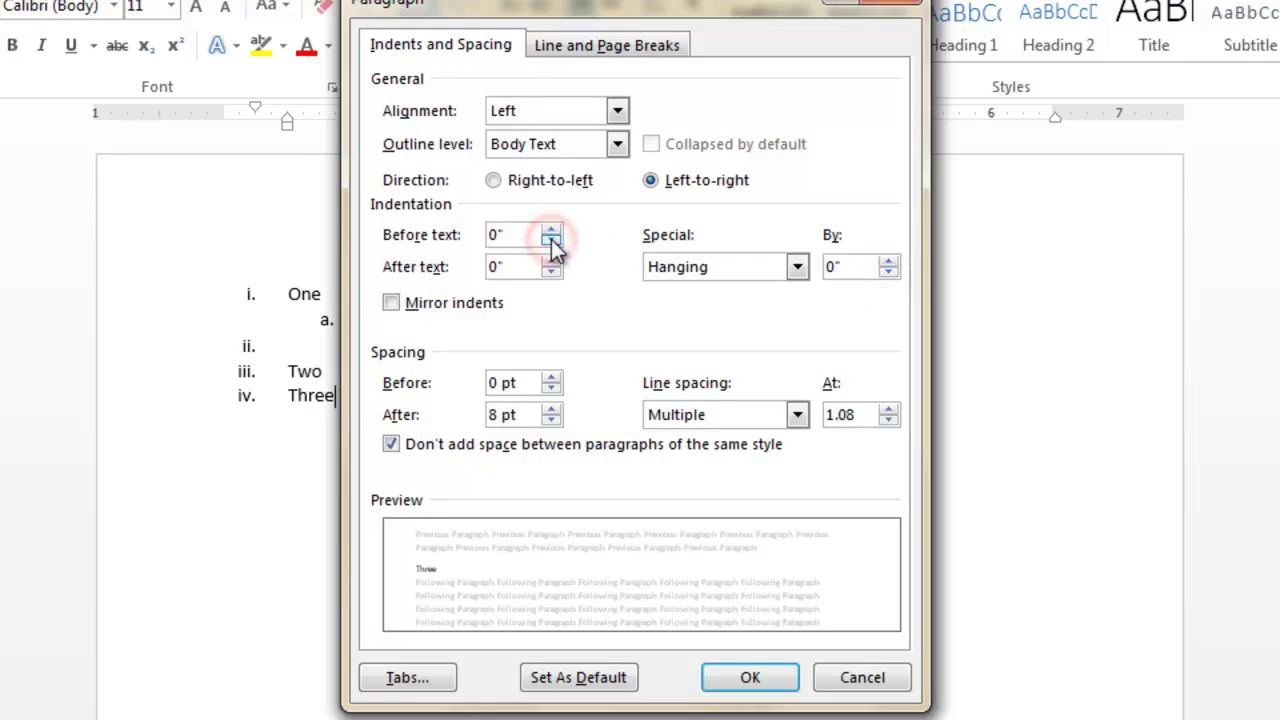
left_click(551, 420)
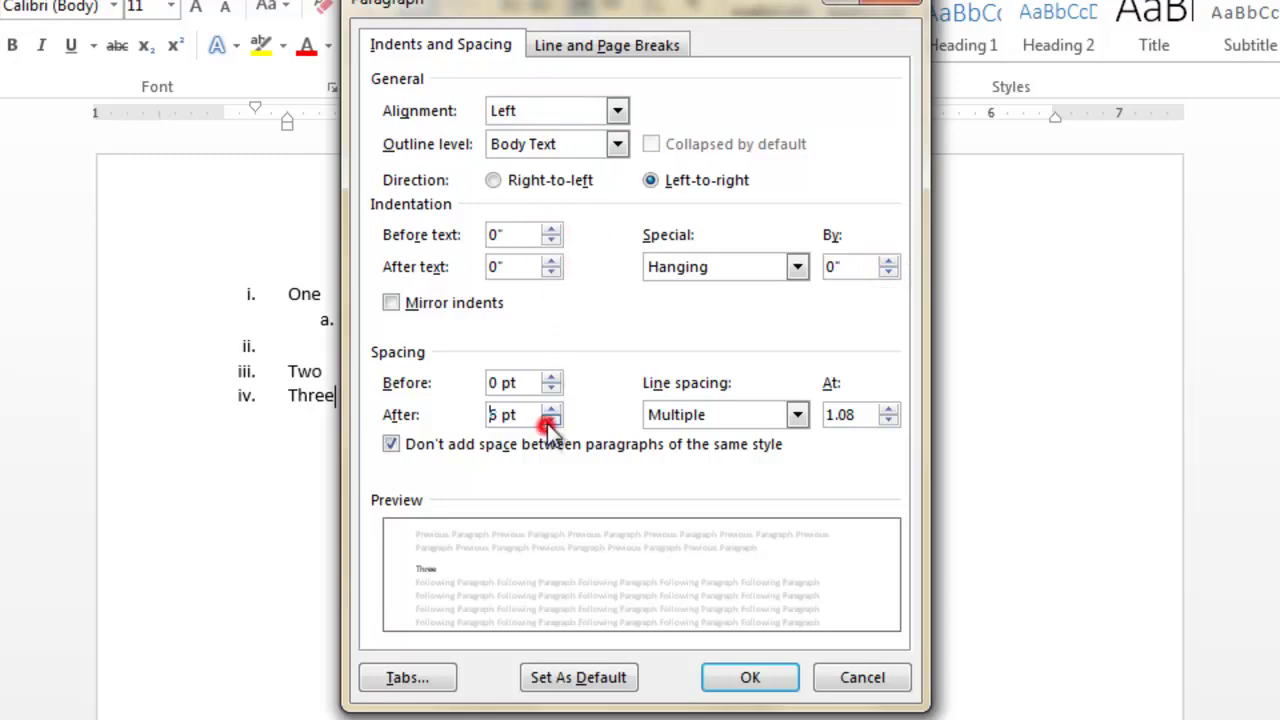
left_click(551, 420)
left_click(551, 420)
left_click(551, 409)
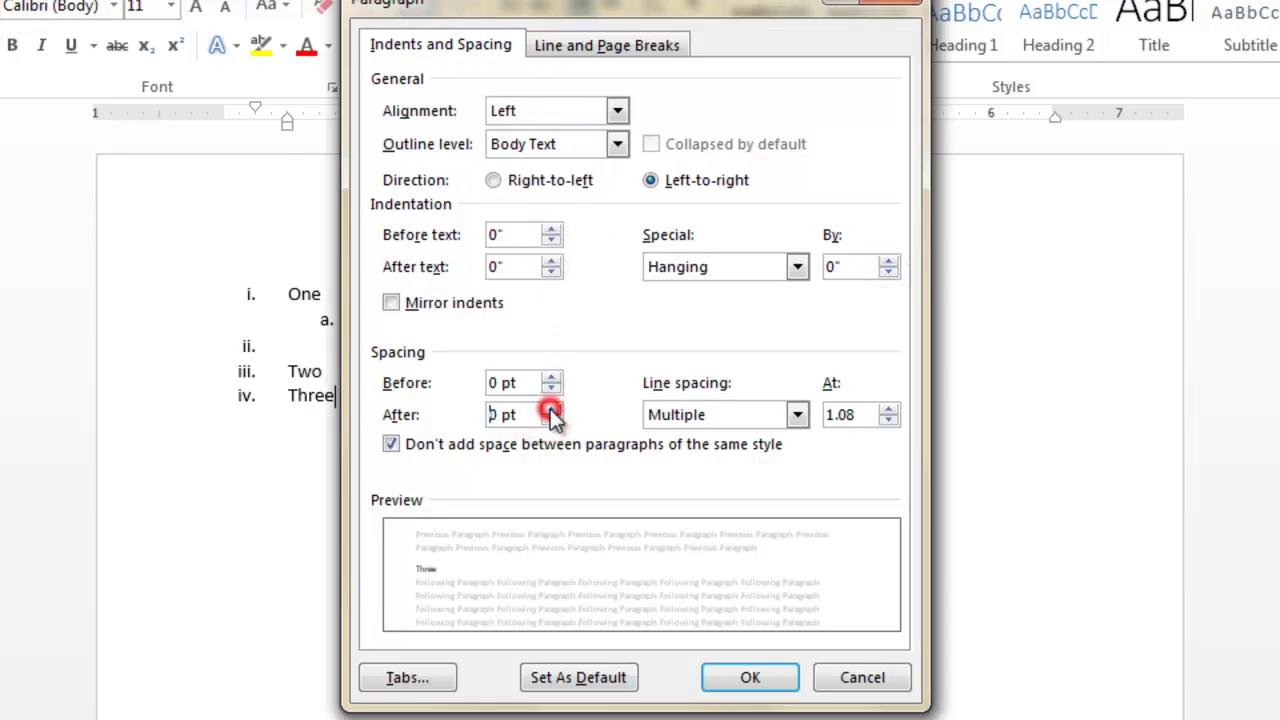
left_click(752, 680)
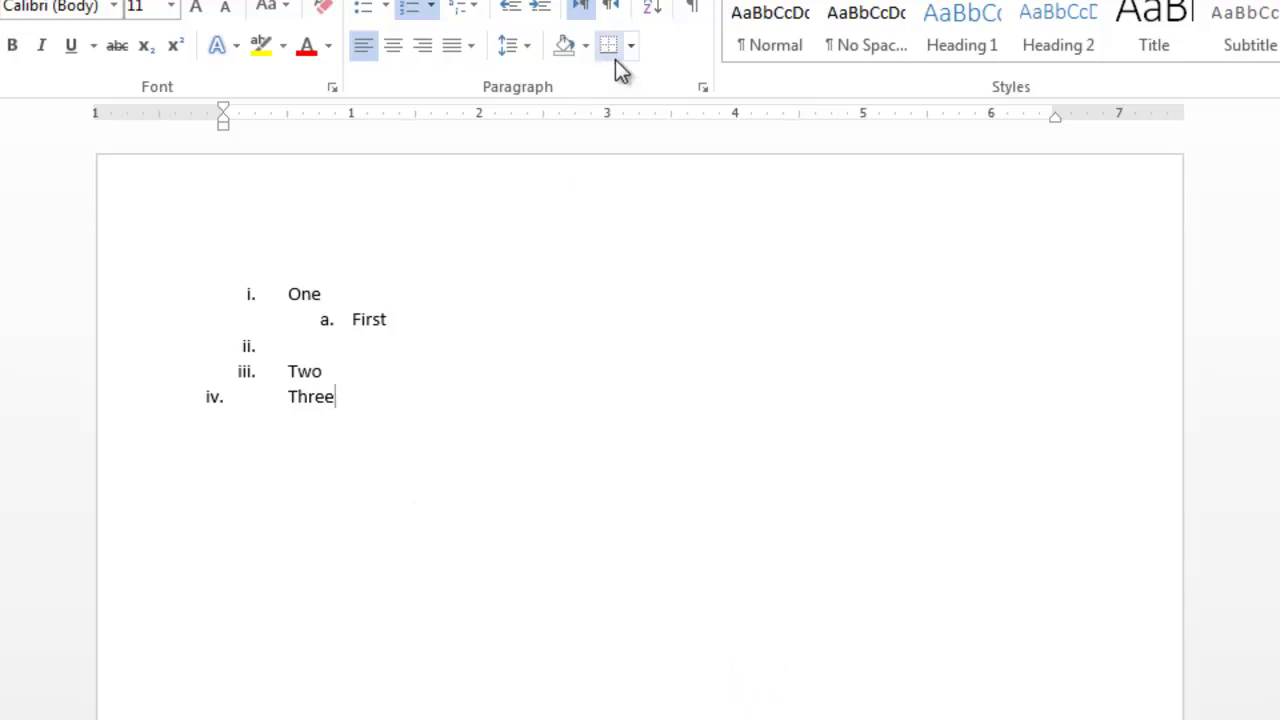
Step: Recheck the Paragraph settings without changes, then select every line of the list
left_click(703, 87)
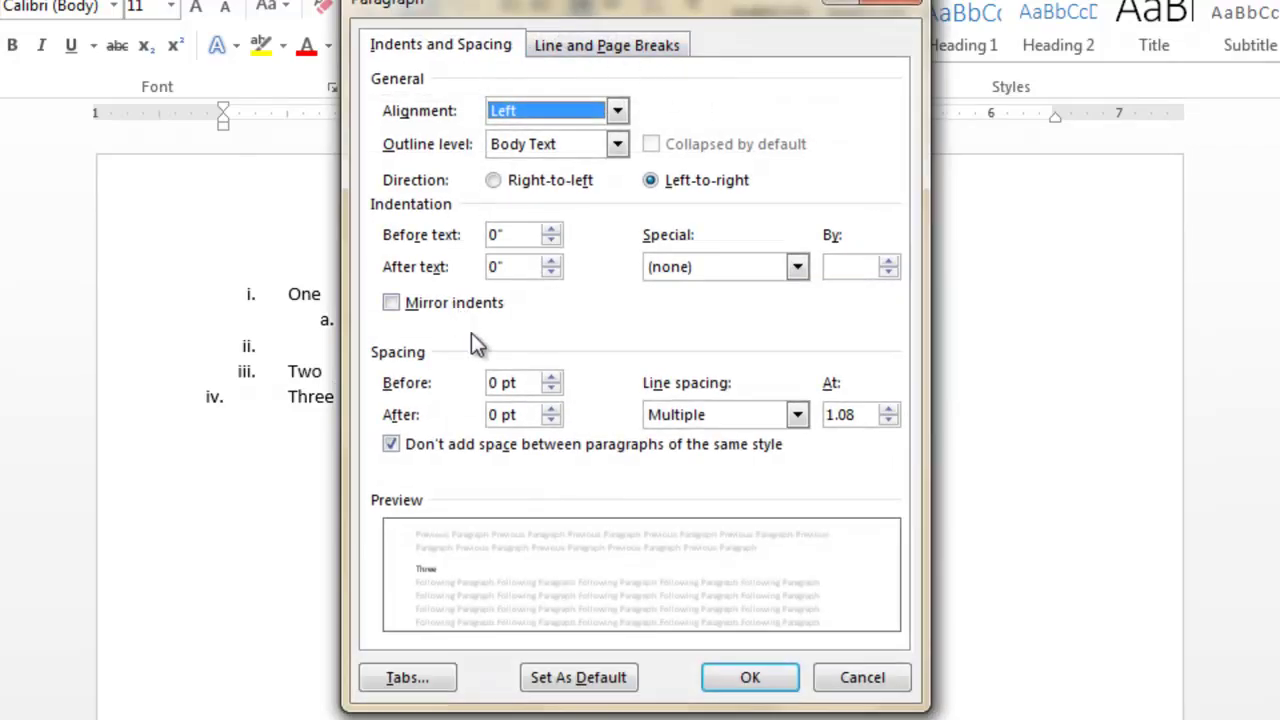
left_click(876, 678)
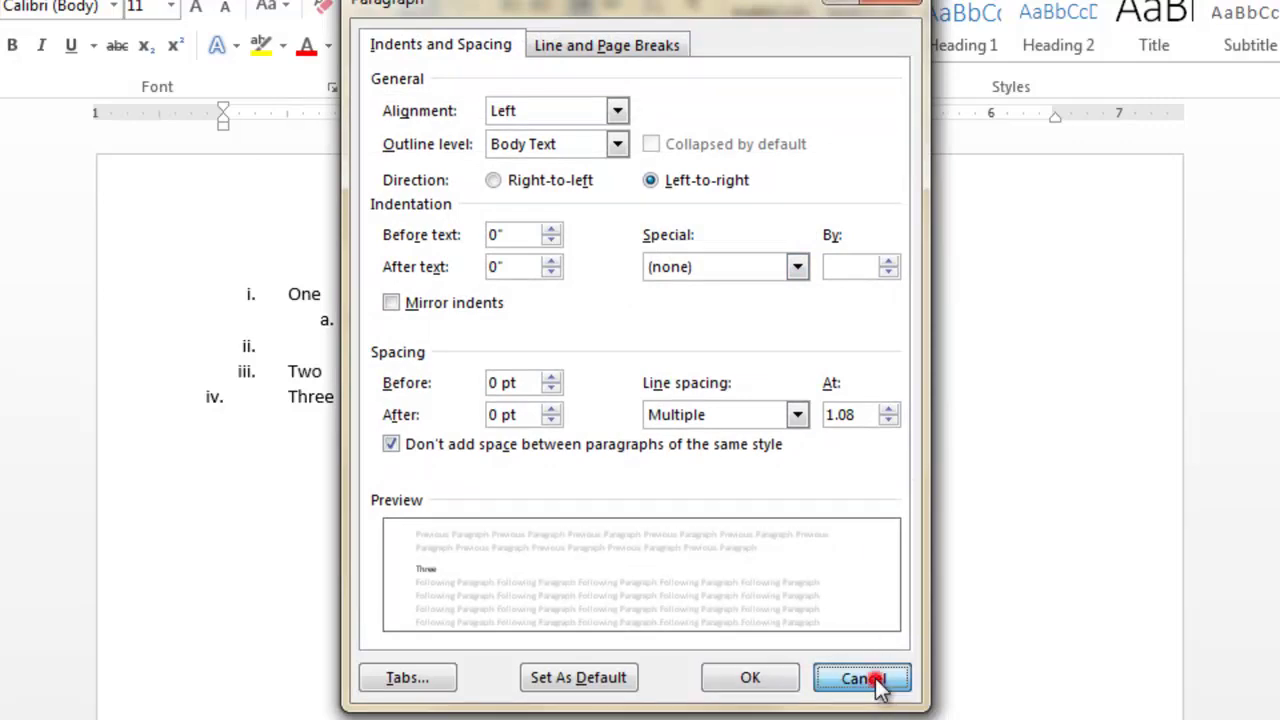
left_click_drag(40, 396, 23, 266)
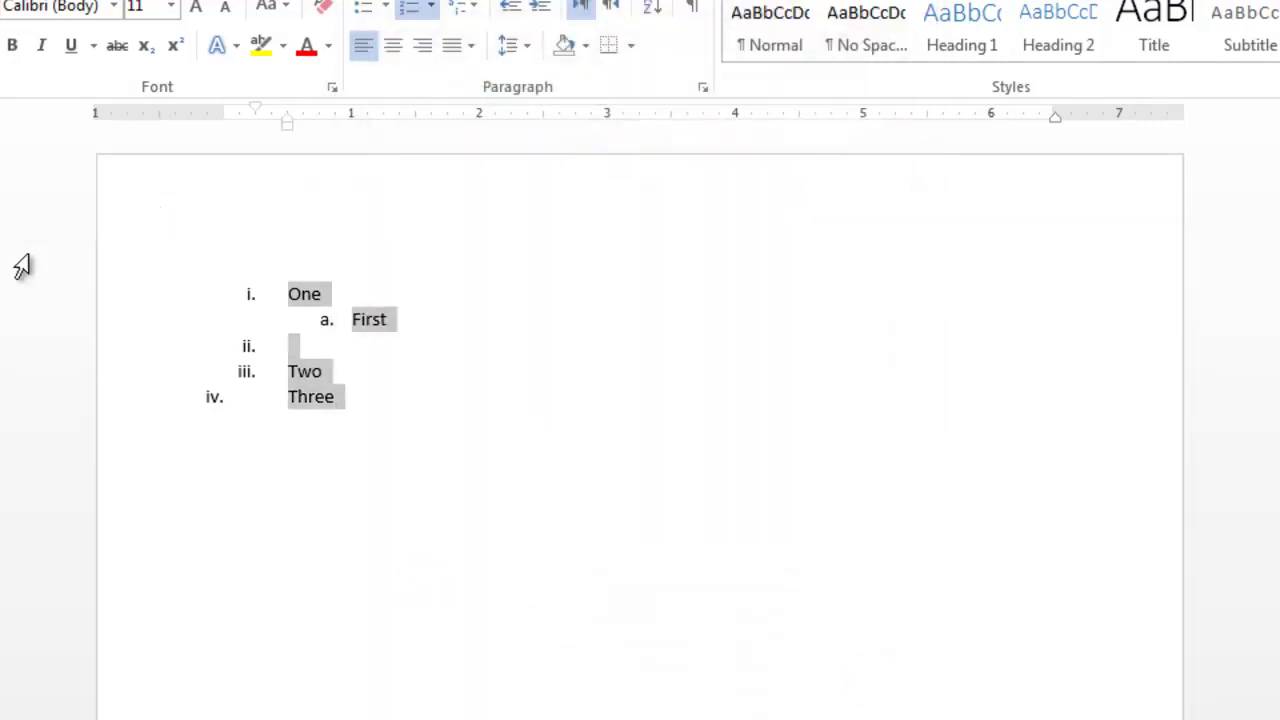
Step: Delete the list and generate five sample paragraphs with =rand()
key("Delete")
type("=ra")
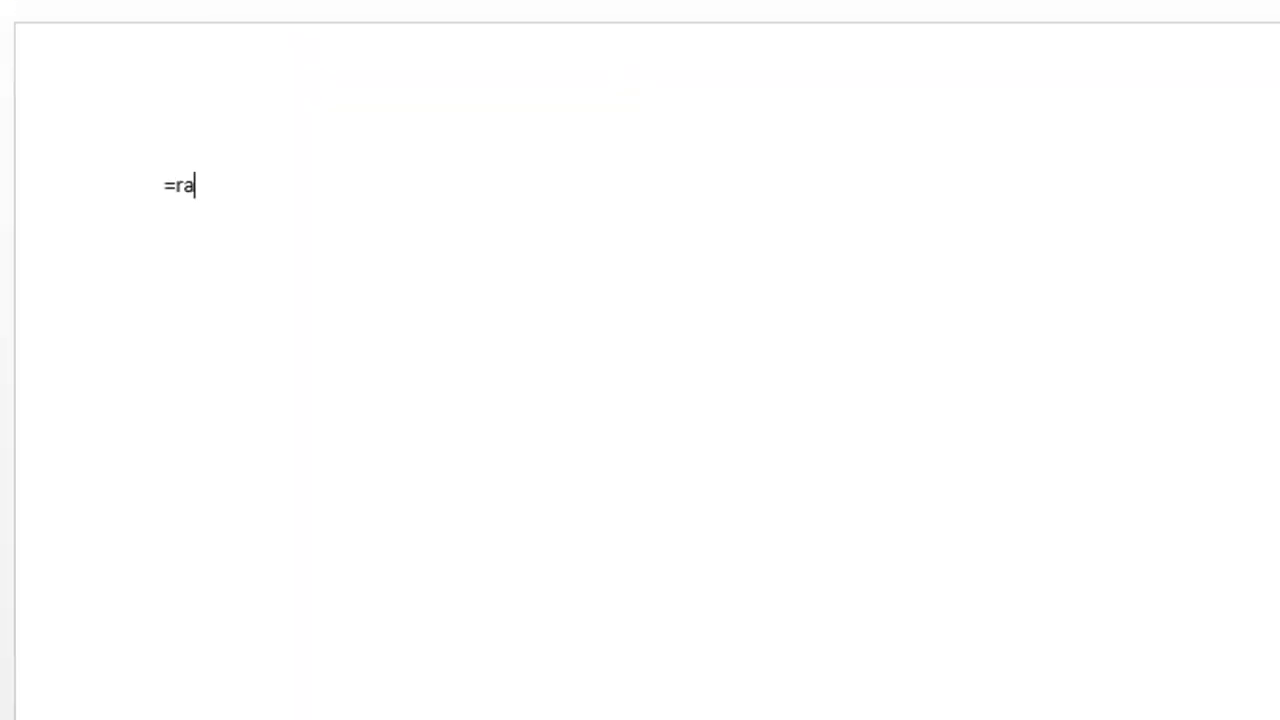
type("nd()")
key("Return")
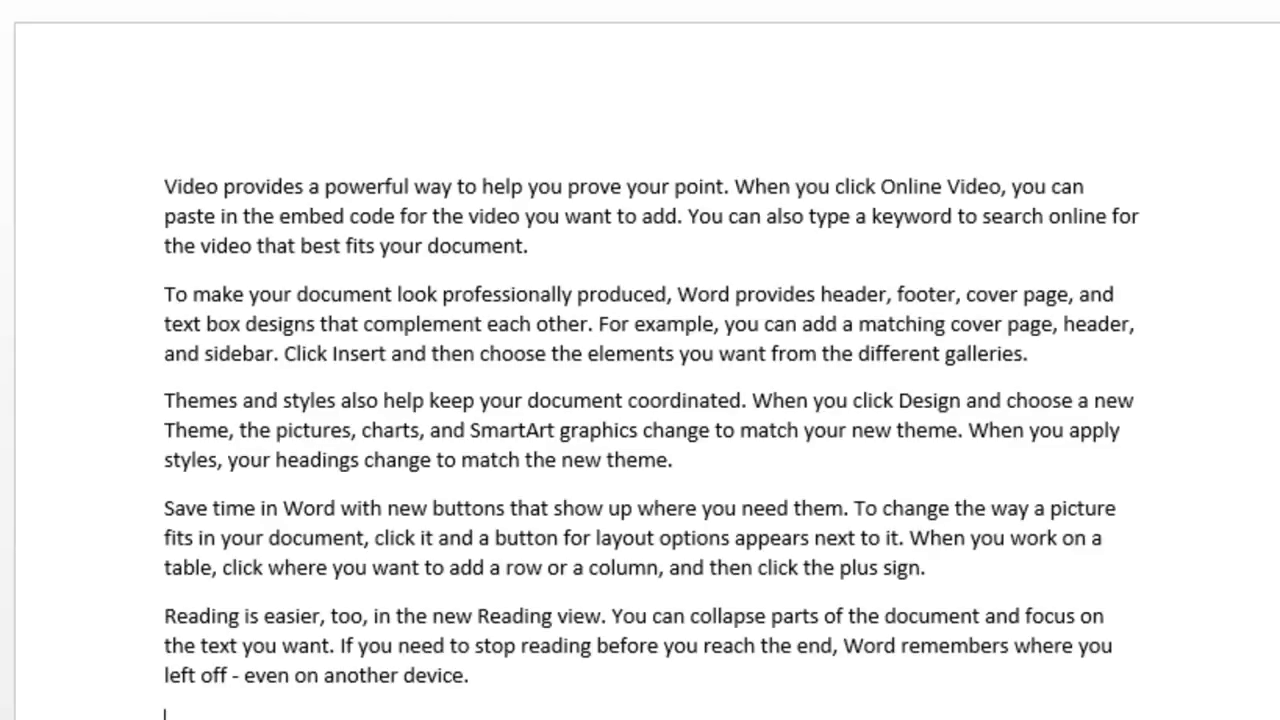
Step: Apply a 0.5" first-line indent to the five sample paragraphs, undo it, and reopen Paragraph settings
left_click_drag(164, 176, 615, 706)
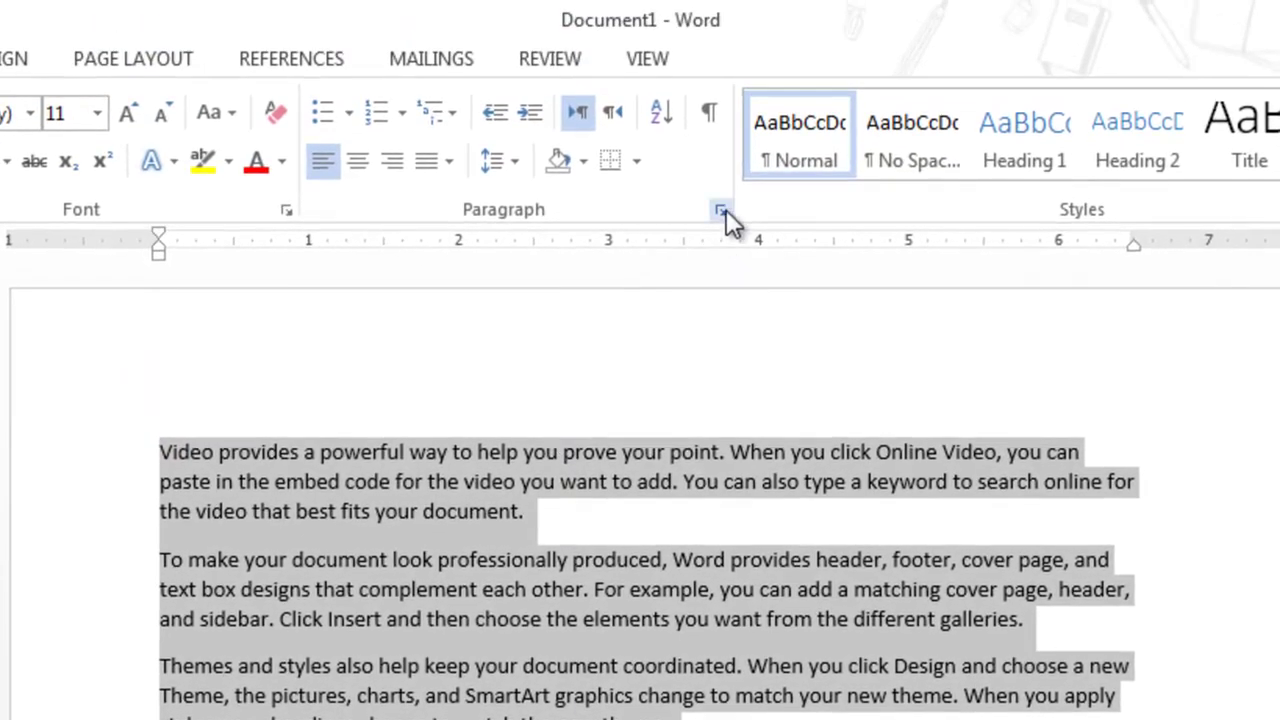
left_click(722, 211)
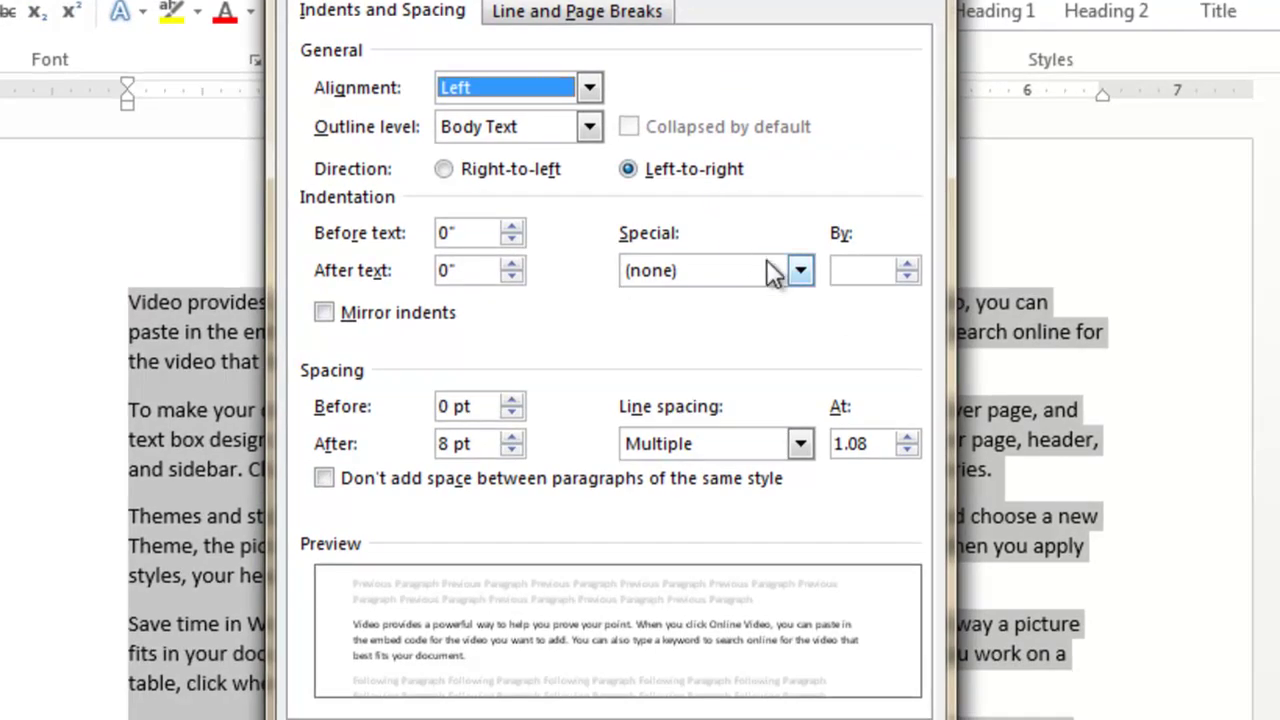
left_click(800, 270)
left_click(690, 315)
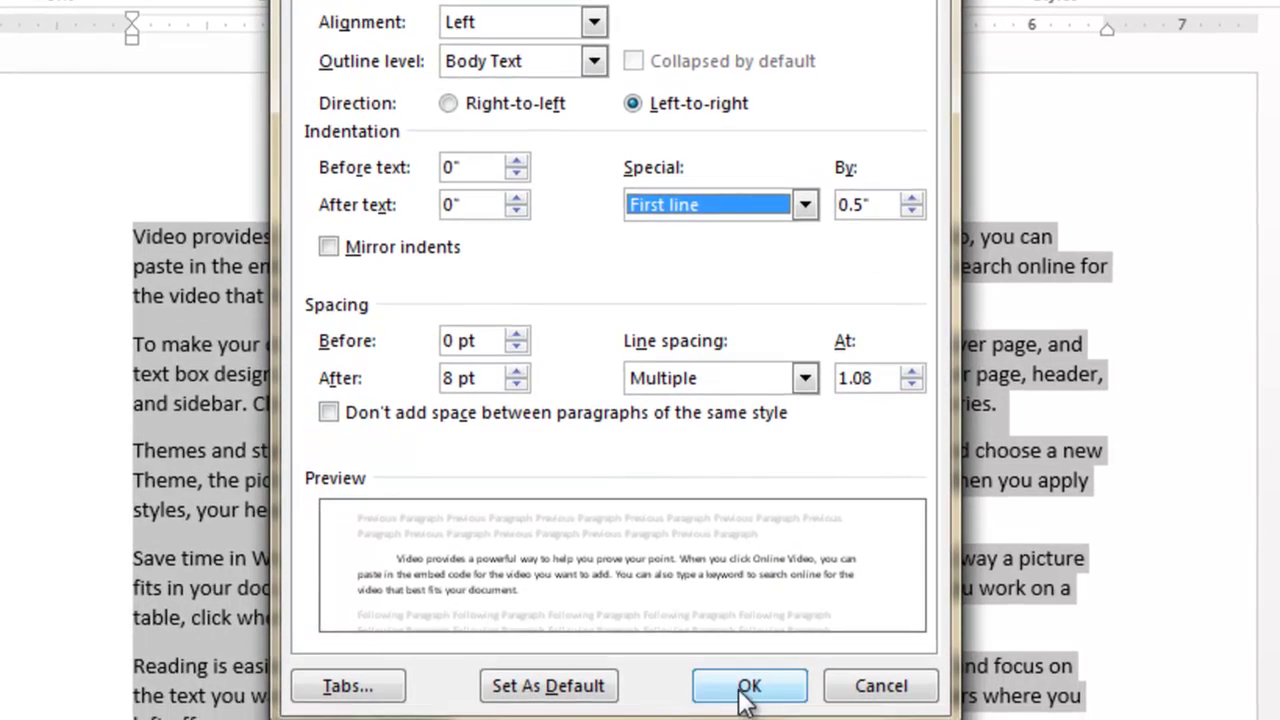
left_click(739, 690)
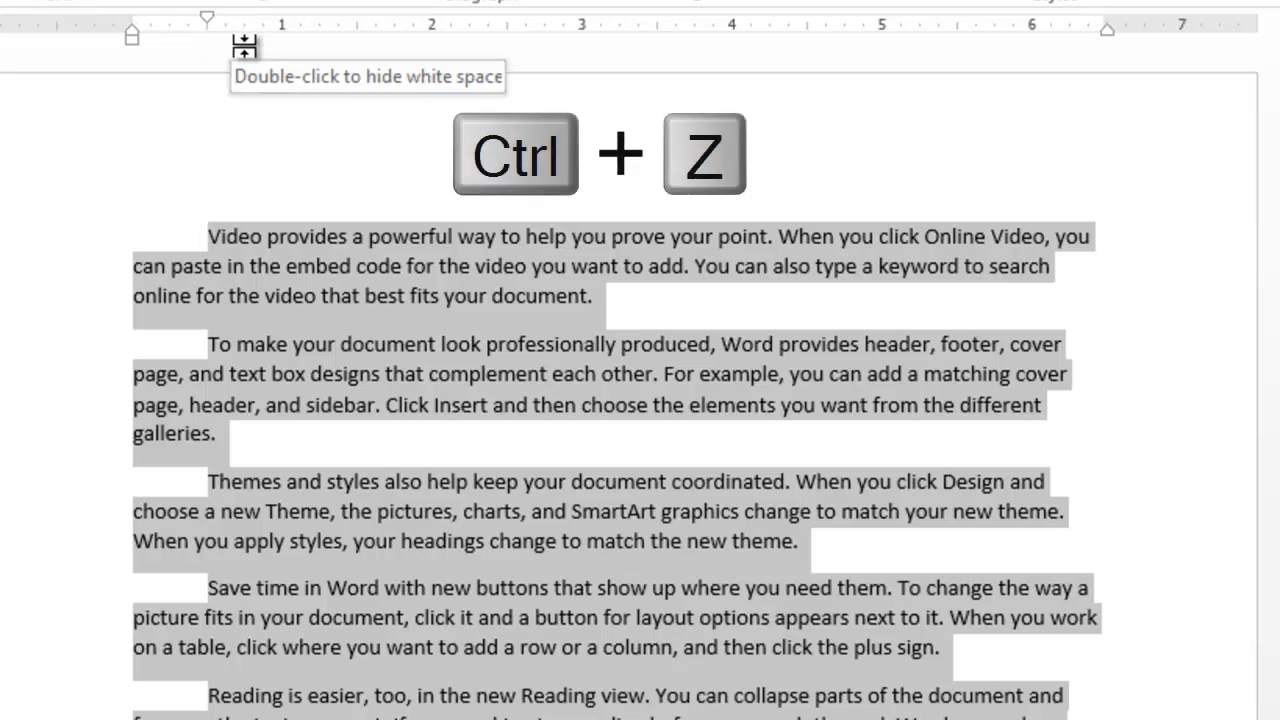
key("ctrl+z")
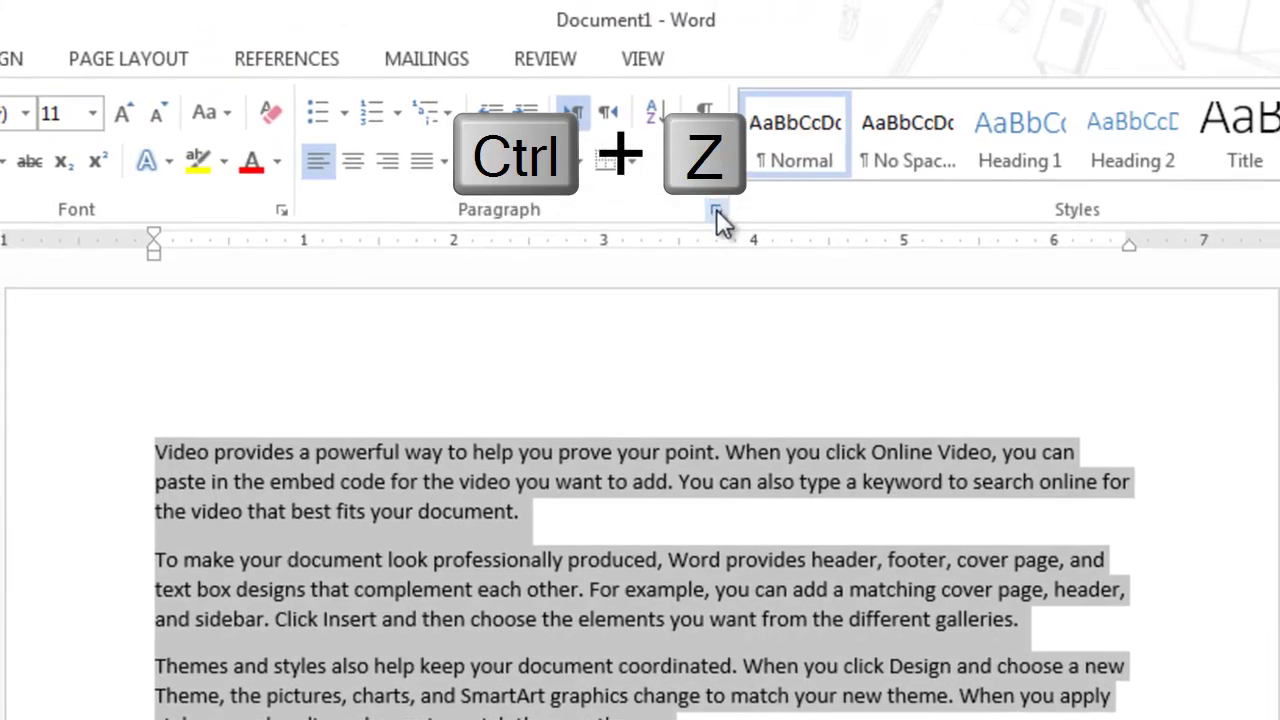
left_click(716, 210)
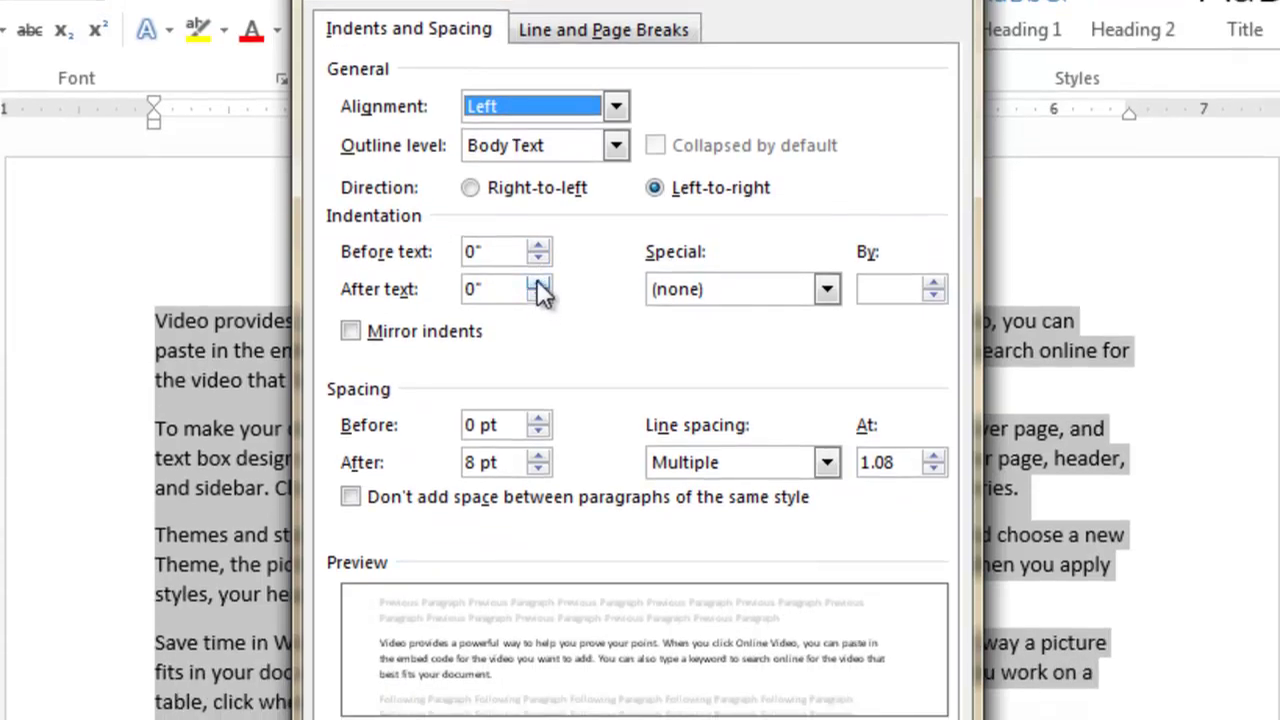
Step: Try raising the Before text indent to about 0.8", then return it to 0"
left_click(537, 246)
left_click(537, 246)
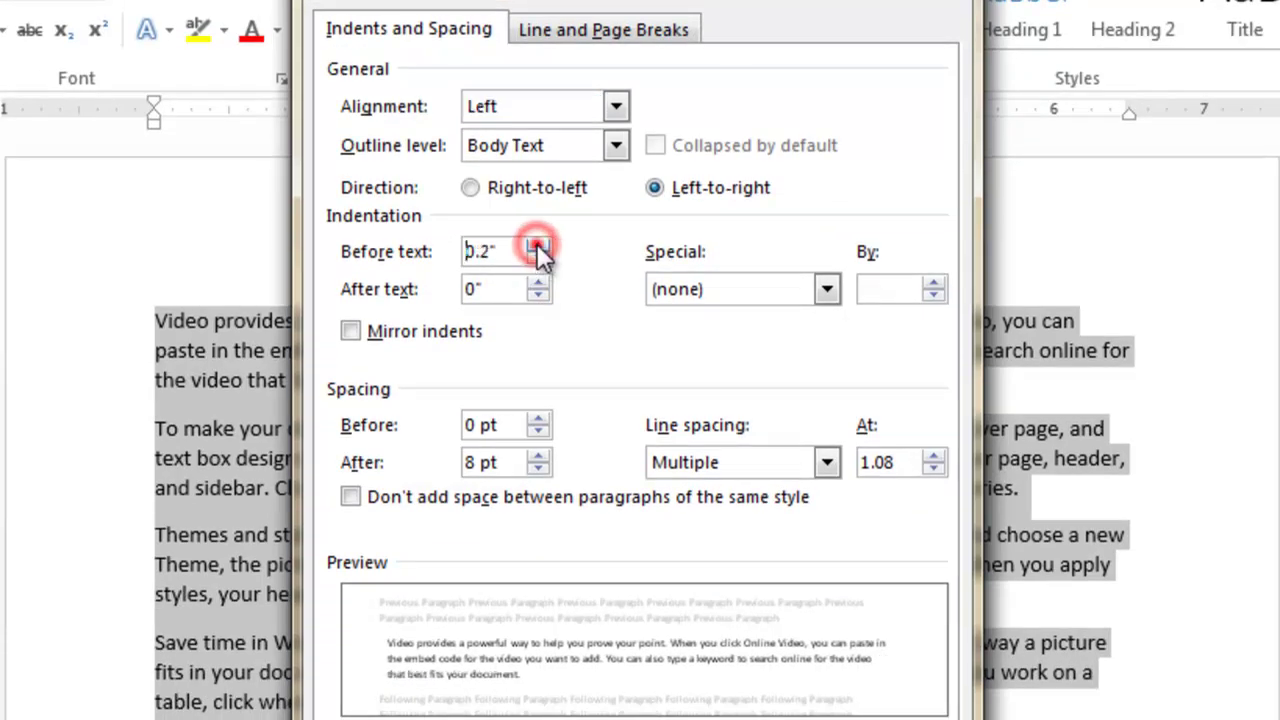
left_click(537, 246)
left_click(537, 246)
left_click(537, 246)
left_click(537, 246)
left_click(537, 246)
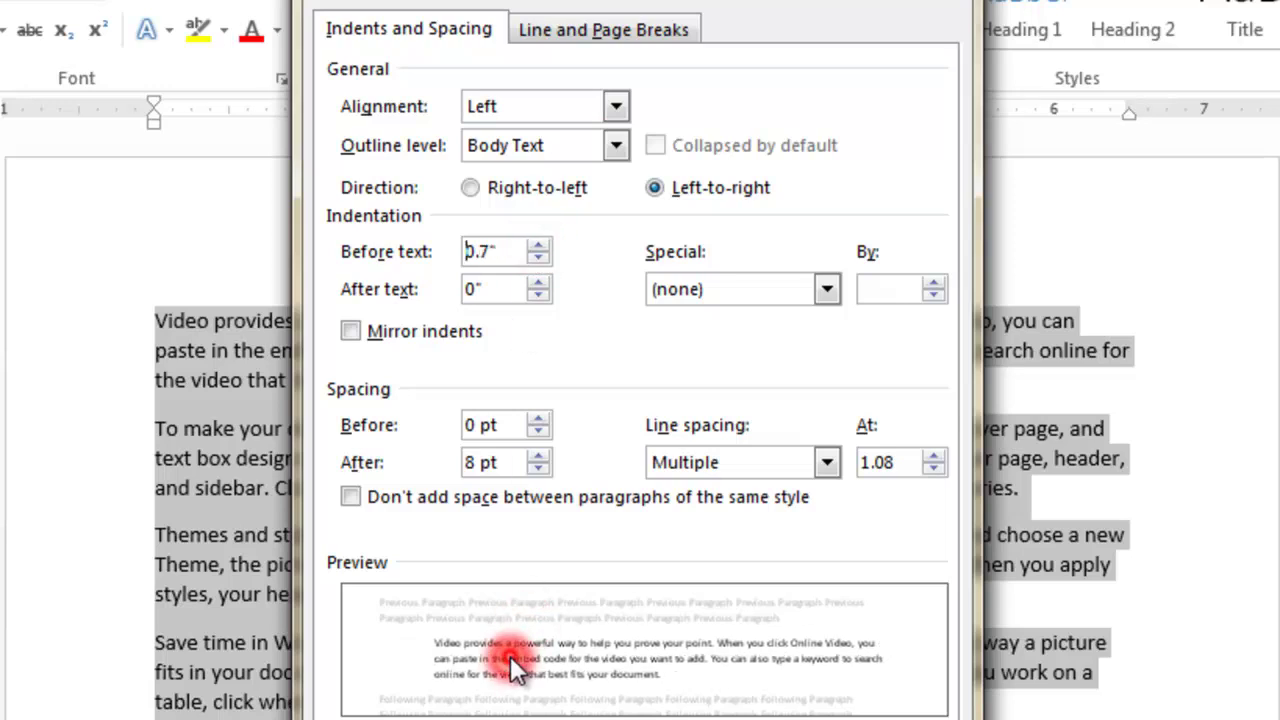
left_click(537, 247)
left_click(537, 247)
left_click(537, 247)
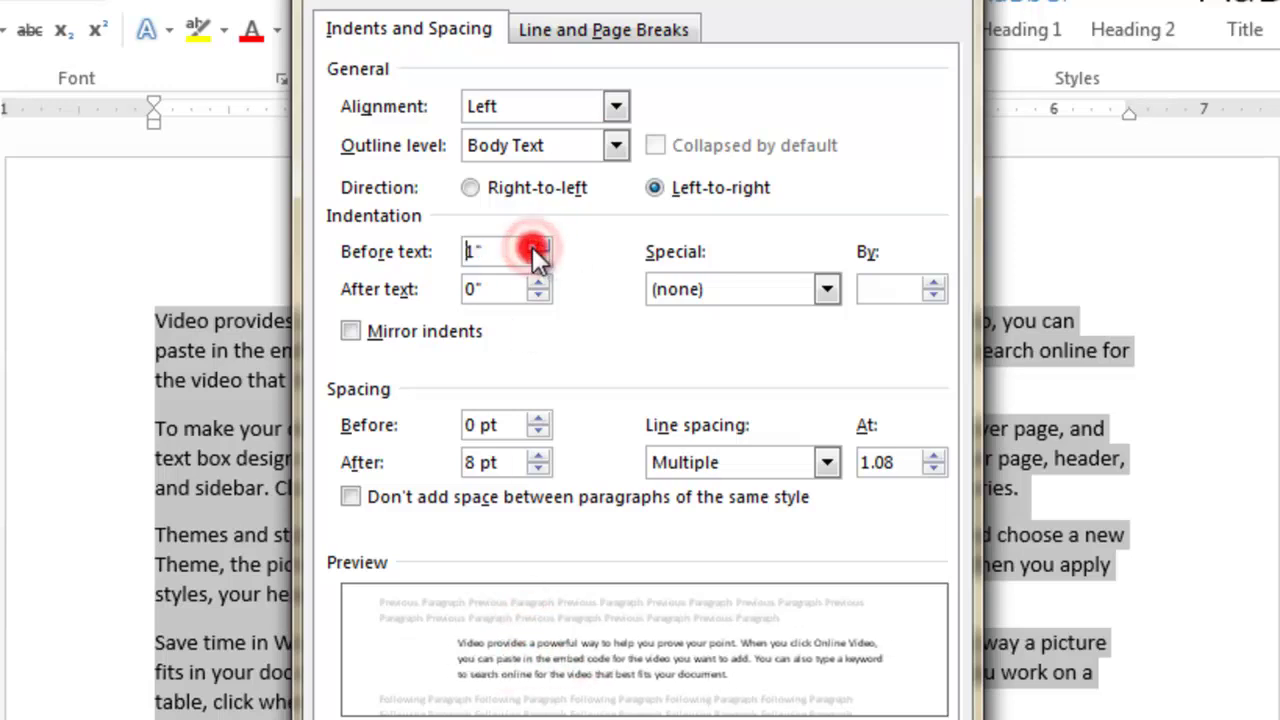
left_click(537, 247)
left_click(537, 247)
left_click(537, 247)
left_click(539, 259)
left_click(539, 259)
left_click(539, 259)
left_click(539, 259)
left_click(539, 259)
left_click(539, 259)
left_click(539, 259)
left_click(539, 259)
left_click(539, 259)
left_click(539, 259)
left_click(539, 259)
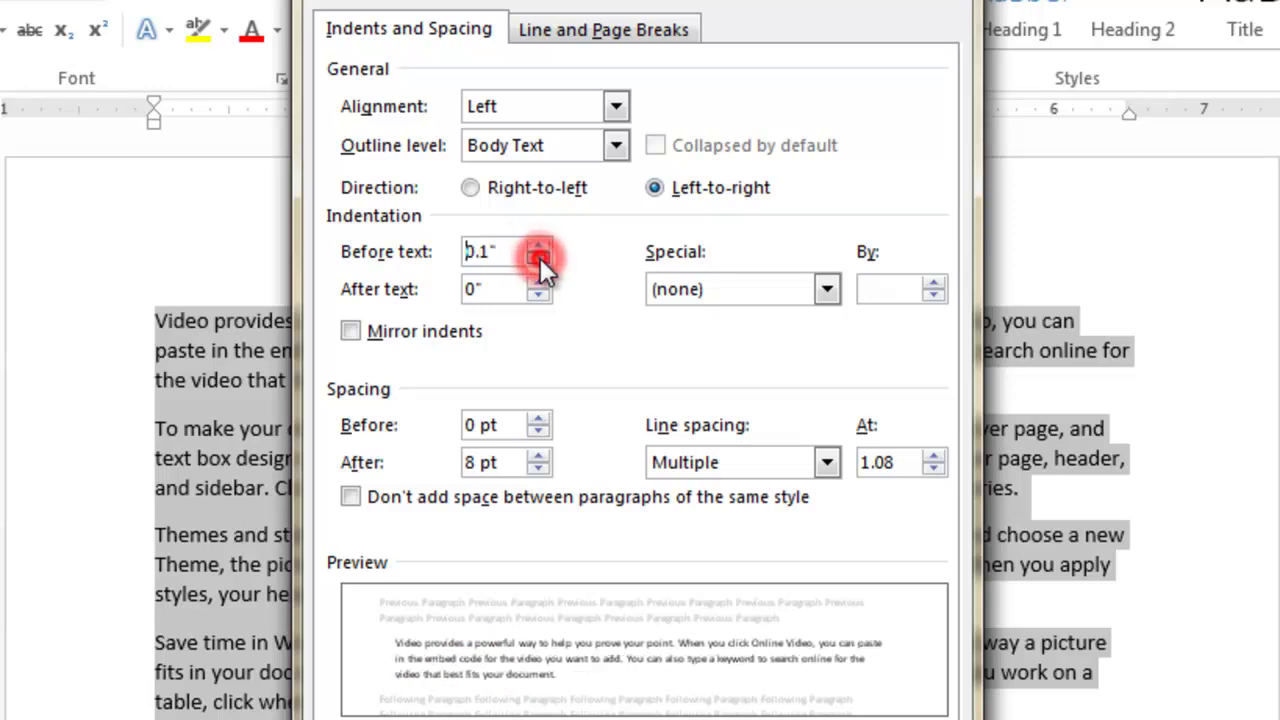
left_click(539, 259)
left_click(539, 259)
left_click(539, 259)
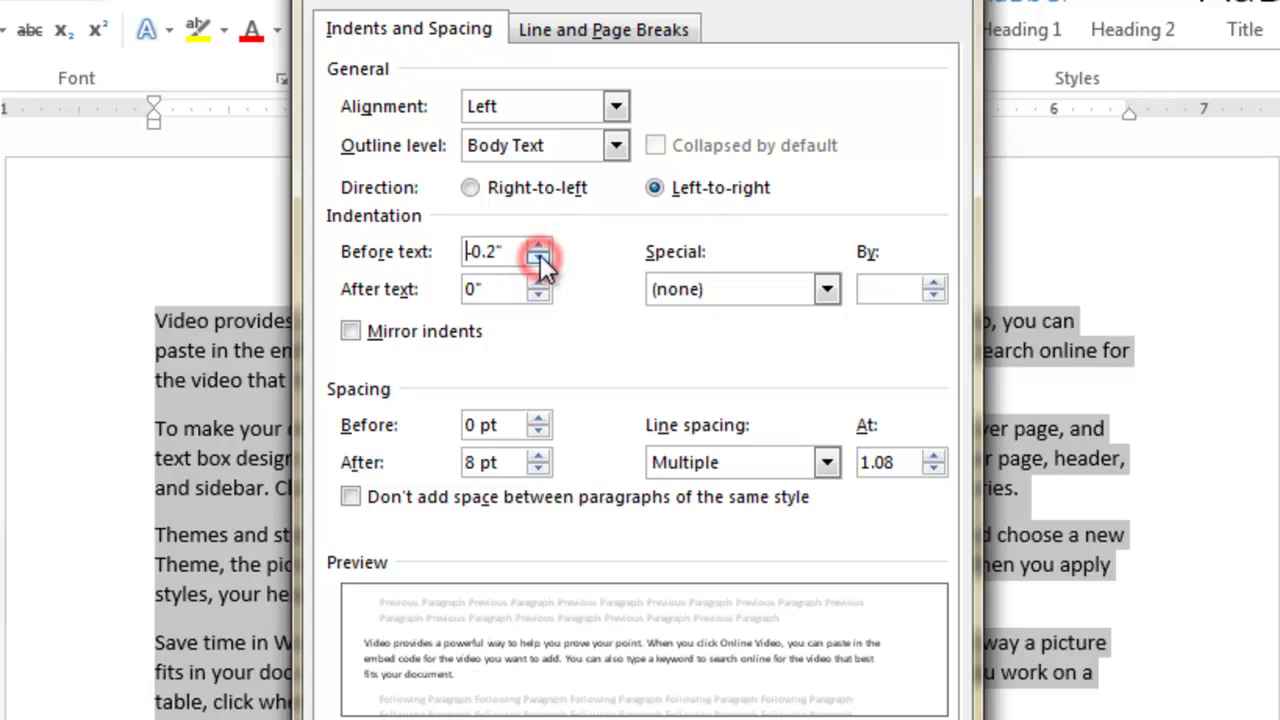
left_click(538, 246)
left_click(538, 246)
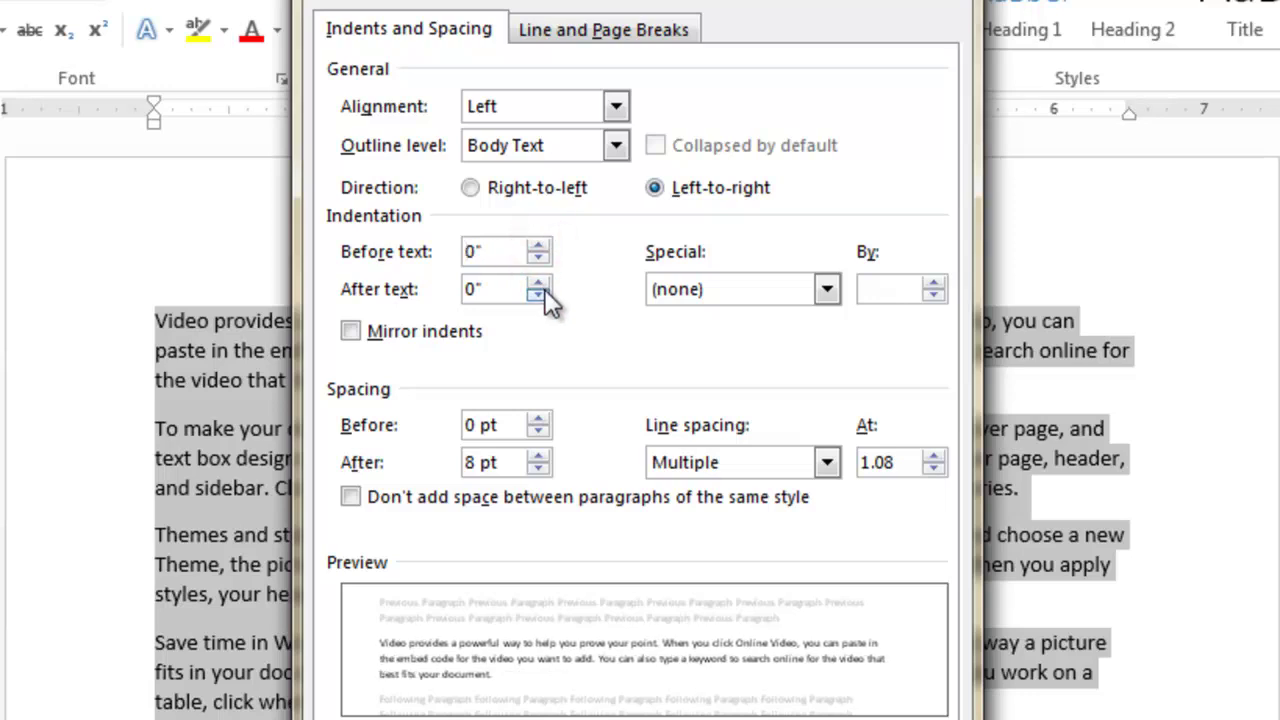
Step: Set the After text (right) indent to 1.6" and apply it to the paragraphs
left_click(540, 283)
left_click(540, 283)
left_click(540, 283)
left_click(540, 283)
left_click(544, 279)
left_click(544, 279)
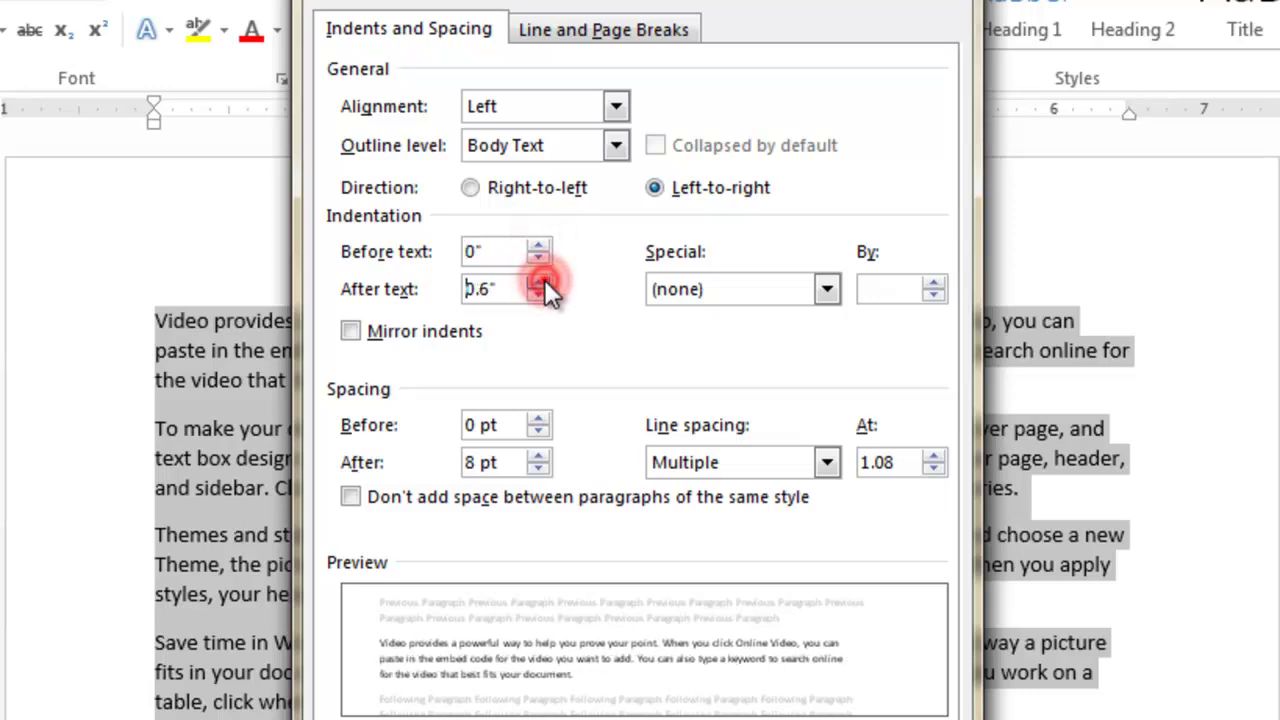
left_click(544, 279)
left_click(544, 279)
left_click(544, 279)
left_click(544, 279)
left_click(544, 279)
left_click(544, 279)
left_click(544, 279)
left_click(544, 279)
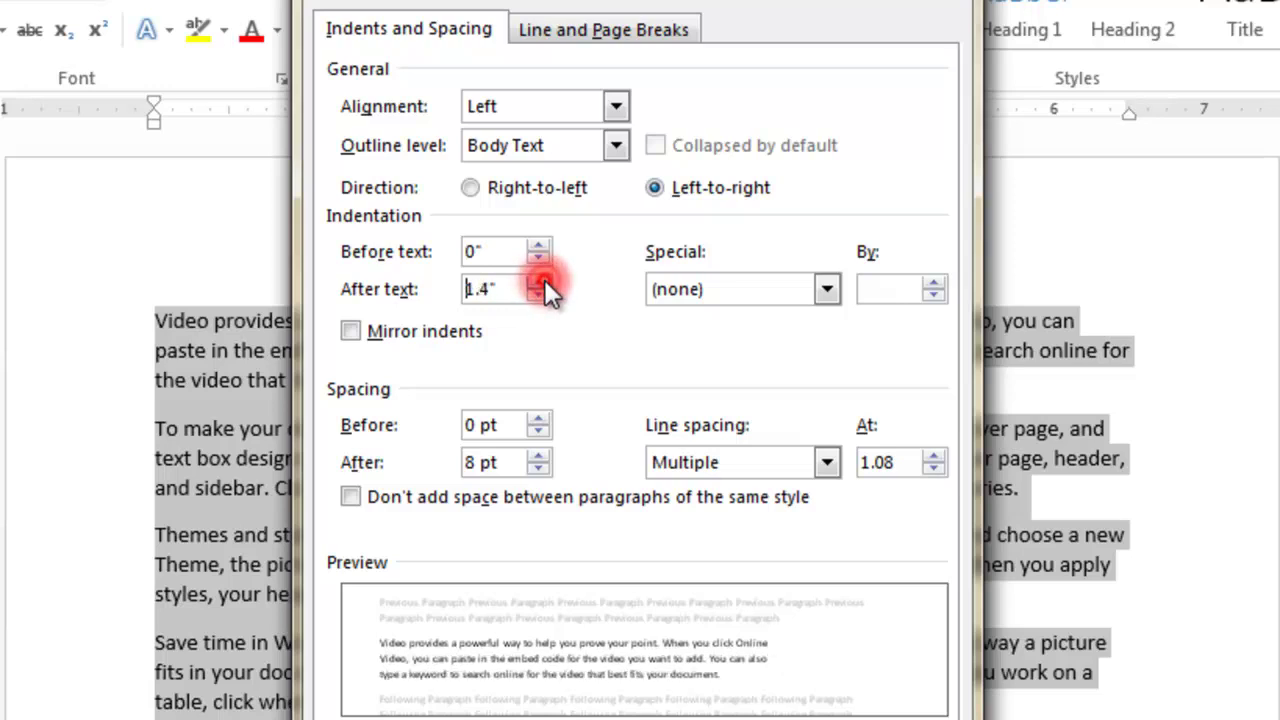
left_click(544, 279)
left_click(544, 279)
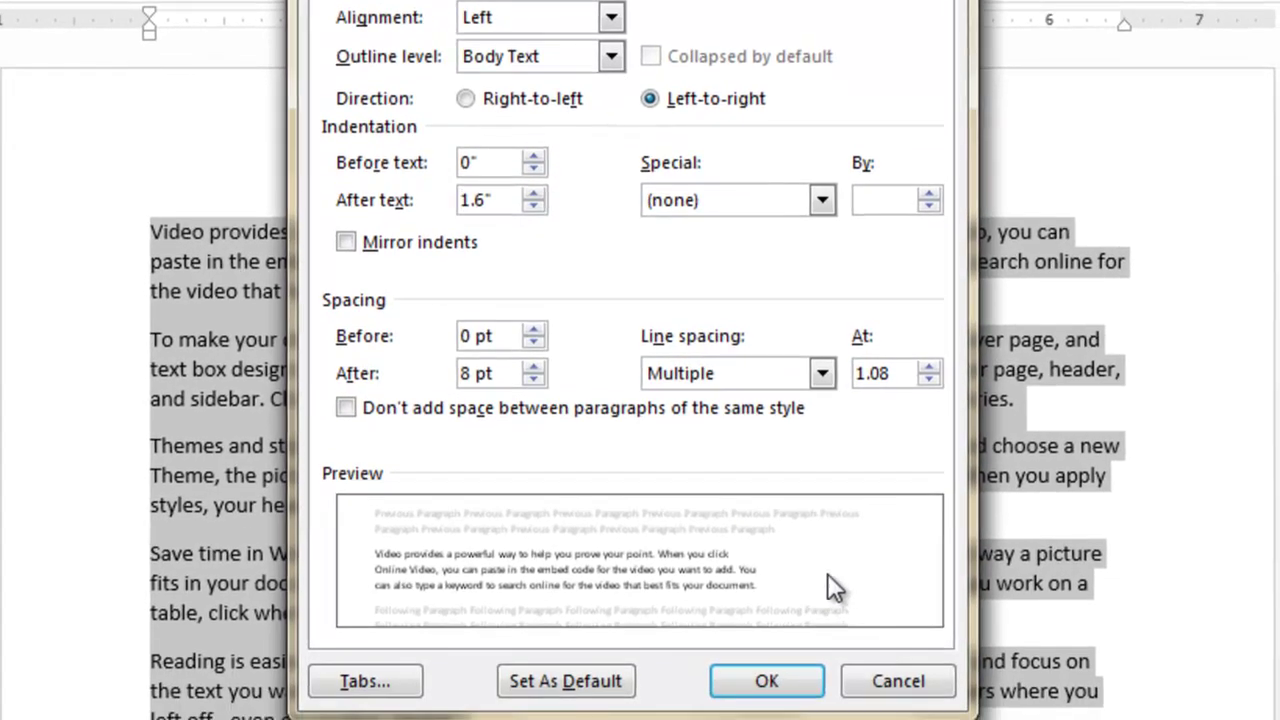
left_click(762, 680)
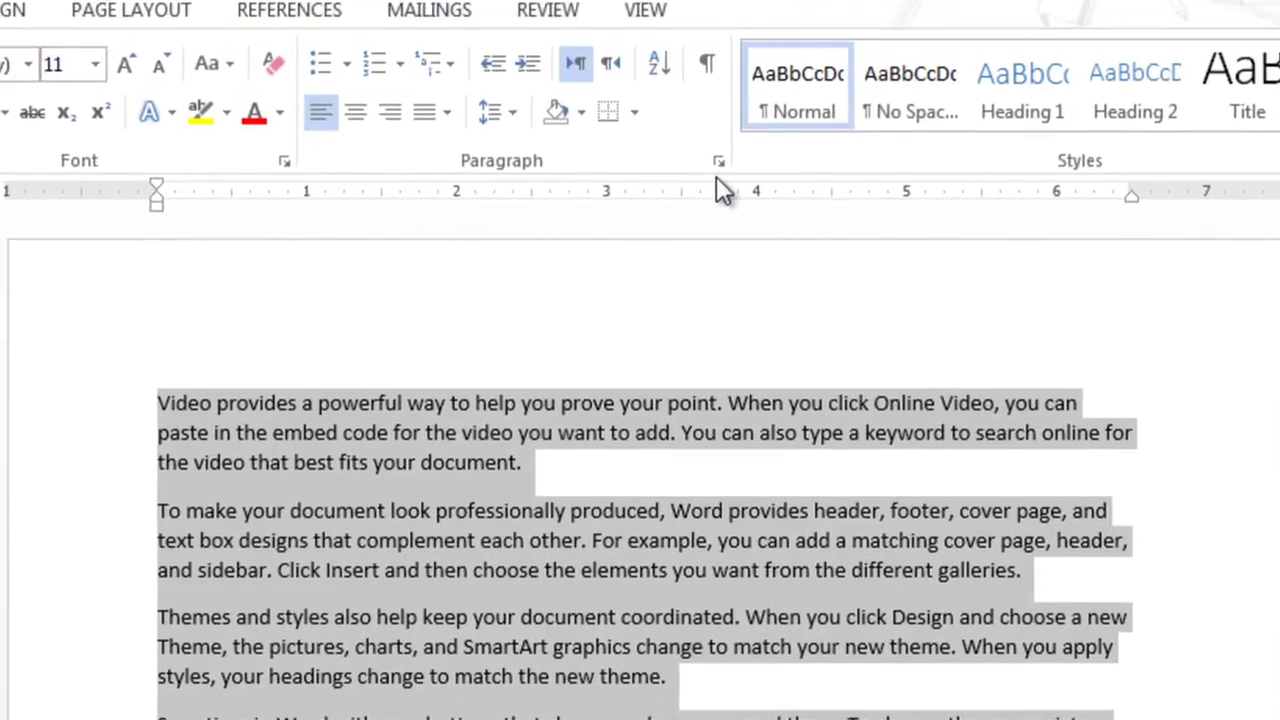
left_click(717, 214)
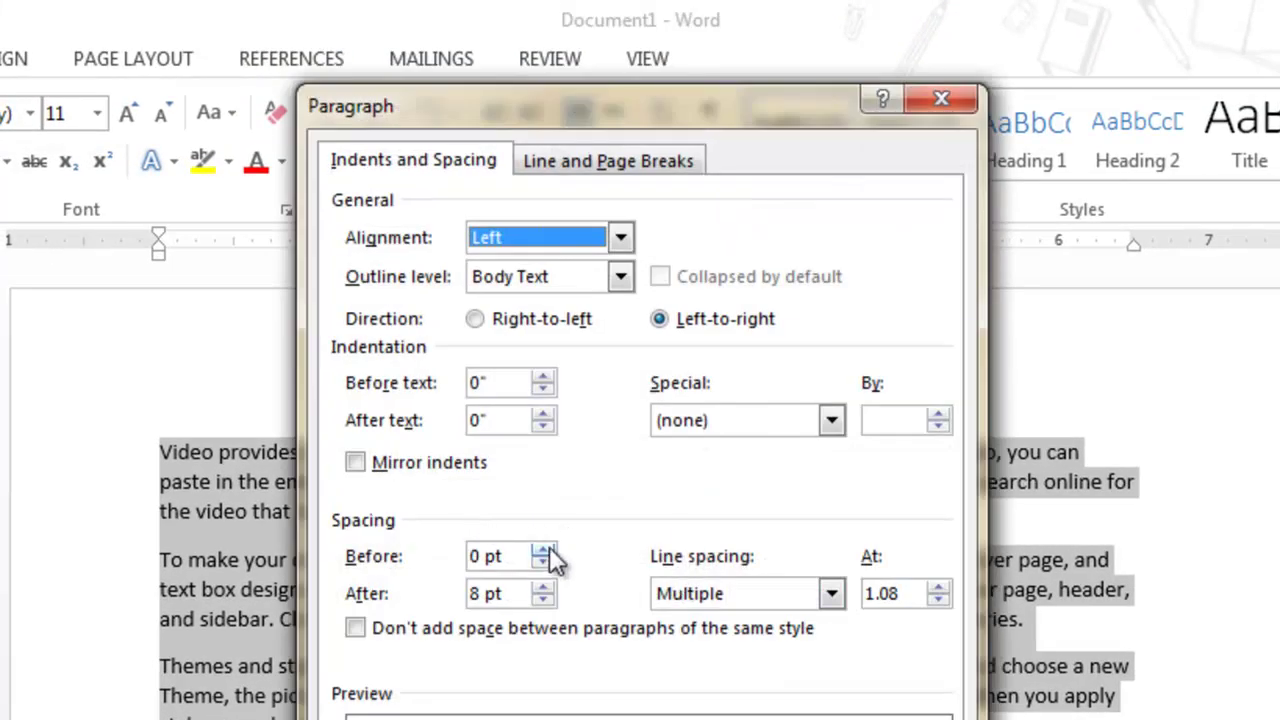
left_click(542, 551)
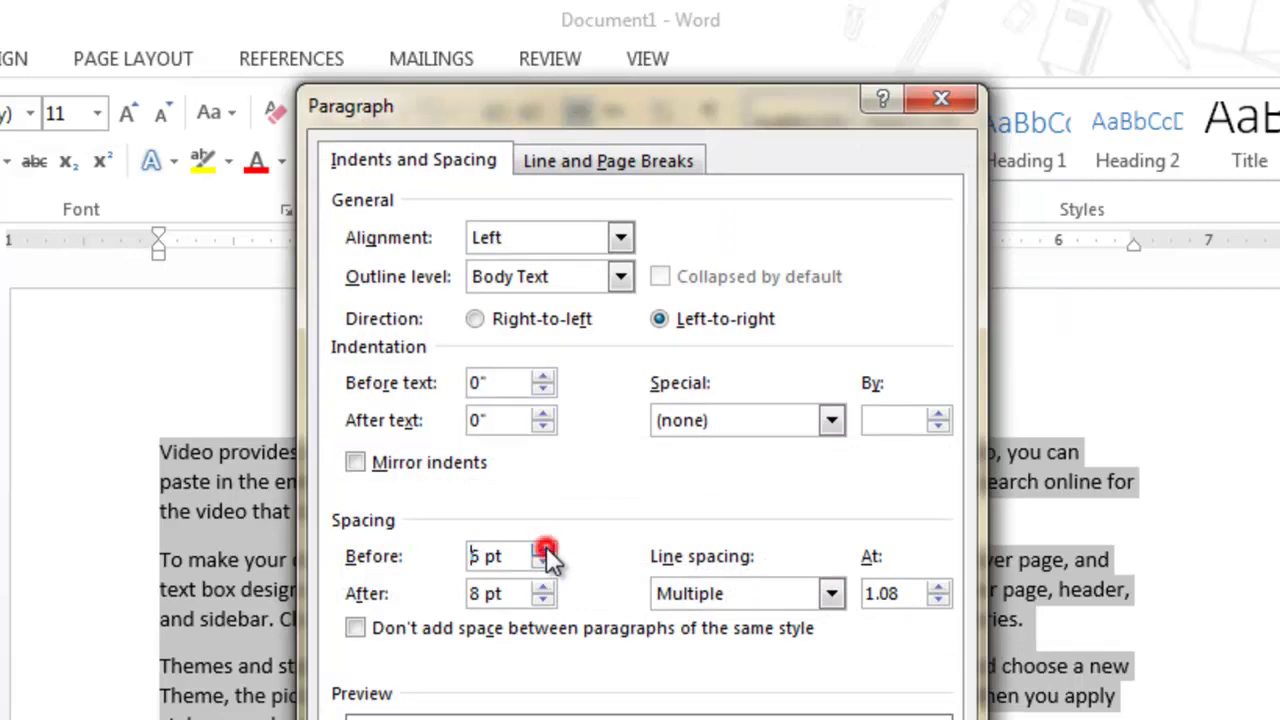
left_click(542, 551)
left_click(542, 551)
left_click(542, 551)
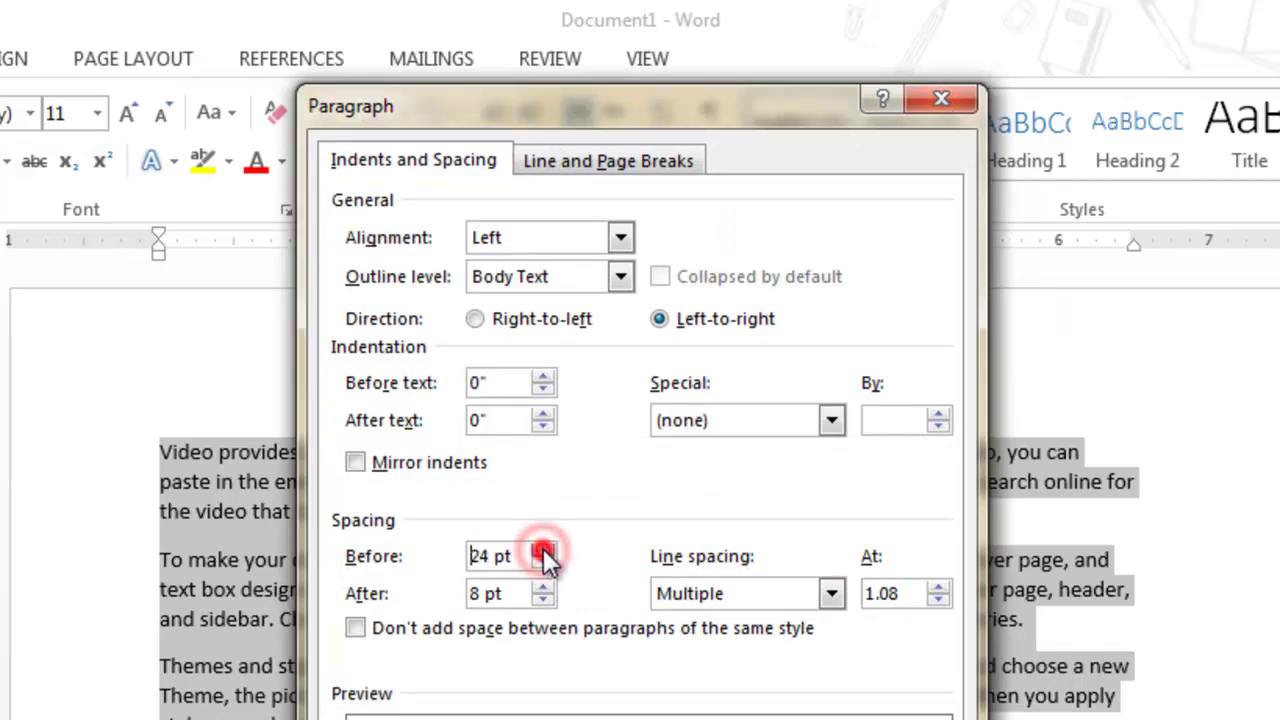
left_click(542, 551)
left_click(542, 551)
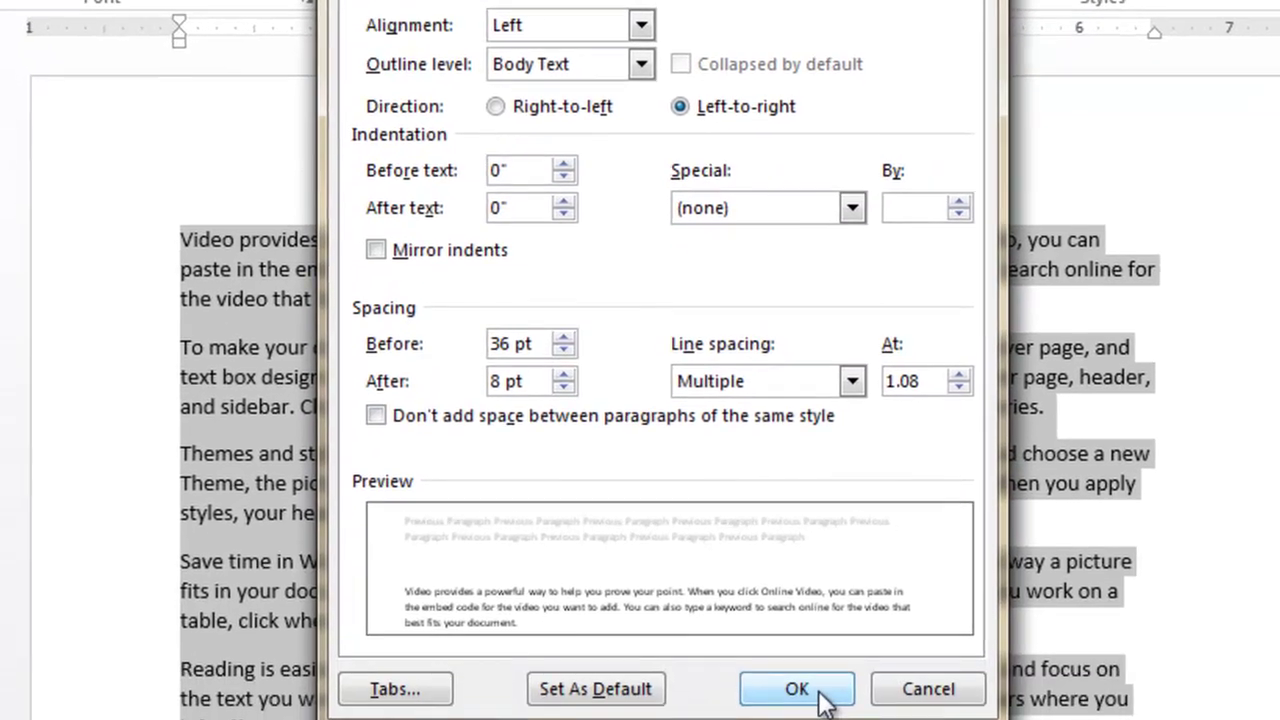
left_click(797, 689)
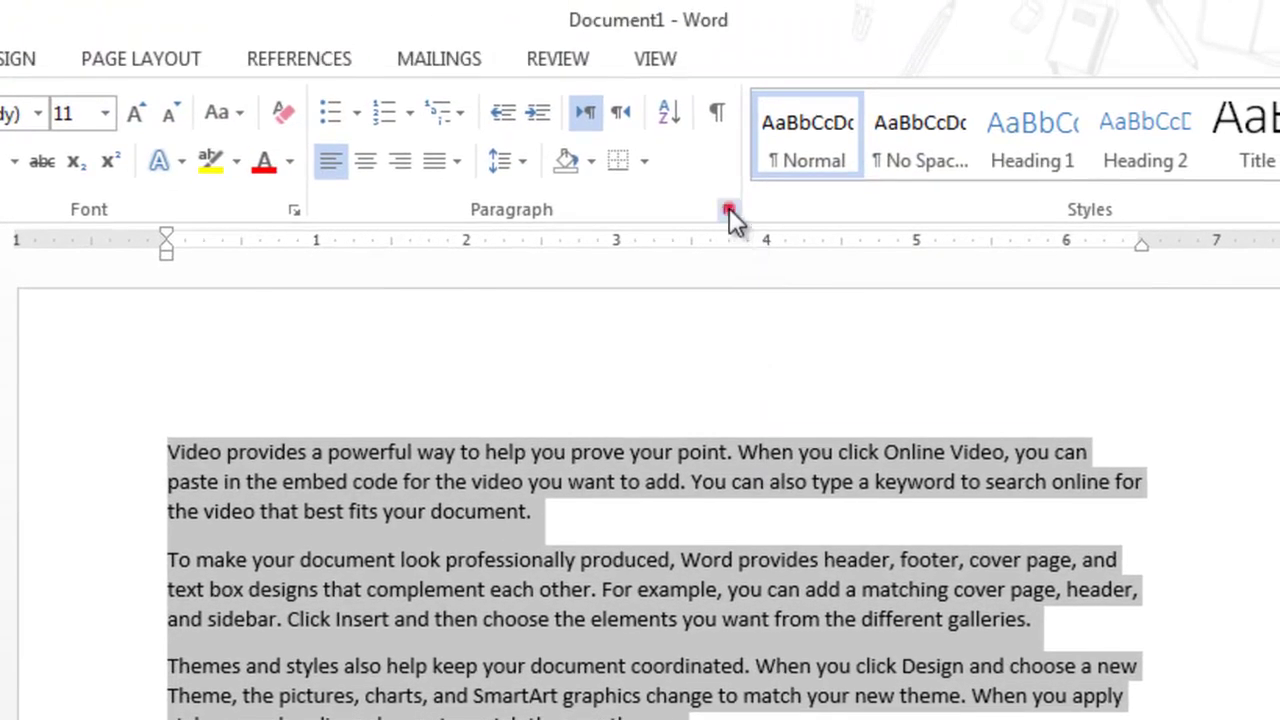
Step: Set the sample paragraphs' line spacing to Double in the Paragraph dialog
left_click(729, 209)
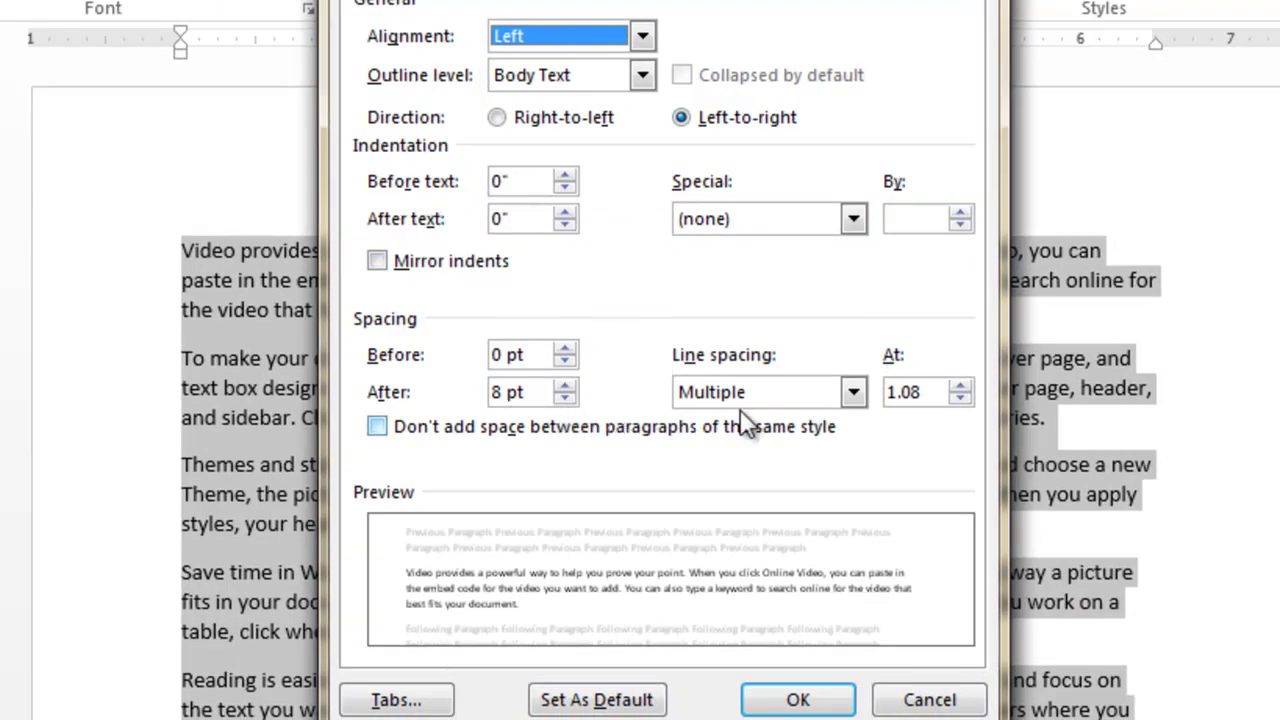
left_click(853, 392)
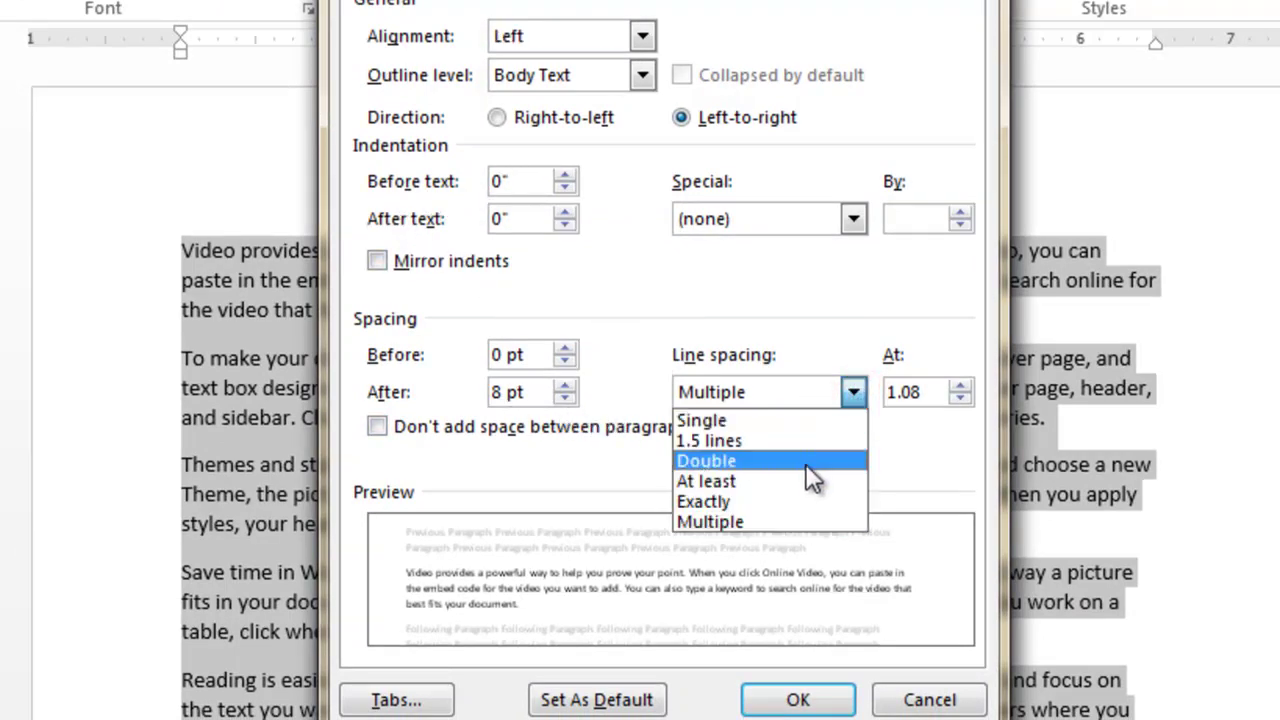
left_click(748, 461)
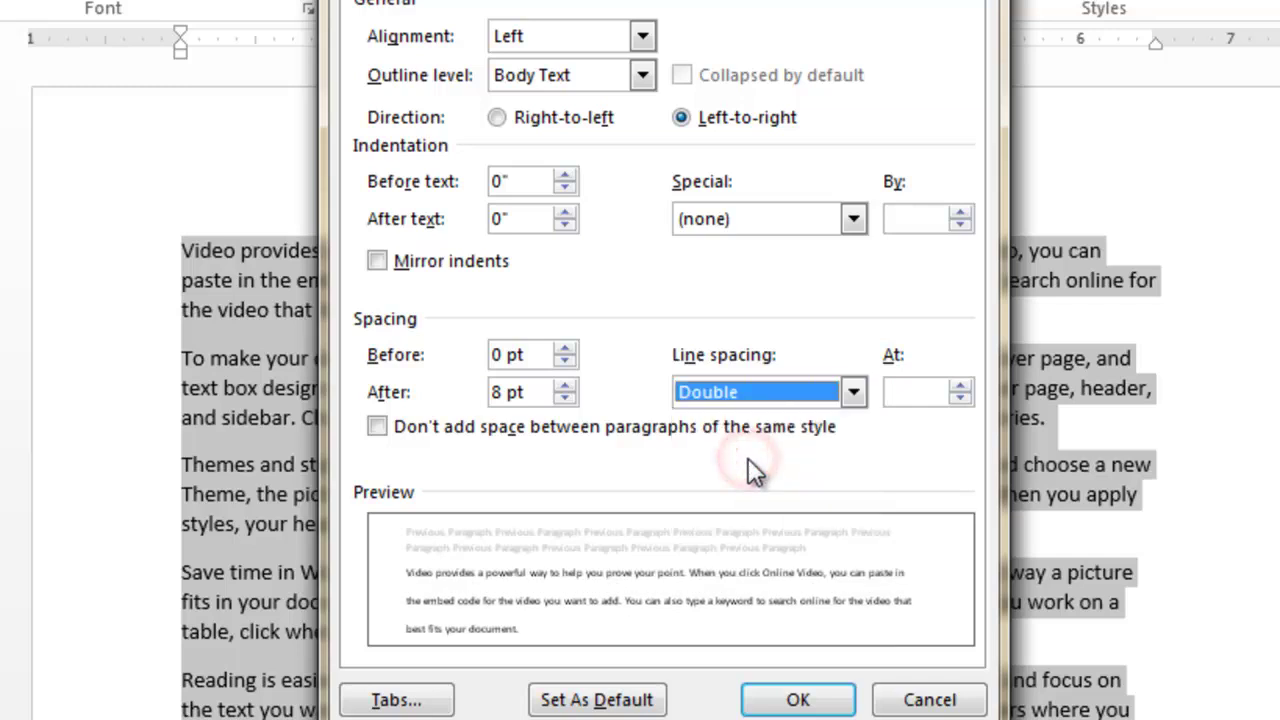
left_click(777, 697)
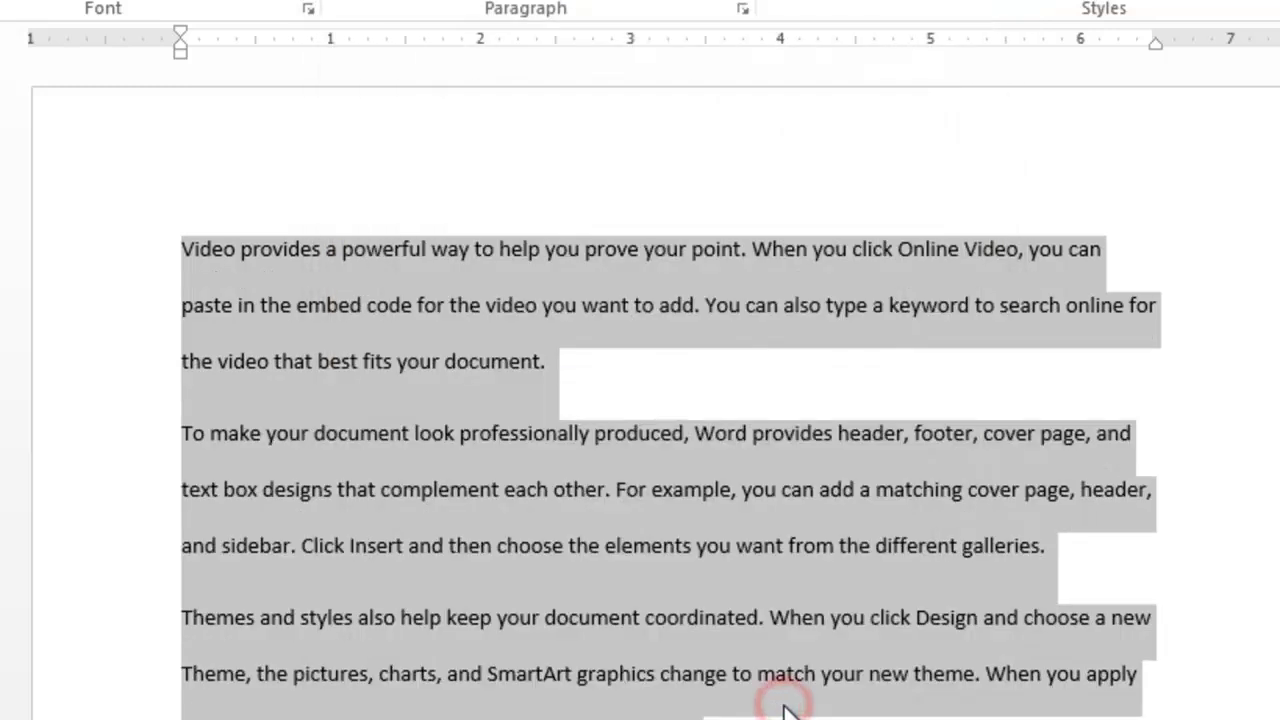
Step: Check the Line Spacing dropdown choices, then bring the Paragraph settings back up
mouse_move(501, 504)
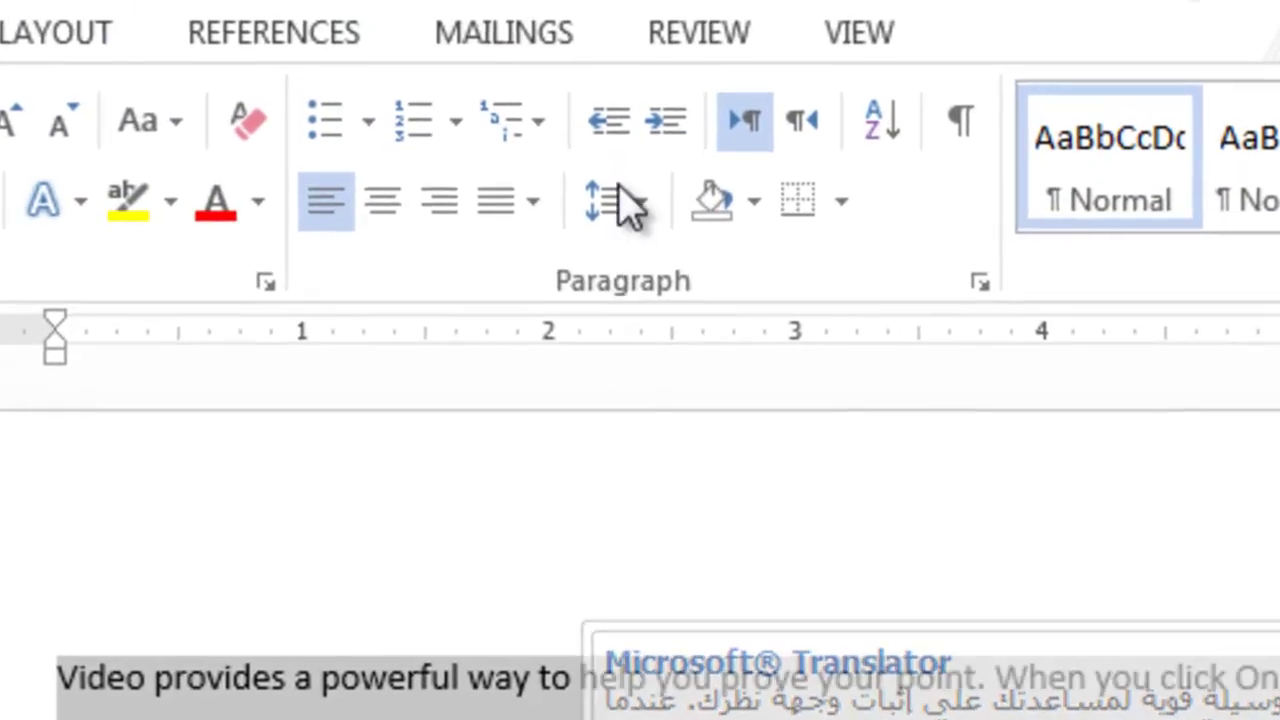
left_click(538, 0)
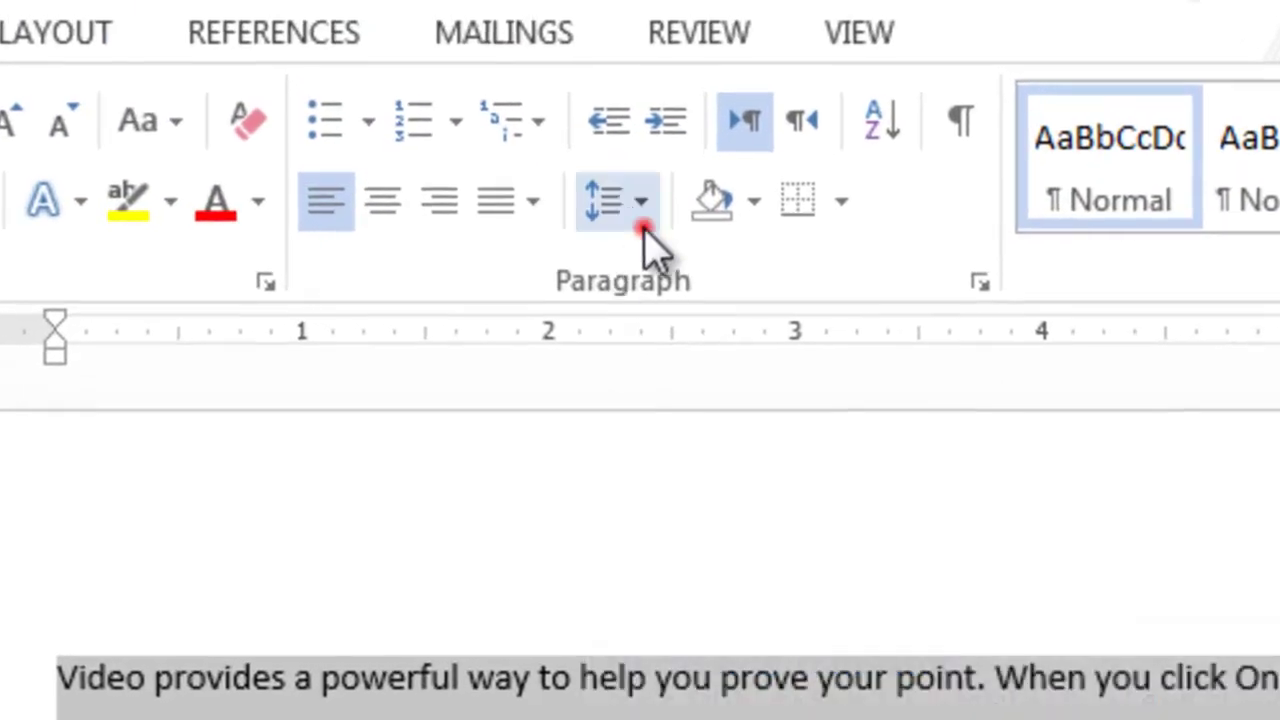
left_click(505, 284)
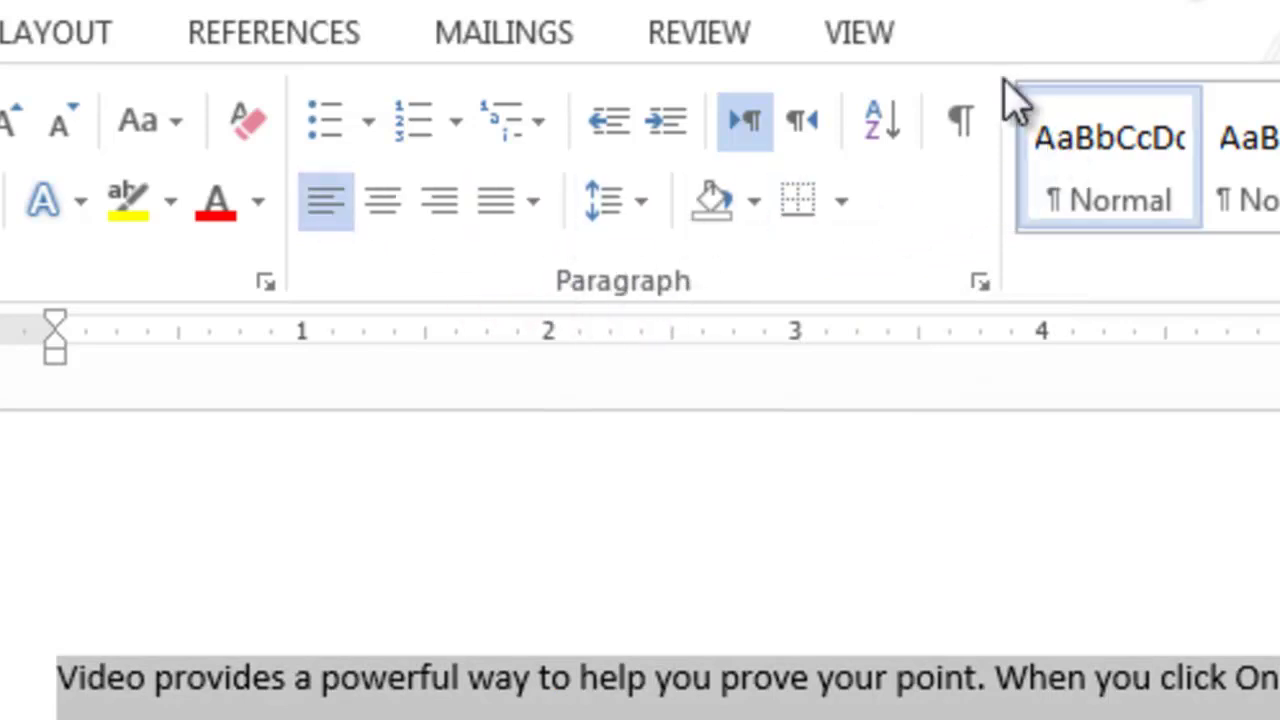
left_click(978, 280)
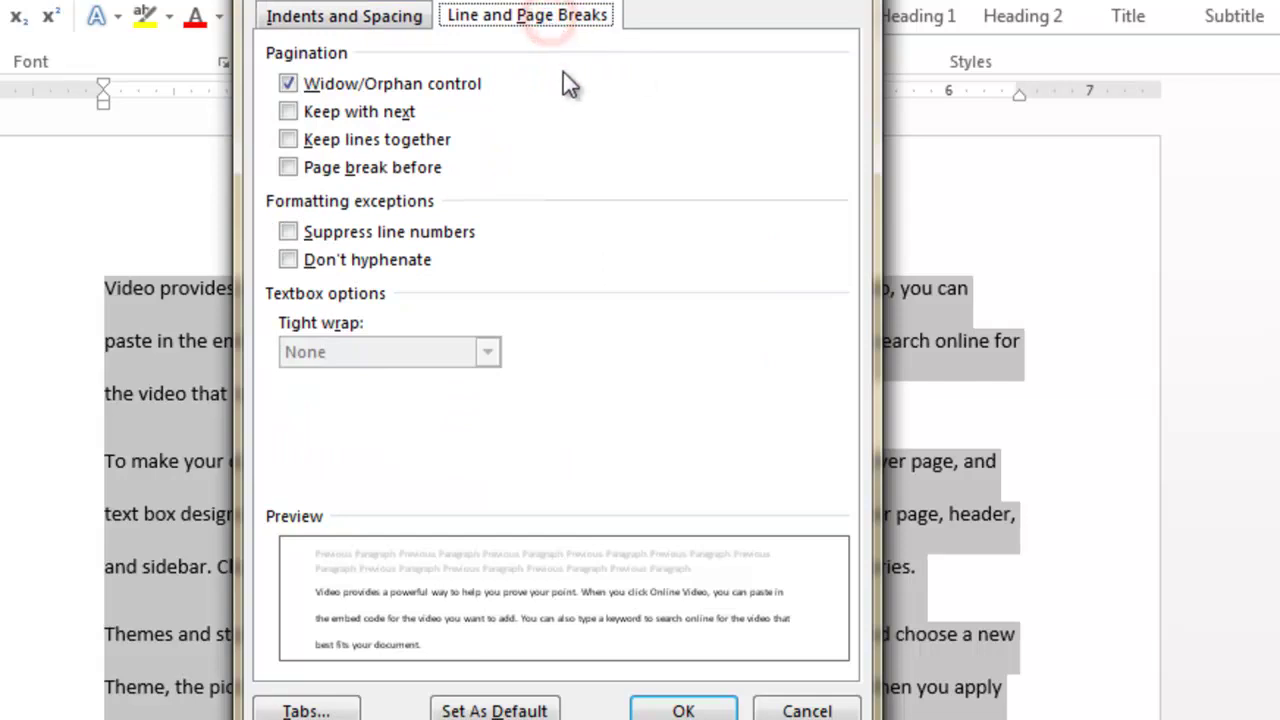
Step: Close the Tabs dialog without changes and delete the selected sample paragraphs
left_click(345, 21)
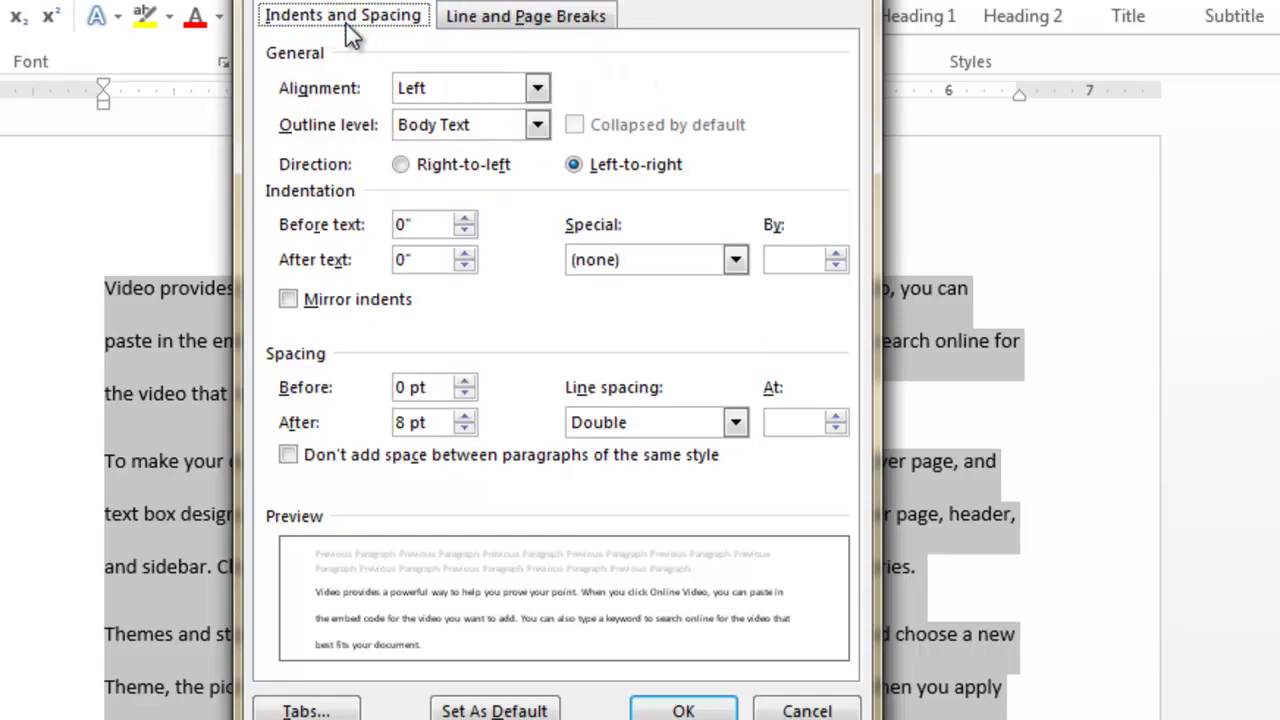
left_click(305, 709)
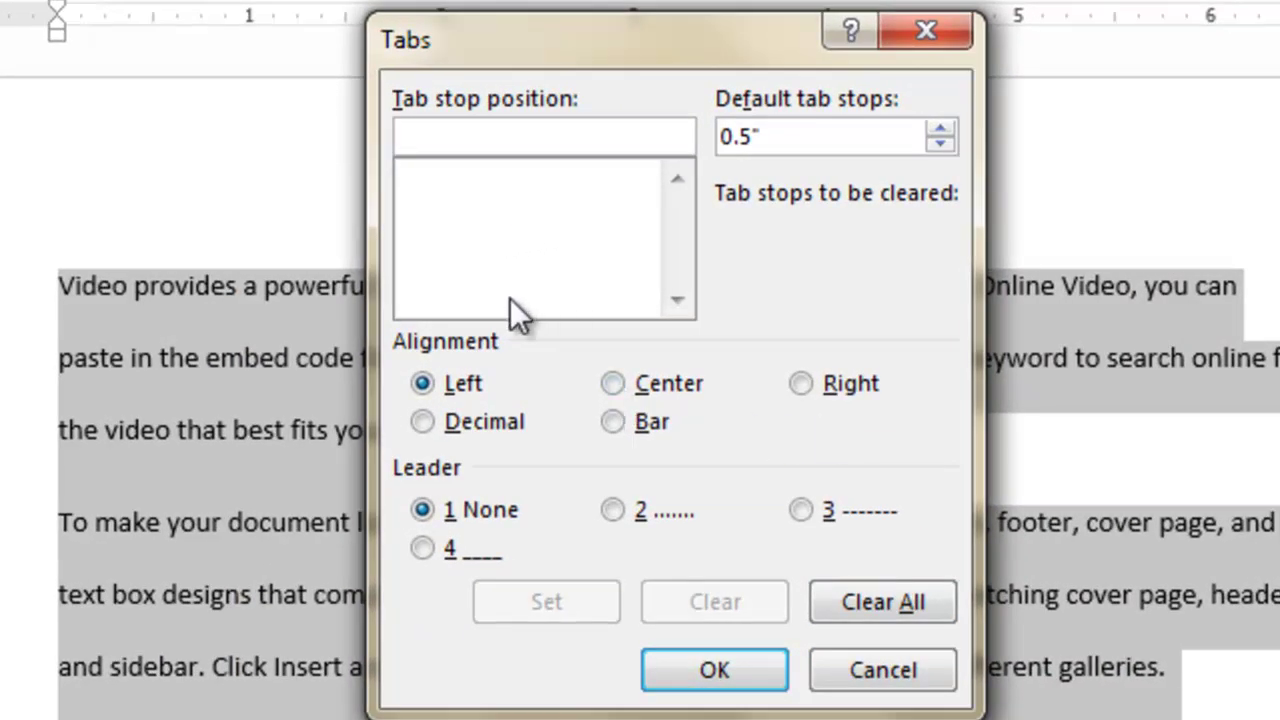
left_click(894, 676)
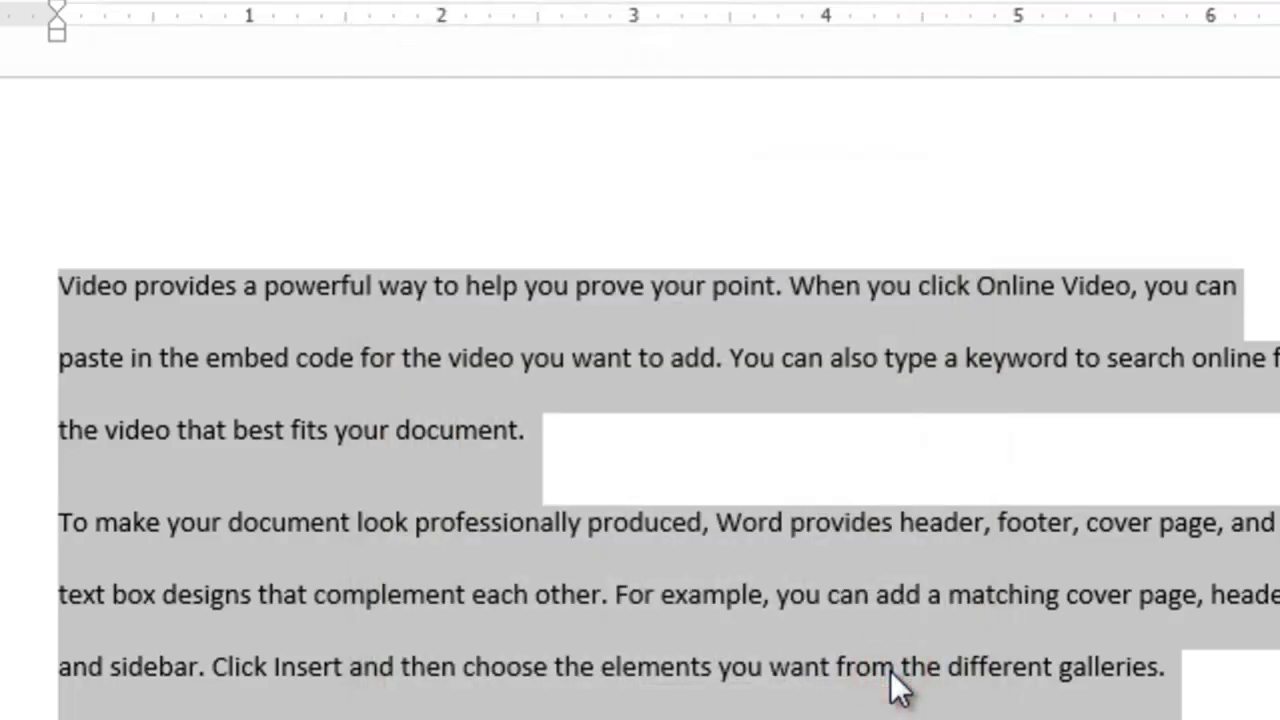
key("Delete")
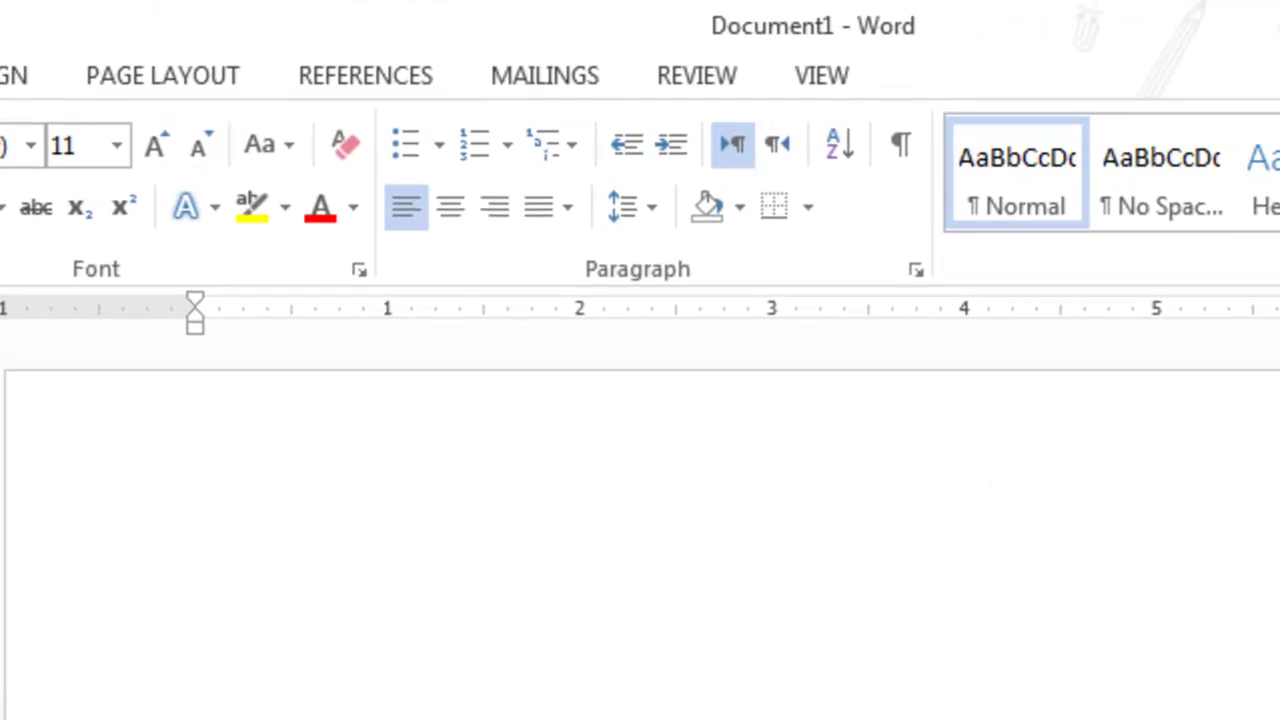
Step: Type Milk, Eggs and Meat on three separate lines, then return to the end of Milk
type("Price")
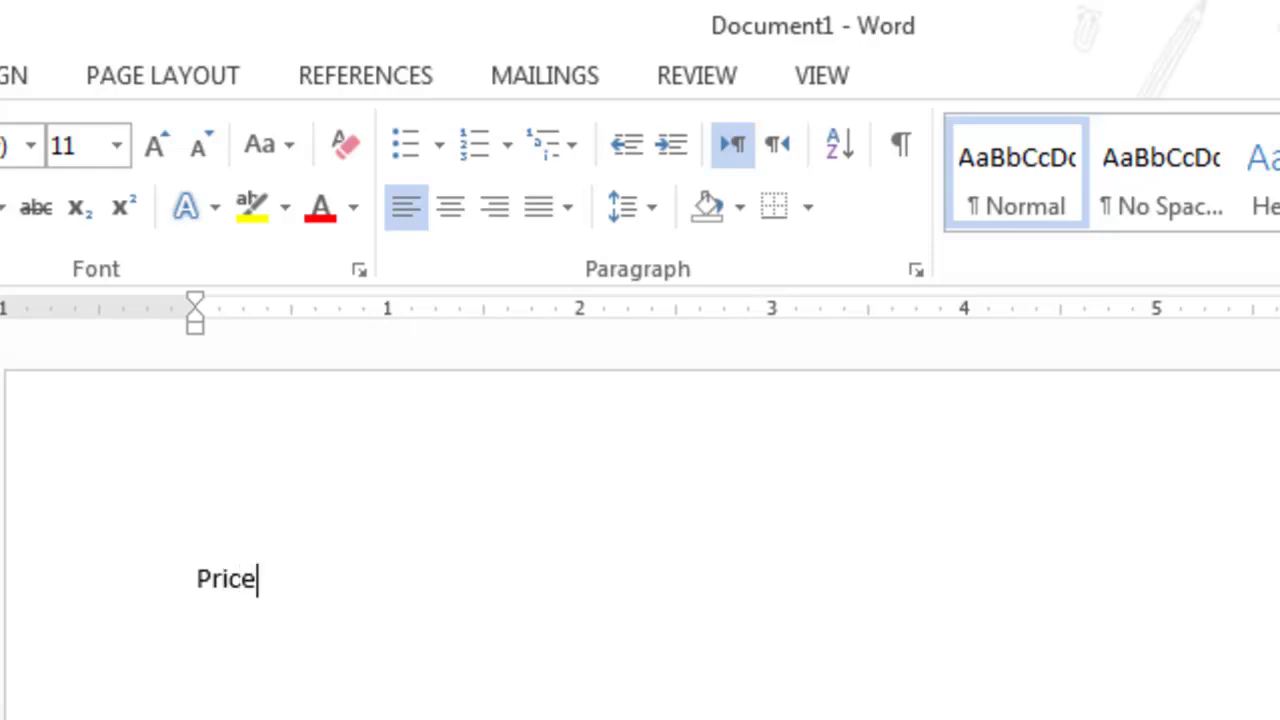
key("BackSpace")
key("BackSpace")
key("BackSpace")
key("BackSpace")
key("BackSpace")
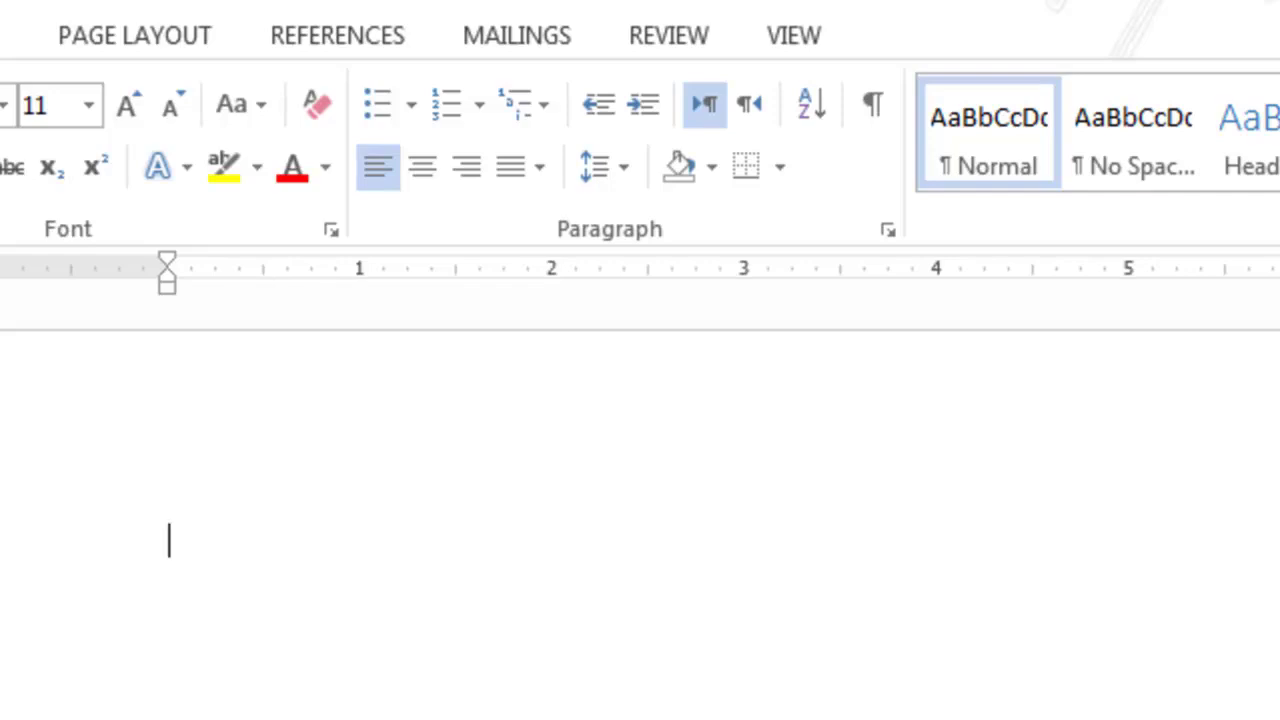
type("Milk")
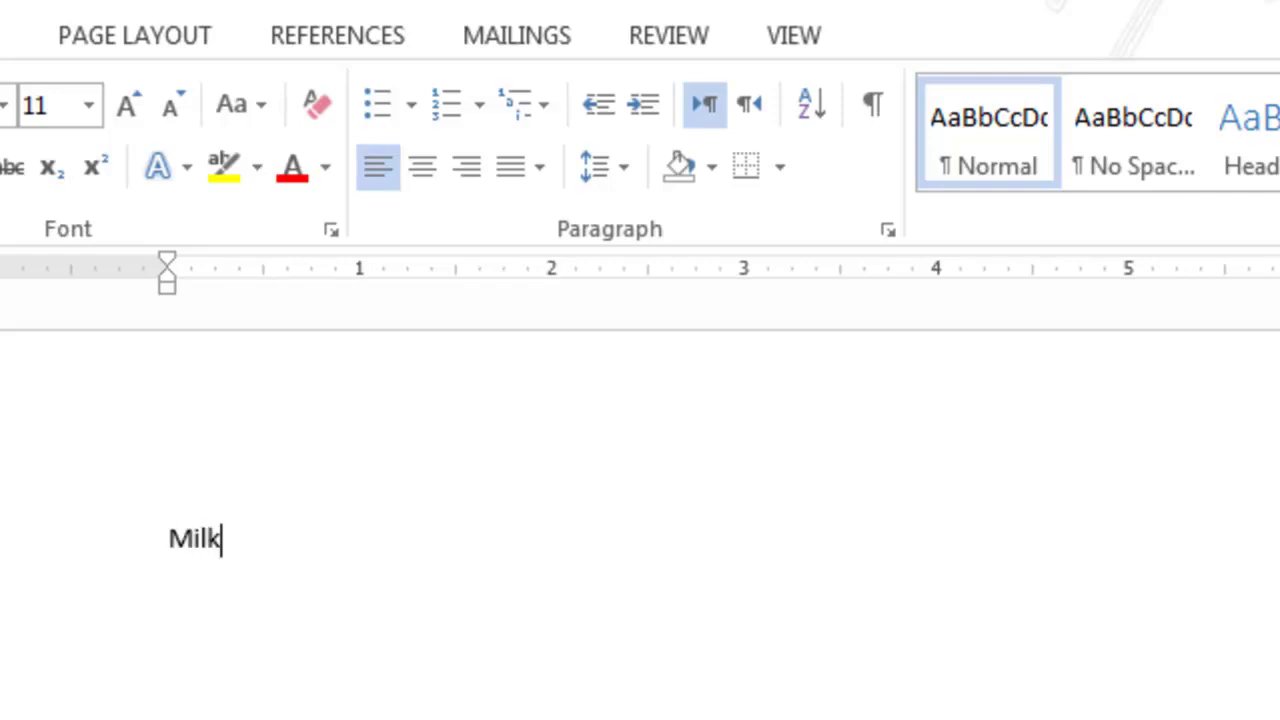
key("Return")
type("Eggs")
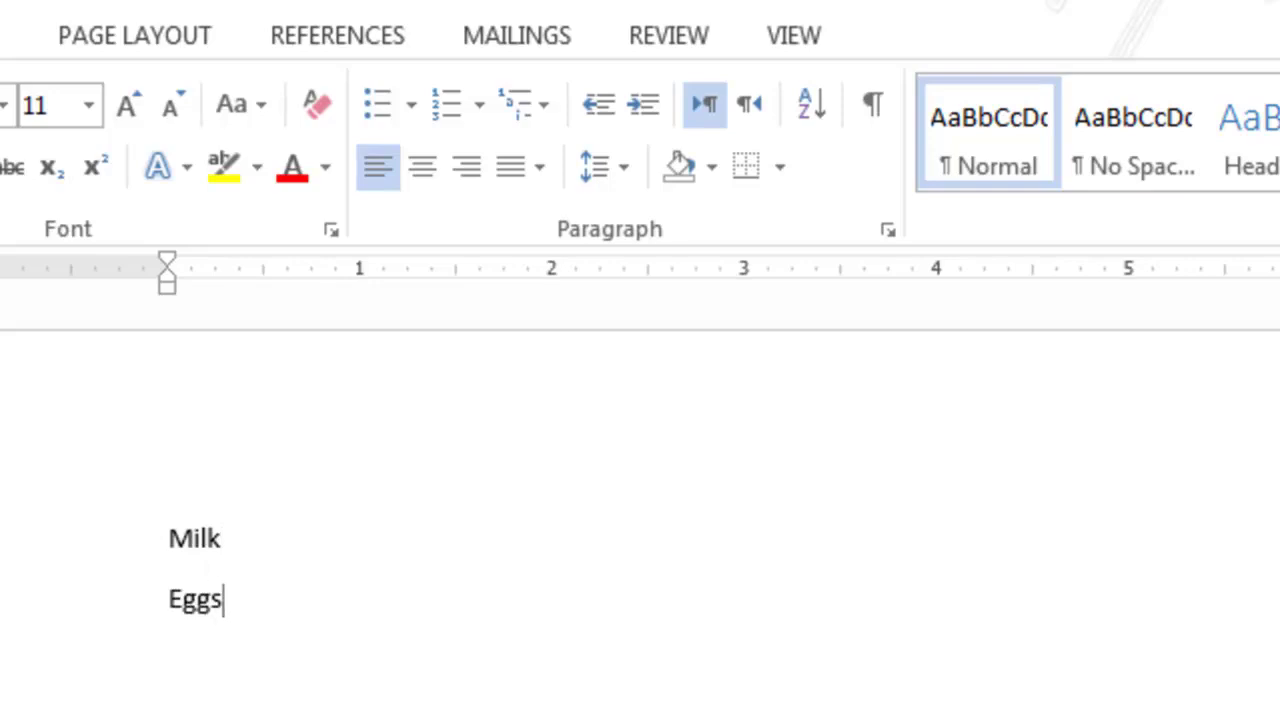
key("Return")
type("Meat")
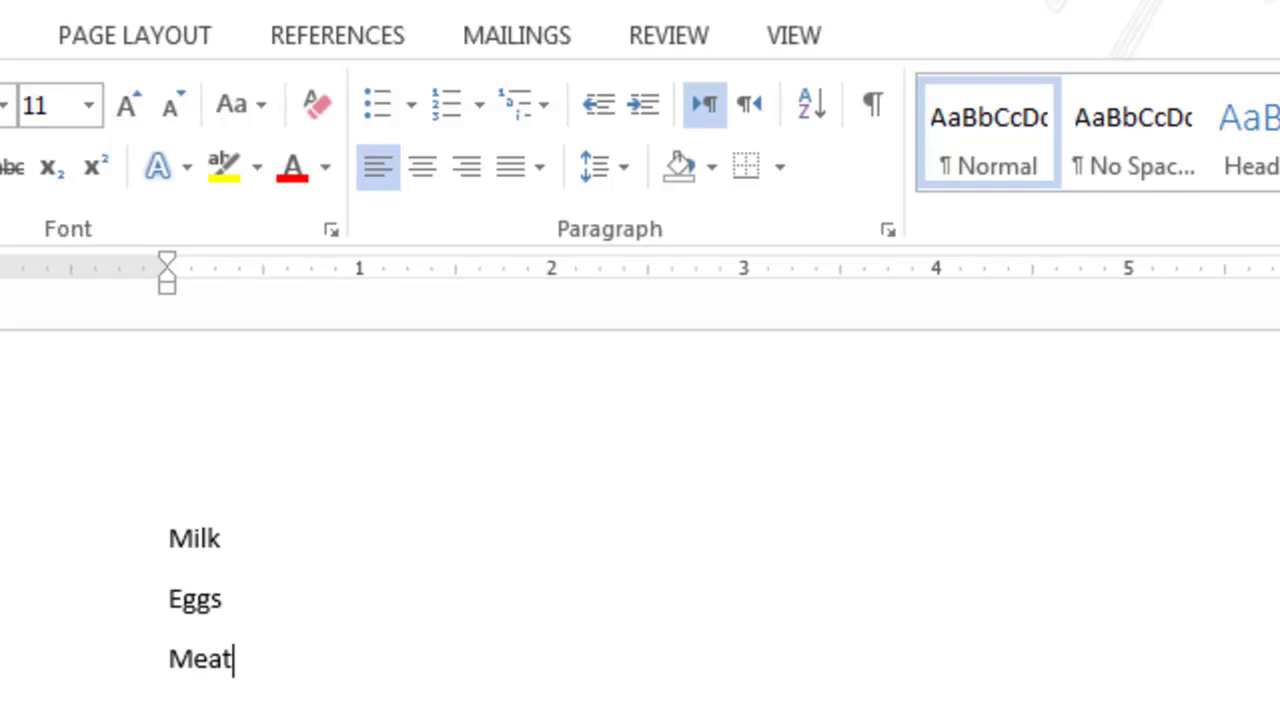
left_click(321, 553)
Step: Add prices $4, $3 and $8 after Milk, Eggs and Meat, removing a stray colon
type("$4")
left_click(224, 599)
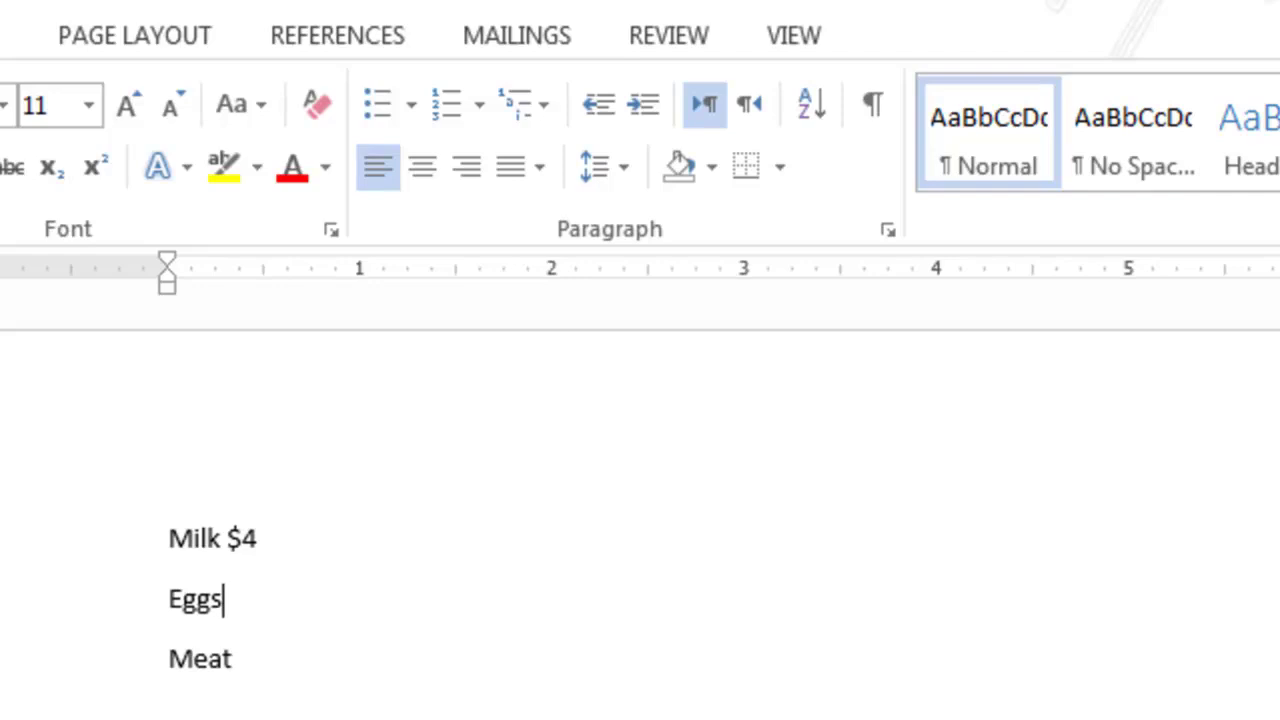
type("$3")
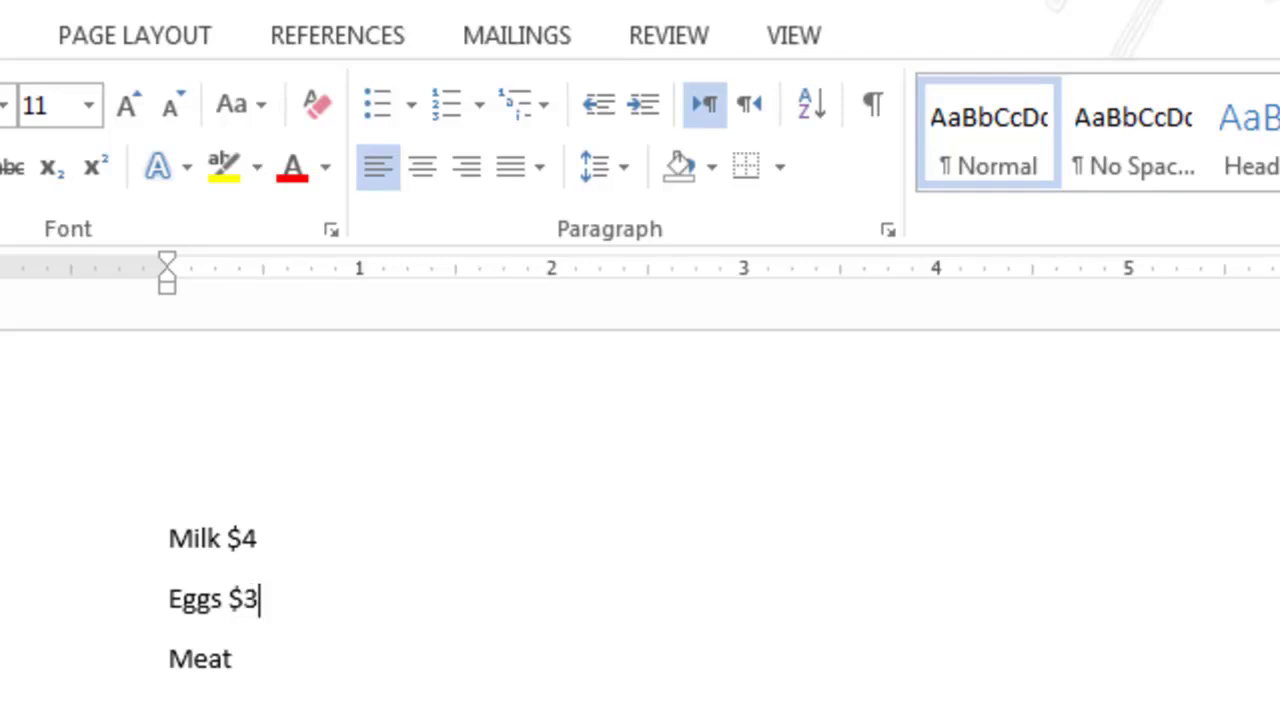
type(":")
key("BackSpace")
left_click(232, 658)
type("$8")
left_click_drag(291, 655, 165, 563)
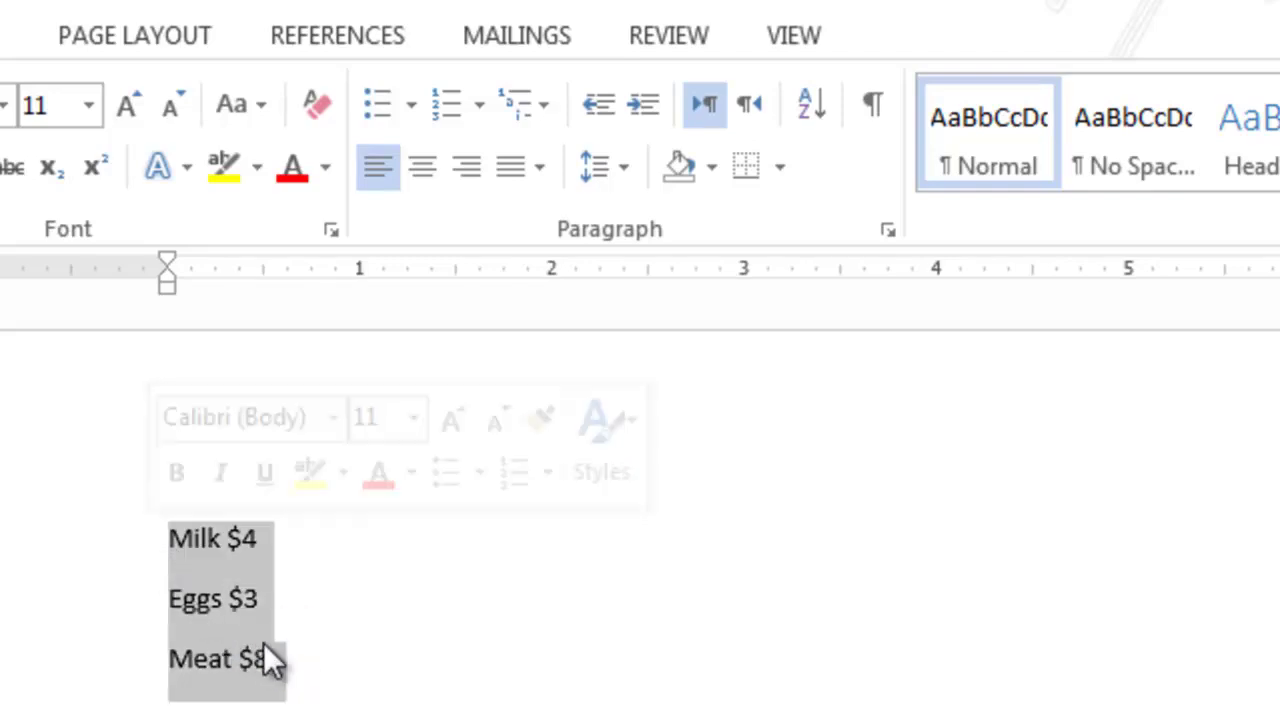
left_click(237, 618)
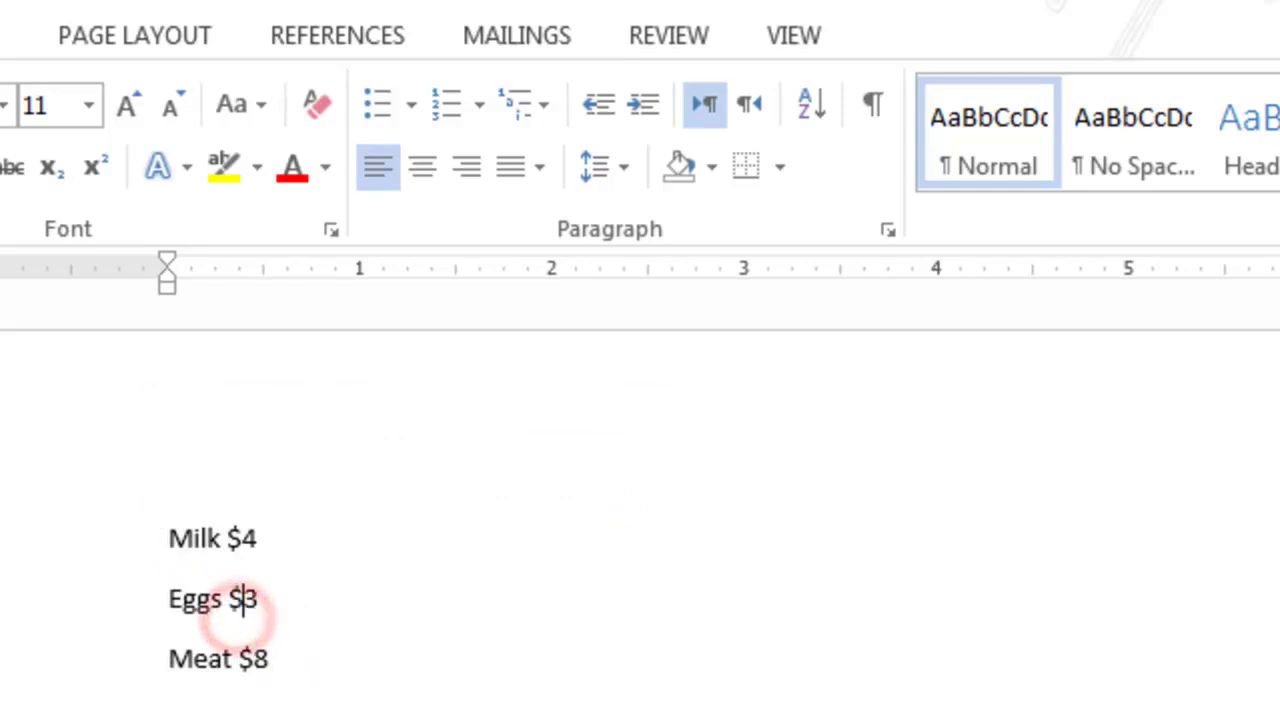
Step: Show formatting marks and insert a tab before each price ($4, $3, $8)
left_click(870, 102)
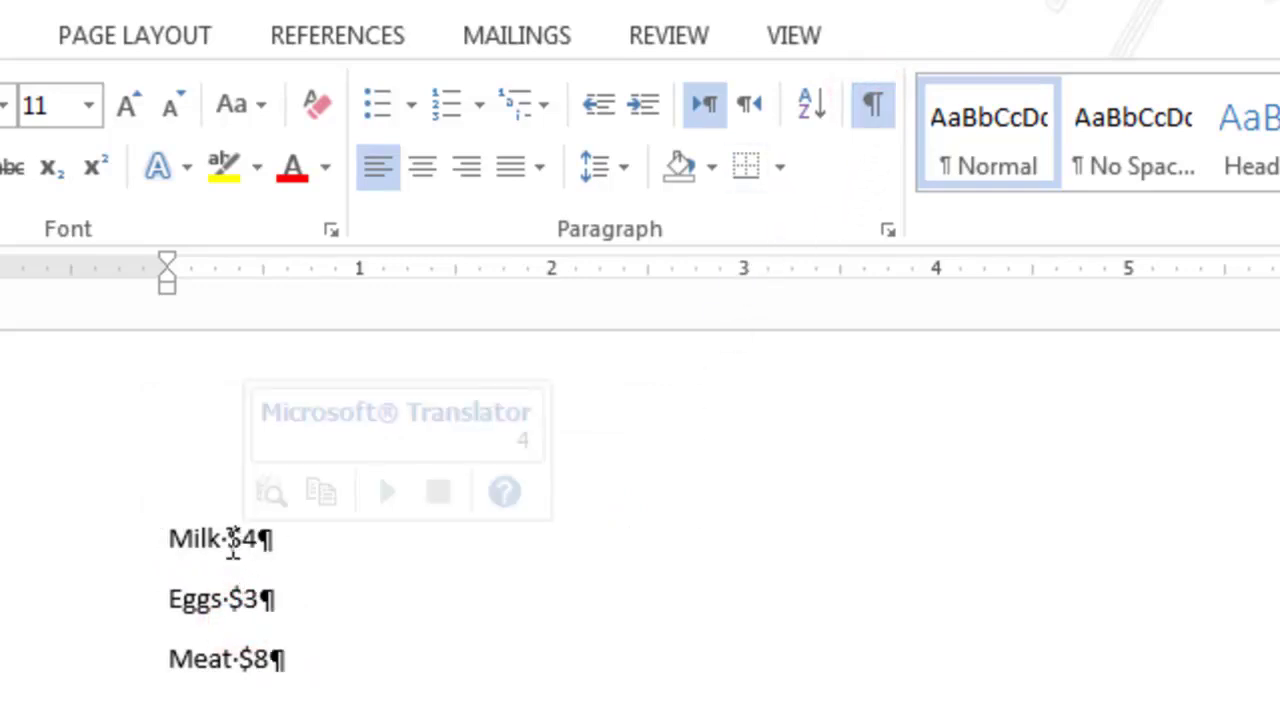
left_click(224, 538)
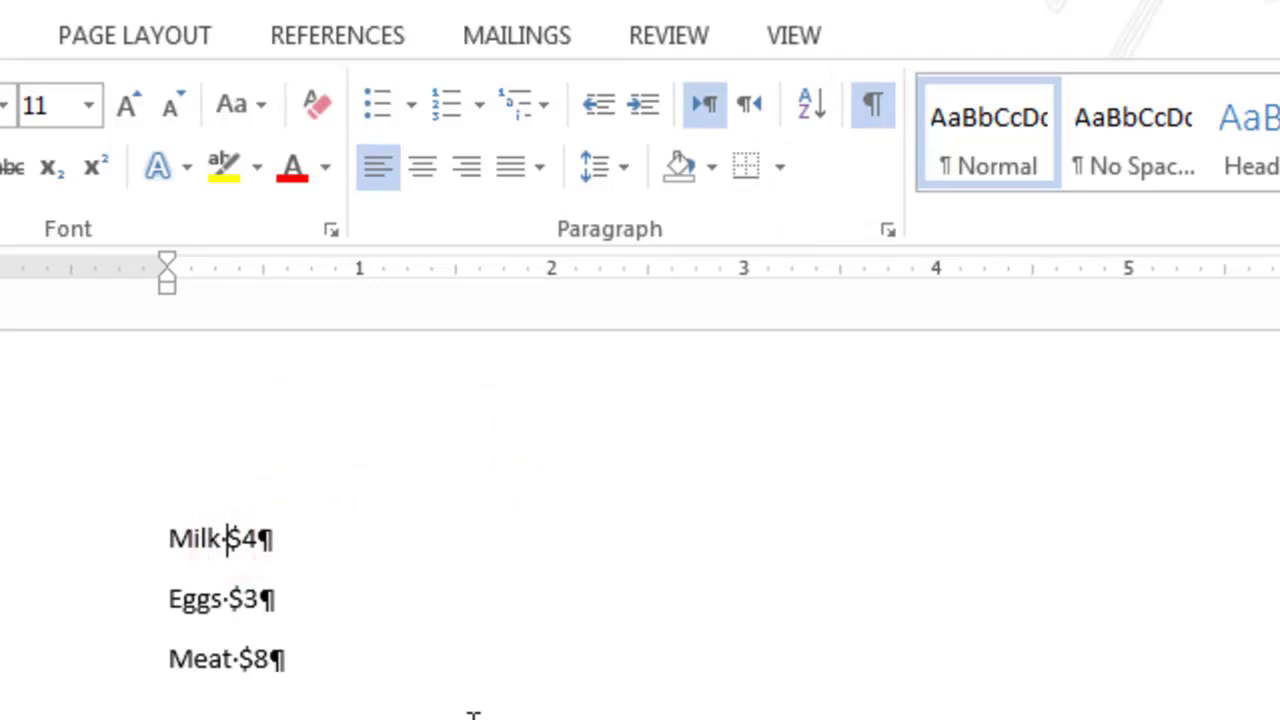
key("Tab")
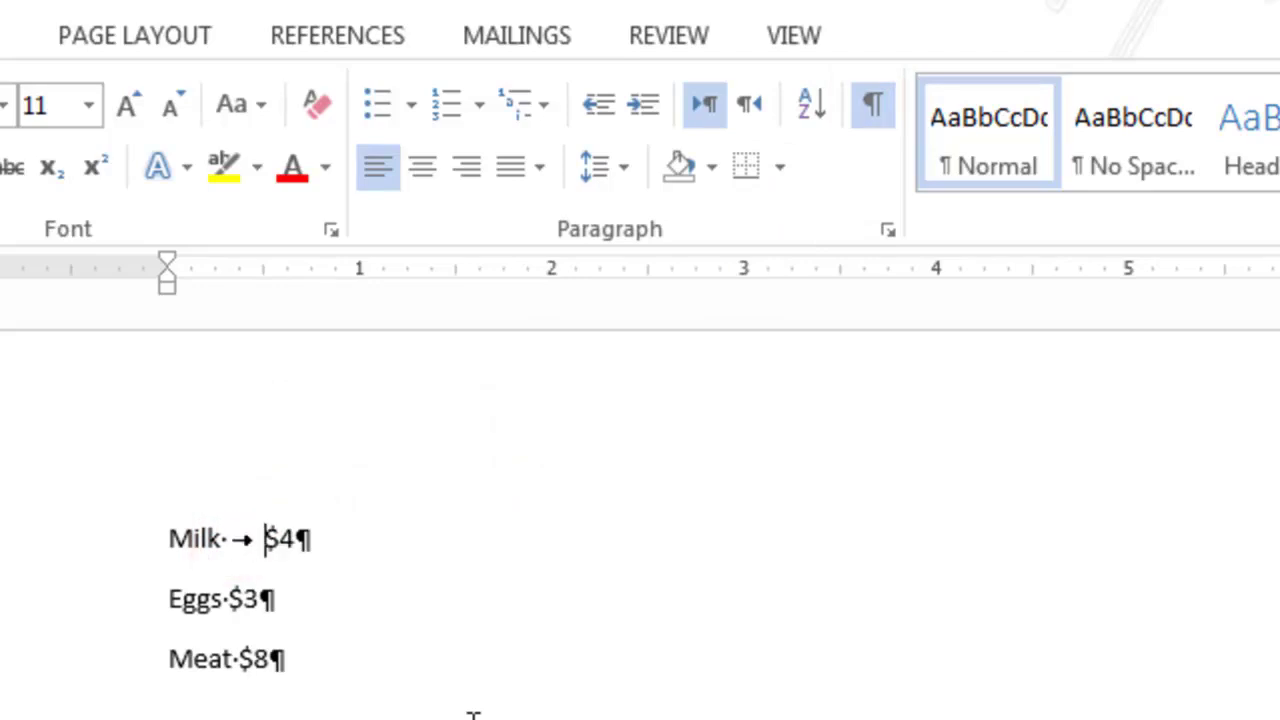
left_click(233, 598)
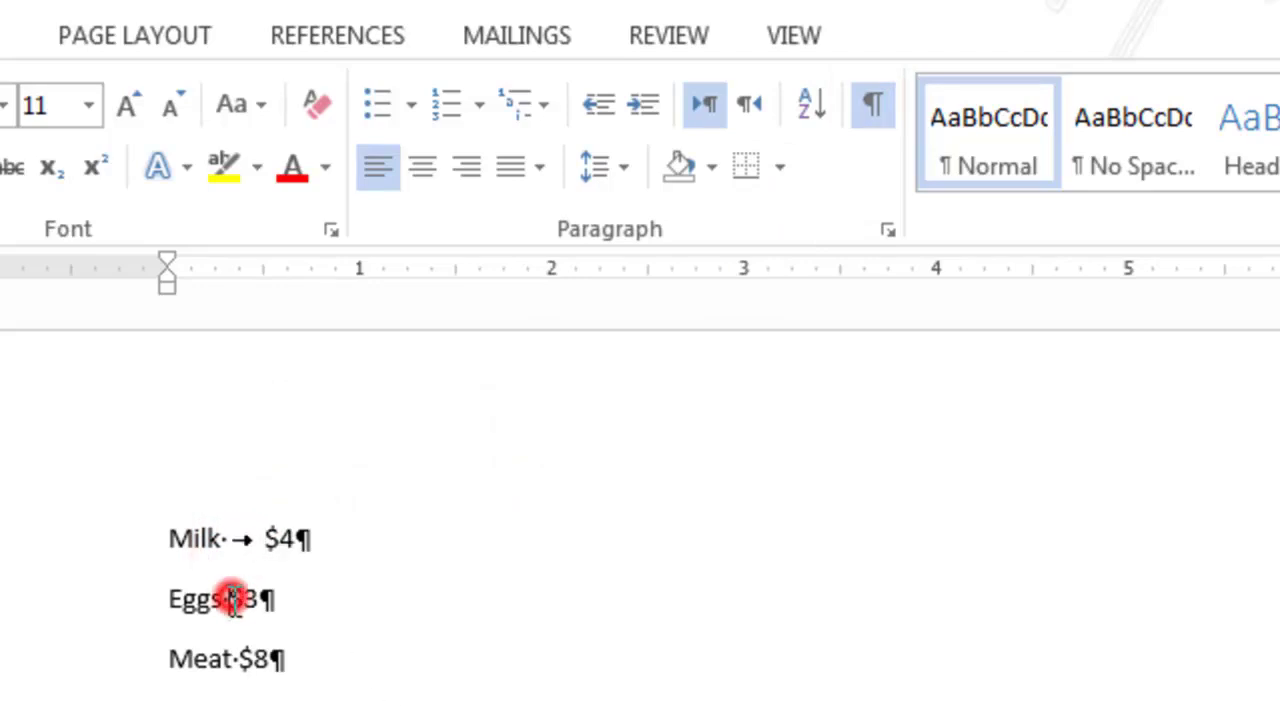
key("Tab")
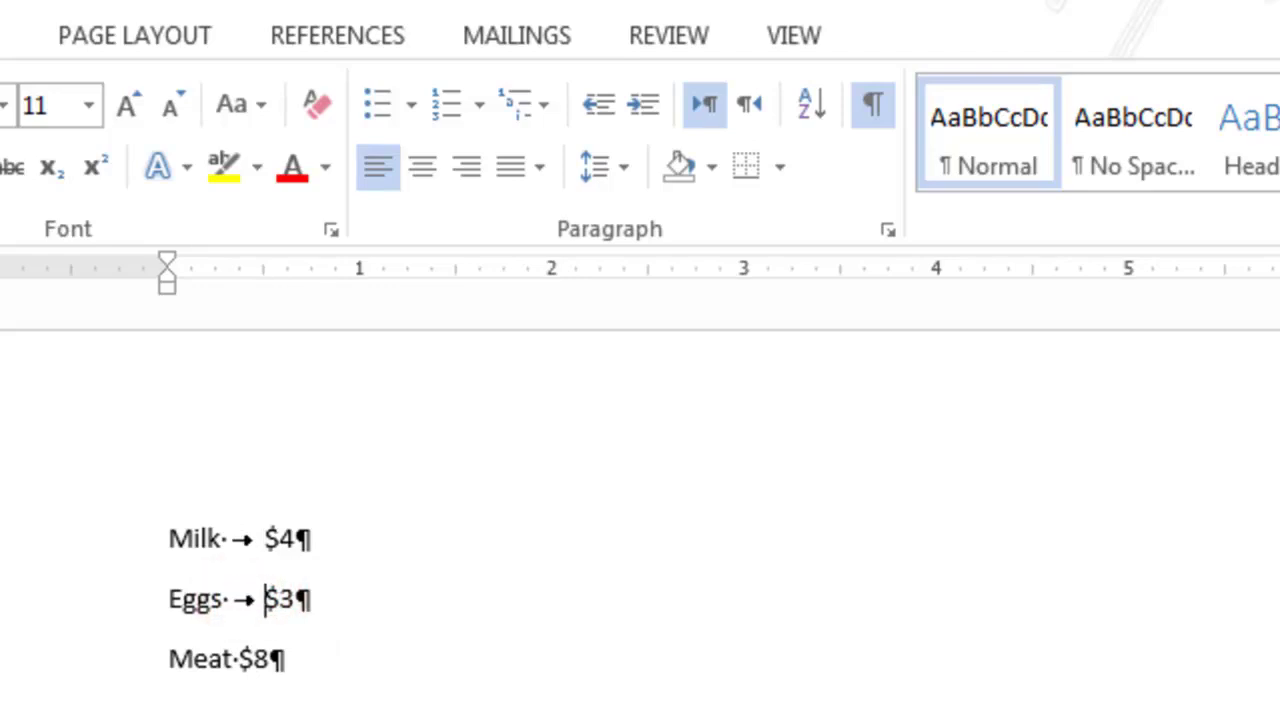
left_click(234, 660)
key("Tab")
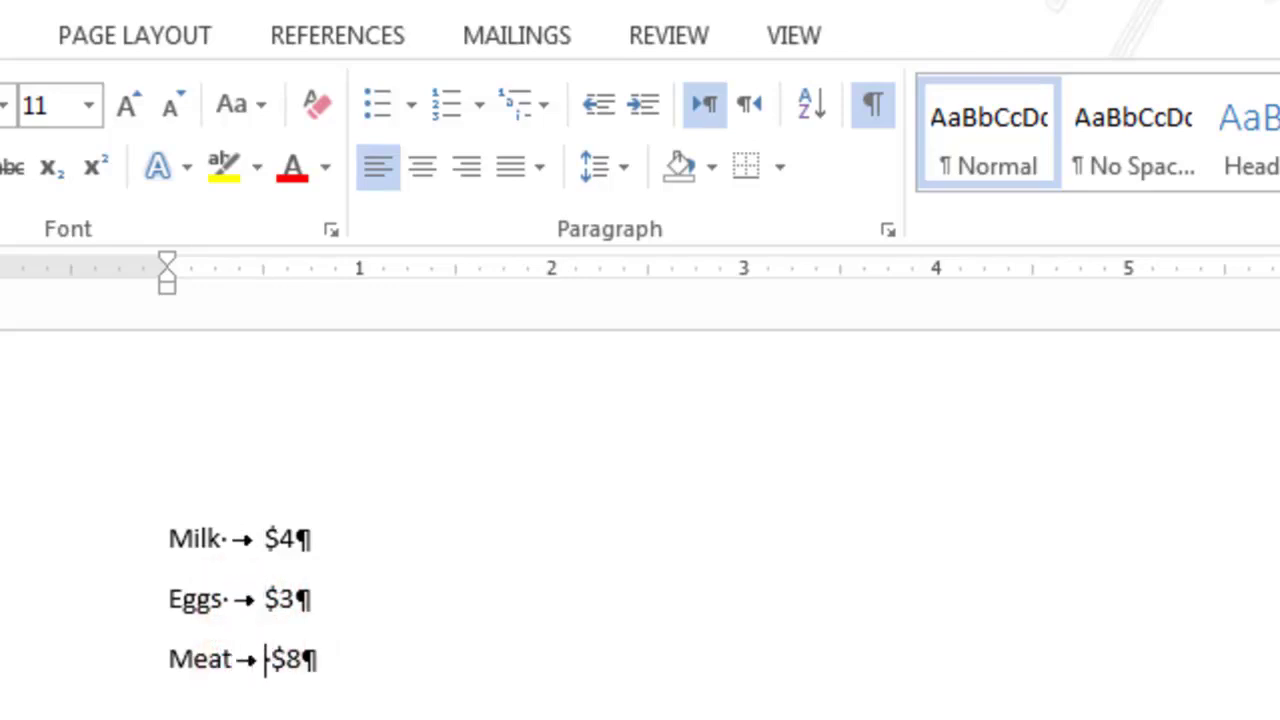
key("BackSpace")
key("BackSpace")
key("Tab")
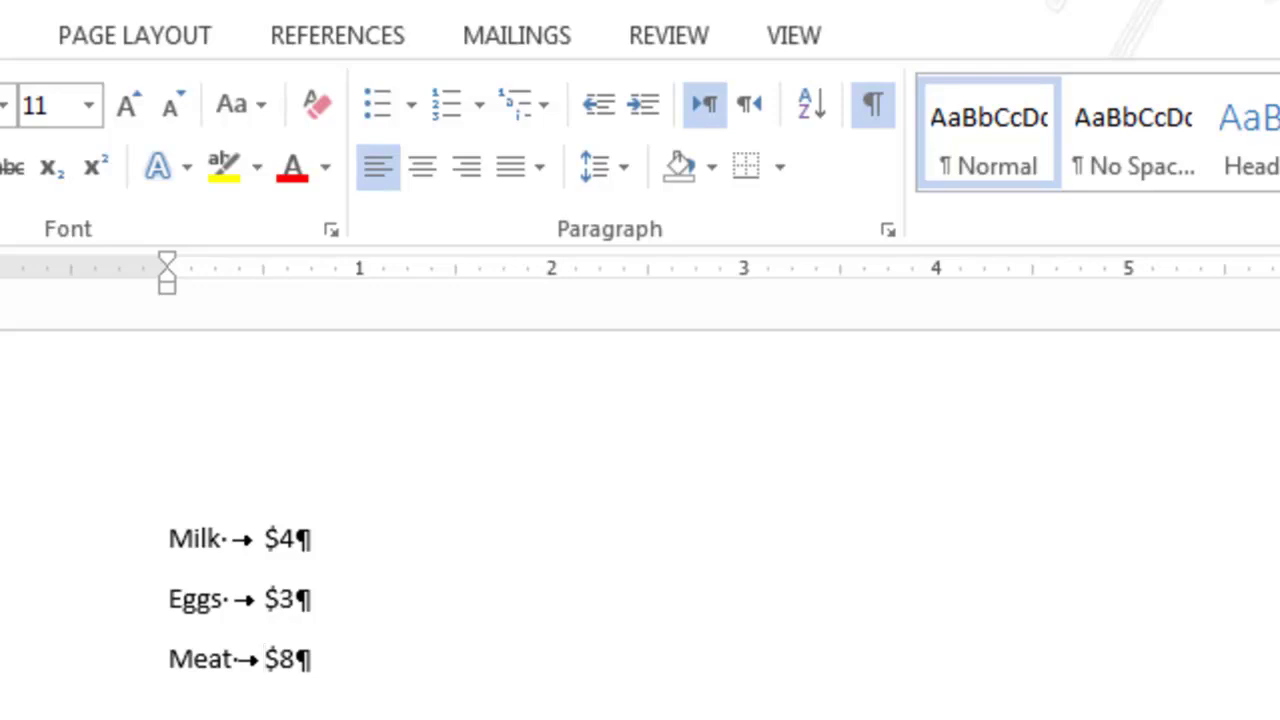
Step: Remove the inserted tabs so single spaces remain, and select all three price lines
key("BackSpace")
key("Up")
key("Delete")
key("Up")
key("Delete")
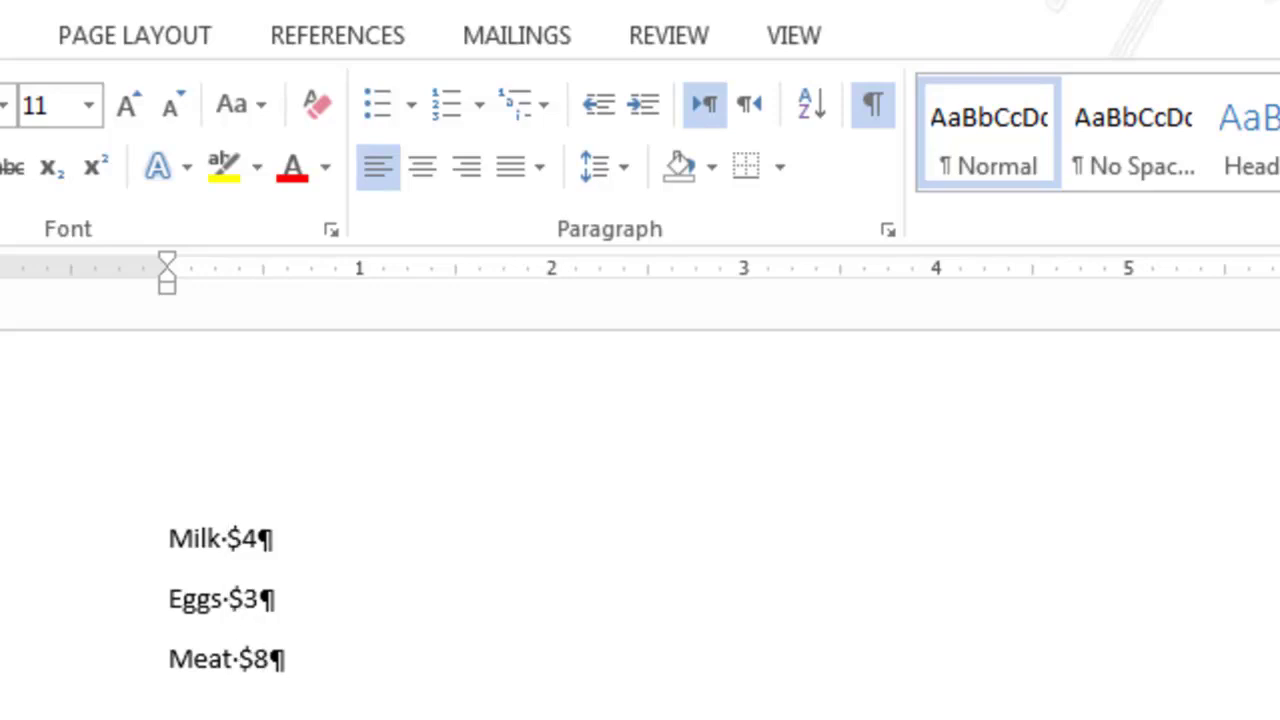
left_click(327, 688)
left_click_drag(220, 640, 157, 563)
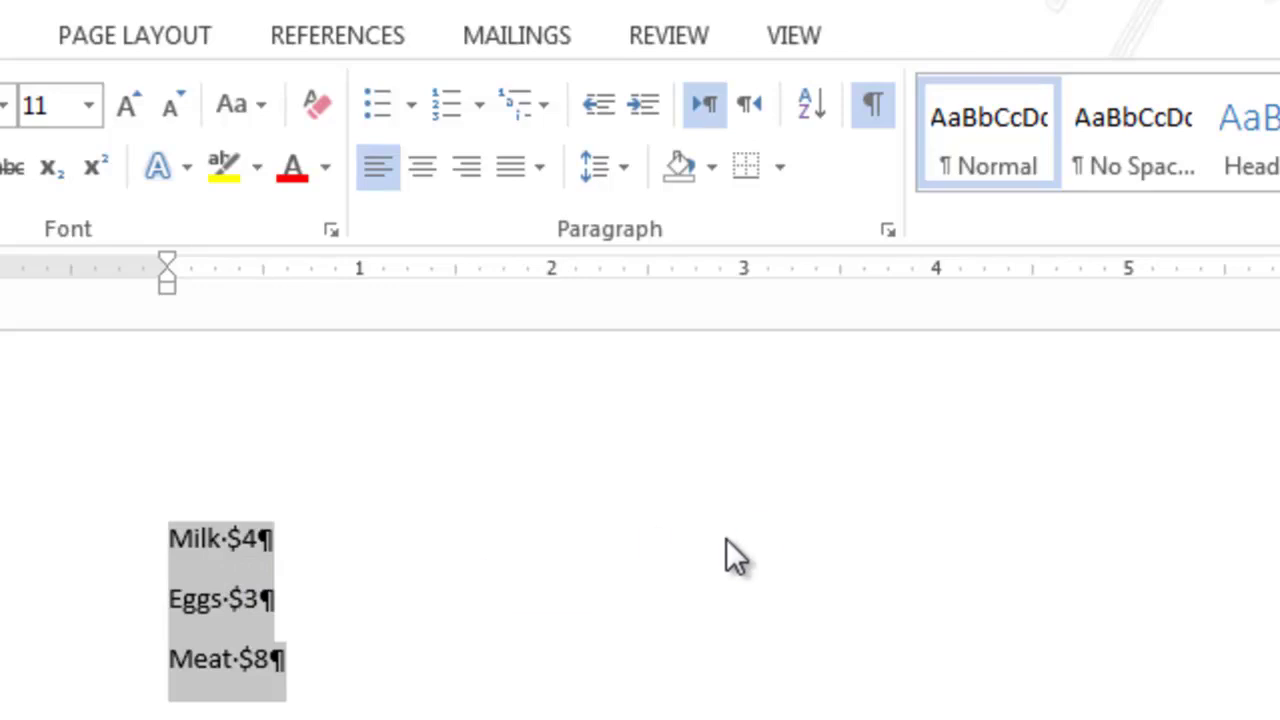
Step: Open the Tabs dialog for the price lines and enter 5 as the tab stop position
left_click(886, 232)
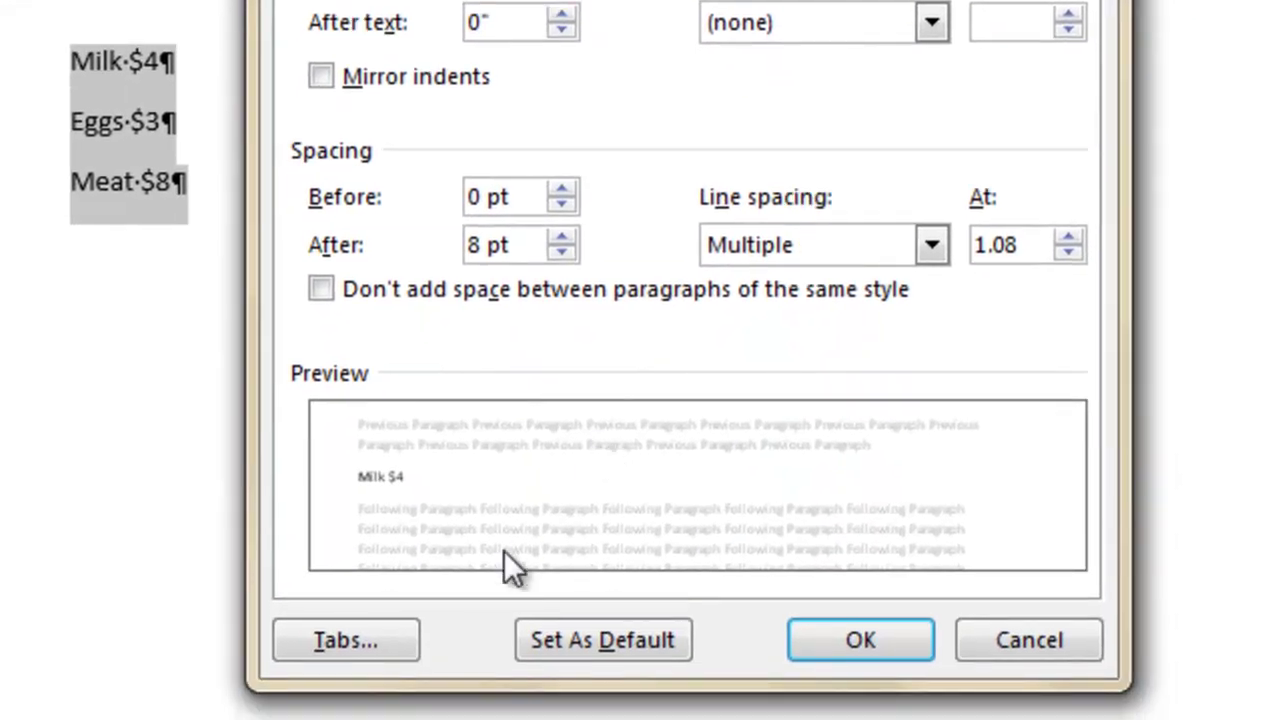
left_click(345, 640)
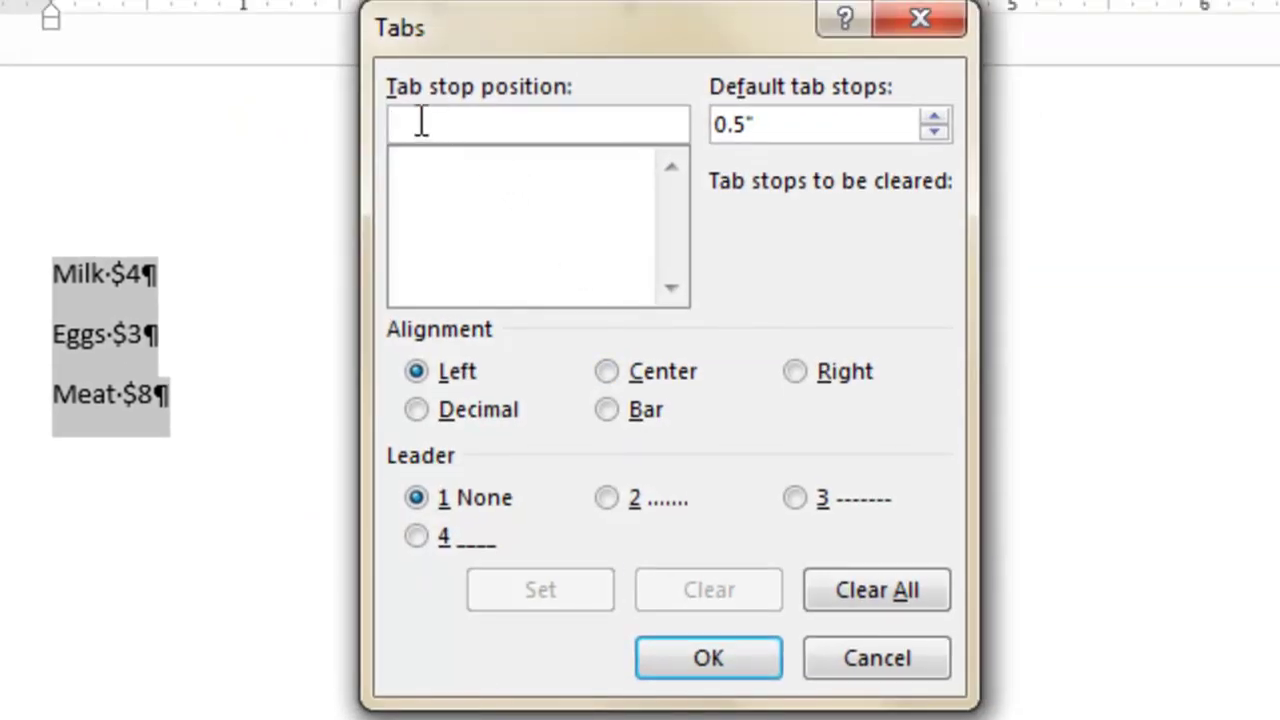
left_click_drag(538, 45, 735, 208)
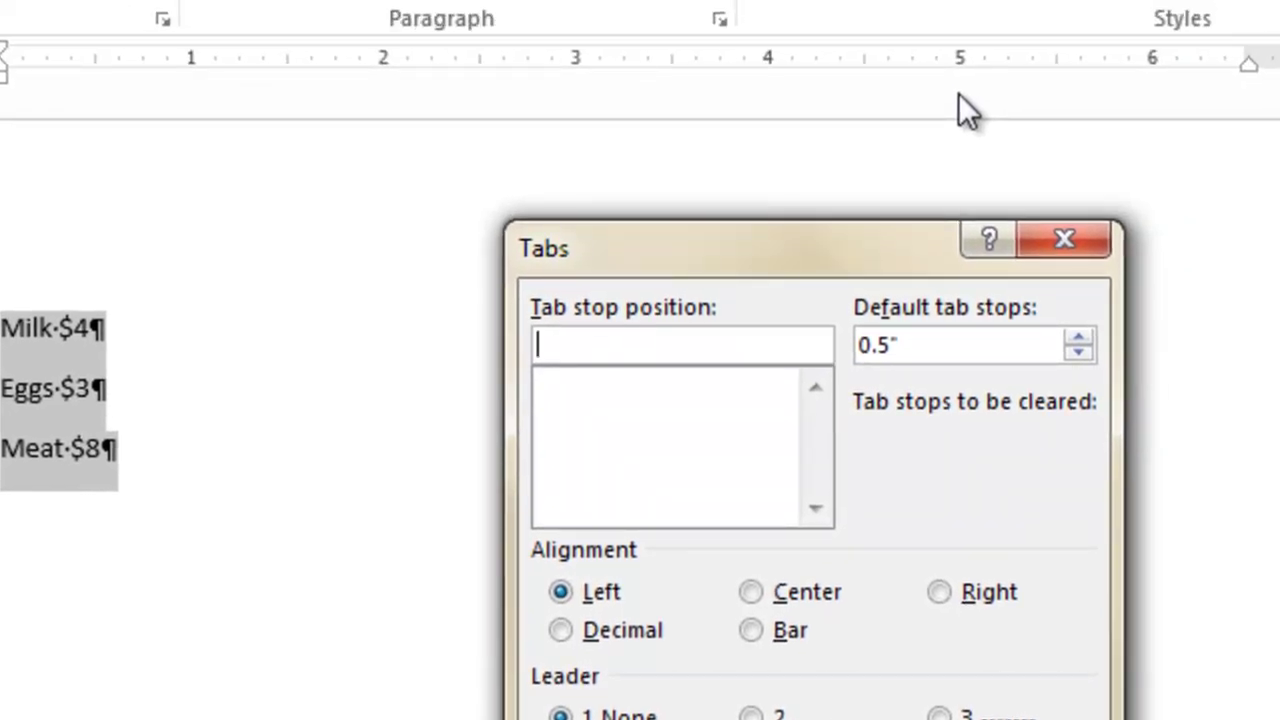
type("5")
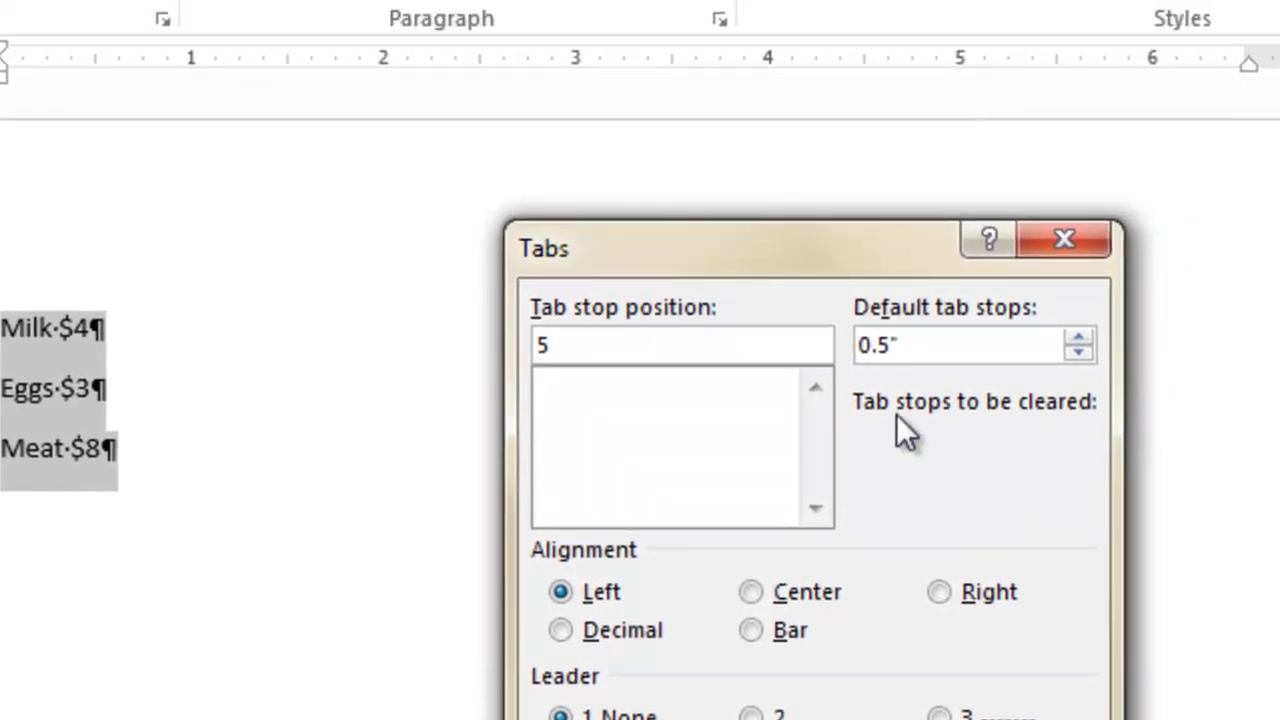
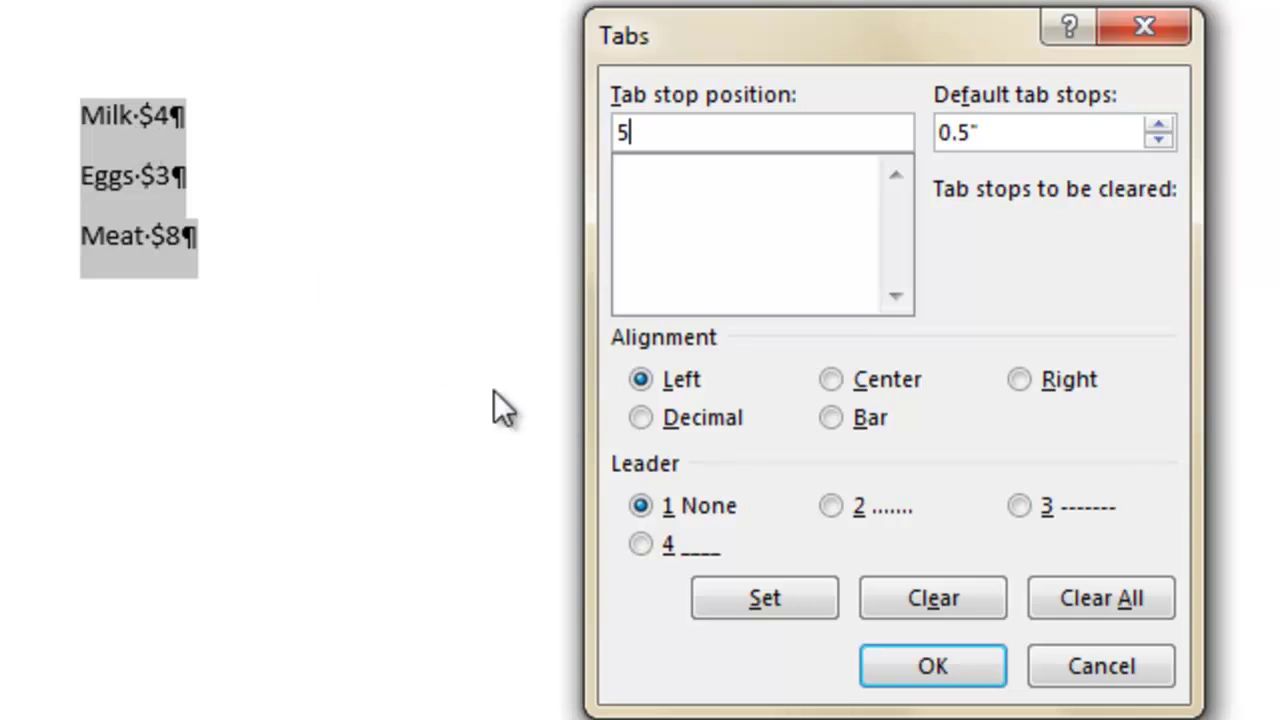
Step: Add a 5" tab stop with a dotted leader to the Milk, Eggs and Meat lines
left_click(830, 505)
left_click(778, 590)
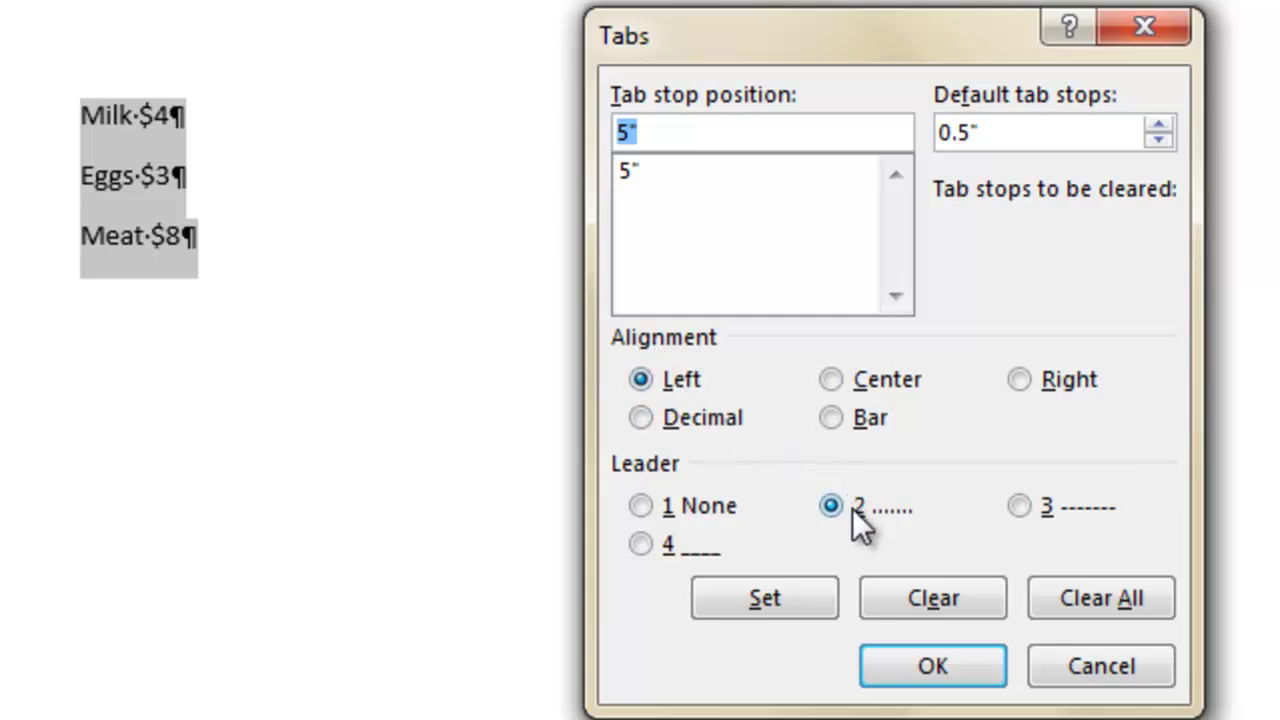
left_click(930, 670)
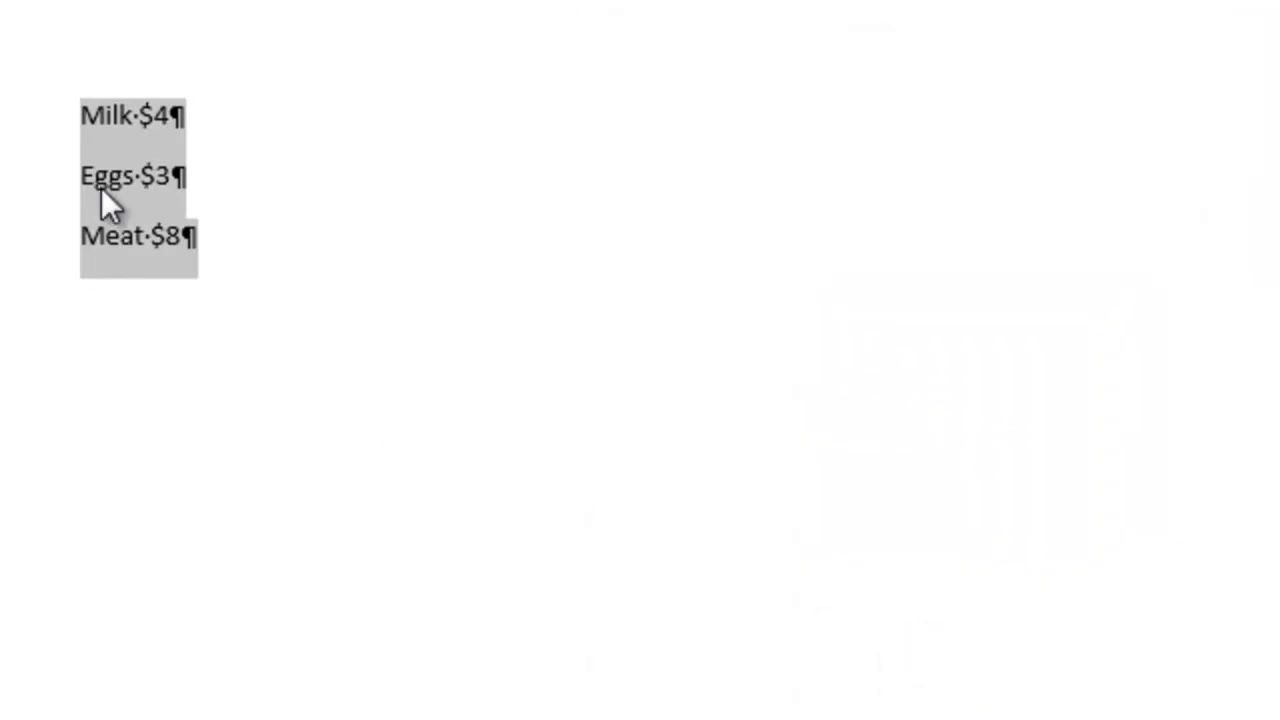
left_click(137, 102)
key("Tab")
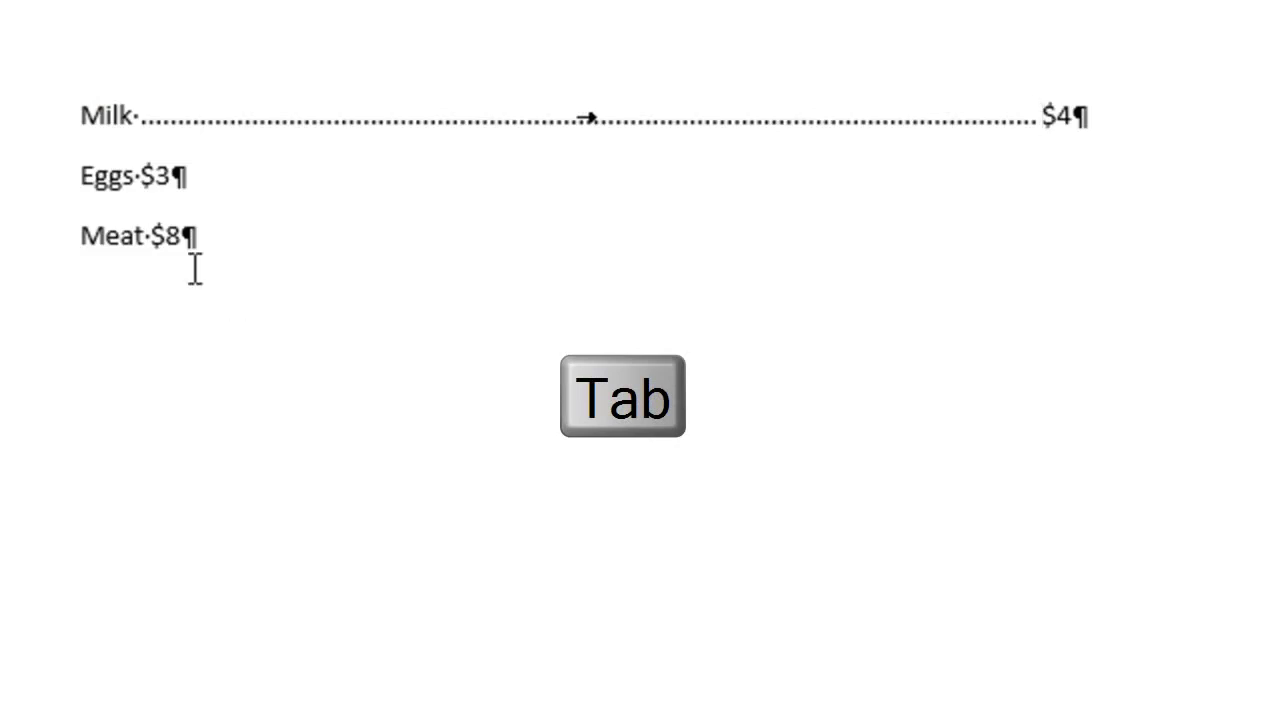
left_click(138, 176)
key("Tab")
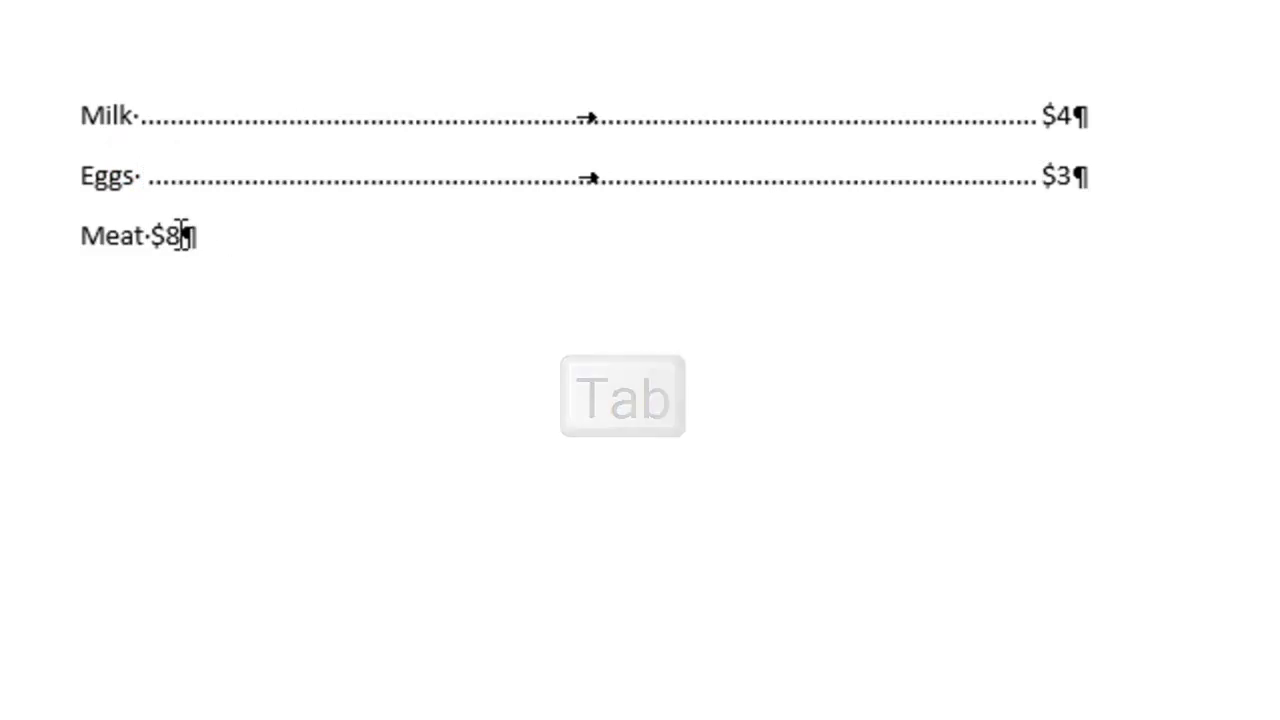
left_click(152, 236)
key("Tab")
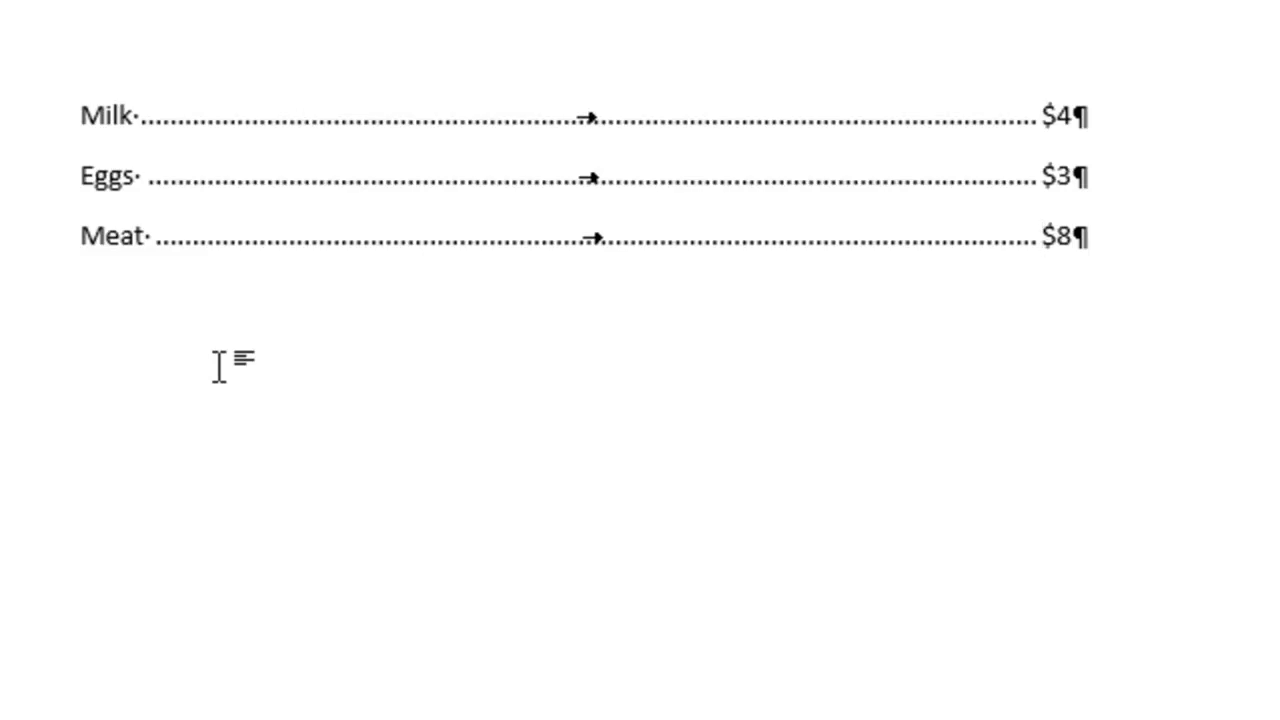
key("BackSpace")
key("Up")
key("Delete")
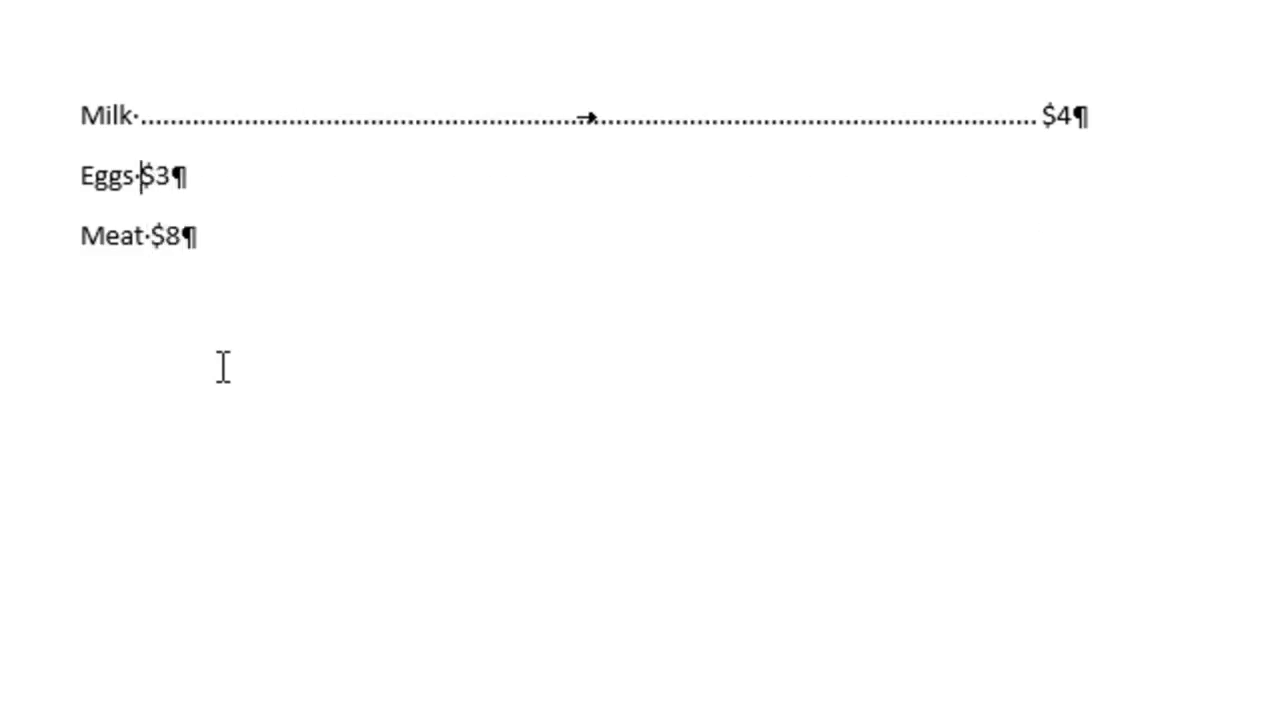
key("Up")
key("Delete")
left_click_drag(200, 237, 68, 127)
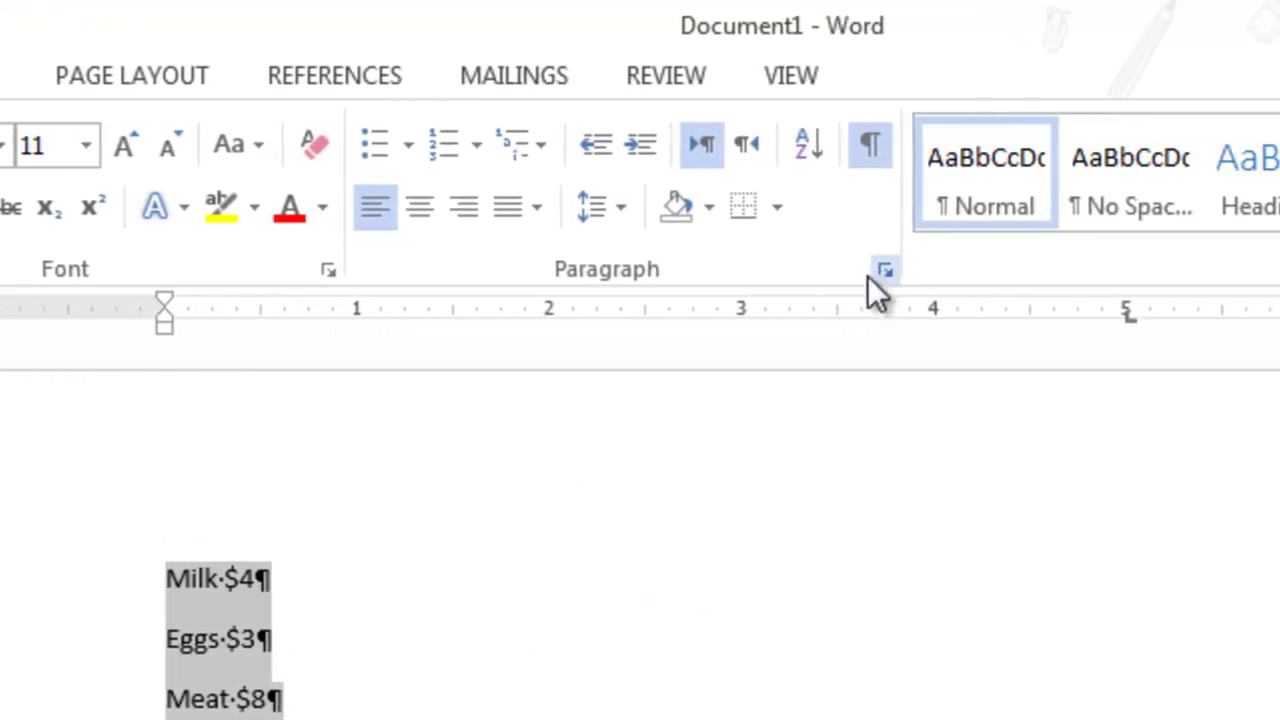
mouse_move(739, 654)
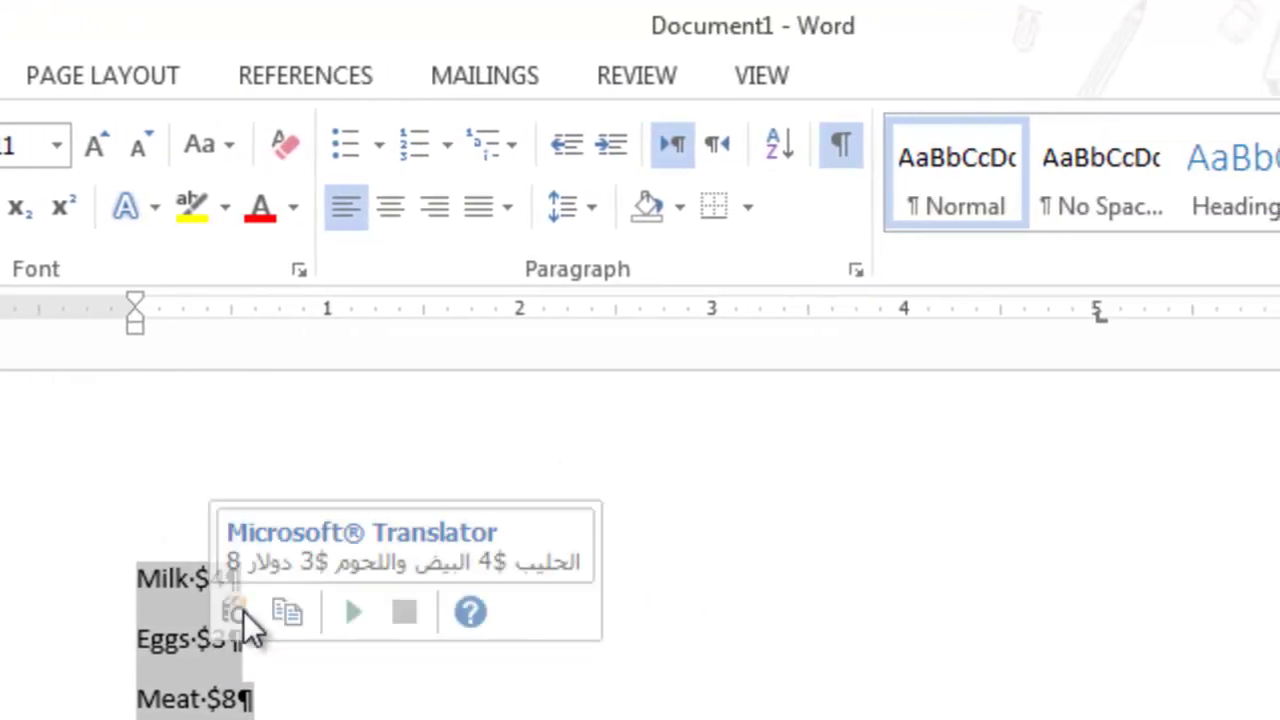
right_click(183, 614)
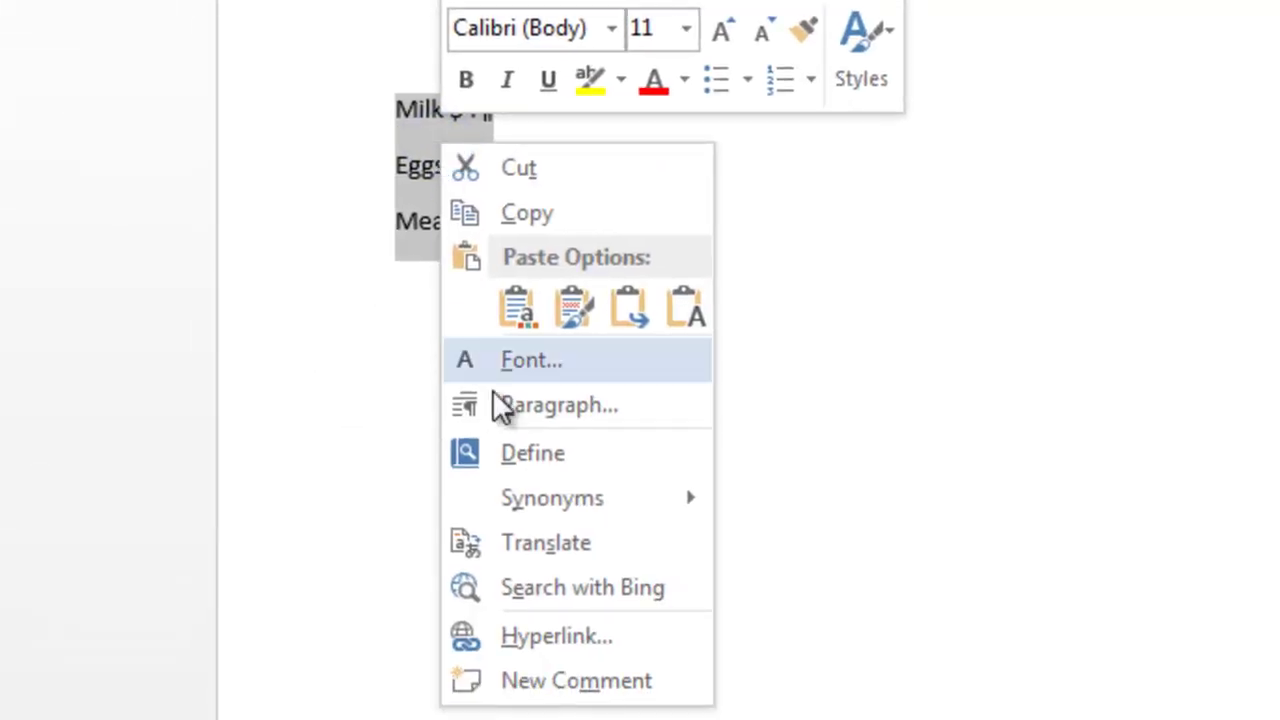
left_click(535, 416)
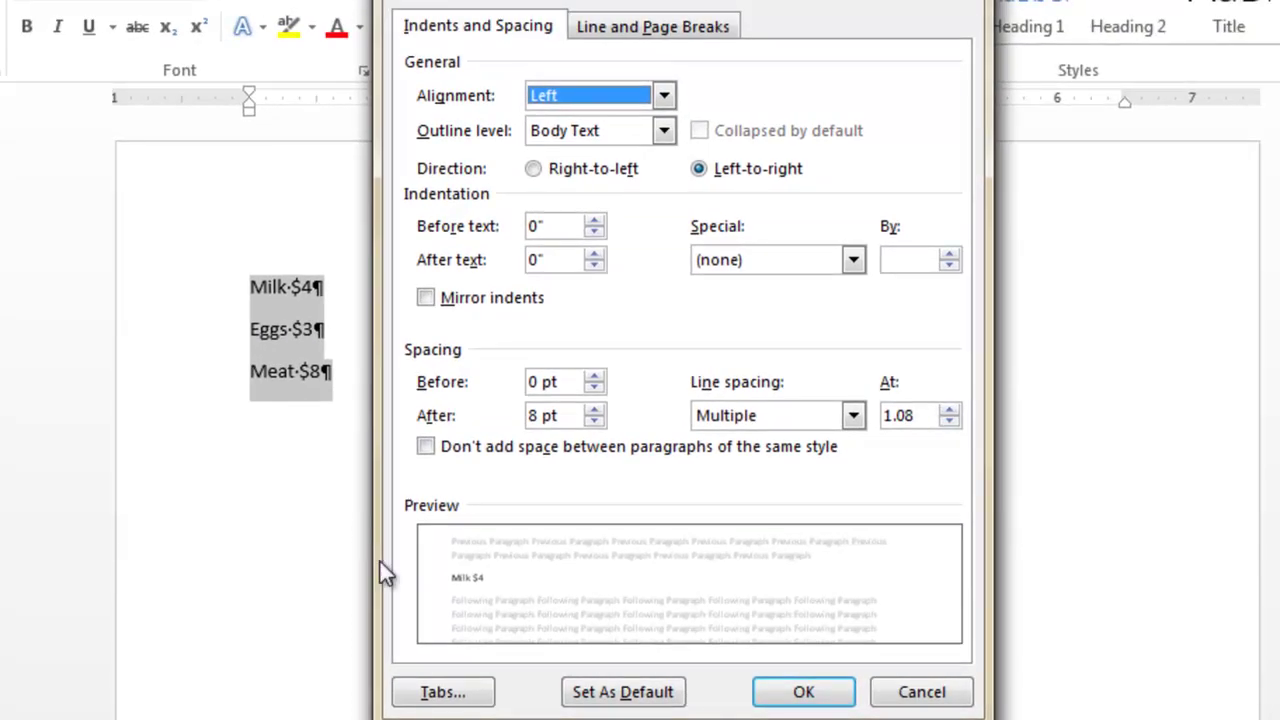
left_click(445, 692)
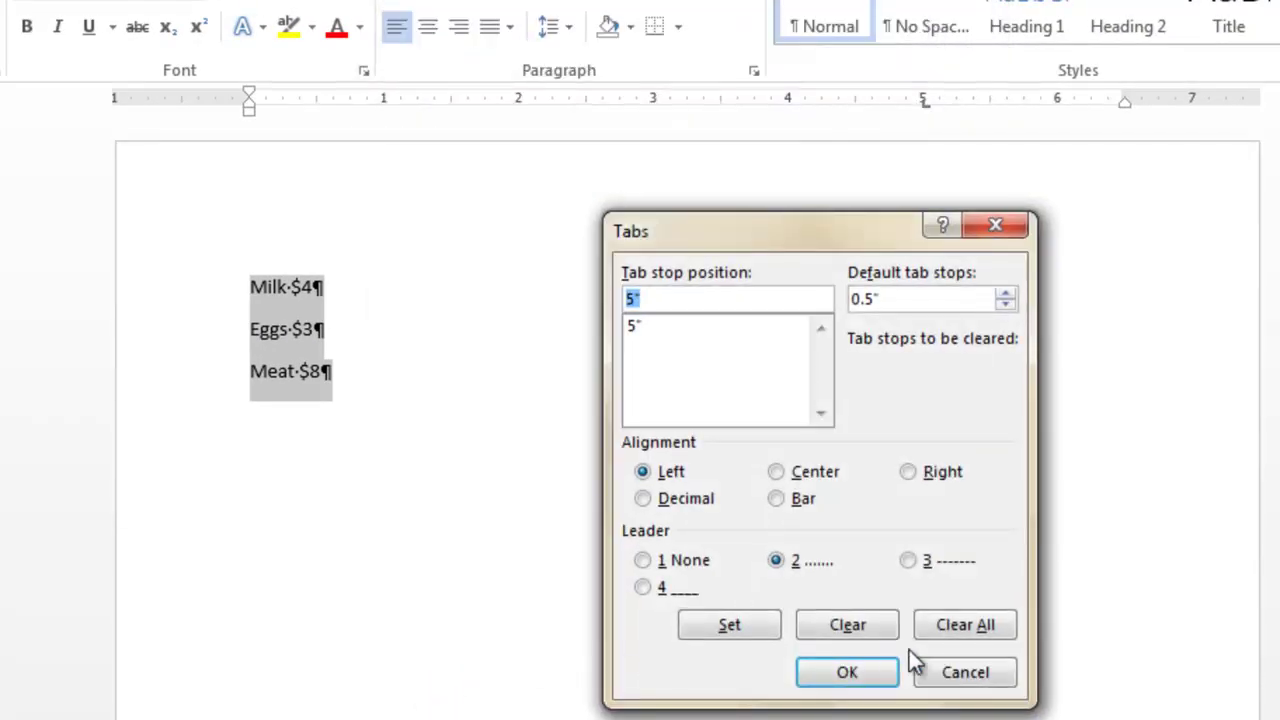
left_click(958, 674)
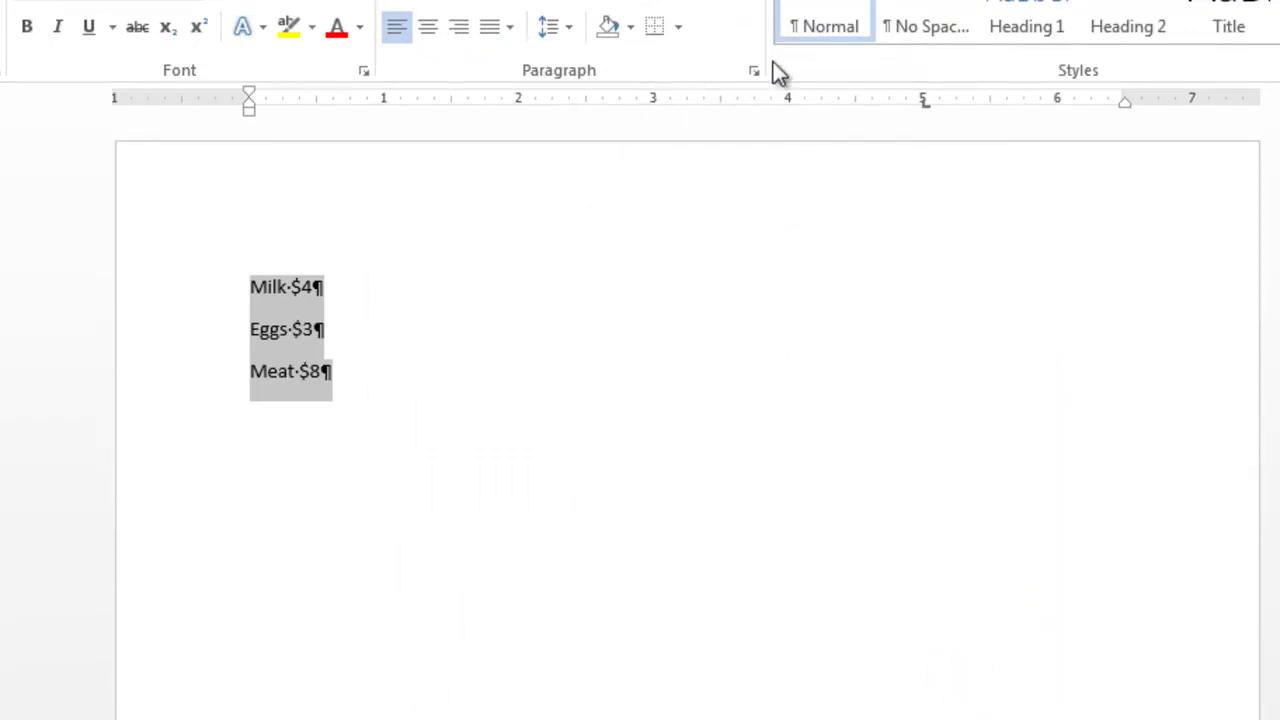
left_click(756, 71)
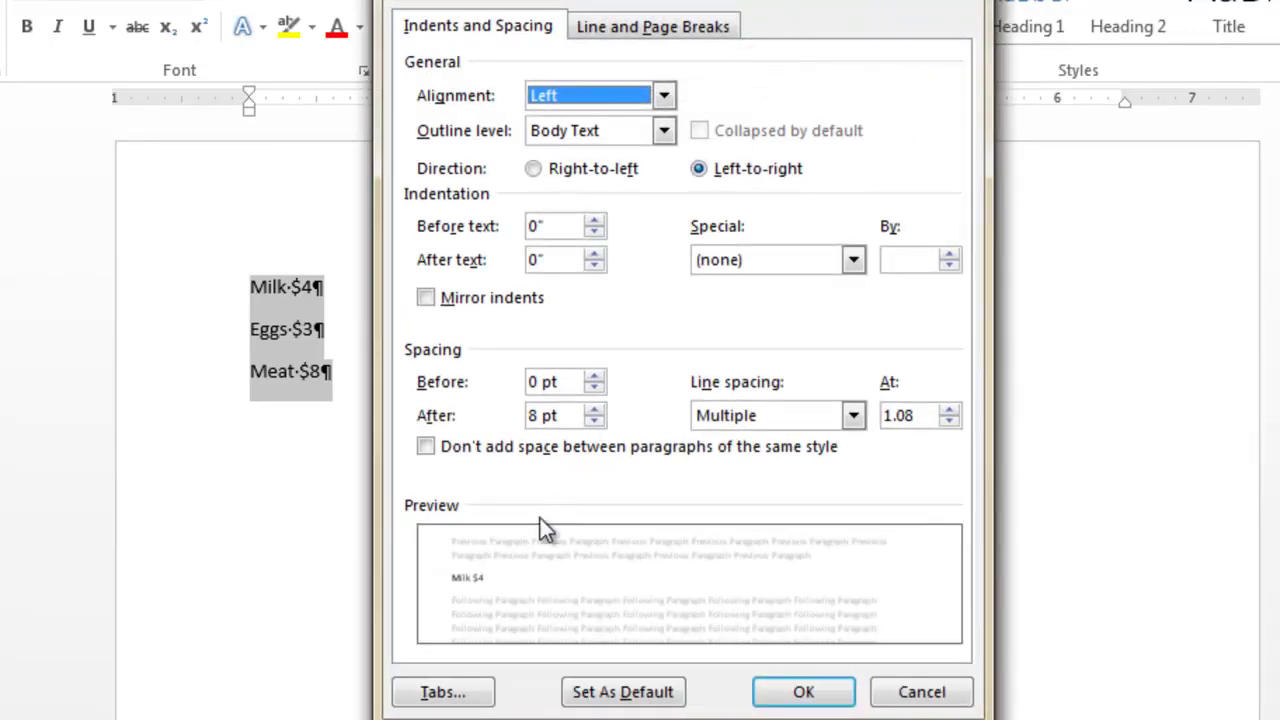
left_click(465, 692)
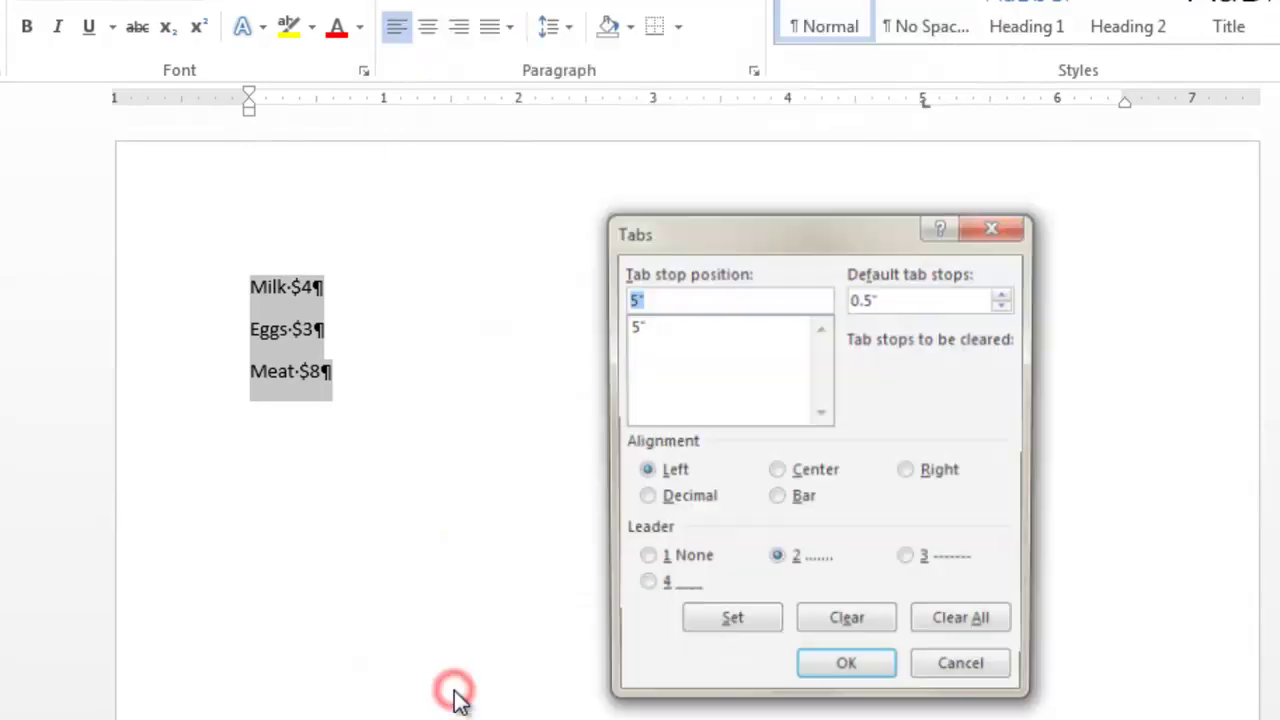
left_click(986, 670)
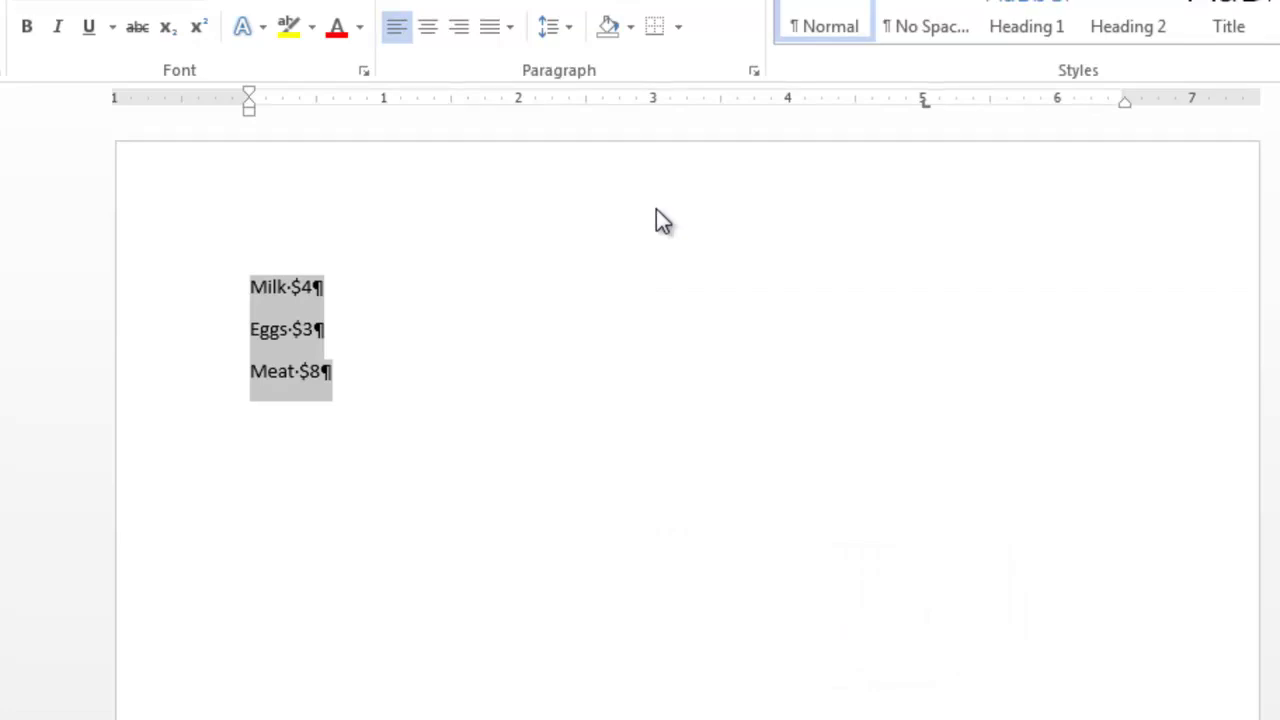
left_click(752, 72)
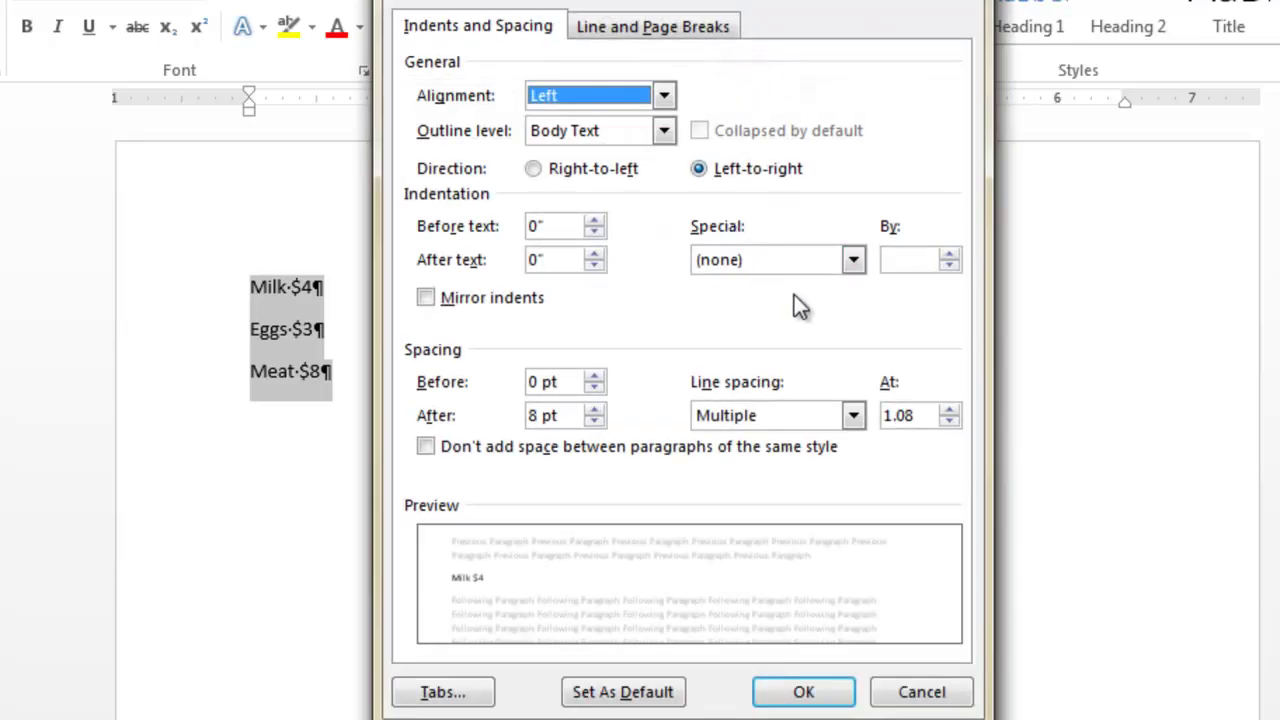
left_click(855, 262)
left_click(806, 306)
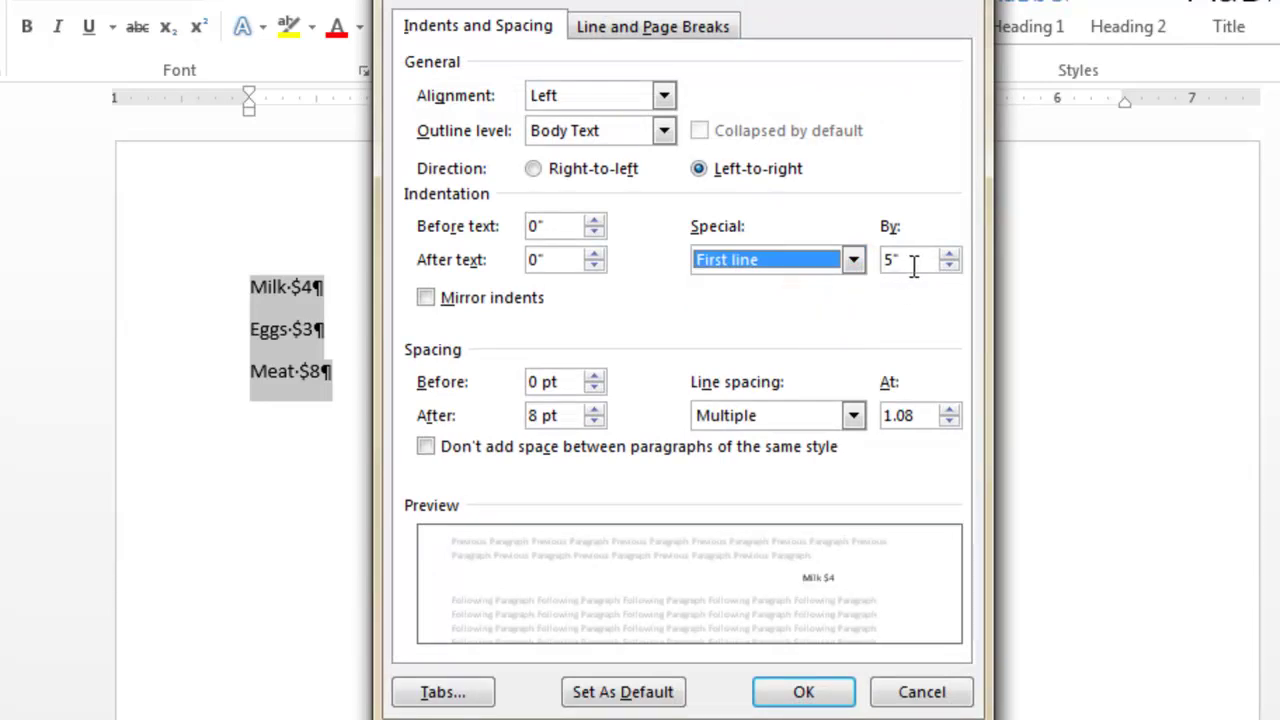
left_click_drag(922, 259, 875, 259)
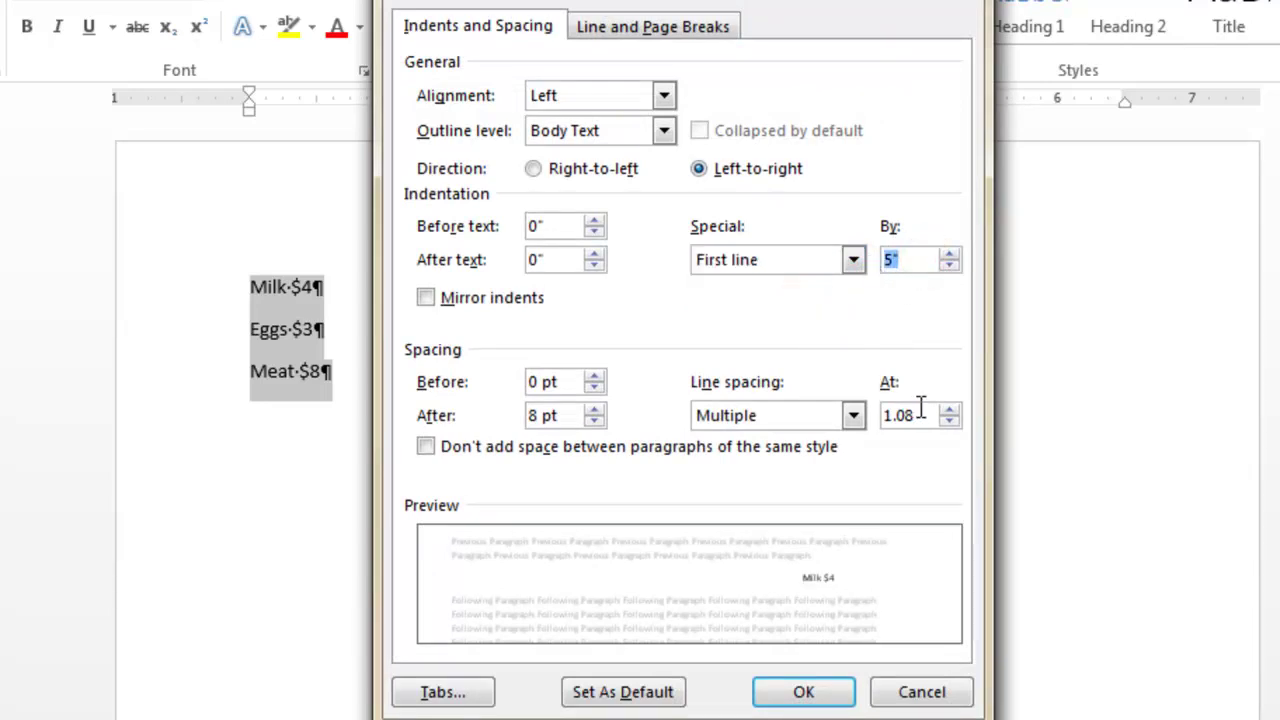
left_click(950, 265)
left_click_drag(921, 261, 866, 262)
type(".5")
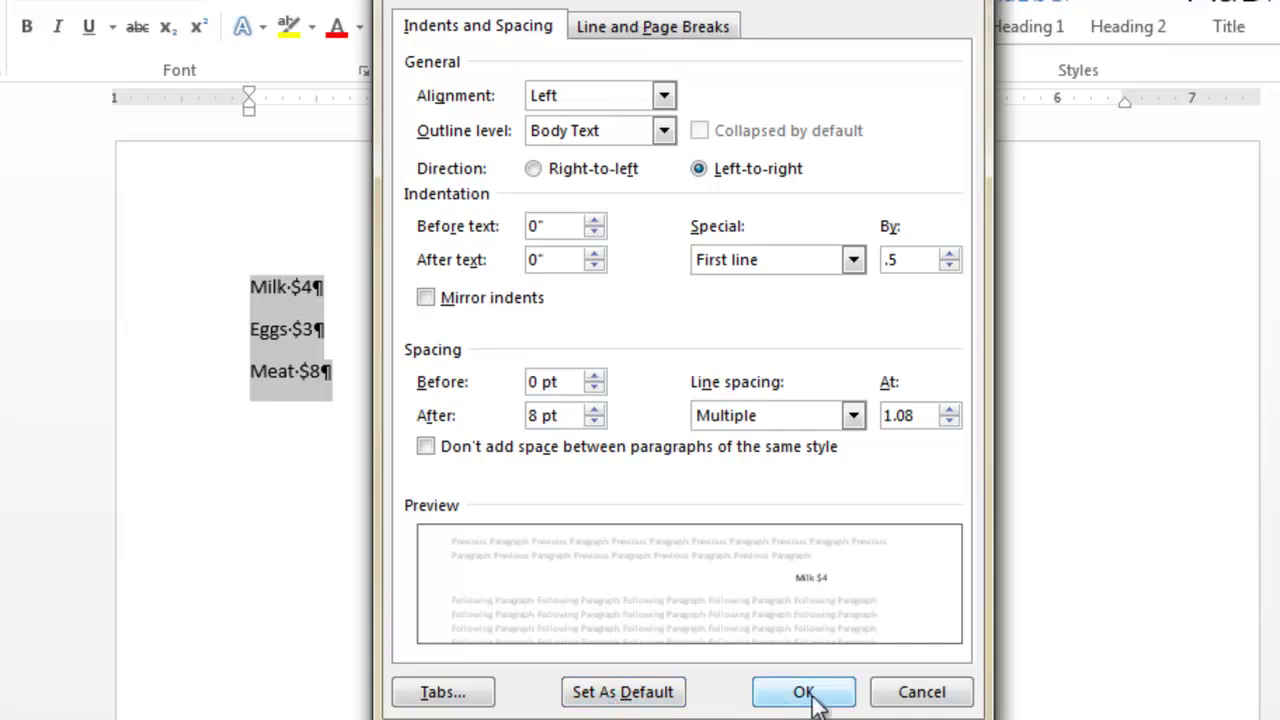
left_click(884, 697)
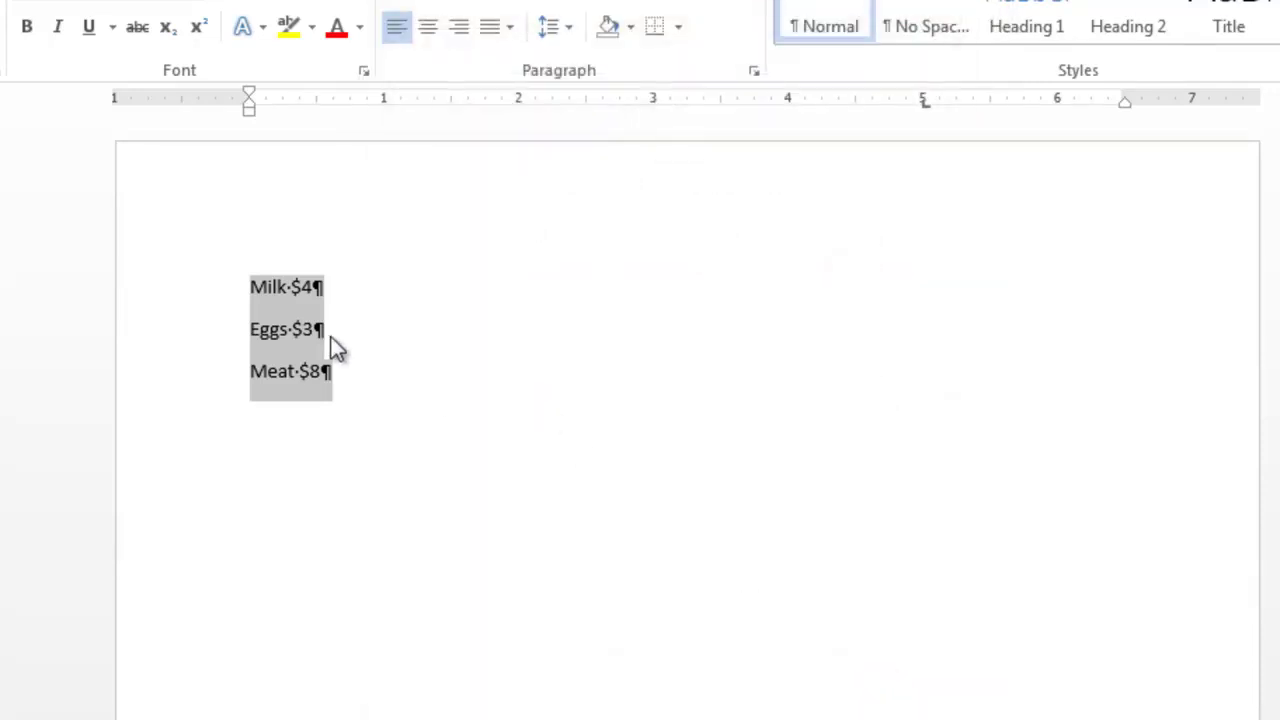
Step: Replace the three-line grocery list with =rand() sample paragraphs and select them
left_click_drag(391, 440, 165, 280)
type("=r")
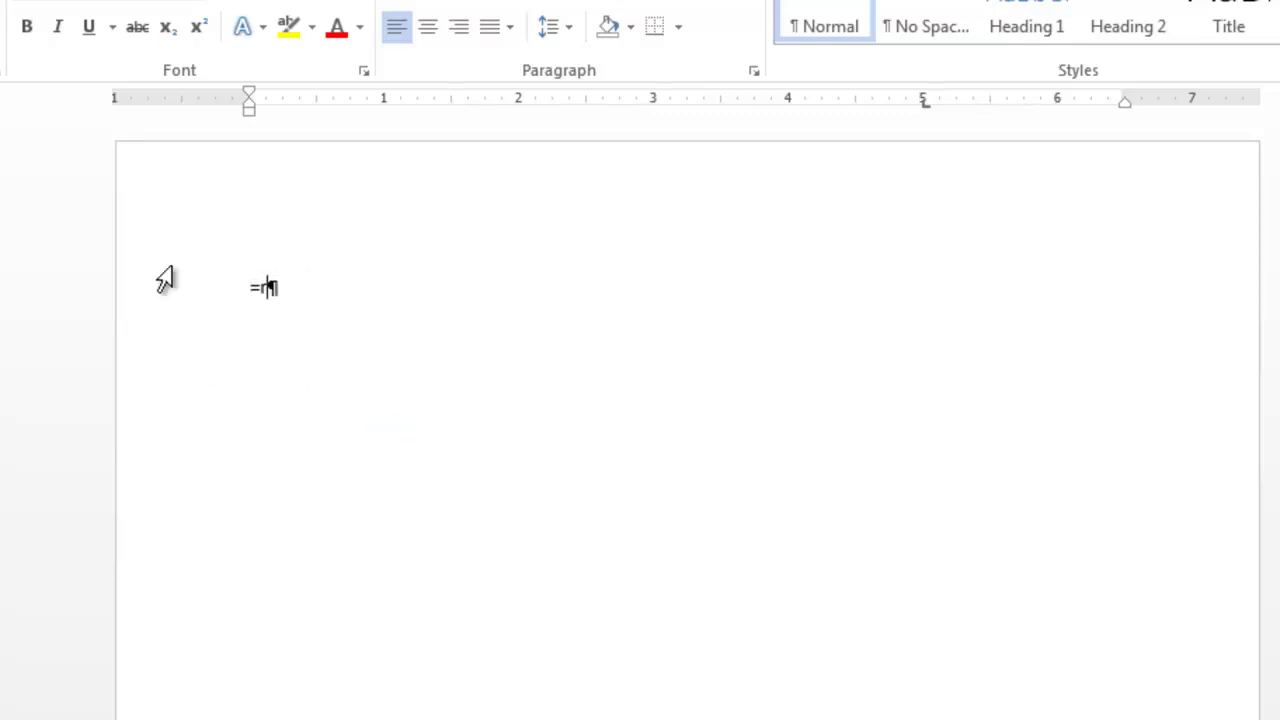
type("and(")
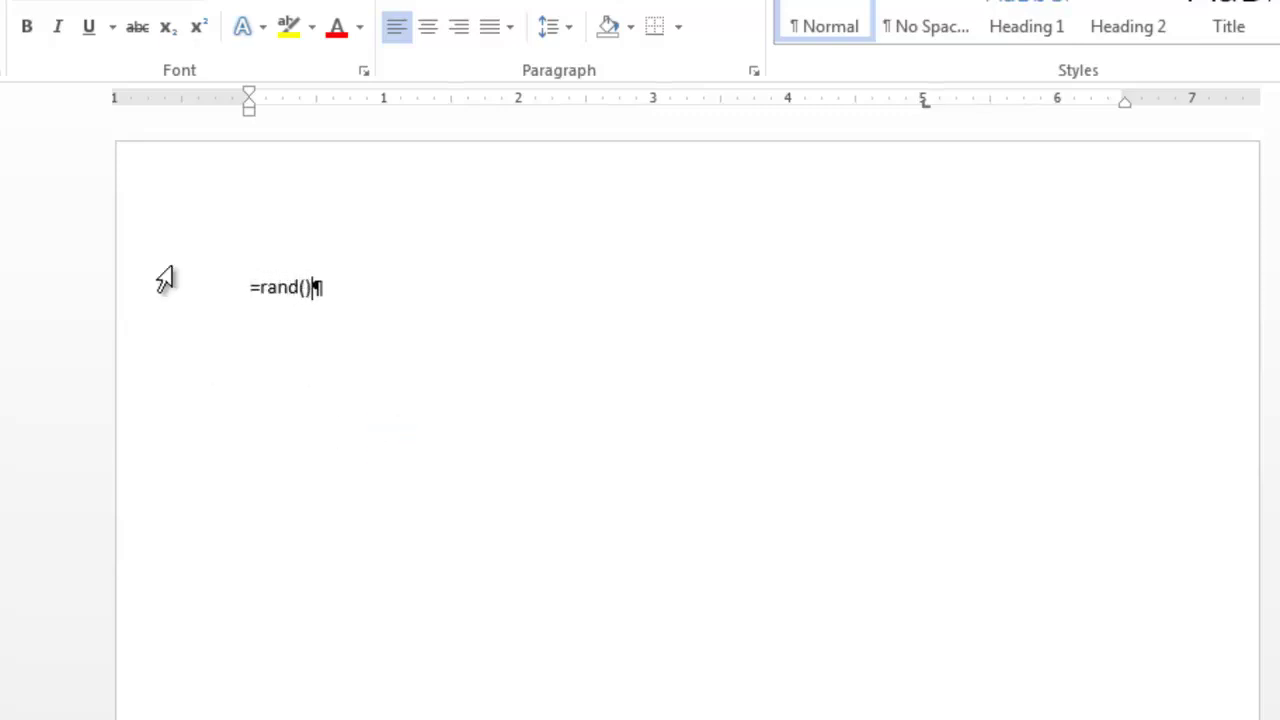
type(")")
key("Return")
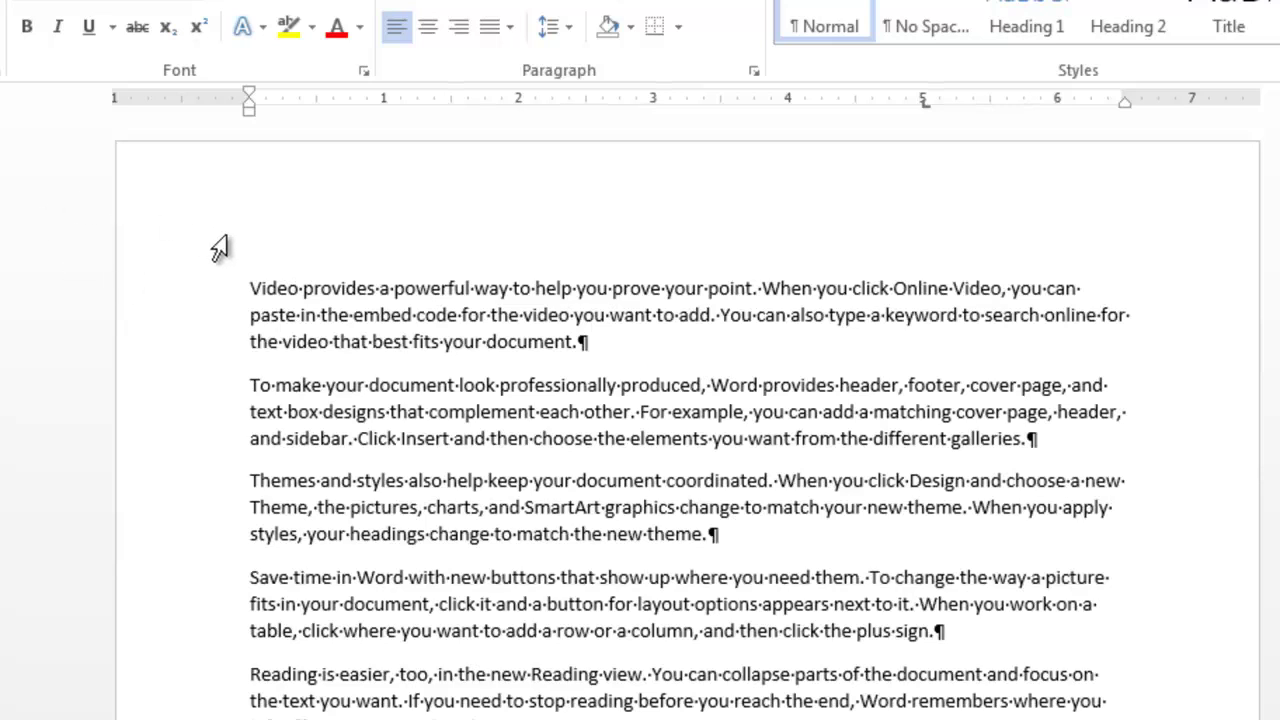
left_click_drag(207, 254, 228, 719)
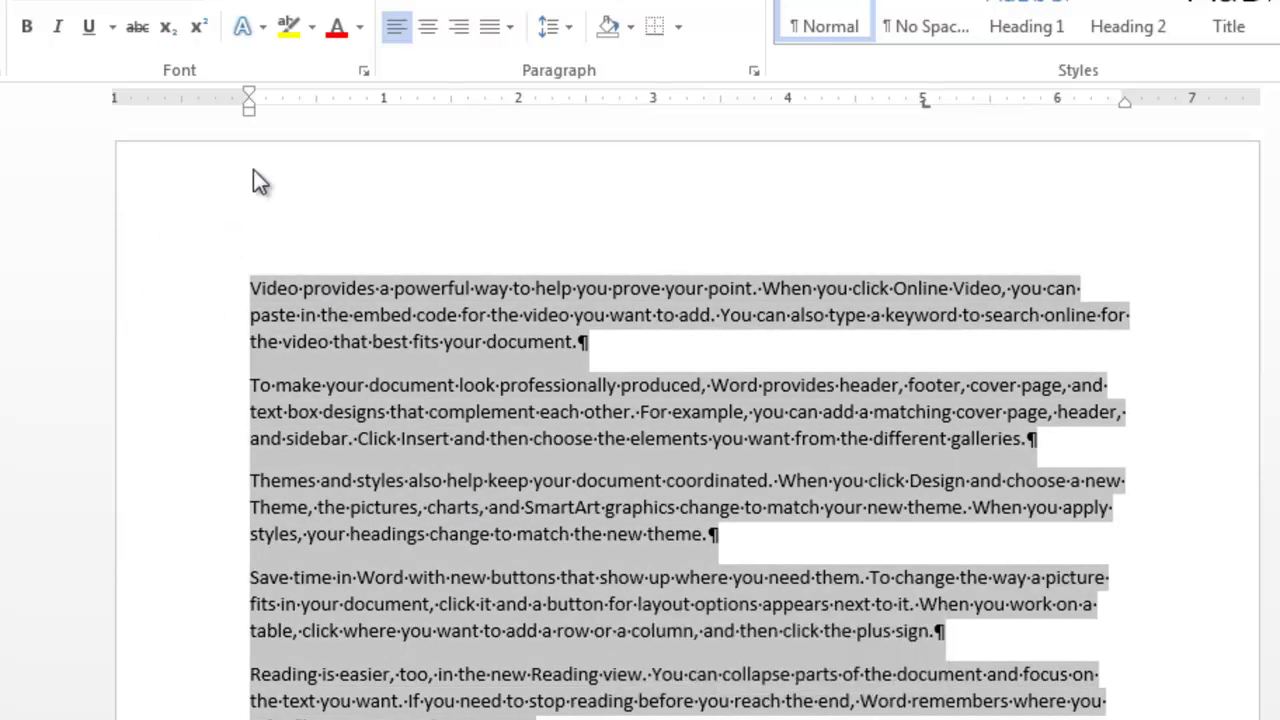
Step: Choose Cambria as the Latin text font in the Font dialog
left_click(364, 70)
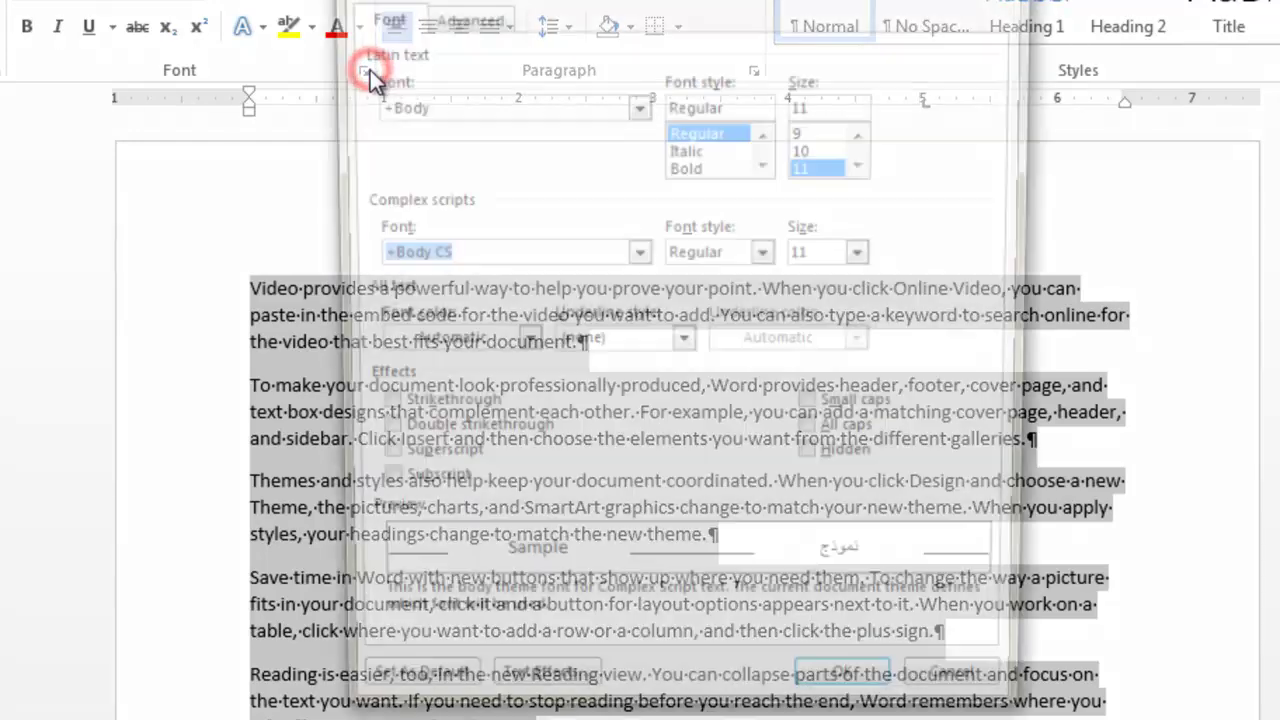
key("Escape")
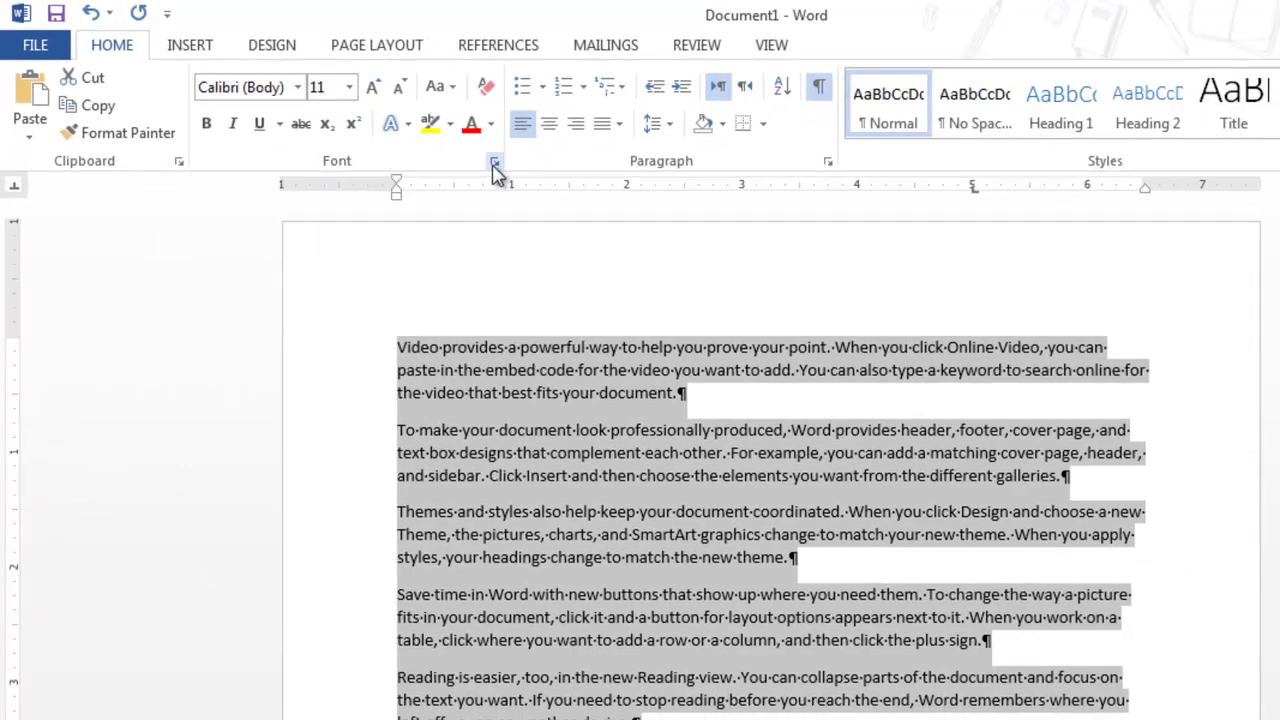
left_click(689, 226)
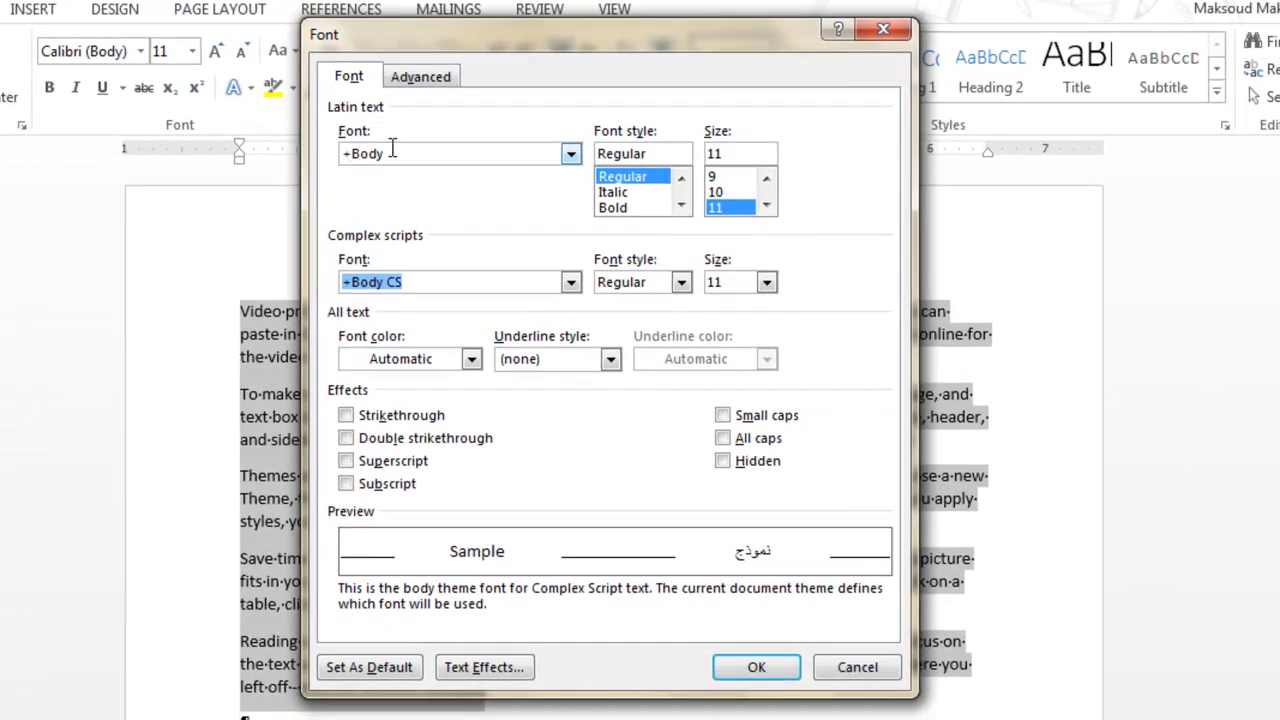
left_click(571, 153)
left_click(571, 154)
type("cam")
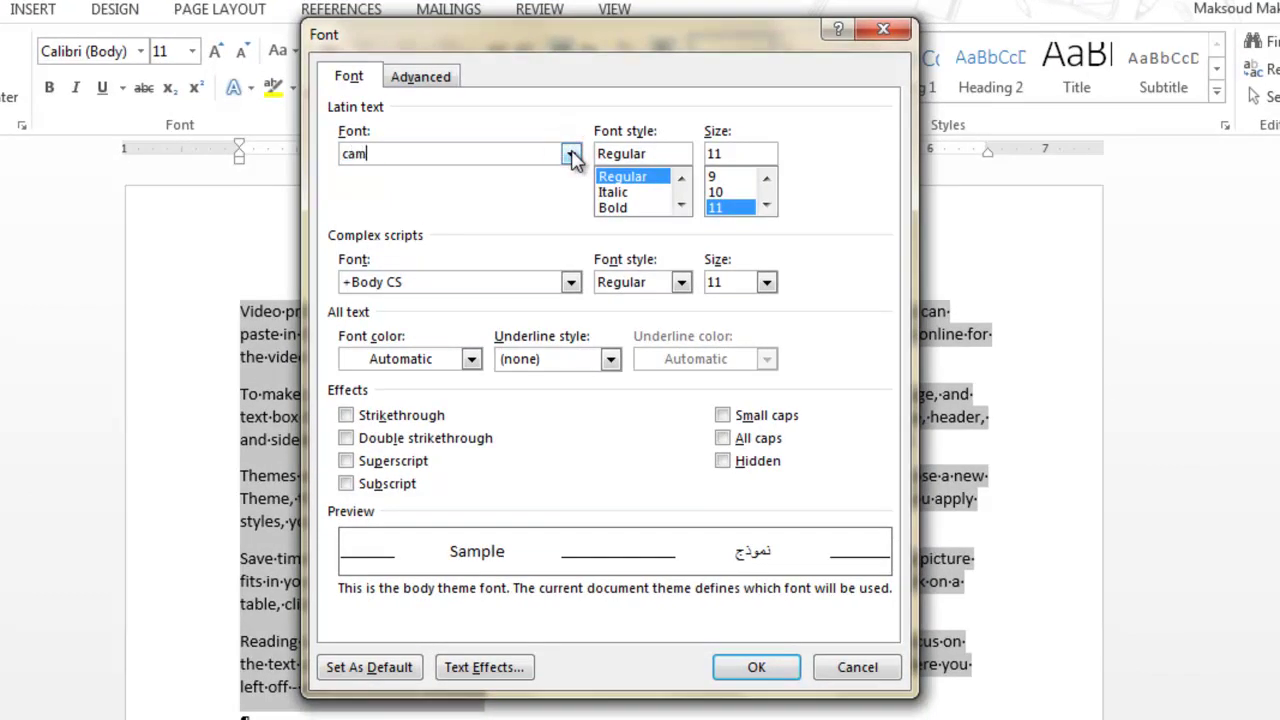
left_click(571, 155)
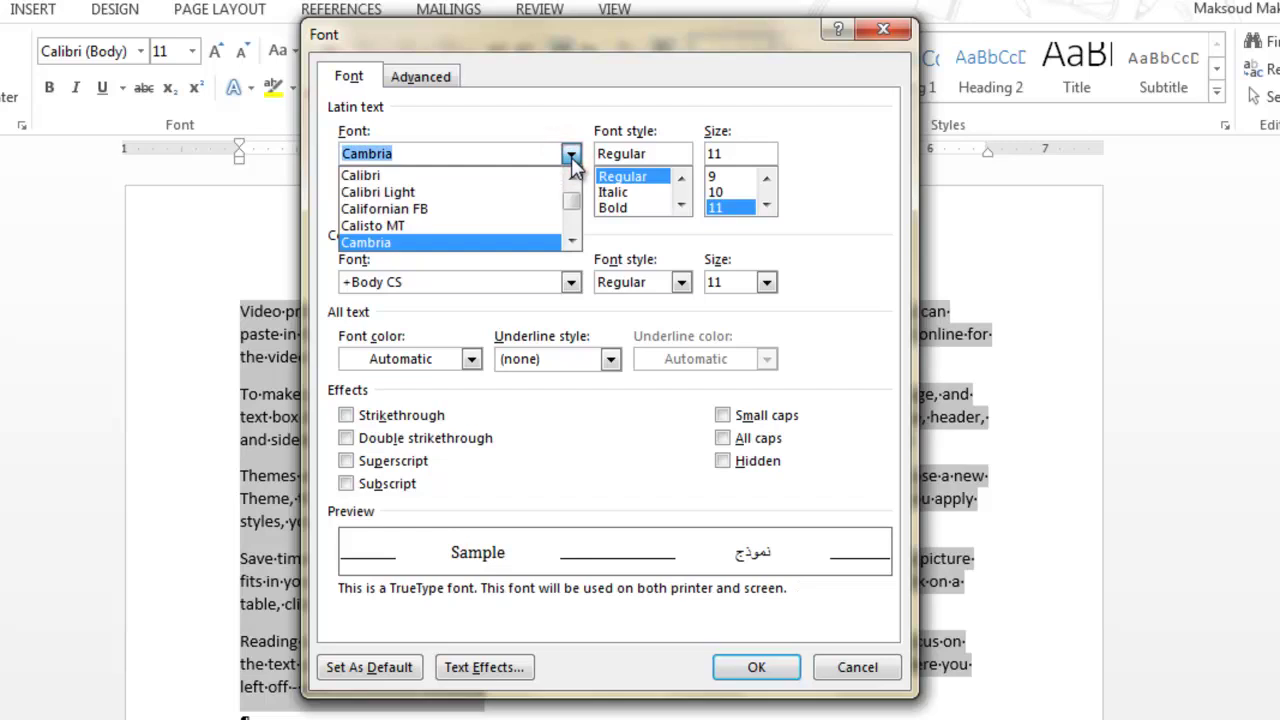
left_click(462, 243)
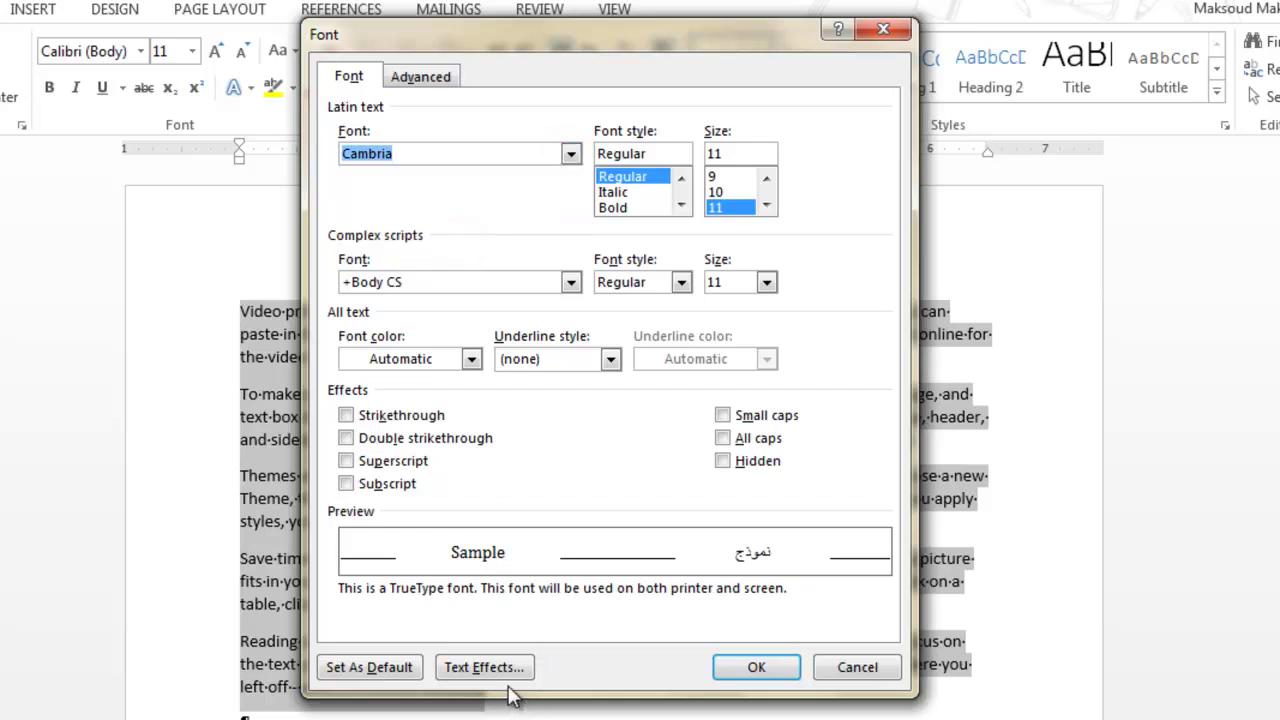
Step: Make Cambria the default font for this document only, not for all Normal.dotm documents
left_click(393, 680)
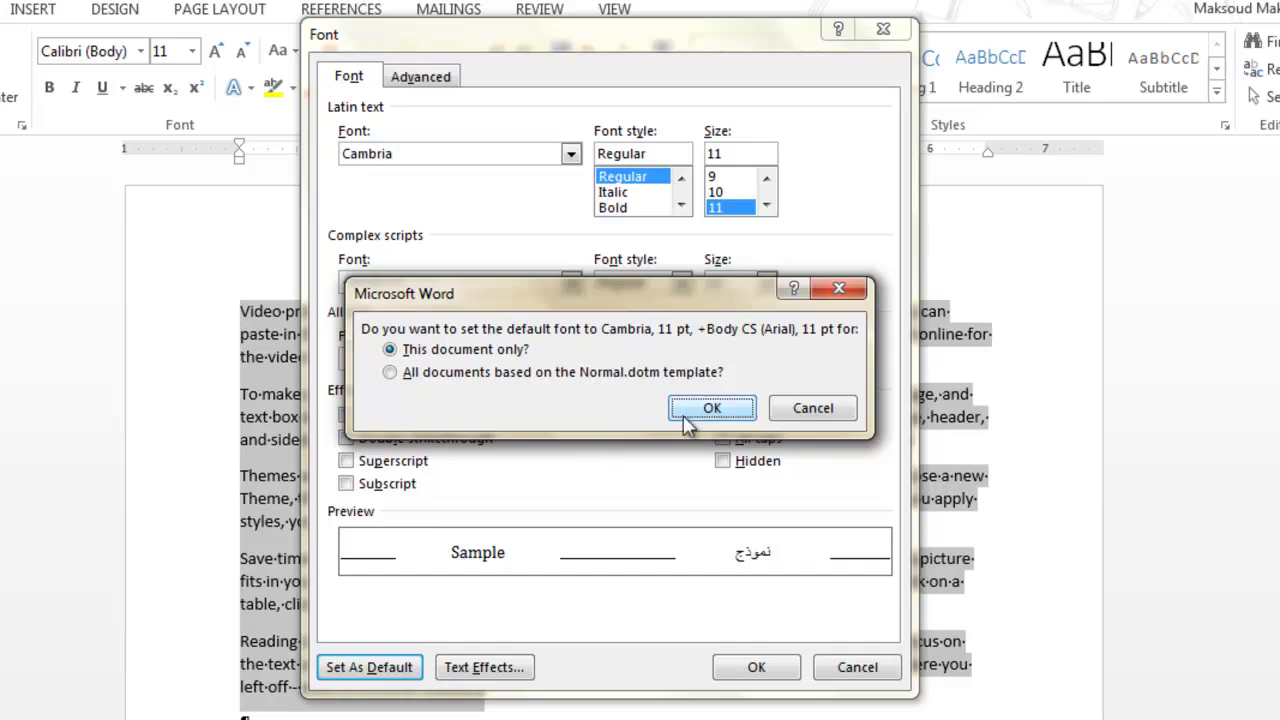
left_click(517, 378)
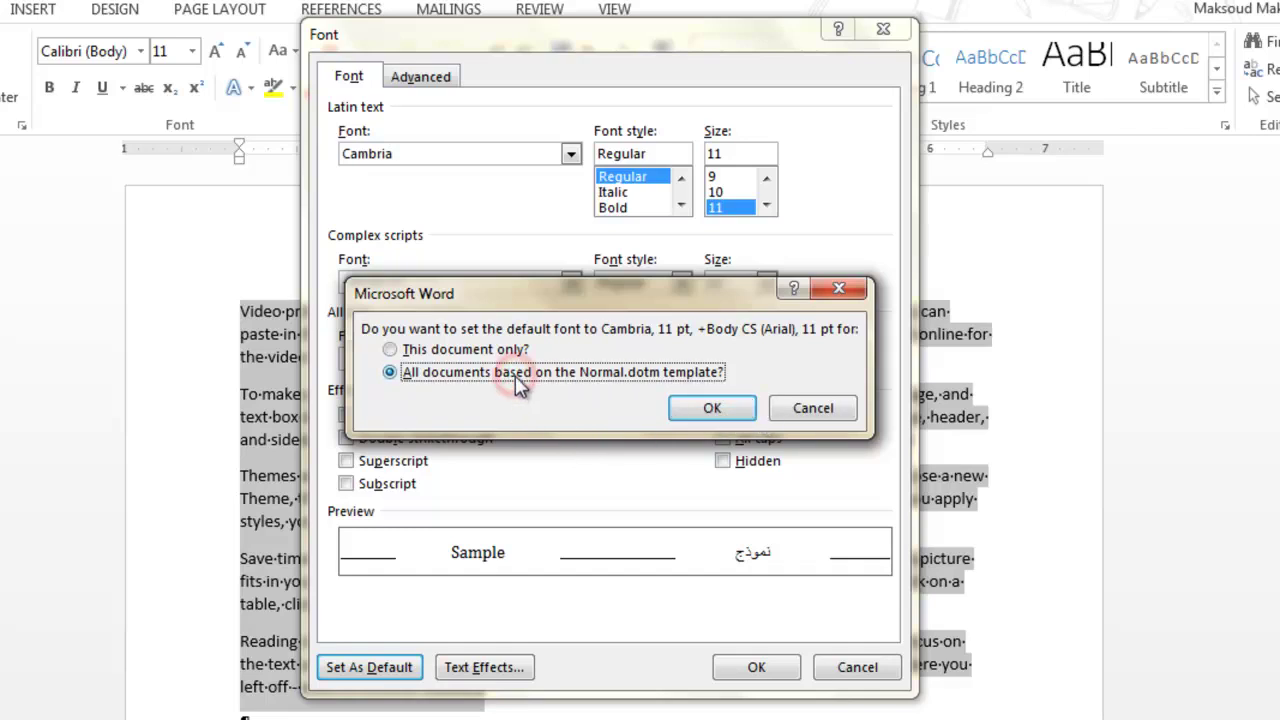
left_click(812, 407)
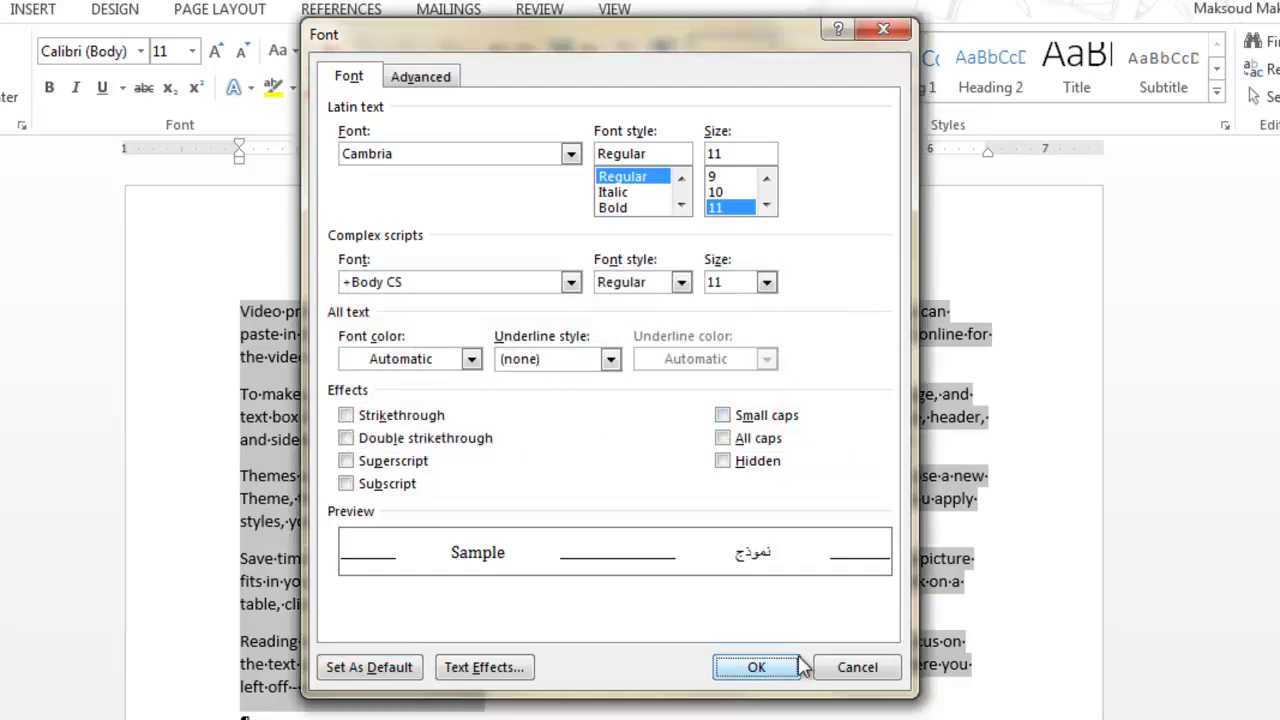
left_click(410, 670)
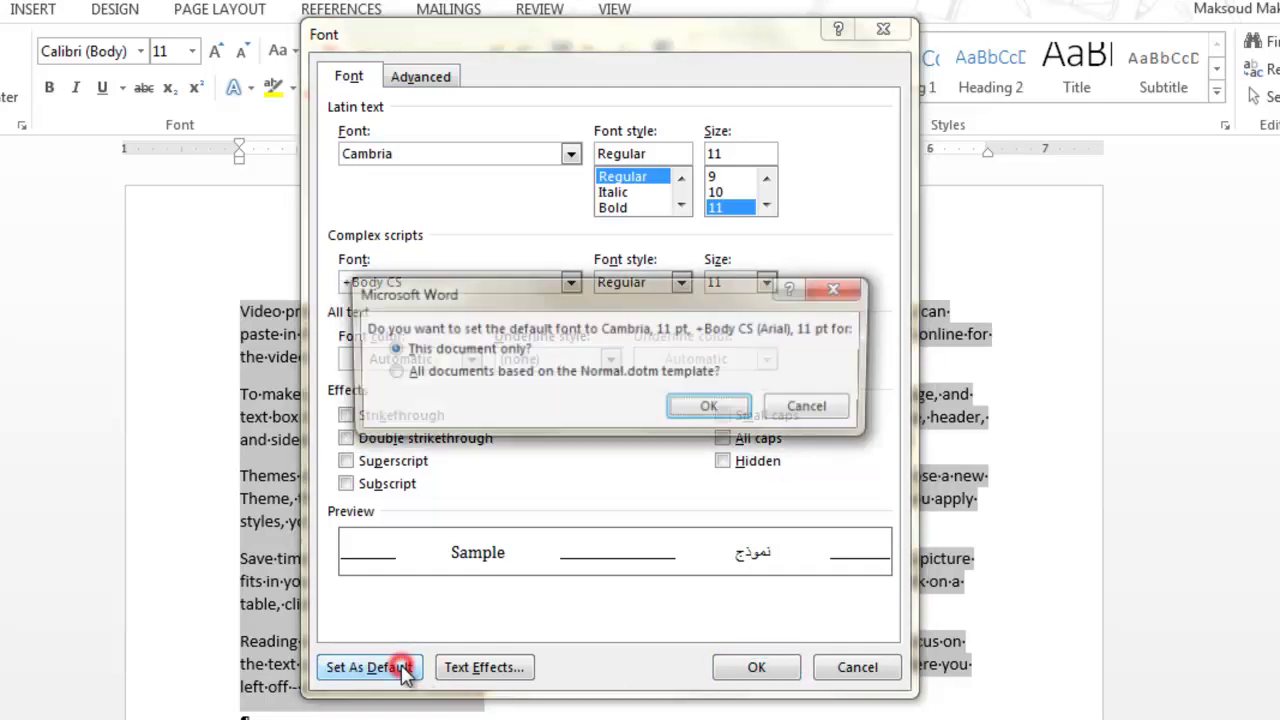
left_click(735, 412)
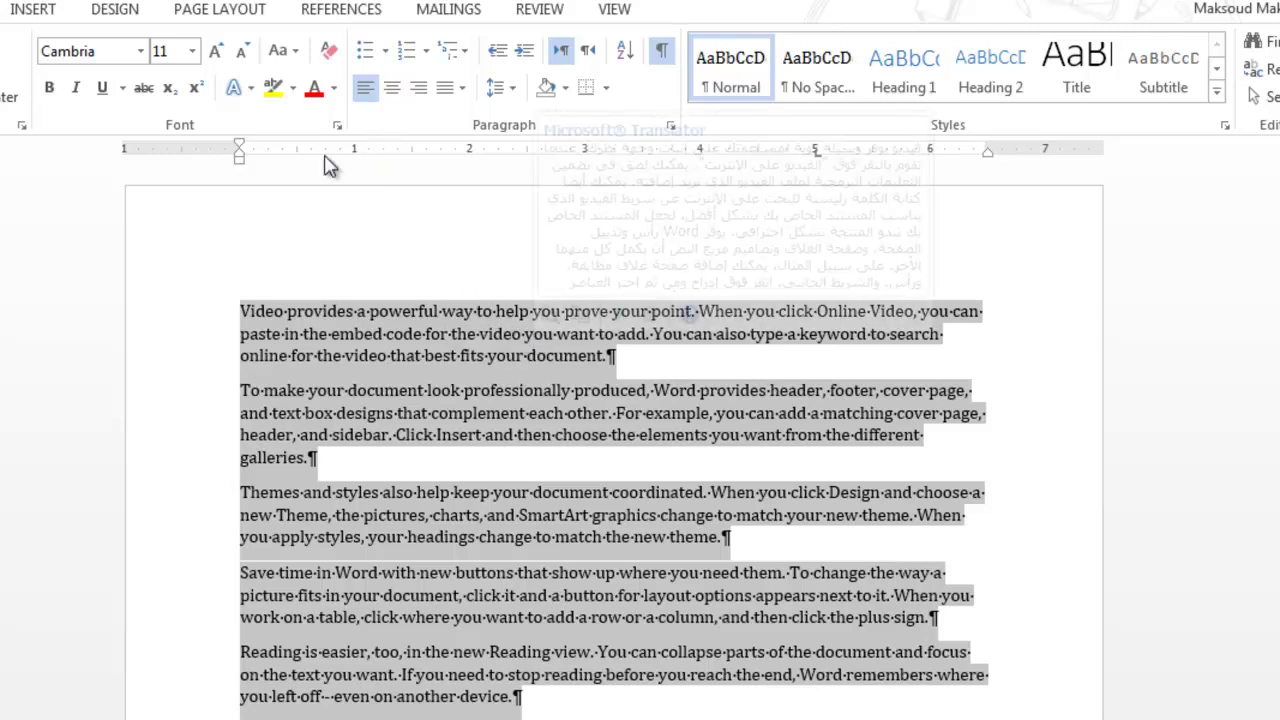
Step: Clear the formatting and restore the Body theme font as the document's default
left_click(330, 52)
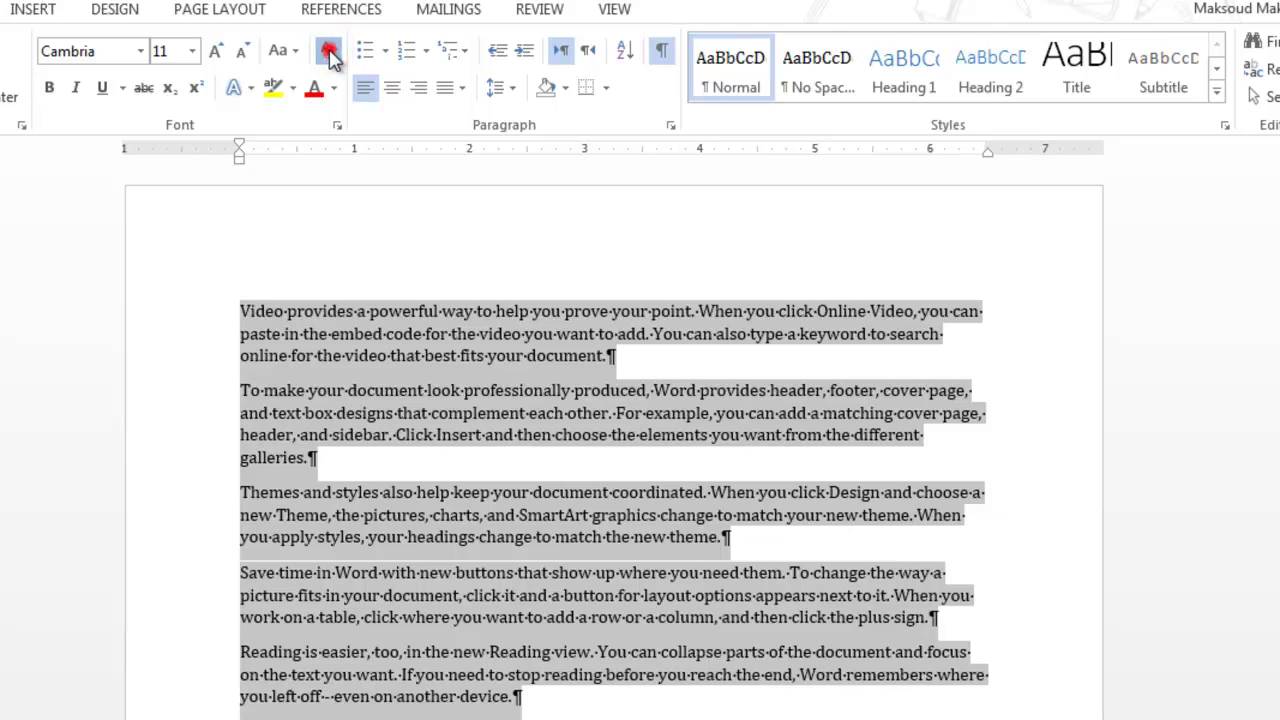
left_click(337, 125)
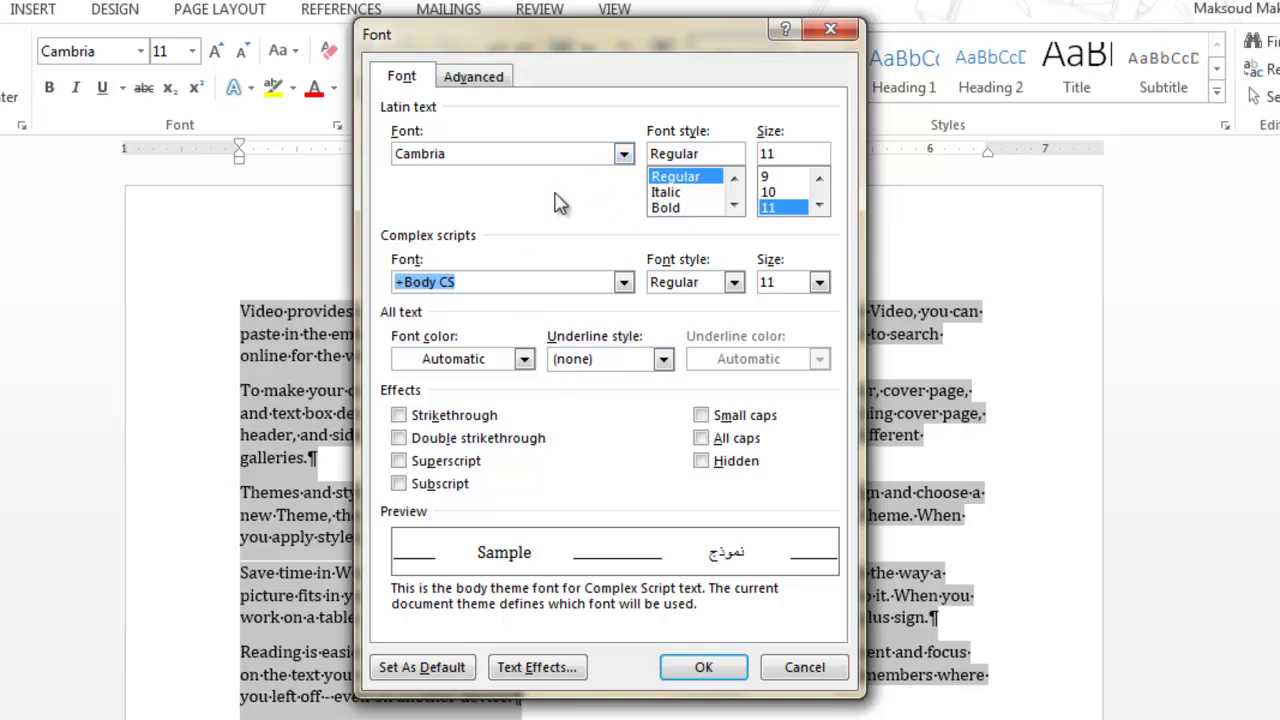
left_click(517, 151)
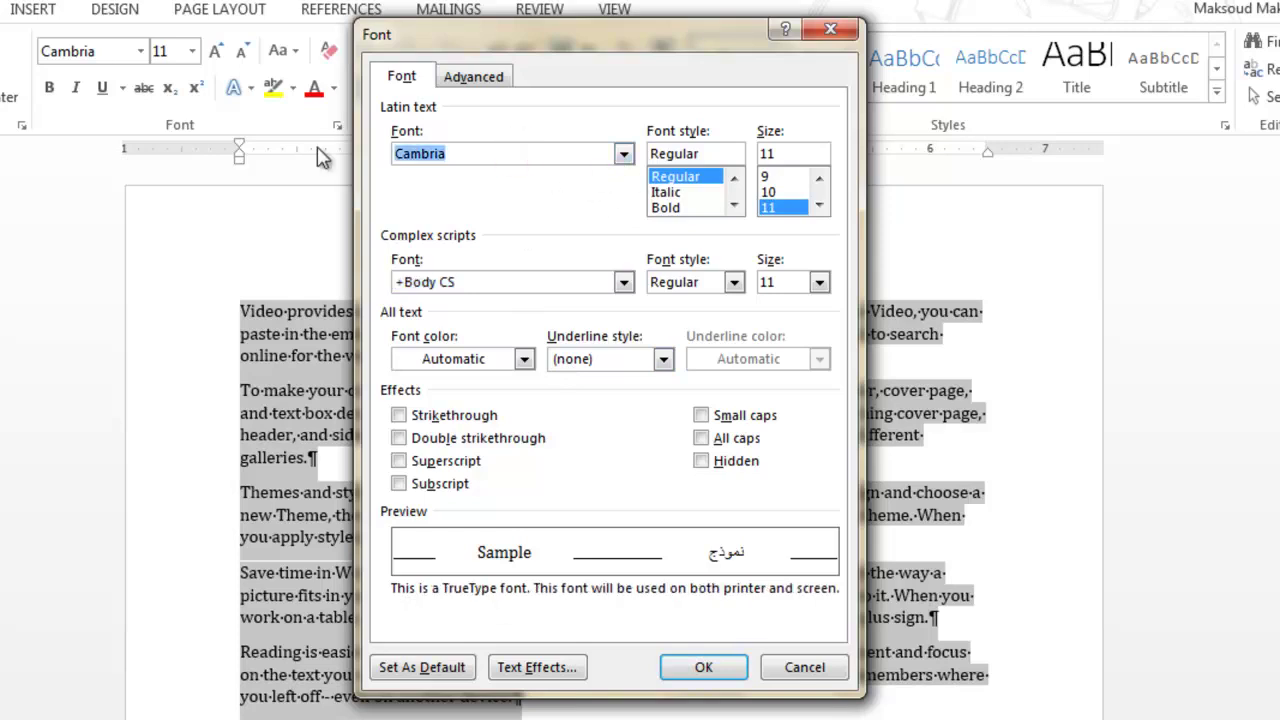
type("=")
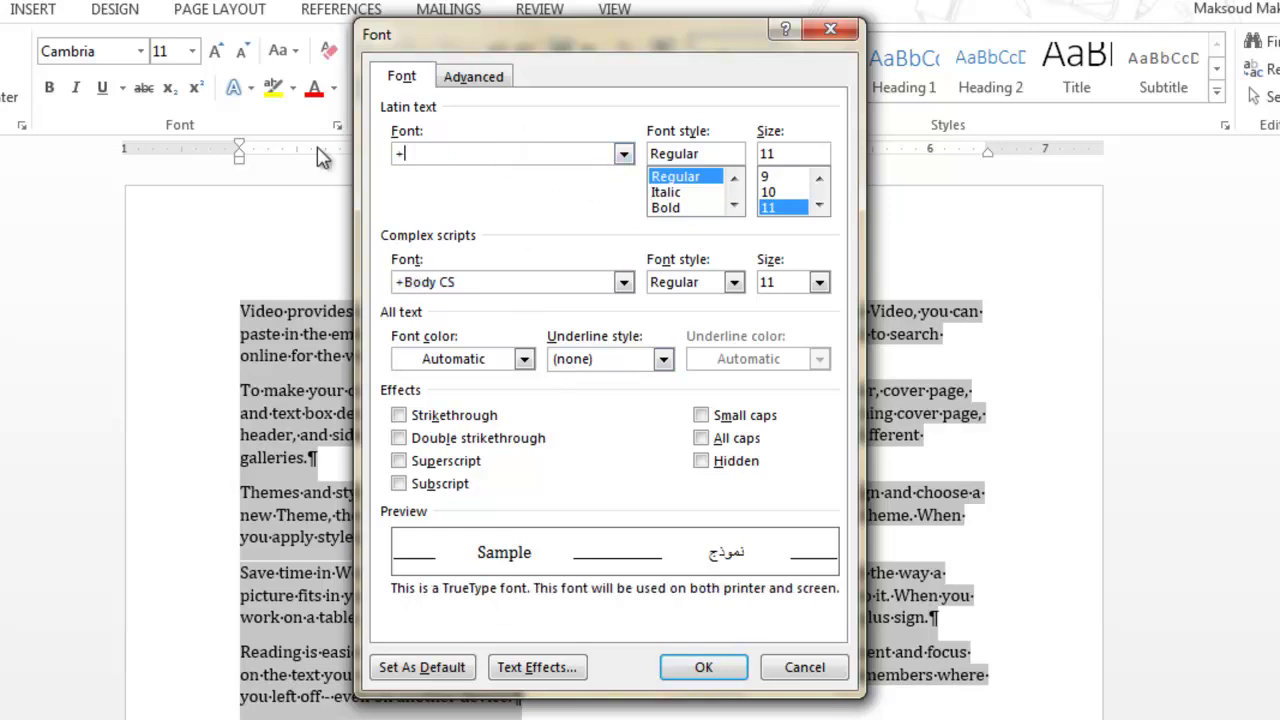
type("Body")
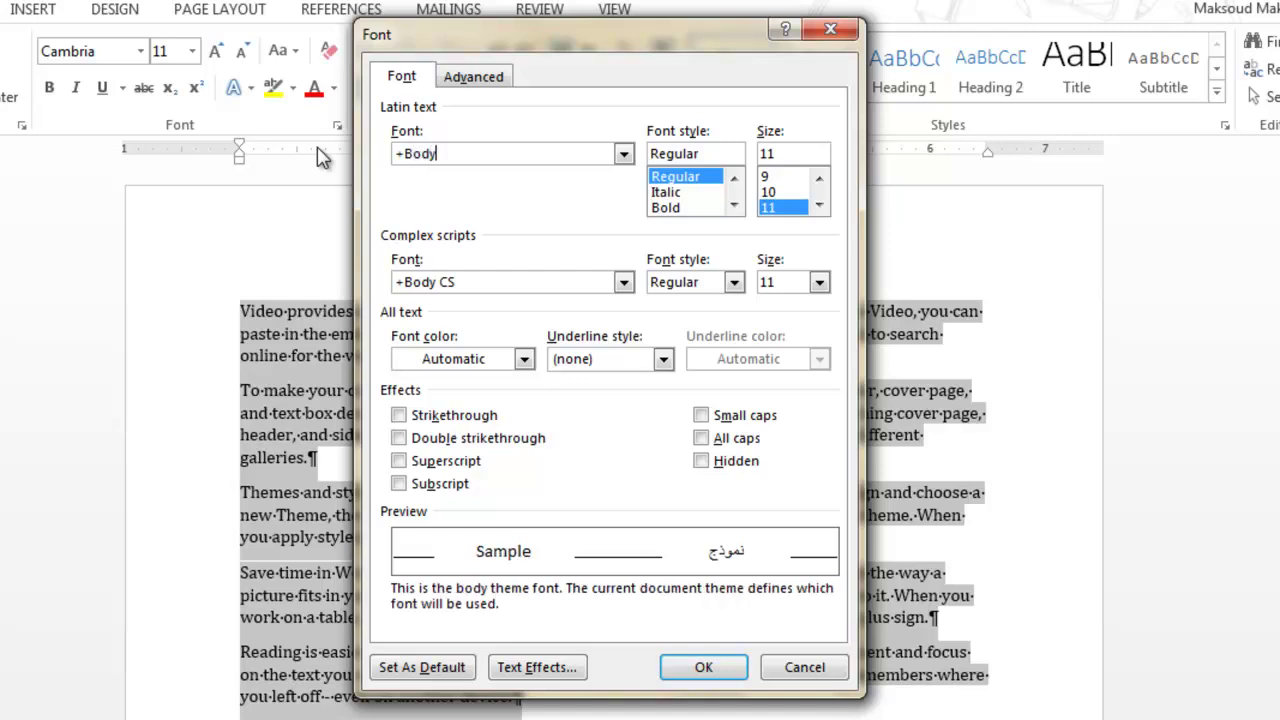
left_click(422, 667)
left_click(731, 407)
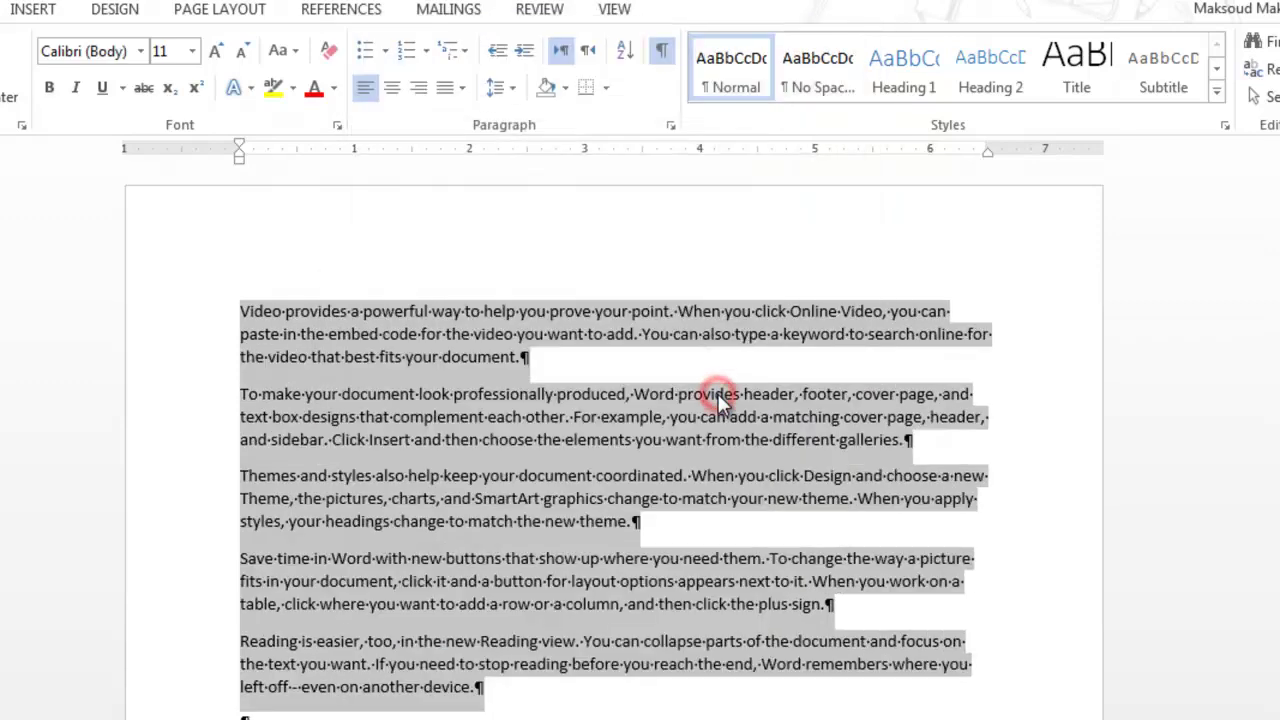
left_click(630, 523)
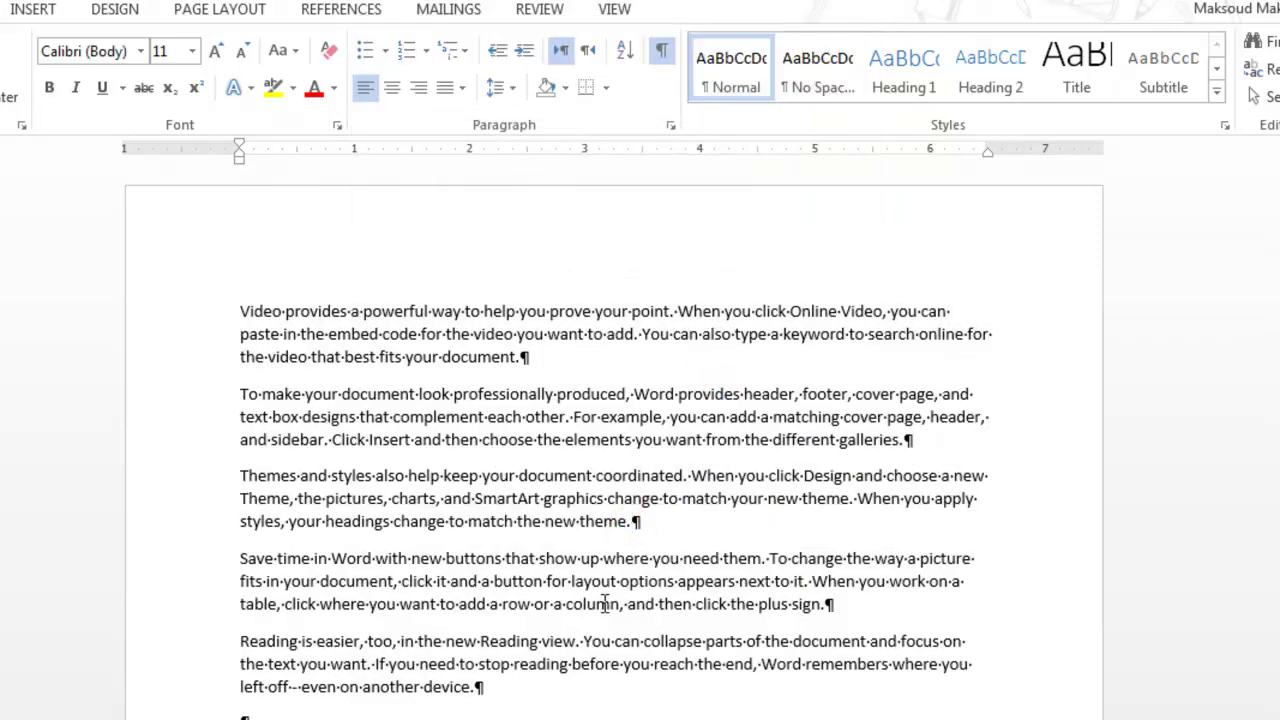
left_click_drag(516, 688, 120, 266)
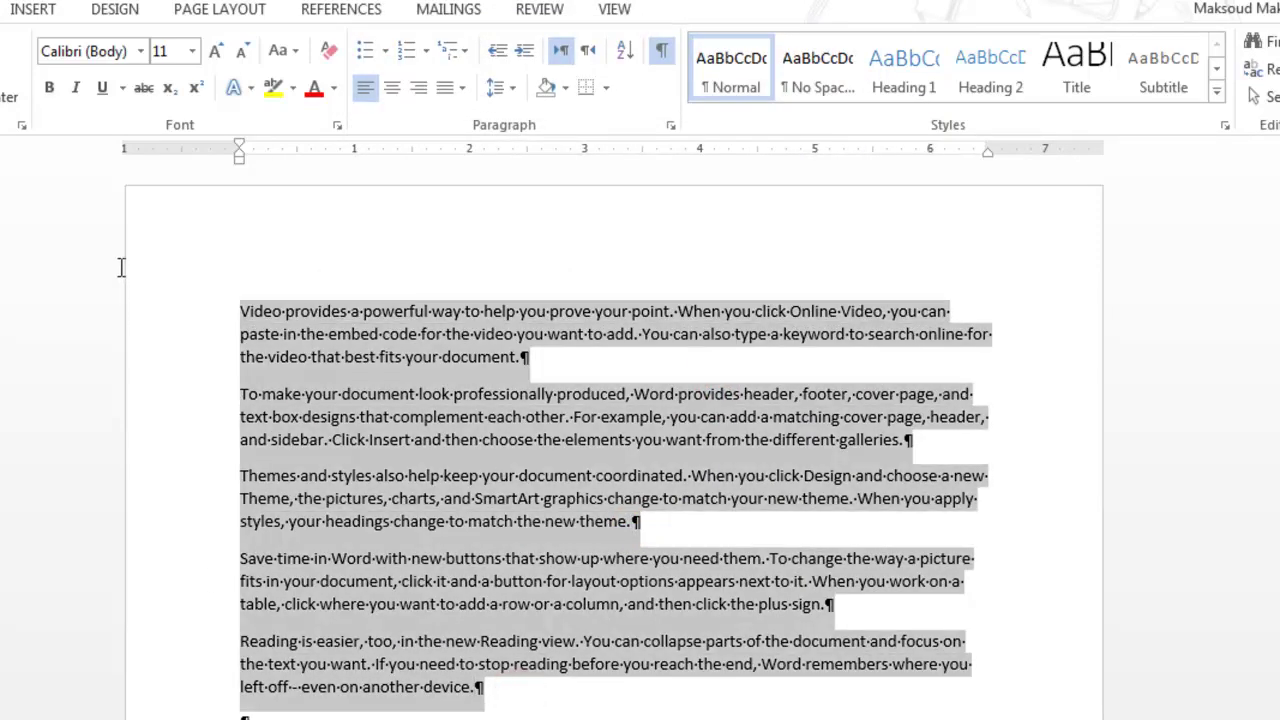
left_click(139, 52)
type("Cambria")
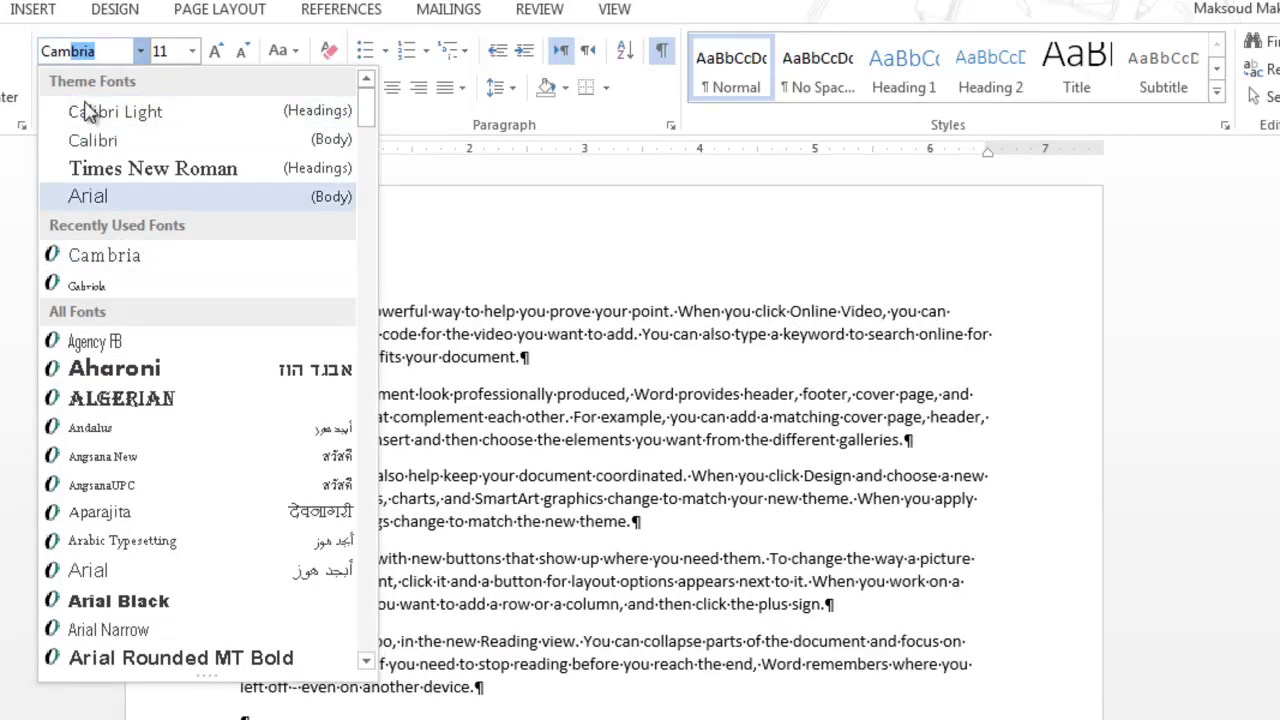
key("Return")
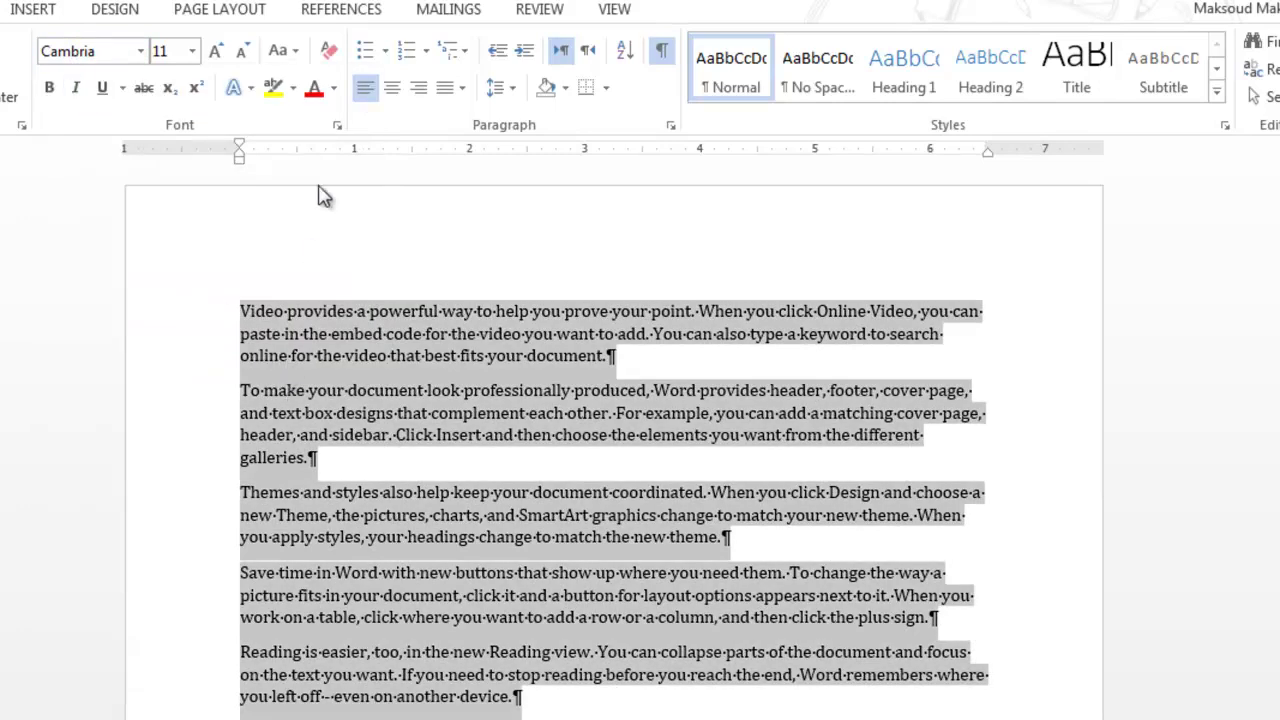
left_click(329, 52)
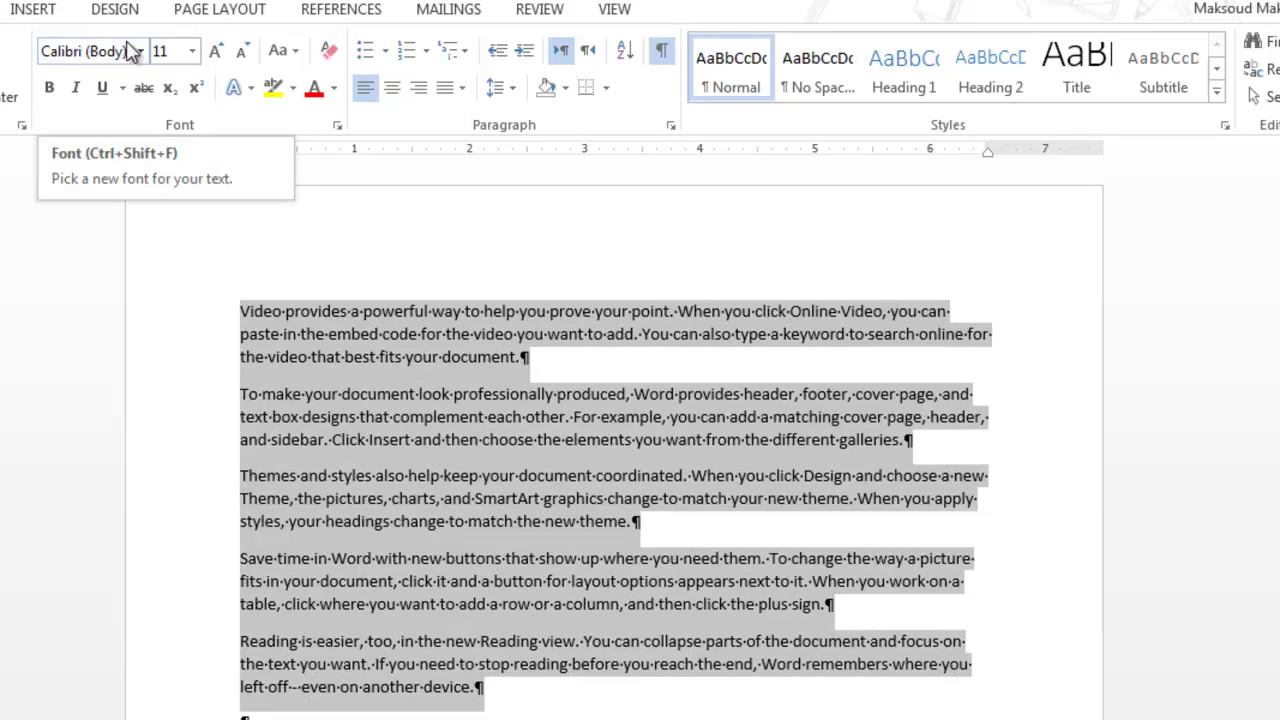
left_click(337, 126)
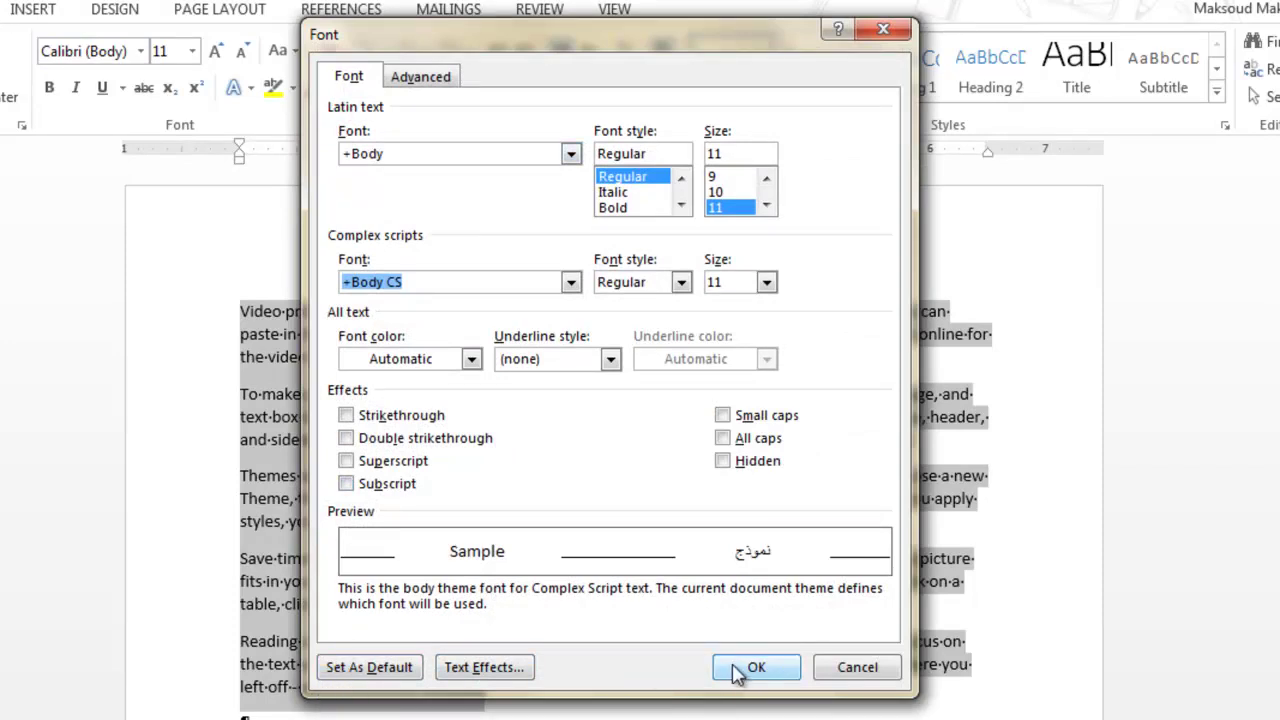
left_click(882, 668)
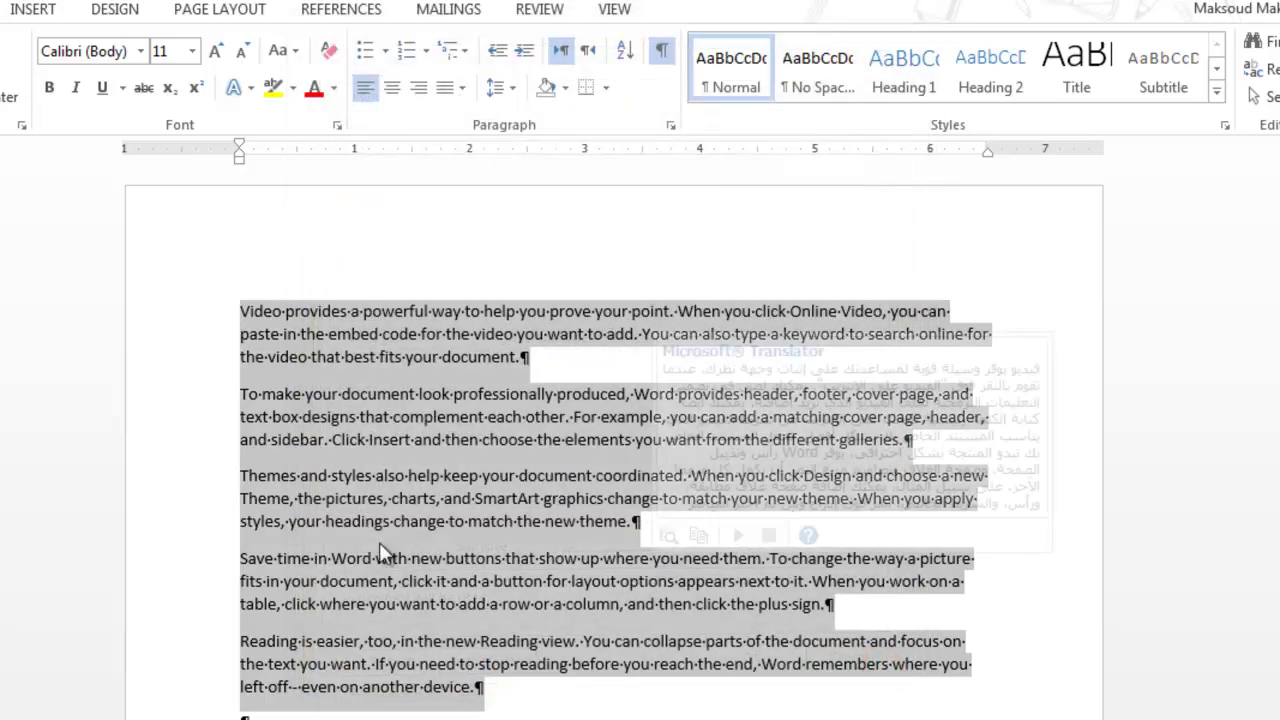
left_click(337, 125)
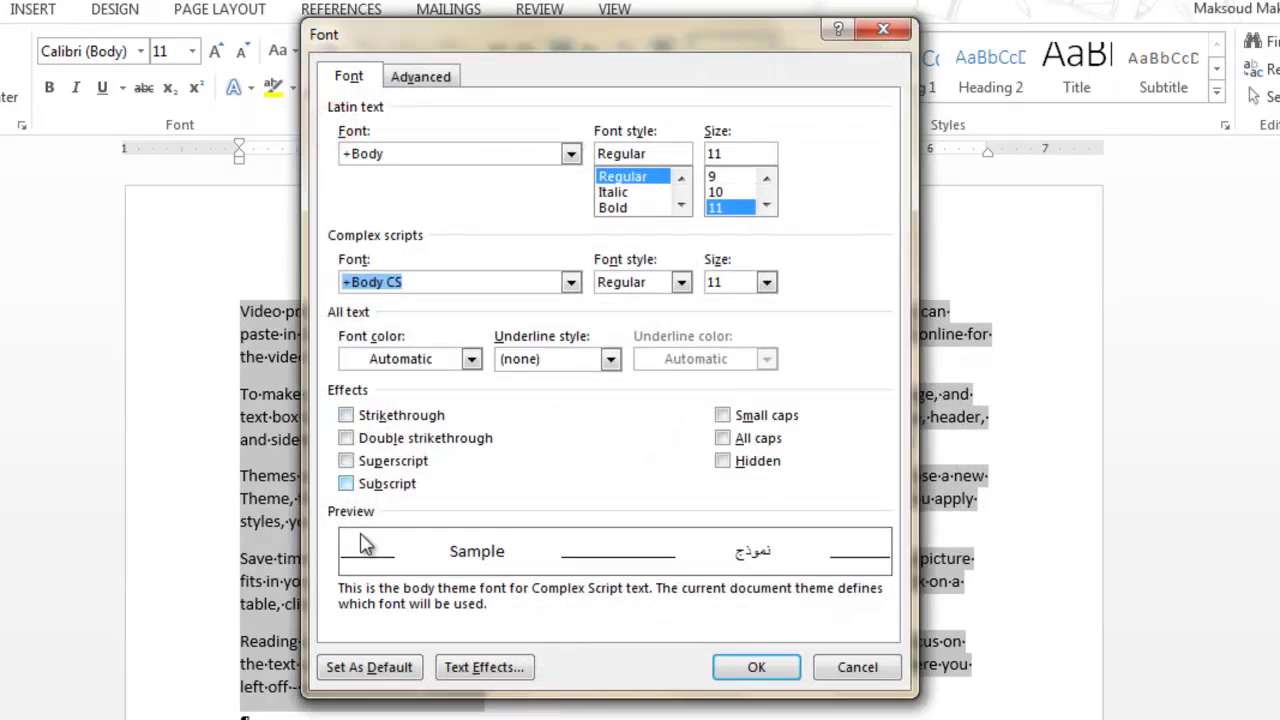
left_click(495, 667)
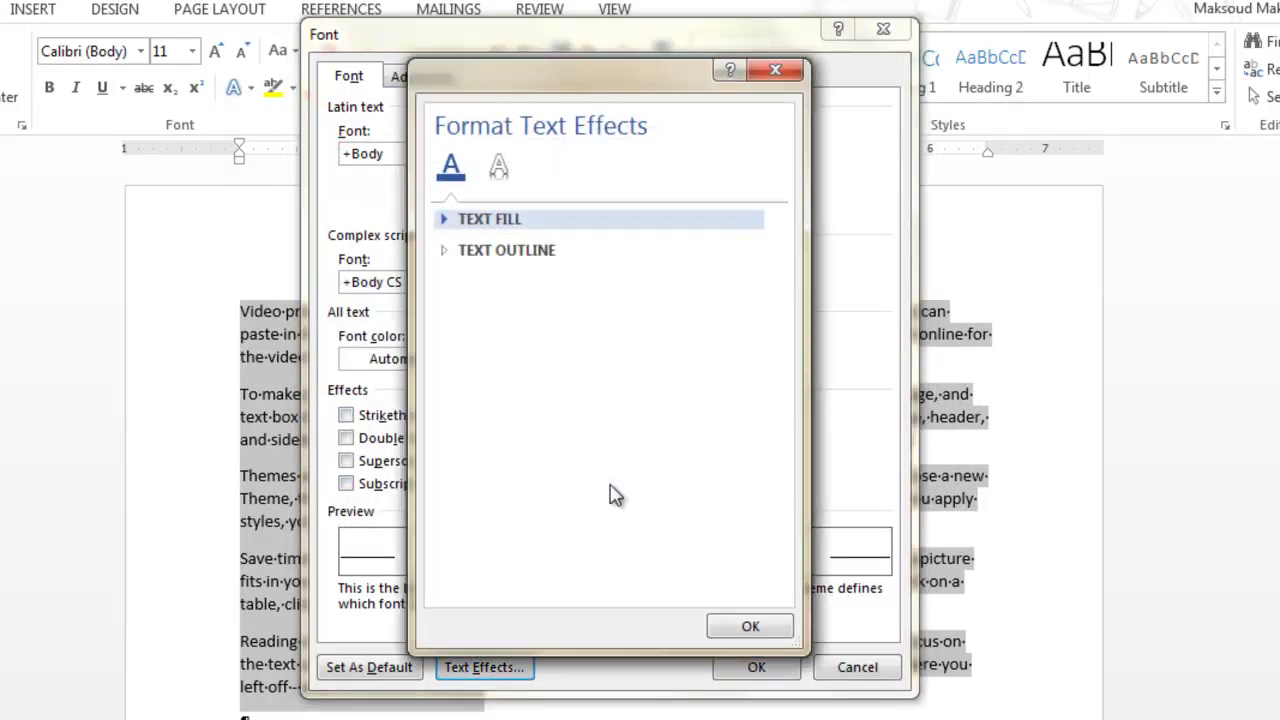
left_click(750, 626)
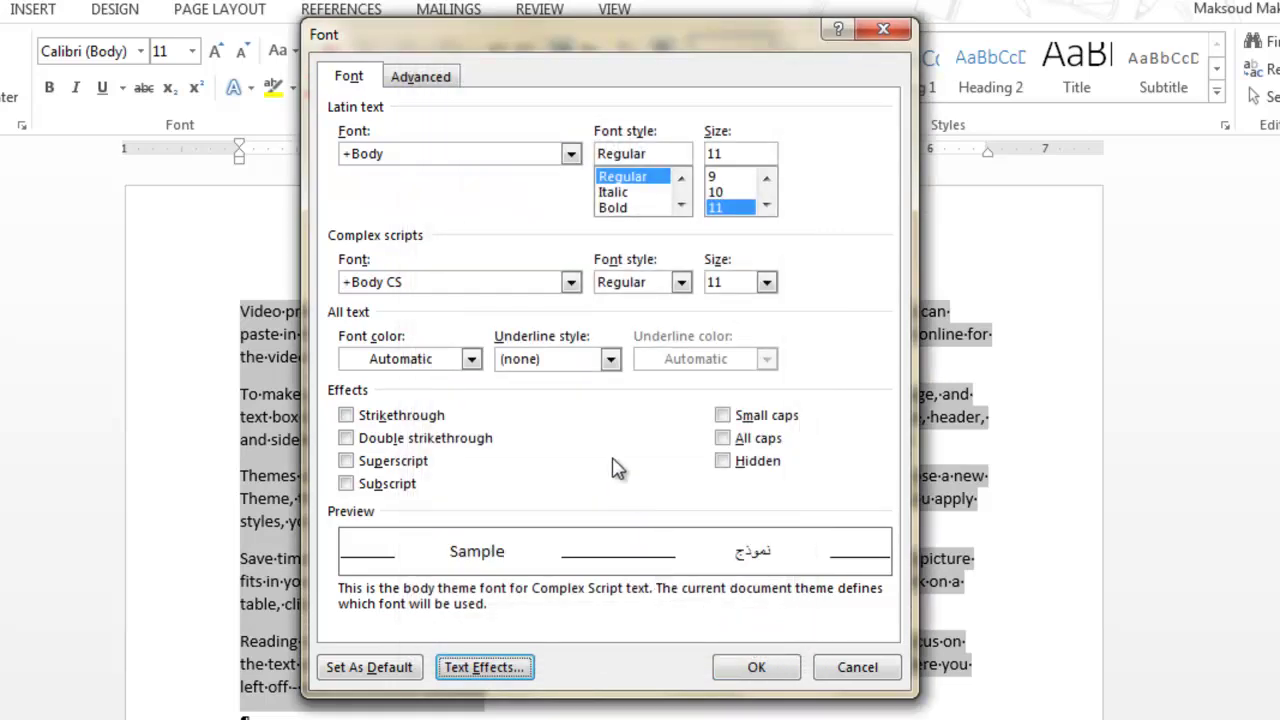
left_click(430, 77)
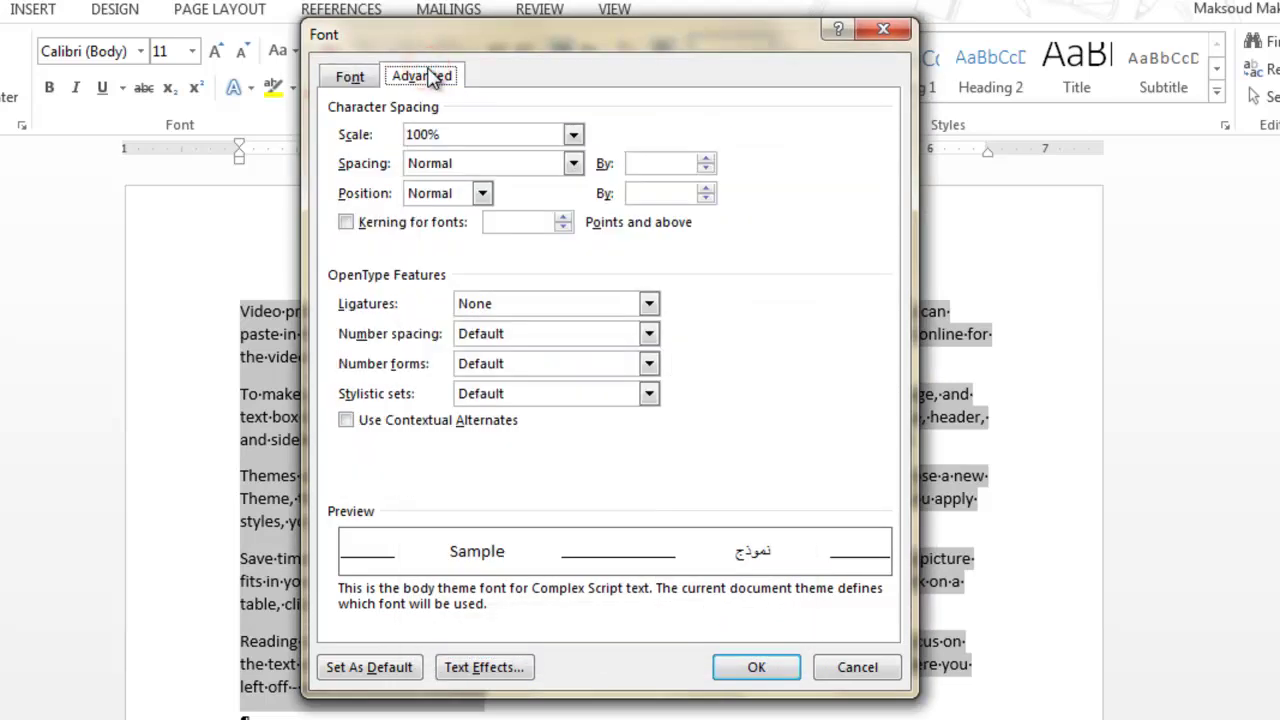
left_click(860, 665)
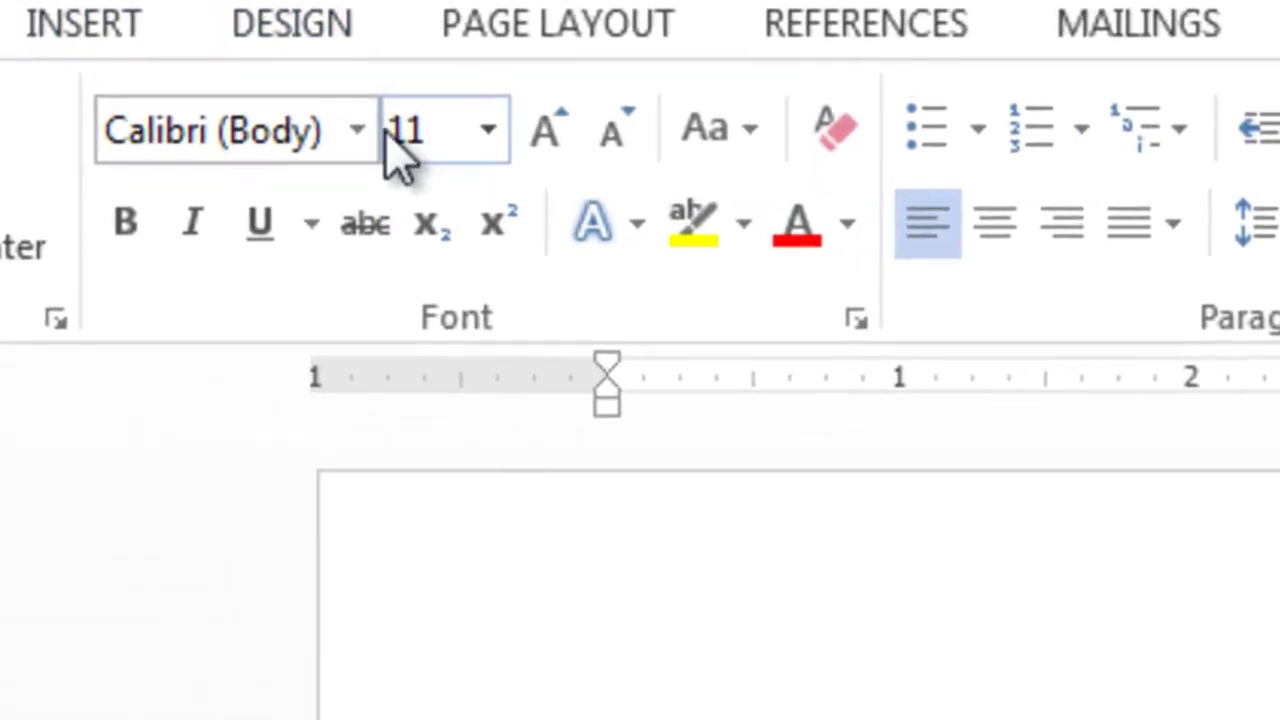
Step: Apply the Gabriola font to the selected paragraphs from the Font box
left_click(360, 132)
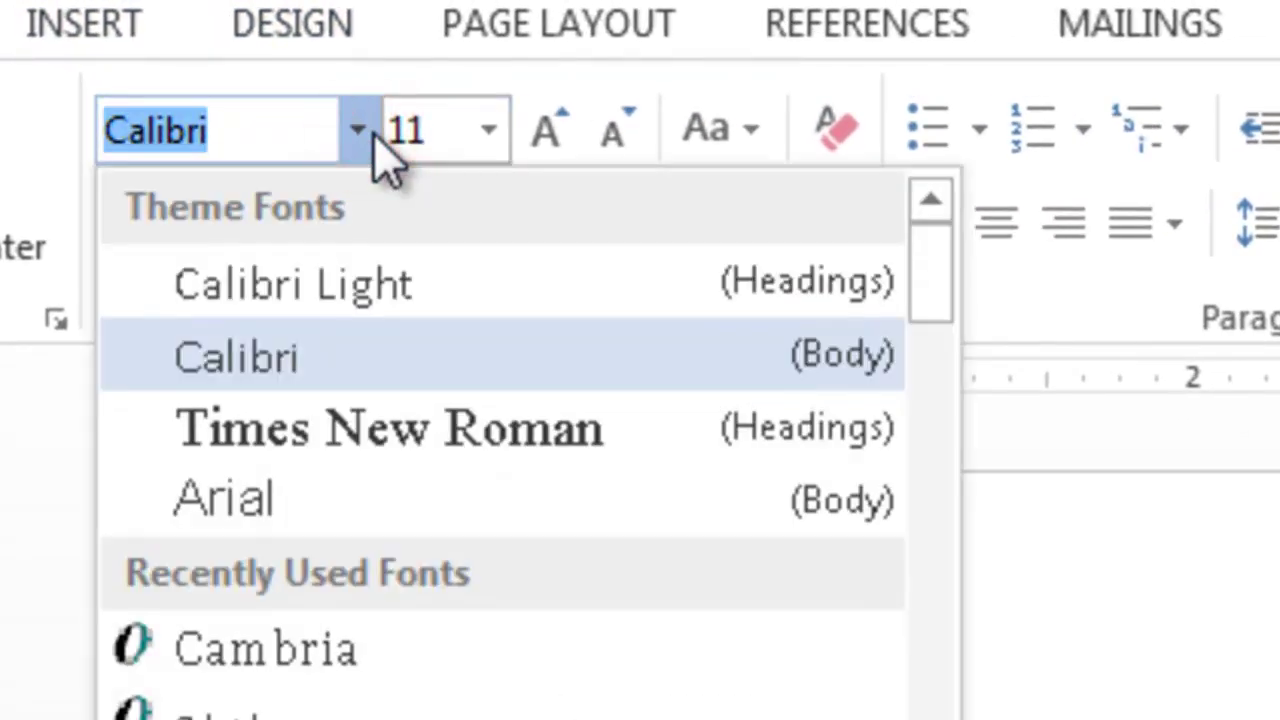
type("Ga")
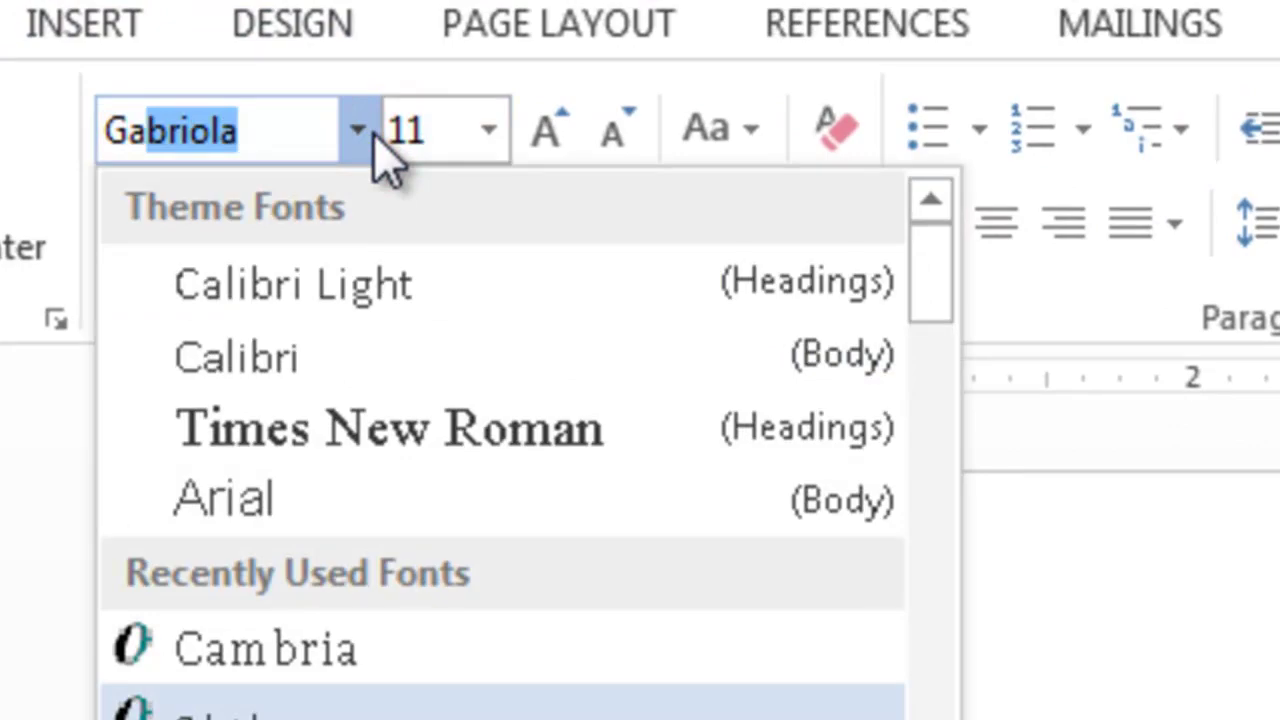
key("Return")
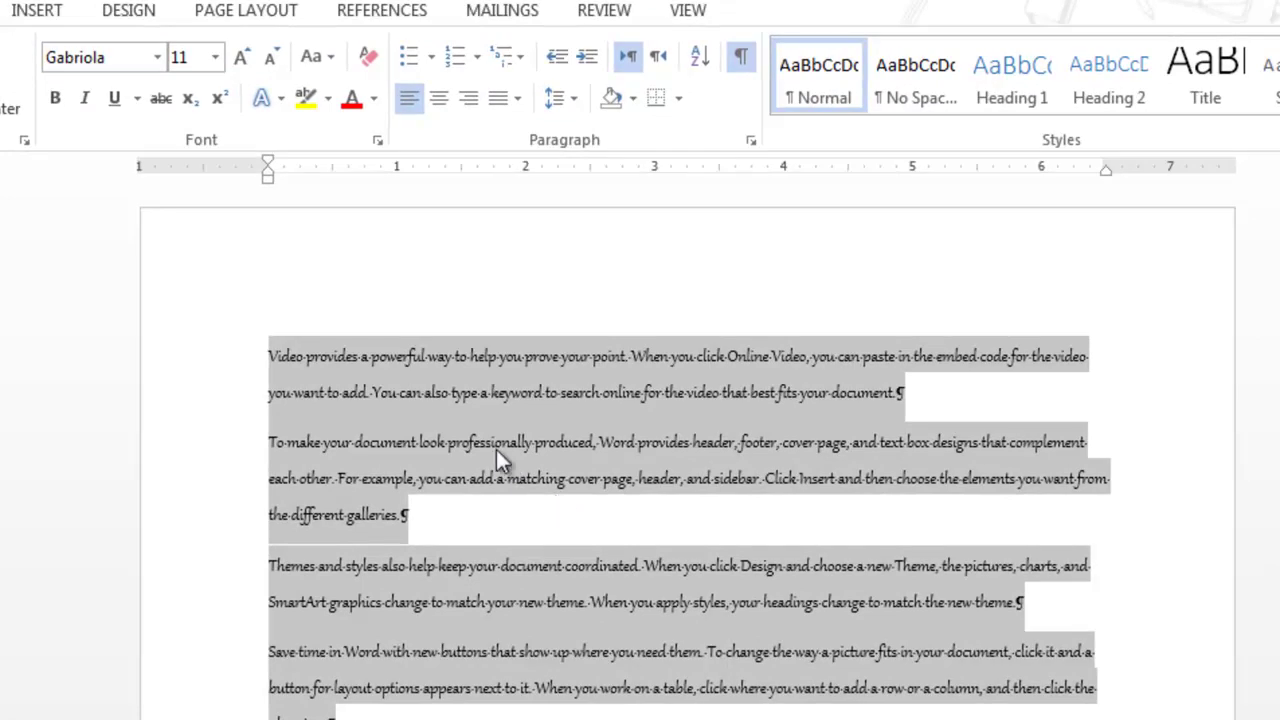
mouse_move(560, 440)
Step: In the Font dialog, preview and undo strikethrough, double strikethrough and superscript
left_click(377, 141)
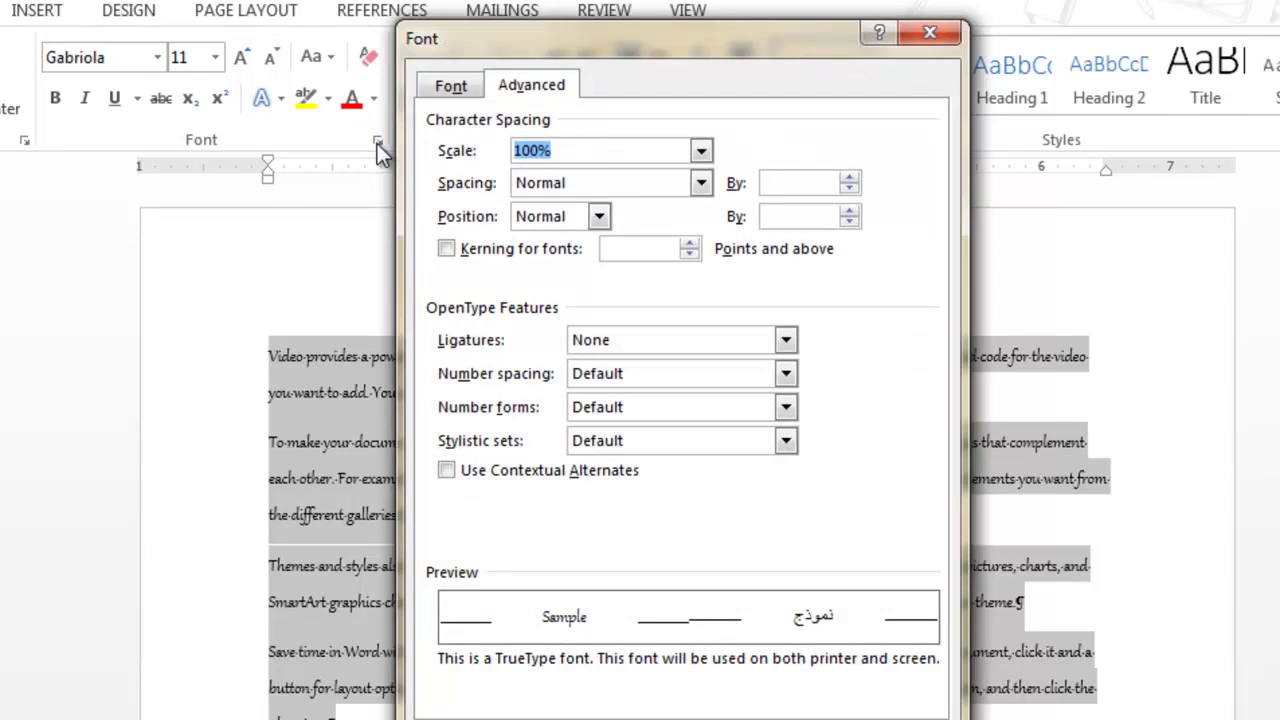
left_click(471, 84)
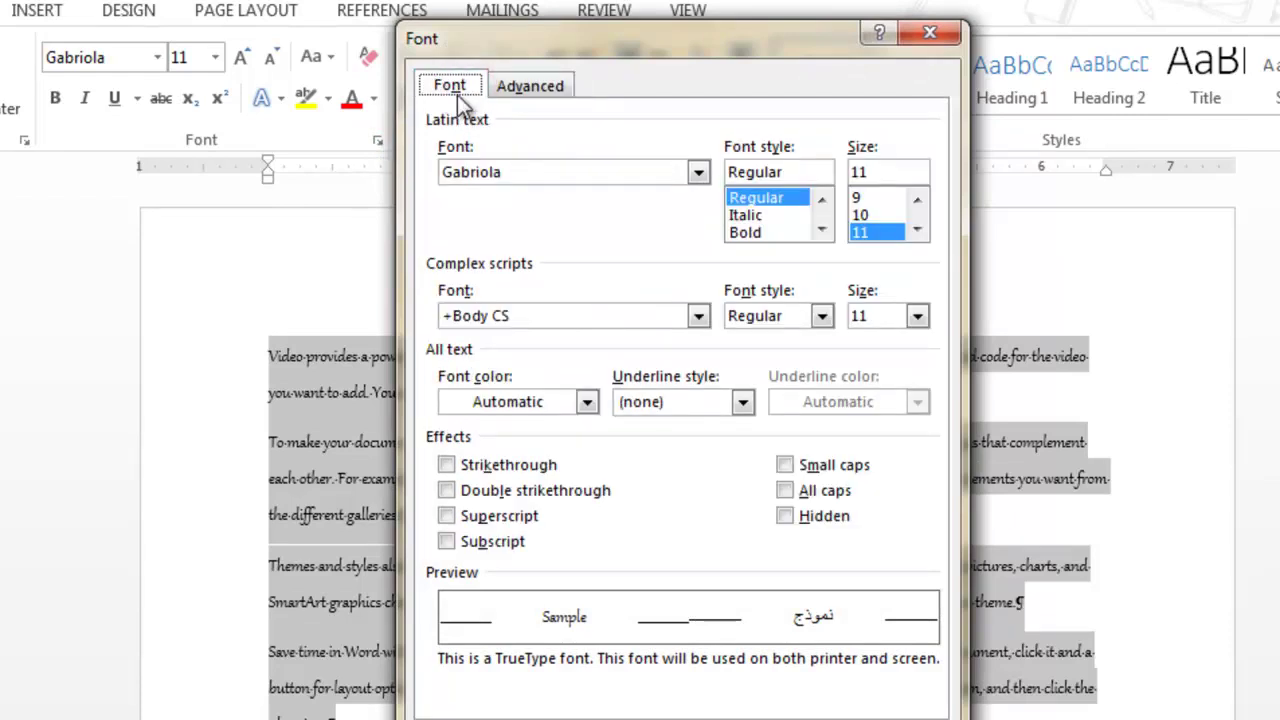
left_click(495, 467)
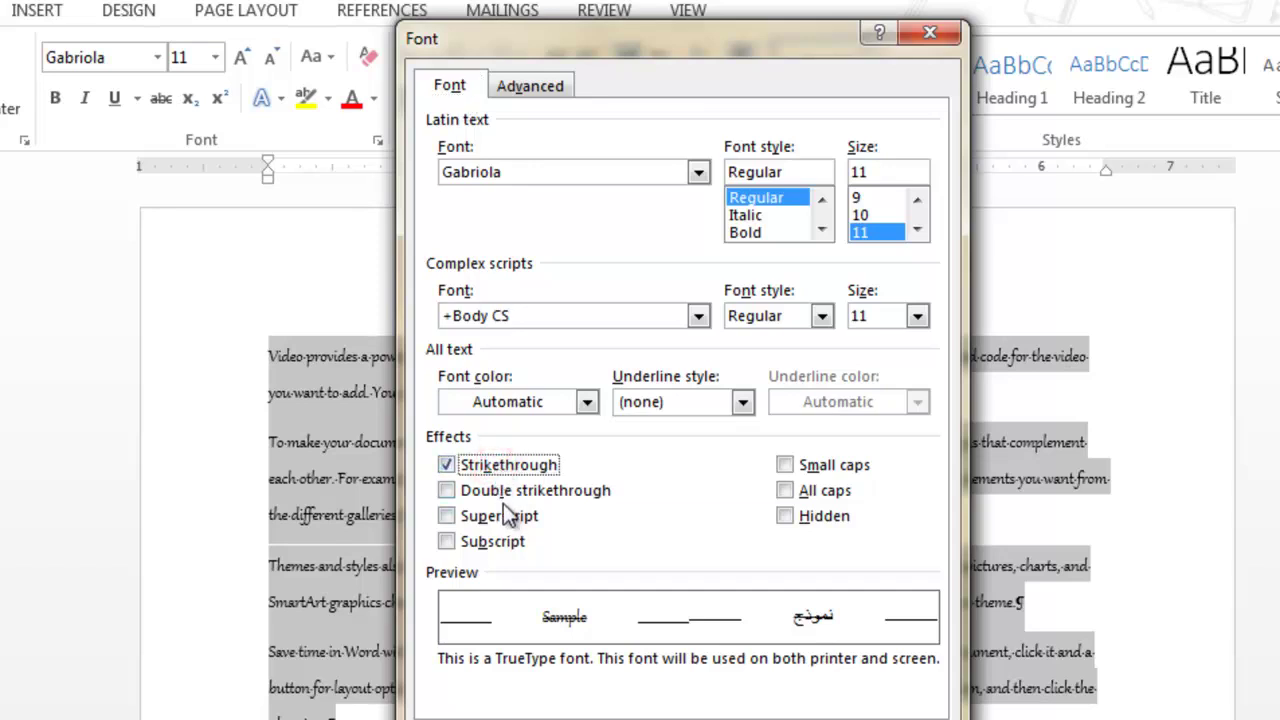
left_click(505, 476)
left_click(506, 490)
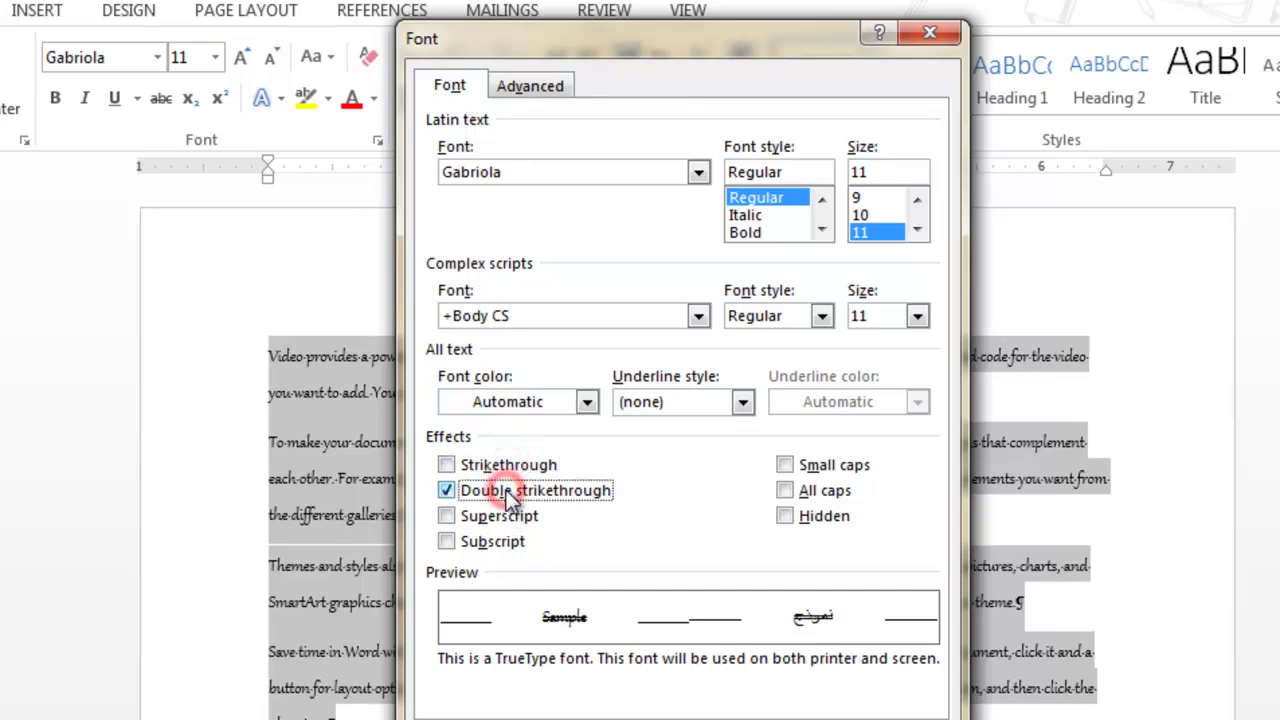
left_click(506, 490)
left_click(503, 514)
left_click(503, 514)
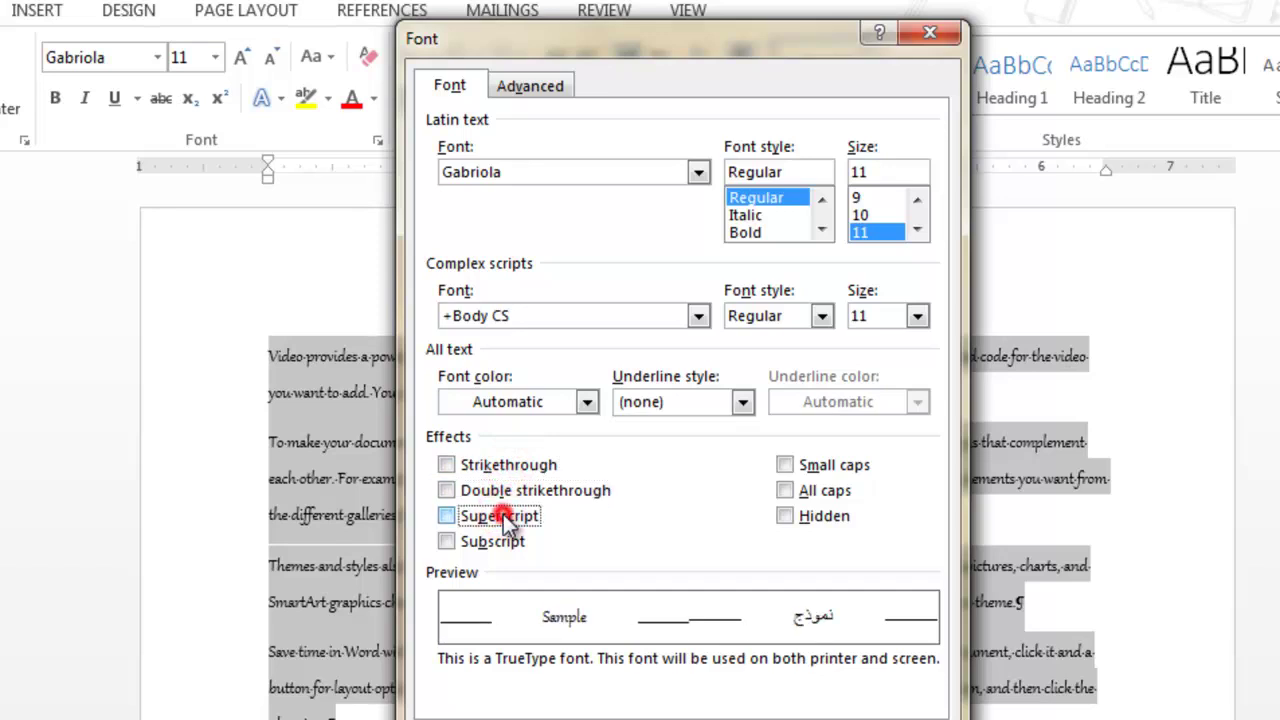
Step: Preview and undo the subscript, small caps, all caps and hidden effects
left_click(505, 545)
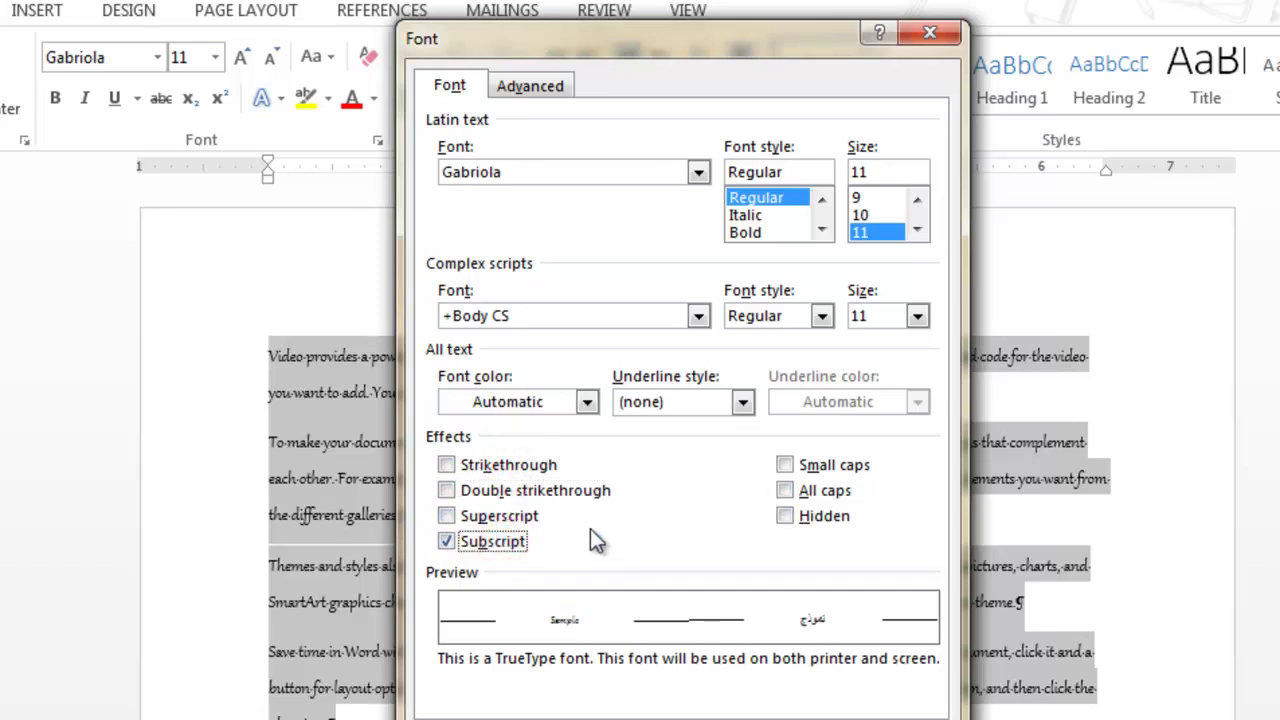
left_click(506, 545)
left_click(840, 467)
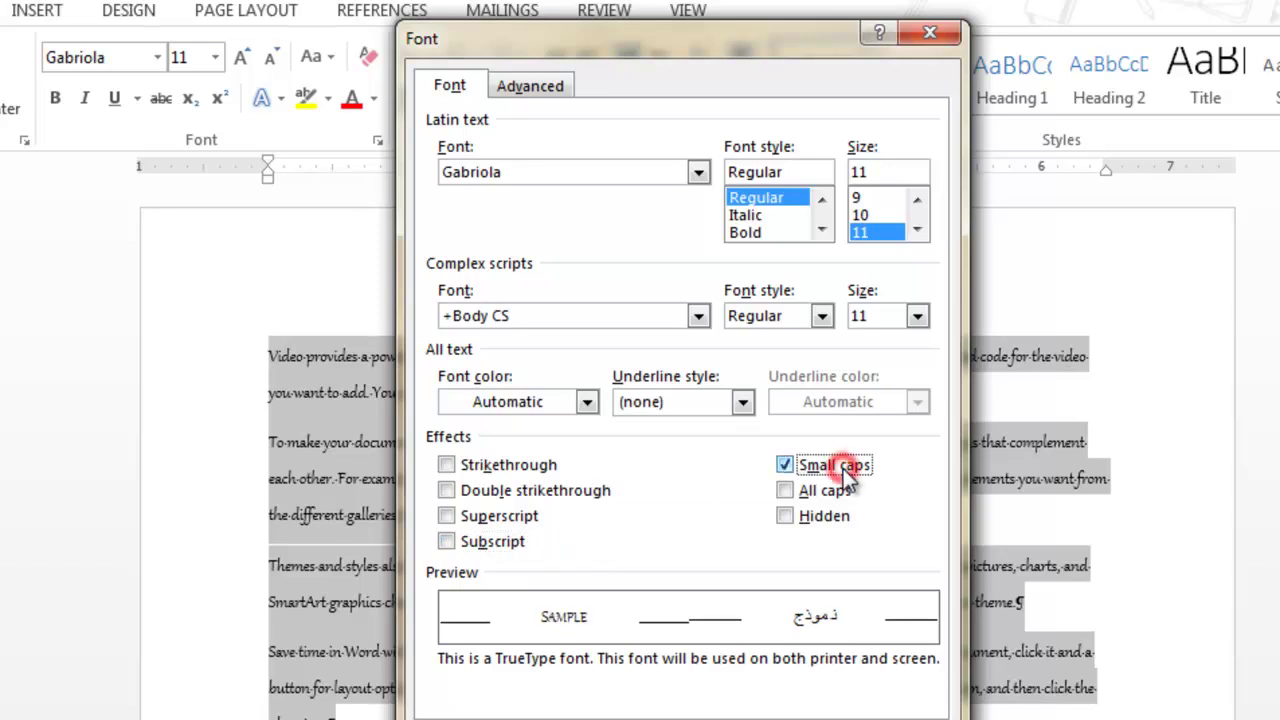
left_click(840, 467)
left_click(831, 490)
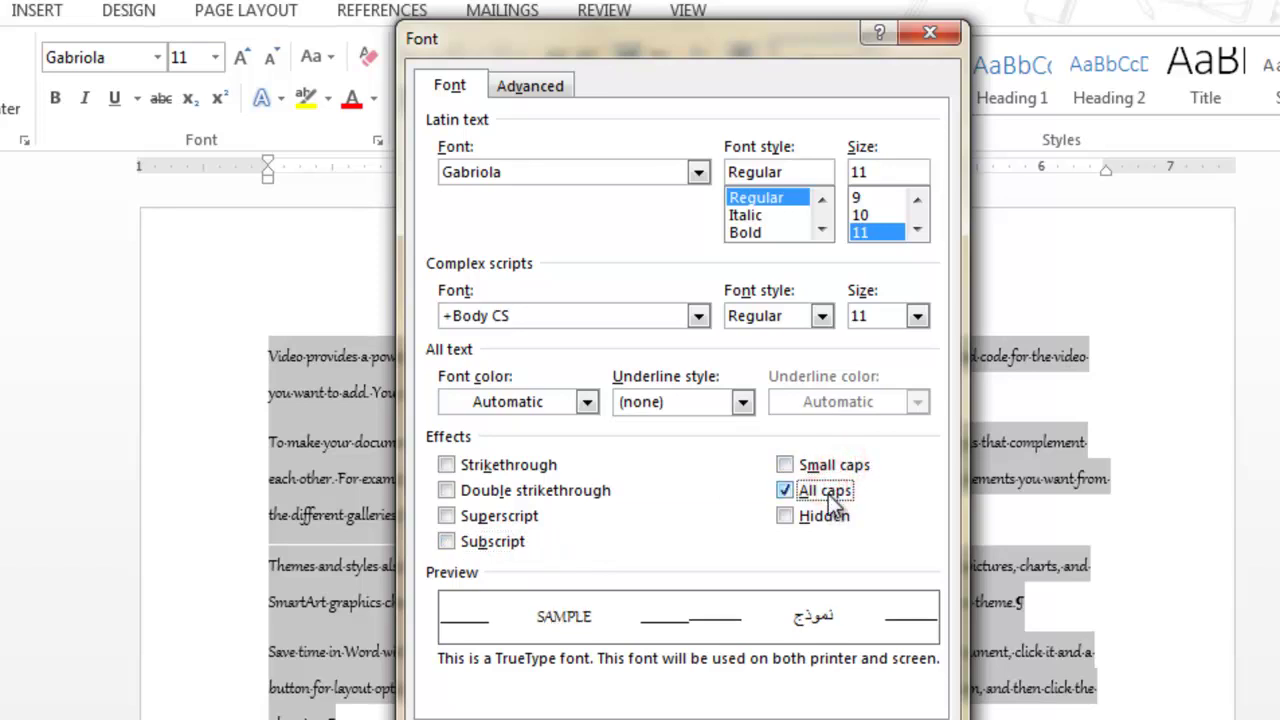
left_click(828, 492)
left_click(825, 524)
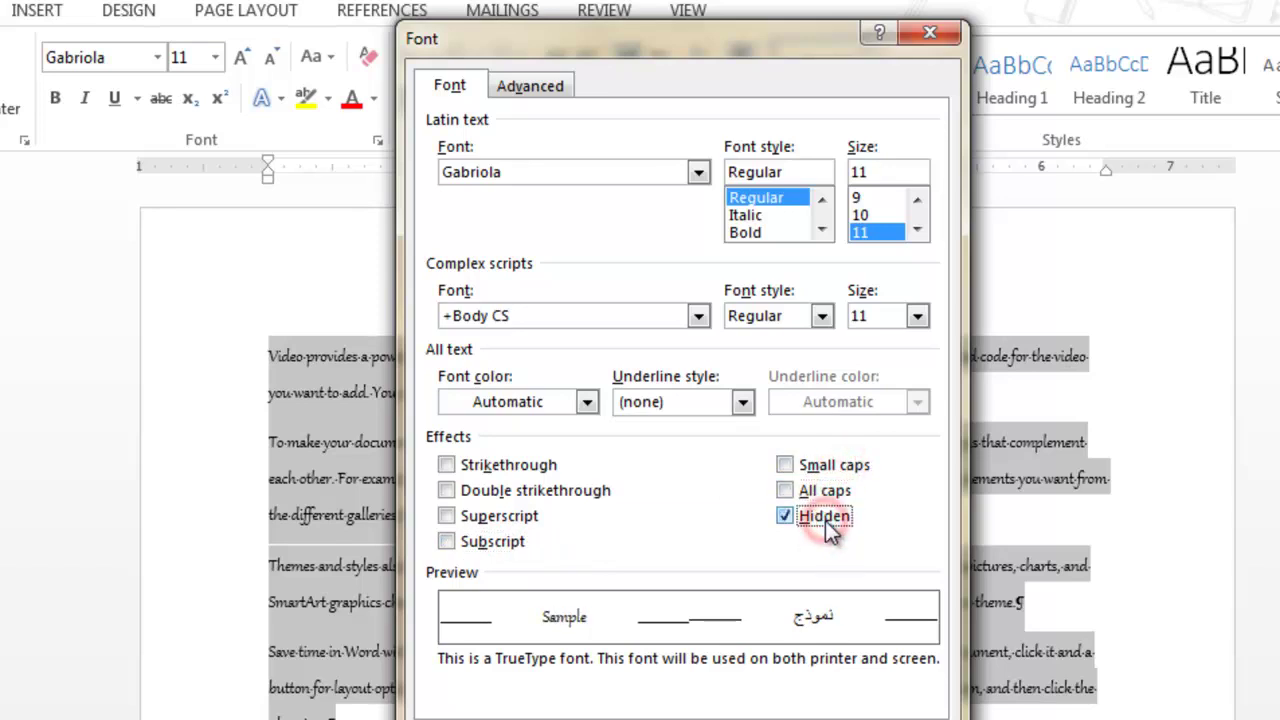
left_click(825, 520)
Step: Browse the underline style and font colour lists, then close the dialog unchanged
left_click(741, 402)
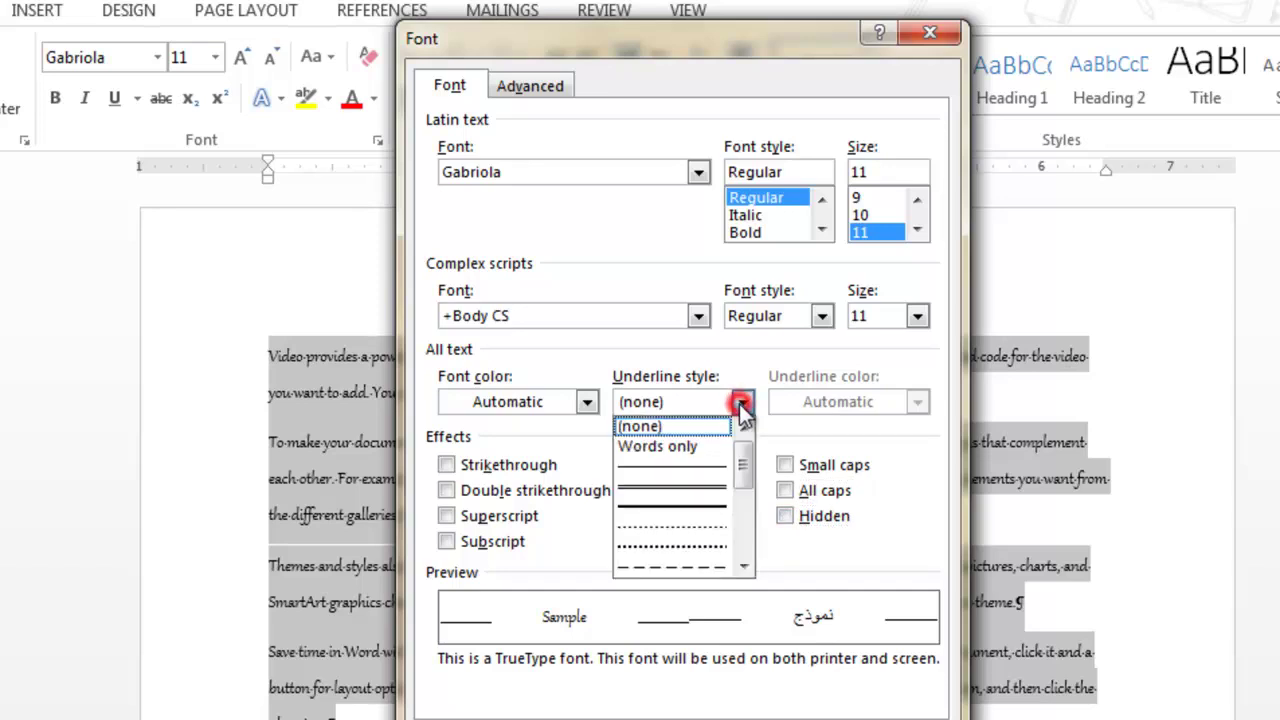
left_click_drag(742, 455, 757, 530)
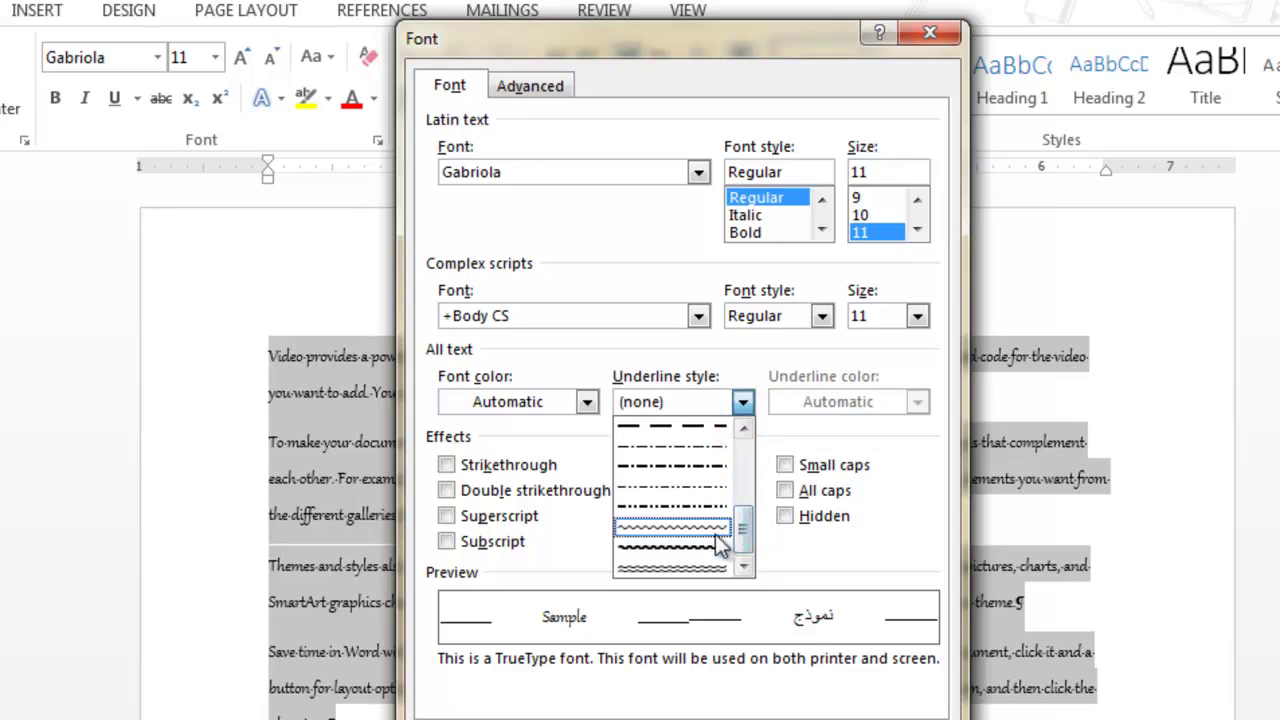
left_click(563, 438)
left_click(588, 403)
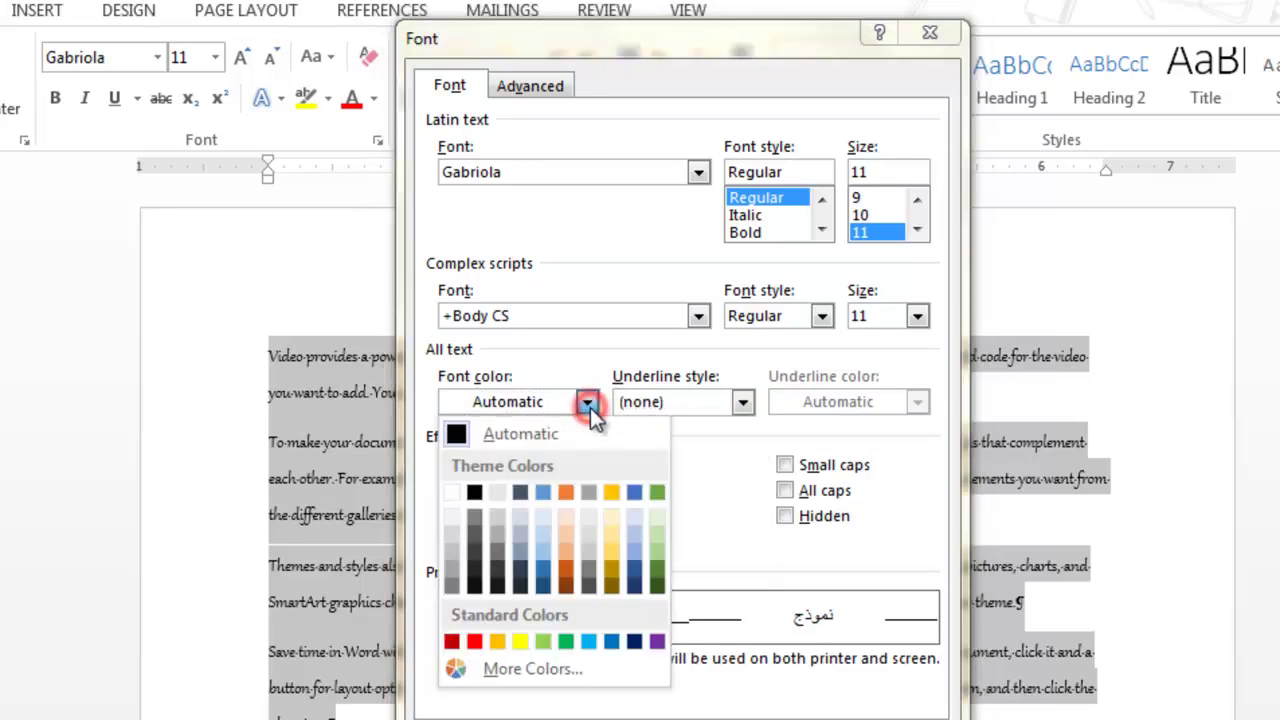
left_click(736, 484)
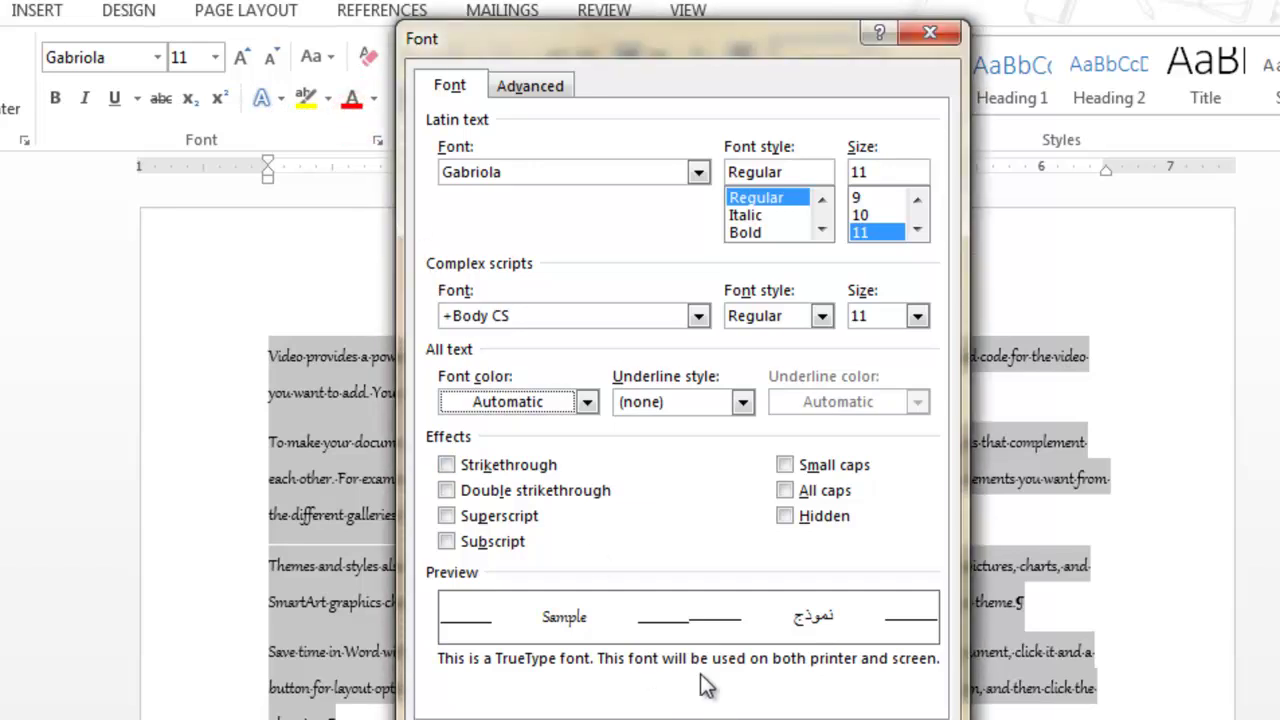
key("Return")
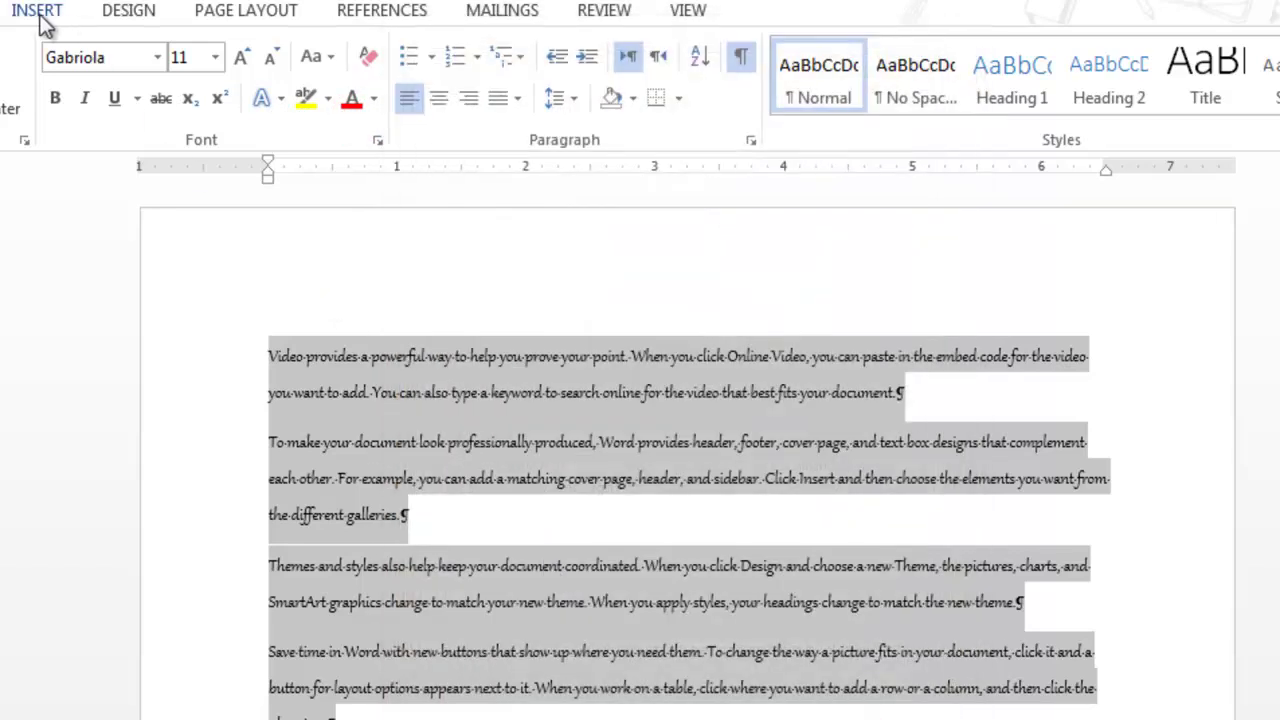
Step: Apply Gabriola stylistic set 6 from the Font dialog's Advanced options
left_click(24, 58)
left_click(377, 143)
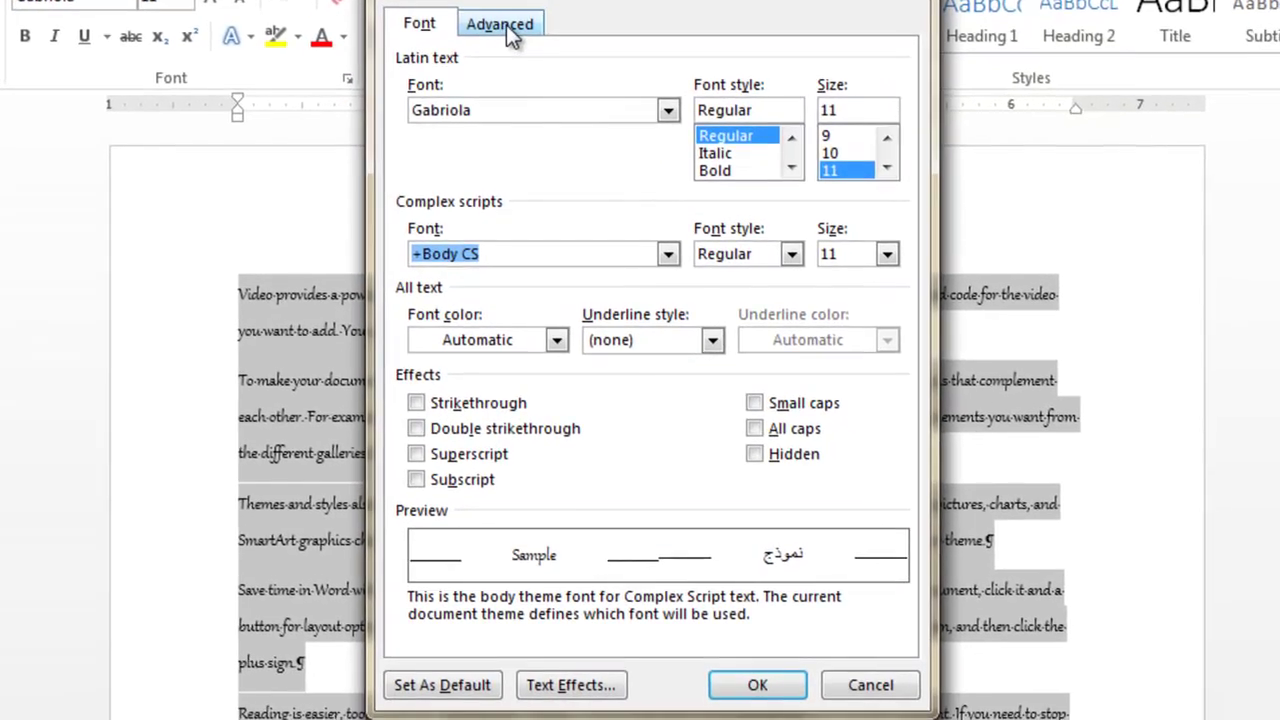
left_click(537, 87)
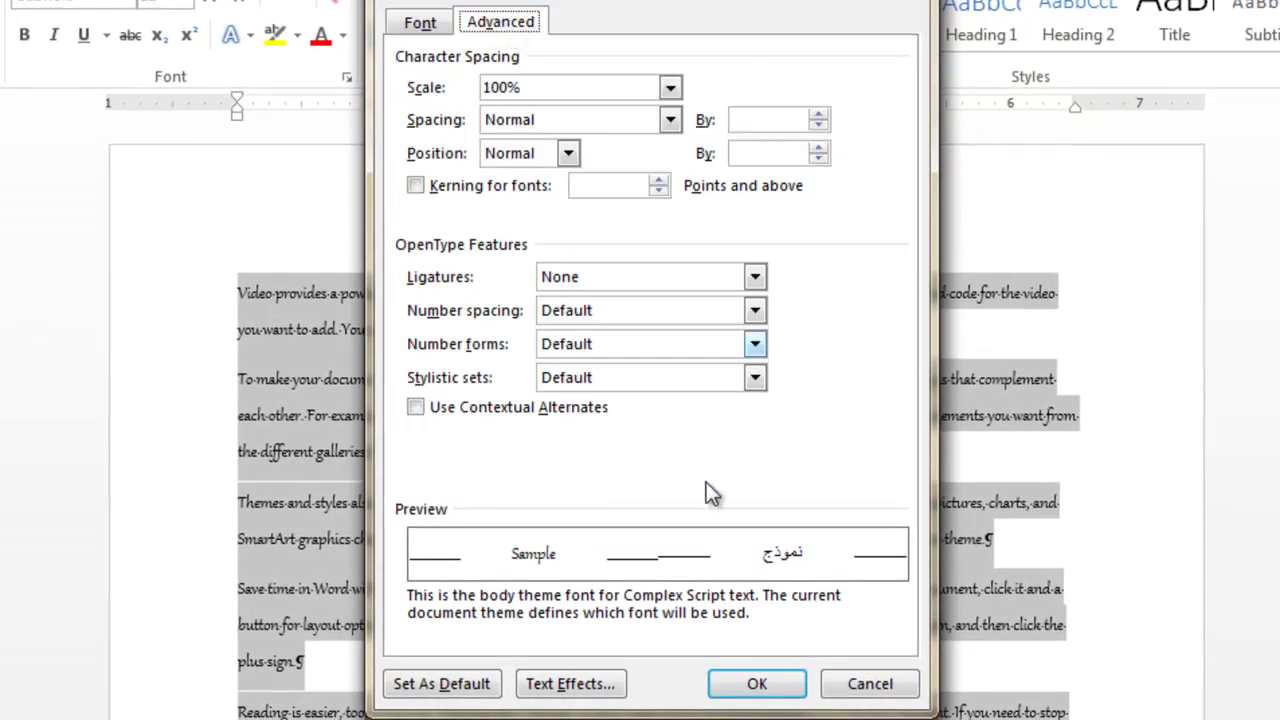
left_click(754, 378)
left_click(756, 486)
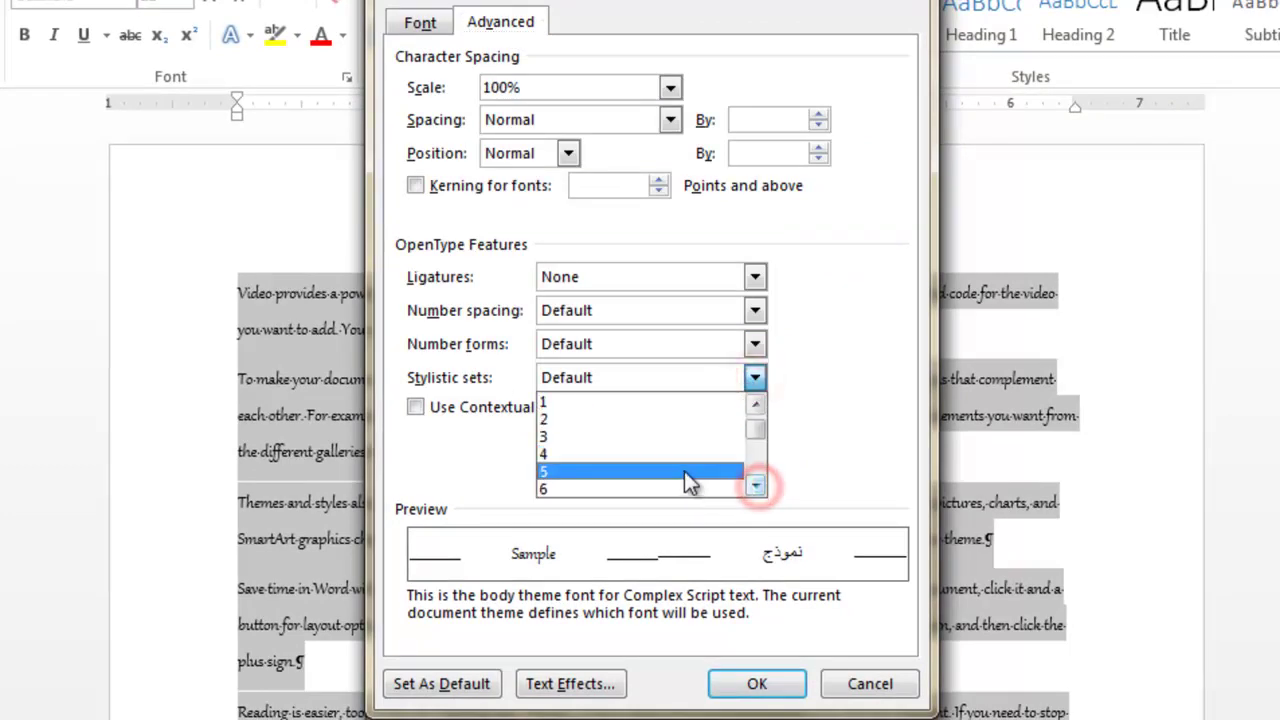
left_click(688, 489)
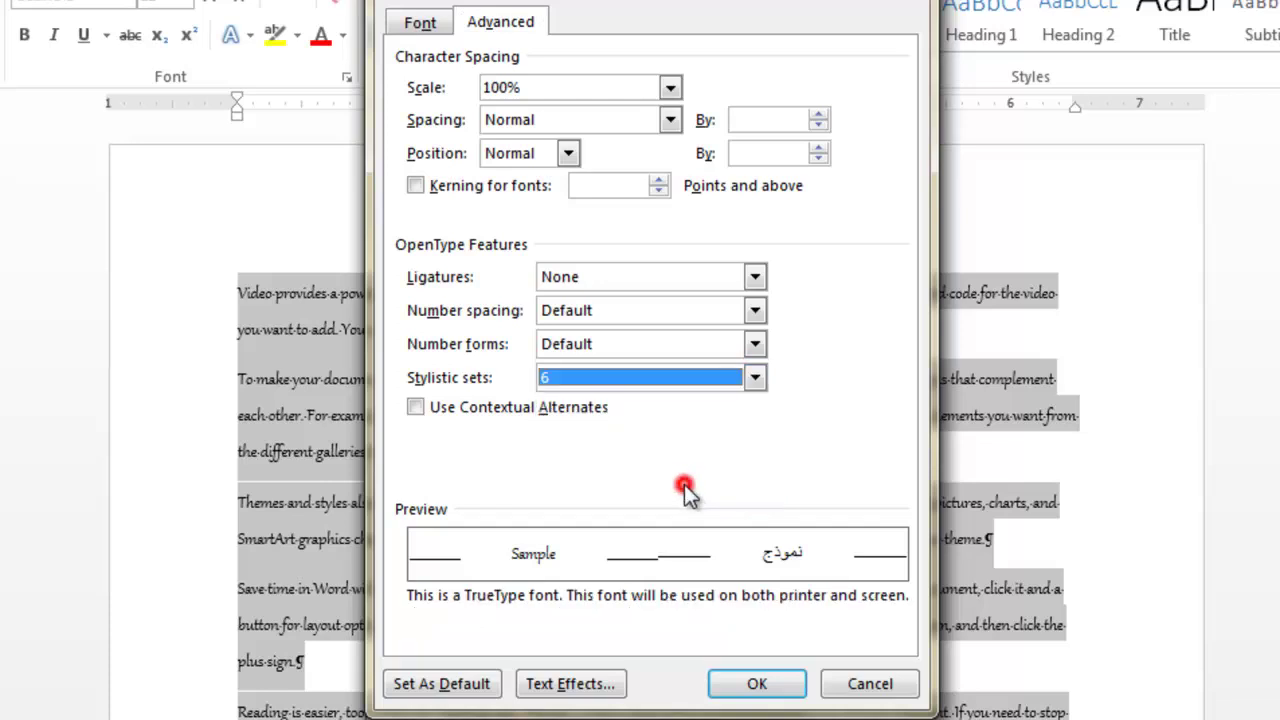
left_click(745, 685)
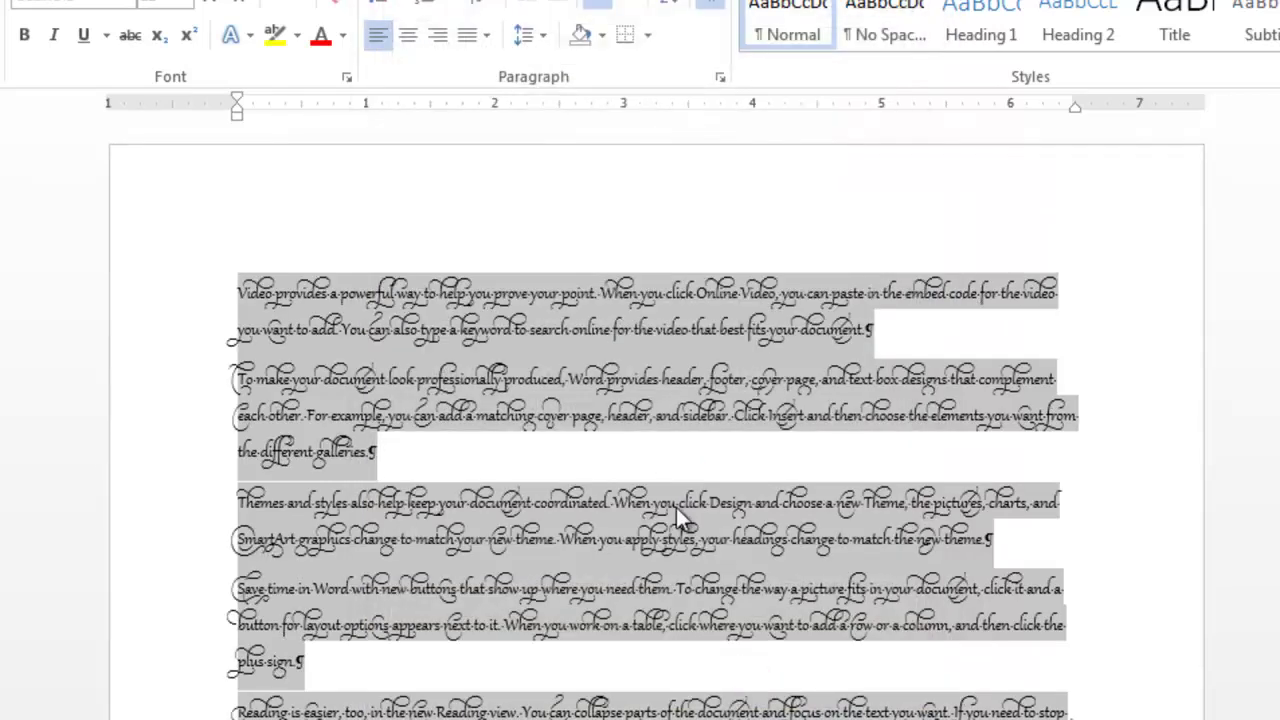
Step: Select all the text and enlarge it step by step up to 20 pt
left_click(542, 467)
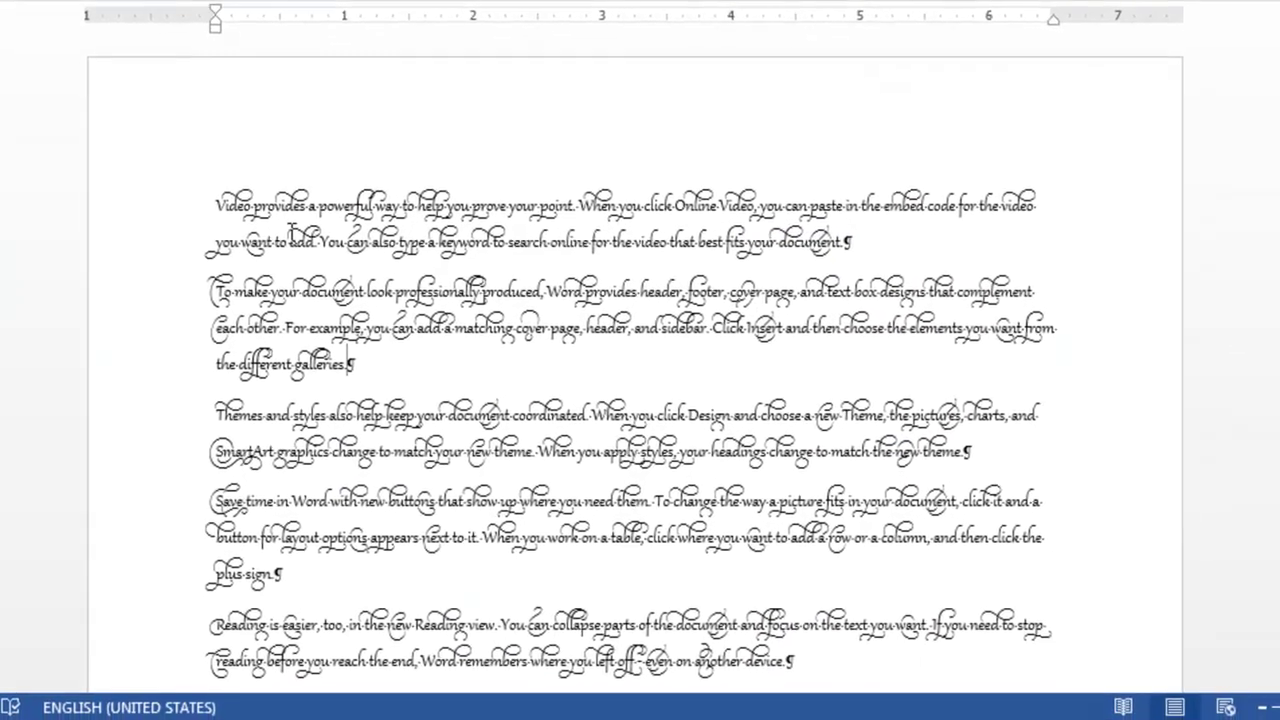
key("ctrl+a")
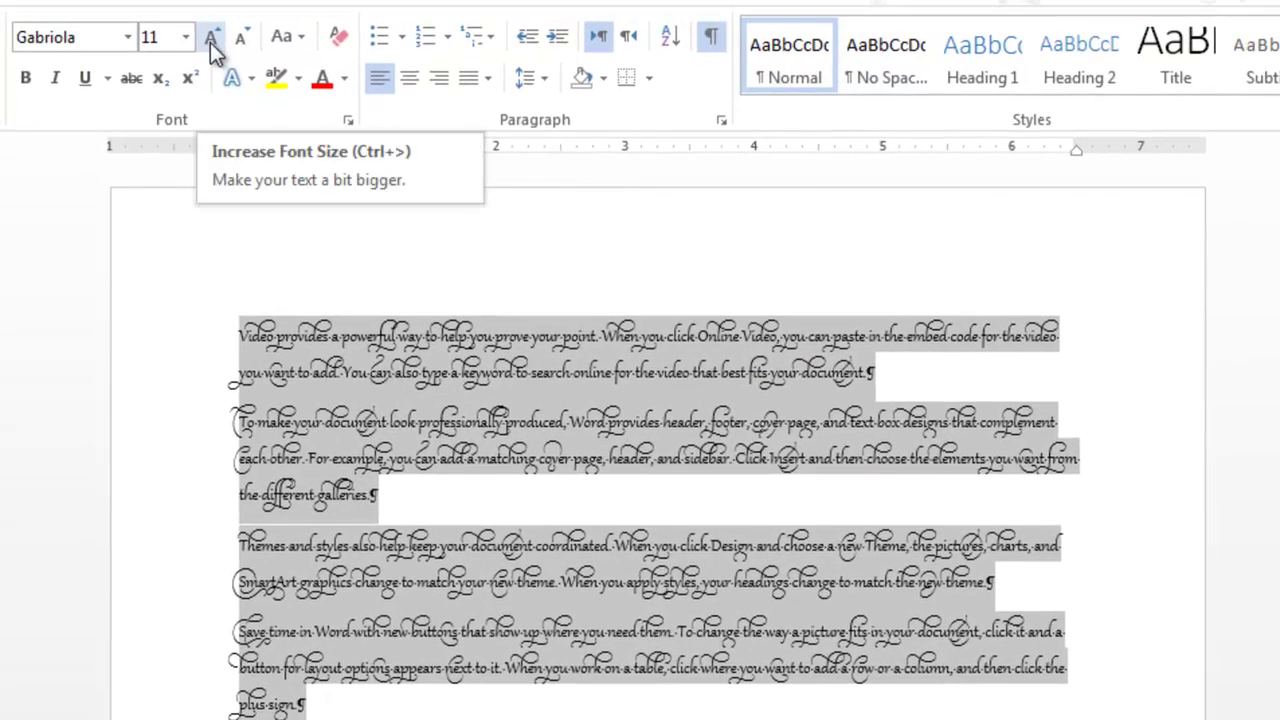
left_click(210, 44)
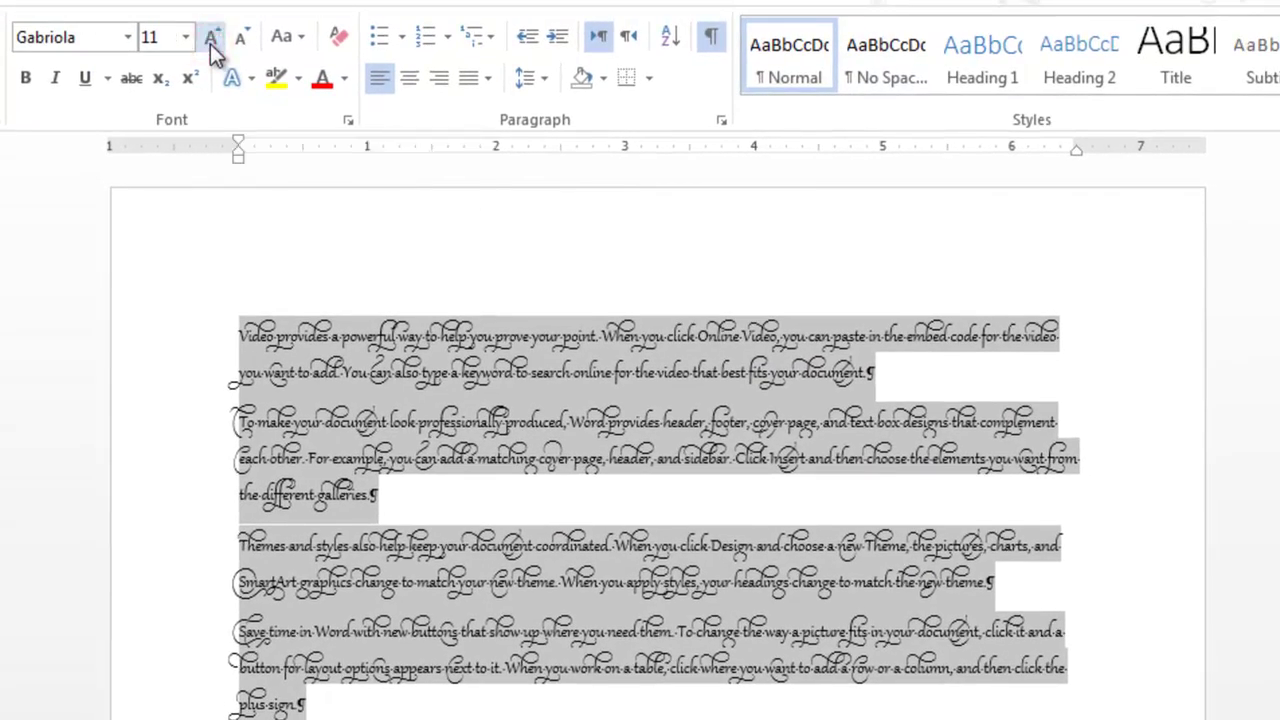
left_click(210, 44)
left_click(210, 44)
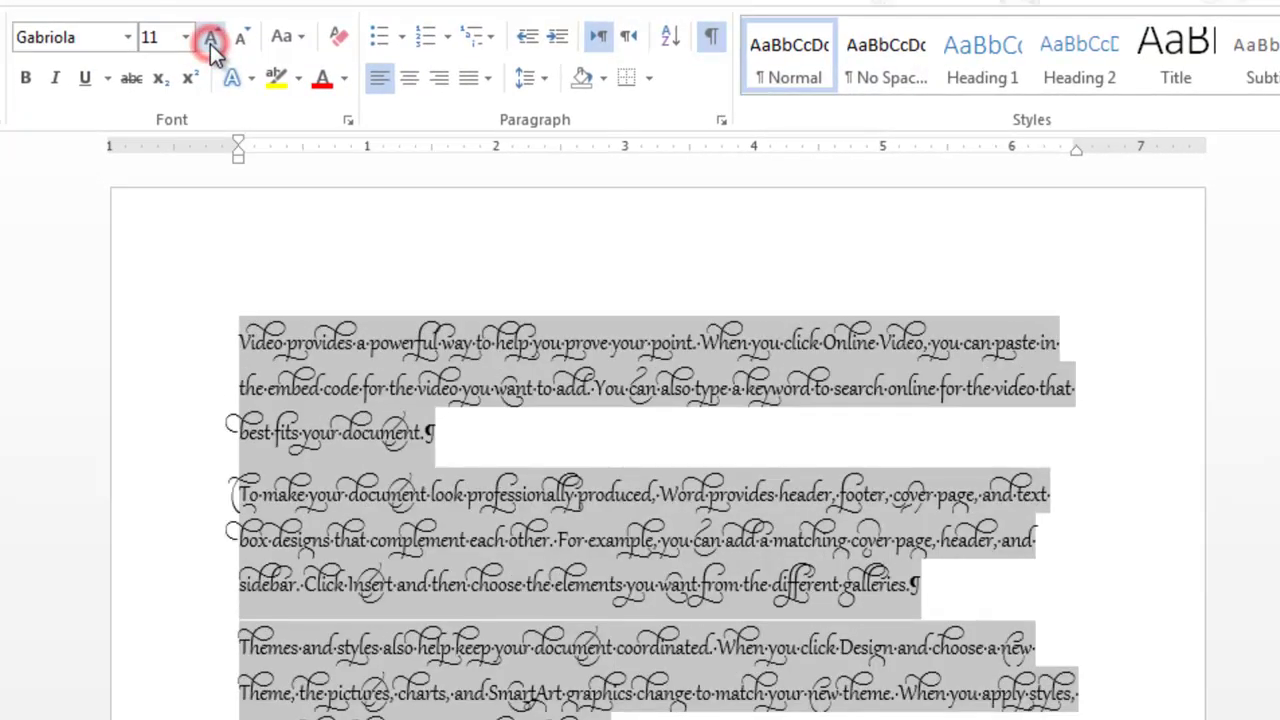
left_click(210, 40)
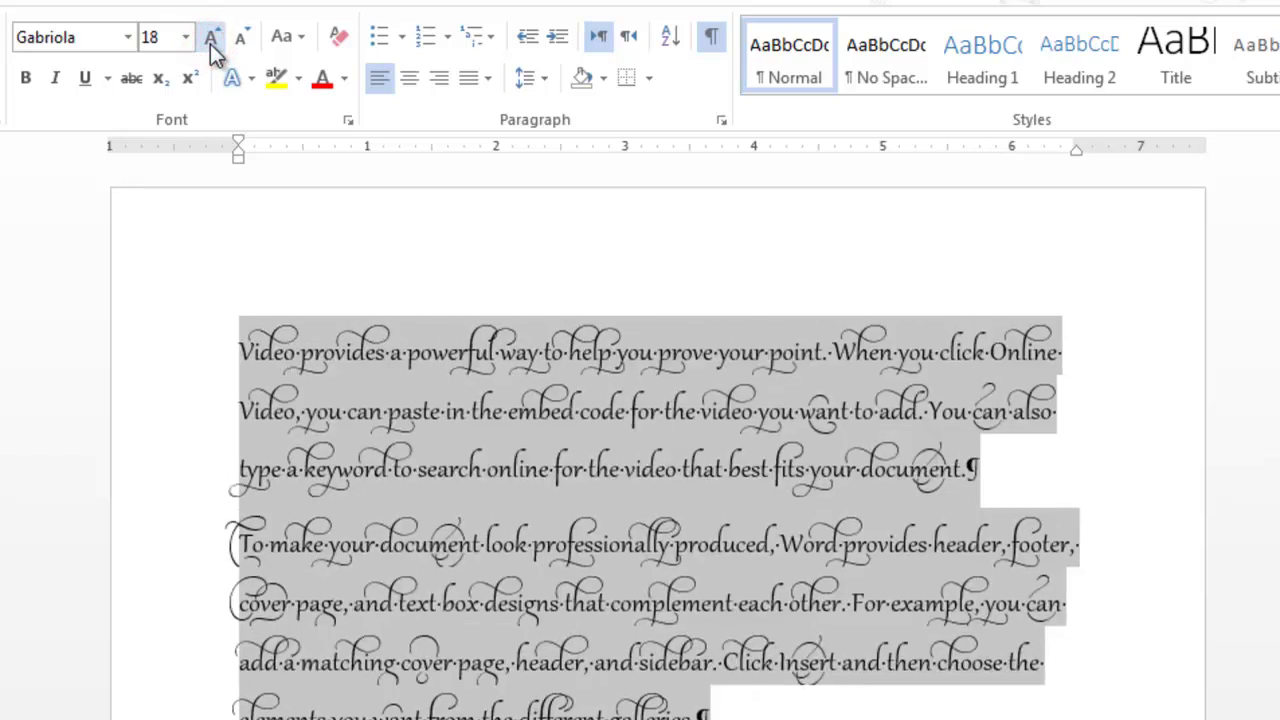
left_click(210, 40)
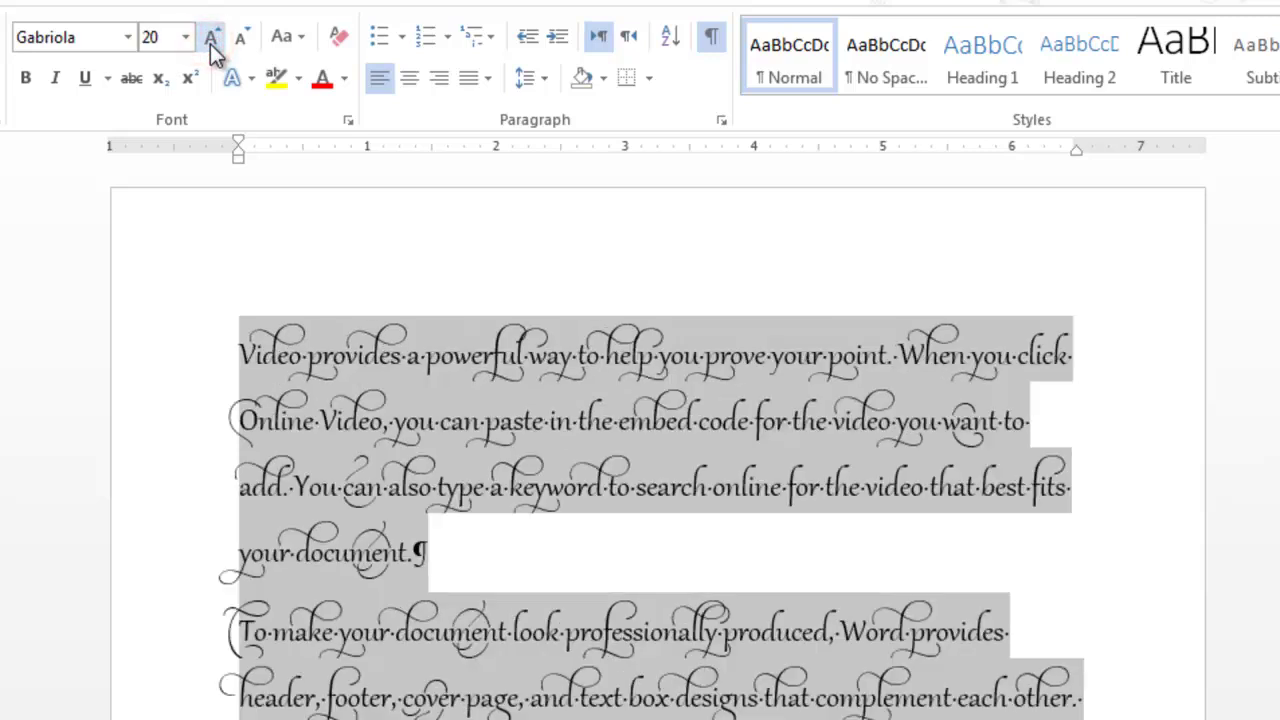
Step: Undo four of the font size increases with Ctrl+Z
key("ctrl+z")
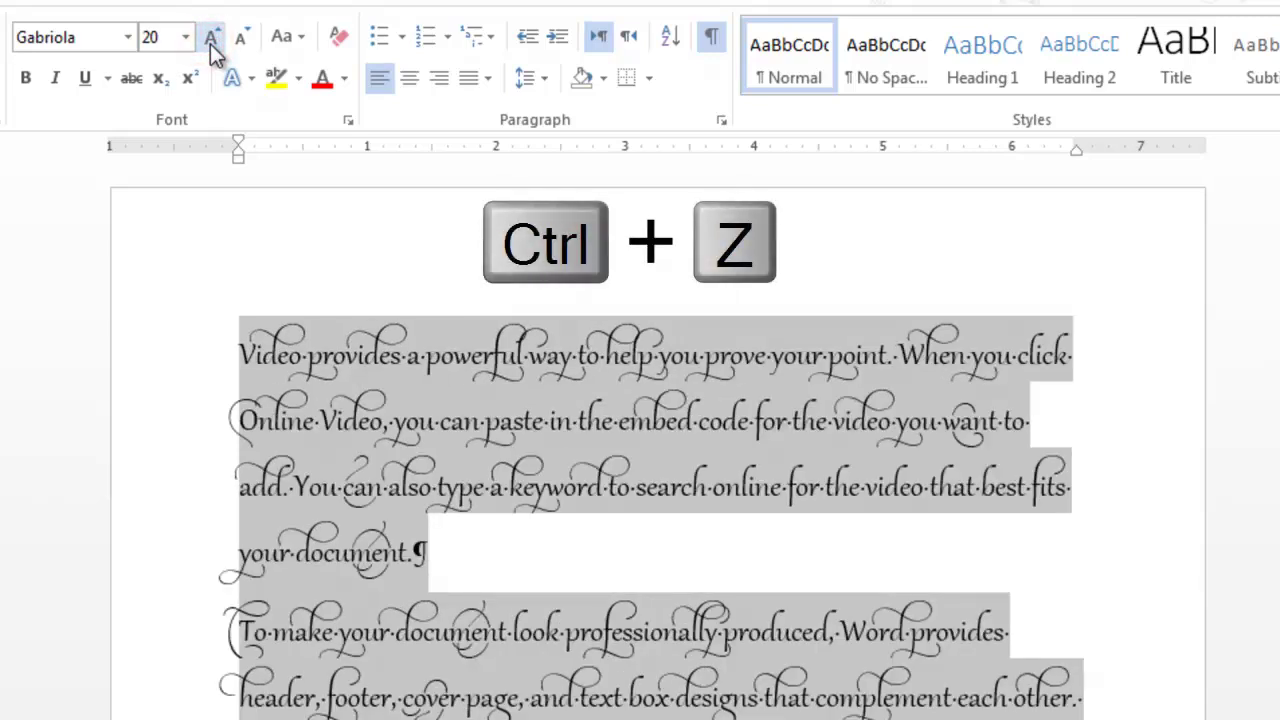
key("ctrl+z")
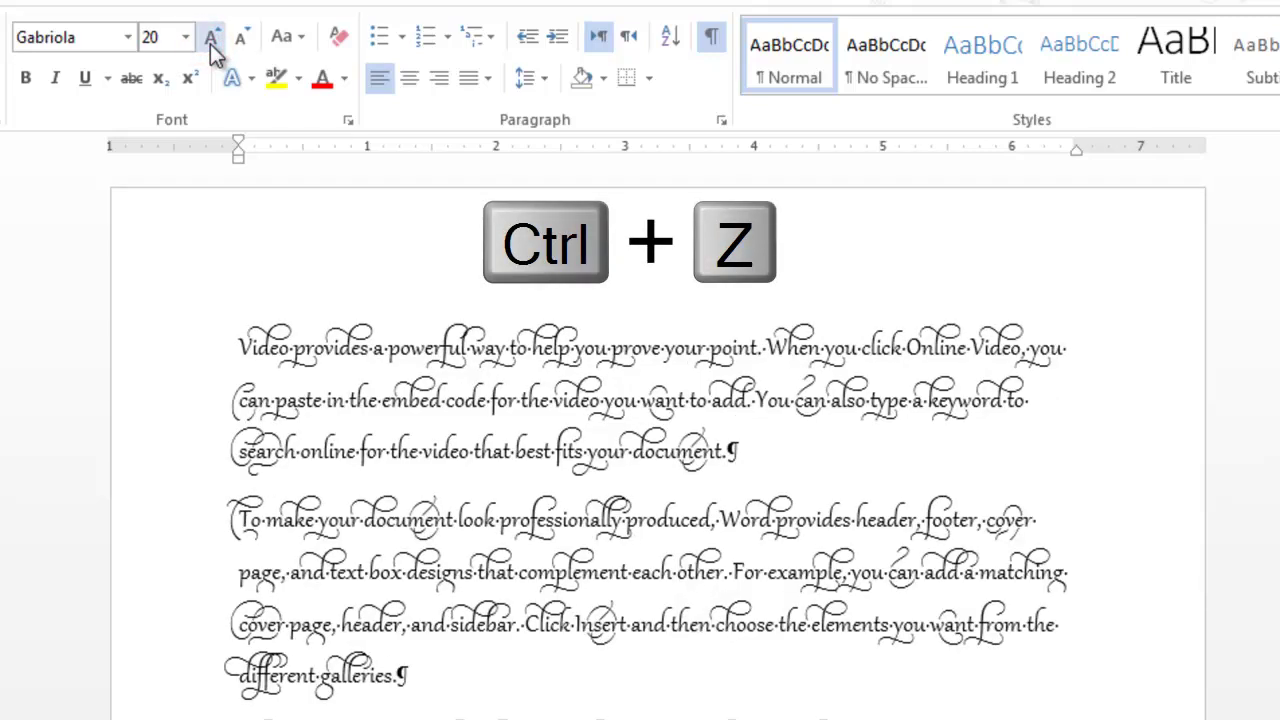
key("ctrl+z")
key("ctrl+z")
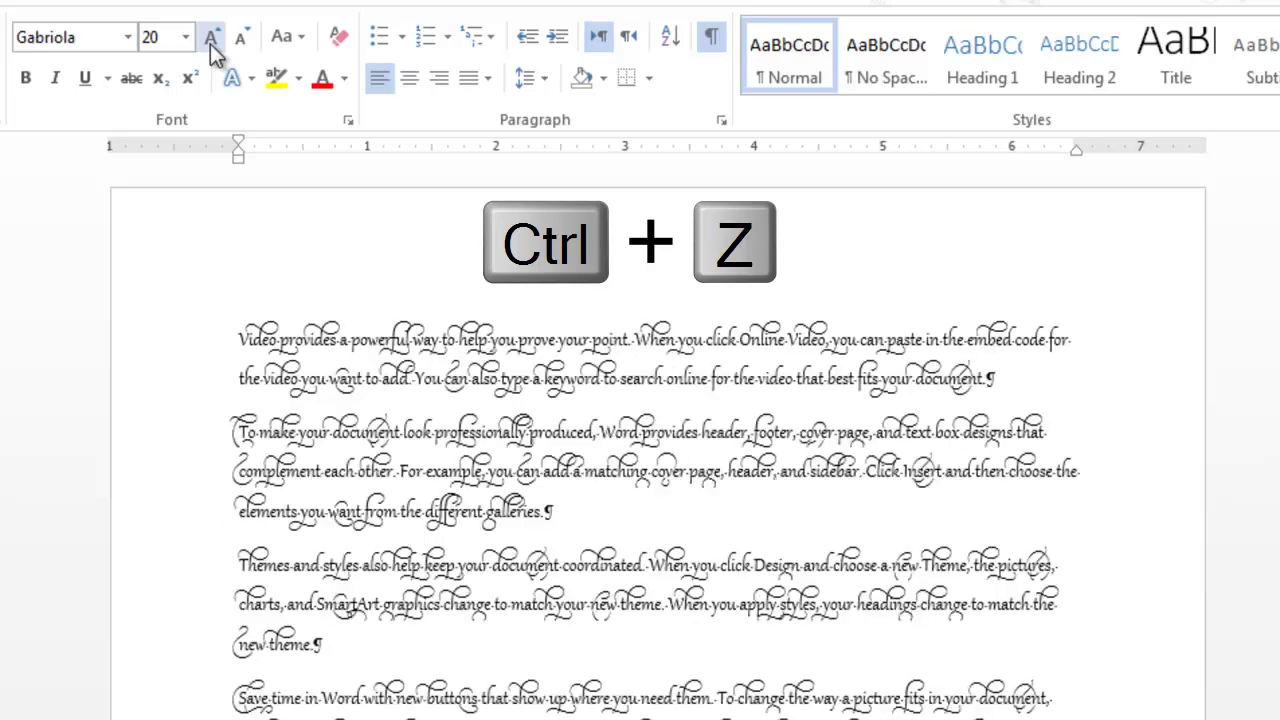
key("ctrl+z")
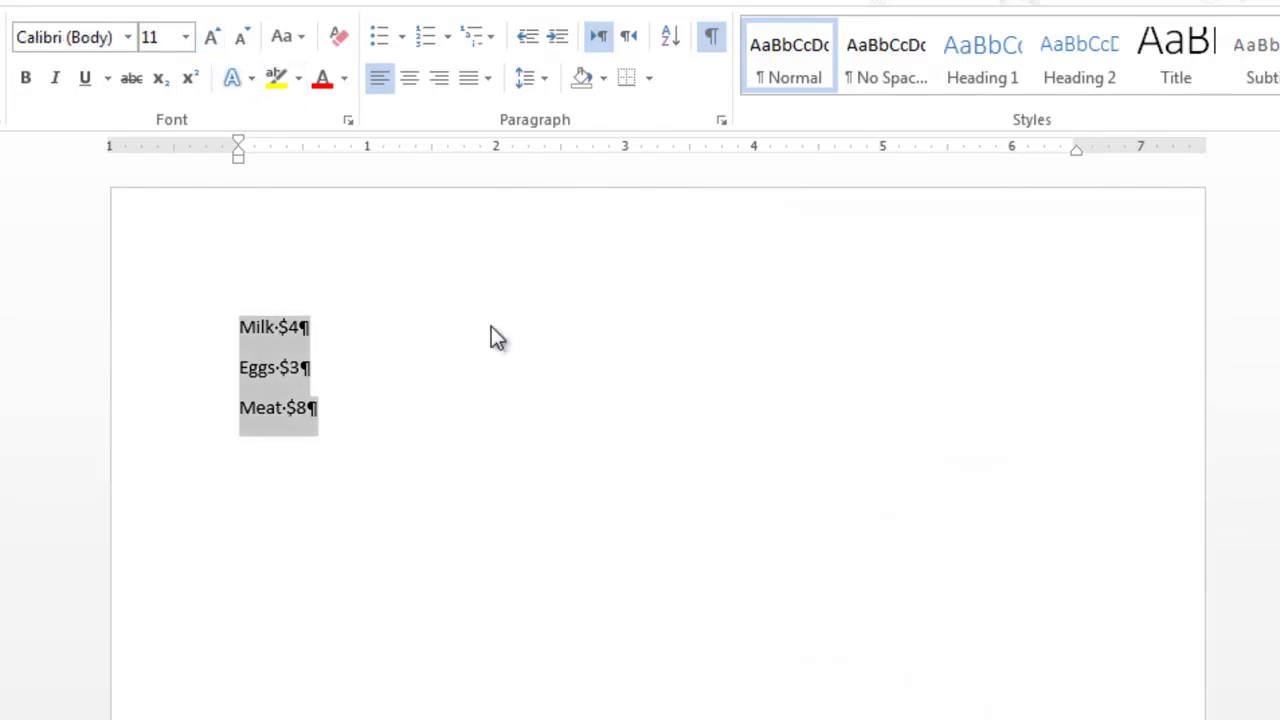
Step: Delete the grocery lines and generate fresh Calibri sample paragraphs with =rand()
key("Delete")
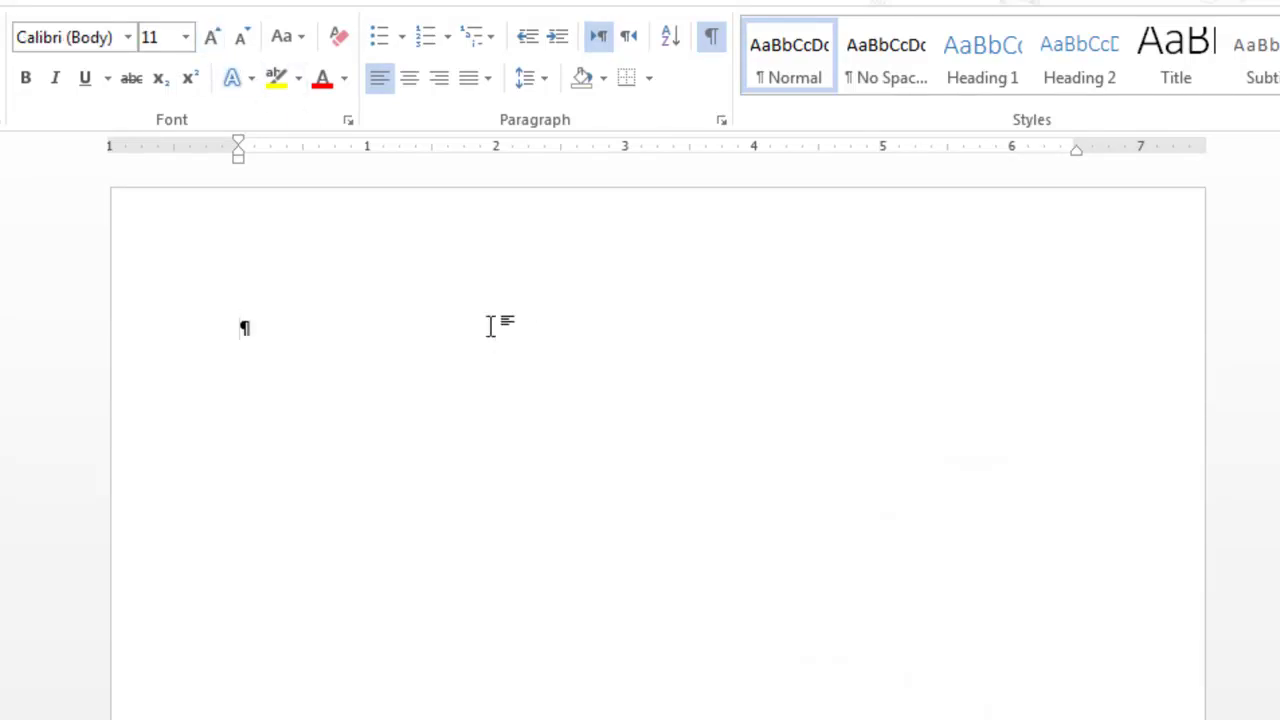
type("=rand()")
key("Return")
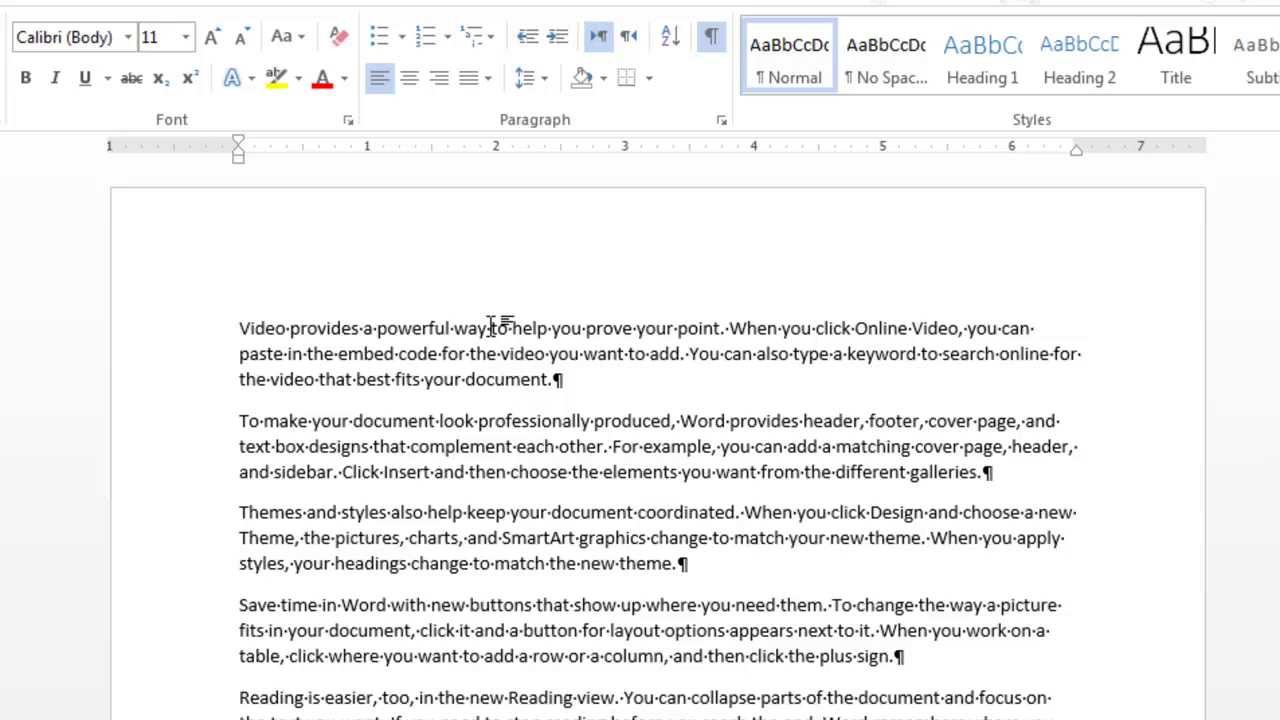
Step: Switch the first two paragraphs to UPPERCASE, then lowercase, then Sentence case
left_click_drag(237, 311, 620, 712)
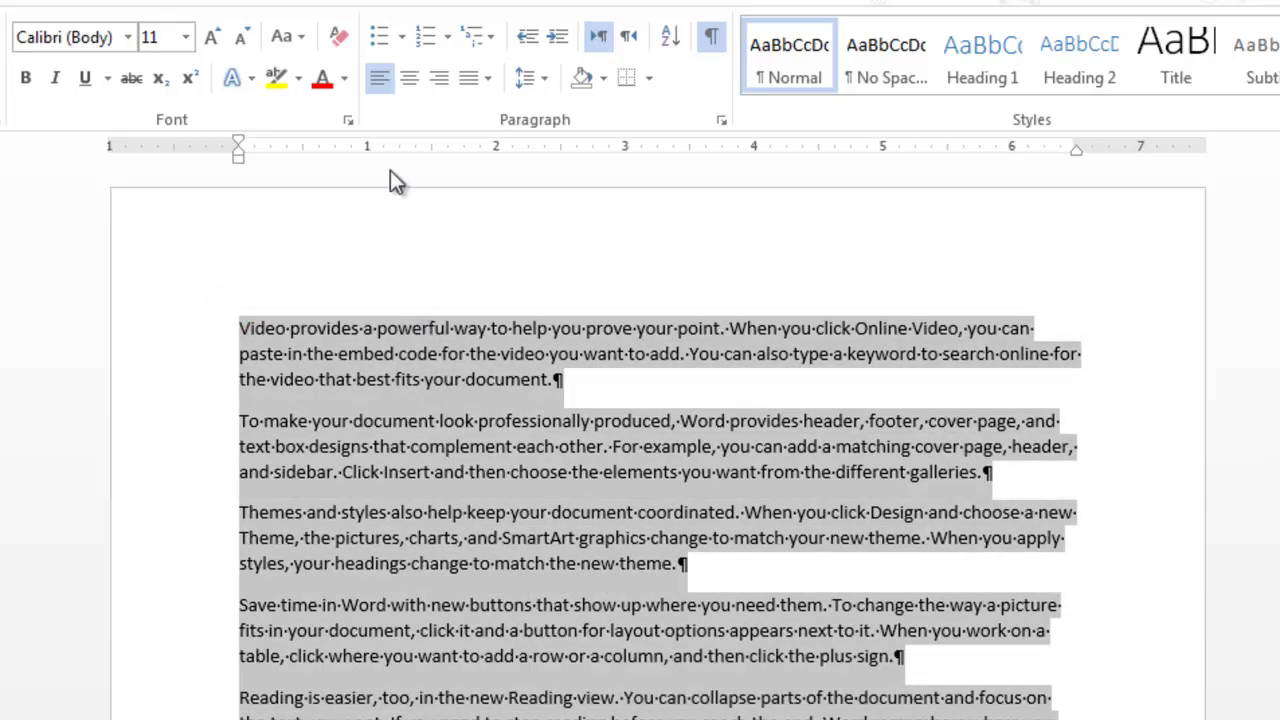
left_click(298, 40)
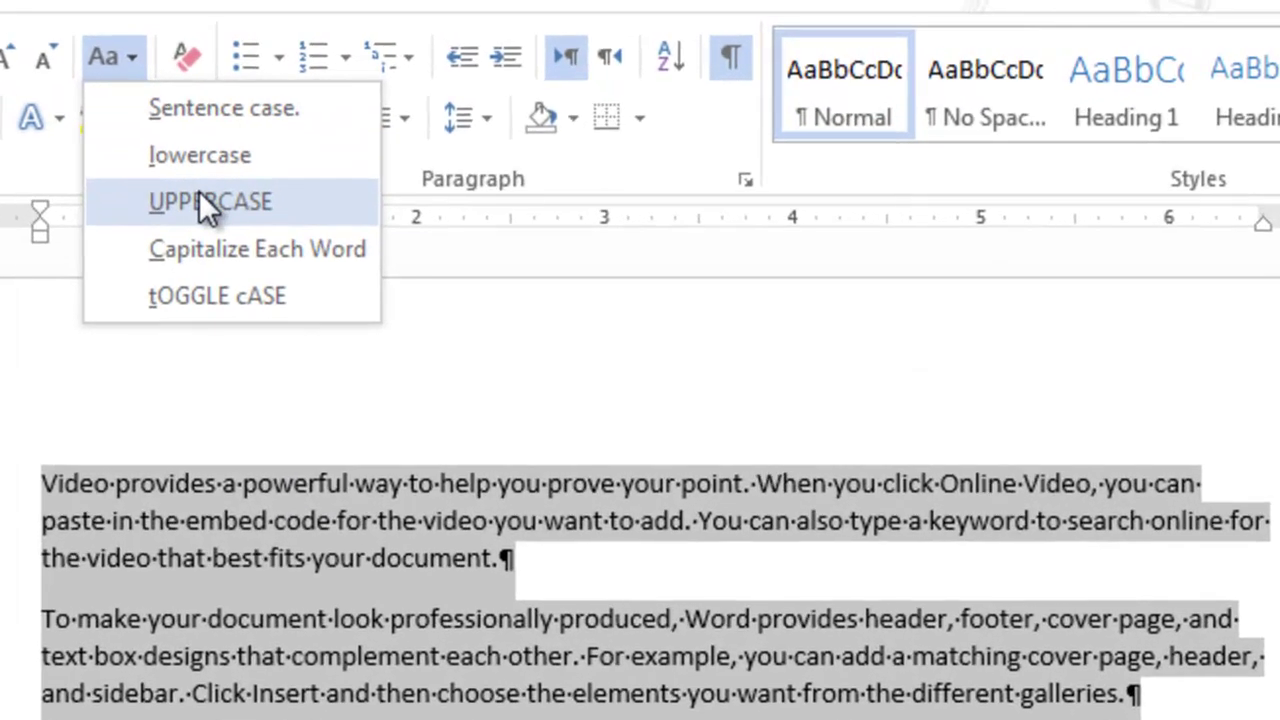
left_click(252, 178)
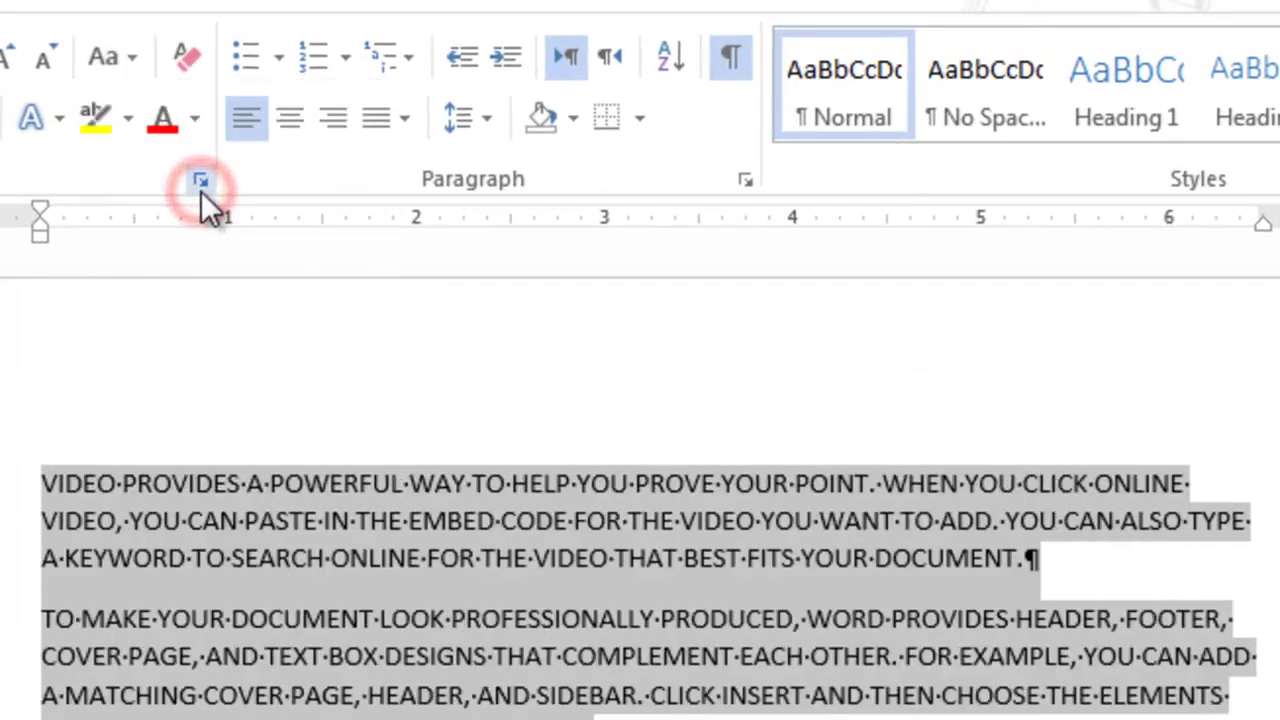
left_click(124, 61)
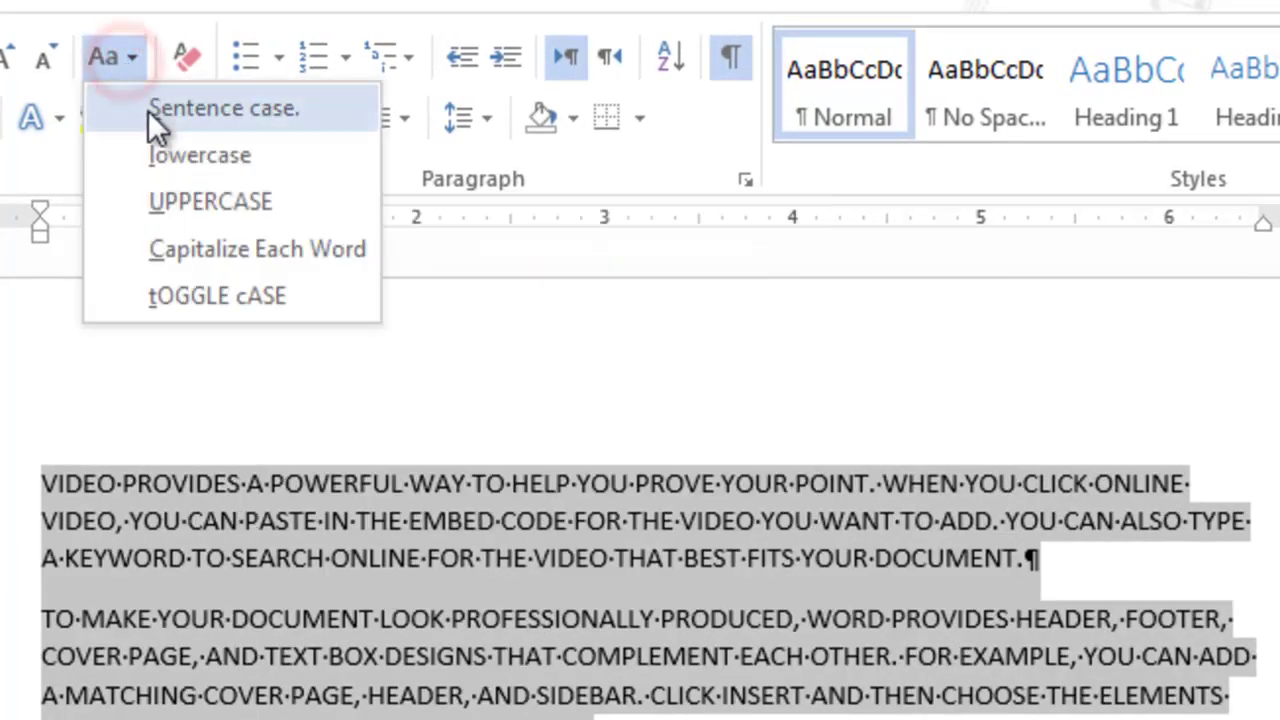
left_click(173, 143)
left_click(128, 61)
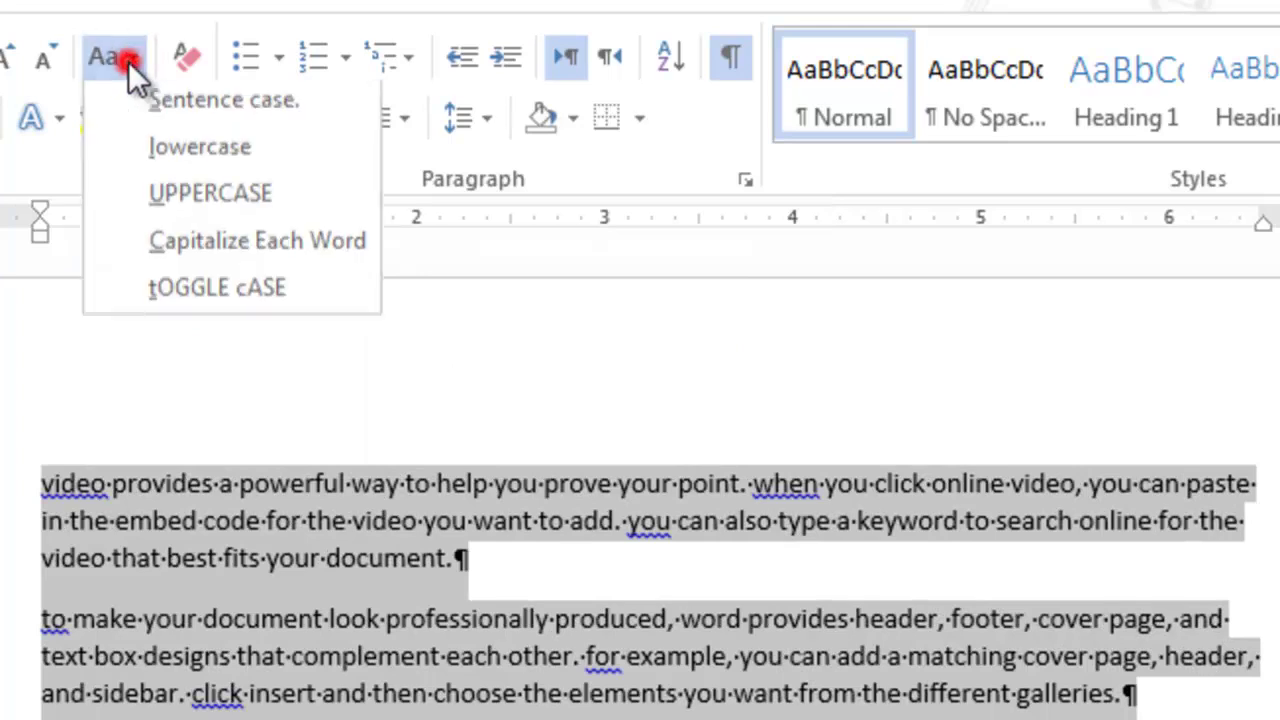
left_click(148, 106)
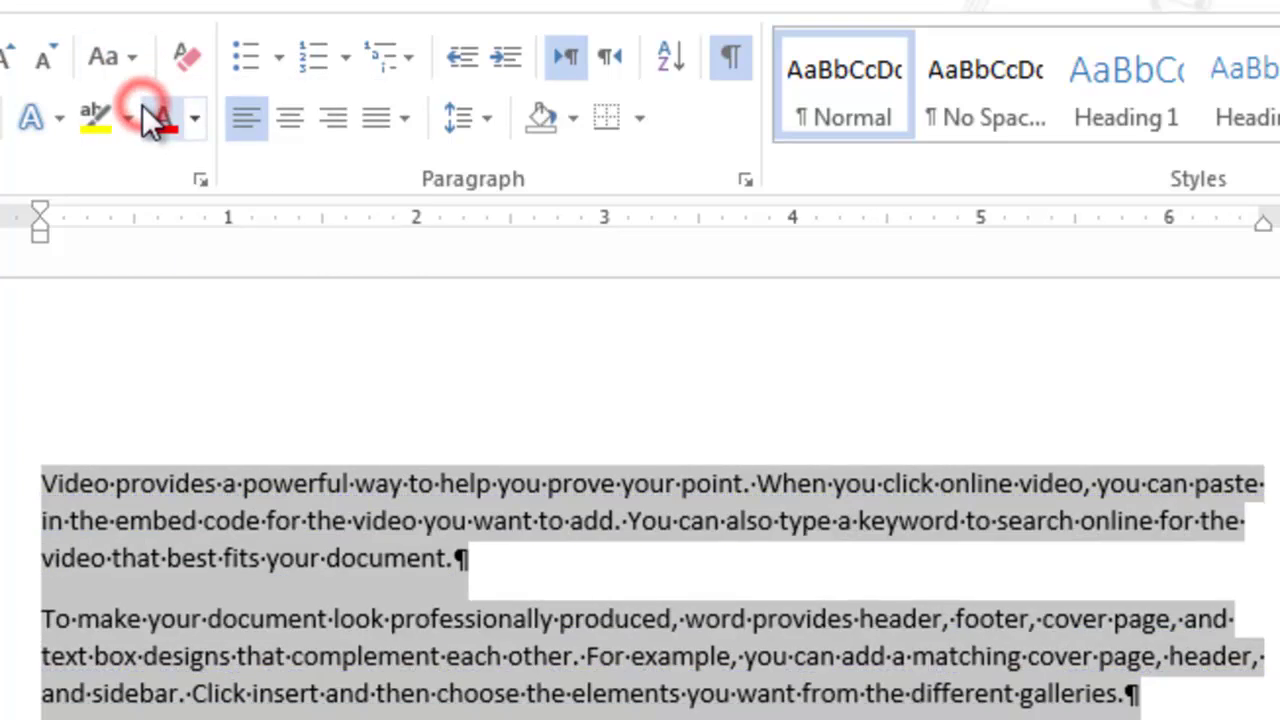
Step: Try Capitalize Each Word and tOGGLE cASE, then return to Sentence case
left_click(112, 52)
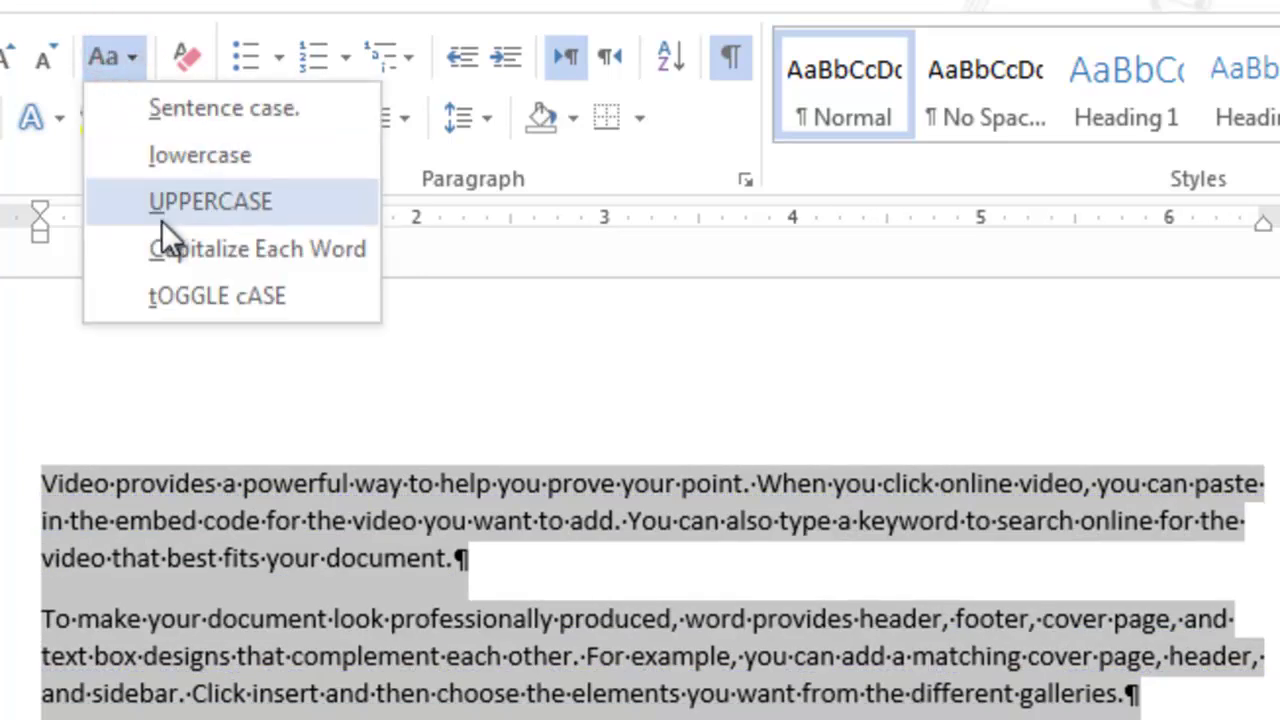
left_click(177, 246)
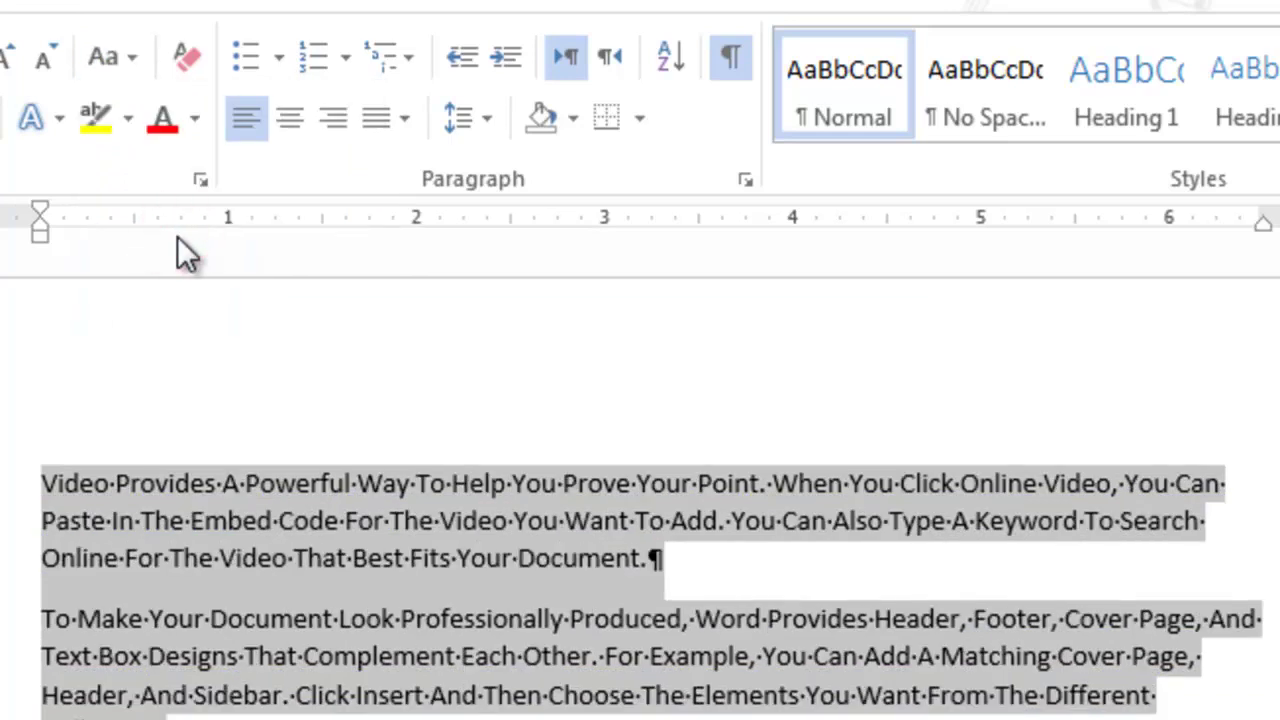
left_click(126, 62)
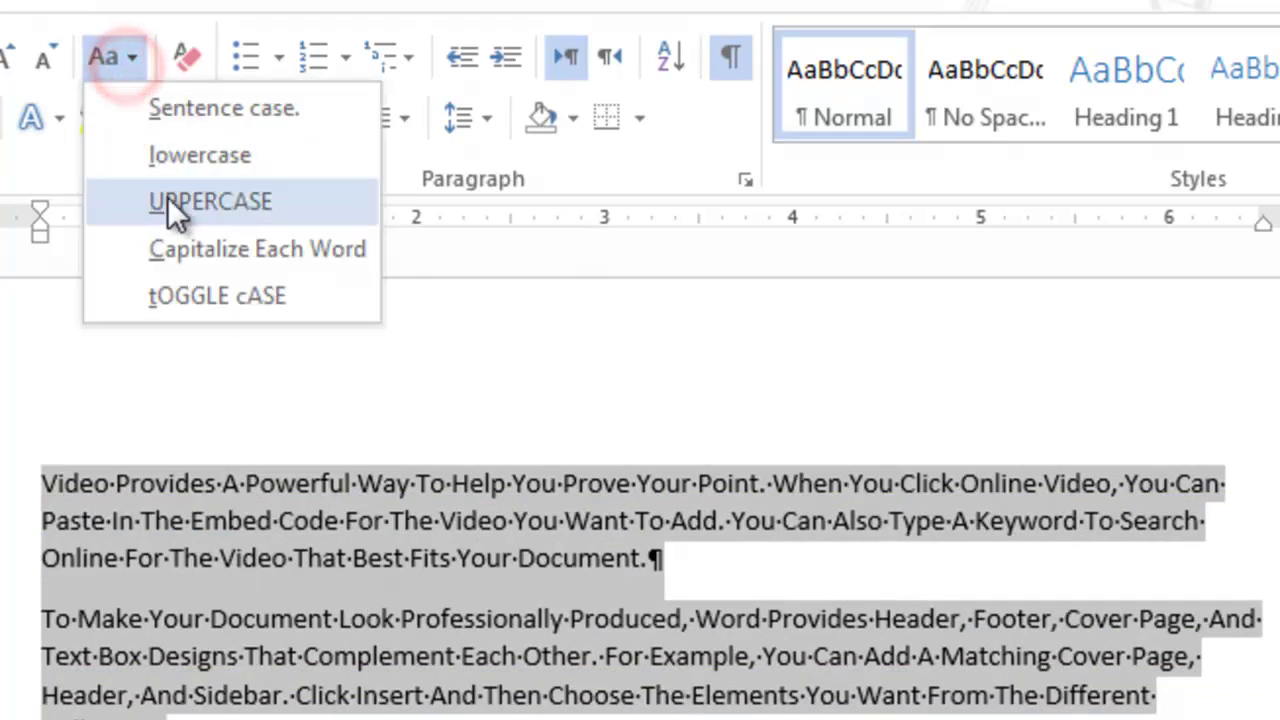
left_click(203, 295)
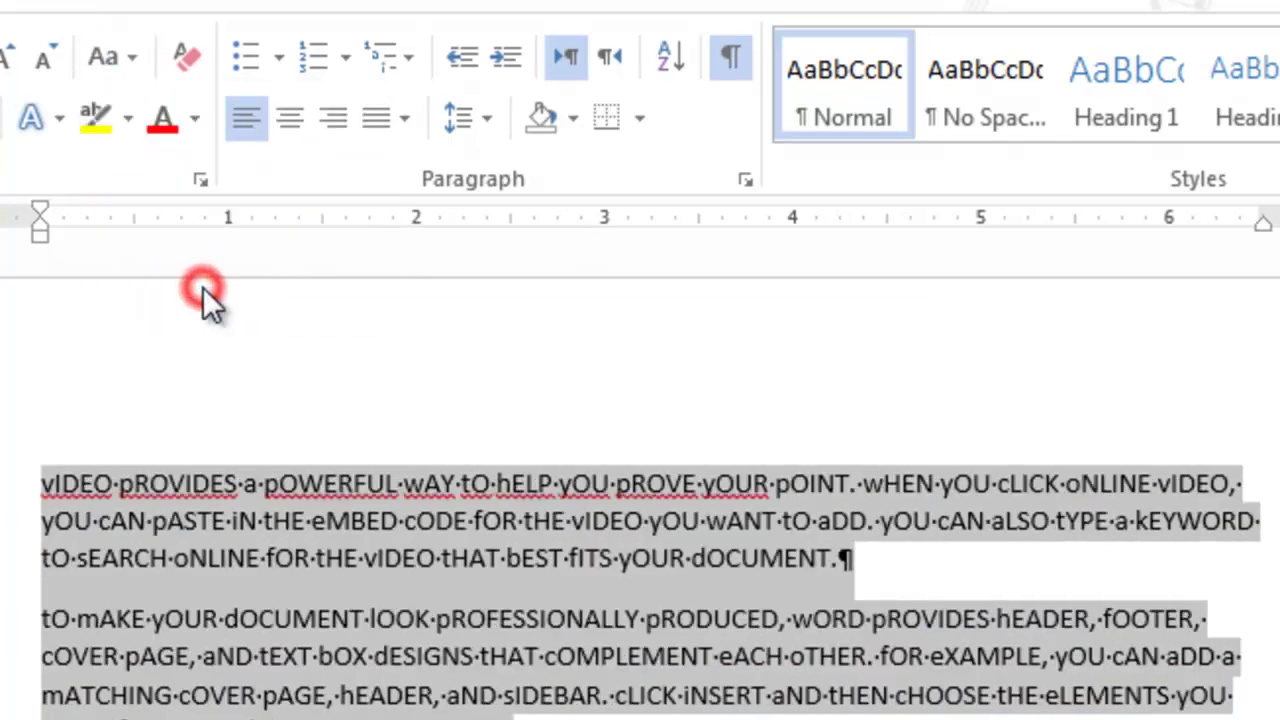
left_click(120, 65)
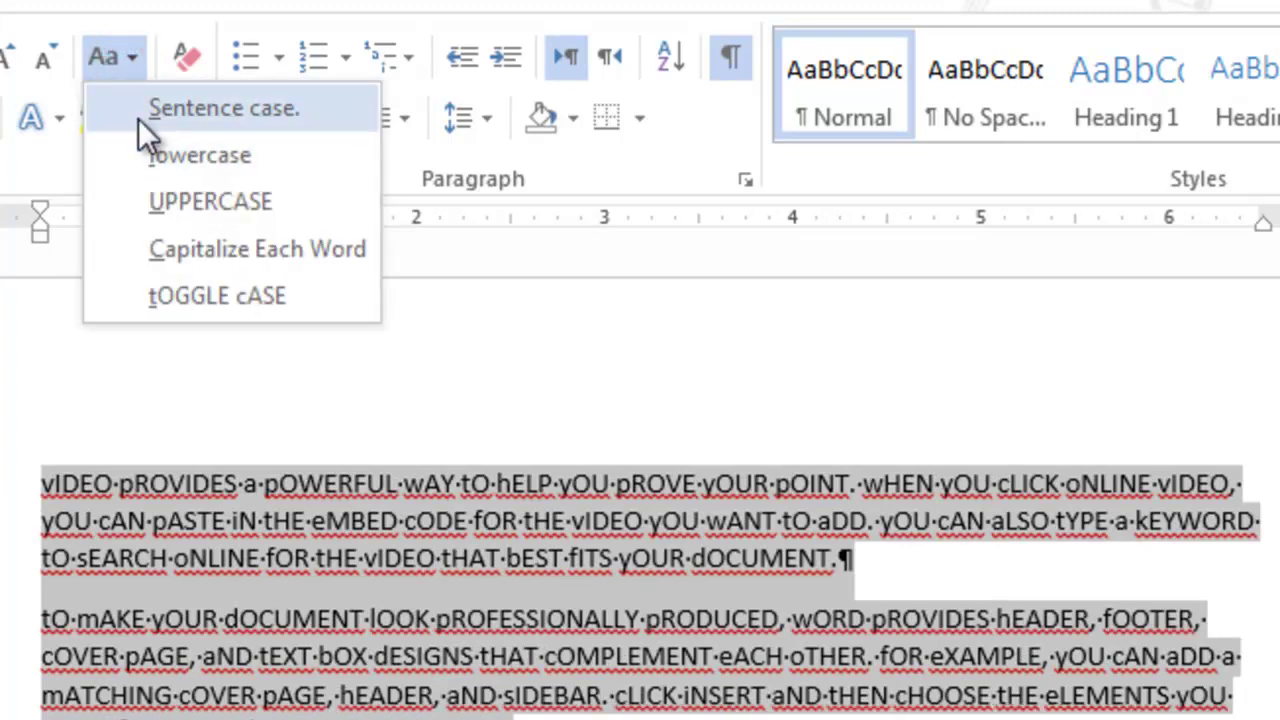
left_click(138, 116)
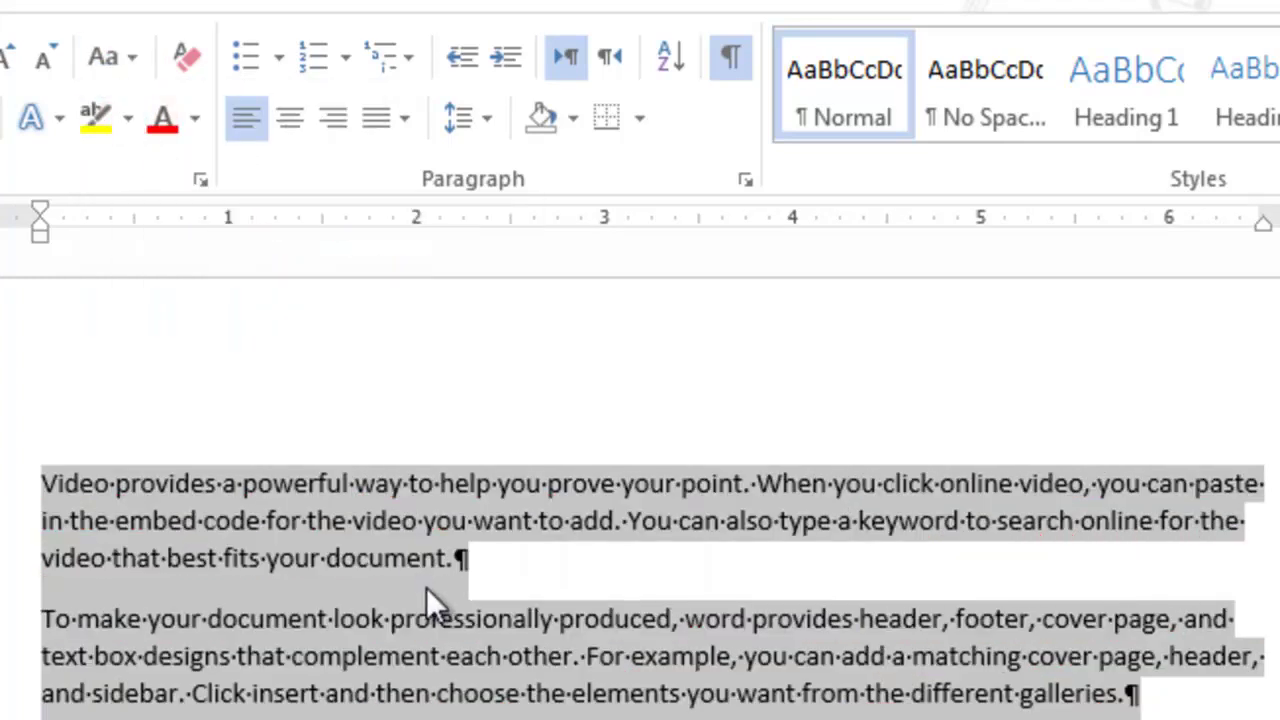
left_click(426, 587)
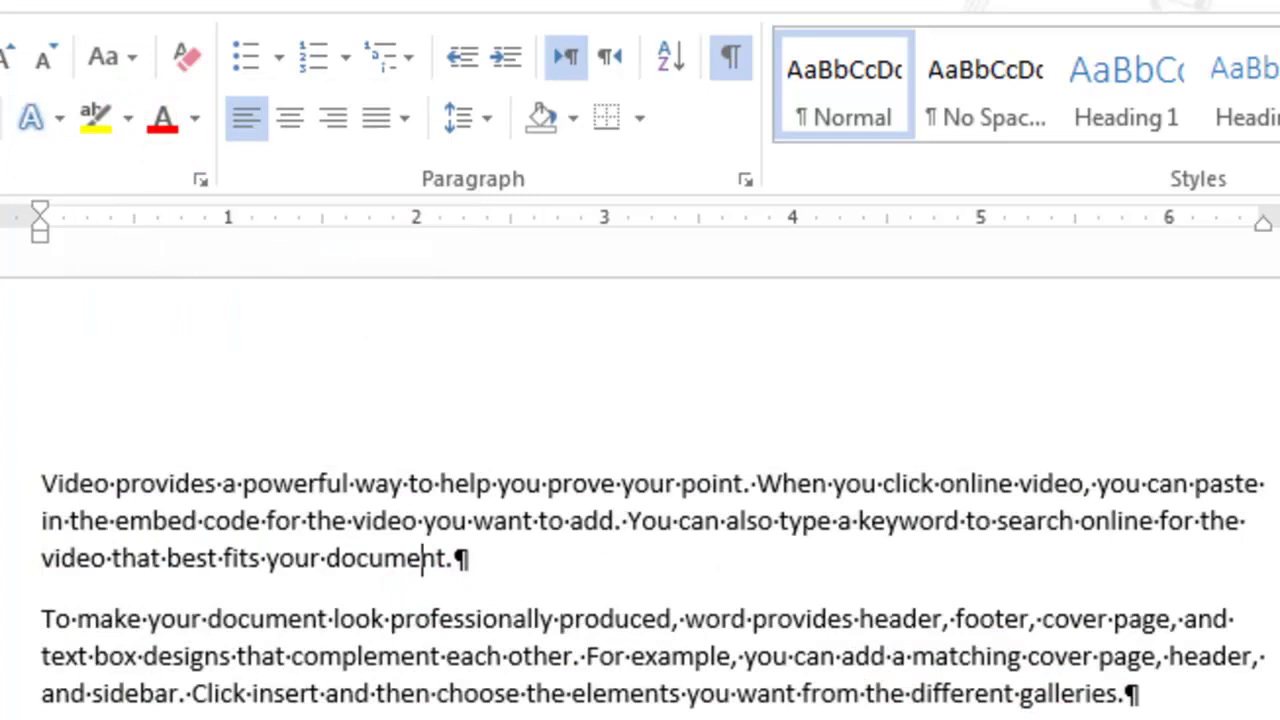
Step: Select all the sample paragraphs and delete them, leaving an empty page
key("ctrl+a")
left_click(305, 693)
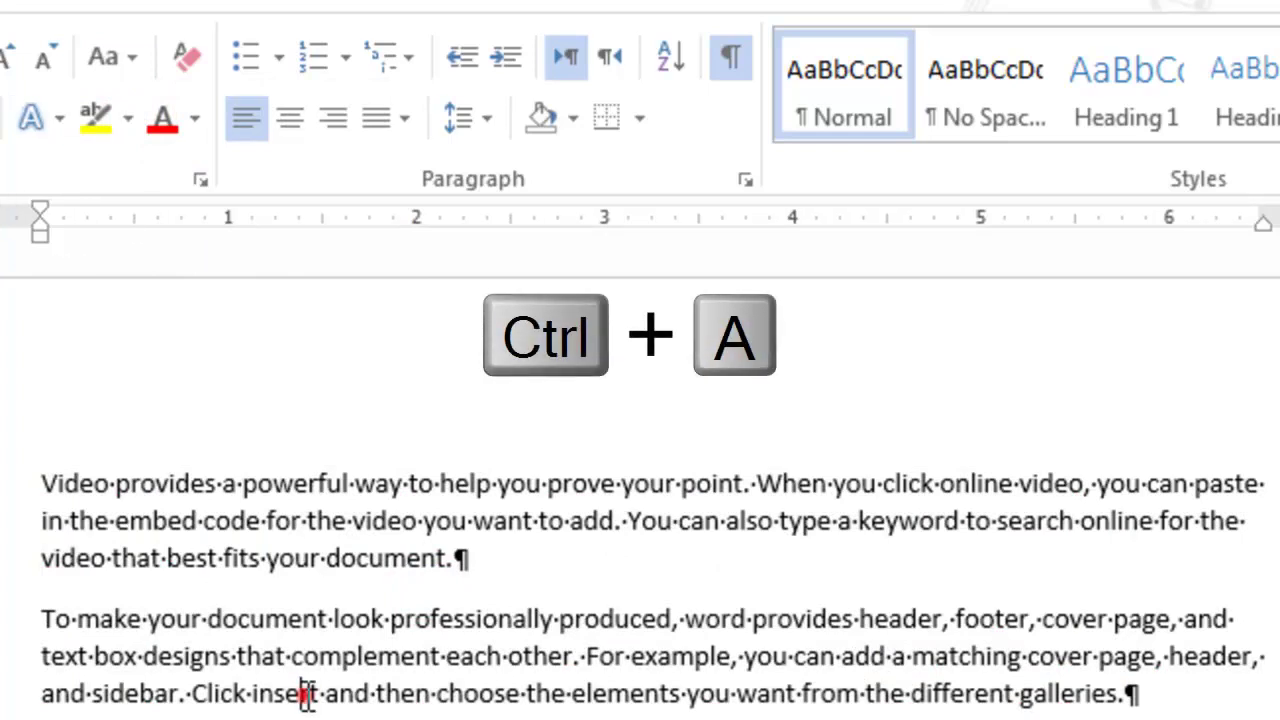
key("ctrl+a")
key("Delete")
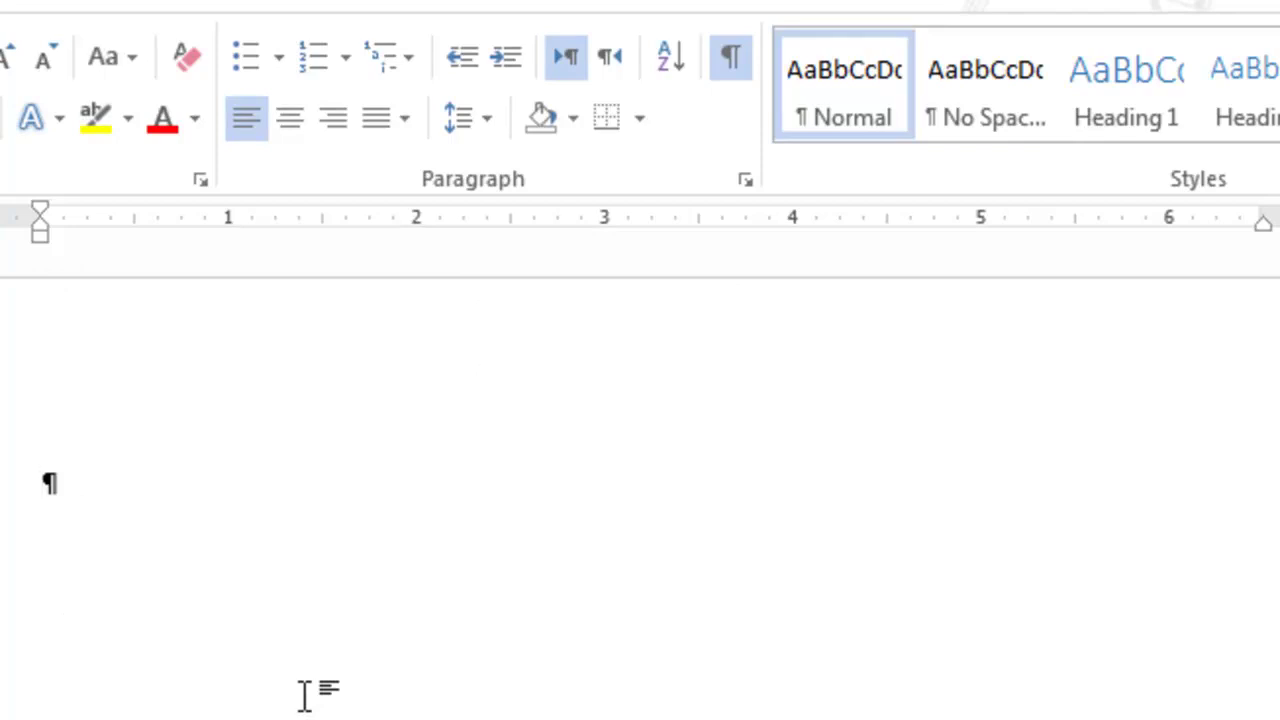
Step: Type a trial 2 followed by superscript 3s, then backspace it all away
type("2")
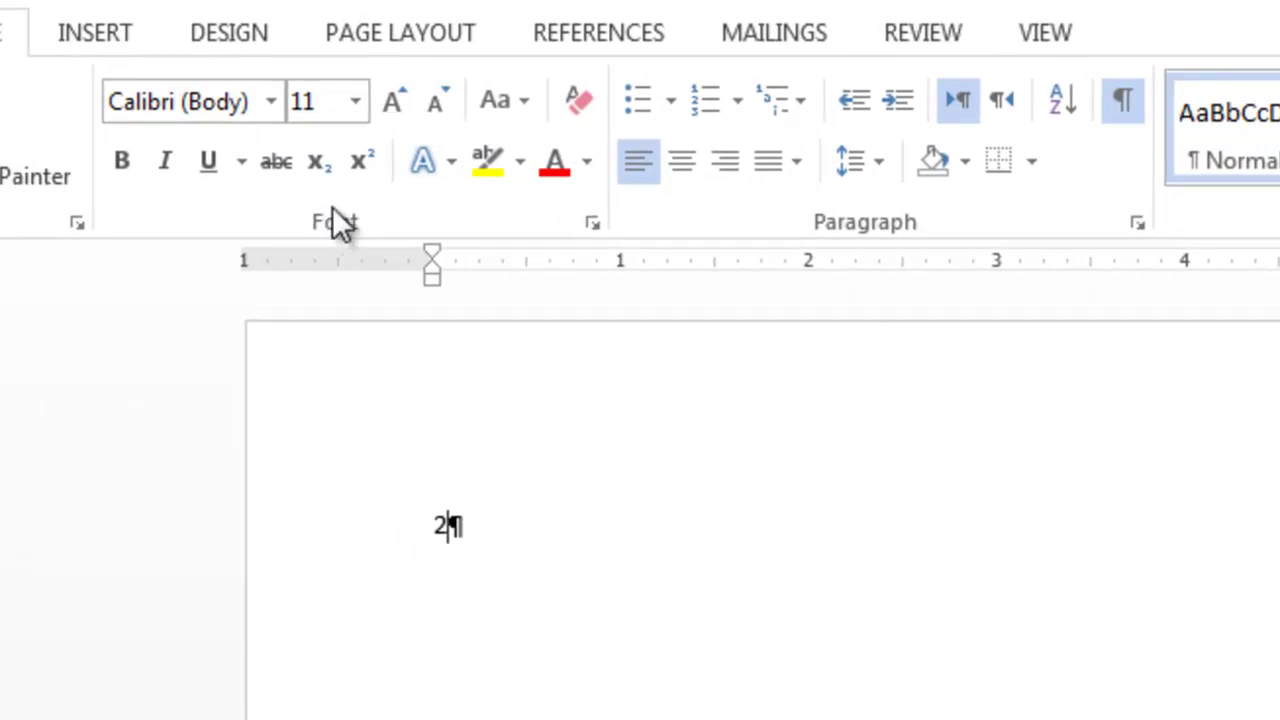
left_click(360, 163)
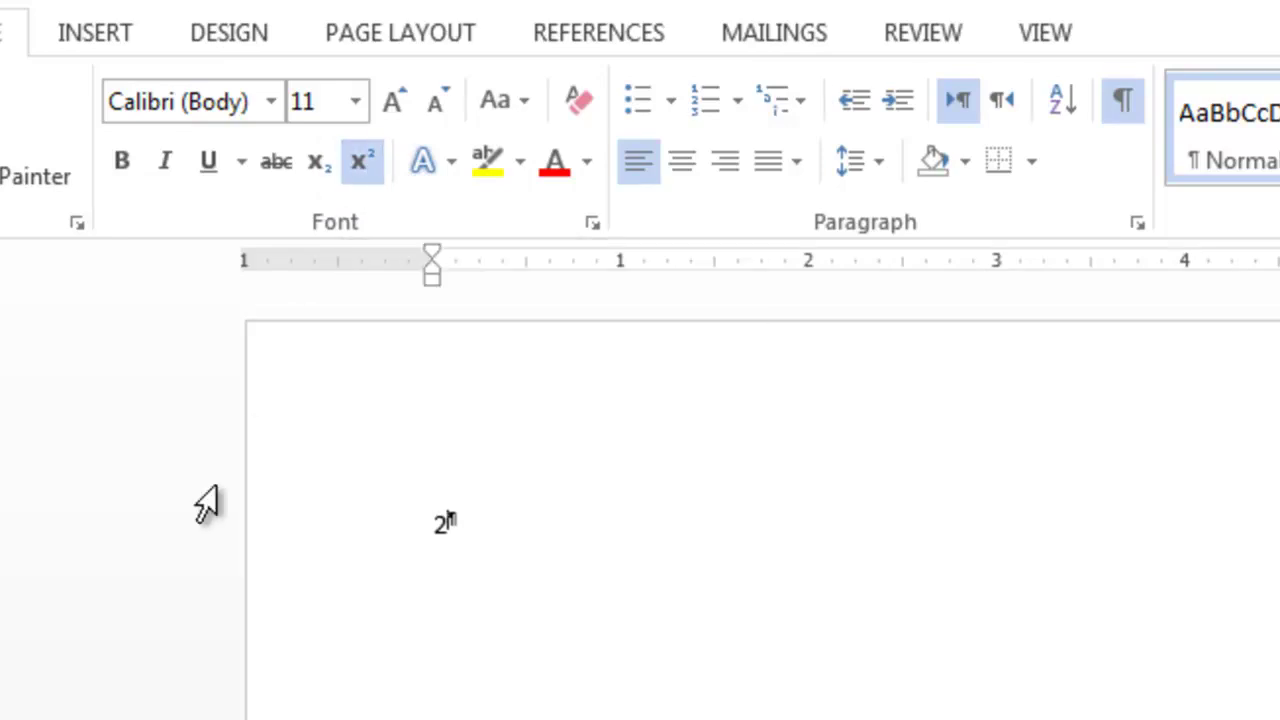
left_click(363, 165)
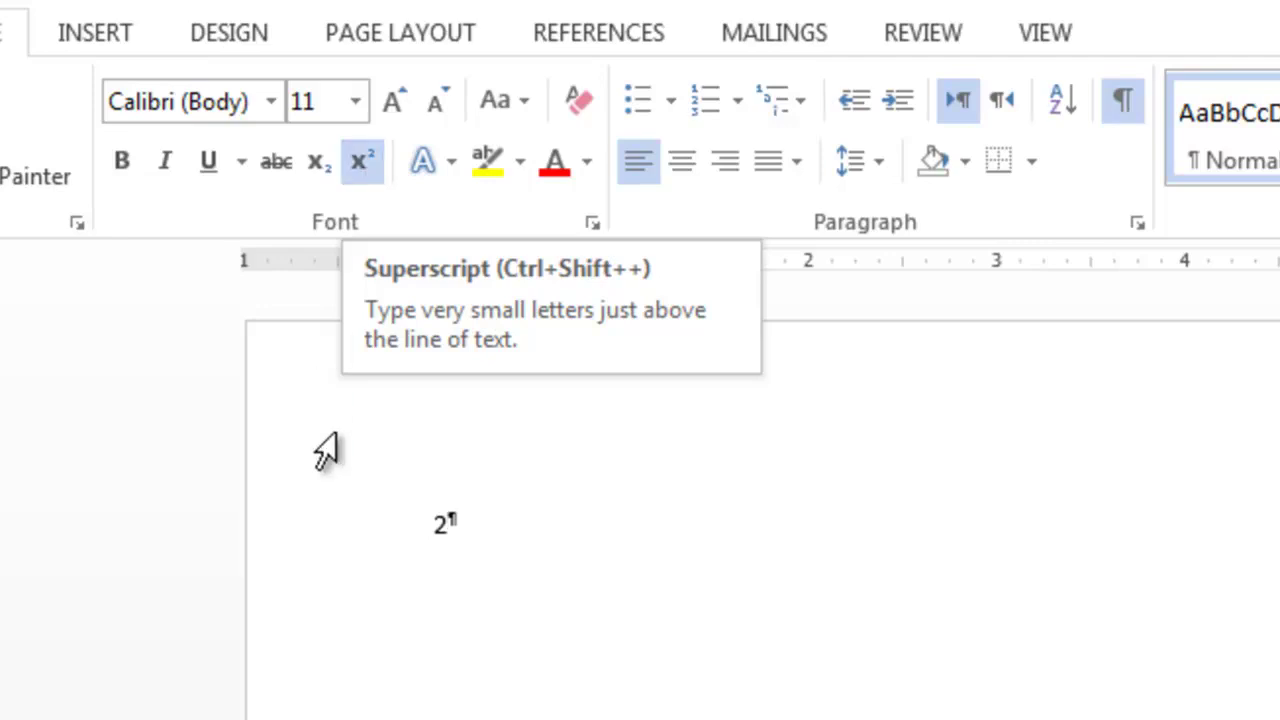
type("333")
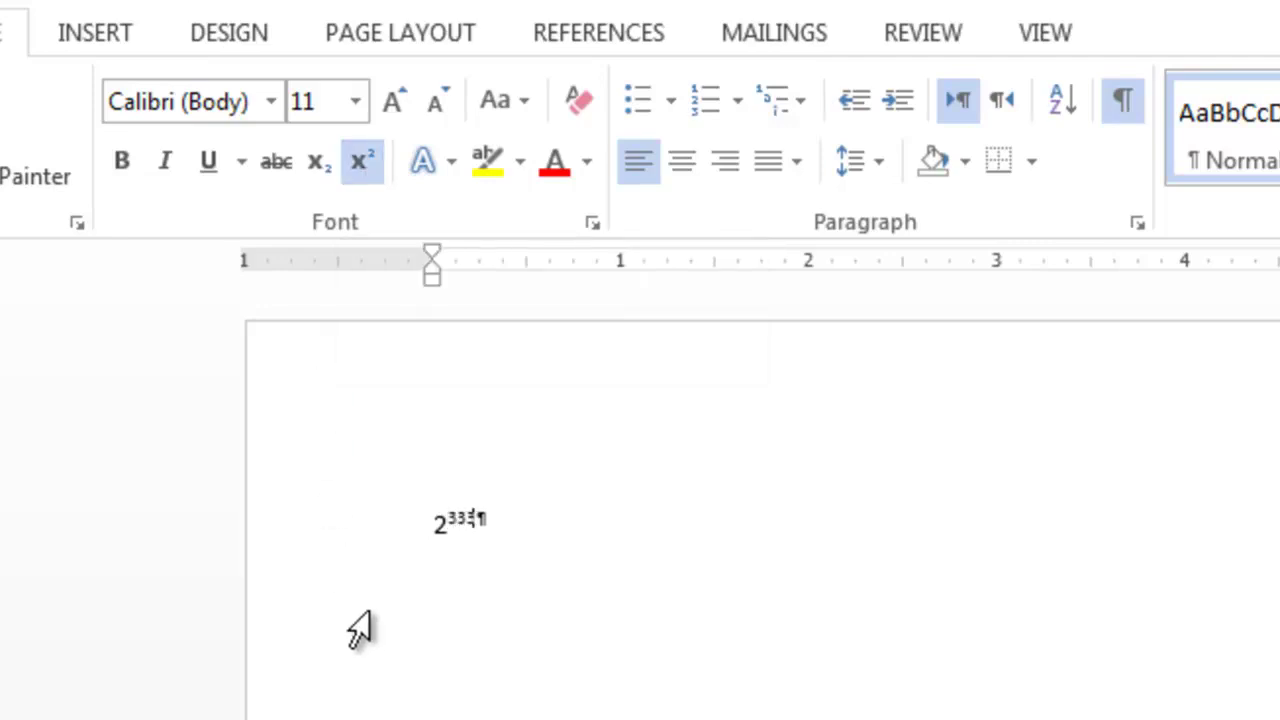
type("33333333333333")
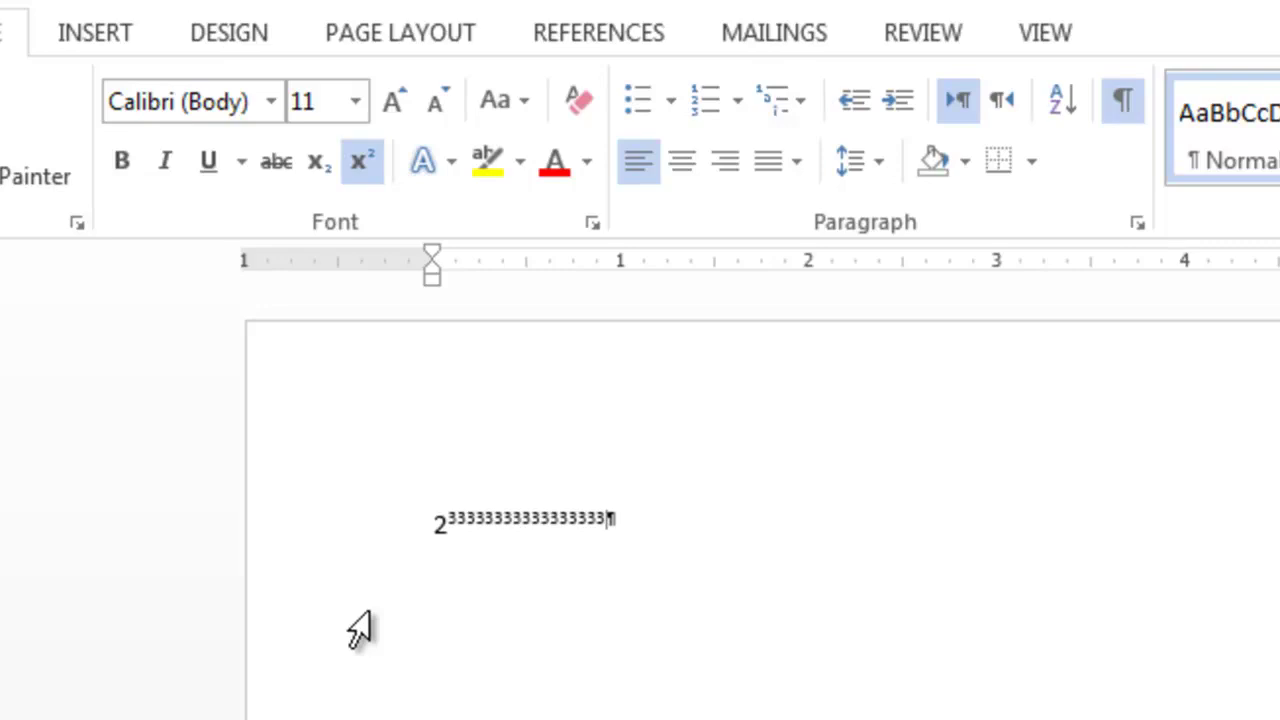
key("BackSpace")
key("BackSpace")
key("BackSpace")
key("BackSpace")
key("BackSpace")
key("BackSpace")
key("BackSpace")
key("BackSpace")
key("BackSpace")
key("BackSpace")
key("BackSpace")
key("BackSpace")
key("BackSpace")
key("BackSpace")
key("BackSpace")
key("BackSpace")
key("BackSpace")
key("BackSpace")
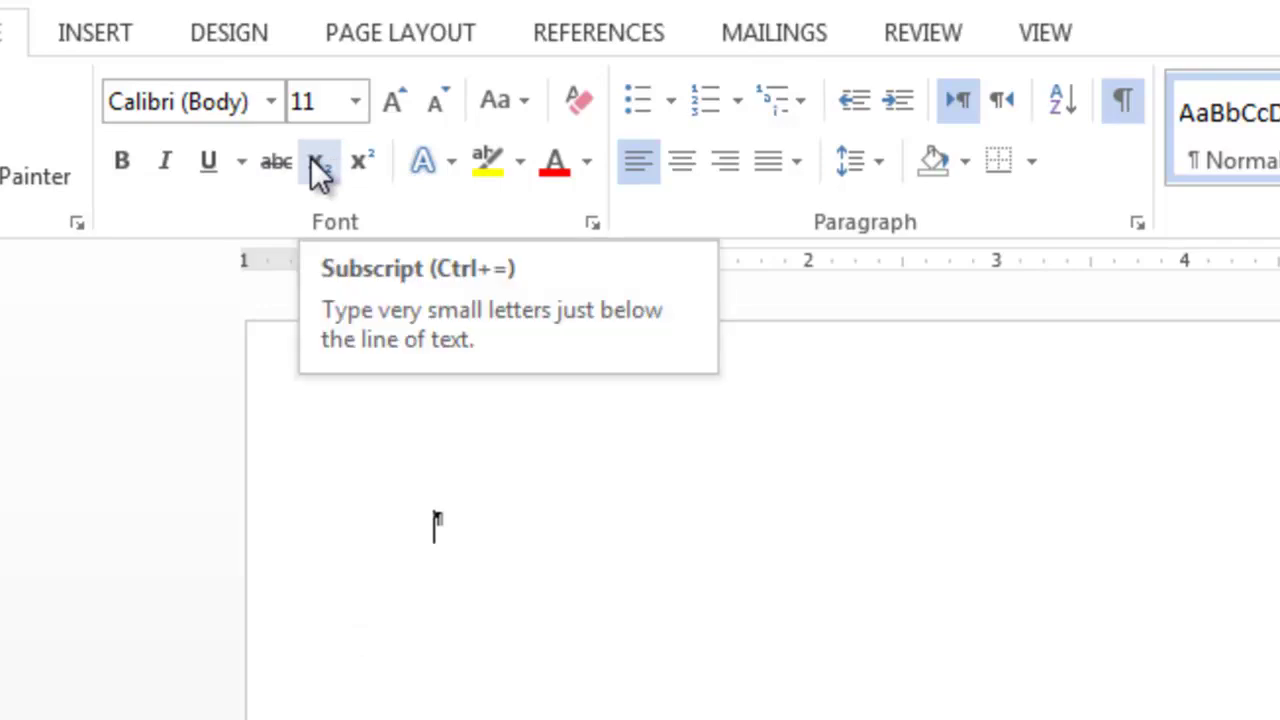
Step: Type 3 followed by a run of subscript 2s
type("3")
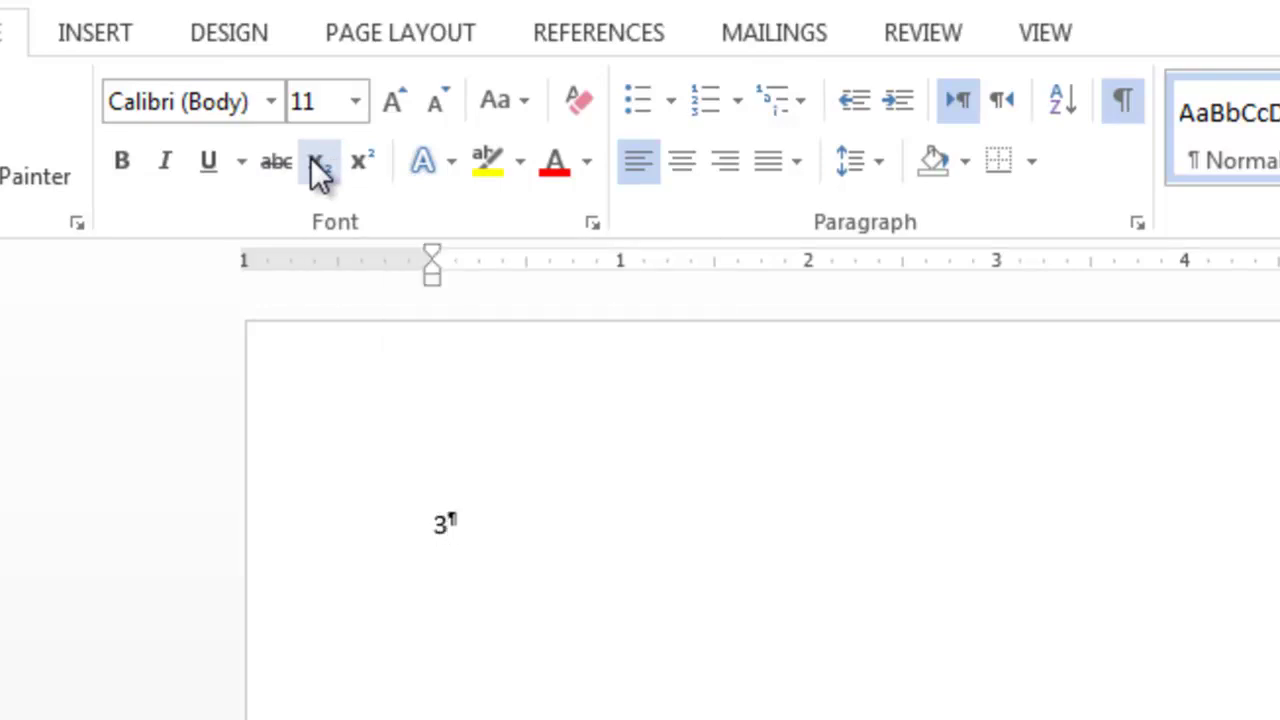
left_click(312, 160)
type("22222222222")
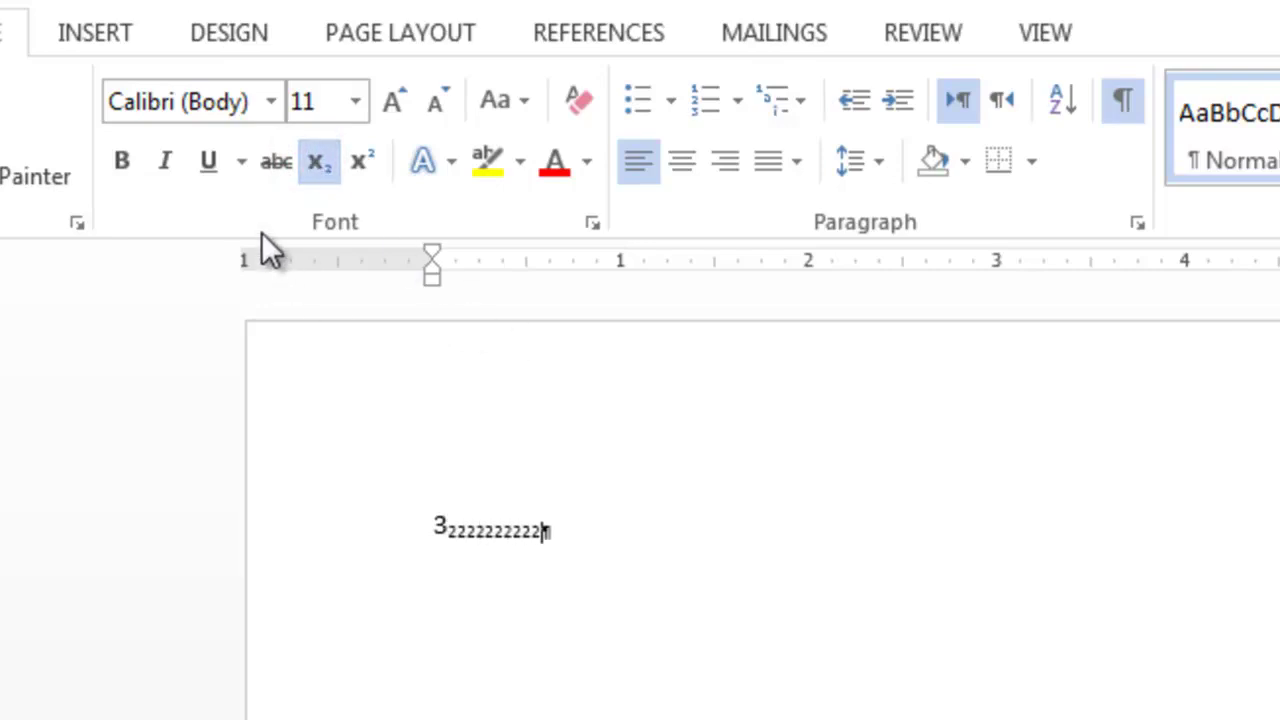
Step: Strike through the 3 and its subscript 2s, then undo the trial formatting
left_click_drag(574, 514, 369, 497)
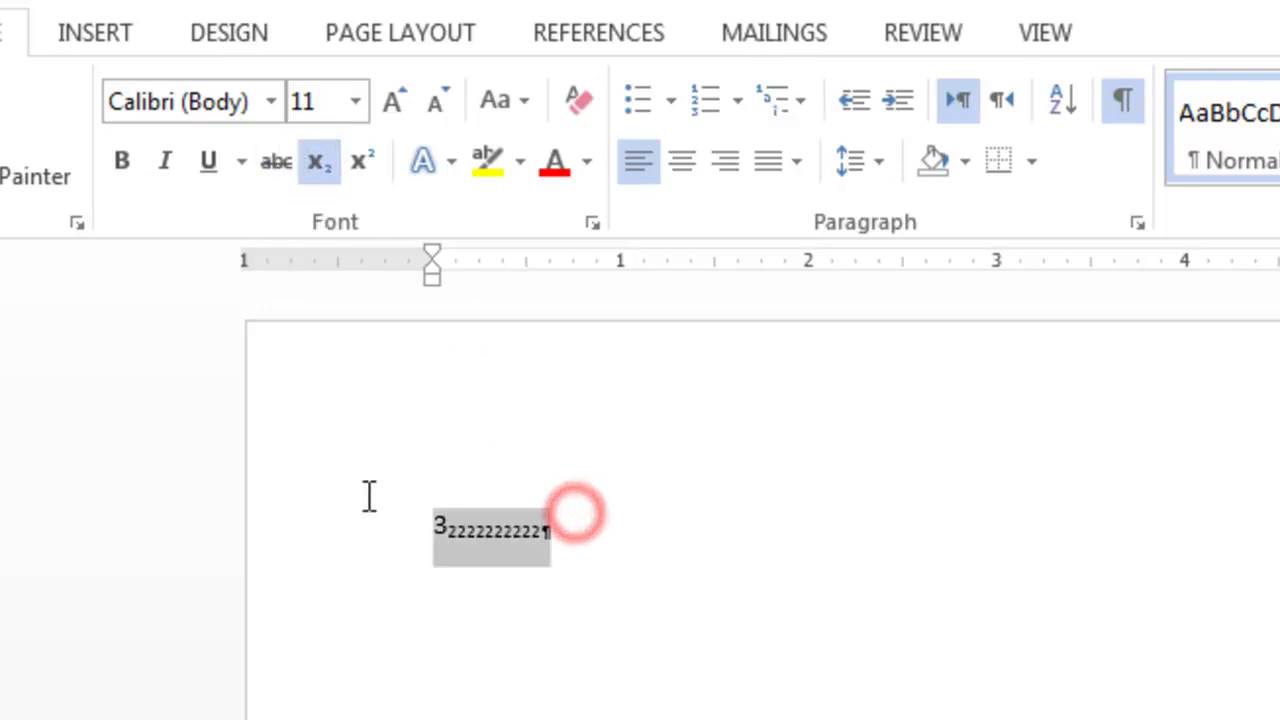
left_click(287, 158)
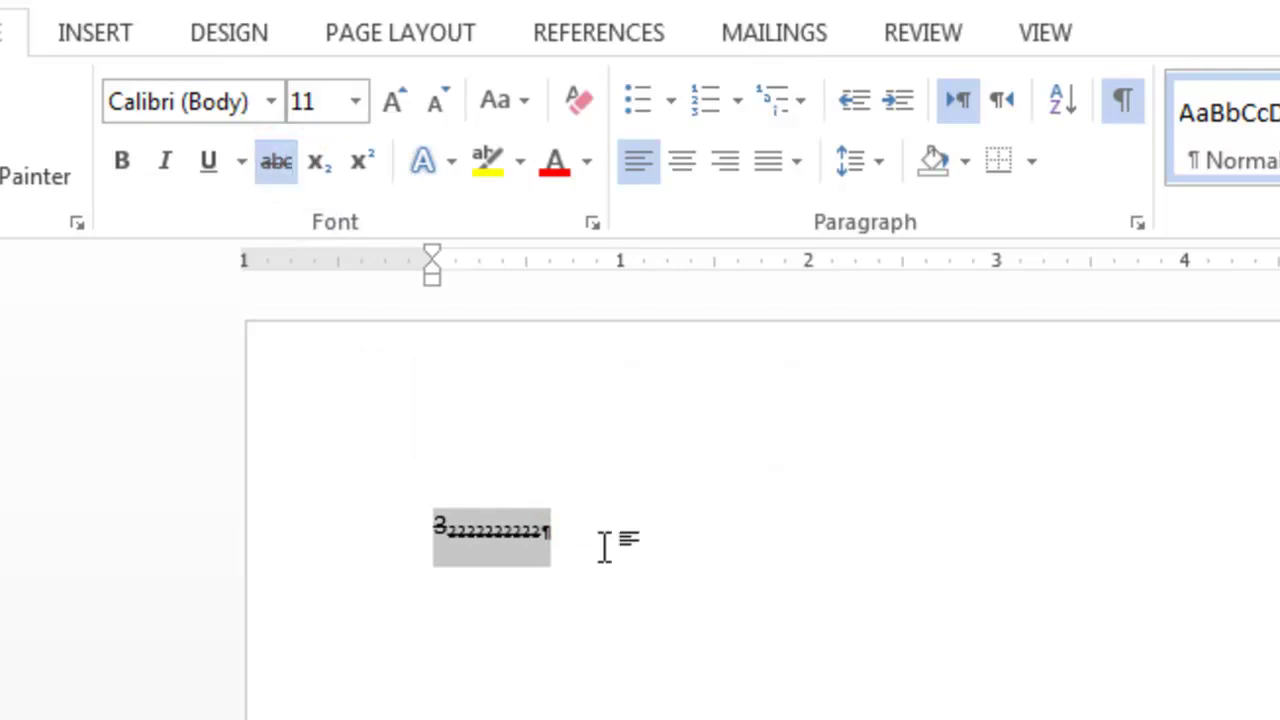
left_click(545, 531)
key("ctrl+z")
key("ctrl+z")
key("ctrl+z")
key("ctrl+z")
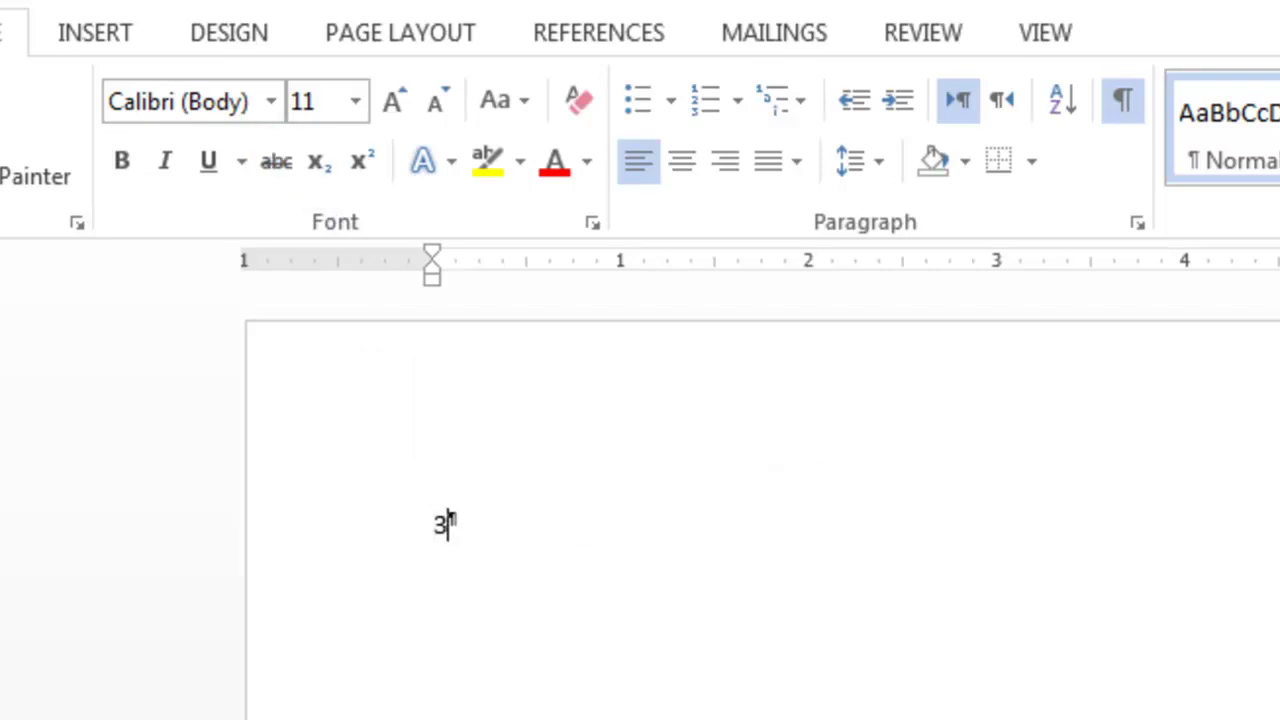
key("ctrl+z")
key("ctrl+z")
key("ctrl+z")
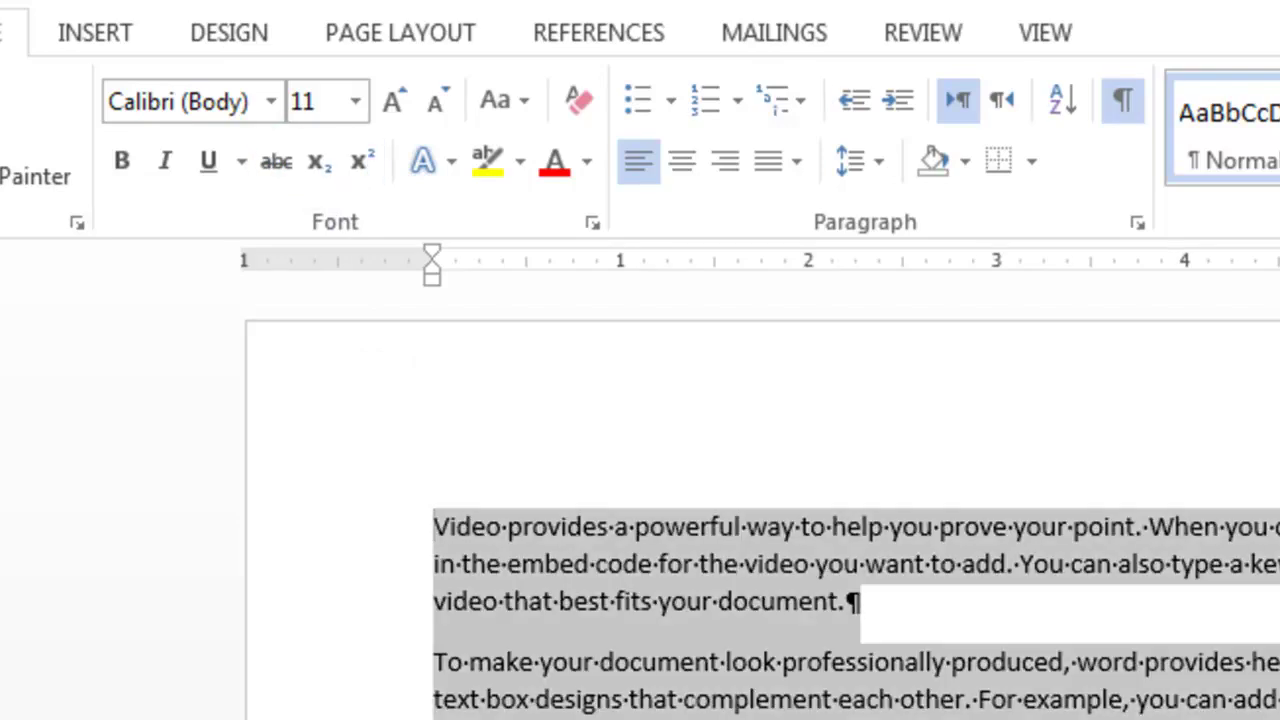
key("ctrl+z")
left_click(866, 705)
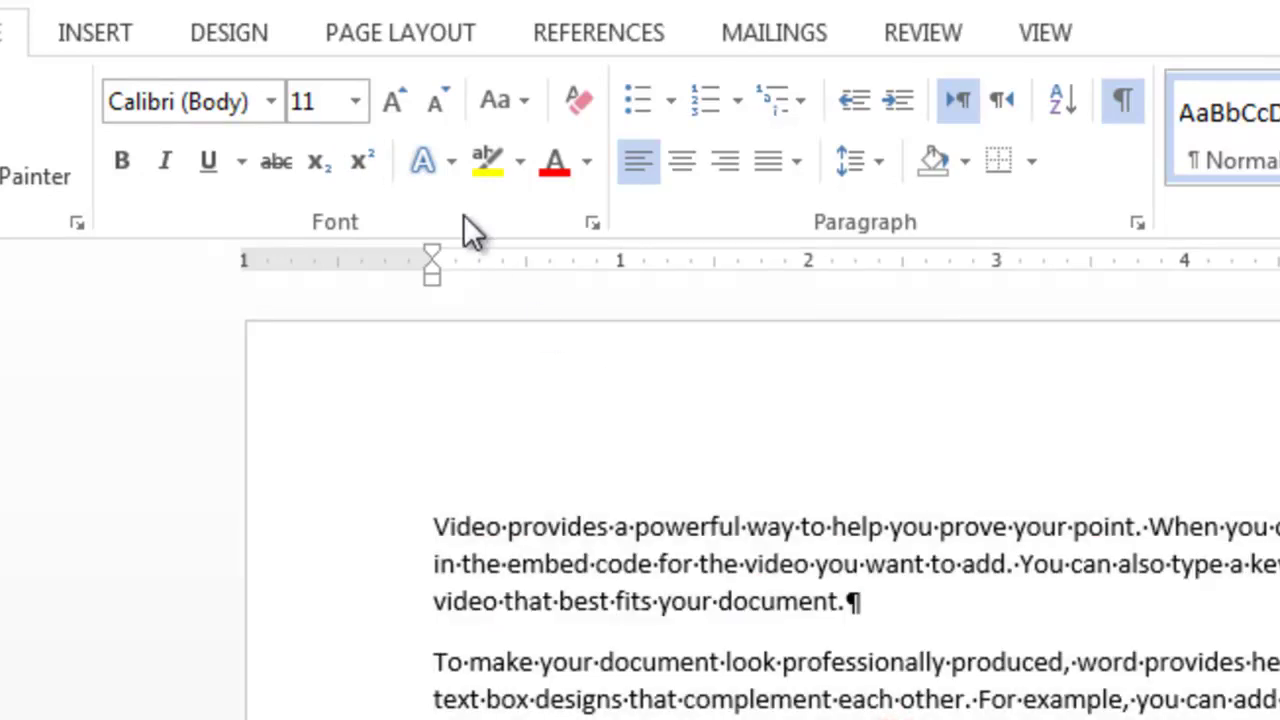
left_click(418, 164)
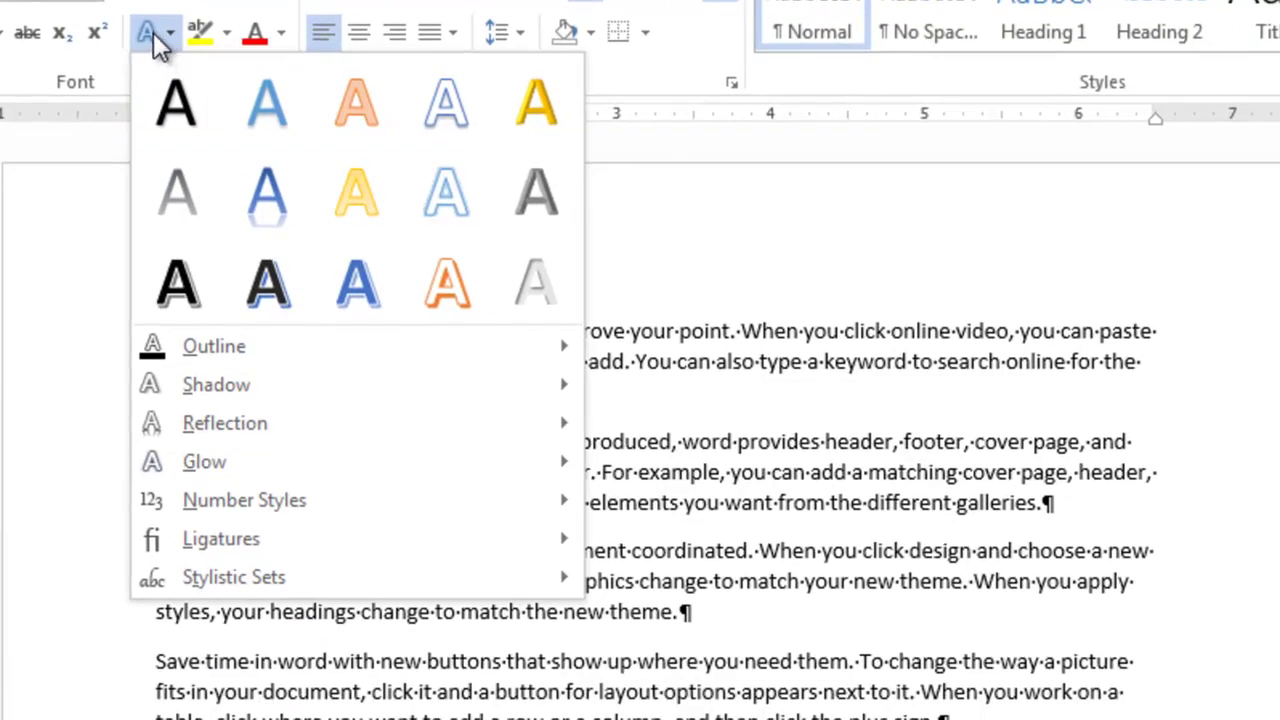
left_click(40, 197)
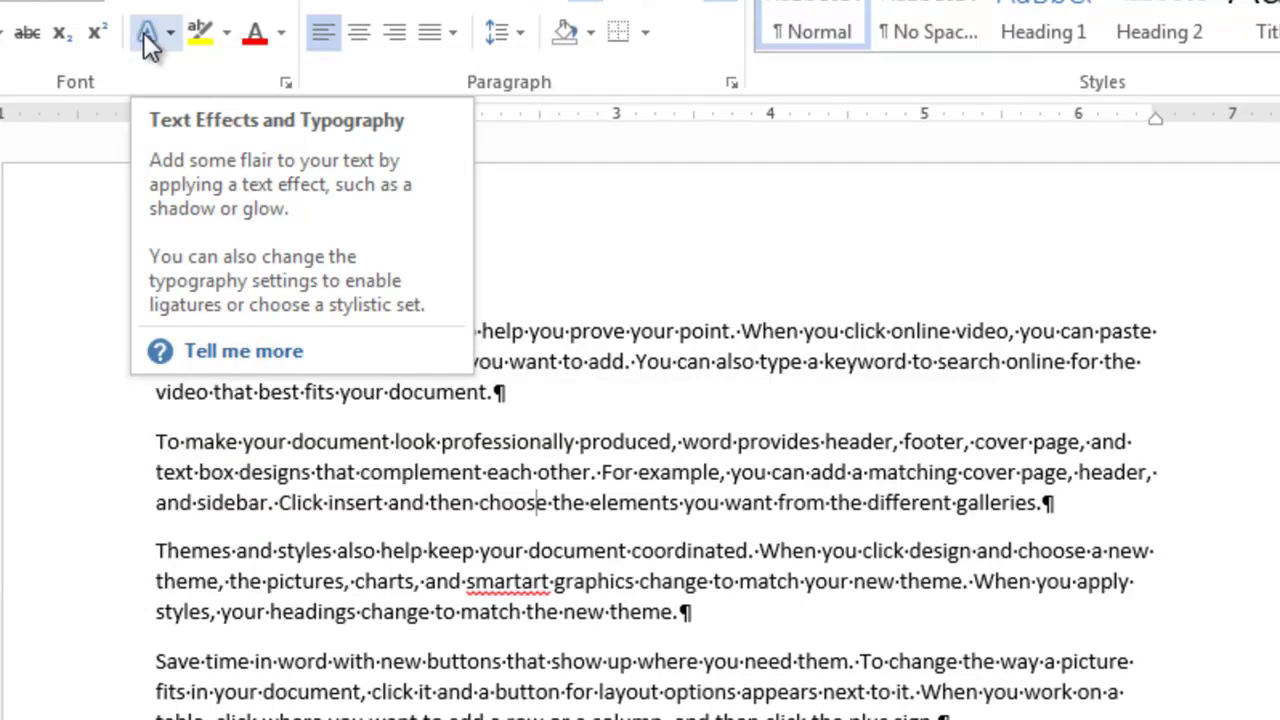
left_click(170, 34)
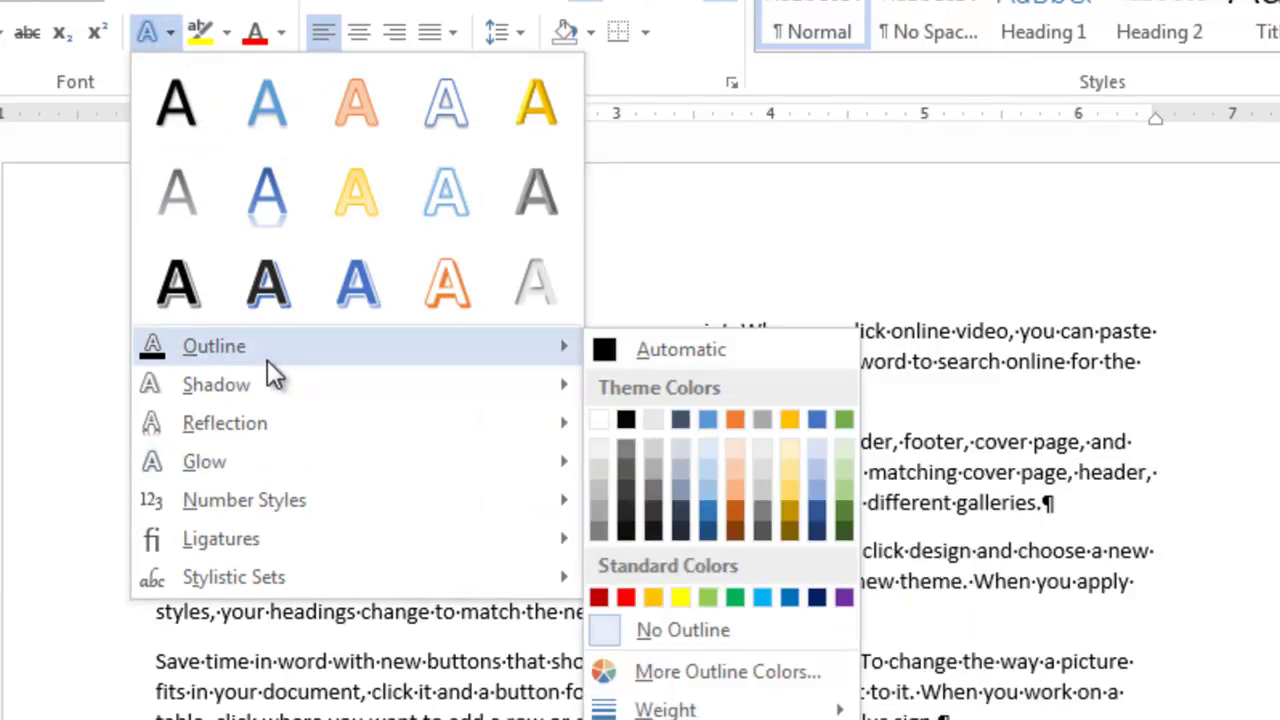
mouse_move(273, 388)
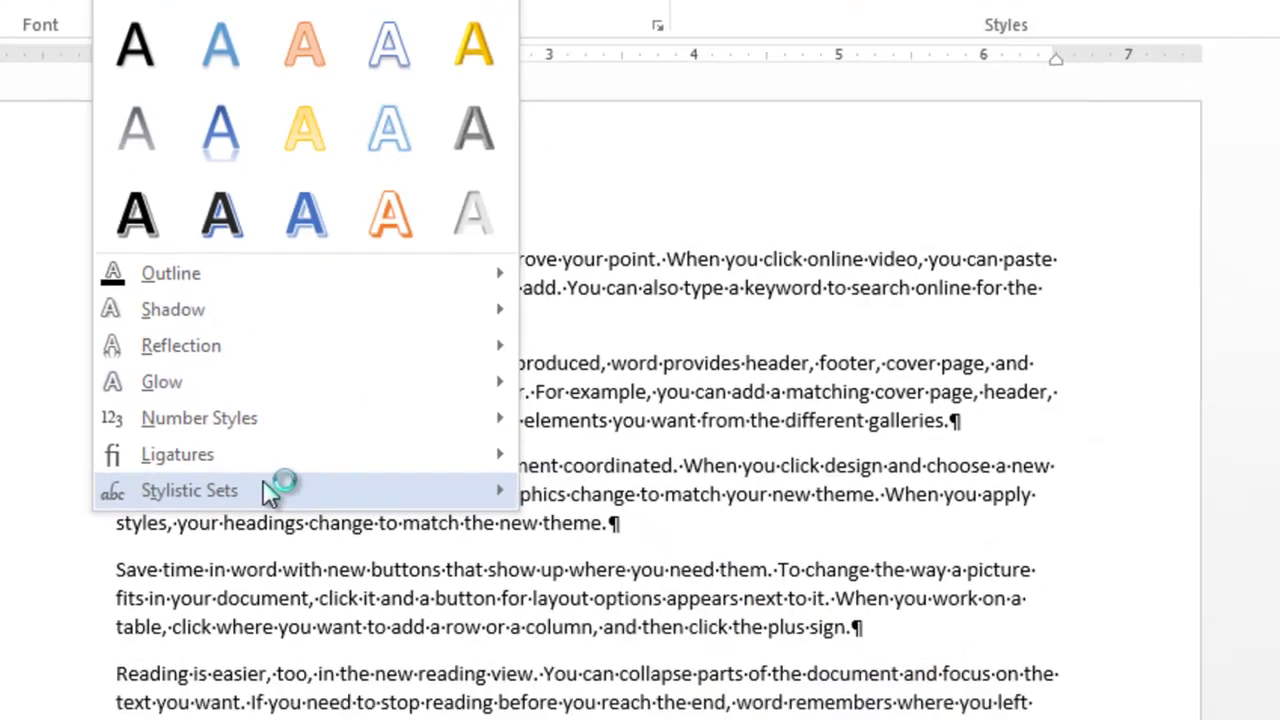
mouse_move(300, 577)
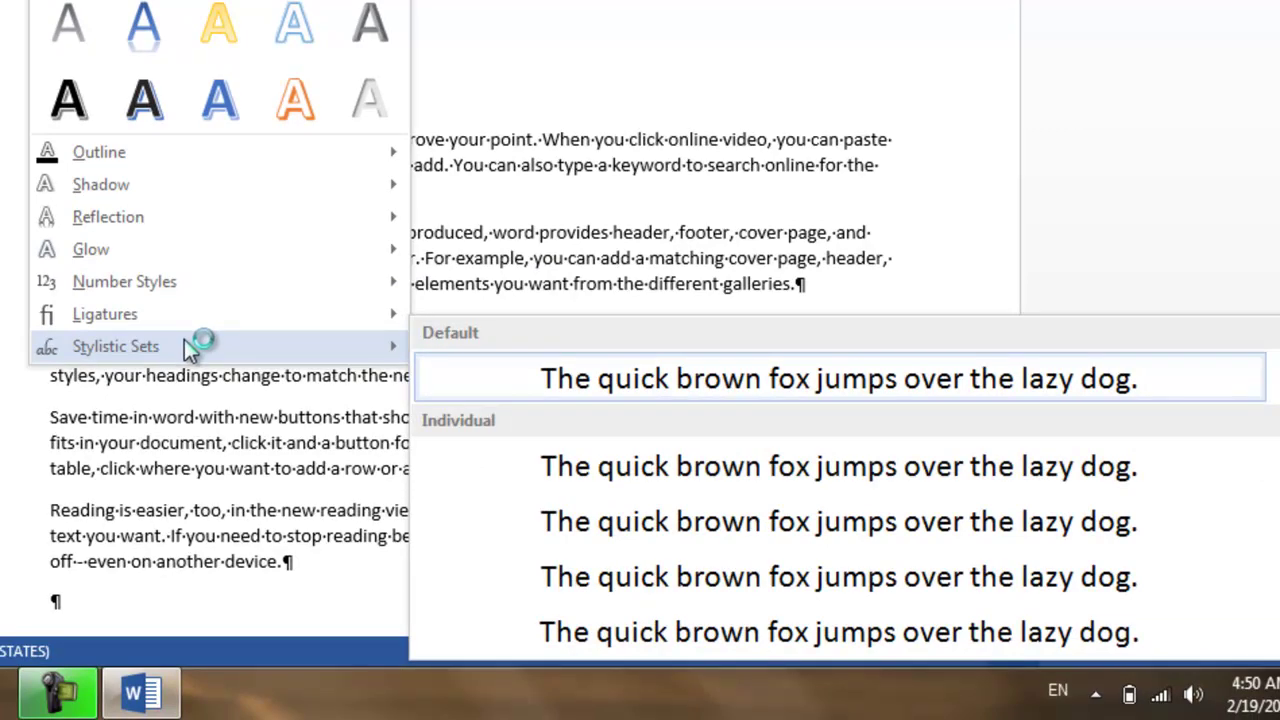
left_click(204, 468)
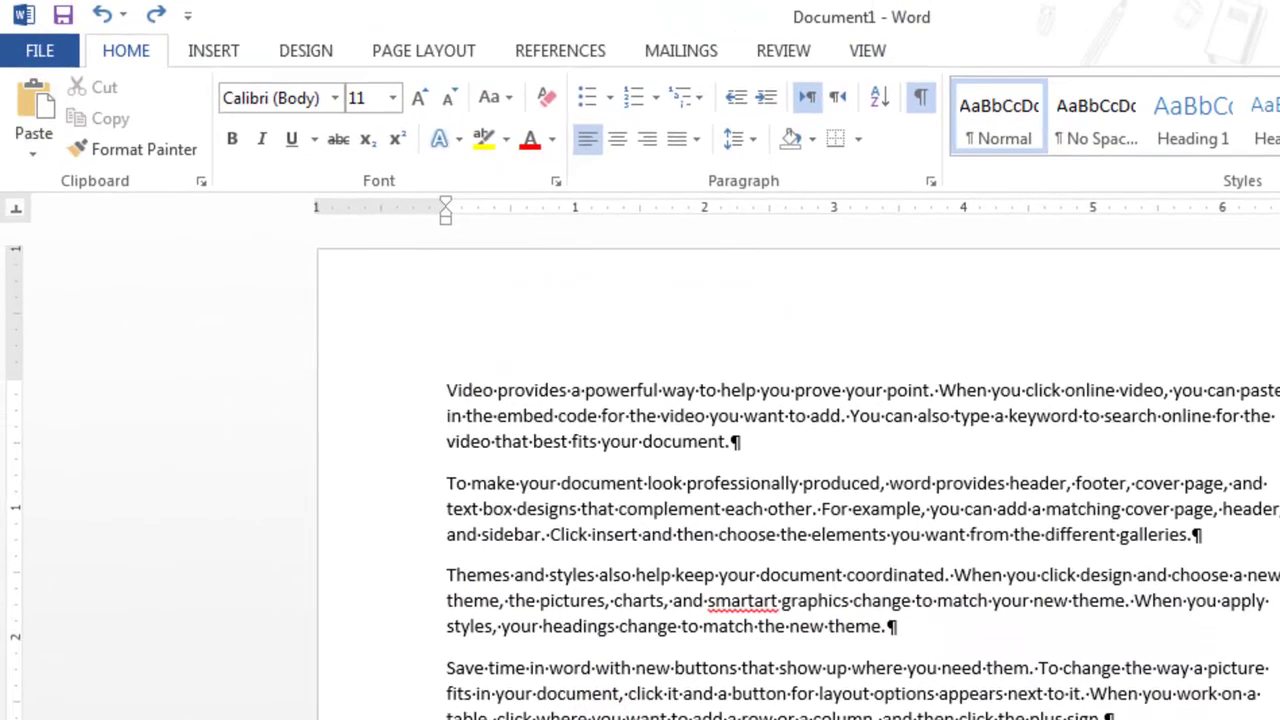
Step: Select all the sample paragraphs and change their font to Gabriola
left_click_drag(1110, 719, 450, 393)
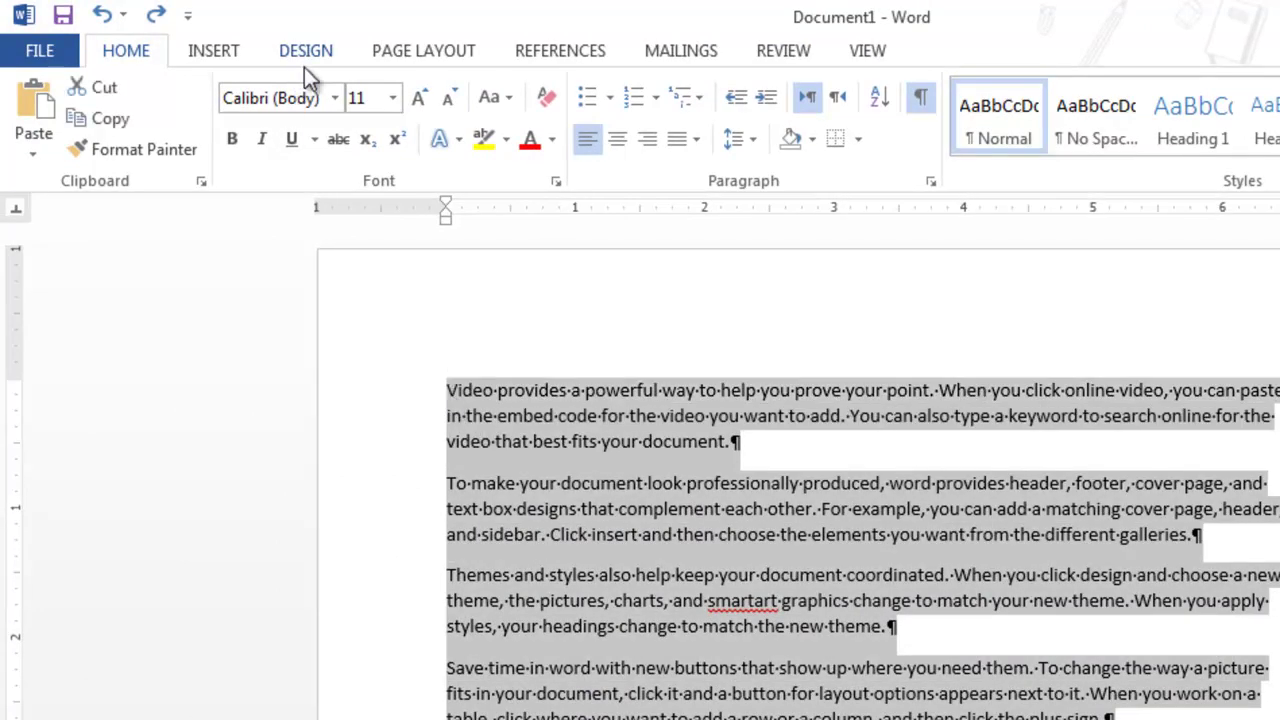
left_click(333, 98)
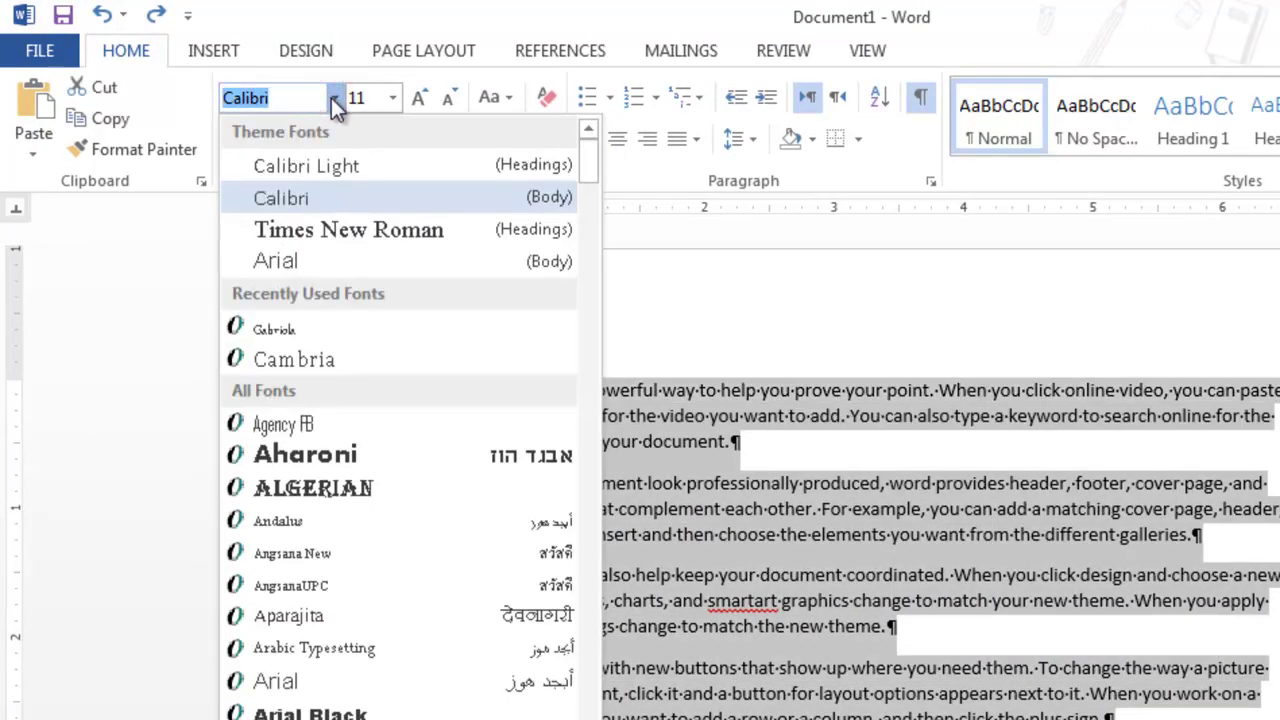
type("Gab")
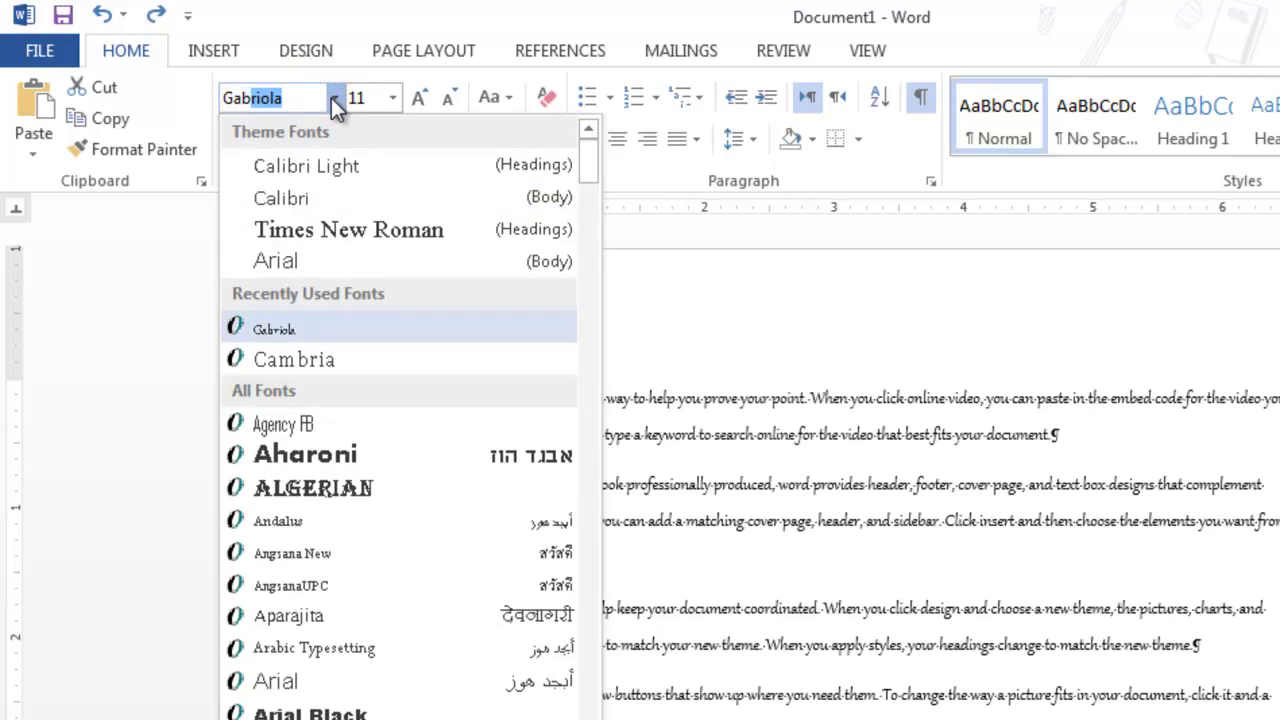
key("Return")
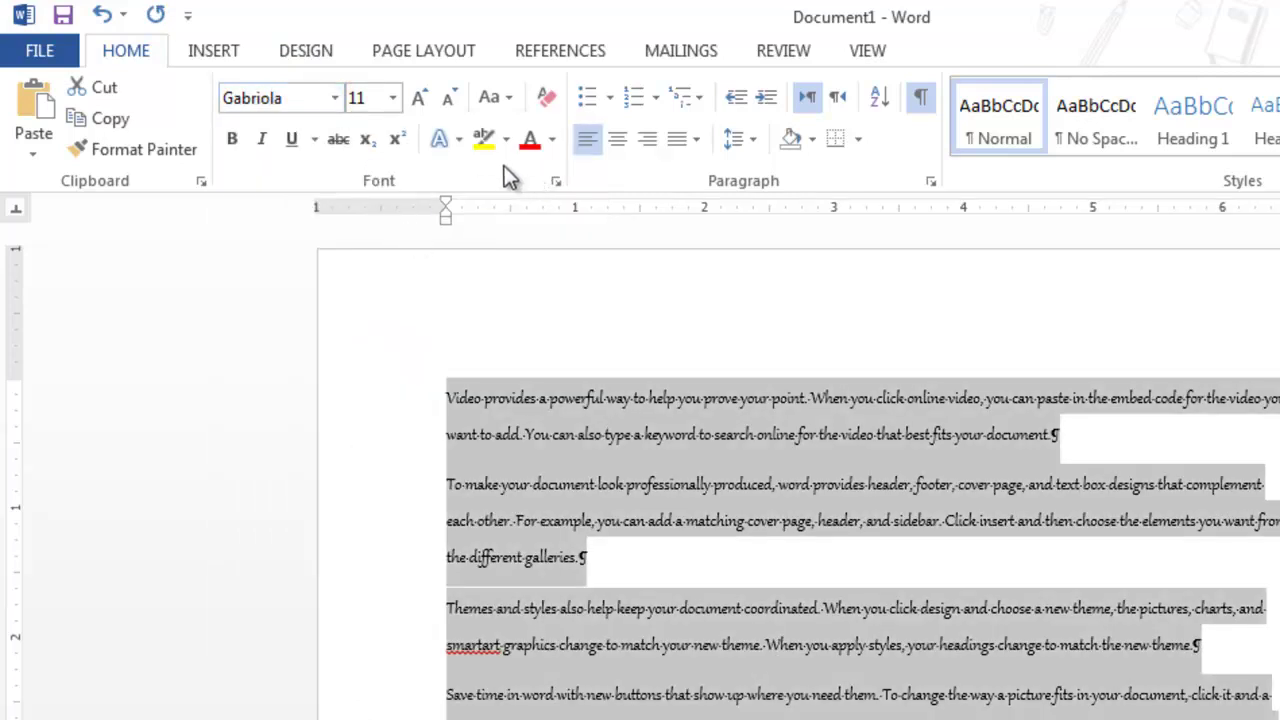
left_click(460, 140)
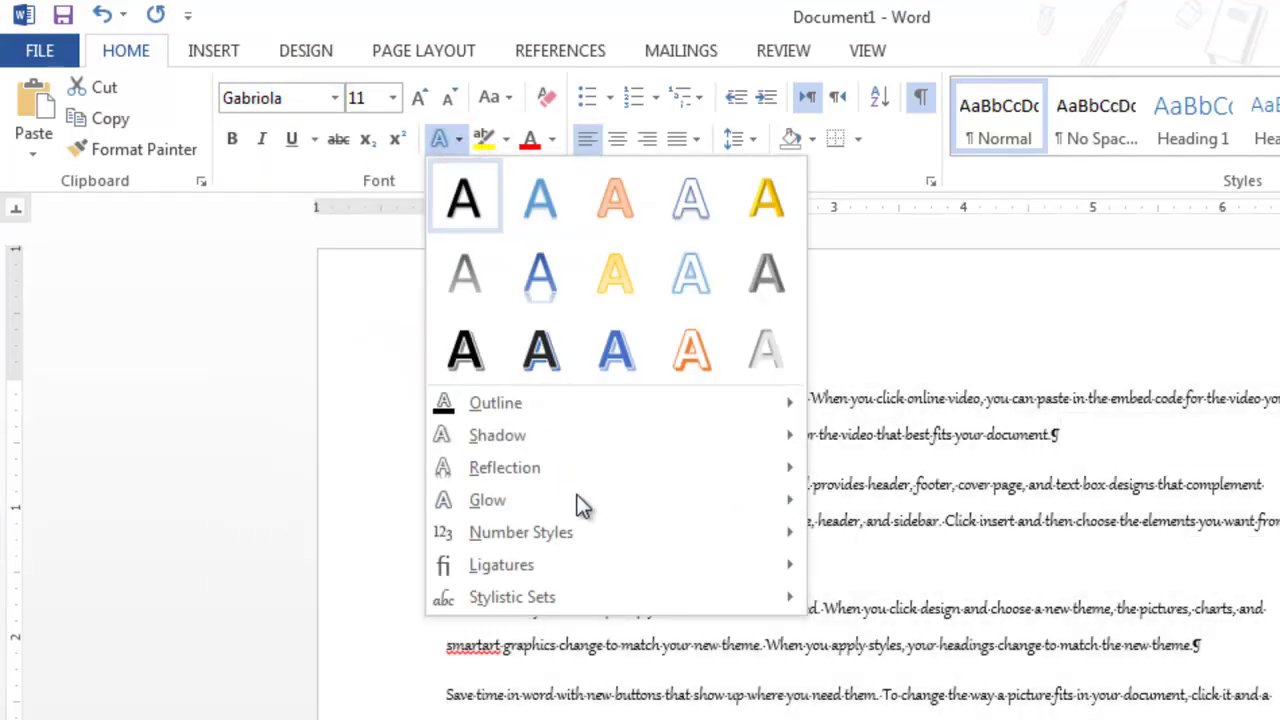
Step: Close the text effects options, keeping the paragraphs in plain Gabriola 11 pt
mouse_move(556, 597)
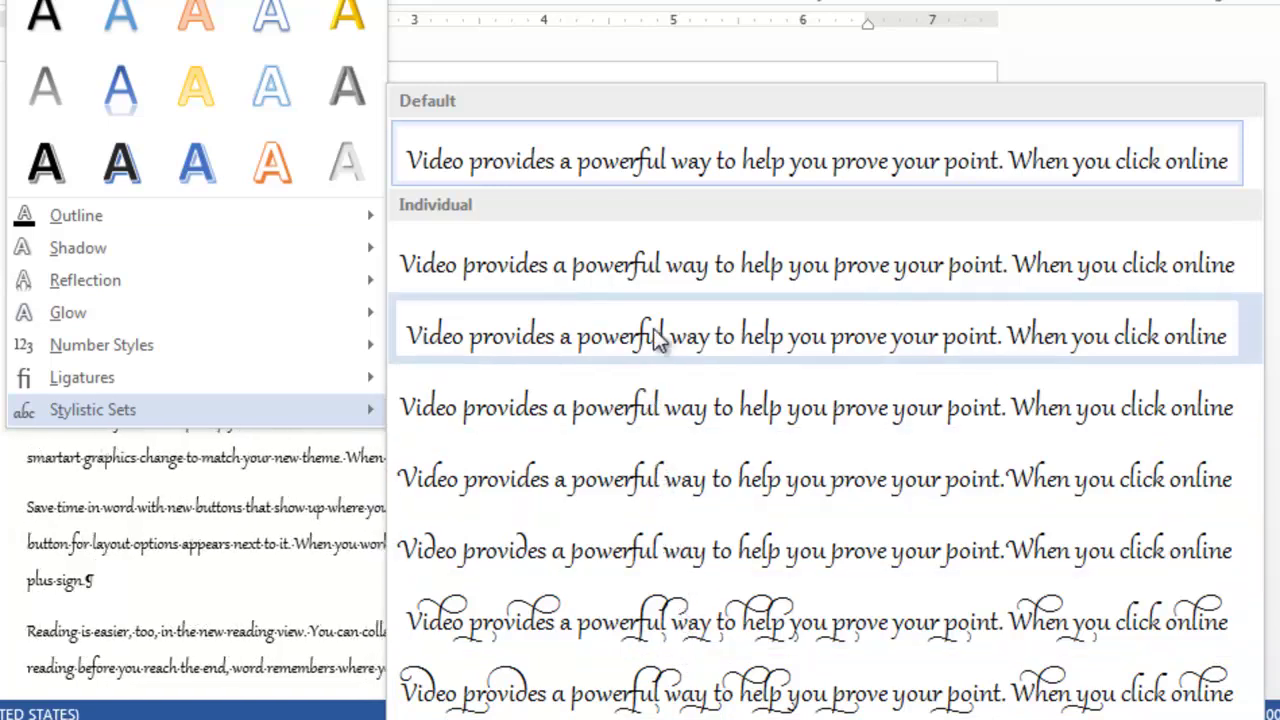
left_click(323, 557)
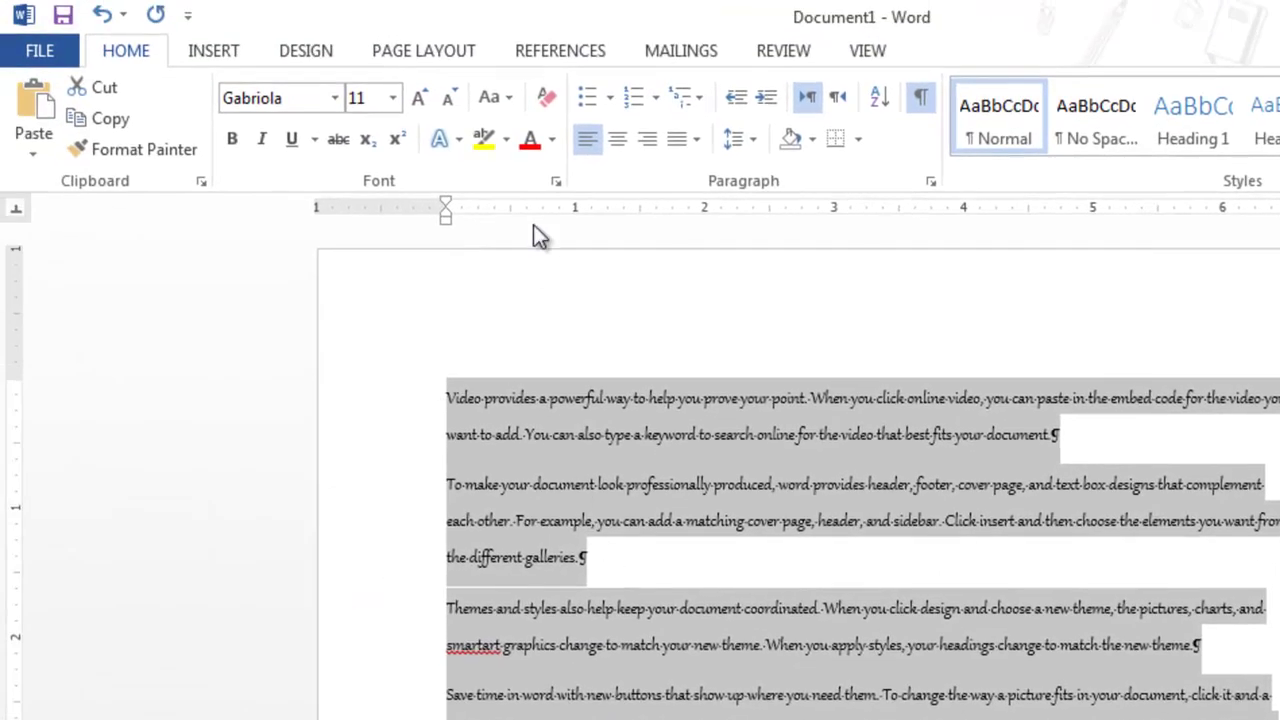
Step: Highlight the word 'provides' in the first paragraph in yellow
left_click(491, 390)
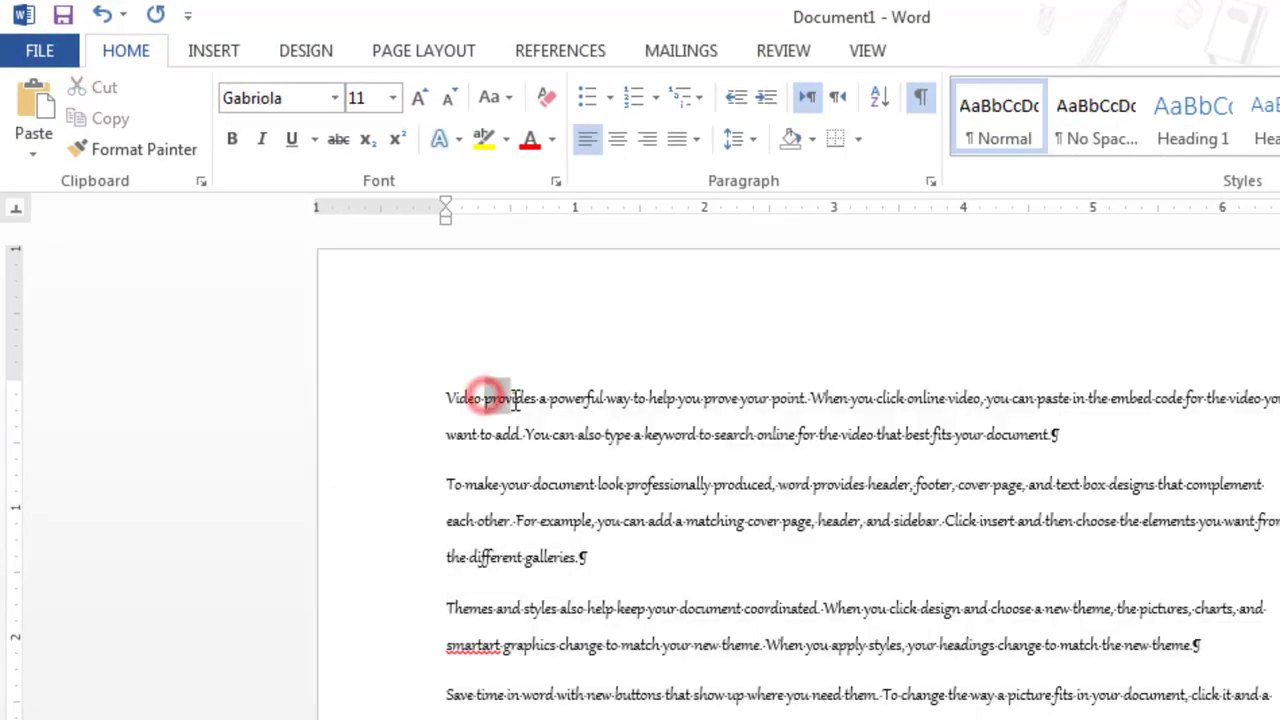
left_click_drag(487, 397, 539, 399)
left_click(602, 484)
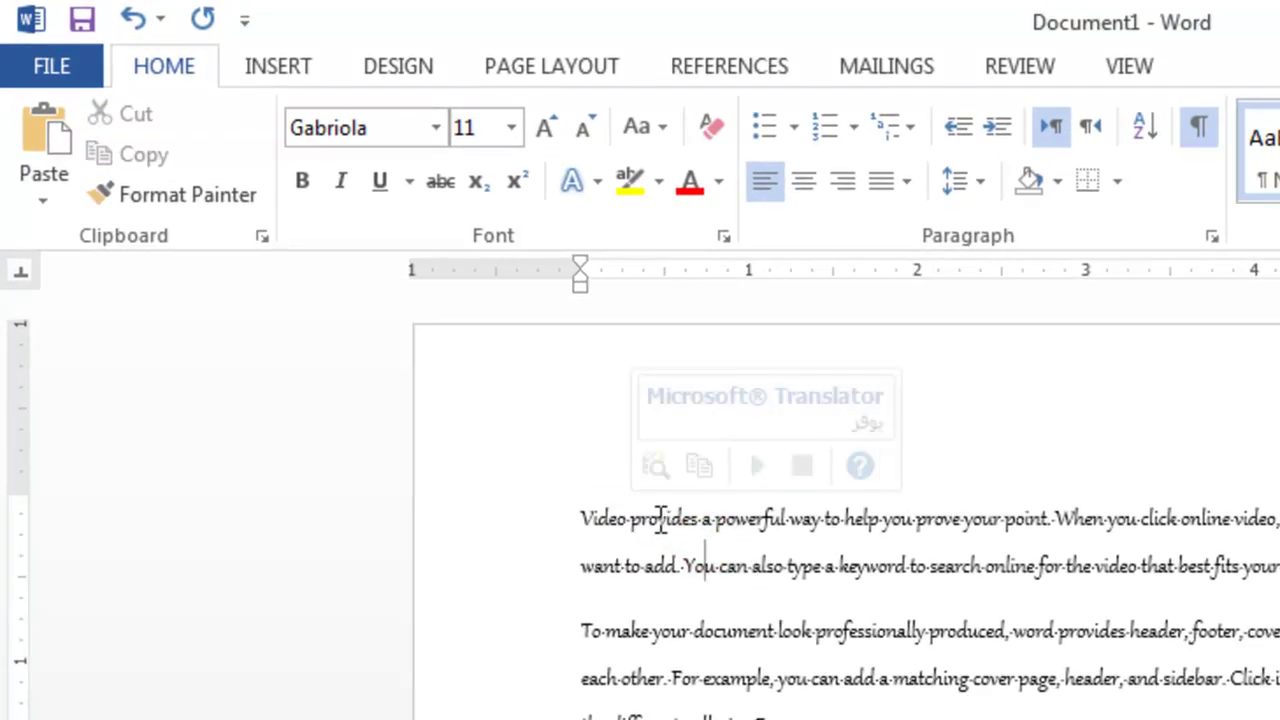
left_click(659, 519)
double_click(659, 519)
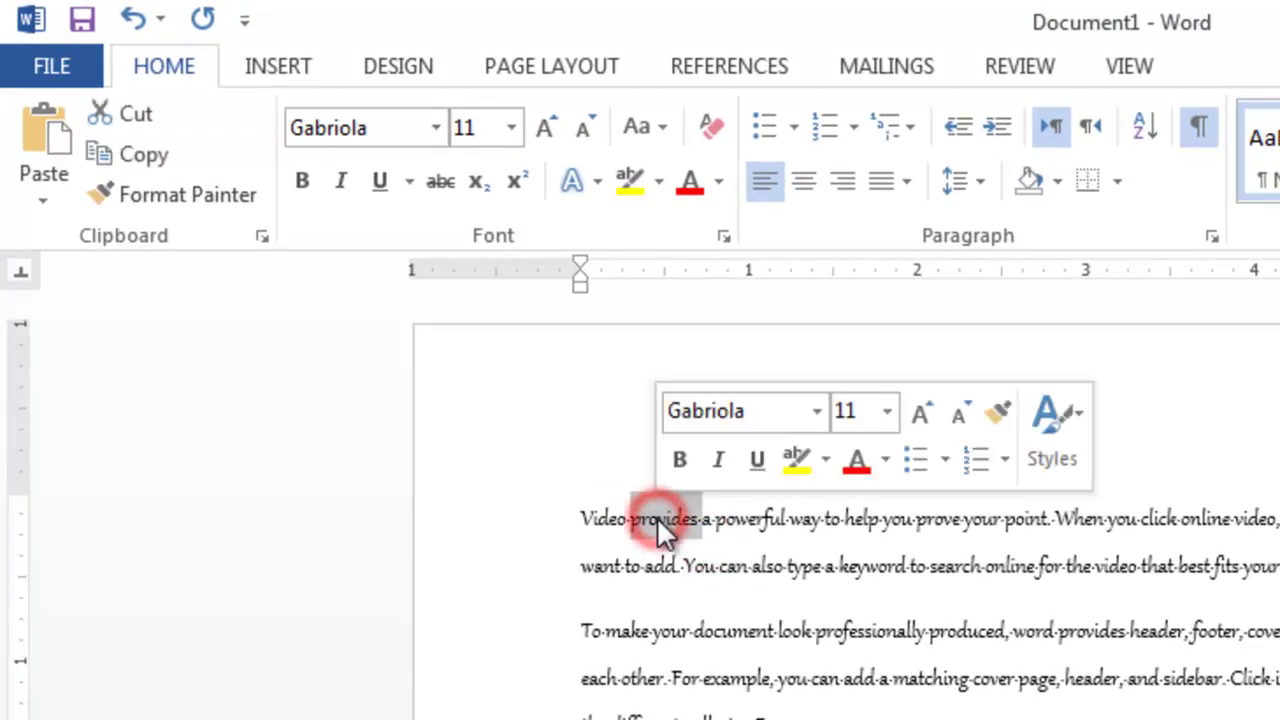
left_click(624, 182)
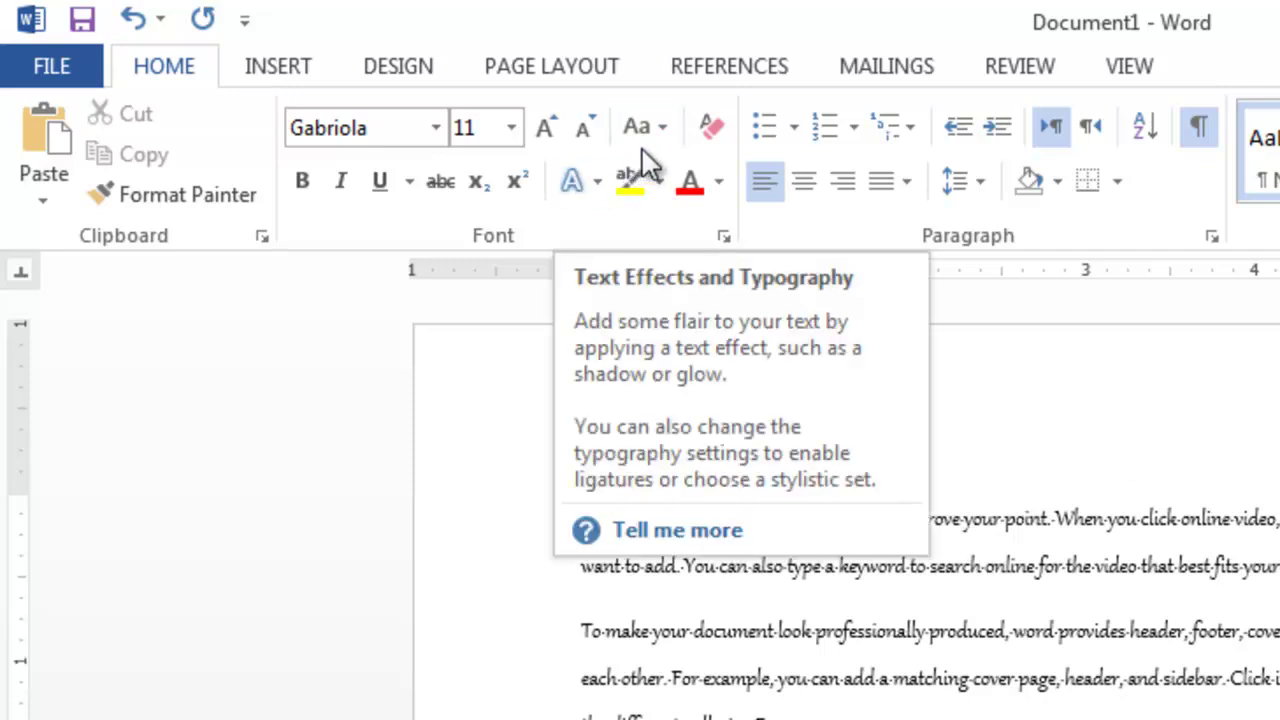
Step: Clear the first paragraph's formatting back to Calibri and remove the highlight from 'provides'
left_click(708, 140)
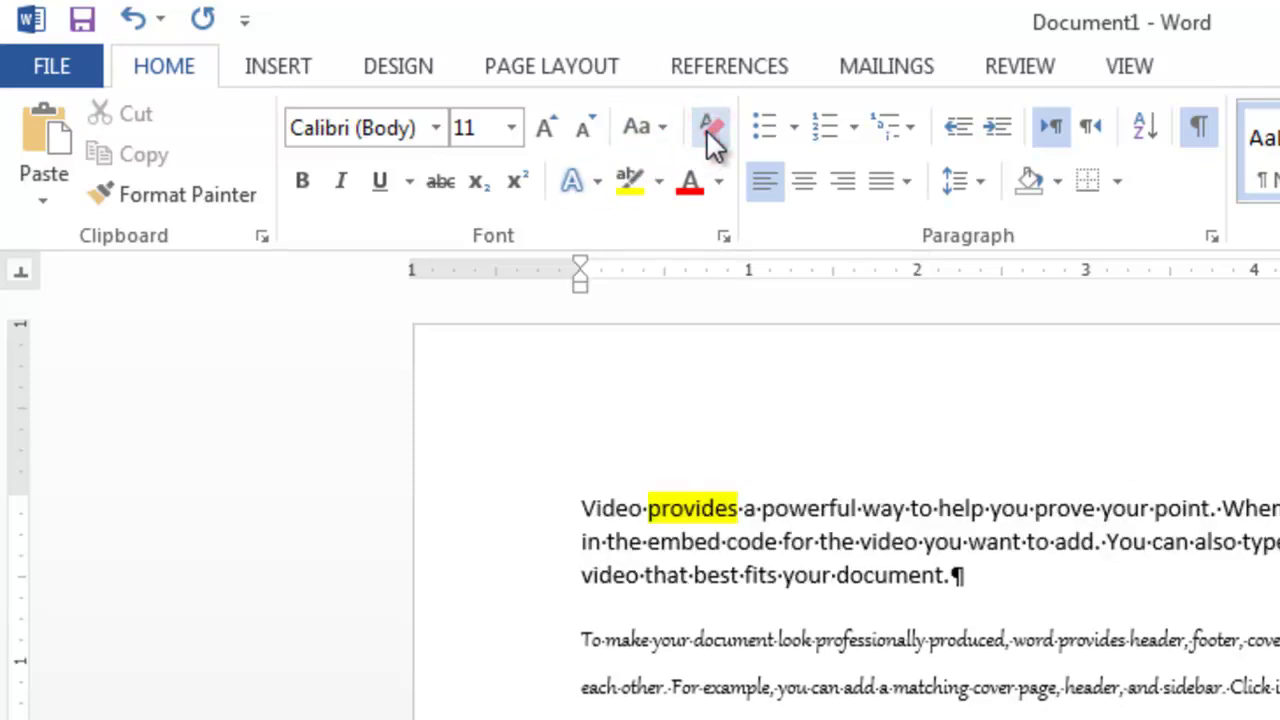
left_click(702, 502)
double_click(702, 502)
left_click(630, 180)
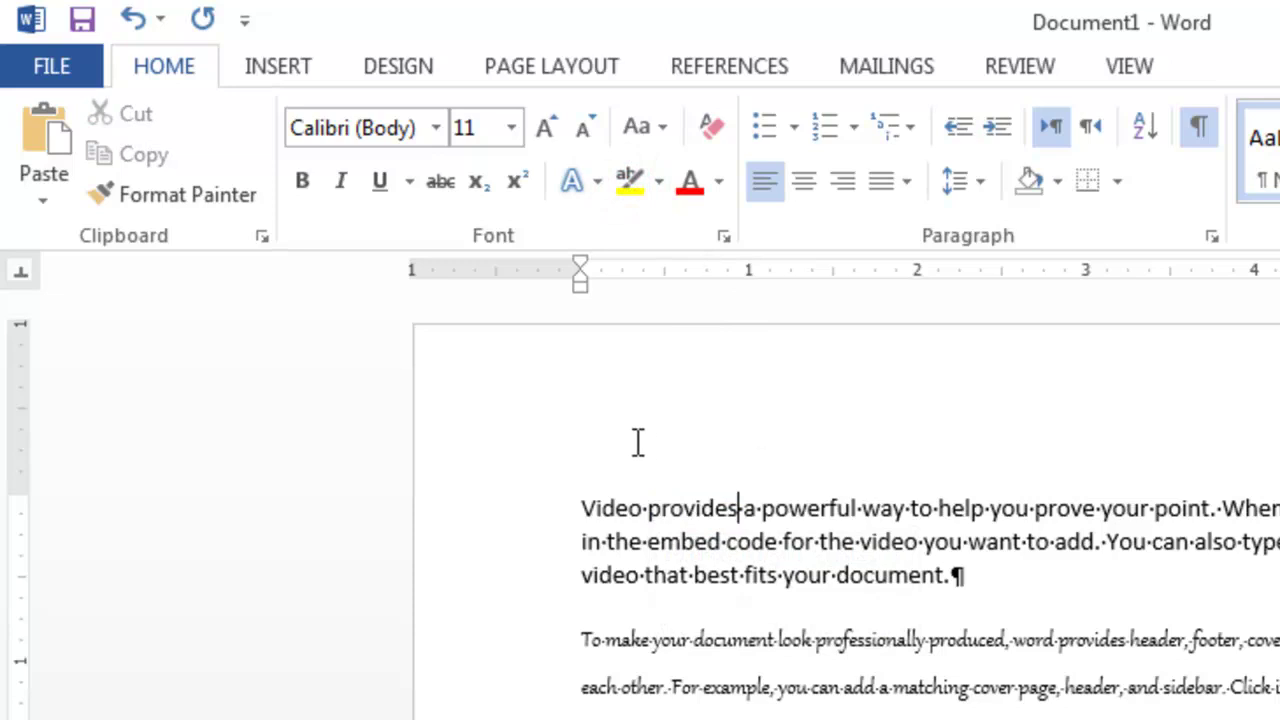
left_click_drag(578, 492, 1003, 645)
left_click(689, 183)
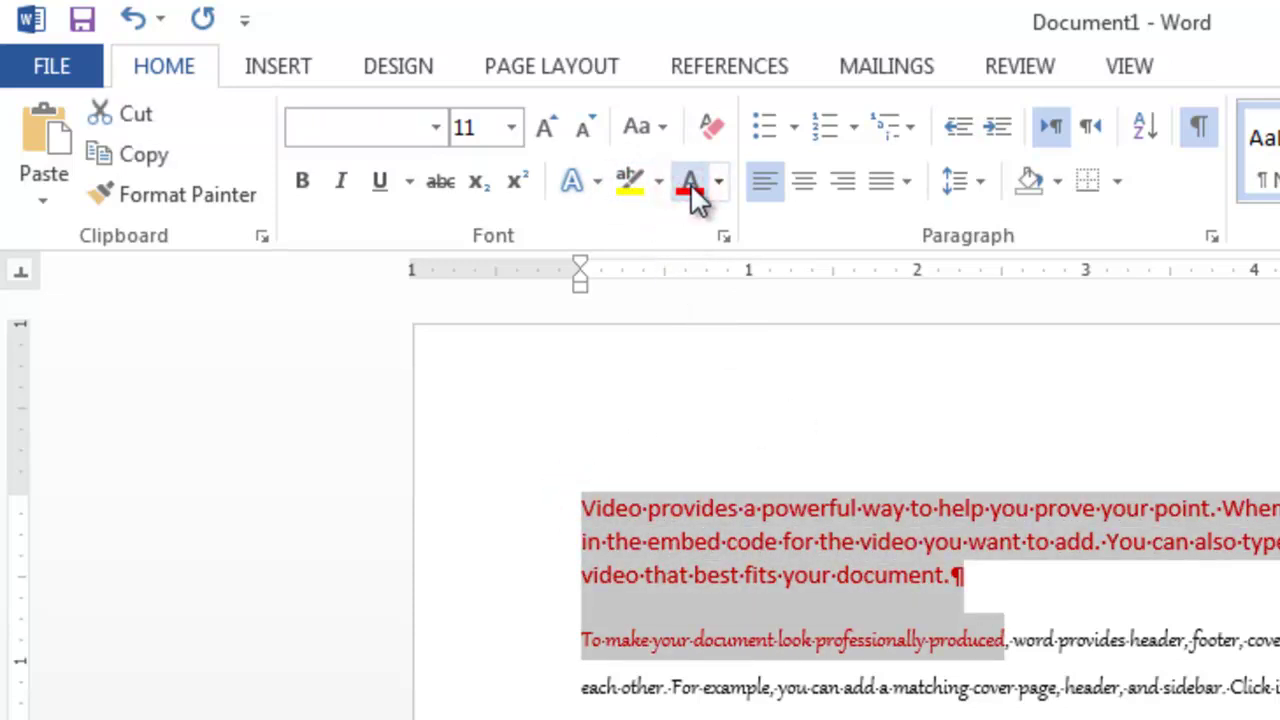
left_click(721, 183)
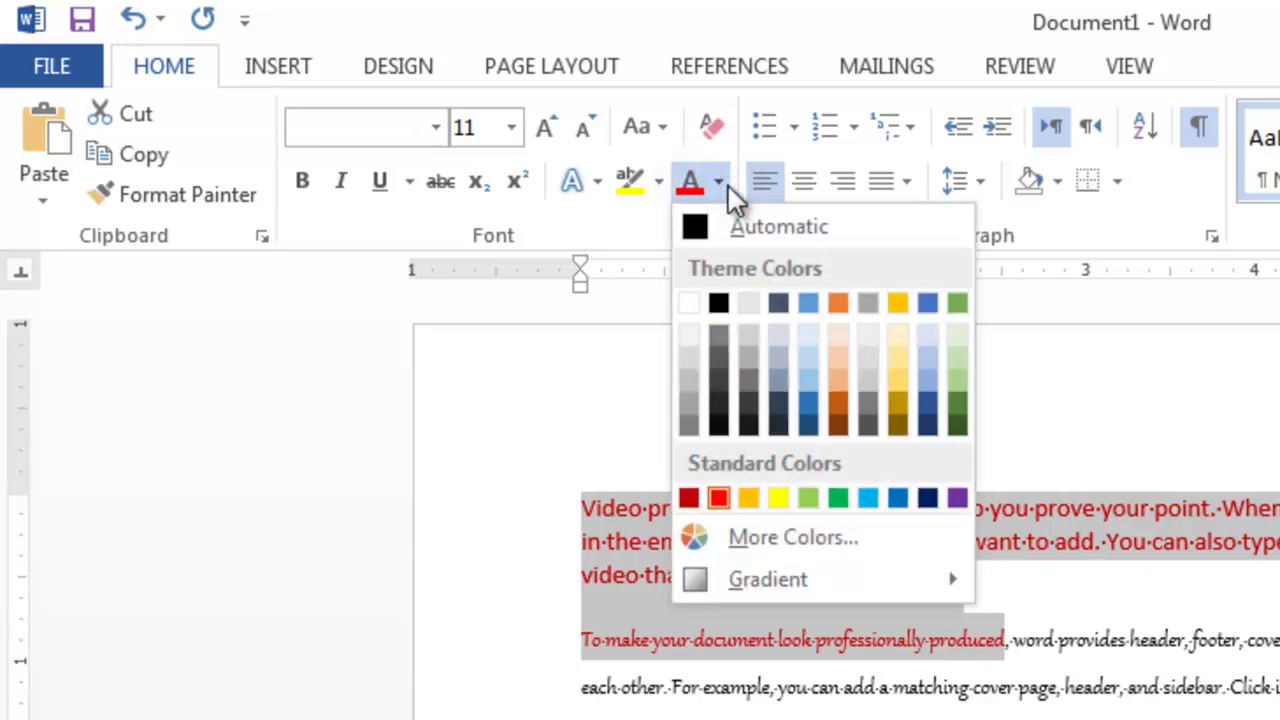
left_click(739, 227)
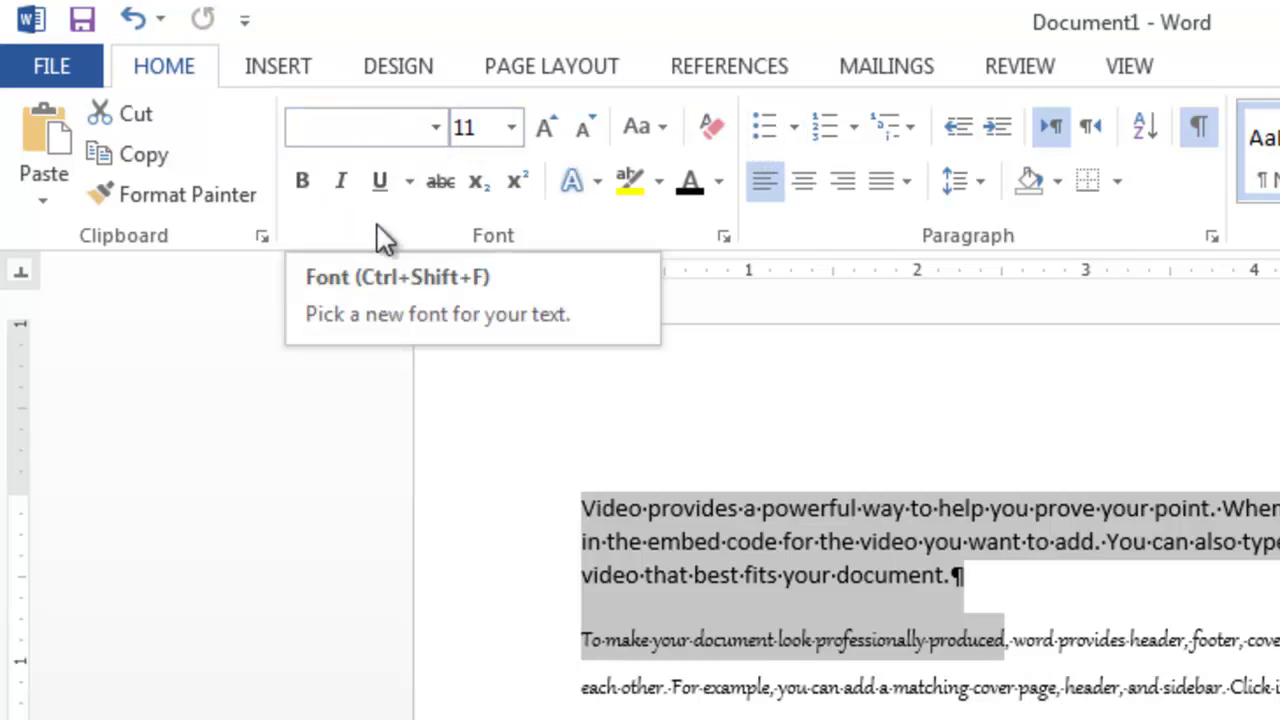
left_click(723, 236)
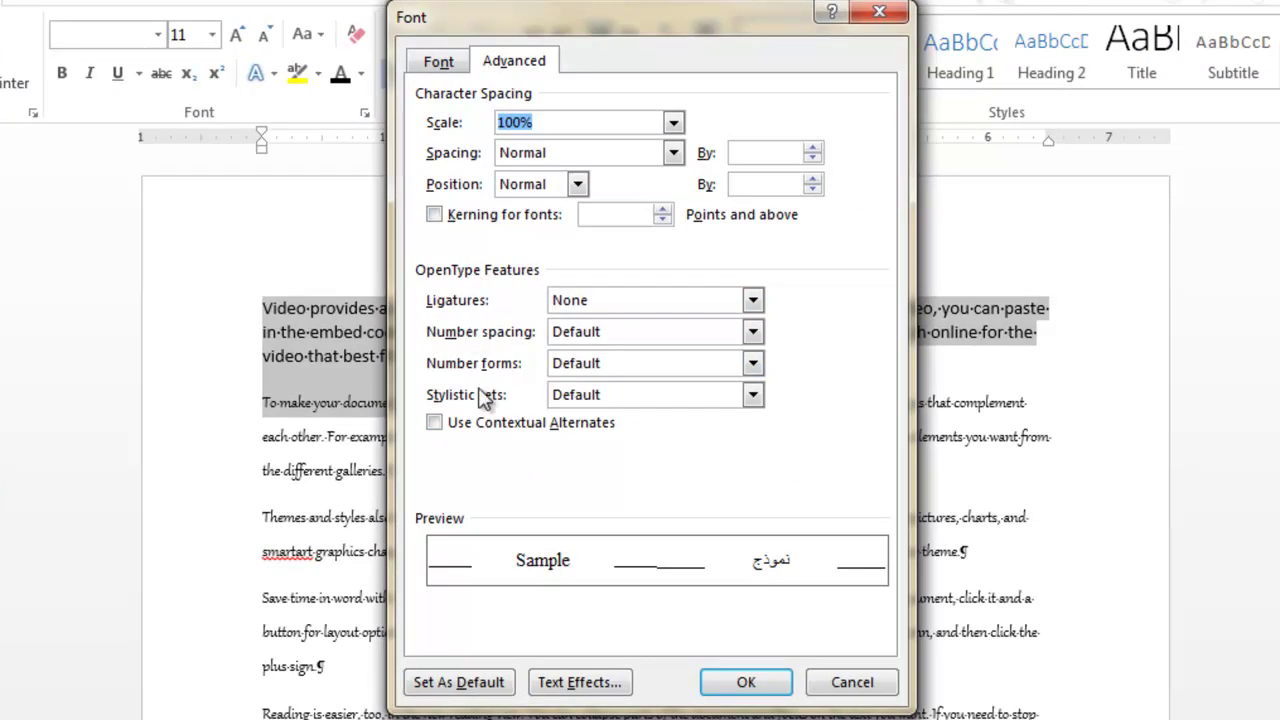
left_click(446, 66)
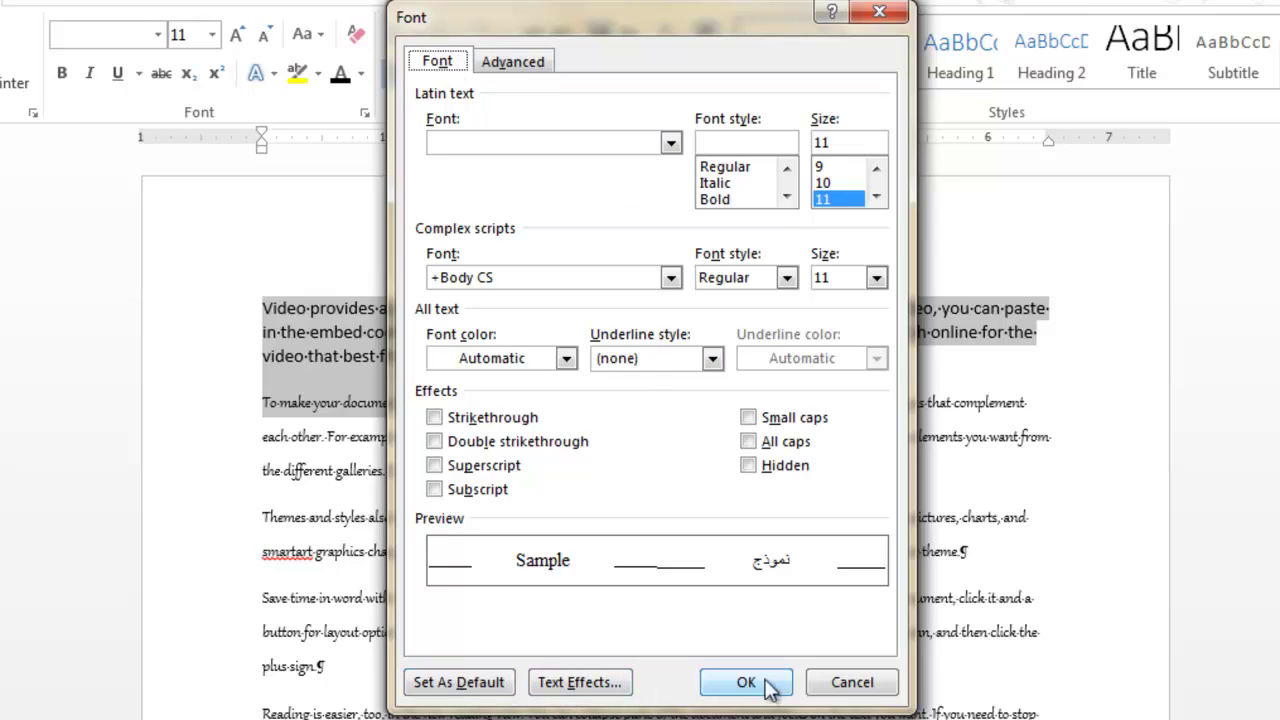
left_click(852, 682)
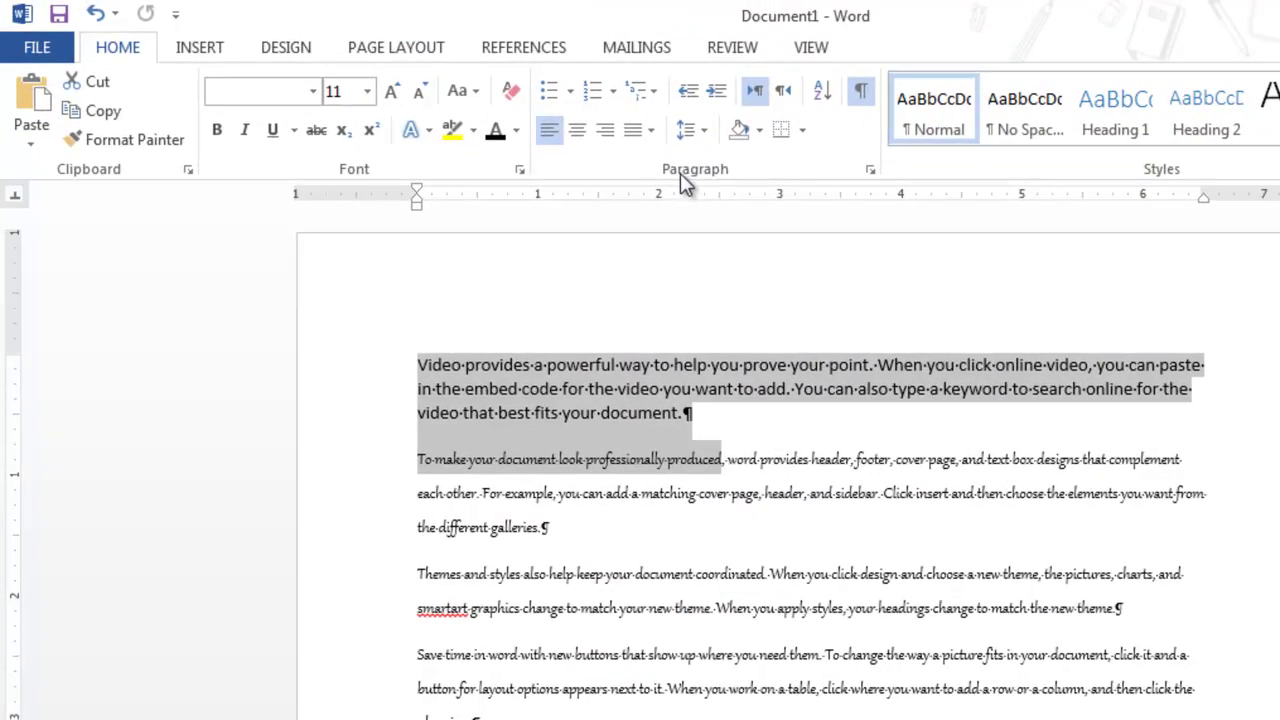
left_click(869, 171)
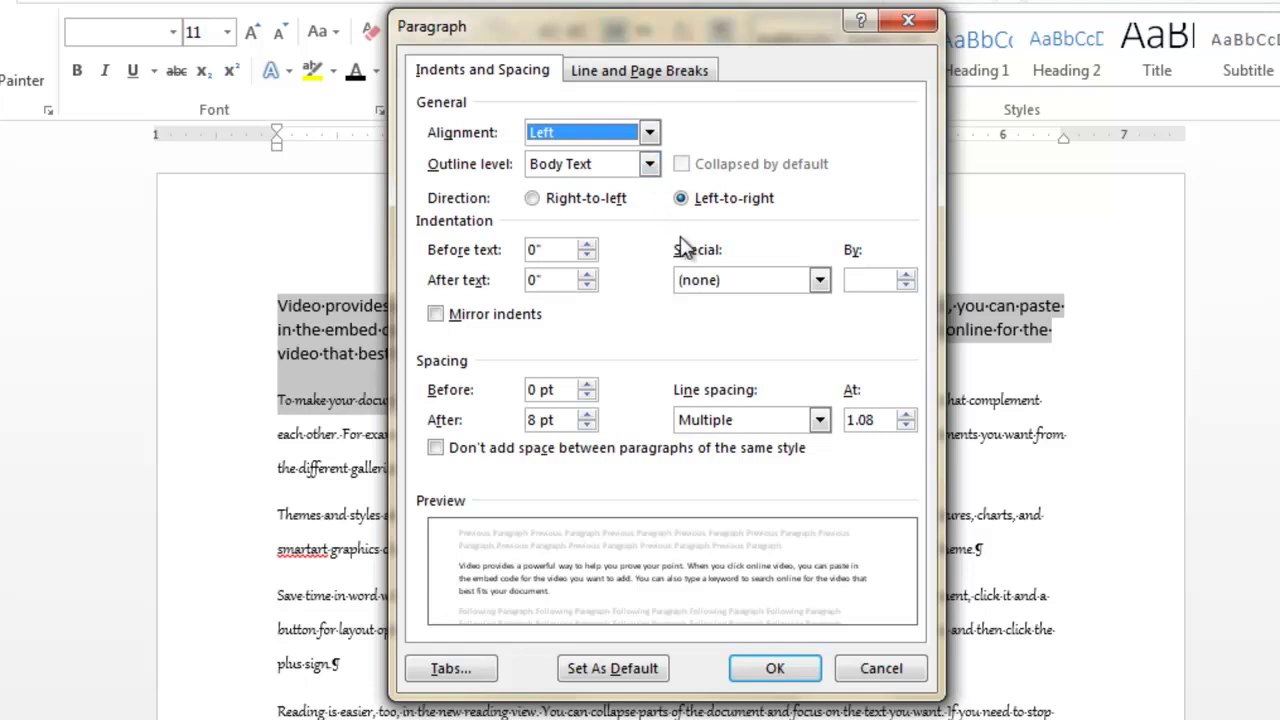
left_click(627, 73)
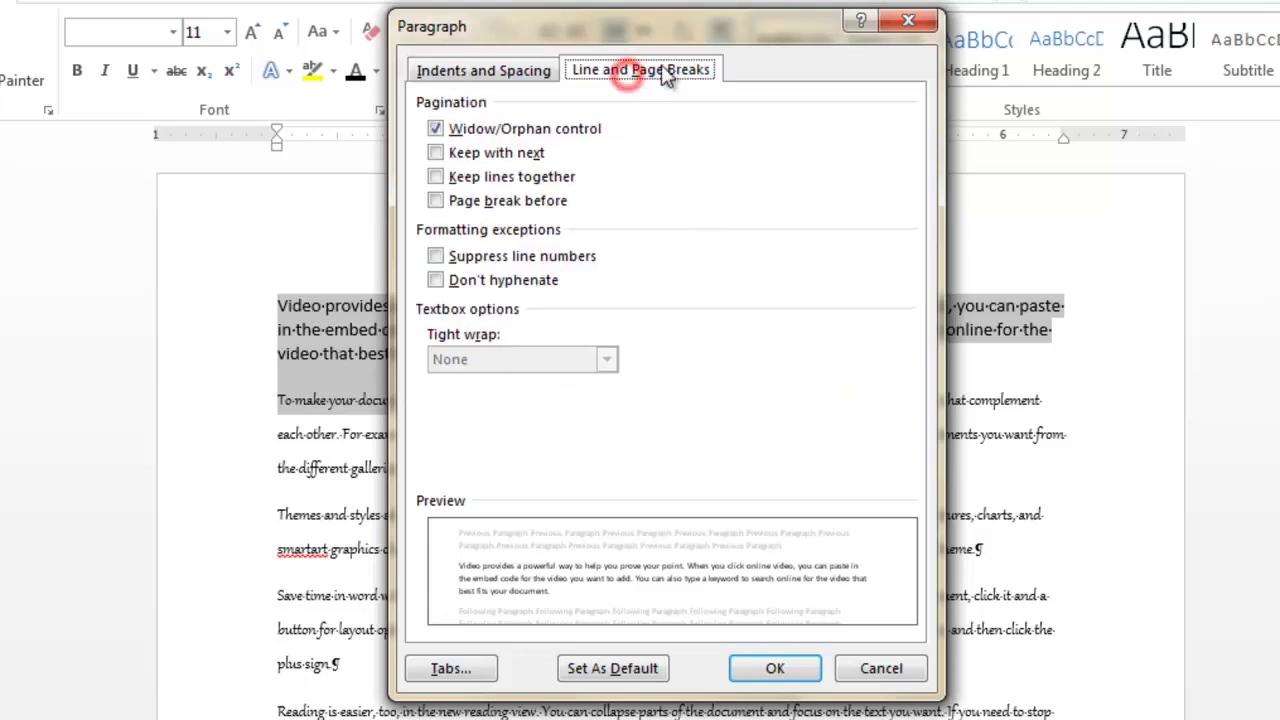
left_click(910, 23)
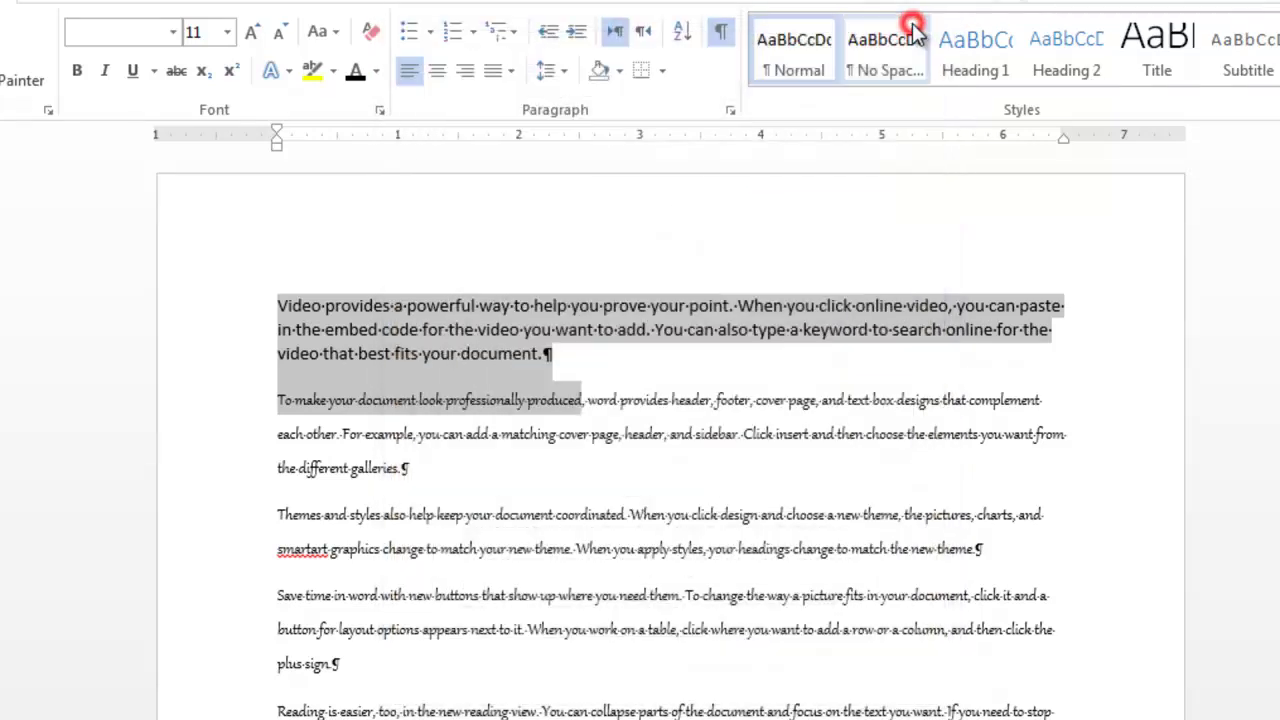
left_click(740, 400)
left_click(628, 358)
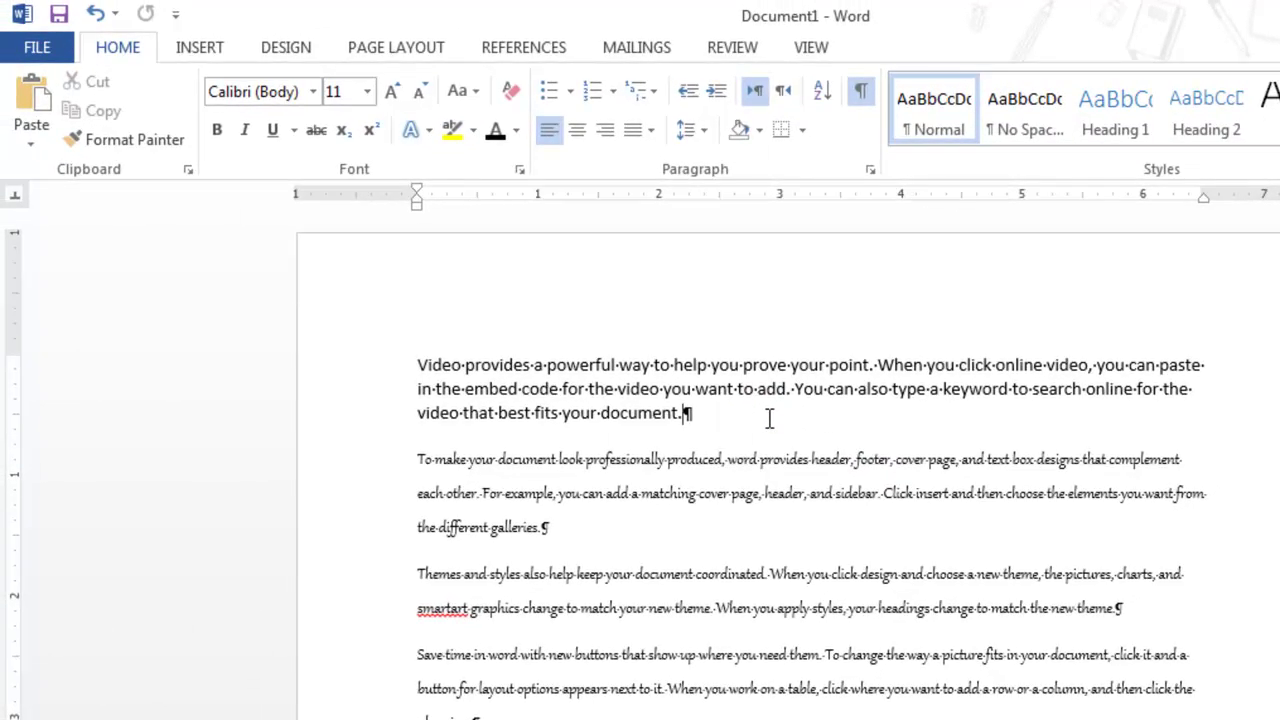
key("Return")
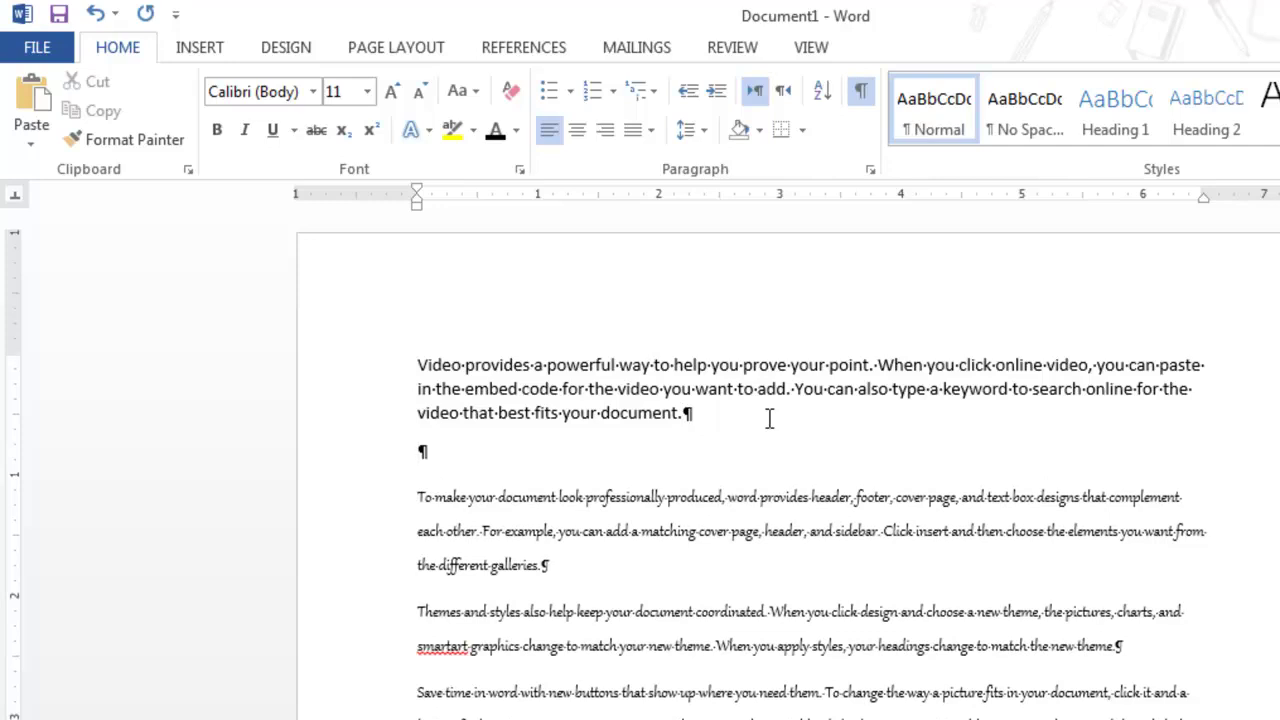
key("ctrl+Return")
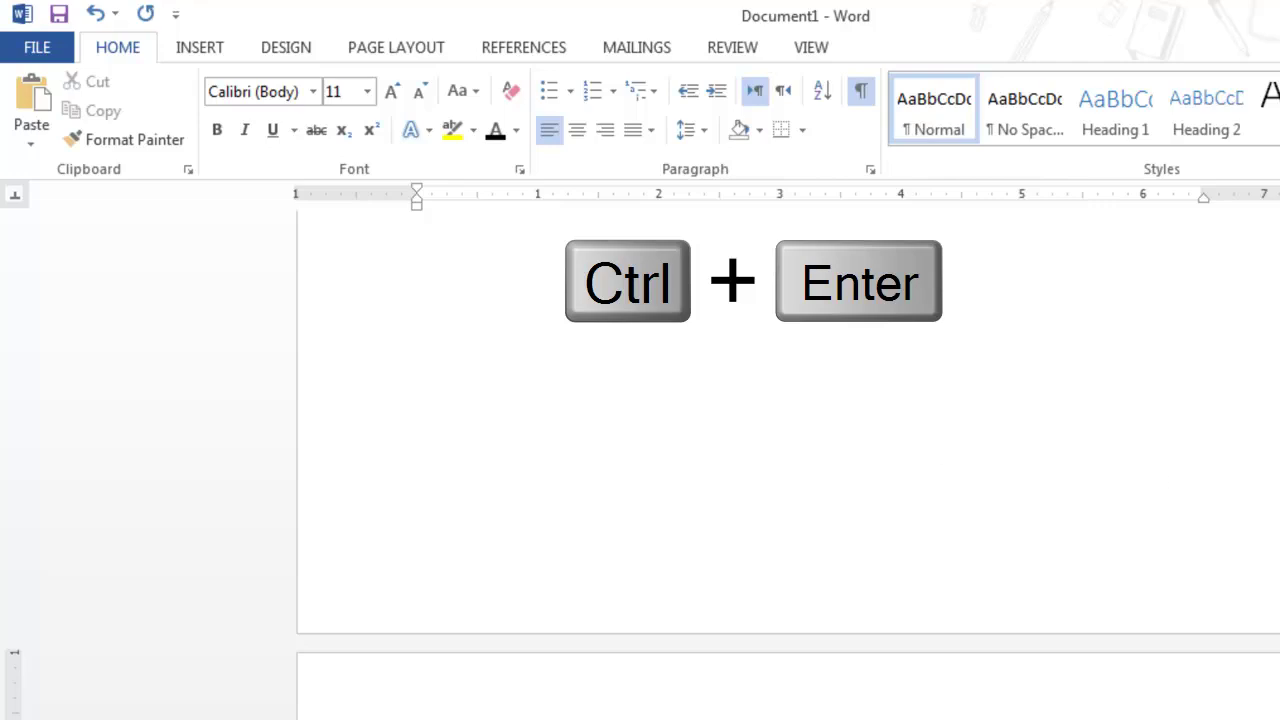
key("ctrl+Home")
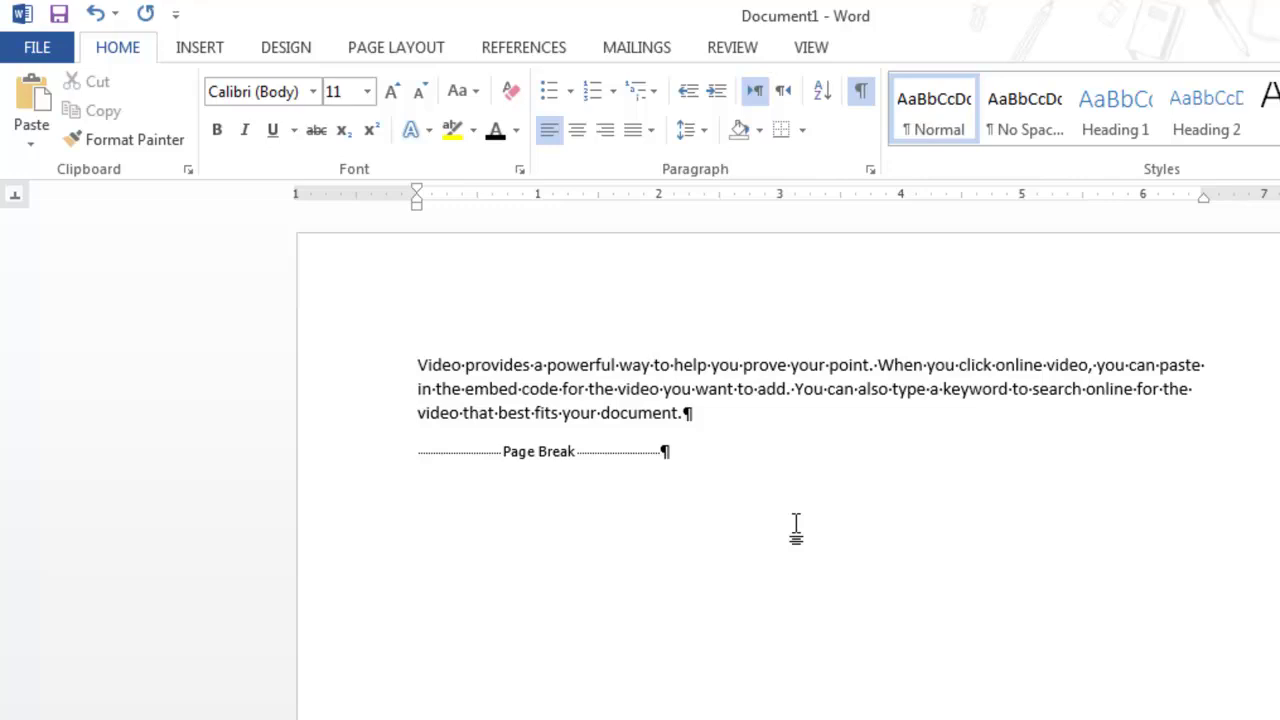
key("Delete")
key("Delete")
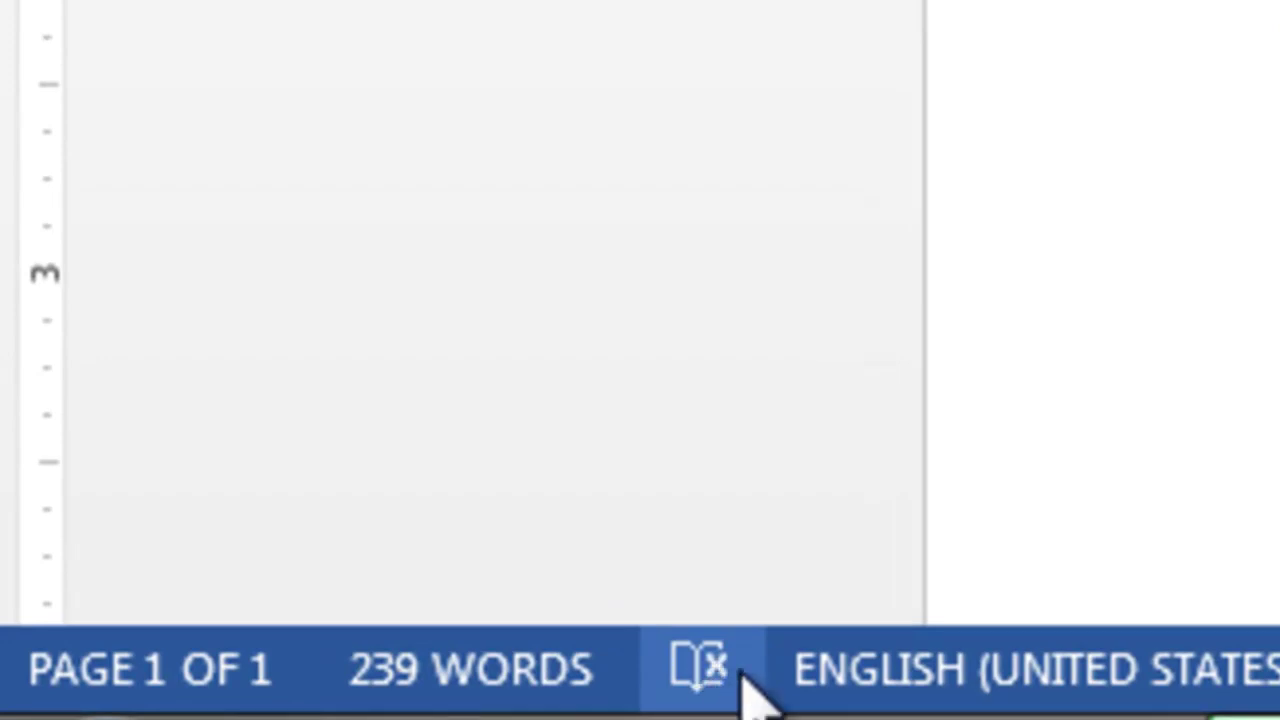
Step: Replace the document text with fresh sample paragraphs generated by =rand()
key("ctrl+a")
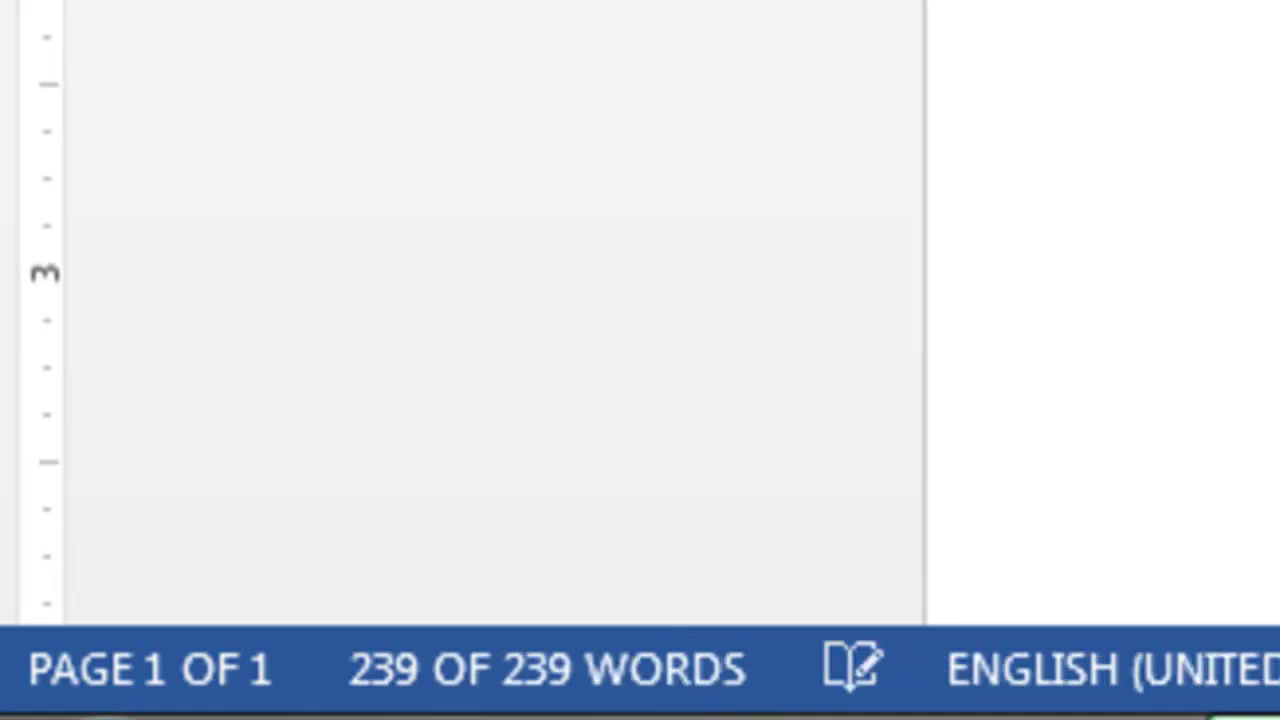
key("Delete")
type("=")
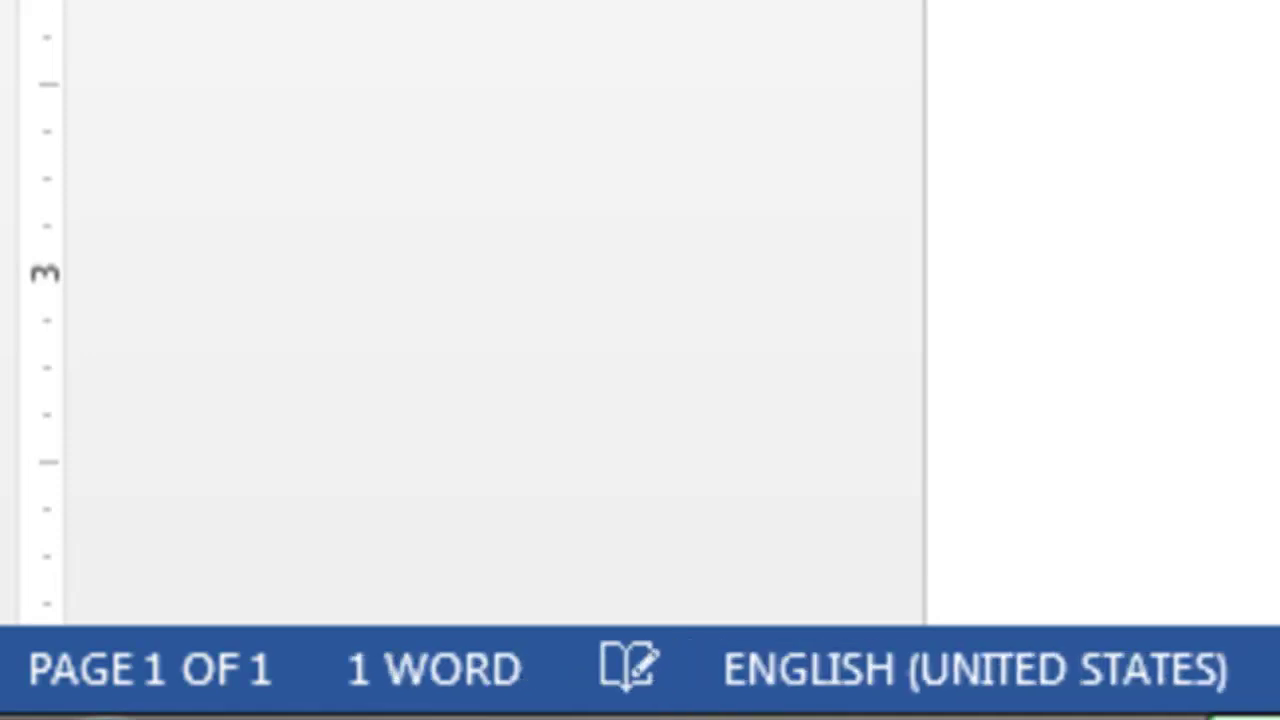
key("Return")
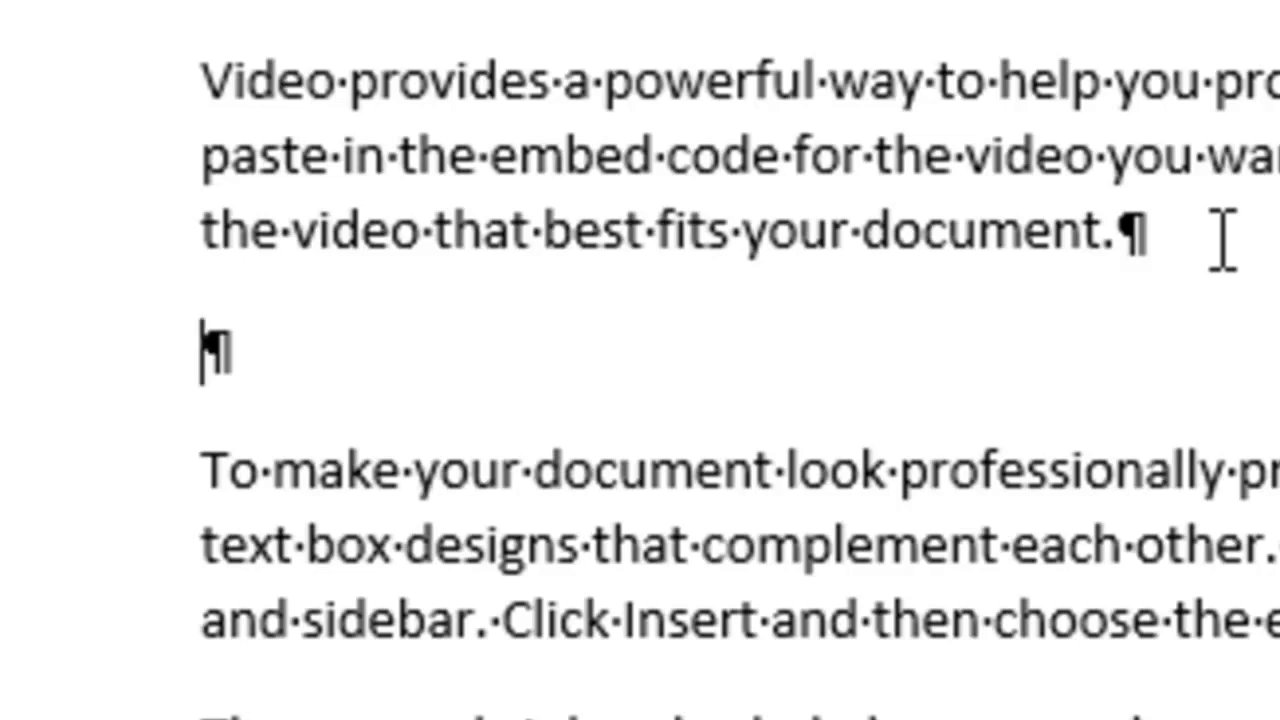
Step: Add lines 'youtere' and lowercase 'hello msnbcjkasb' after the first paragraph, then select msnbcjkasb
type("youtere")
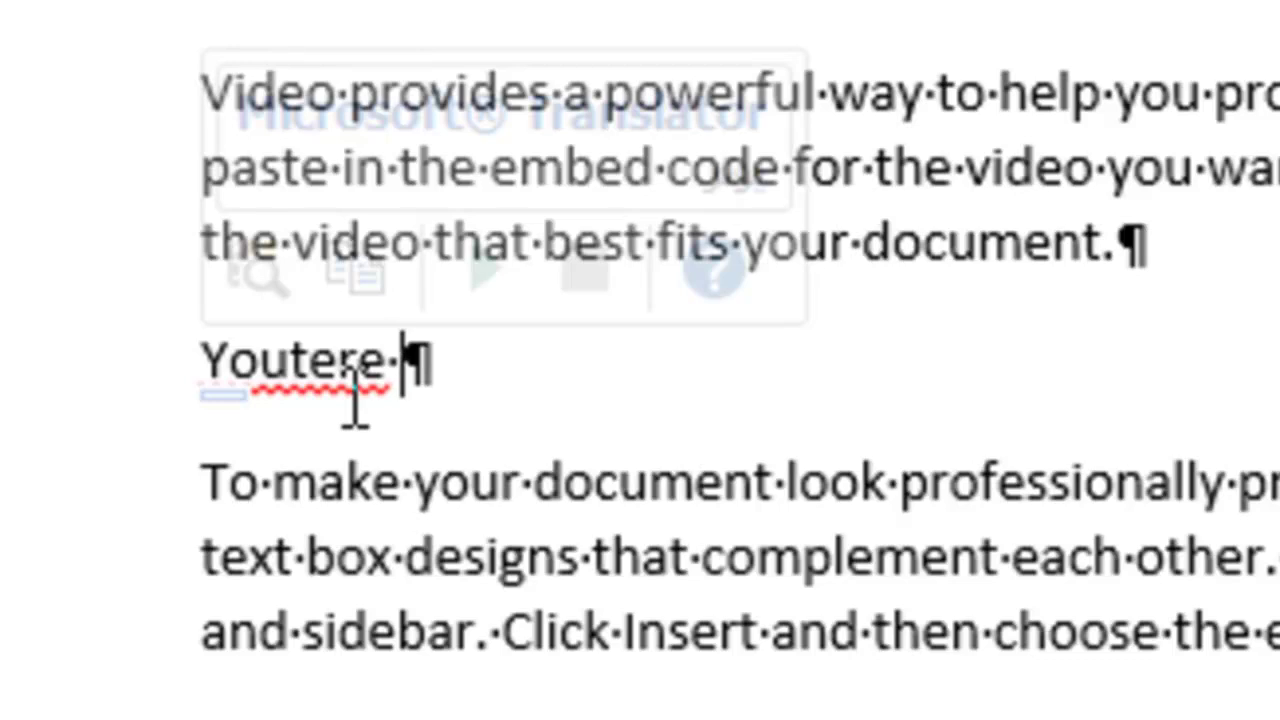
key("Return")
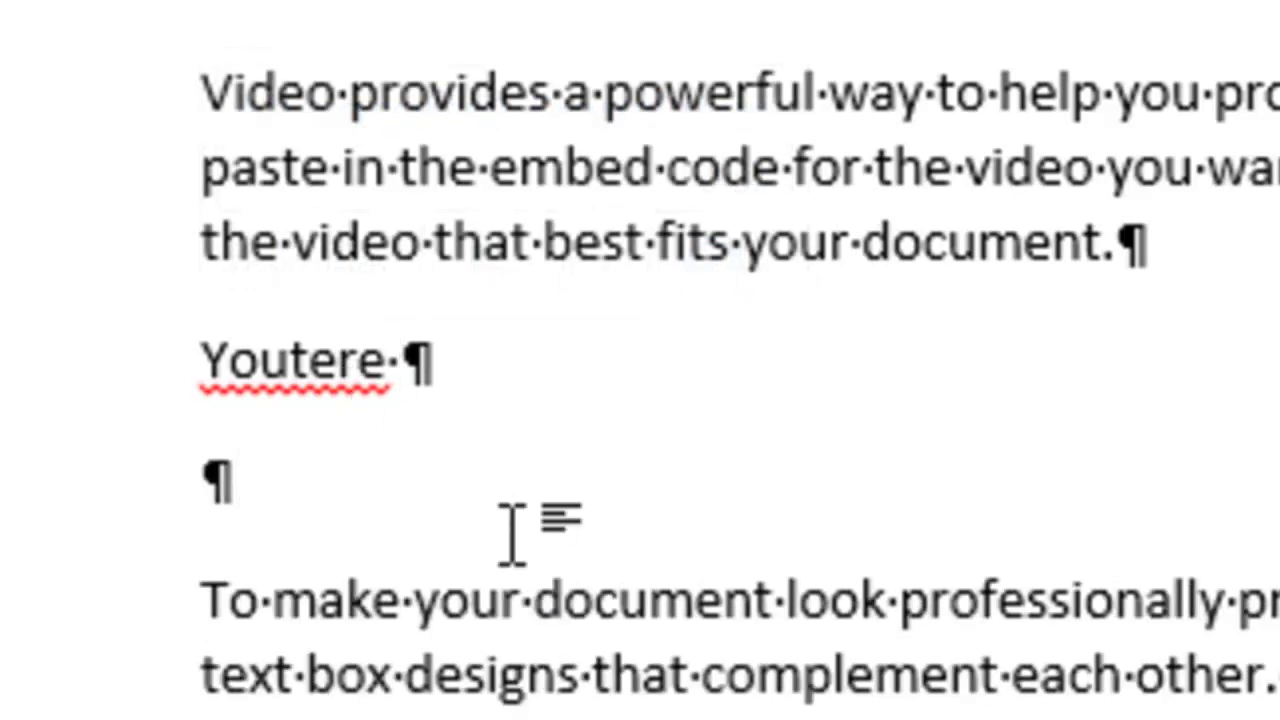
type("hello")
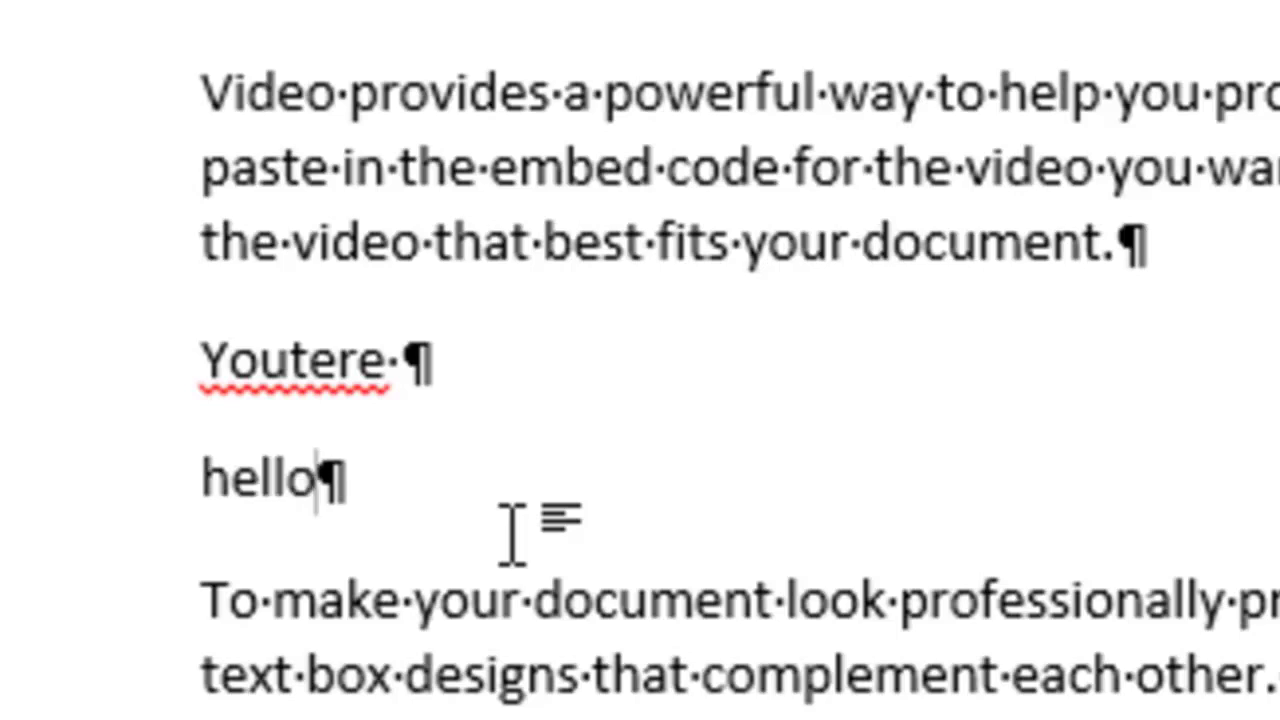
key("ctrl+z")
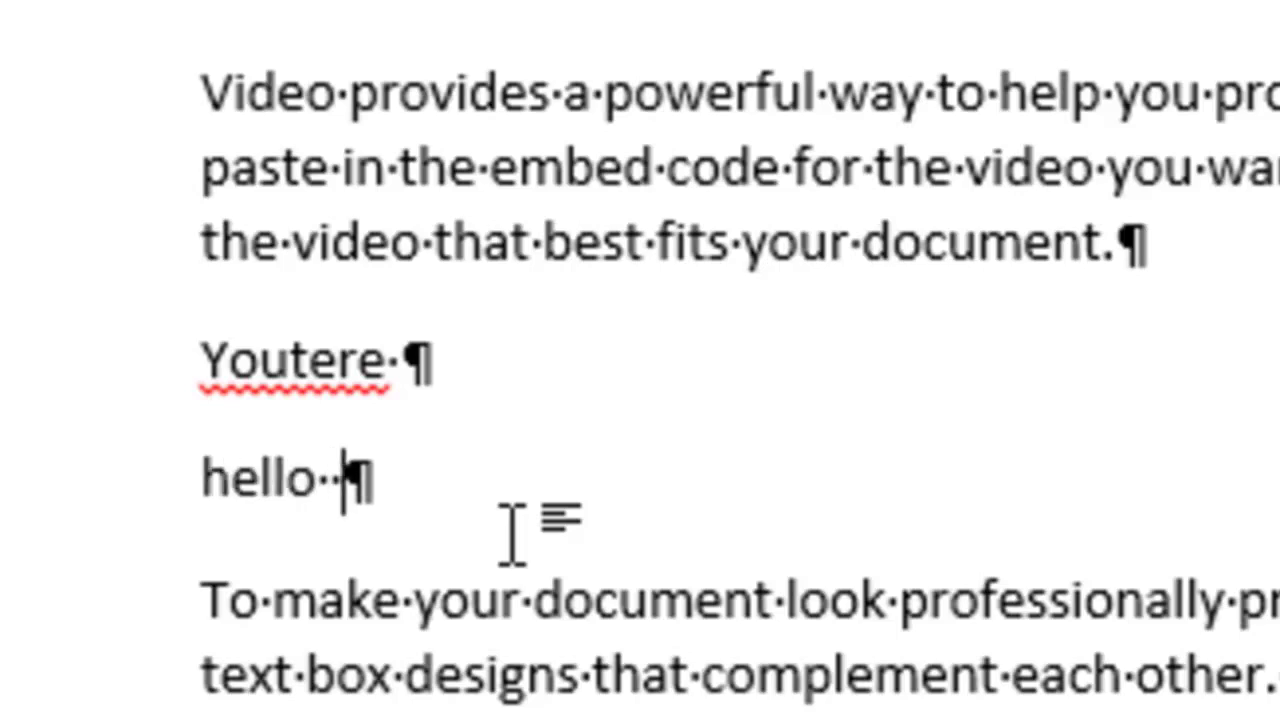
type("msnbcjkasb")
key("Return")
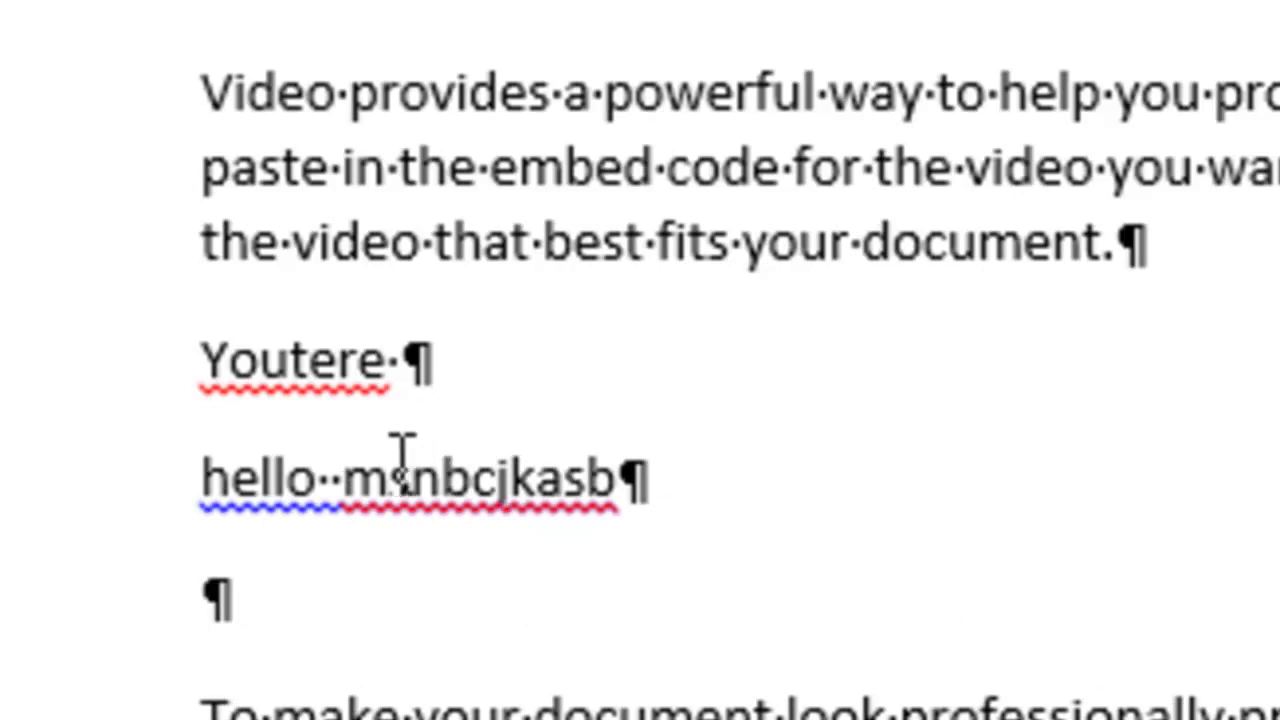
left_click(343, 478)
left_click_drag(413, 478, 637, 477)
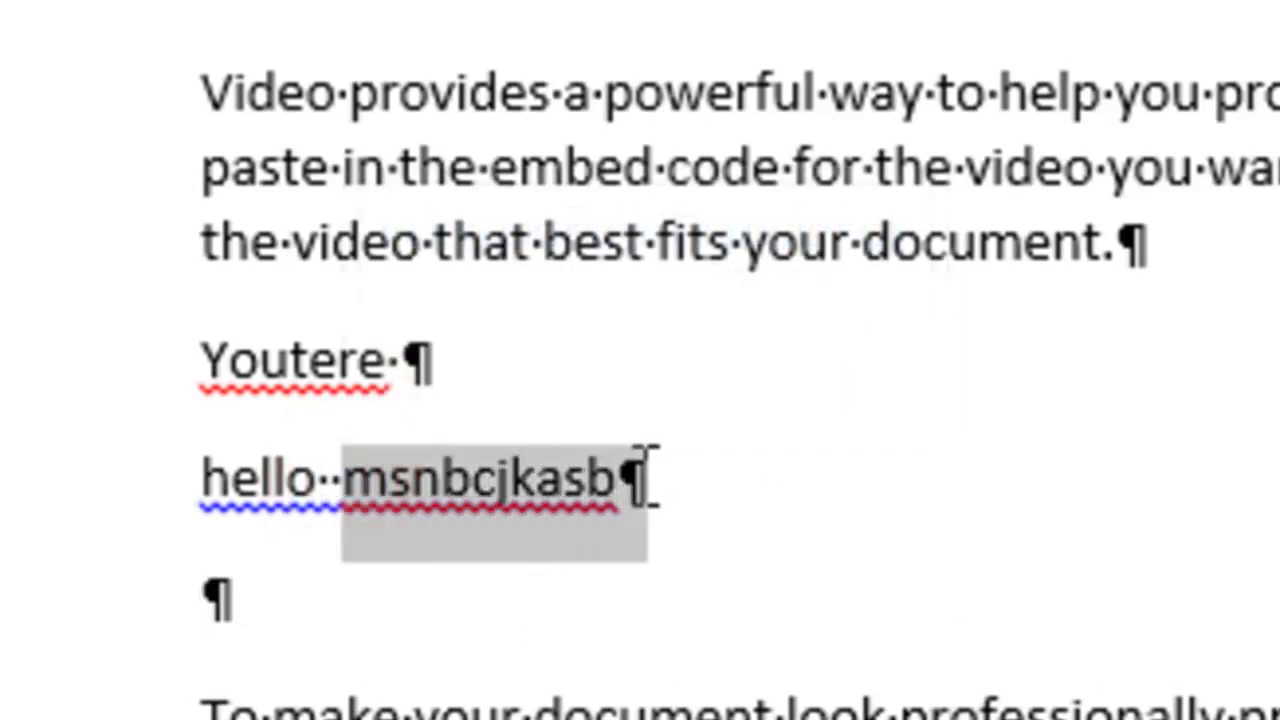
Step: Accept the spelling suggestion that capitalises 'hello' to 'Hello'
left_click(229, 479)
mouse_move(237, 488)
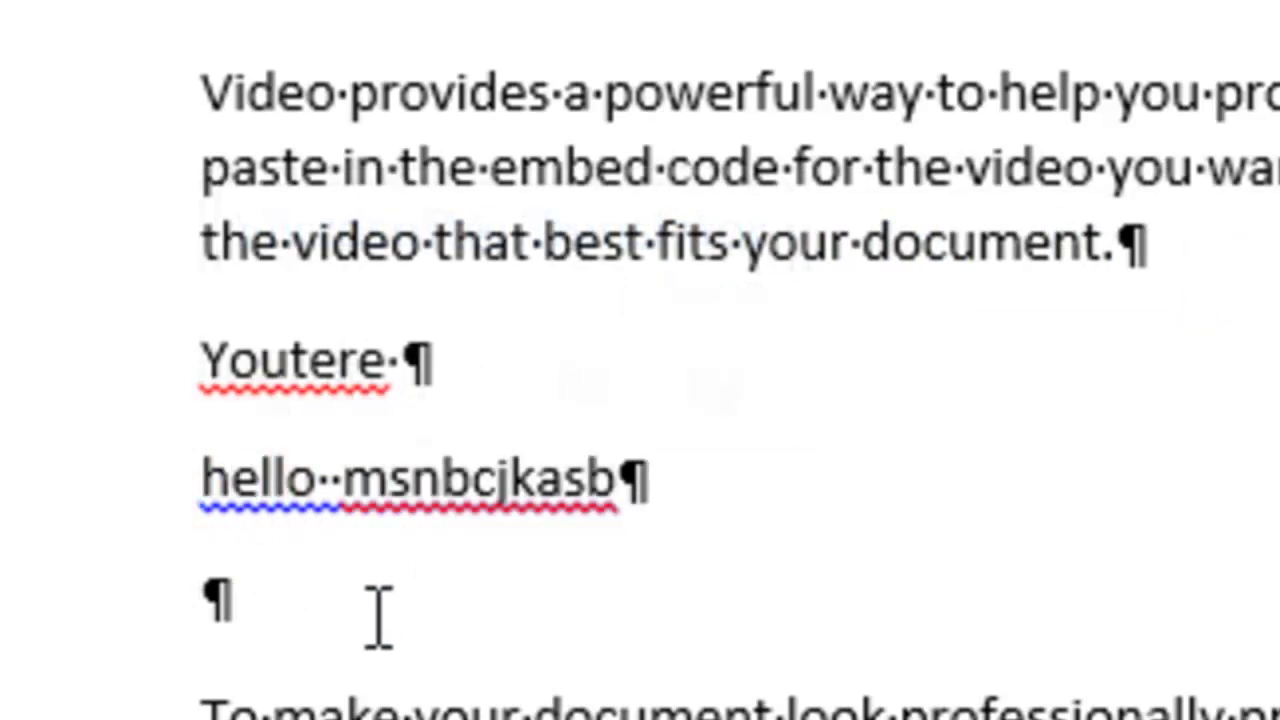
right_click(258, 500)
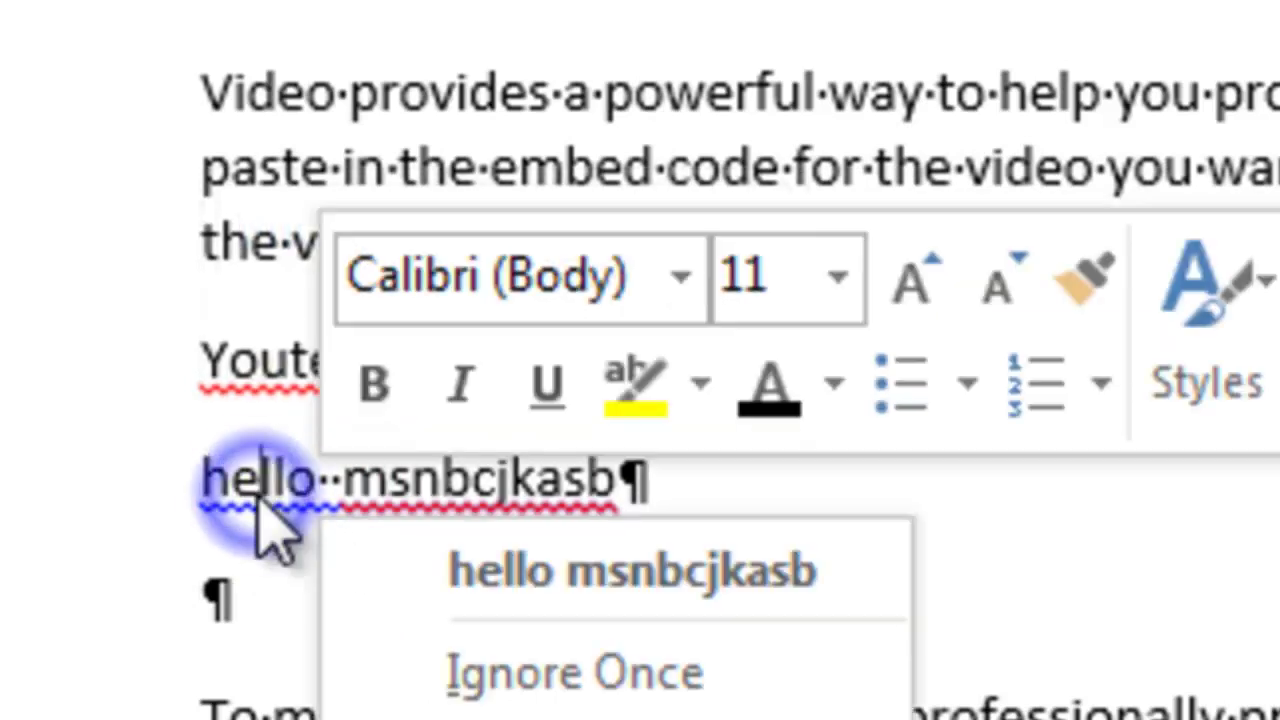
left_click(530, 570)
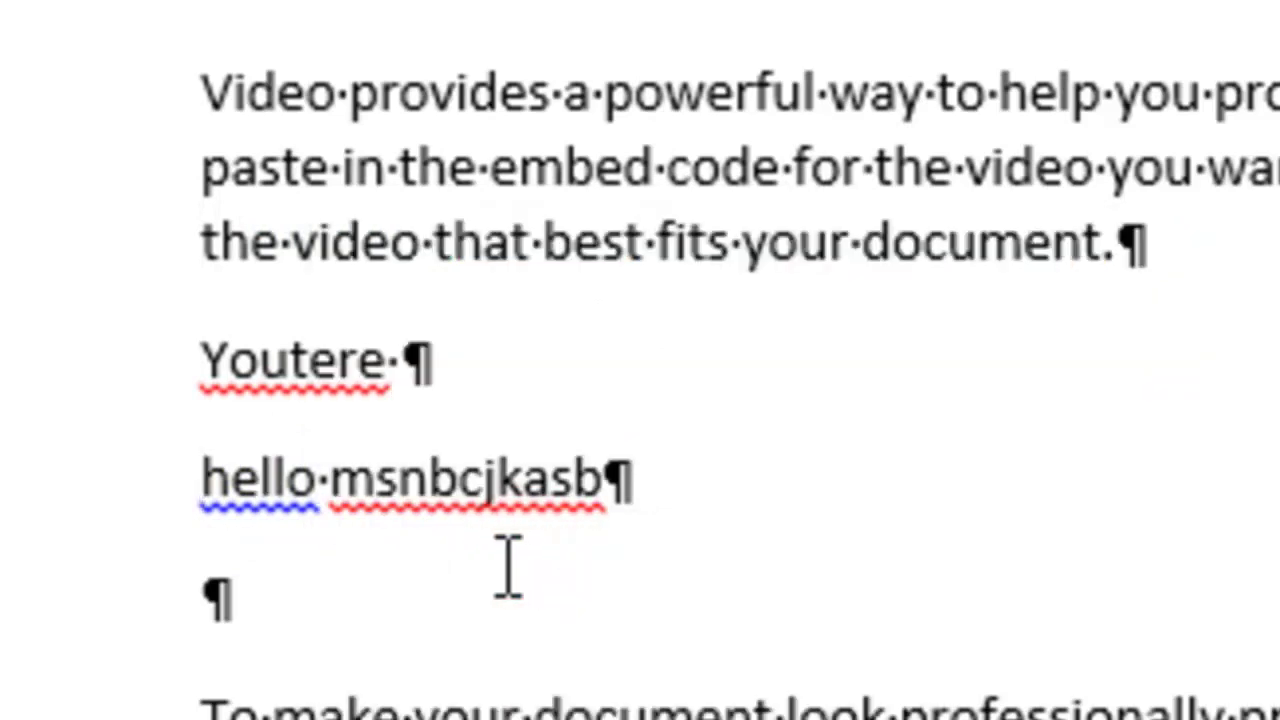
right_click(258, 497)
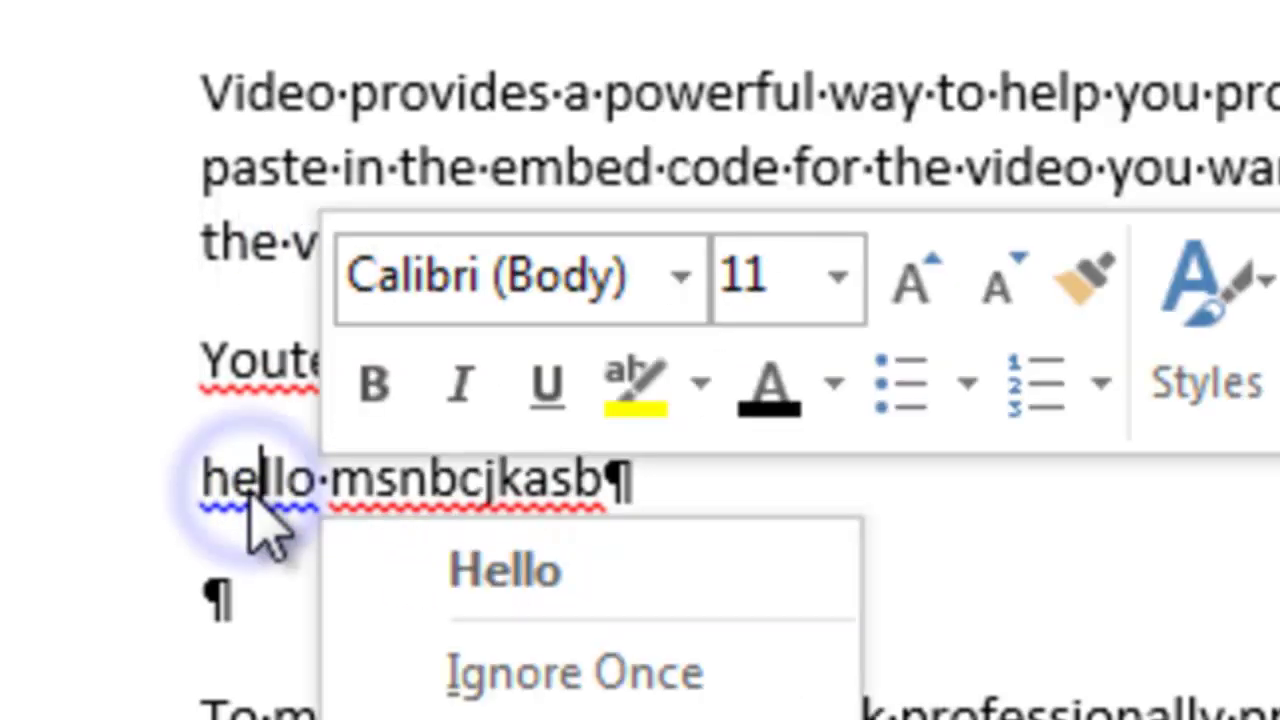
left_click(474, 584)
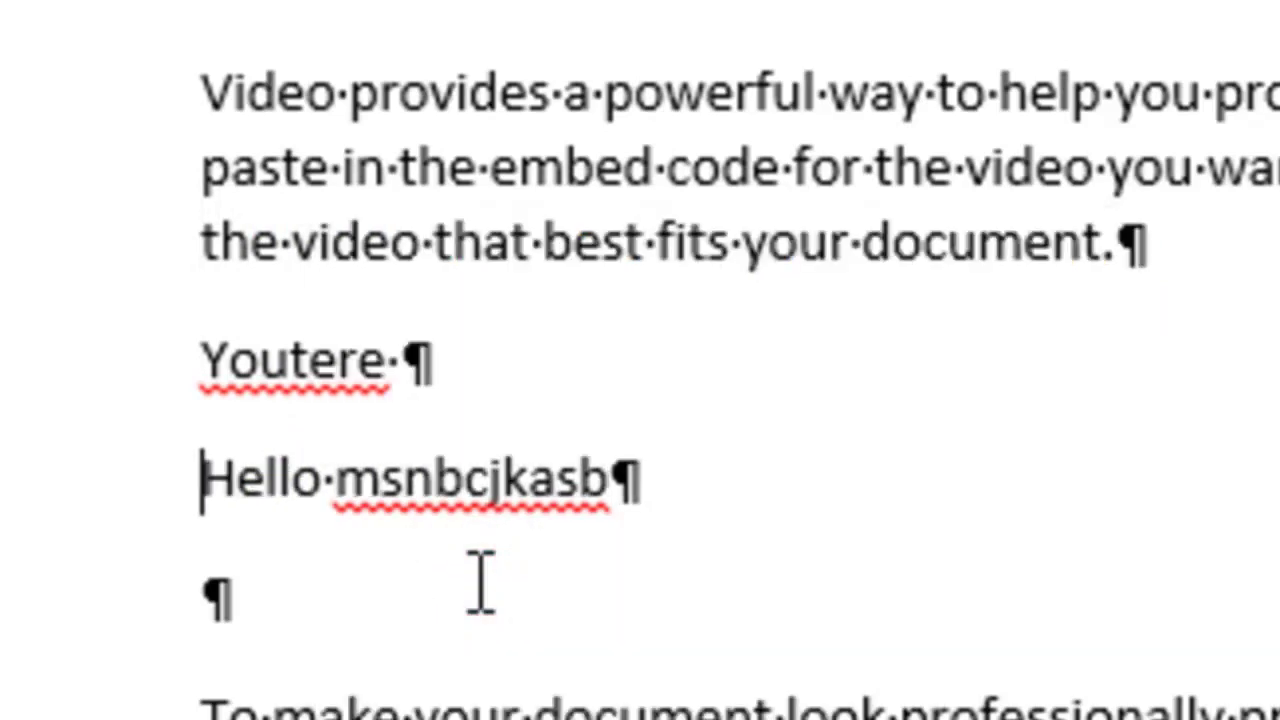
Step: Correct the misspelt 'Youtere' to 'Outer' using its spelling suggestions
right_click(574, 476)
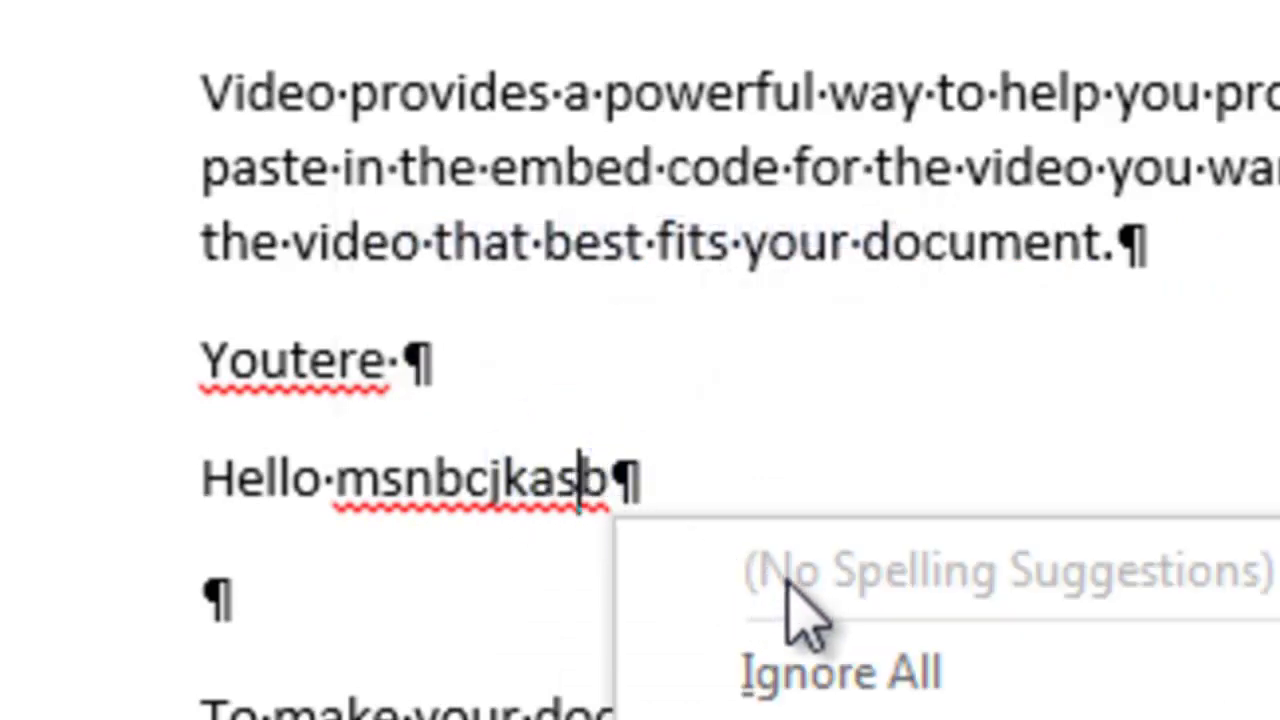
left_click(300, 365)
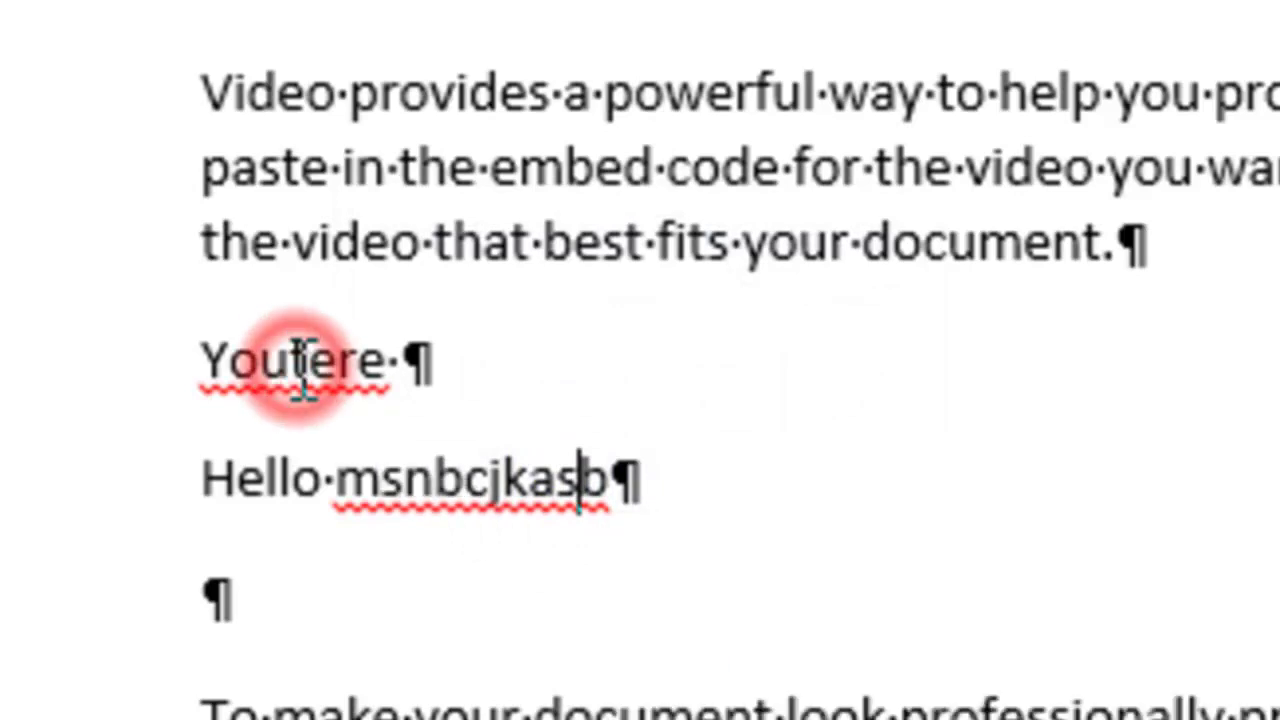
right_click(300, 367)
left_click(641, 440)
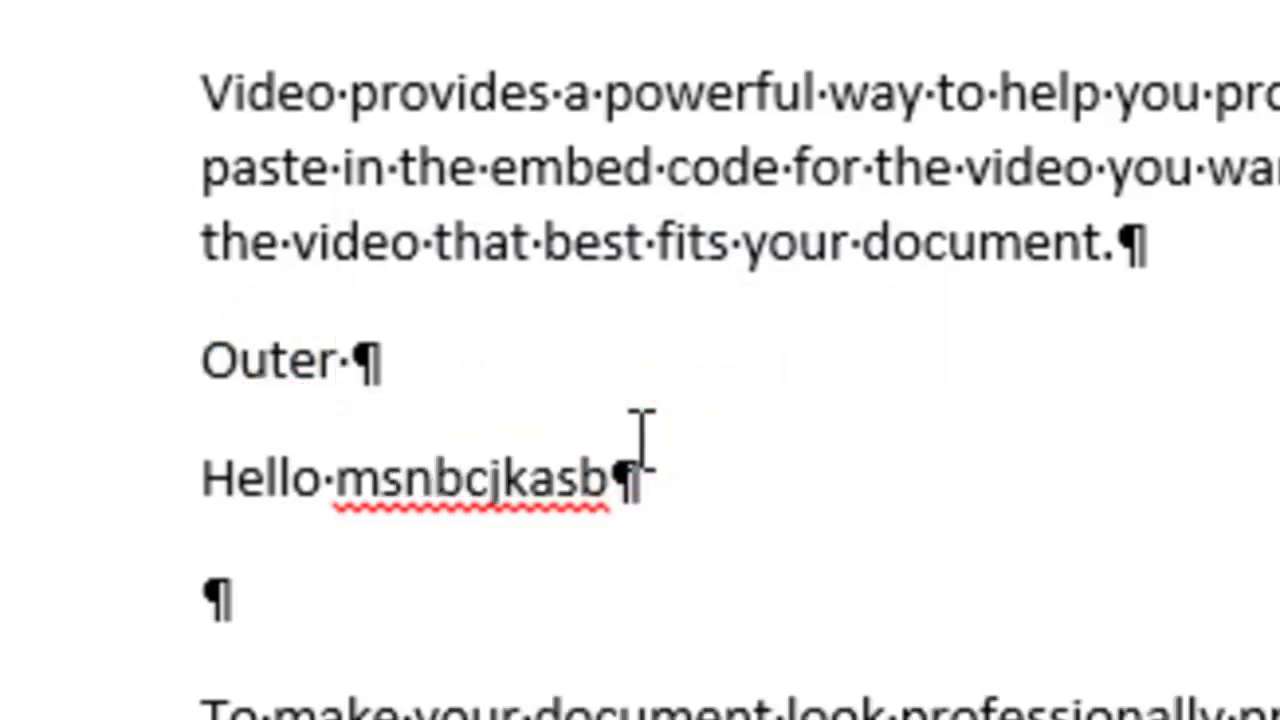
left_click(1086, 57)
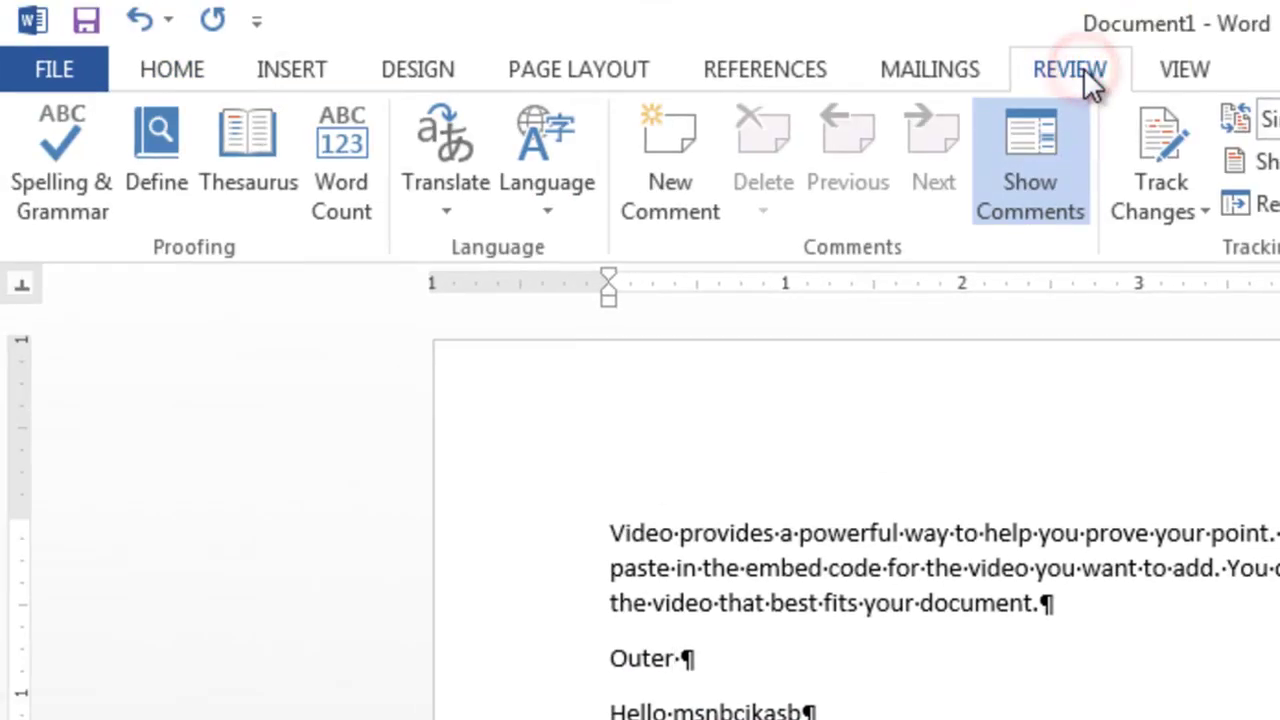
Step: Run Spelling & Grammar and ignore all occurrences of 'msnbcjkasb'
left_click(48, 139)
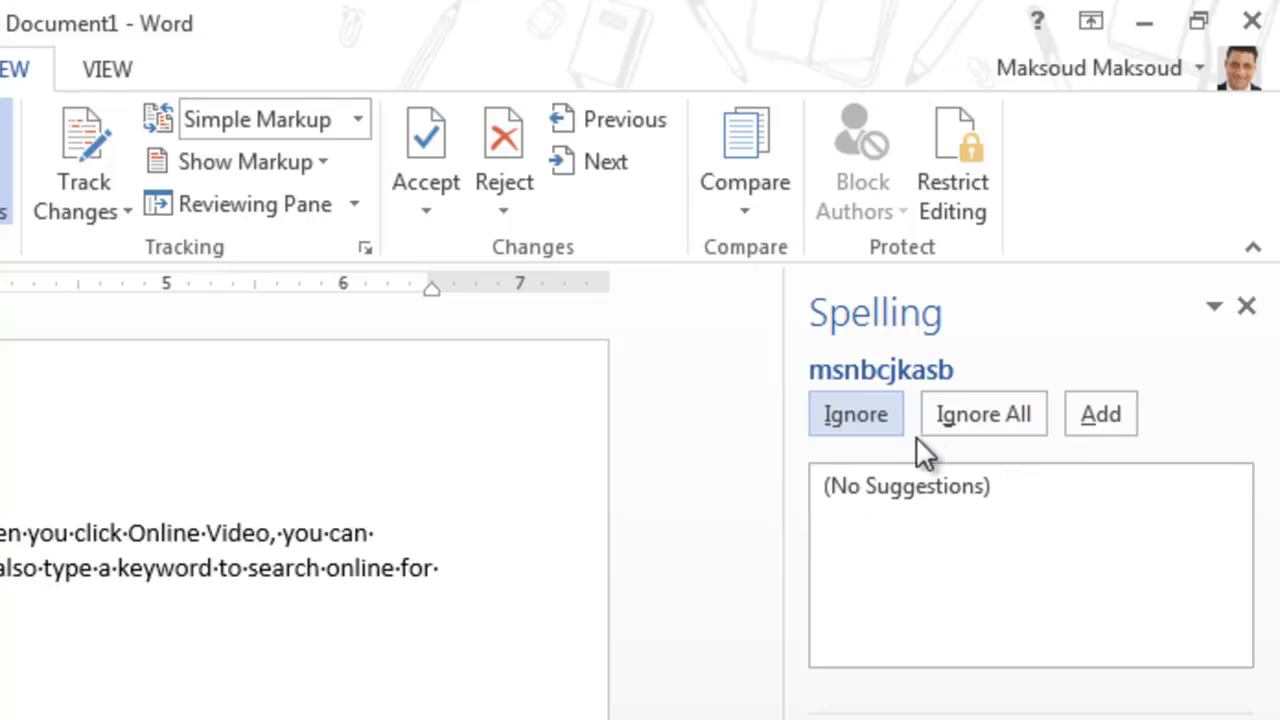
left_click(983, 414)
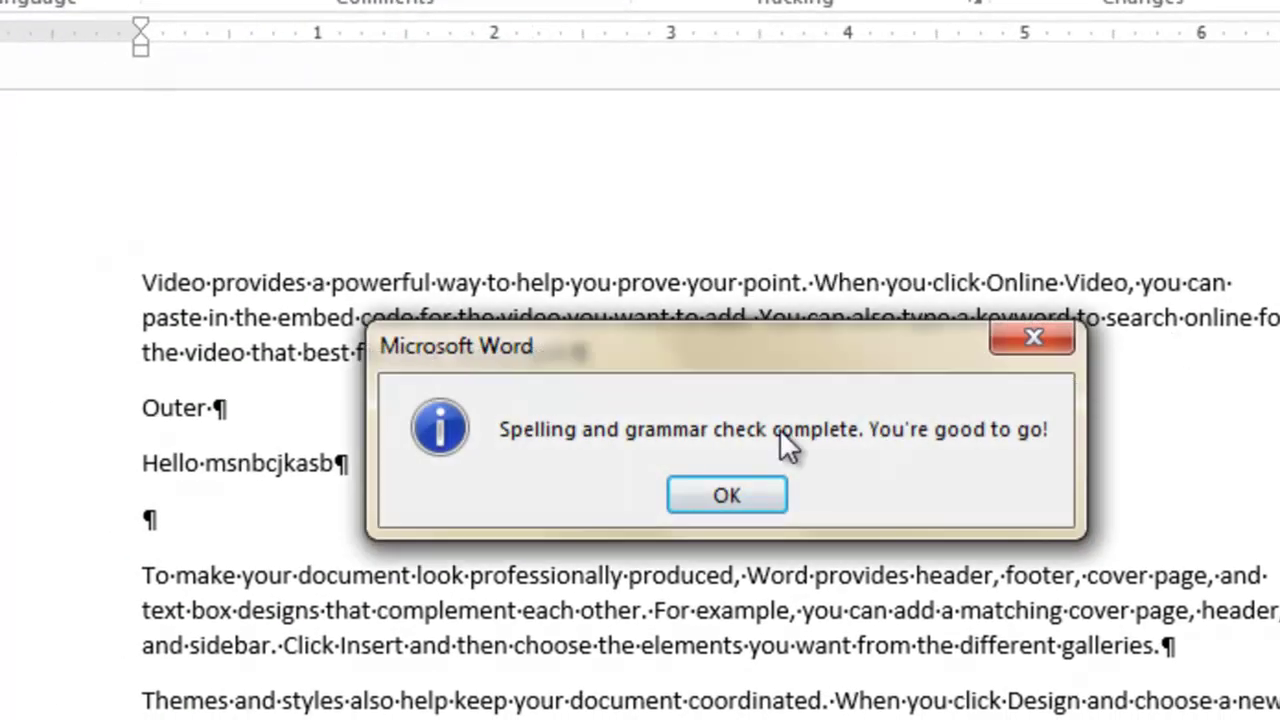
Step: Dismiss the check-complete message and delete 'msnbcjkasb' so the line reads just 'Hello'
left_click(711, 490)
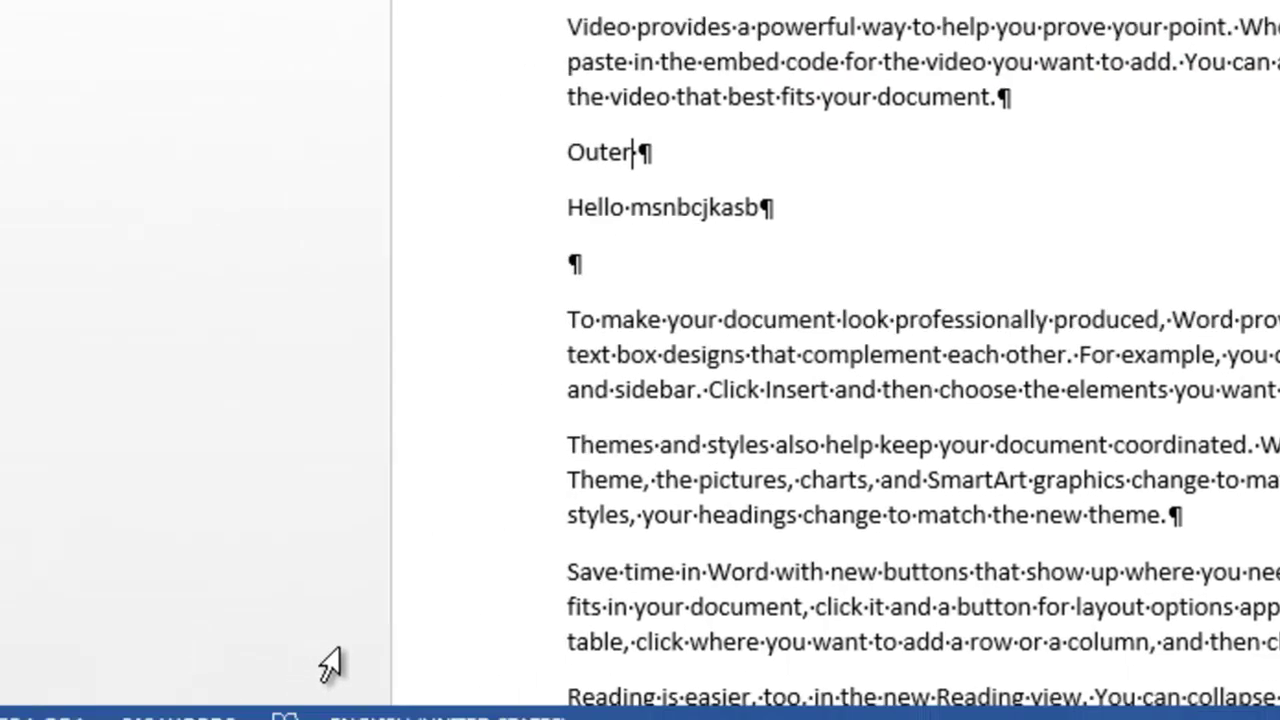
double_click(743, 207)
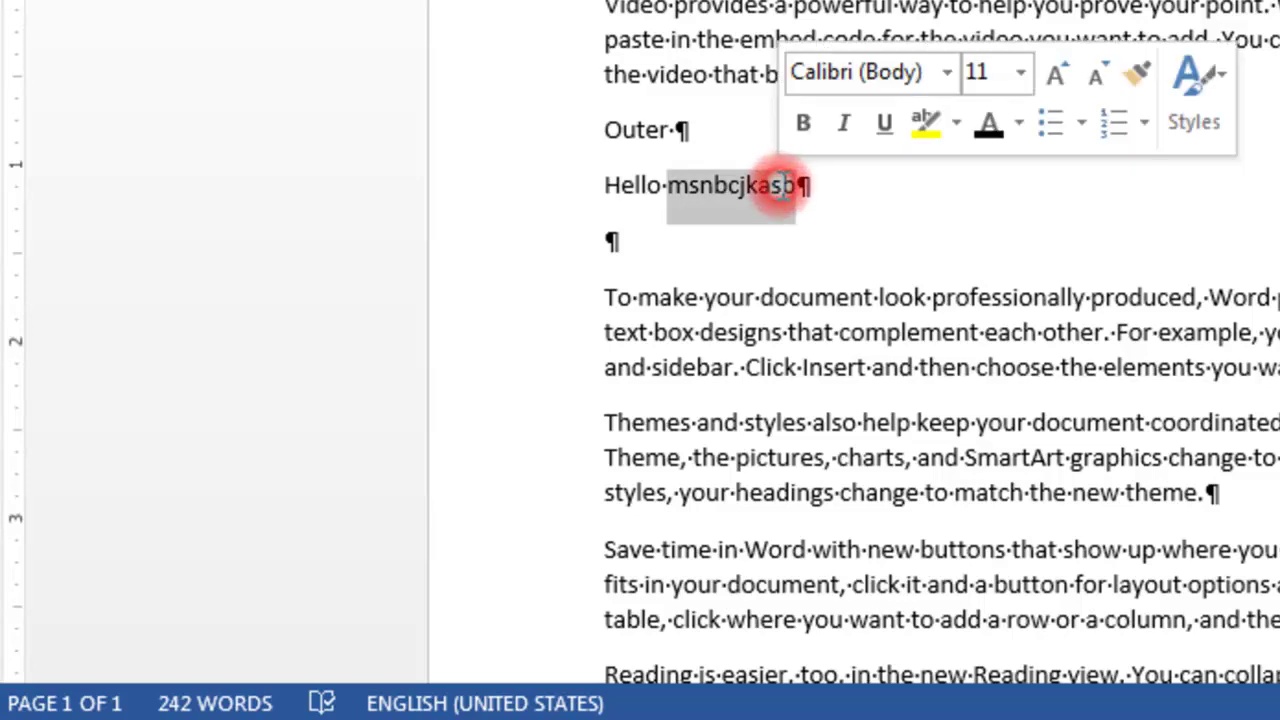
key("Delete")
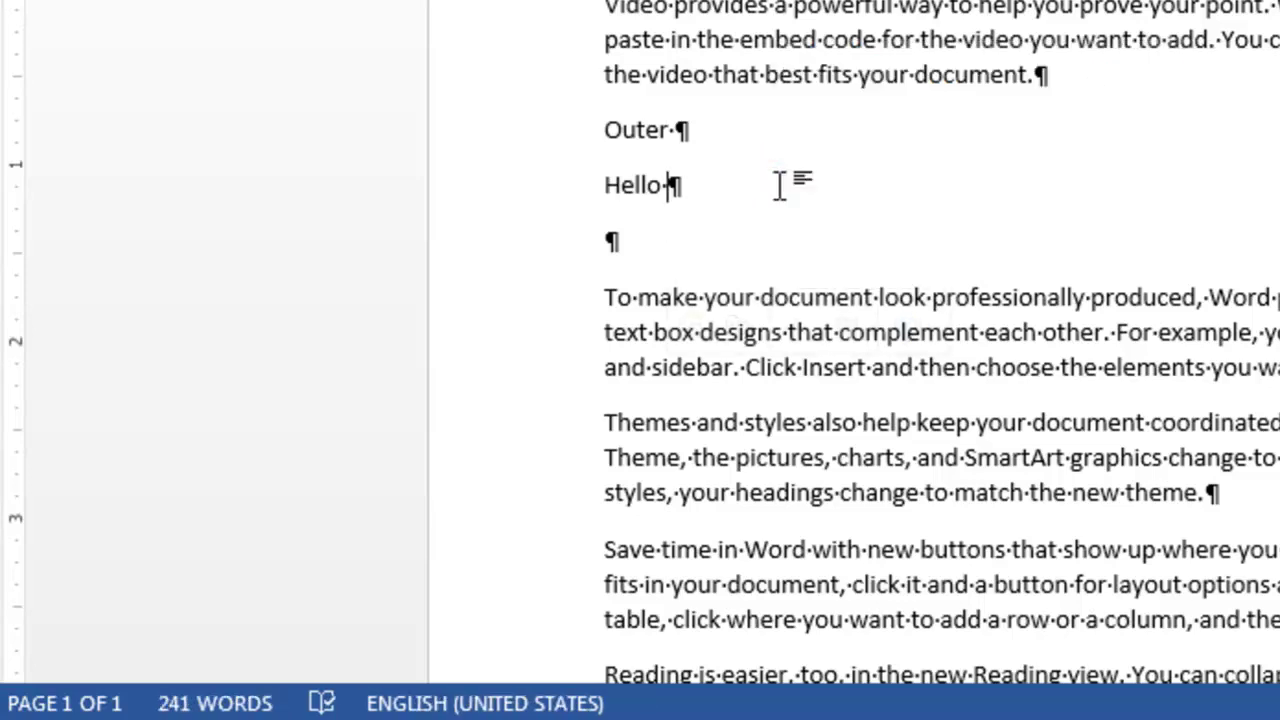
left_click(176, 70)
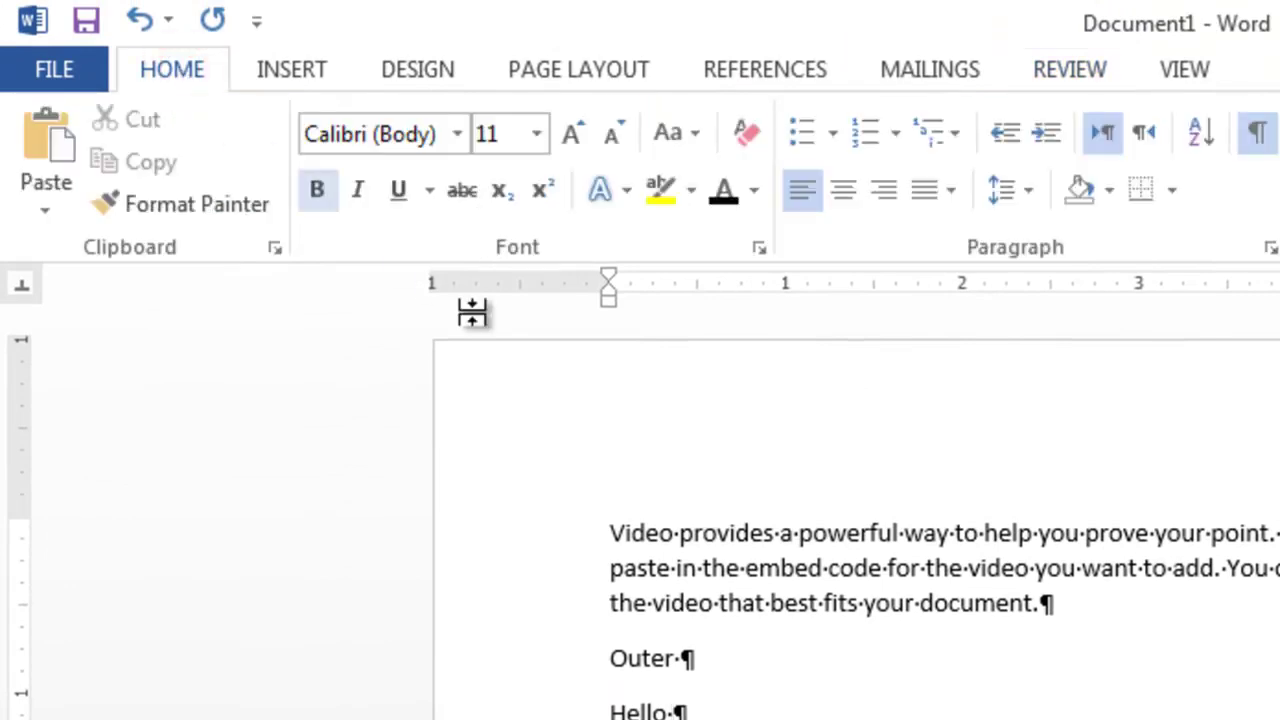
left_click(1172, 192)
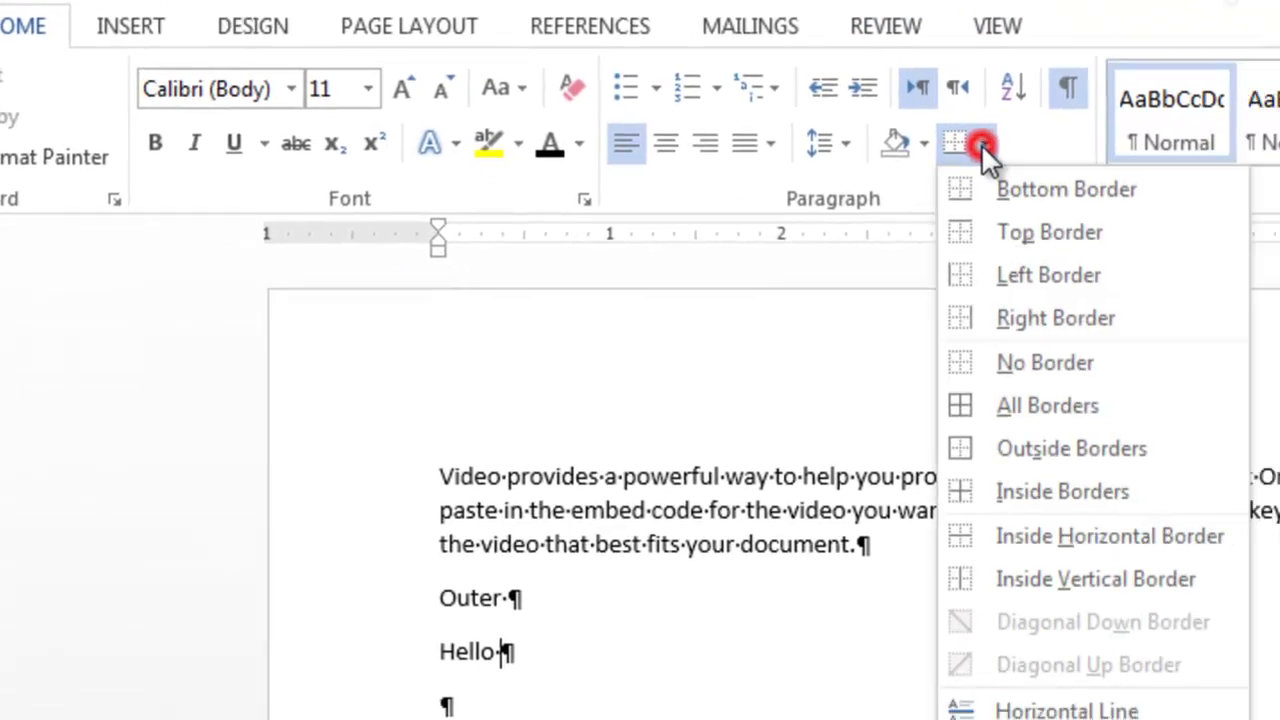
left_click(885, 625)
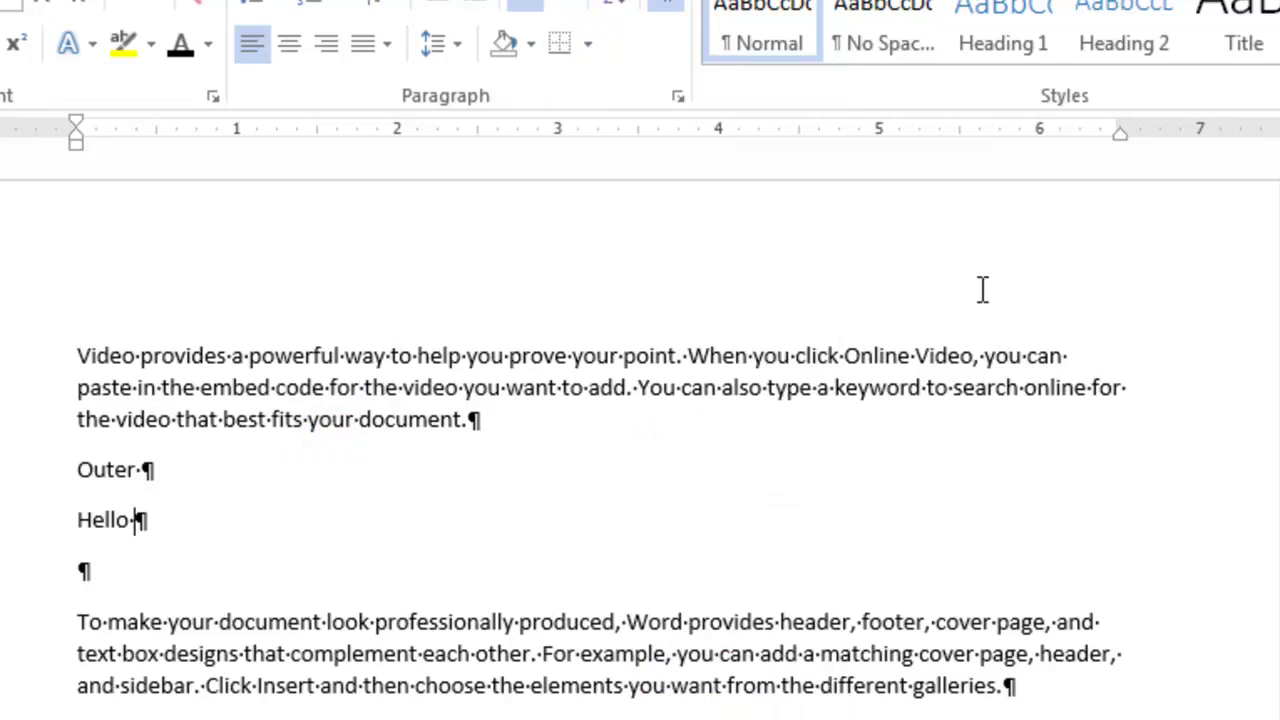
left_click(1279, 52)
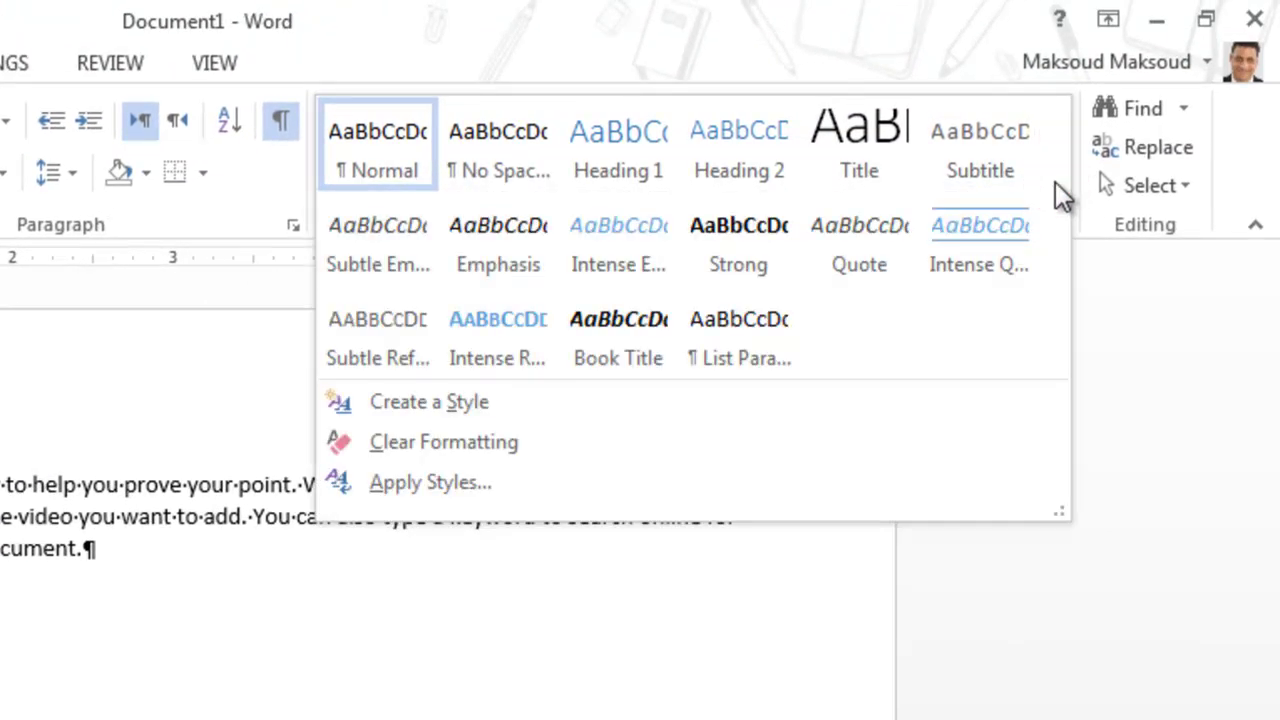
left_click_drag(300, 580, 8, 629)
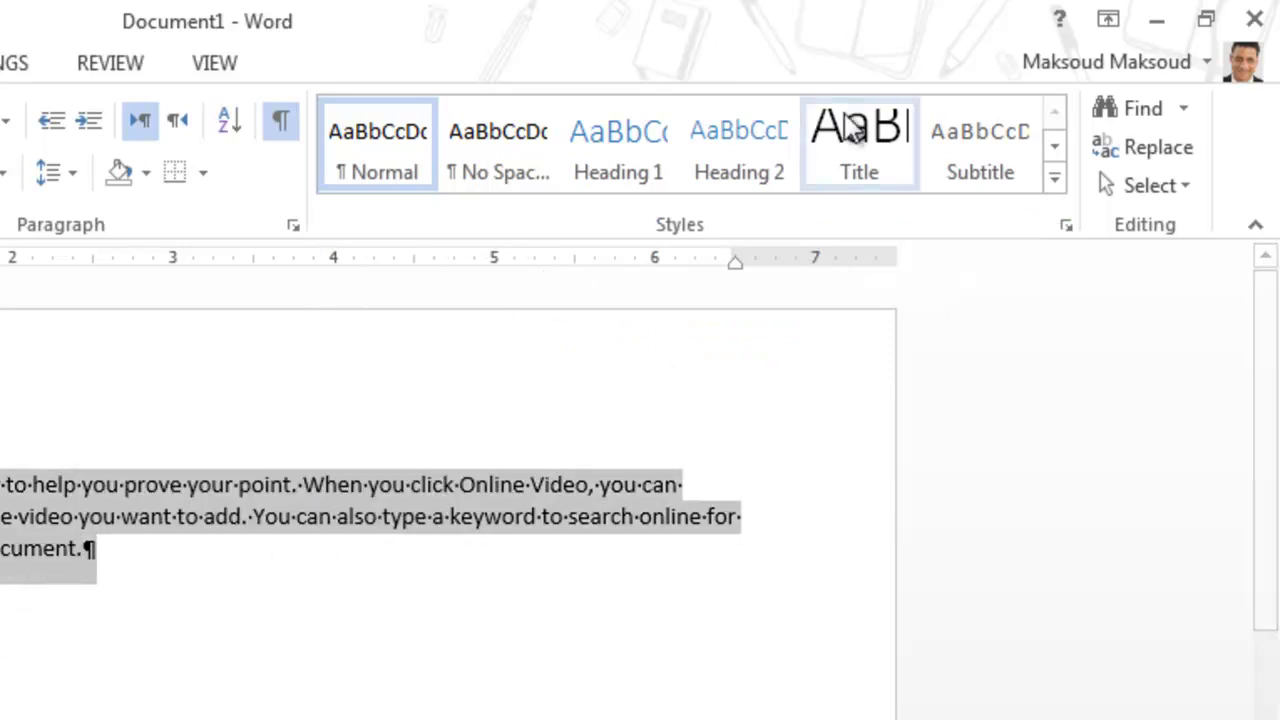
left_click(1056, 177)
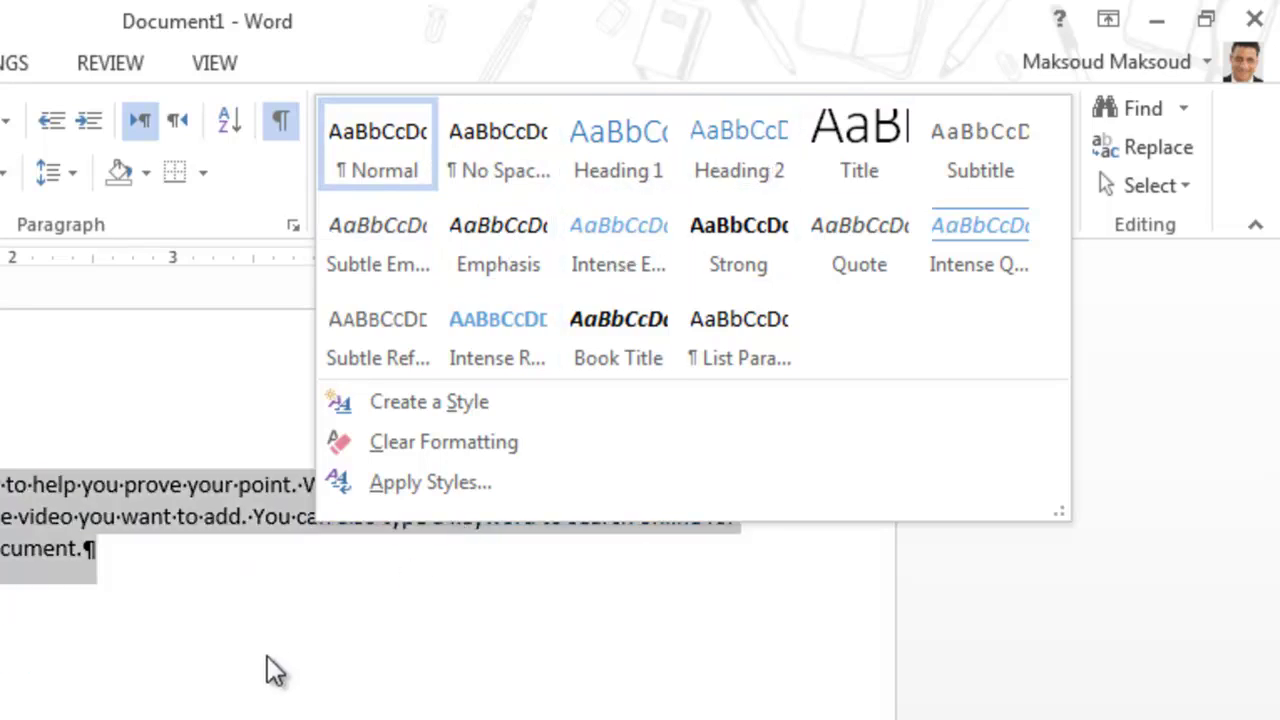
left_click(107, 641)
left_click(94, 517)
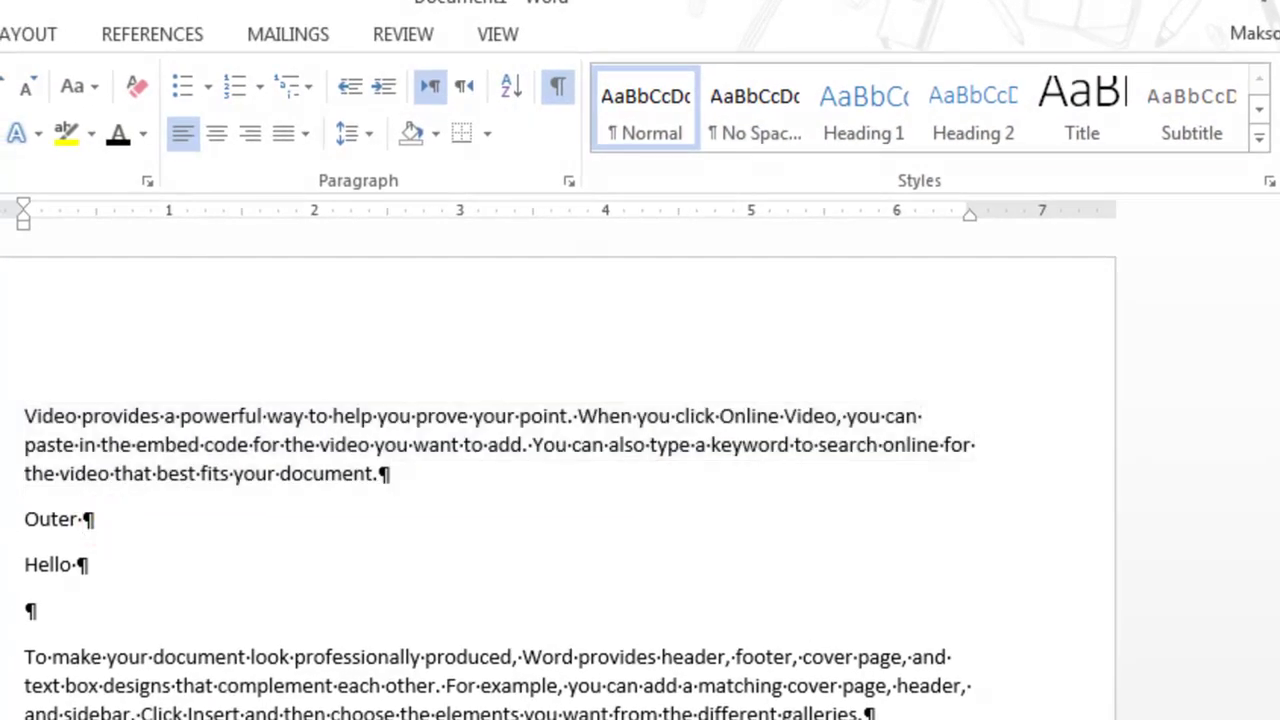
Step: Style 'Outer' as Heading 1 and 'Hello' as Heading 2
triple_click(20, 527)
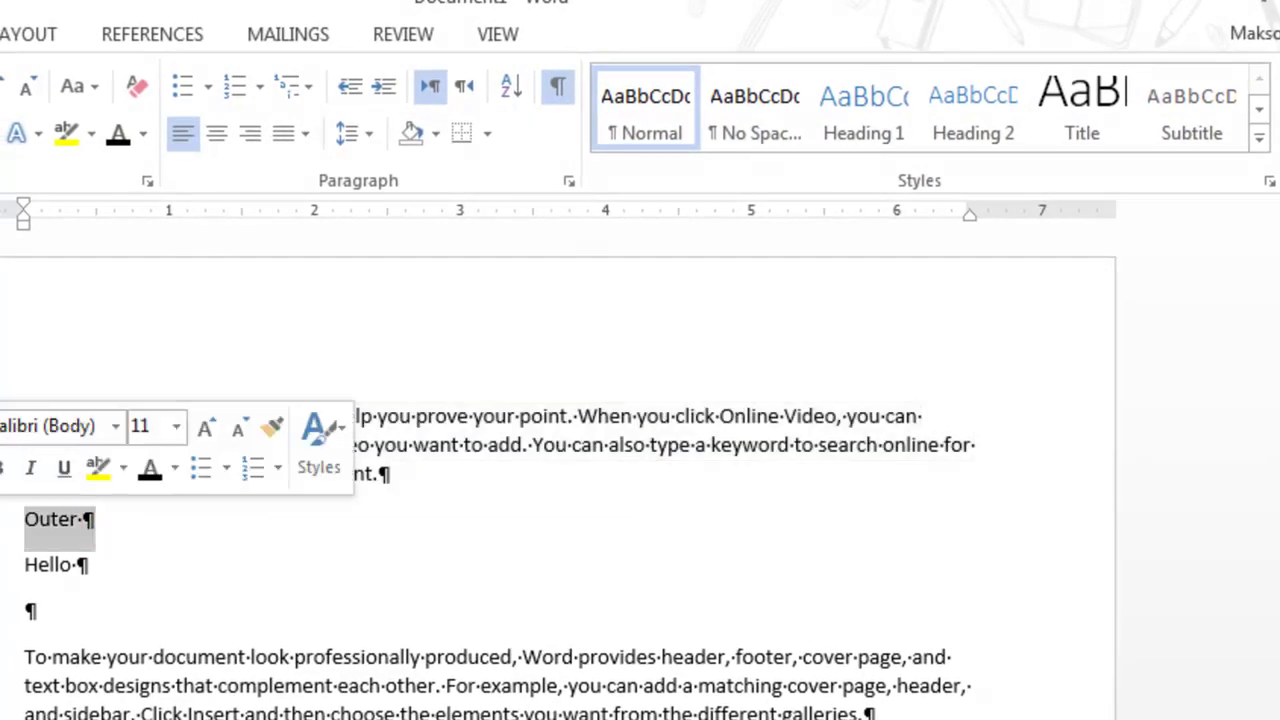
left_click(841, 125)
left_click(10, 570)
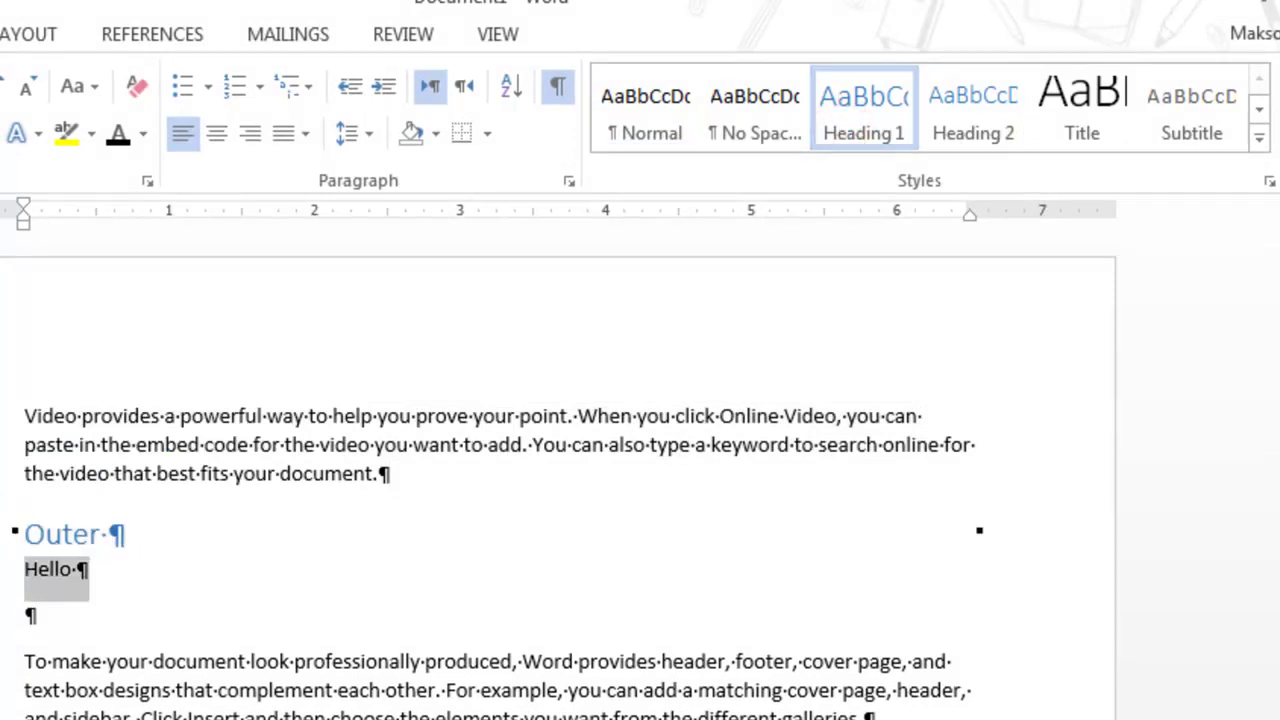
left_click(966, 101)
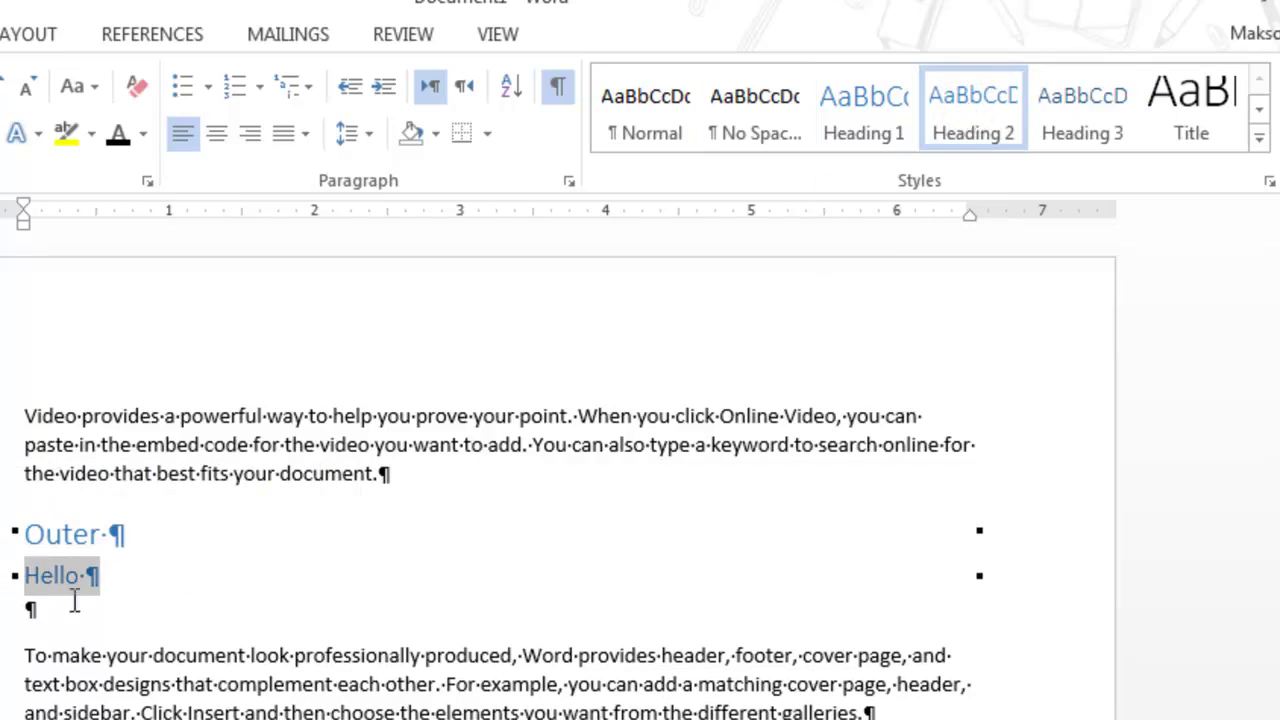
Step: Deselect the heading, place the cursor in the body paragraph and open the Navigation search pane
left_click(110, 588)
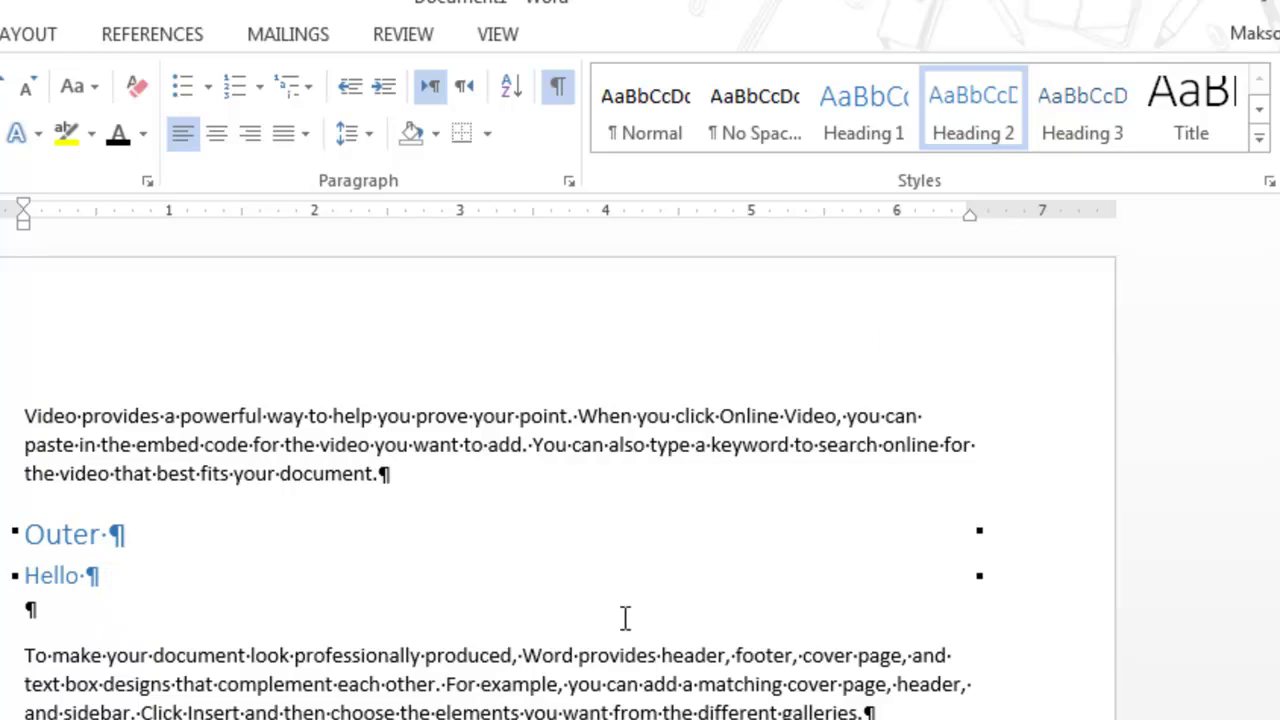
left_click(292, 712)
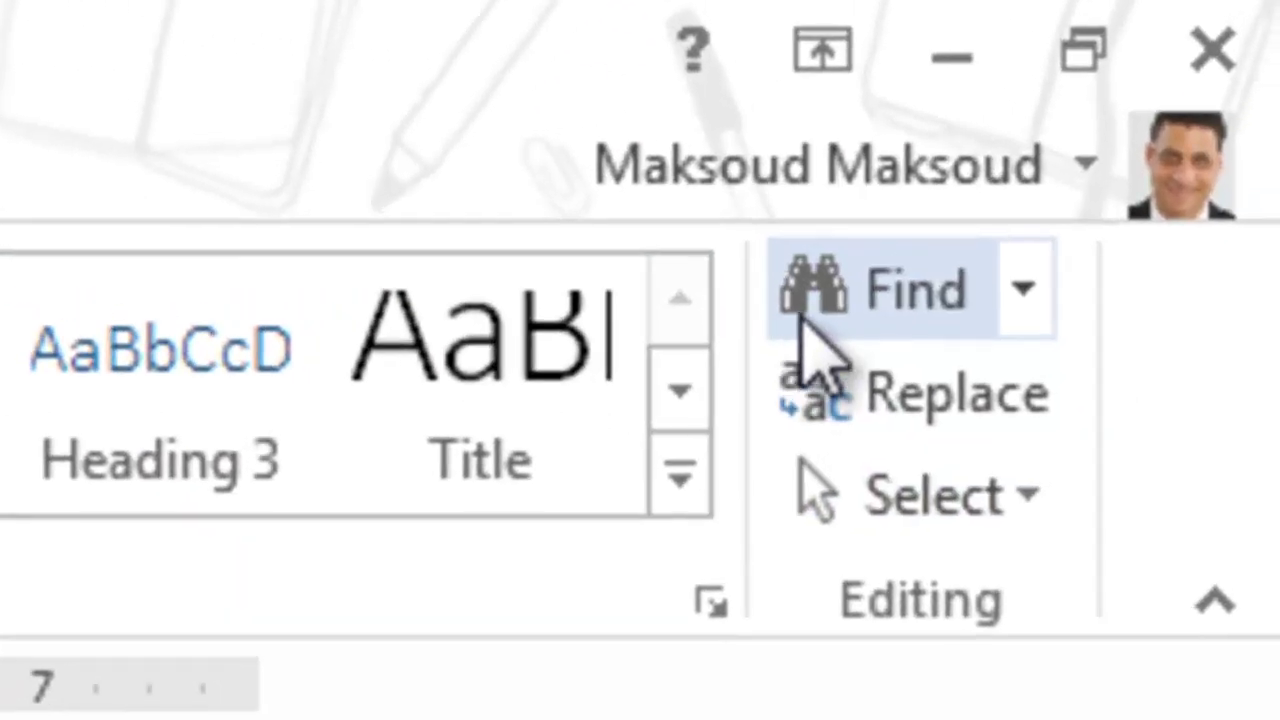
left_click(1279, 77)
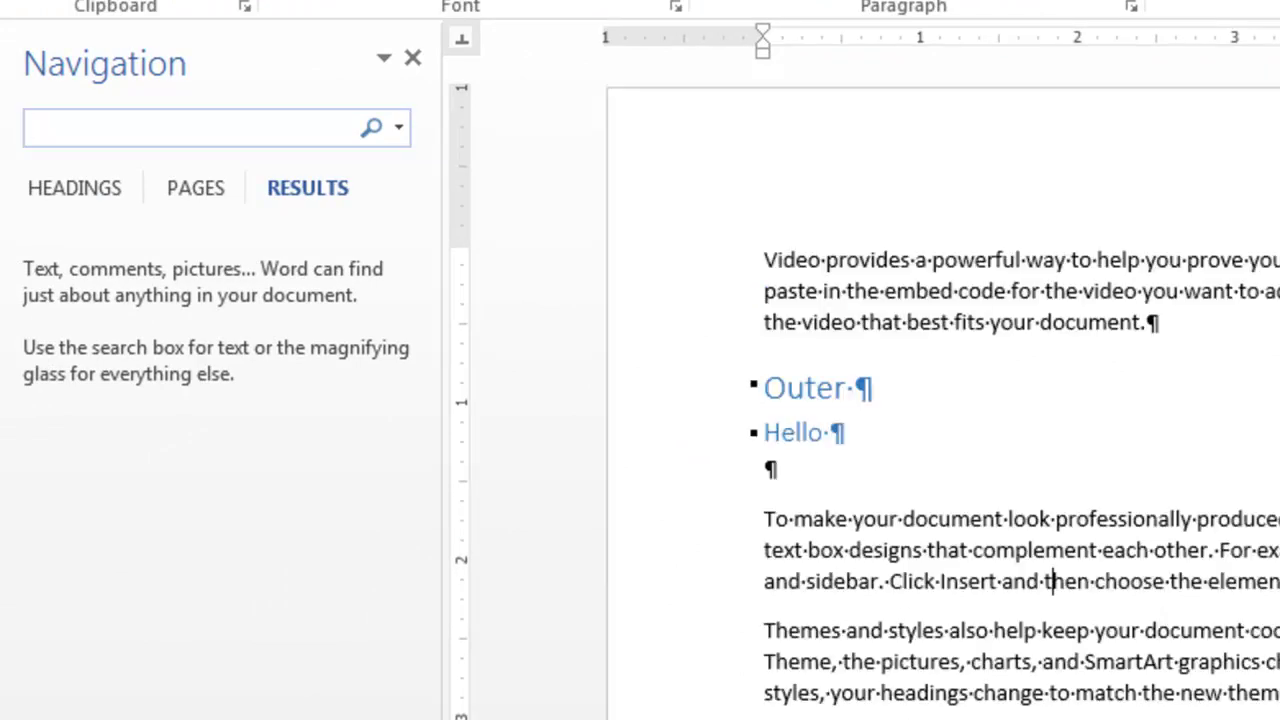
Step: Search the document for 'look', flip between Pages and Results, and open the search options
left_click(208, 118)
type("look")
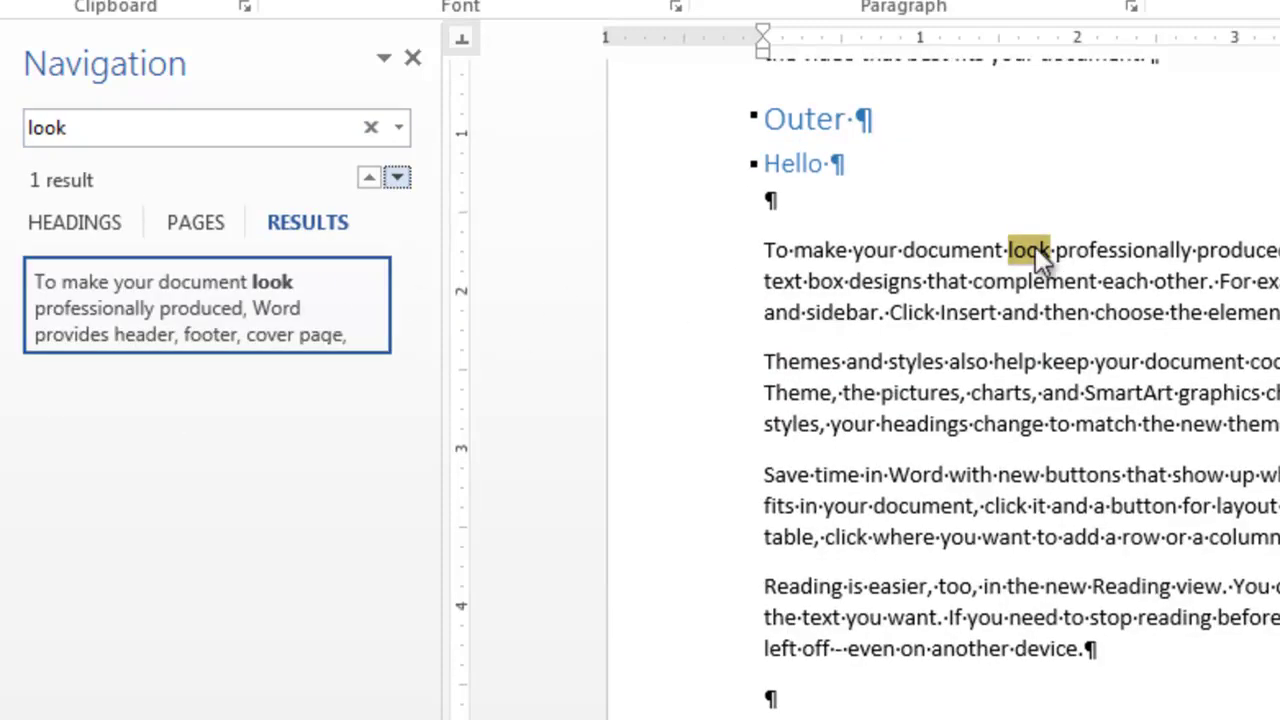
left_click(188, 224)
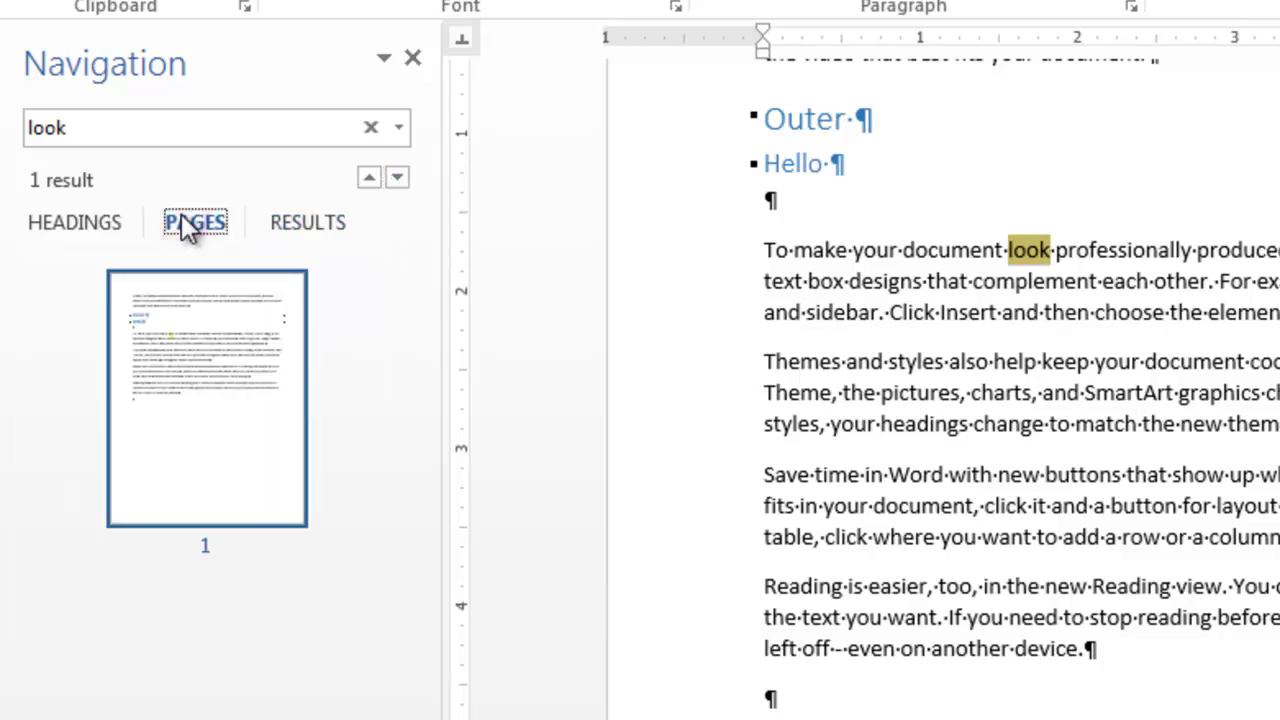
left_click(310, 222)
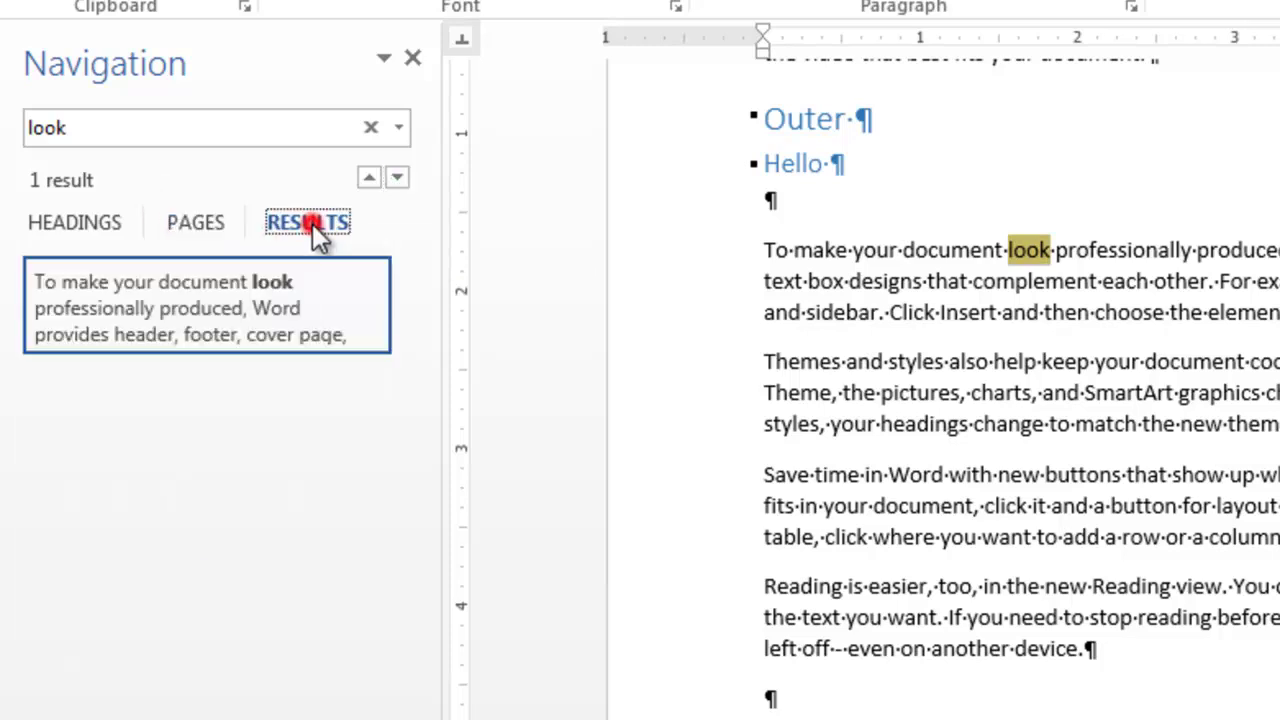
left_click(398, 127)
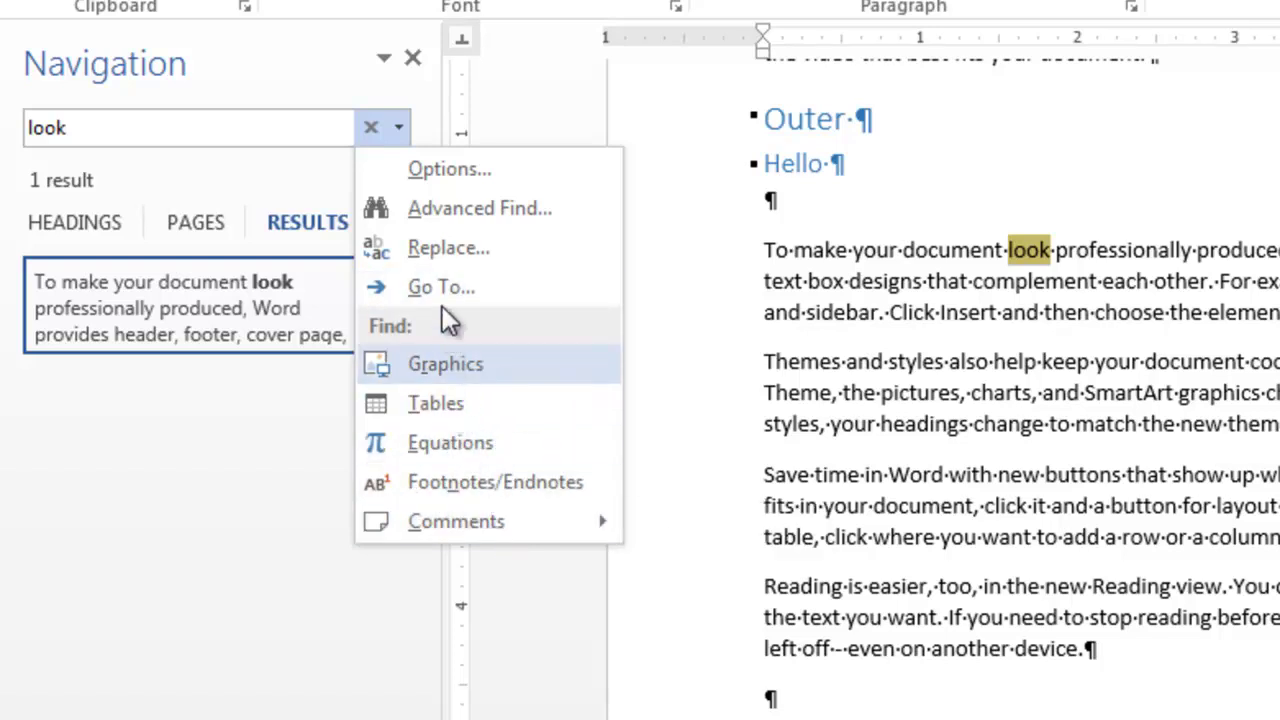
Step: Open Find and Replace for 'look' and enter 'see' as the replacement
left_click(442, 245)
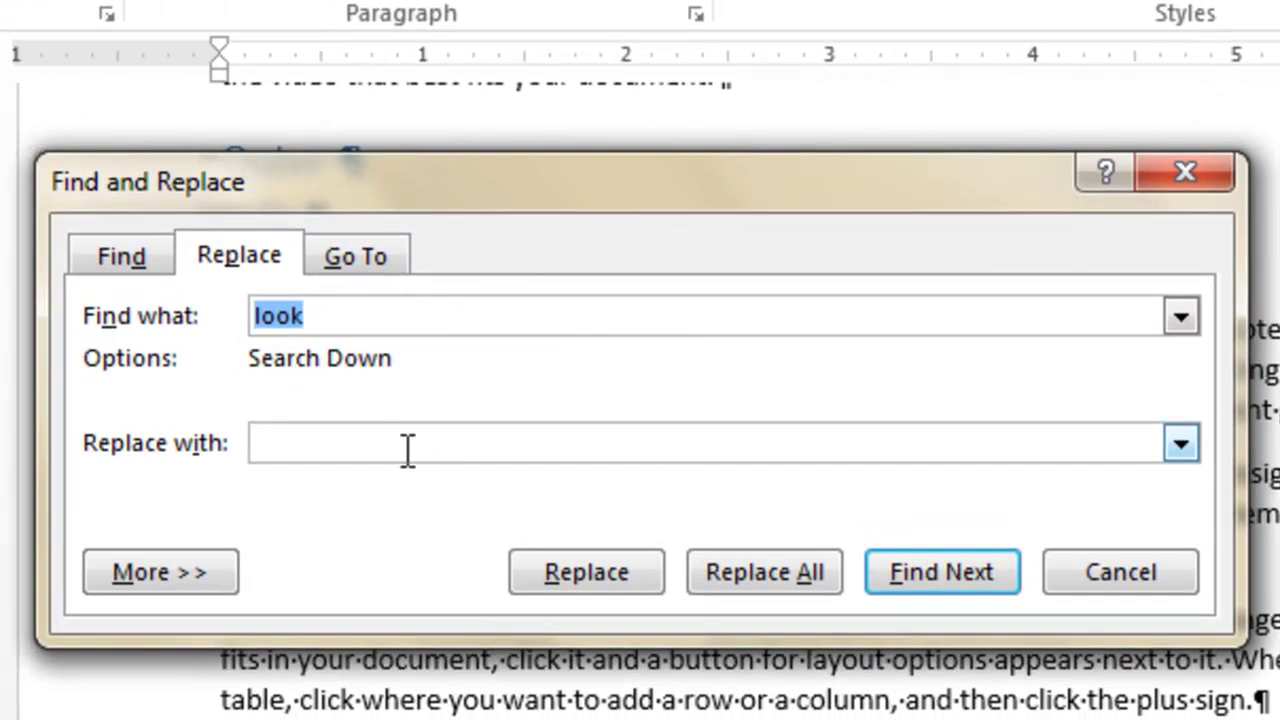
left_click(408, 446)
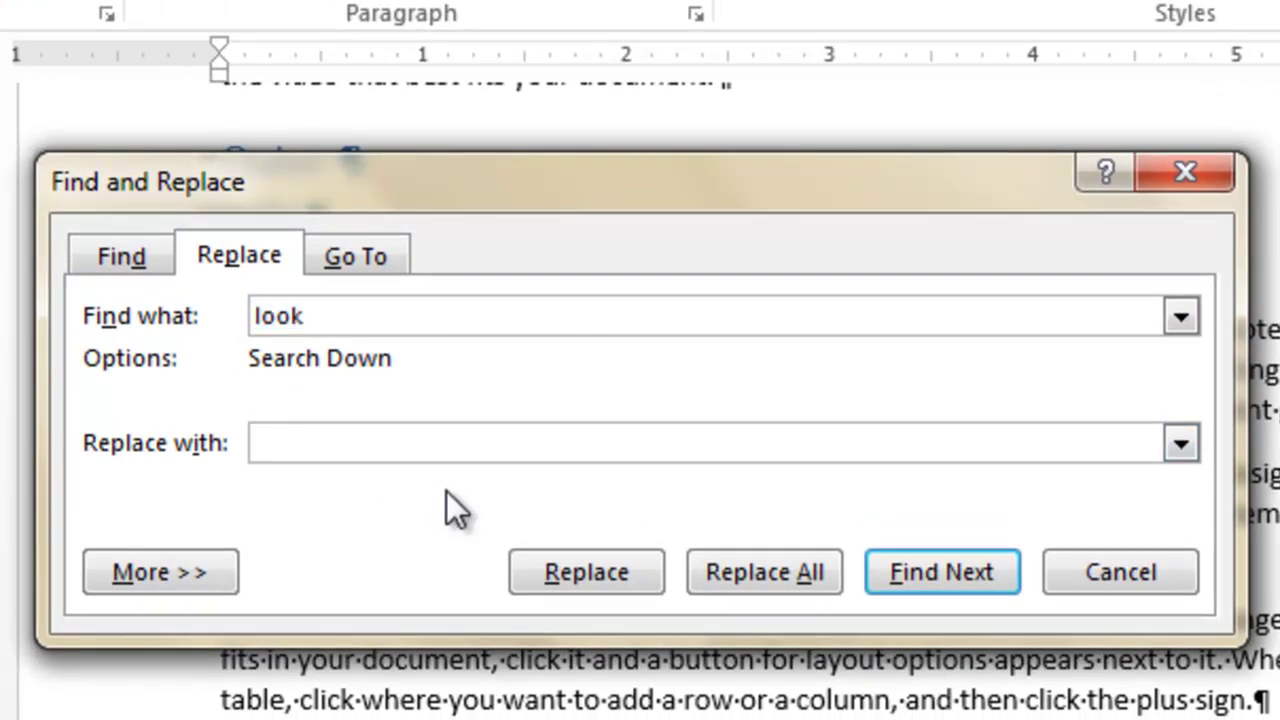
type("see\\a")
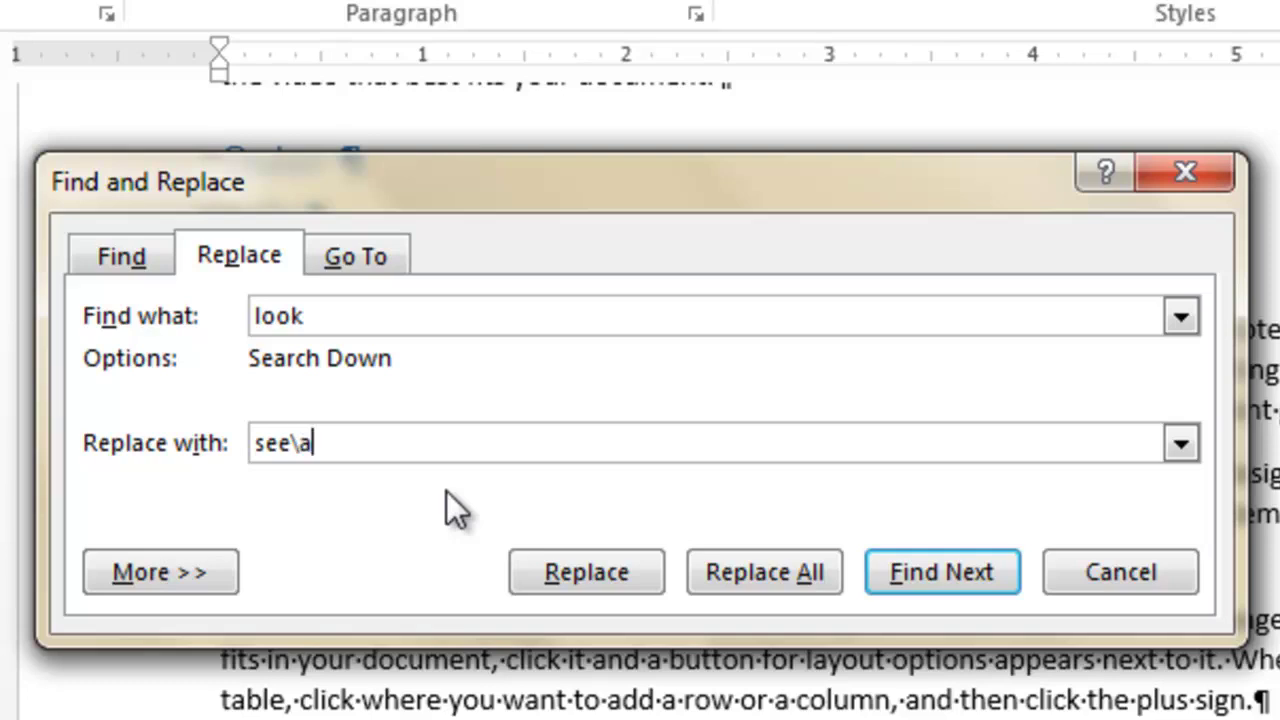
key("BackSpace")
key("BackSpace")
Step: Replace all occurrences of 'look' with 'see', close the dialog and select 'see'
left_click(730, 579)
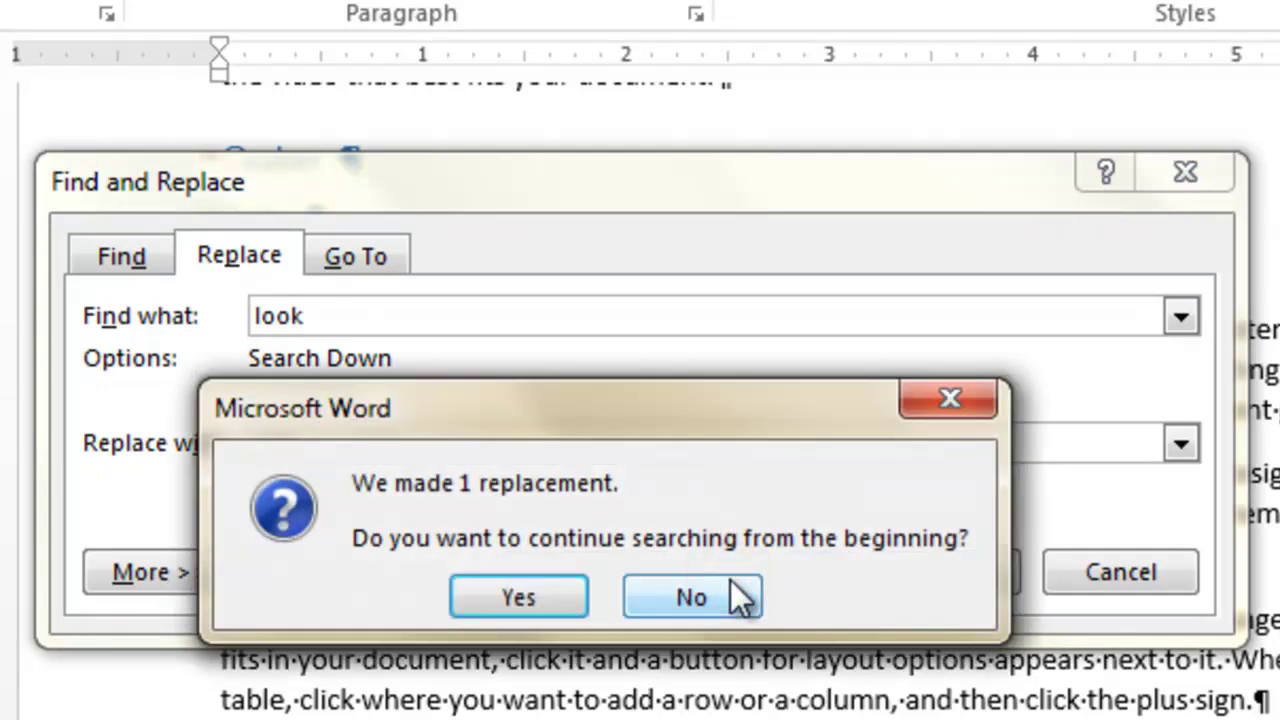
left_click(561, 600)
left_click(561, 599)
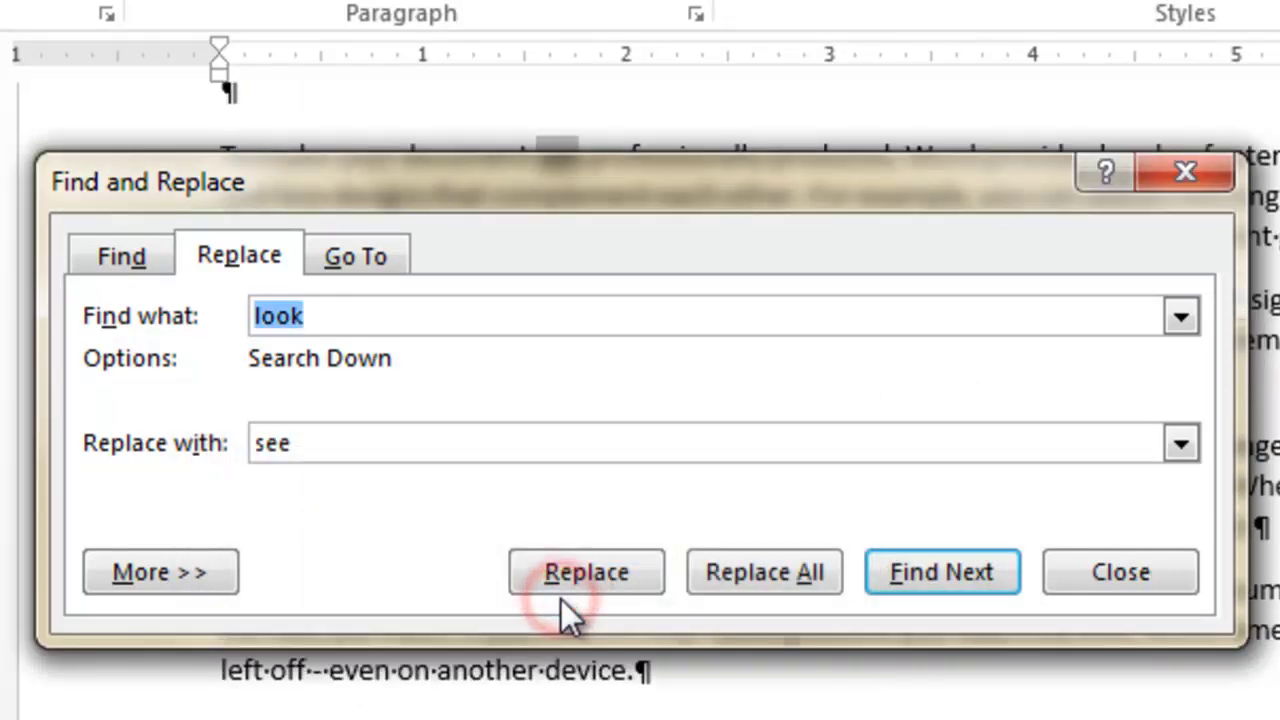
left_click(1163, 570)
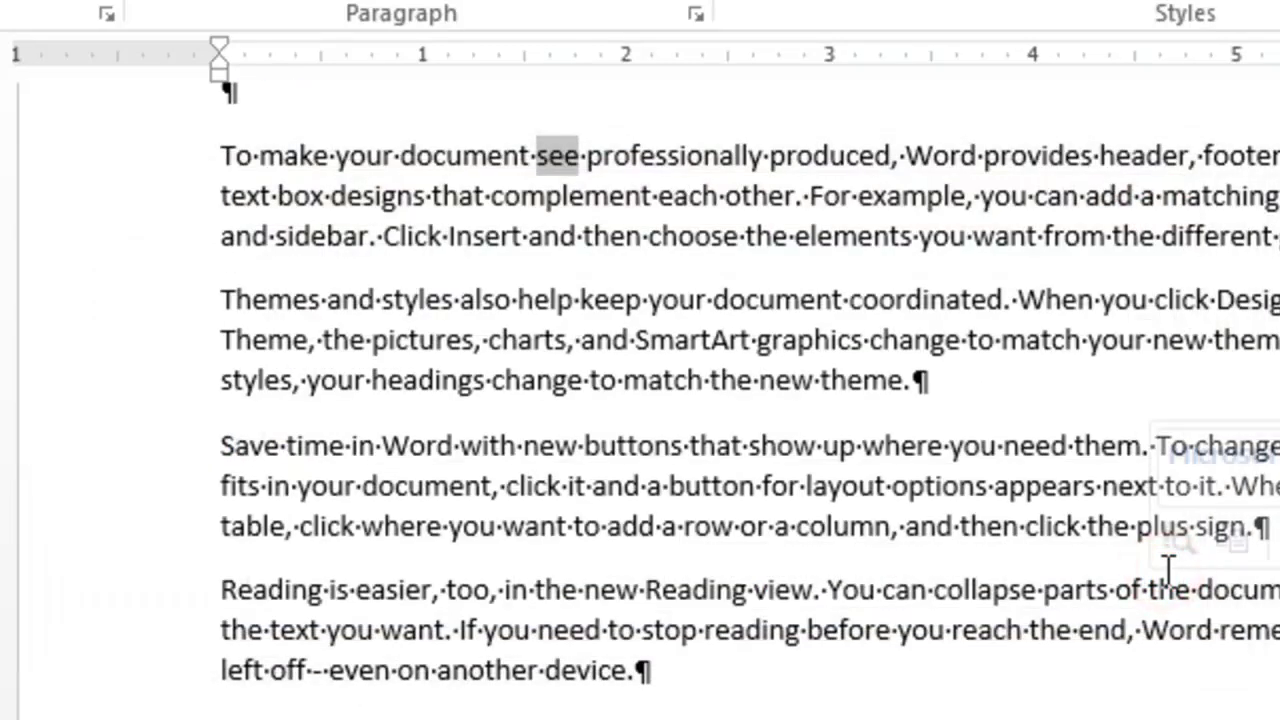
left_click(1162, 585)
left_click_drag(540, 149, 585, 143)
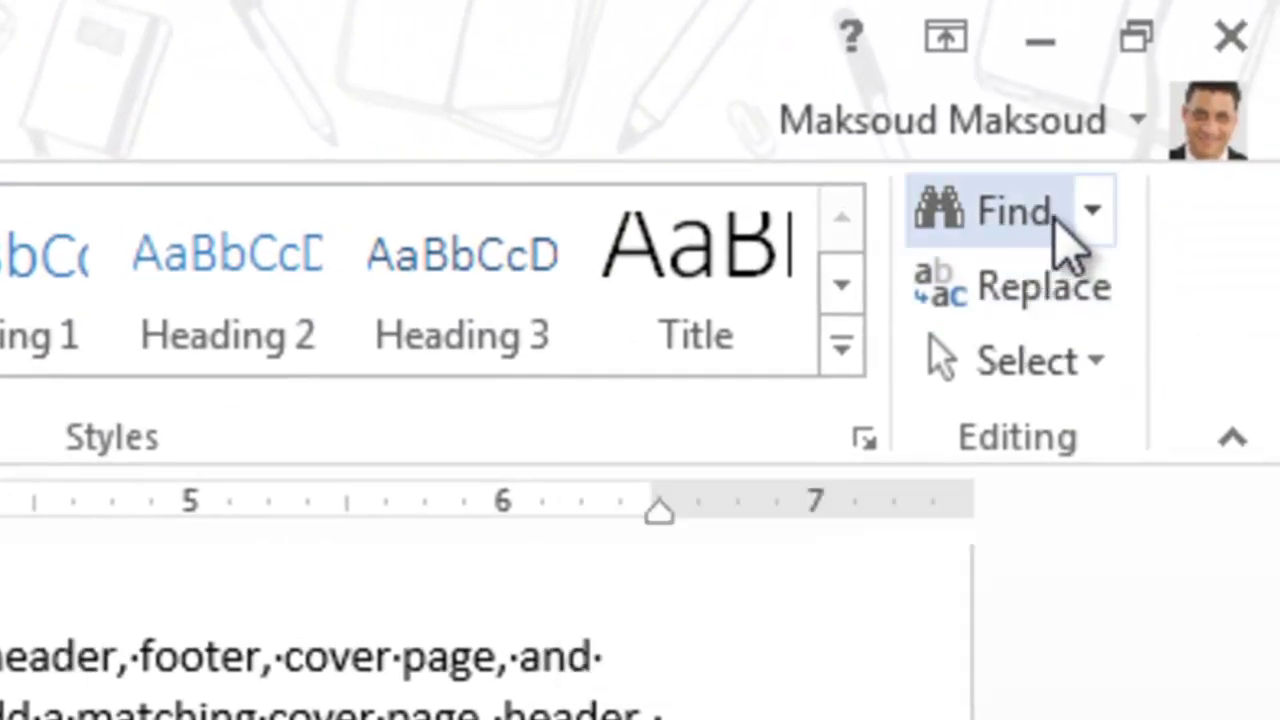
left_click(1098, 215)
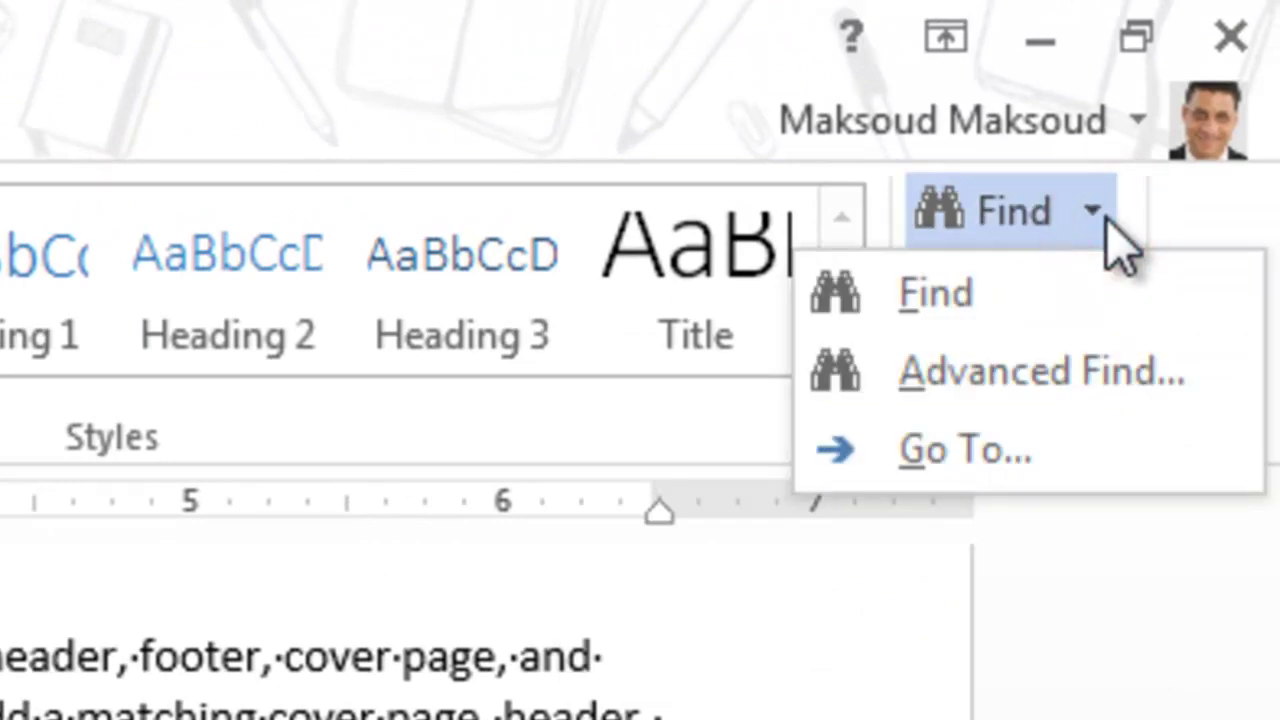
left_click(1045, 368)
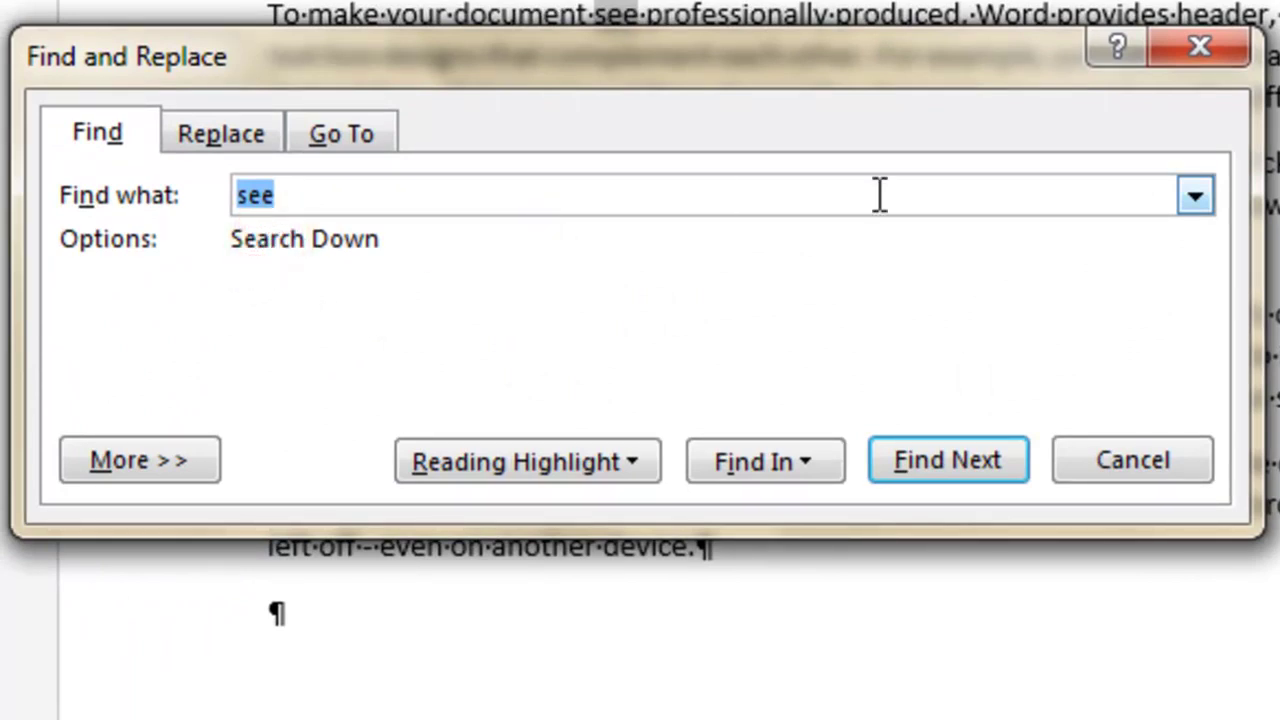
left_click(1194, 197)
left_click(1194, 197)
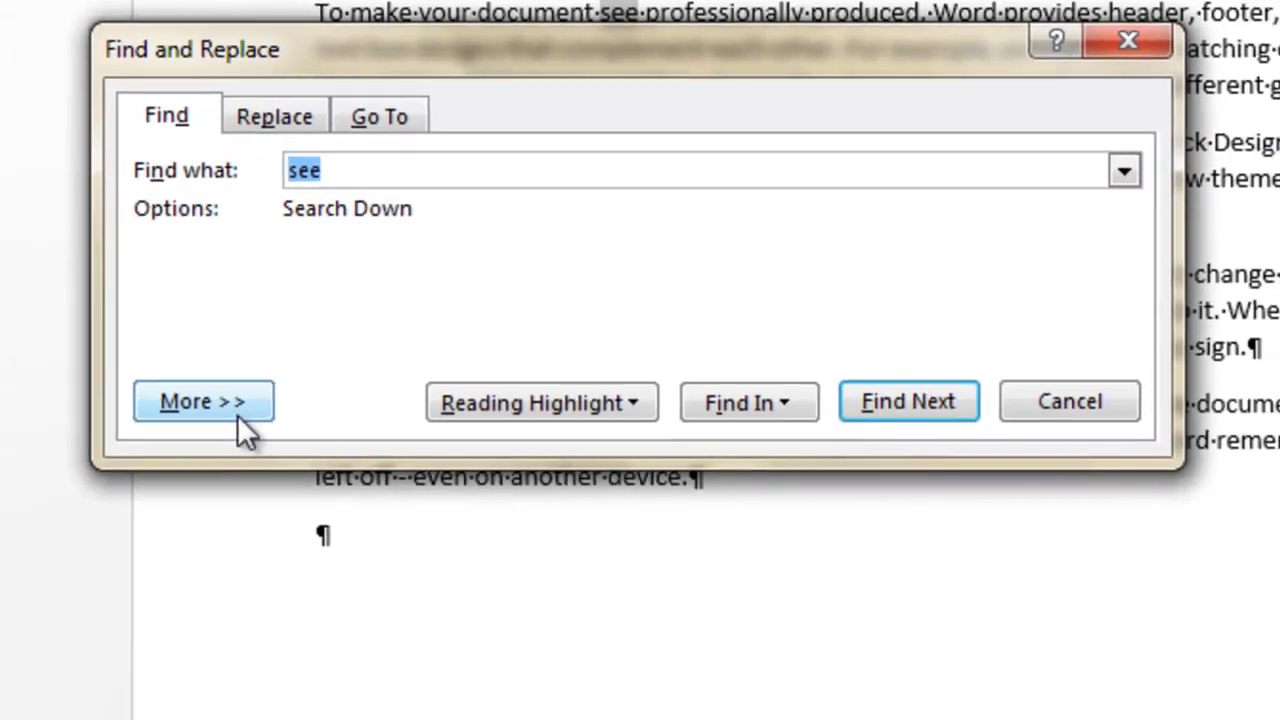
left_click(170, 462)
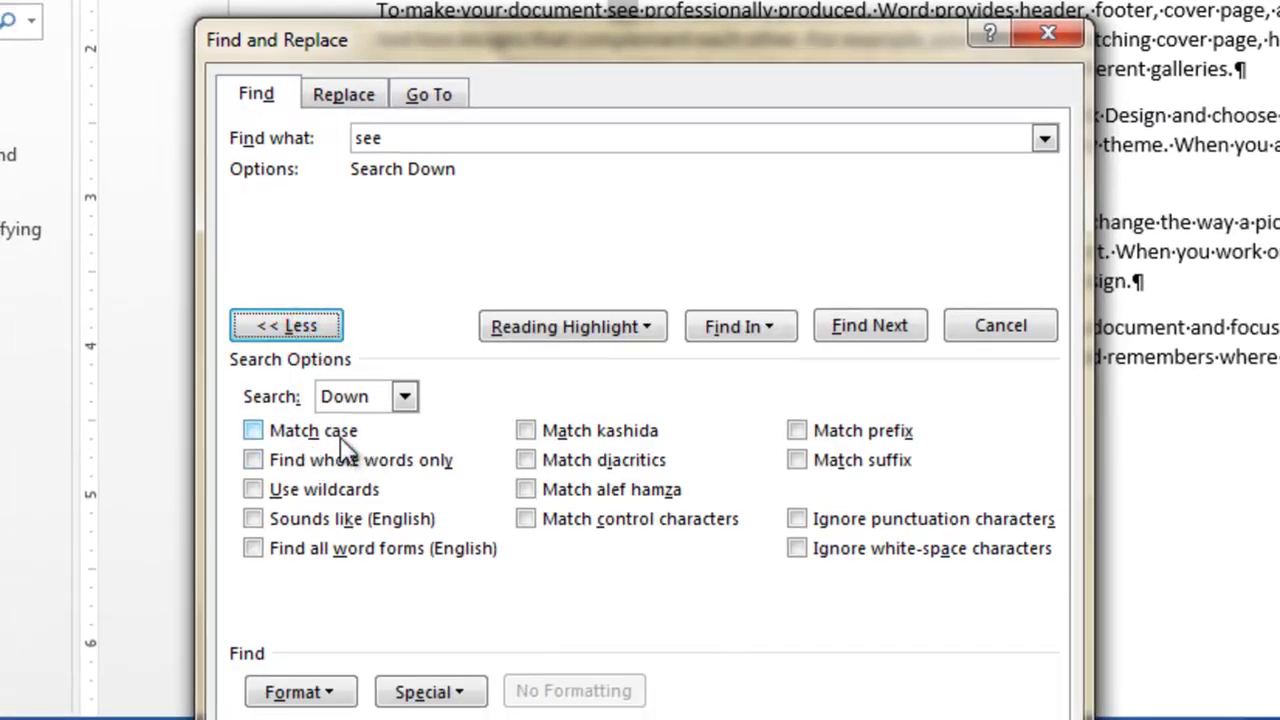
left_click(407, 137)
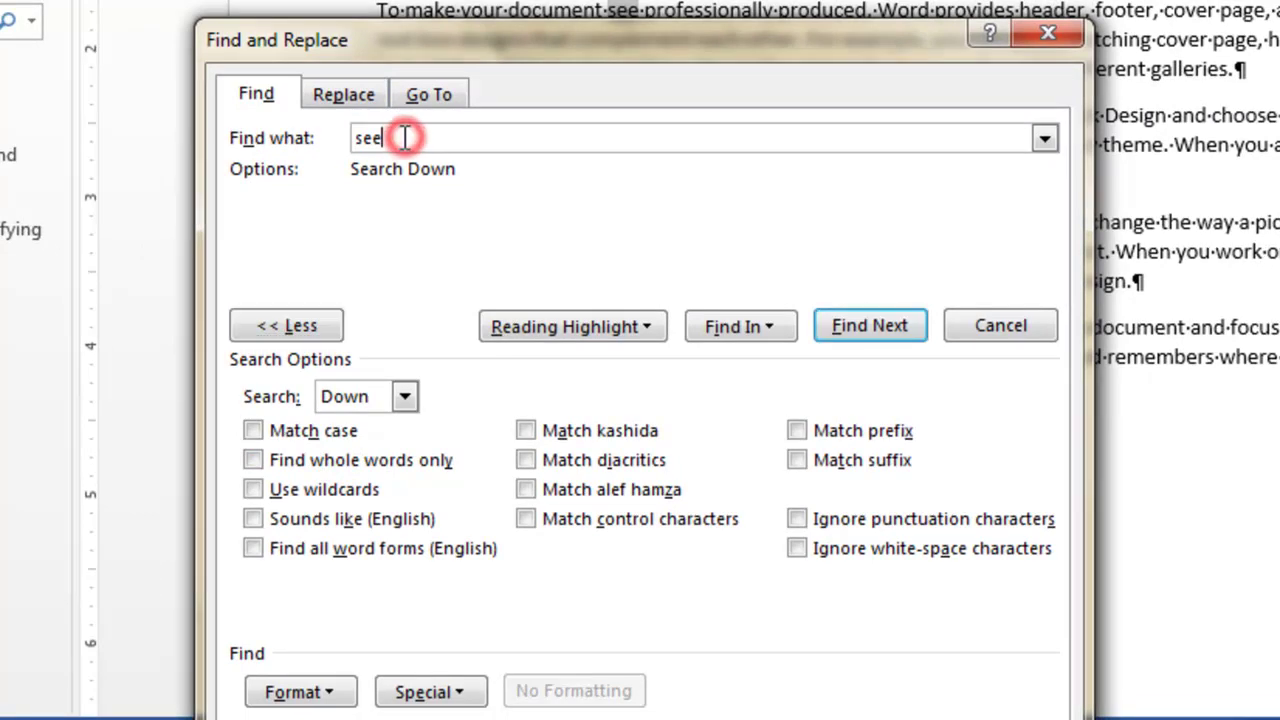
key("BackSpace")
key("BackSpace")
key("BackSpace")
type("See")
left_click(252, 430)
left_click(406, 397)
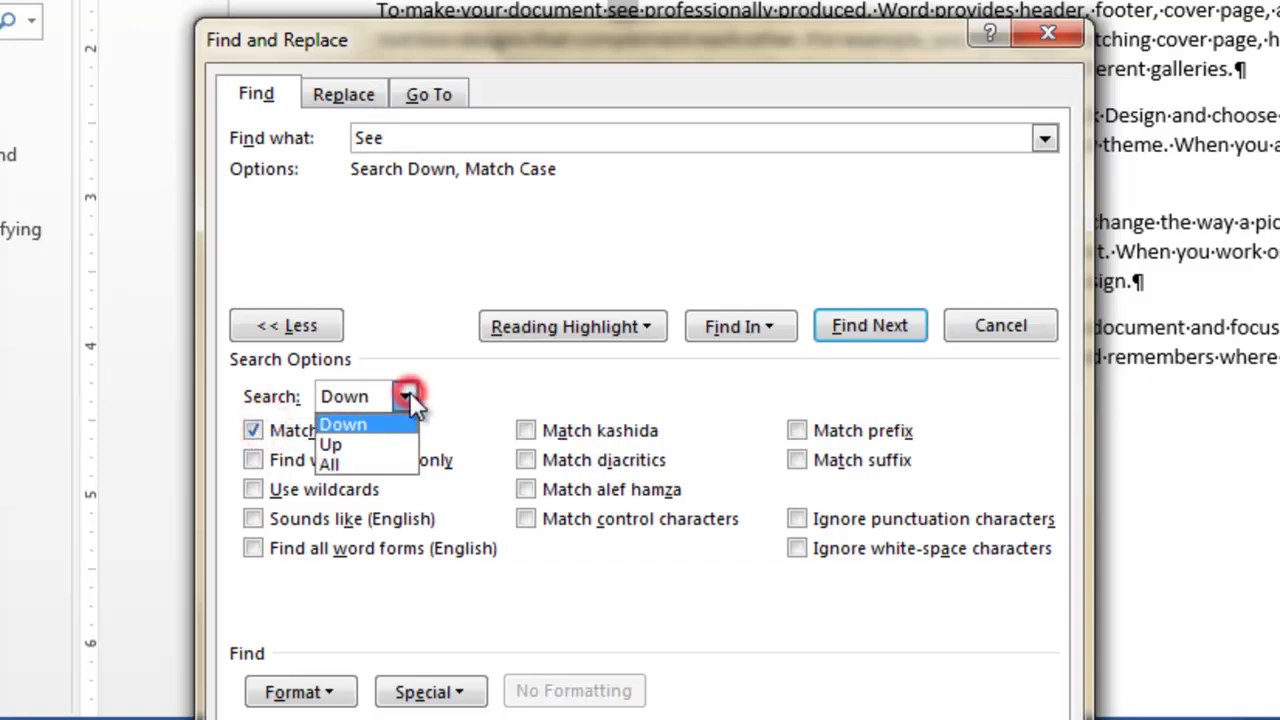
left_click(409, 392)
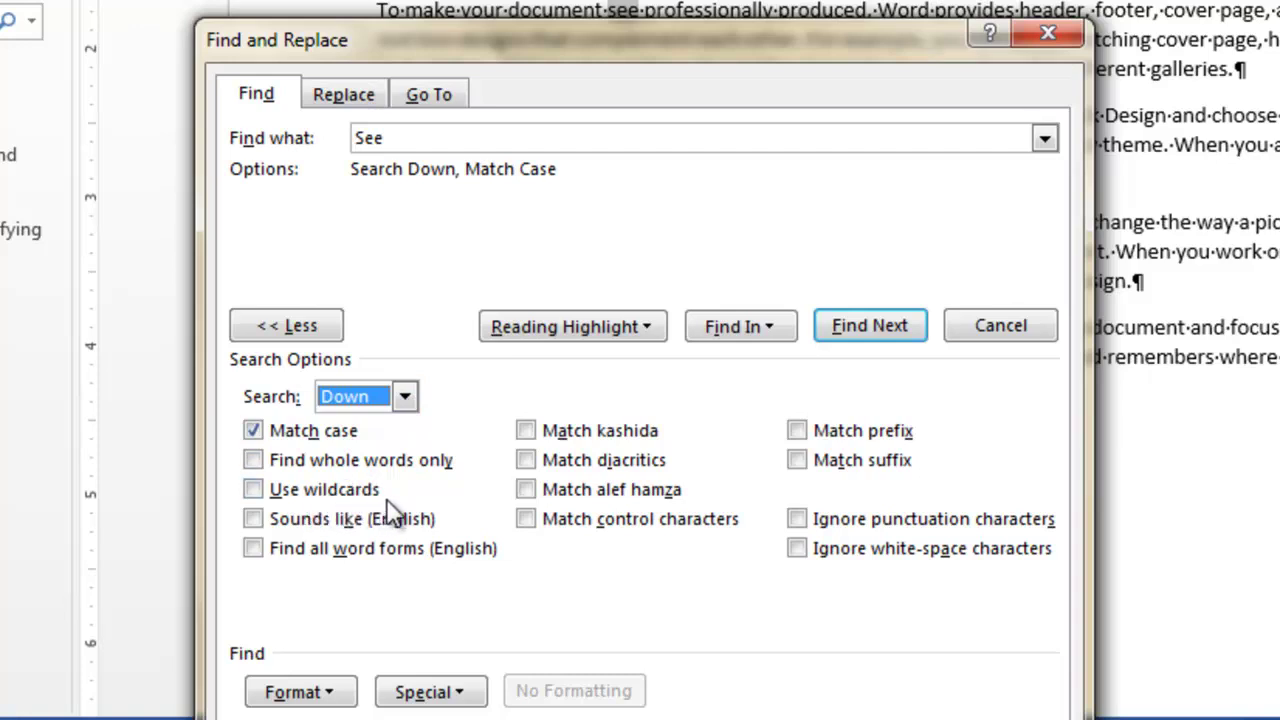
key("shift+8")
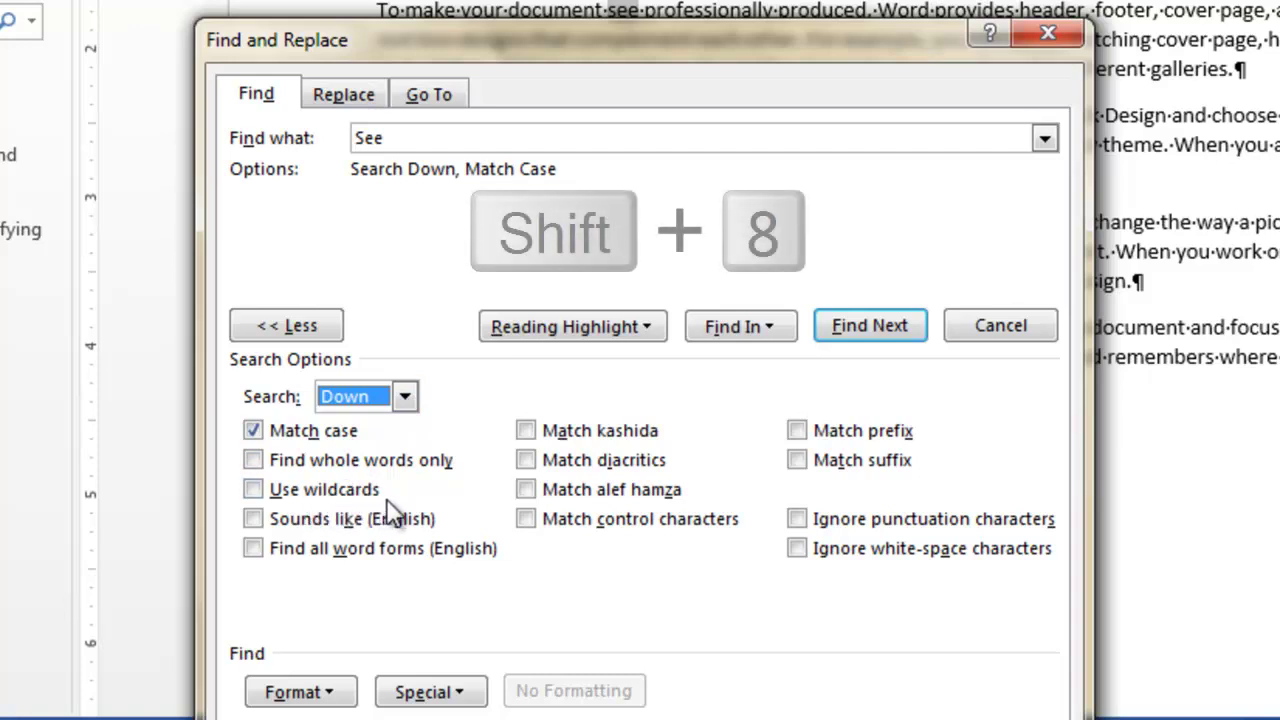
left_click(440, 131)
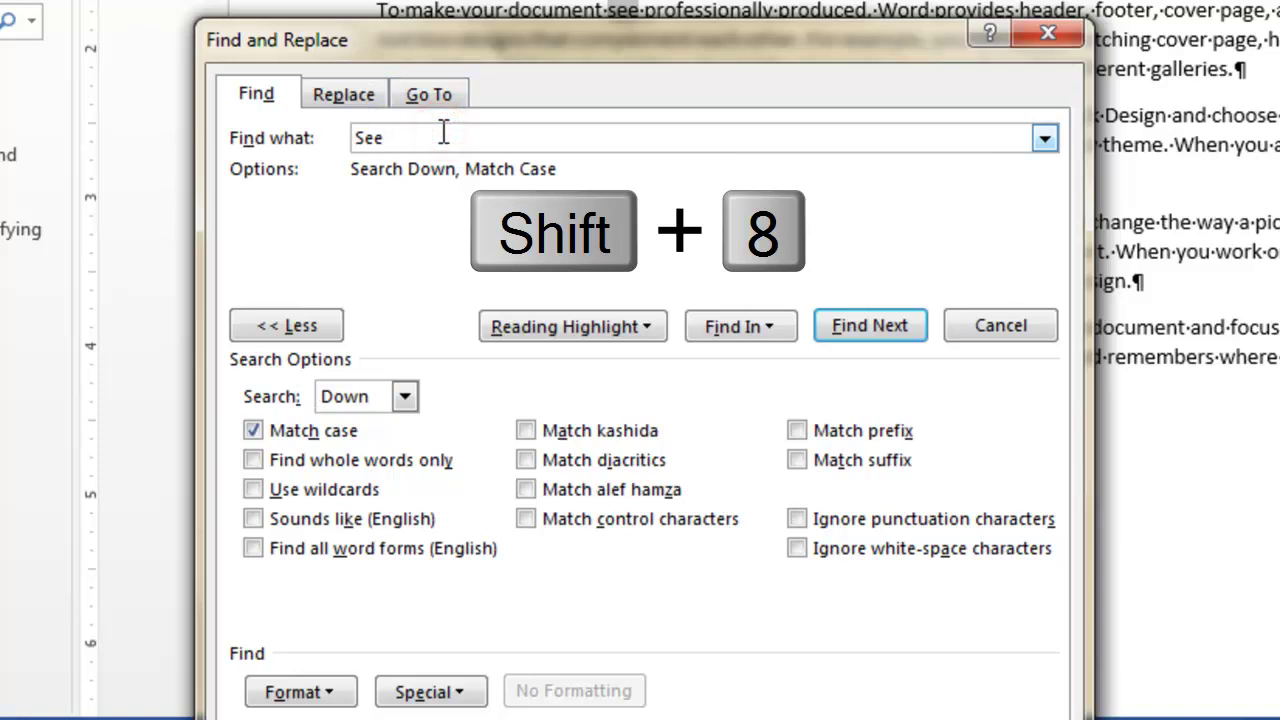
type("*")
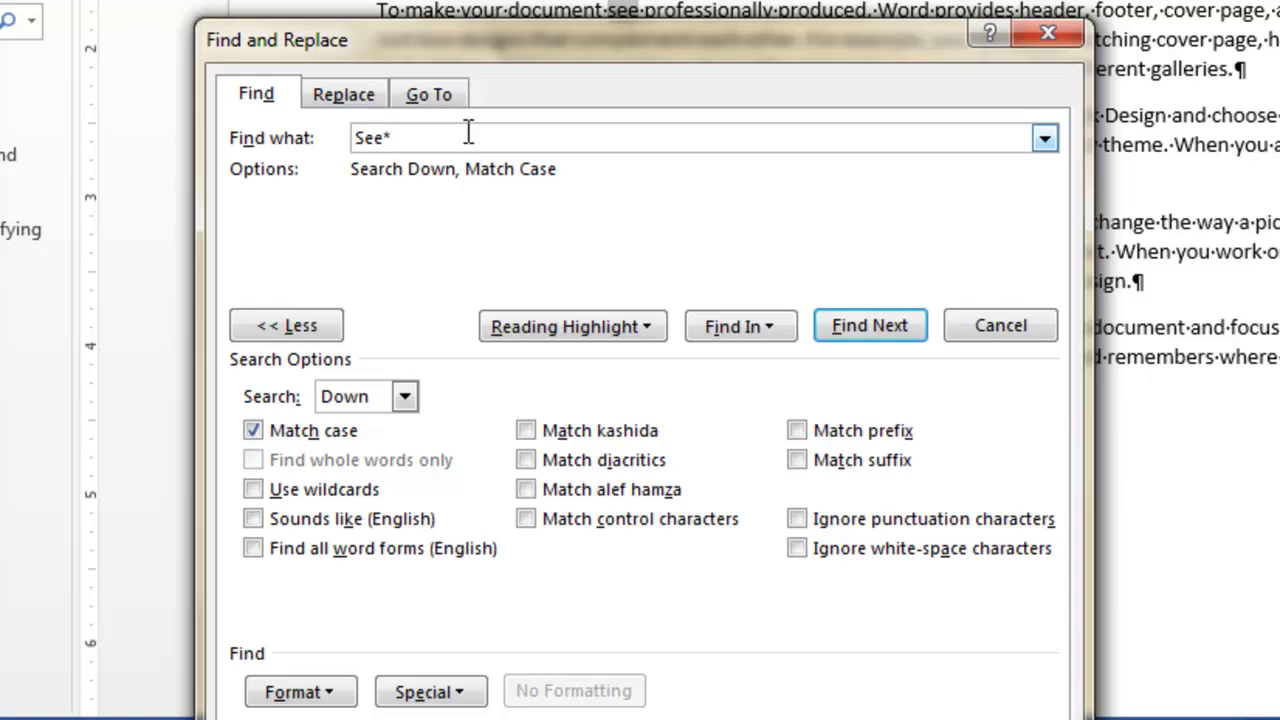
left_click(326, 89)
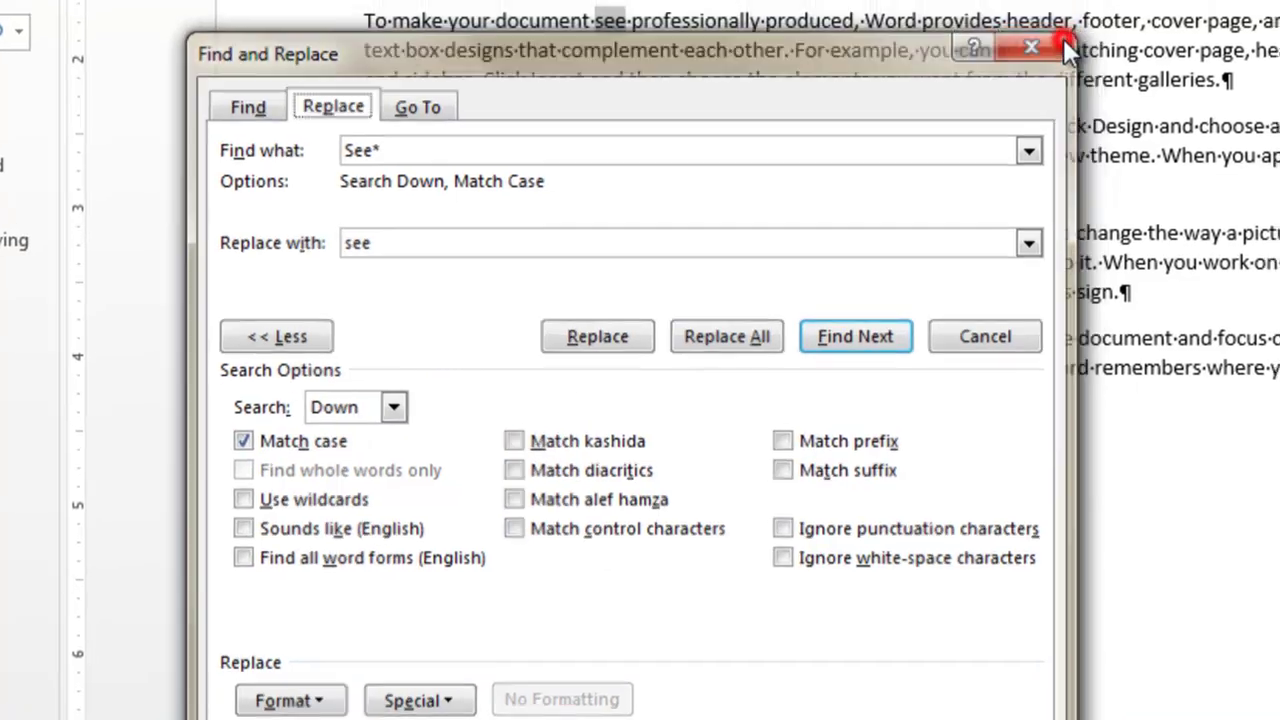
left_click(1048, 33)
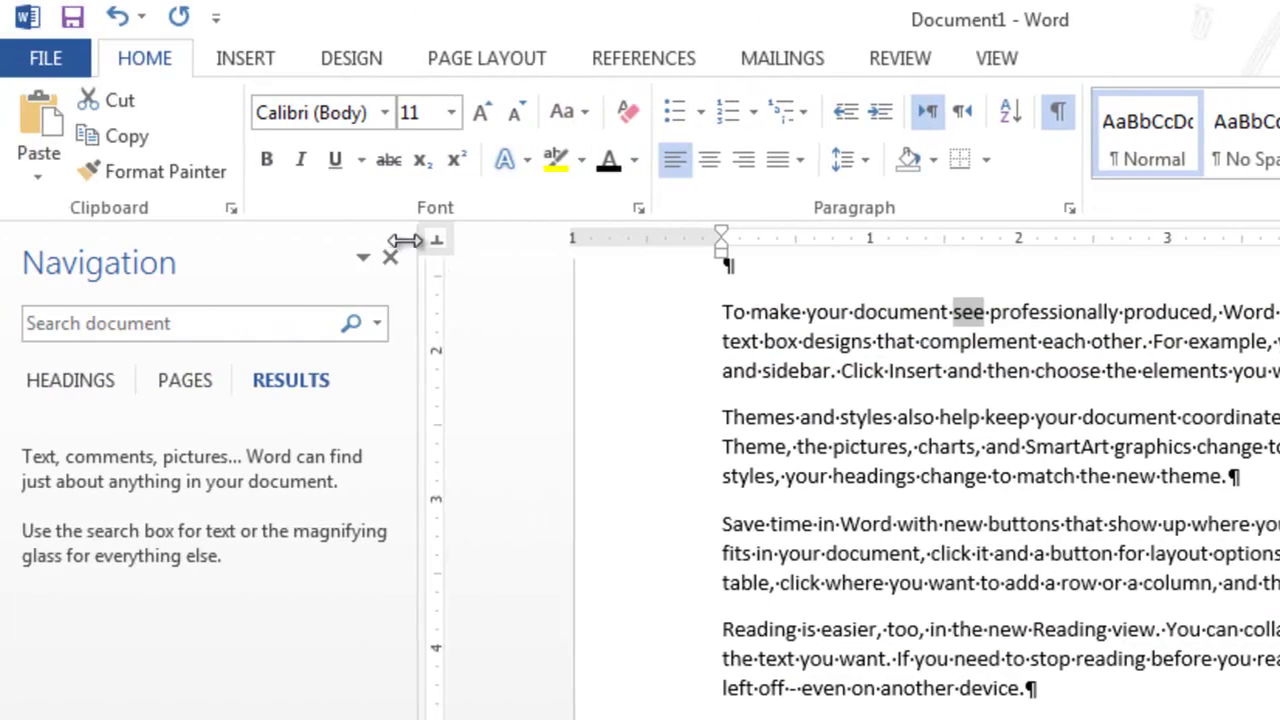
Step: Close the Navigation pane and point out the Home tab groups
left_click(391, 260)
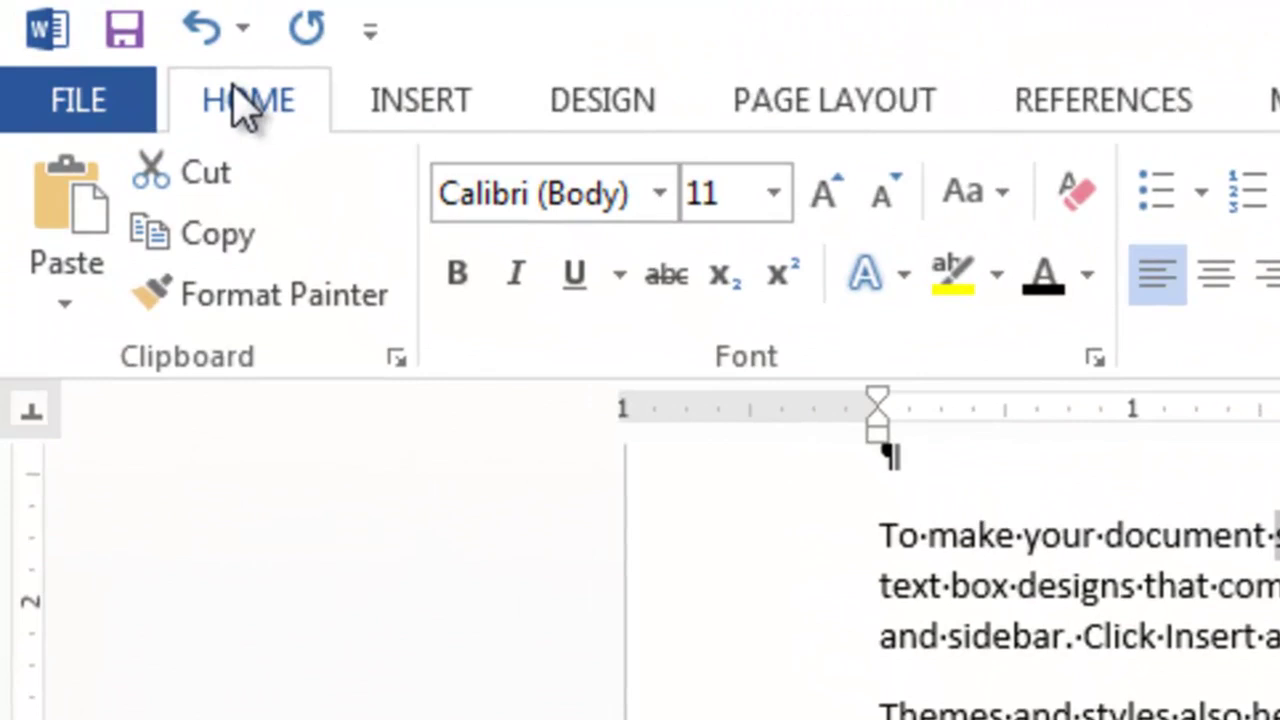
left_click(234, 93)
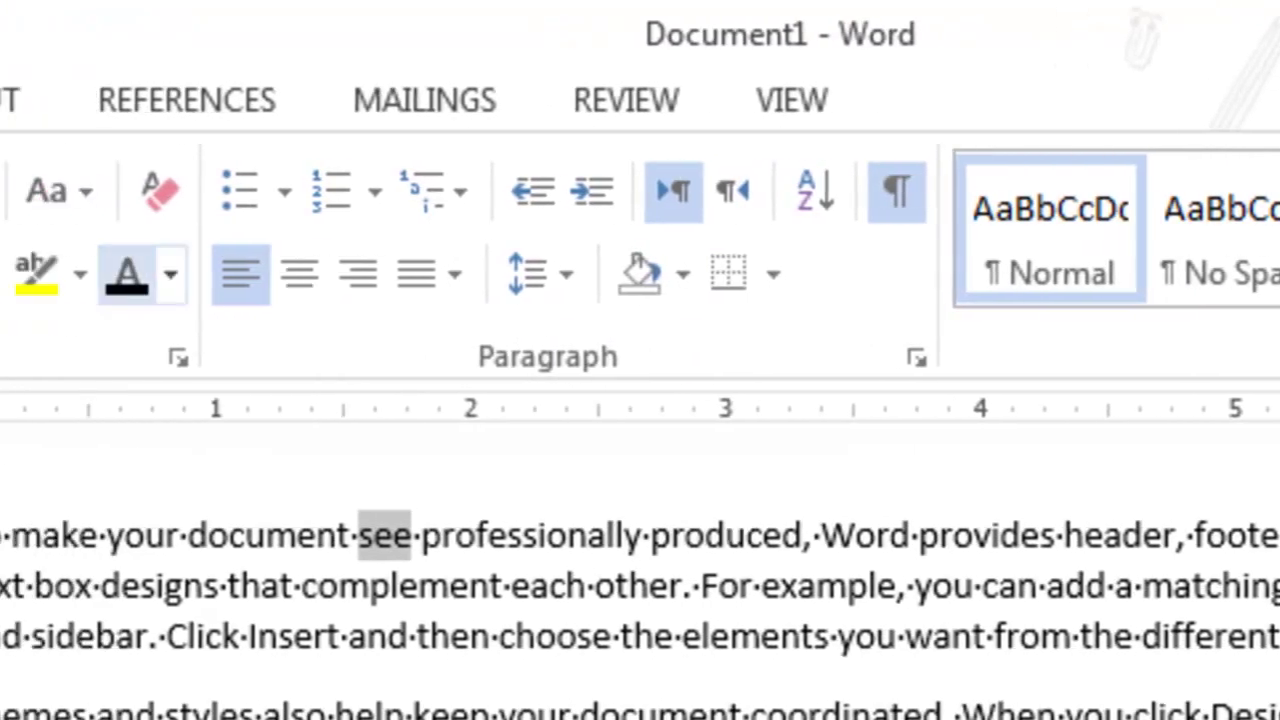
left_click(146, 360)
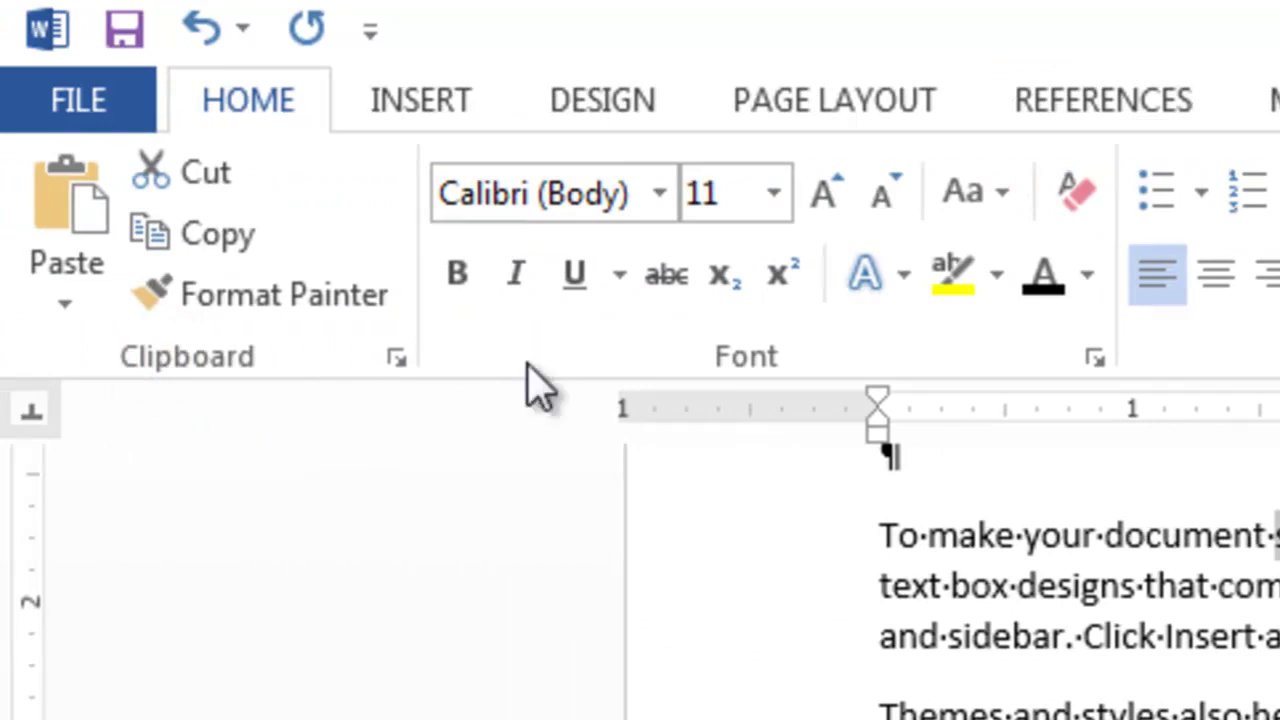
Step: Point out the Font and Paragraph groups, then expand the full Styles gallery
left_click(758, 364)
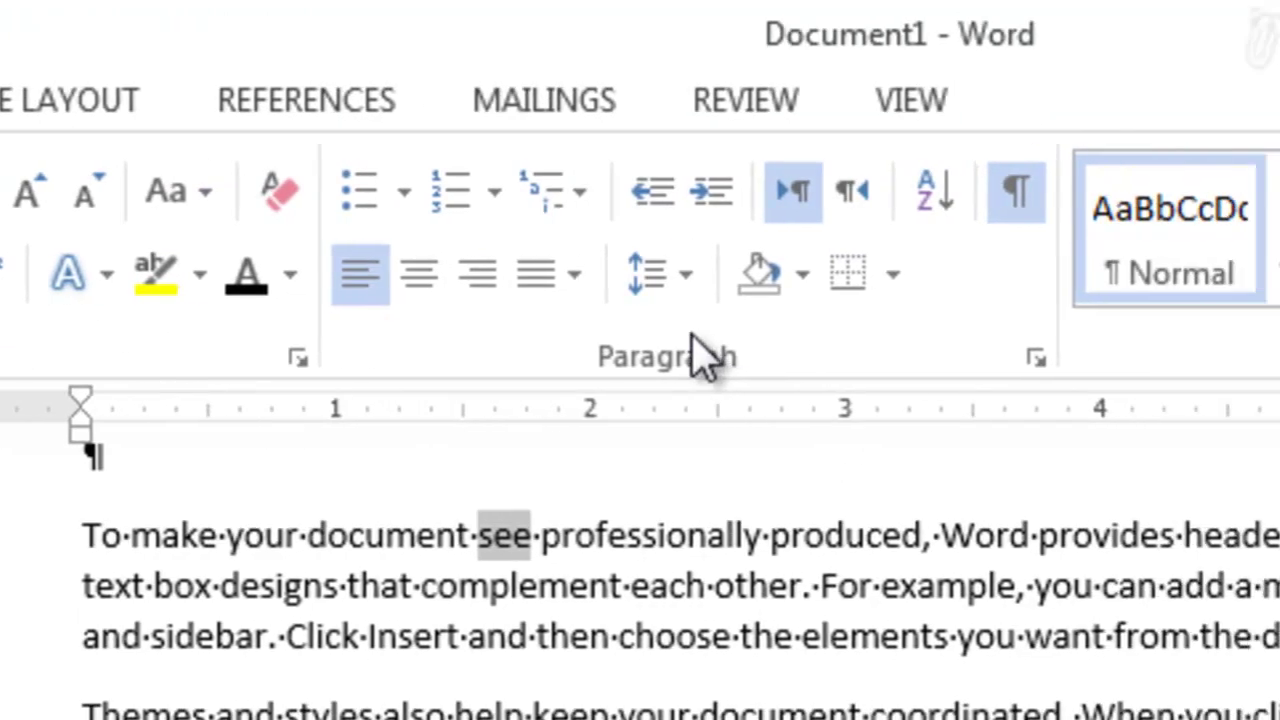
left_click(850, 360)
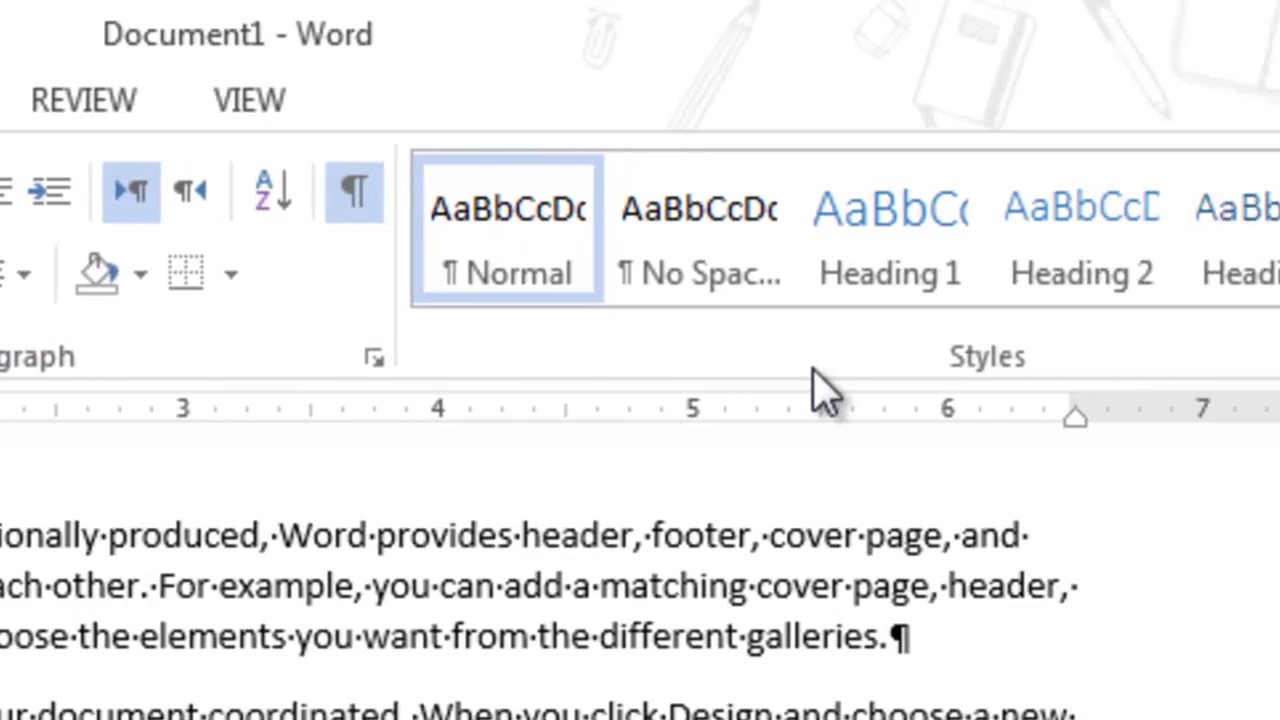
left_click(1192, 282)
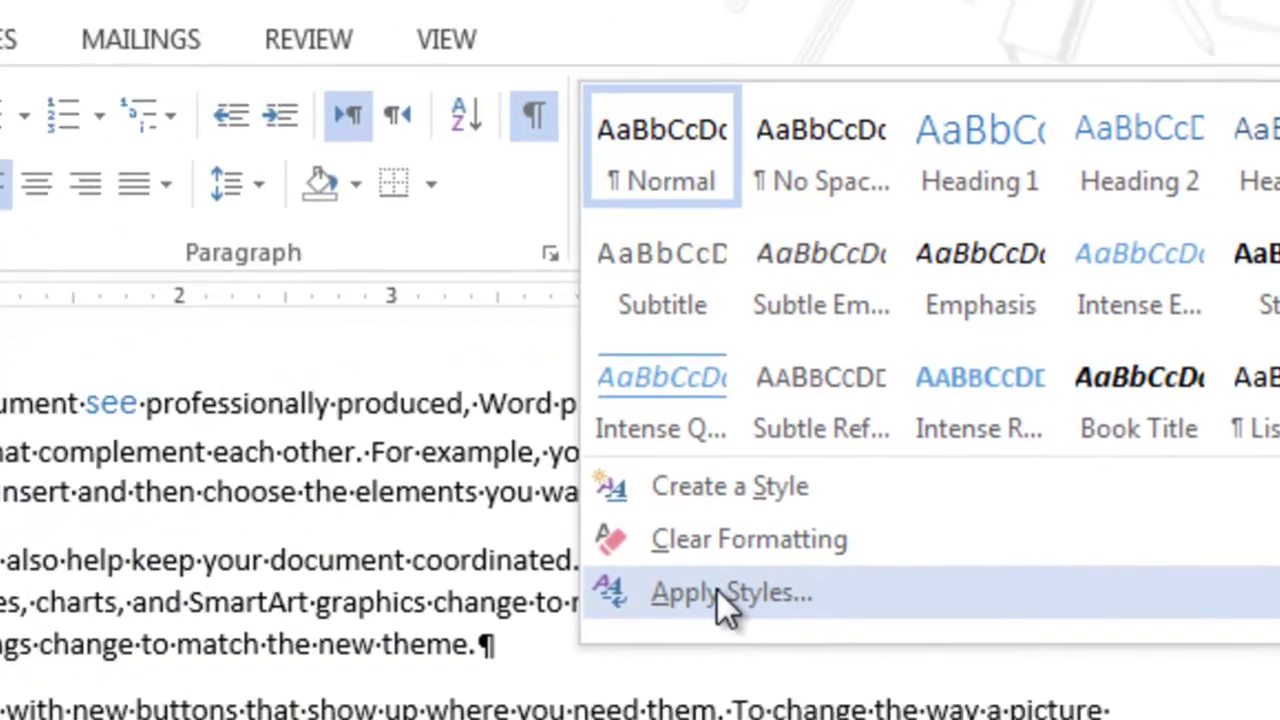
Step: Open the Apply Styles pane and its Style Name list, showing Normal
left_click(717, 590)
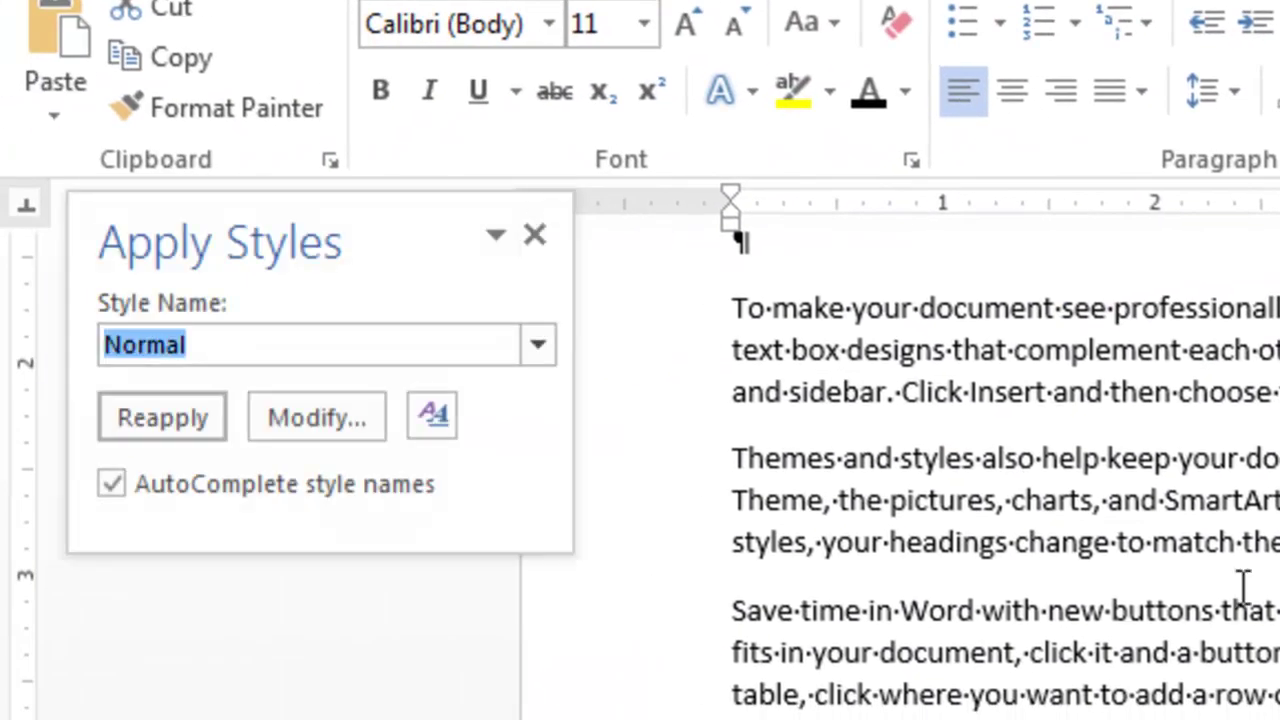
left_click(536, 345)
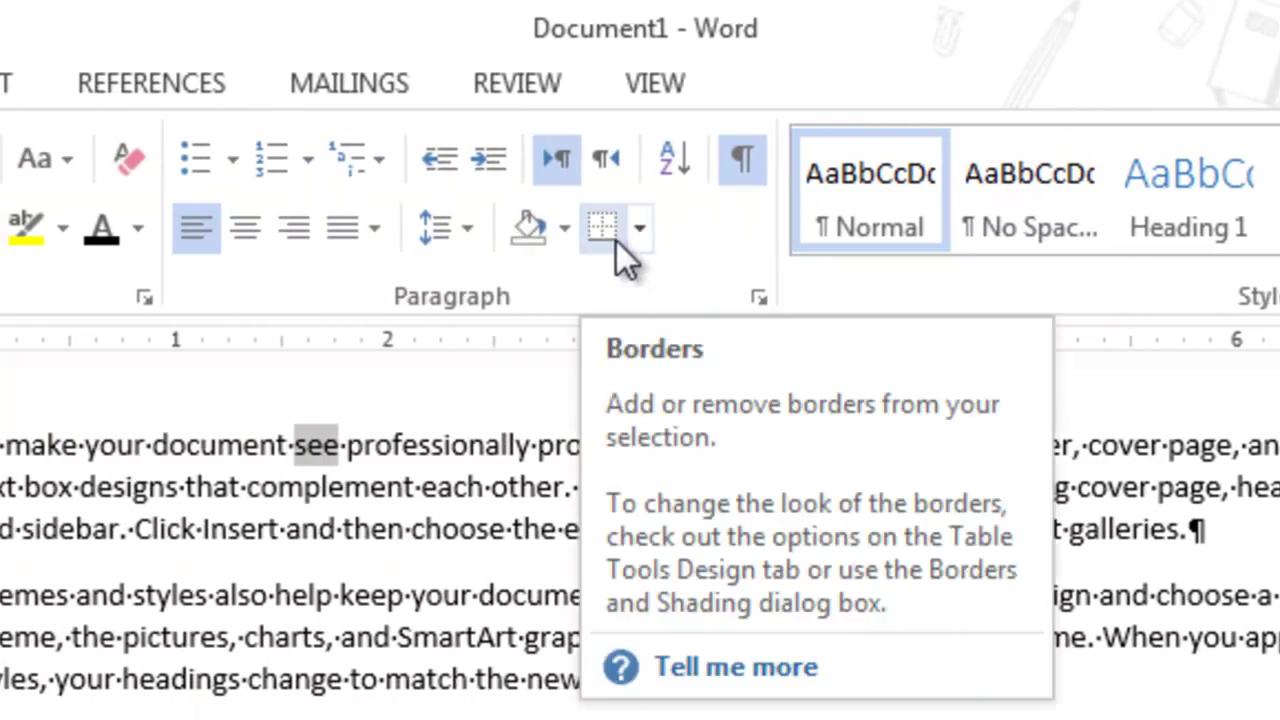
left_click(640, 234)
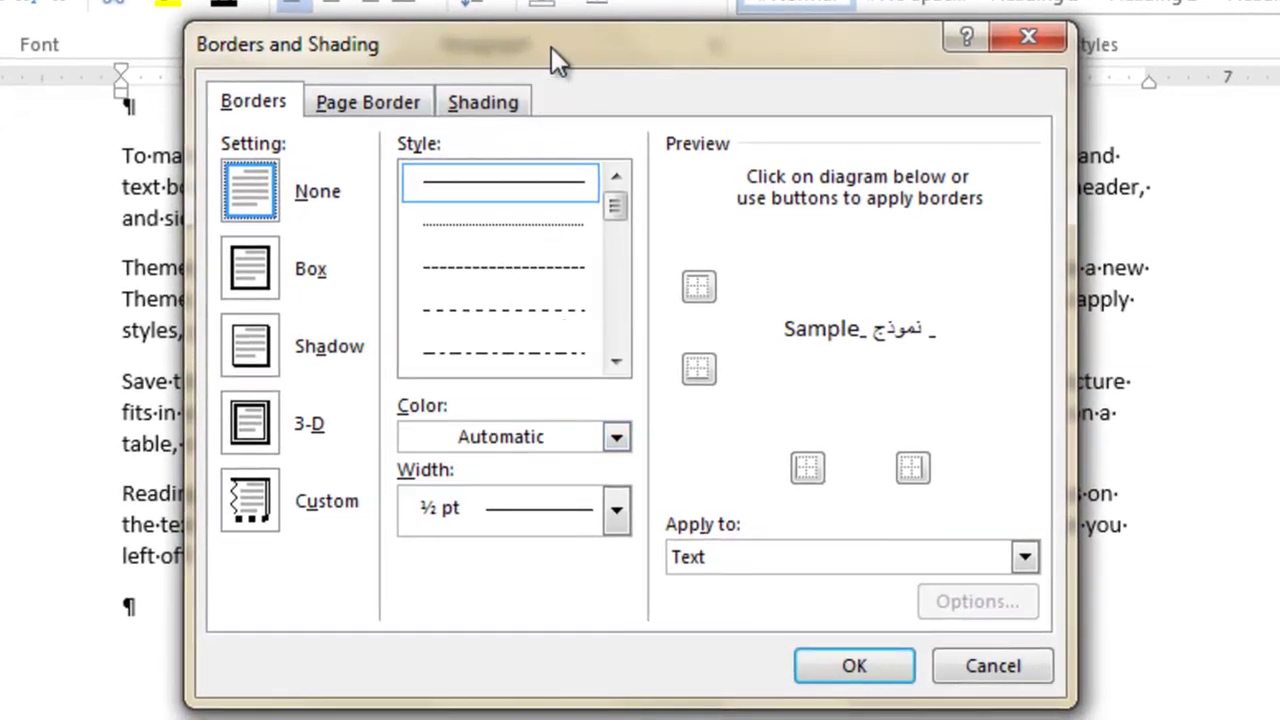
left_click_drag(551, 47, 625, 51)
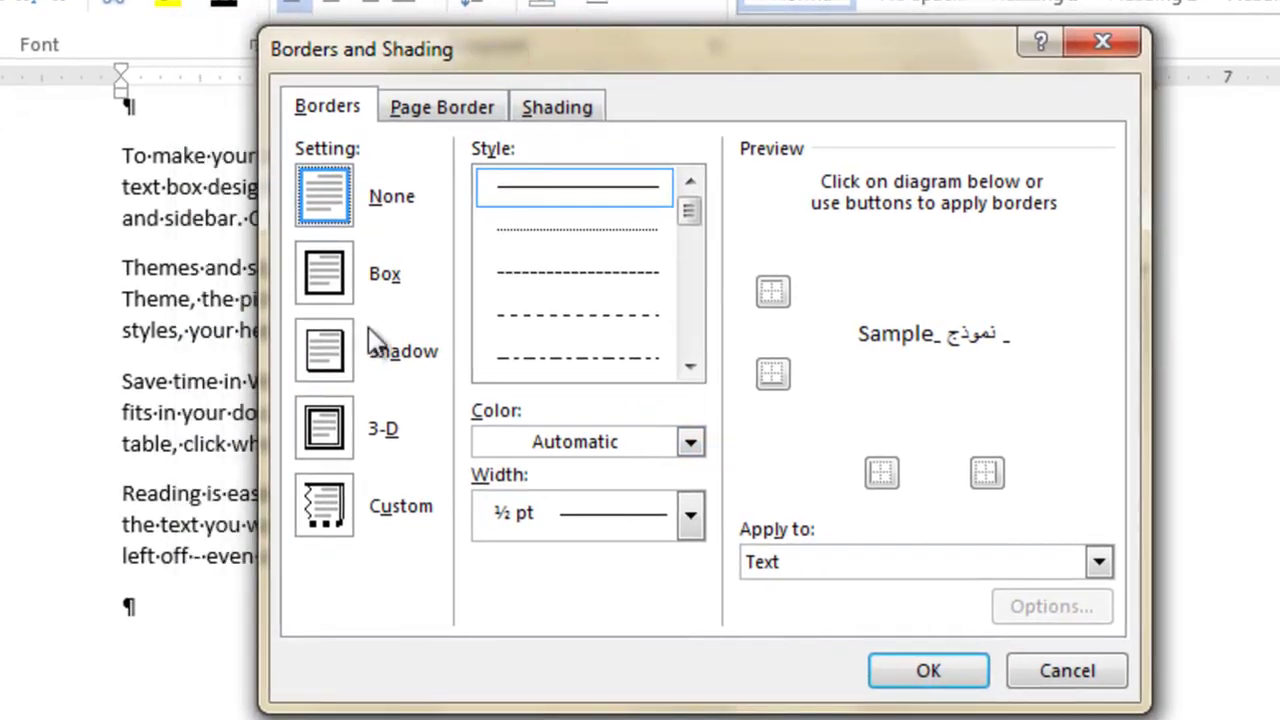
left_click(328, 275)
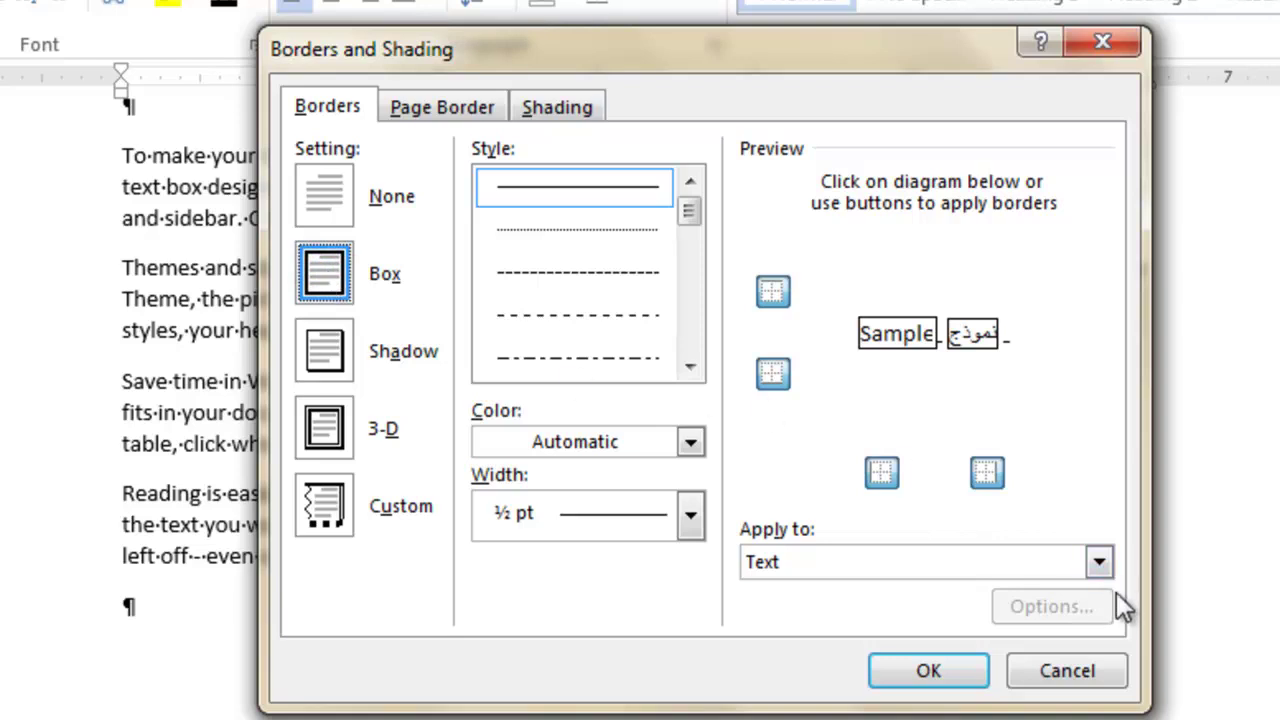
left_click(1082, 675)
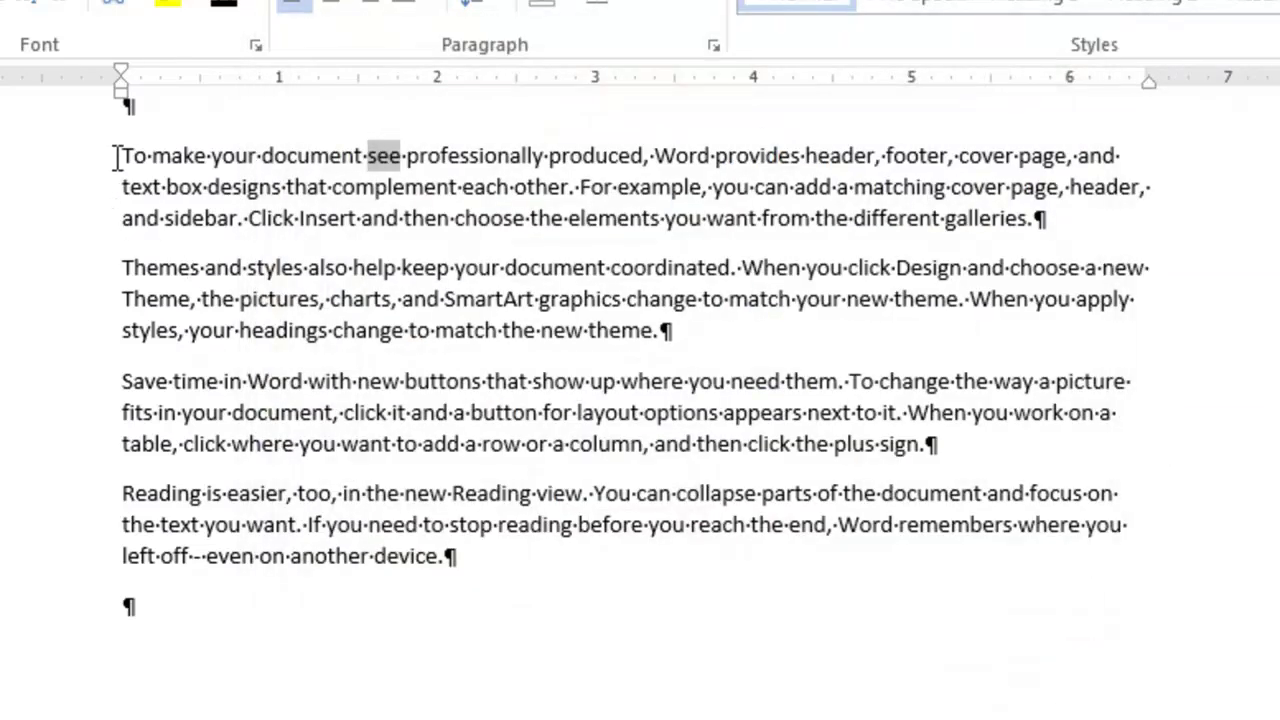
Step: Select the first paragraph and open the Borders and Shading dialog for it
left_click_drag(117, 156, 1089, 220)
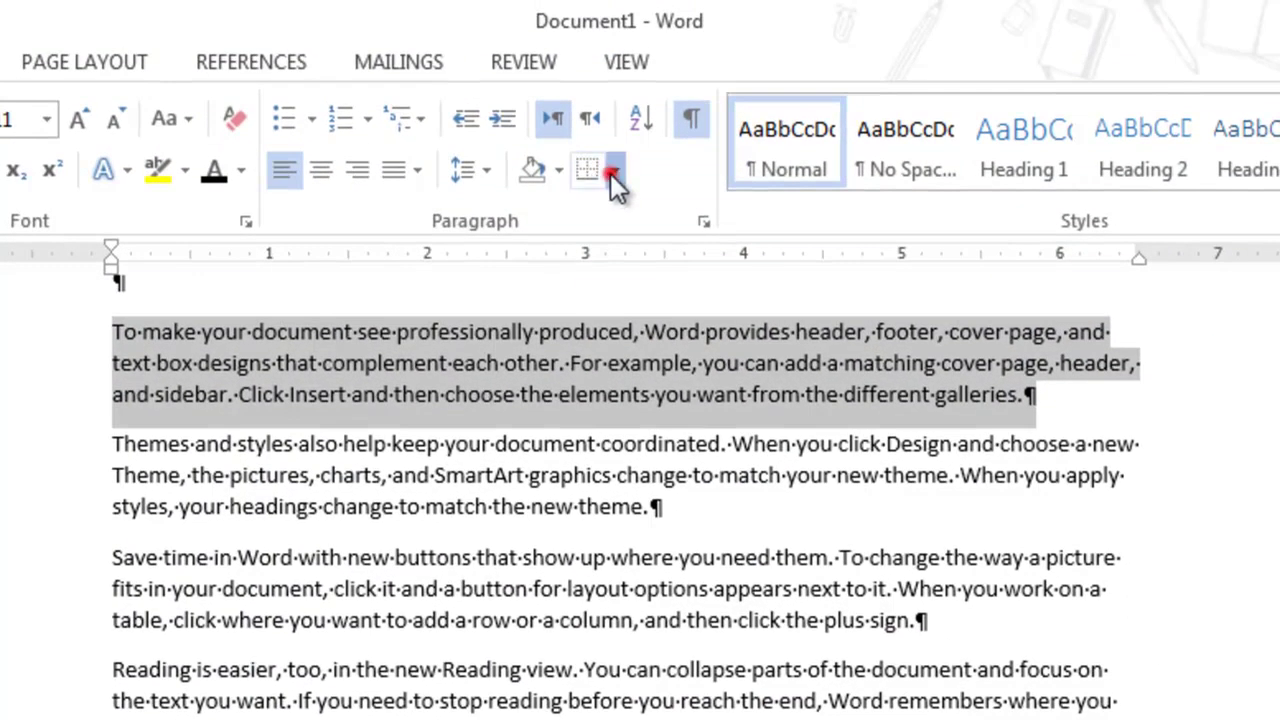
left_click(614, 173)
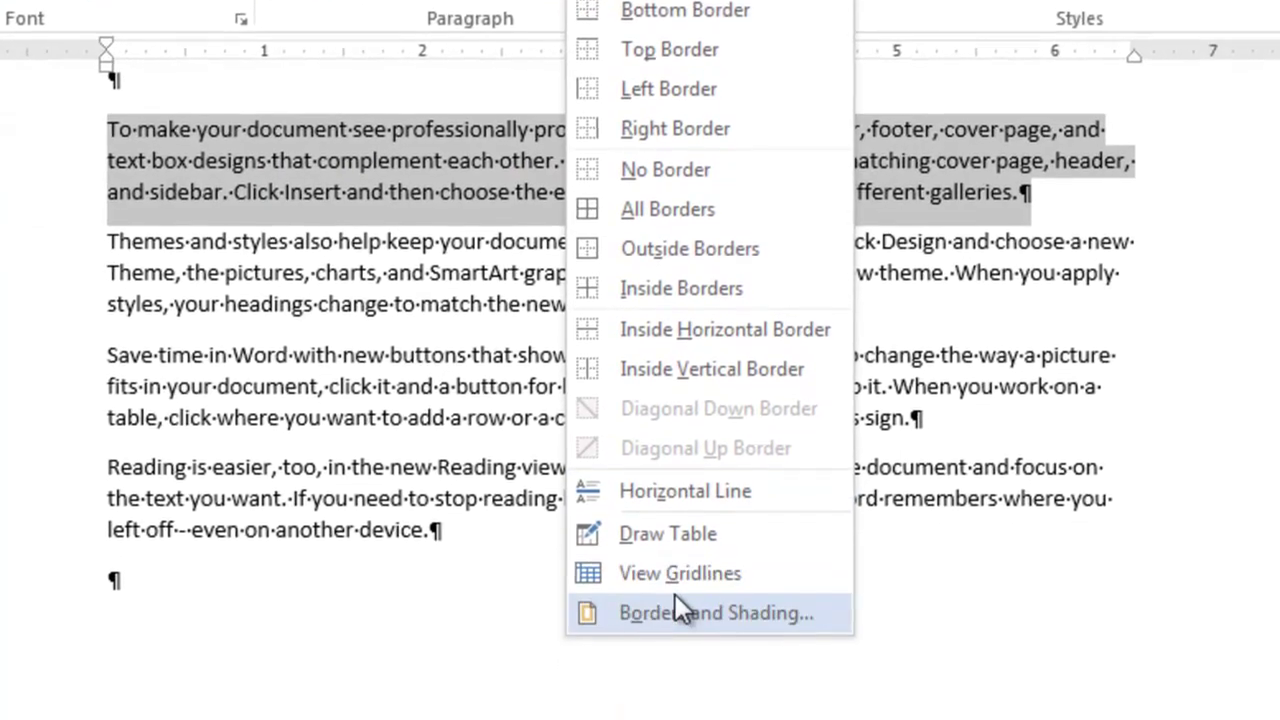
left_click(681, 607)
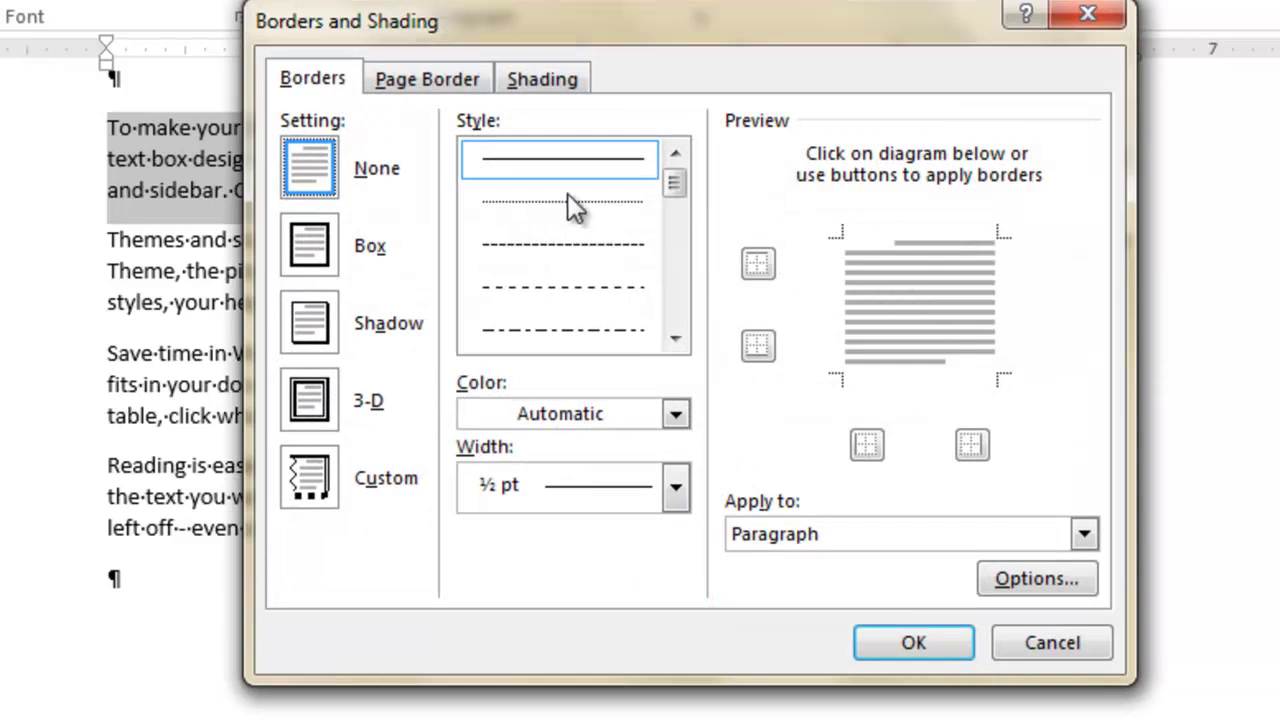
Step: Give the paragraph a box border, toggling the top border off and back on
left_click(322, 249)
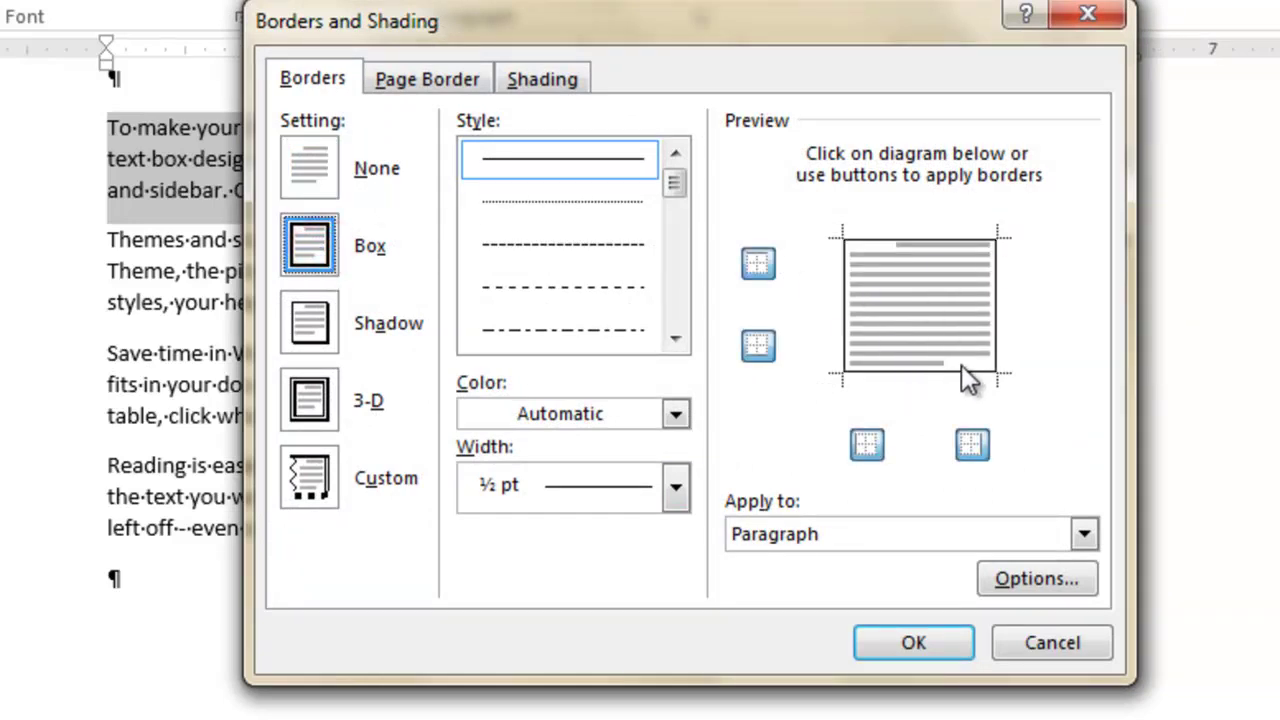
left_click(753, 272)
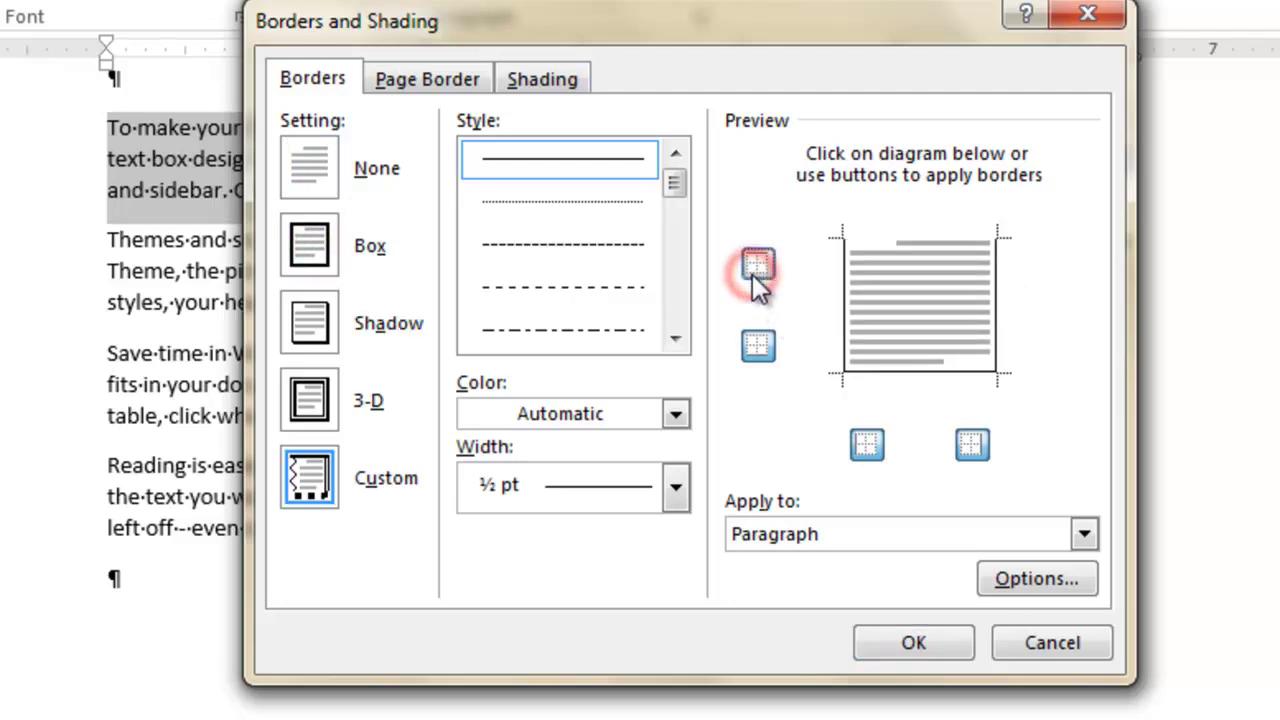
left_click(753, 272)
left_click(755, 269)
left_click(755, 269)
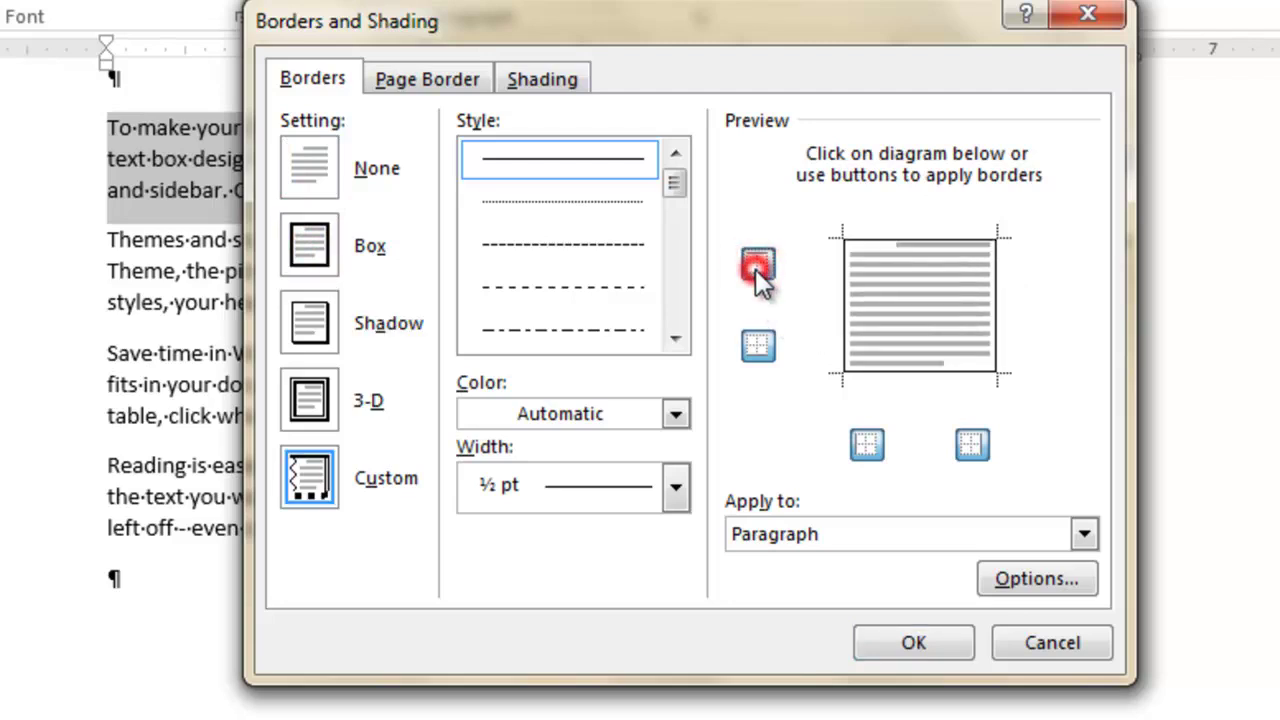
left_click(755, 269)
left_click(755, 269)
Step: Try Shadow and a dash-dot line, then settle on a 3-D setting with a solid line
left_click(312, 332)
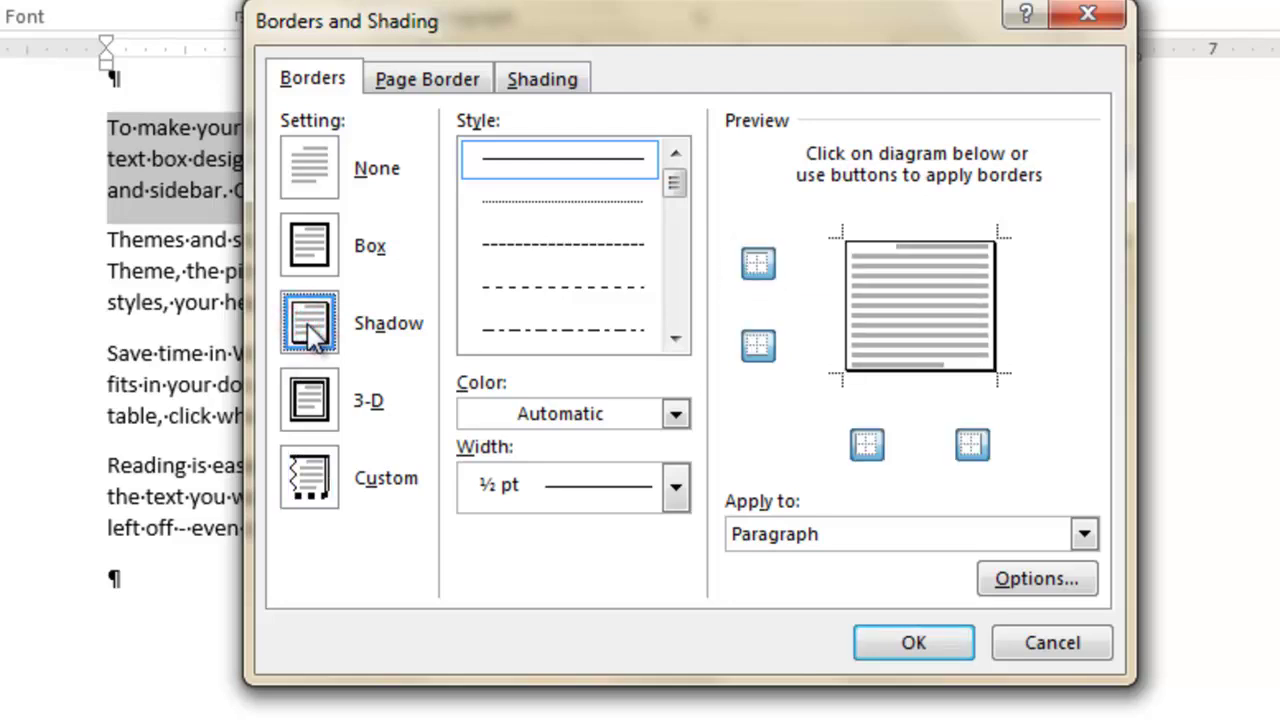
left_click(588, 332)
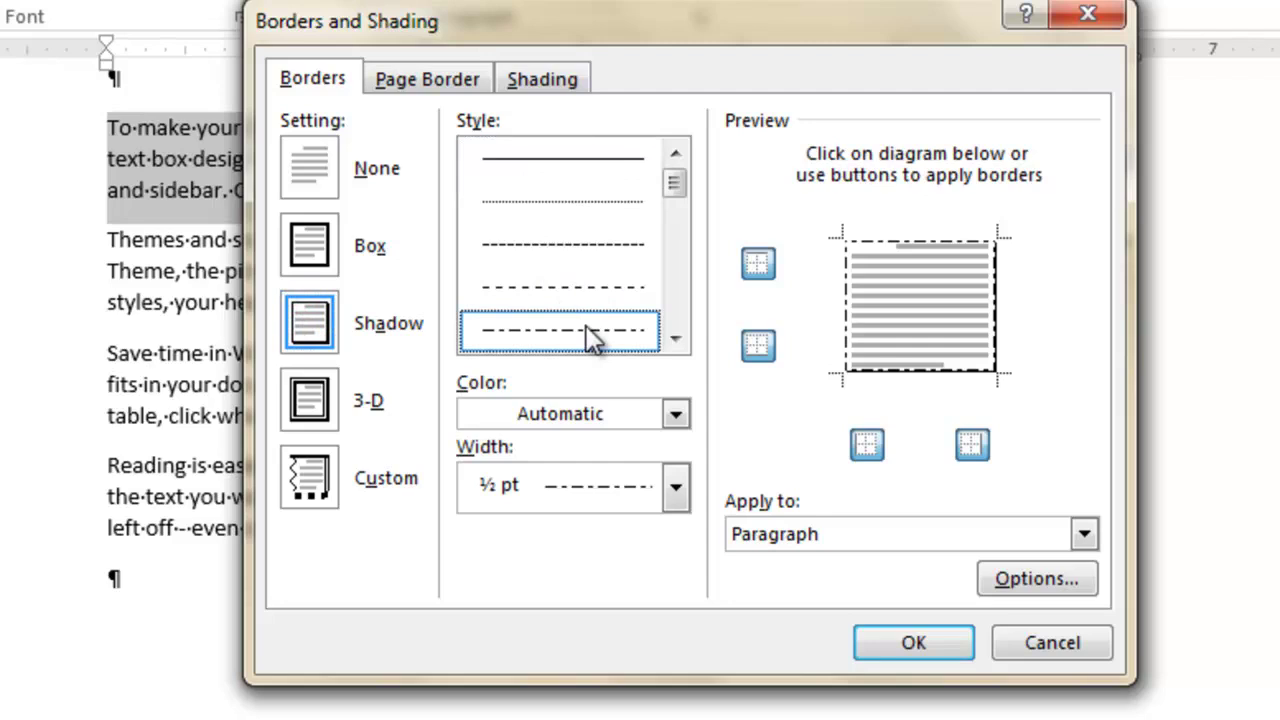
left_click(330, 399)
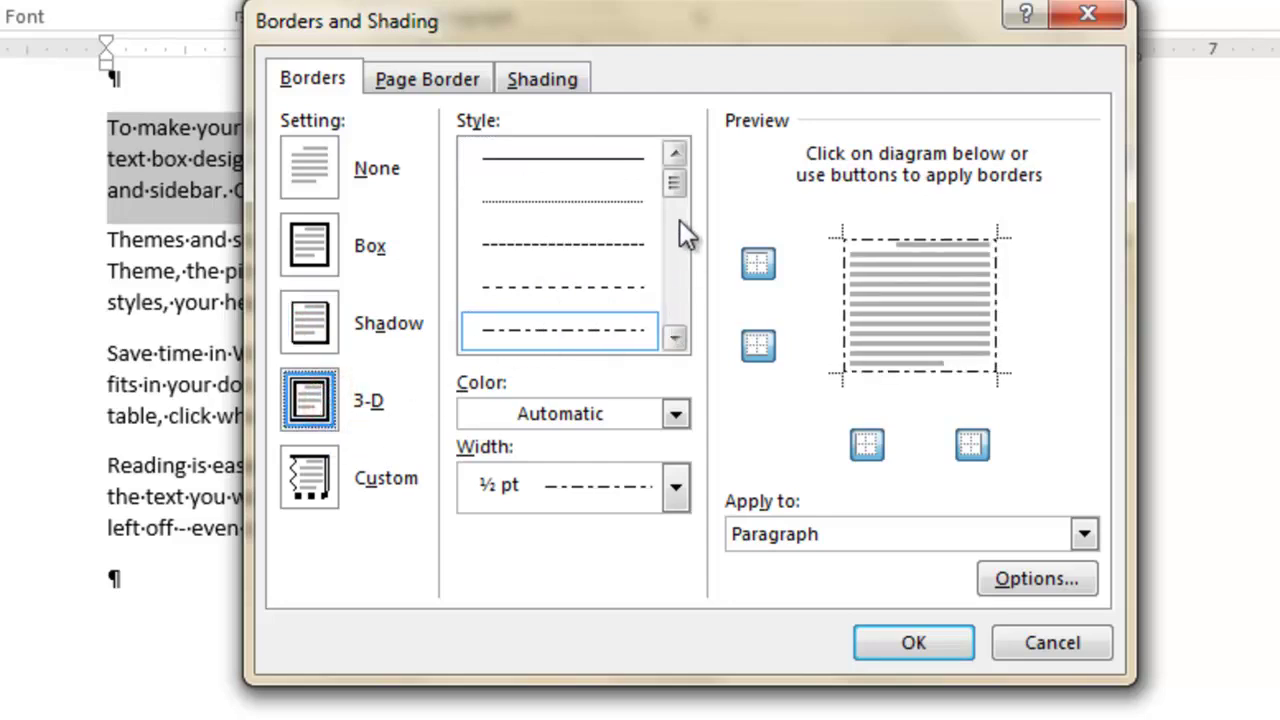
left_click(597, 160)
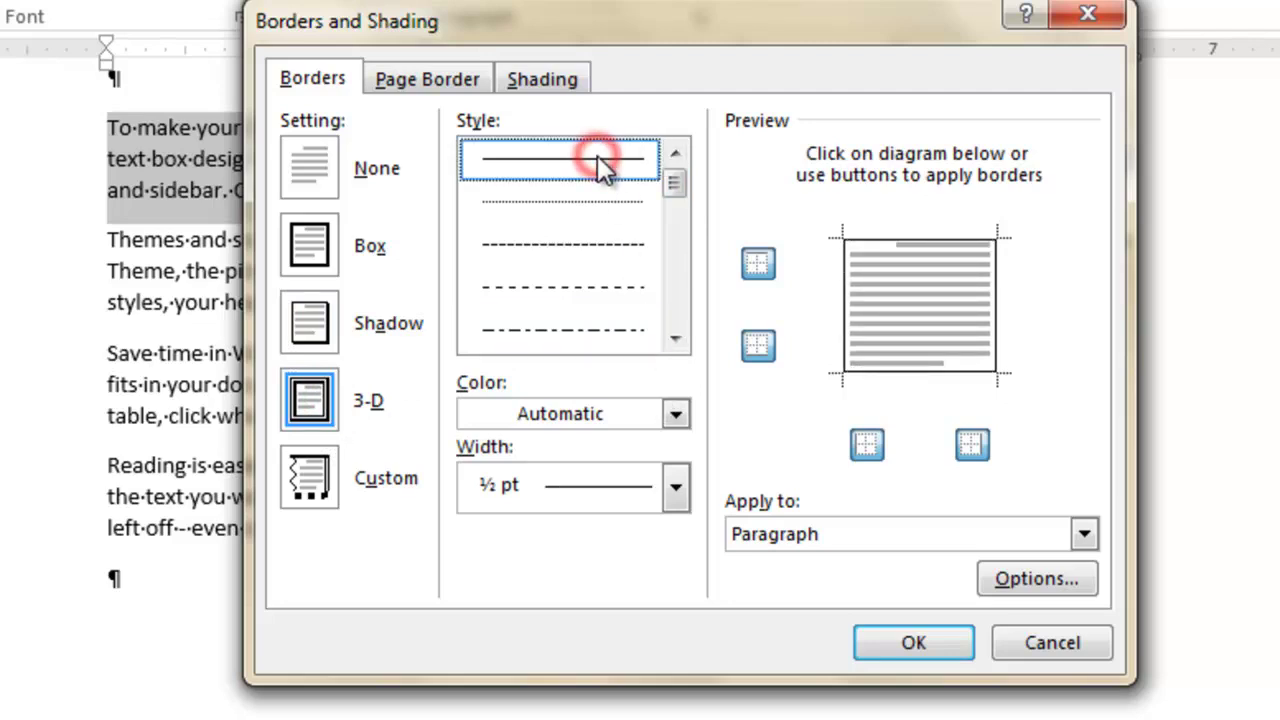
left_click(676, 414)
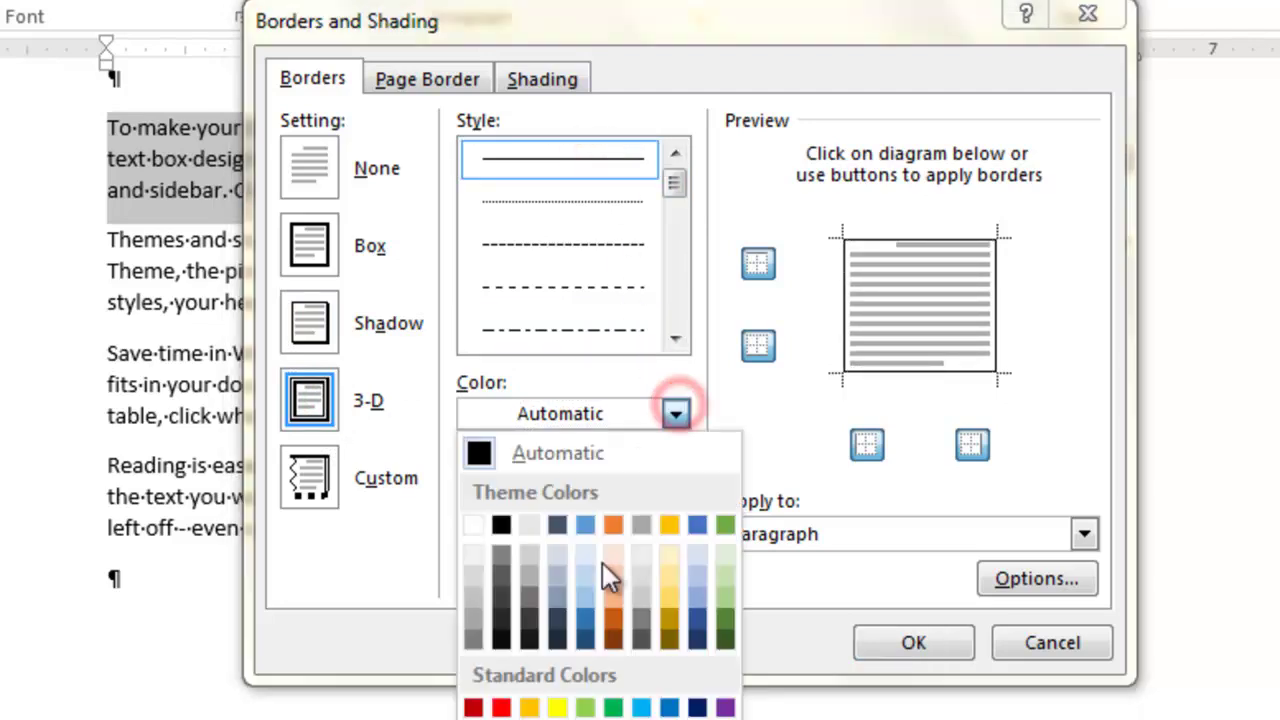
Step: Make the paragraph border dark blue, 4½ pt wide, applied to Paragraph
left_click(602, 574)
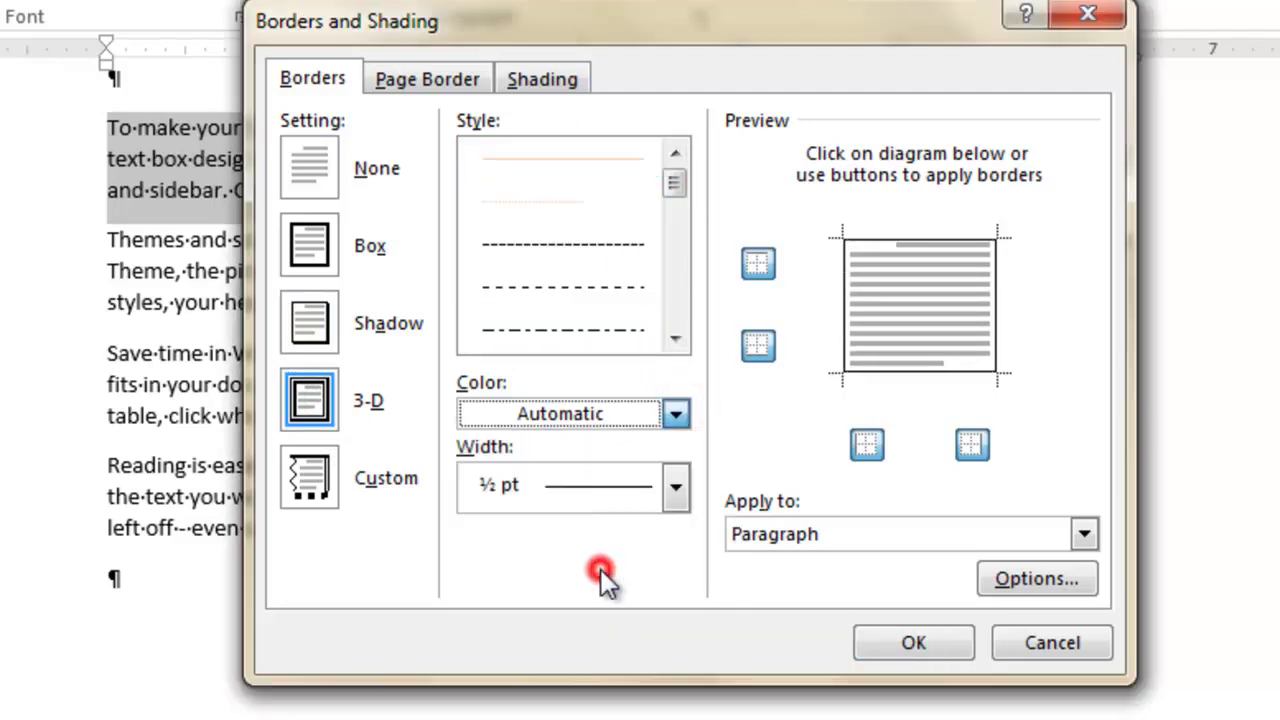
left_click(676, 414)
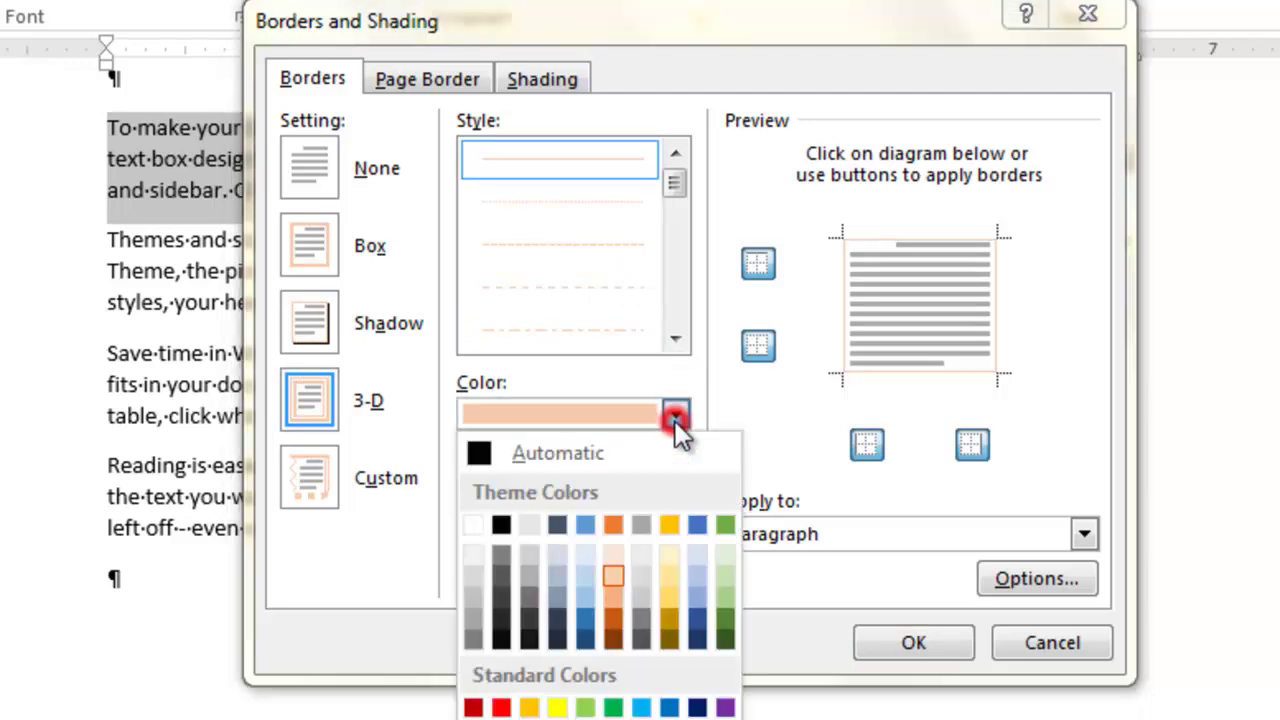
left_click(587, 638)
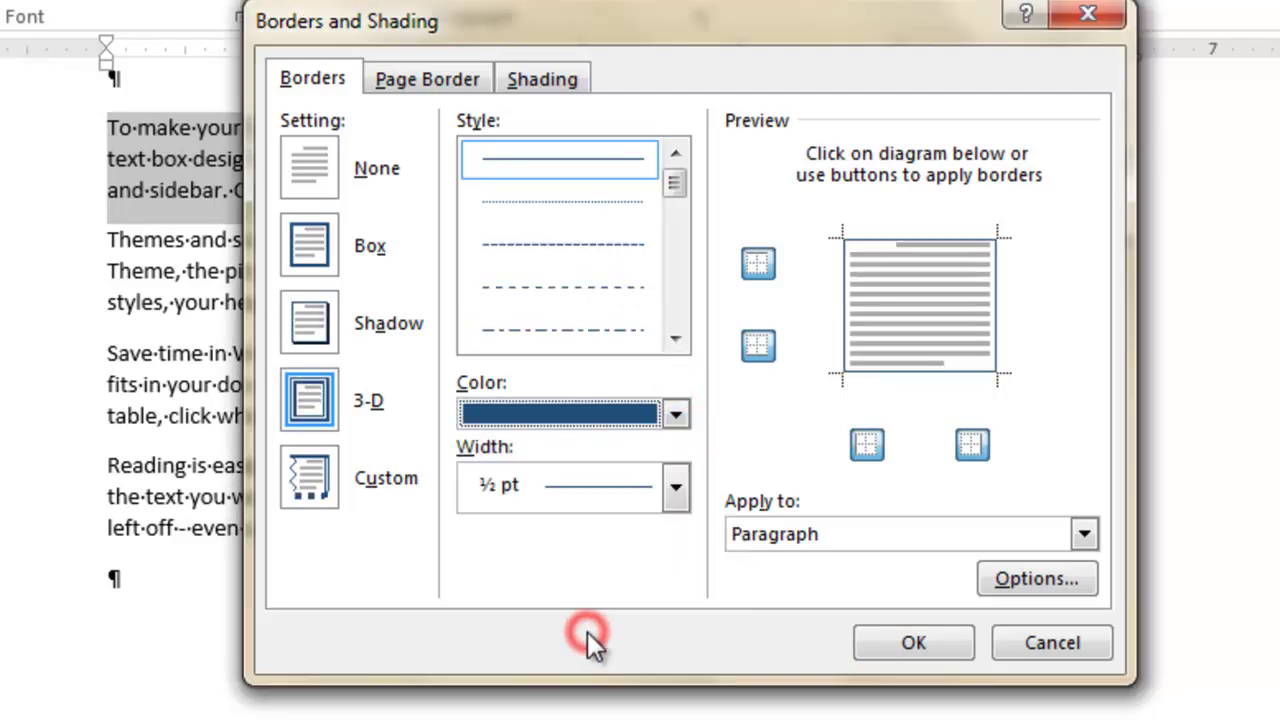
left_click(689, 489)
key("Down")
key("Down")
key("Down")
key("Down")
key("Down")
key("Down")
key("Return")
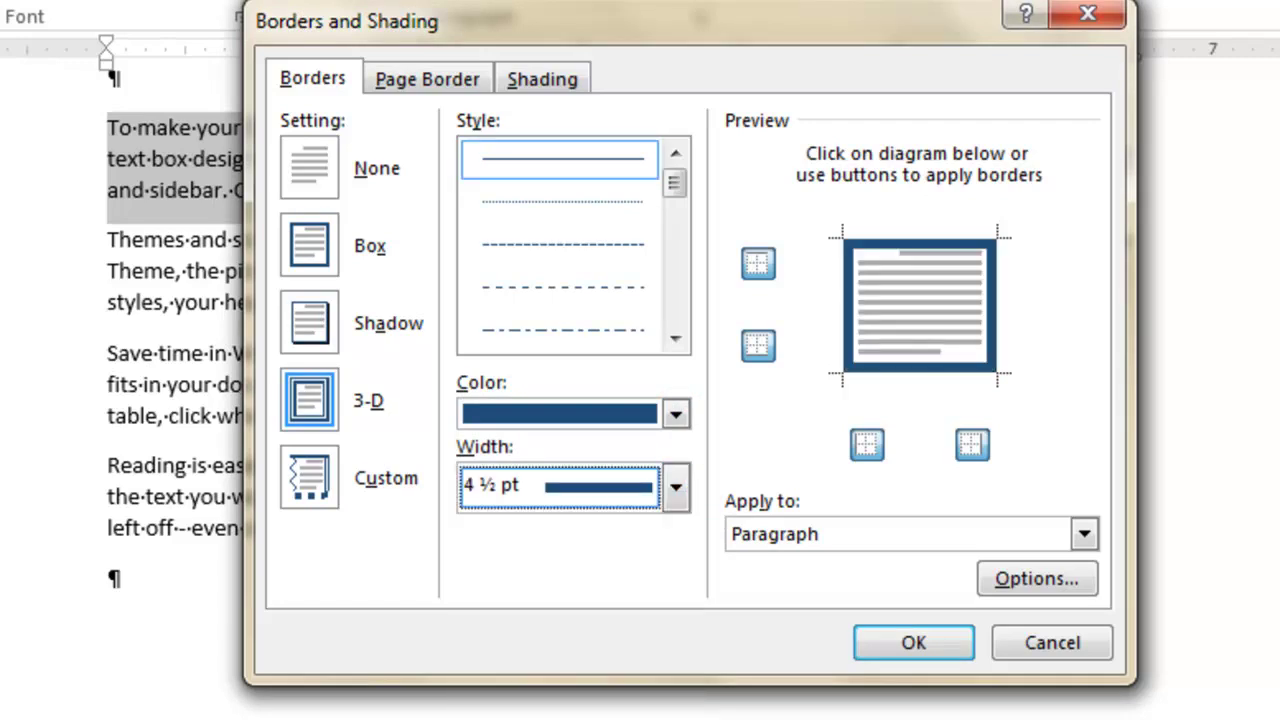
left_click(1083, 534)
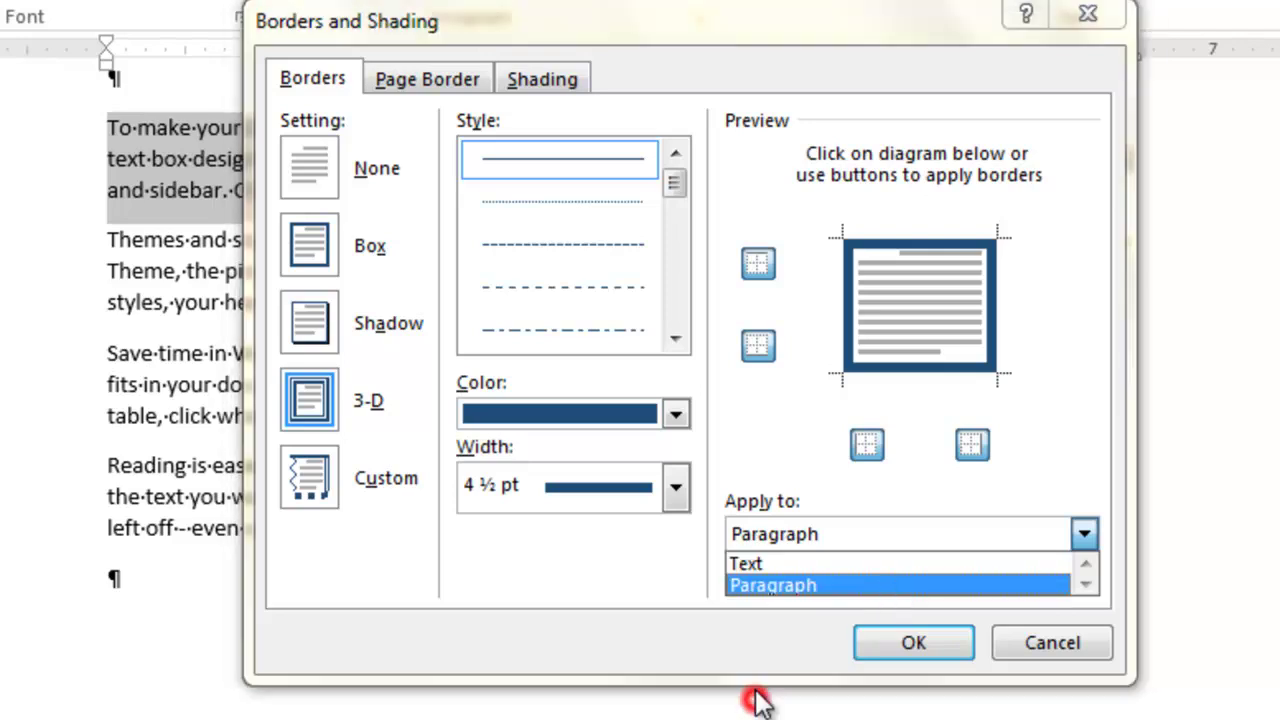
left_click(755, 640)
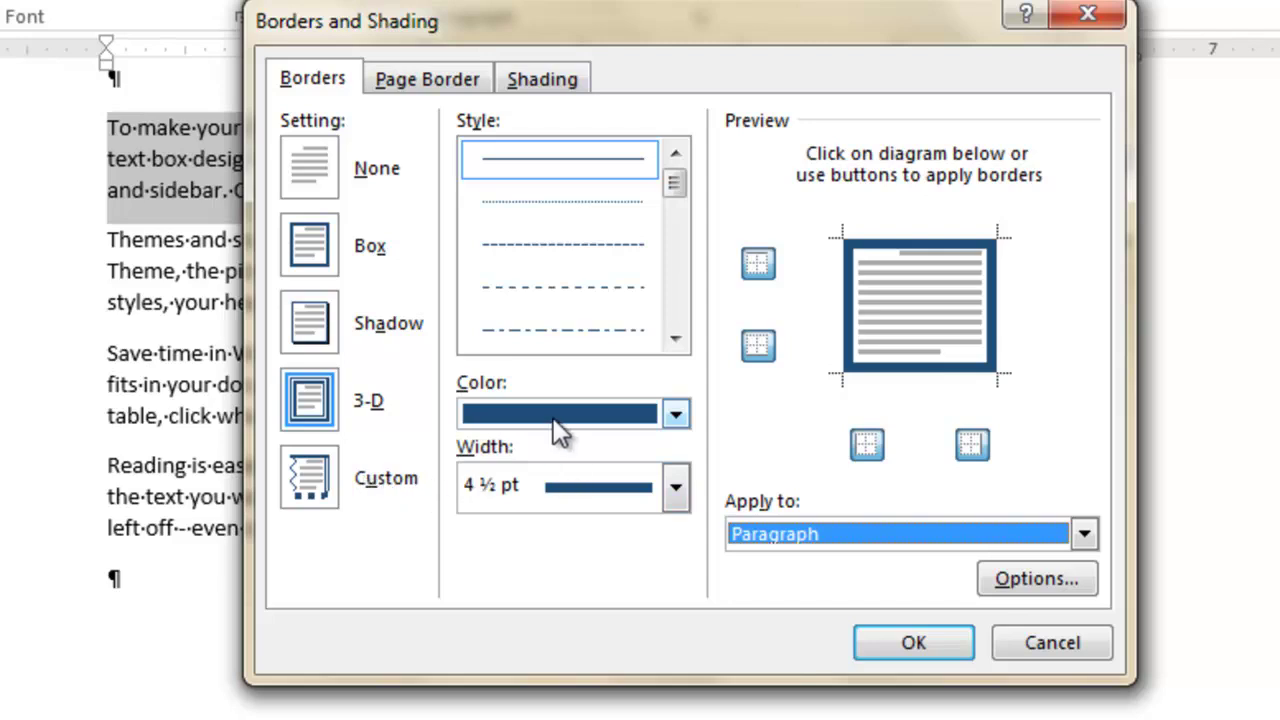
left_click(423, 85)
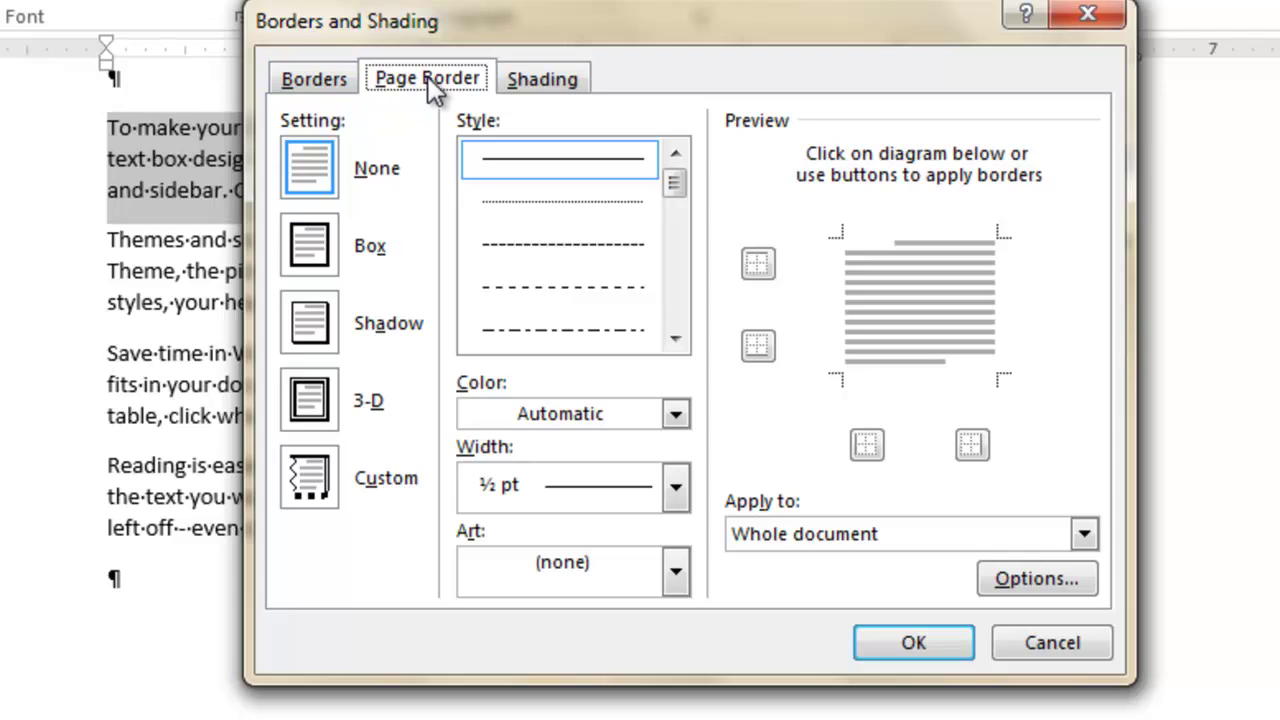
Step: Give the page a 3-D pushpin art border and apply both borders
left_click(310, 262)
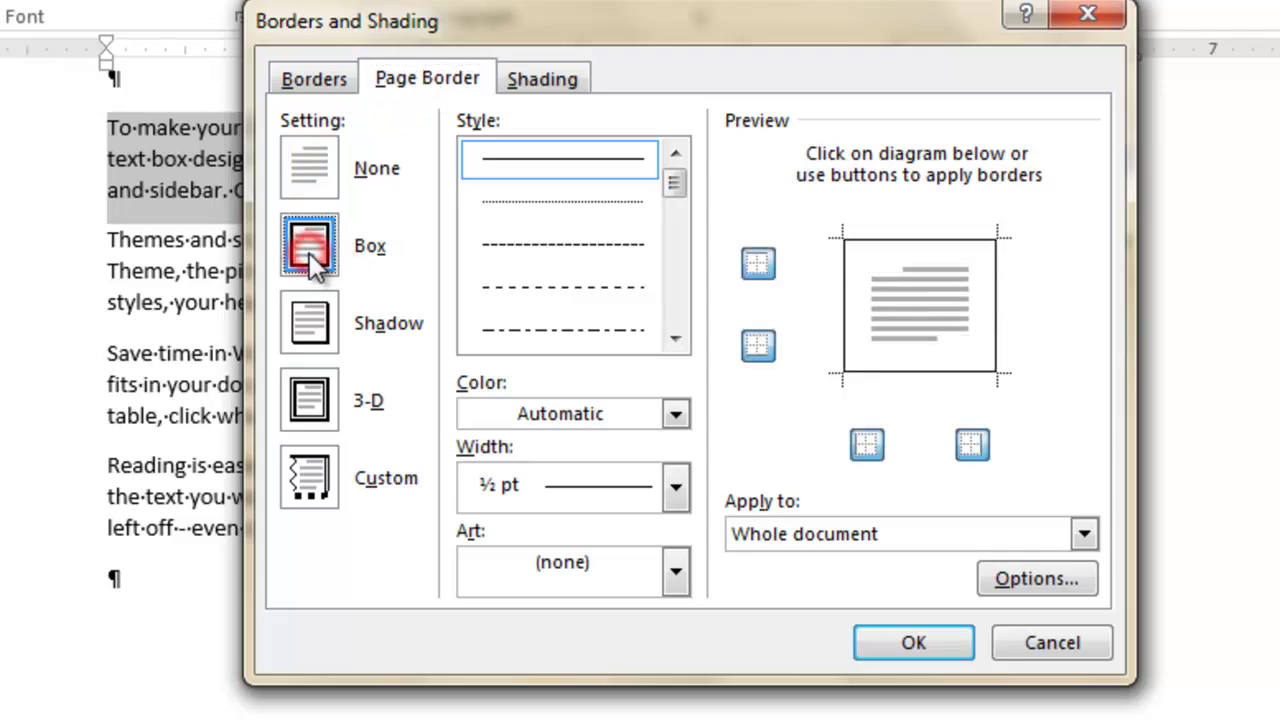
left_click(317, 398)
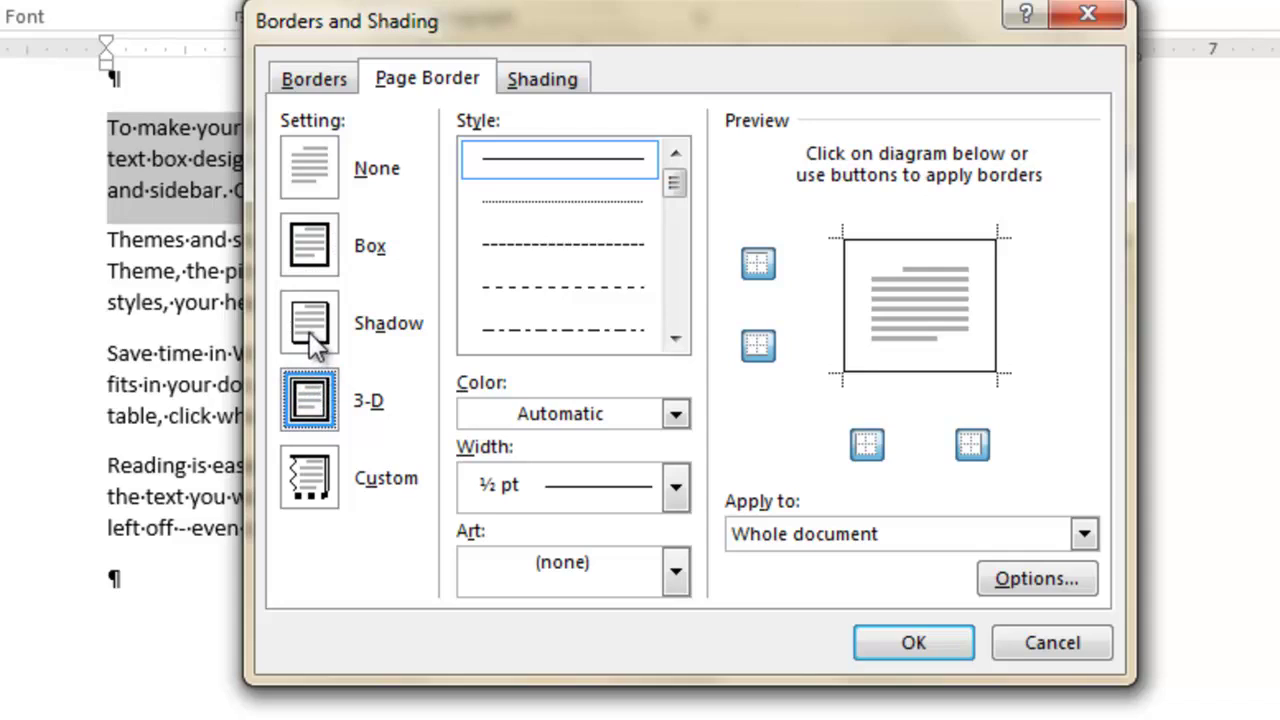
mouse_move(676, 182)
left_mouse_down()
mouse_move(673, 314)
mouse_move(675, 301)
left_mouse_up()
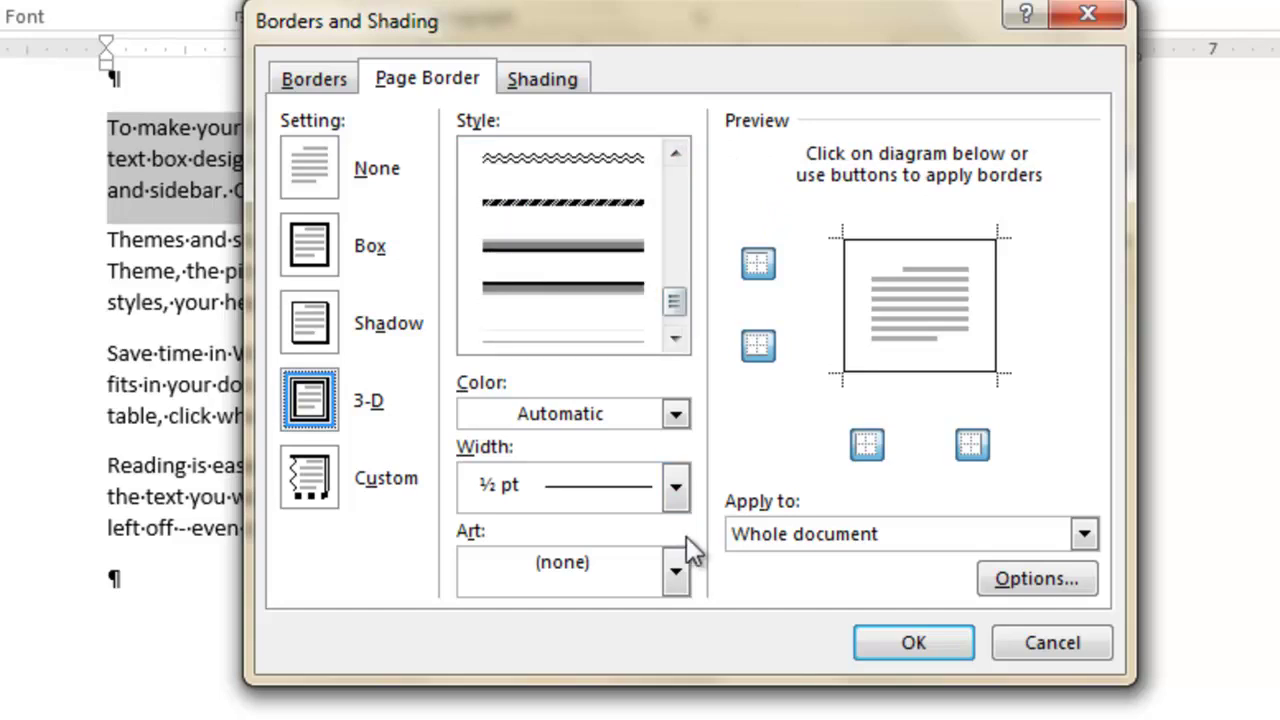
left_click(678, 568)
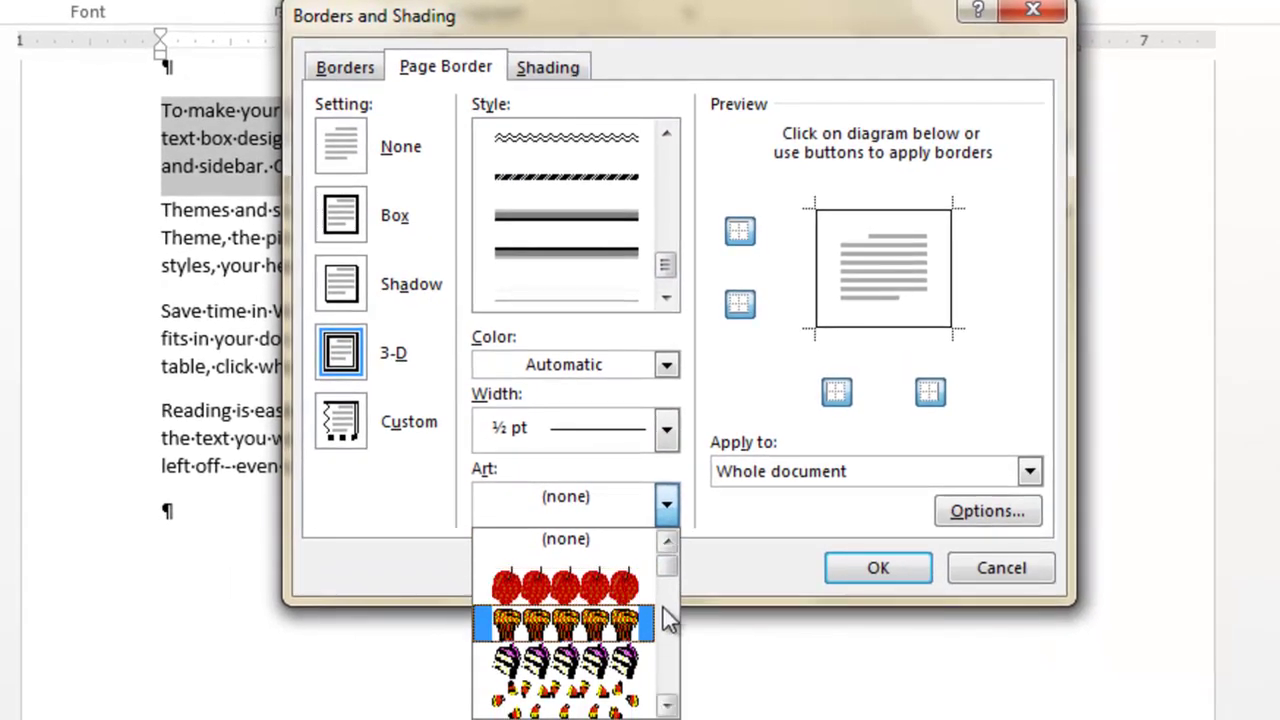
left_click_drag(667, 564, 669, 606)
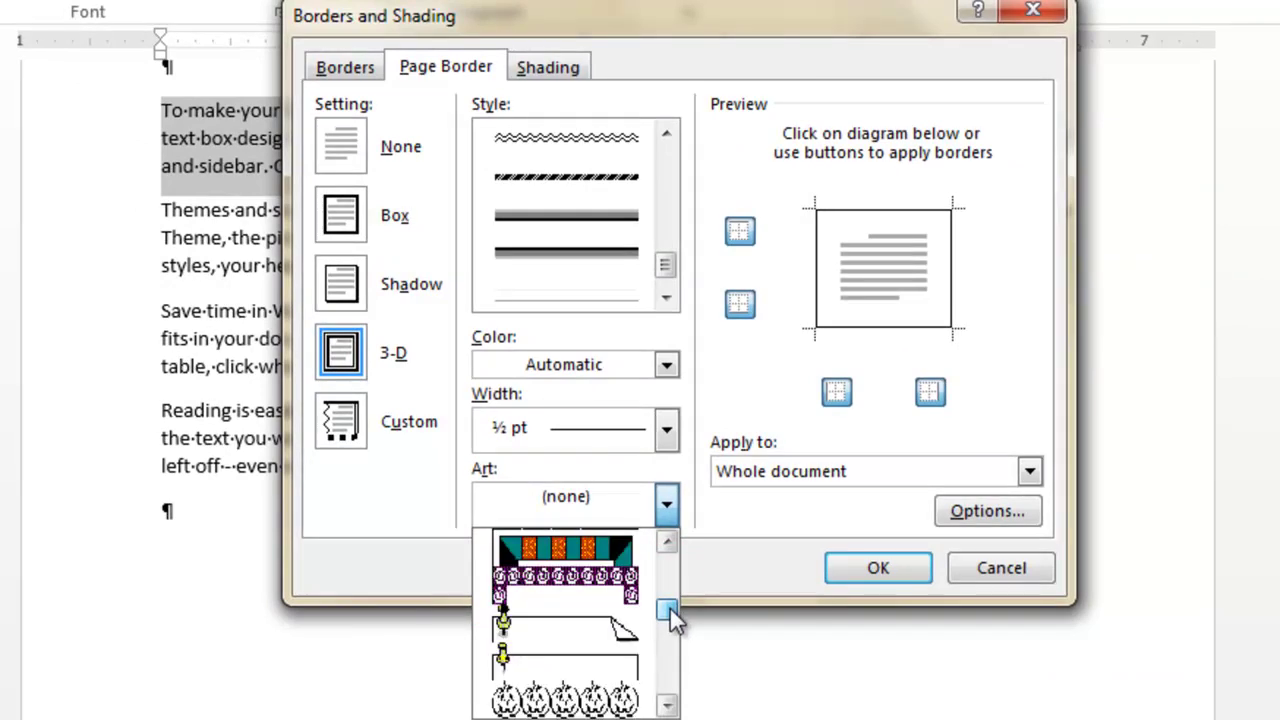
left_click(597, 637)
left_click(866, 569)
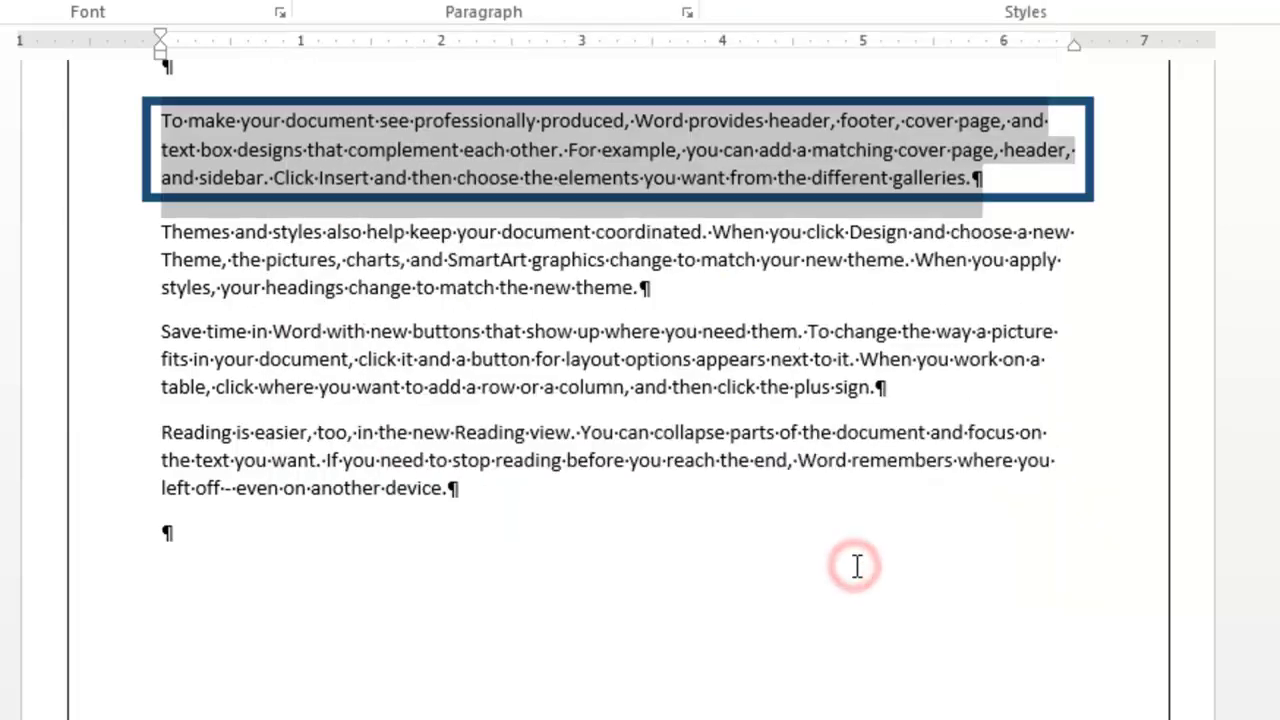
Step: Return to the top of the bordered page and bring up the INSERT ribbon commands
scroll(618, 396, "up", 4)
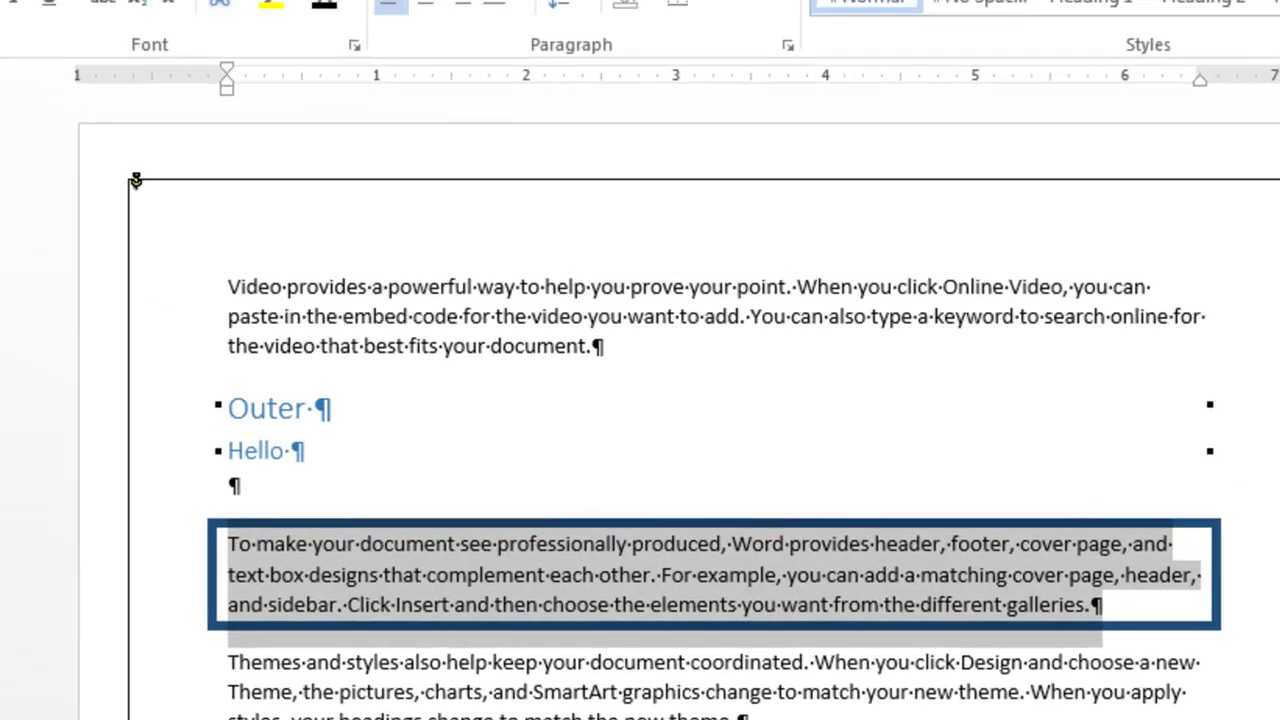
left_click(320, 60)
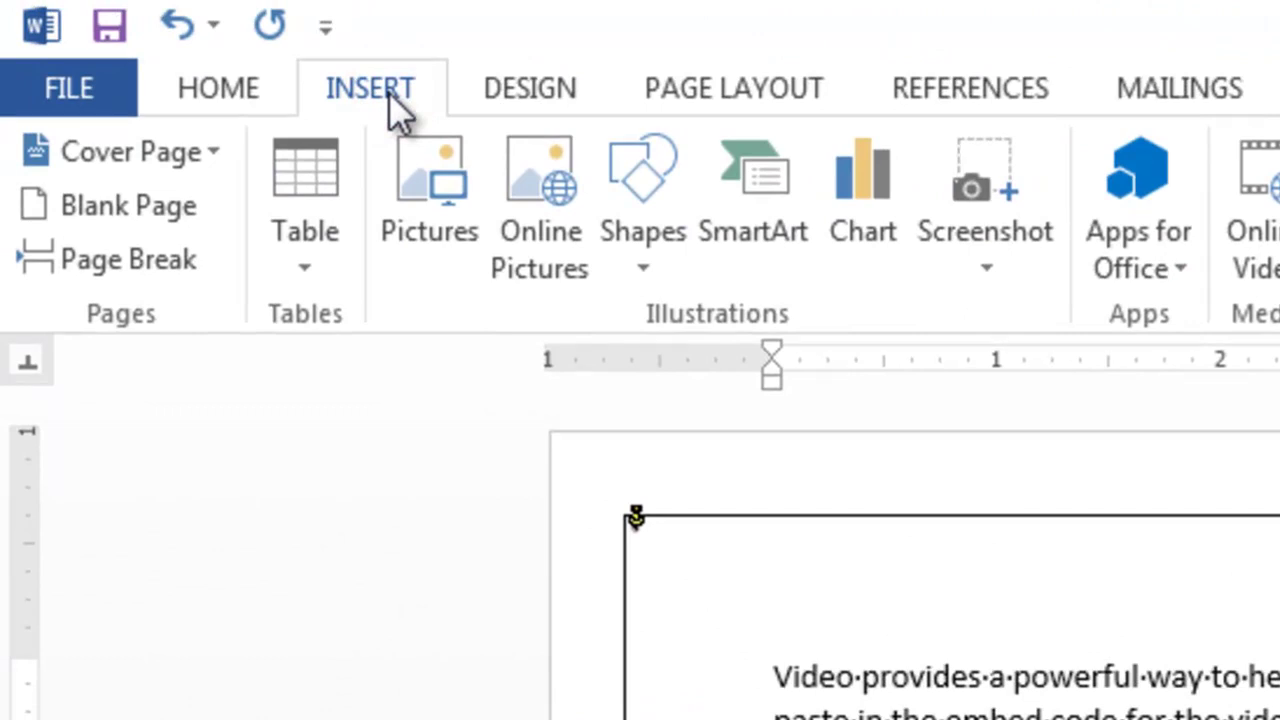
Step: Switch from the DESIGN ribbon back to HOME, then minimize Word to the pyramids desktop
left_click(530, 88)
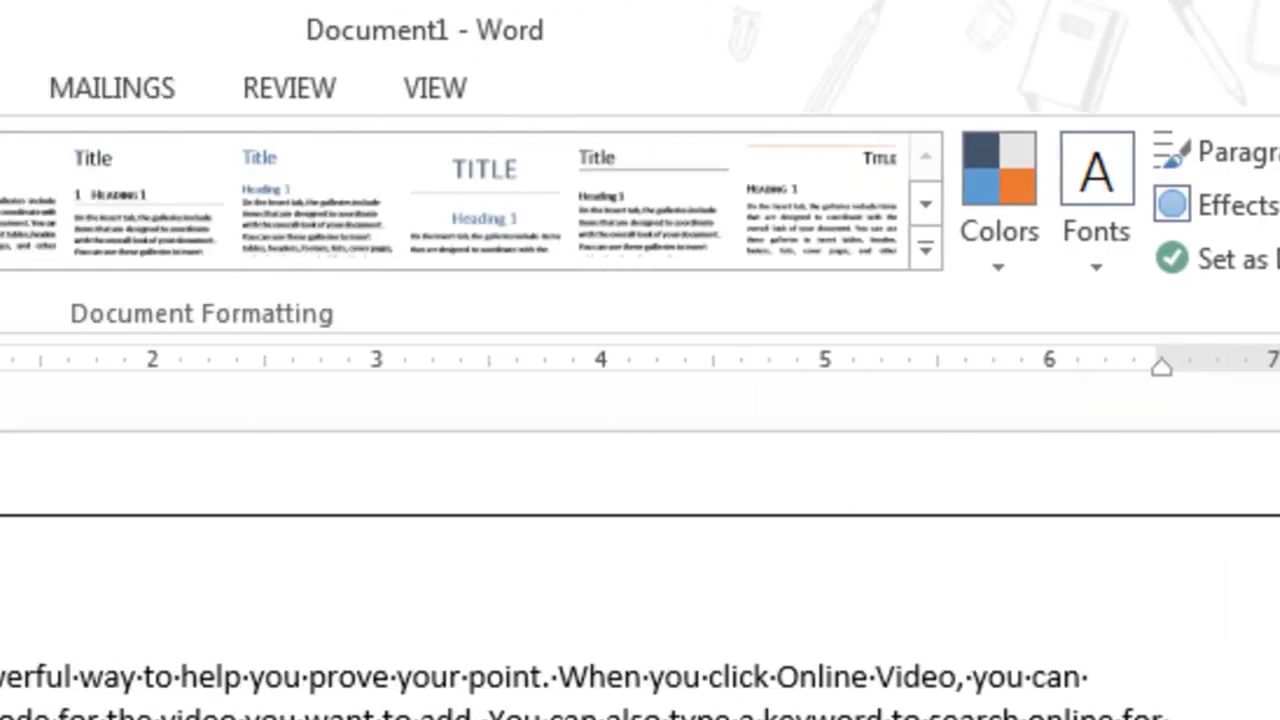
left_click(197, 80)
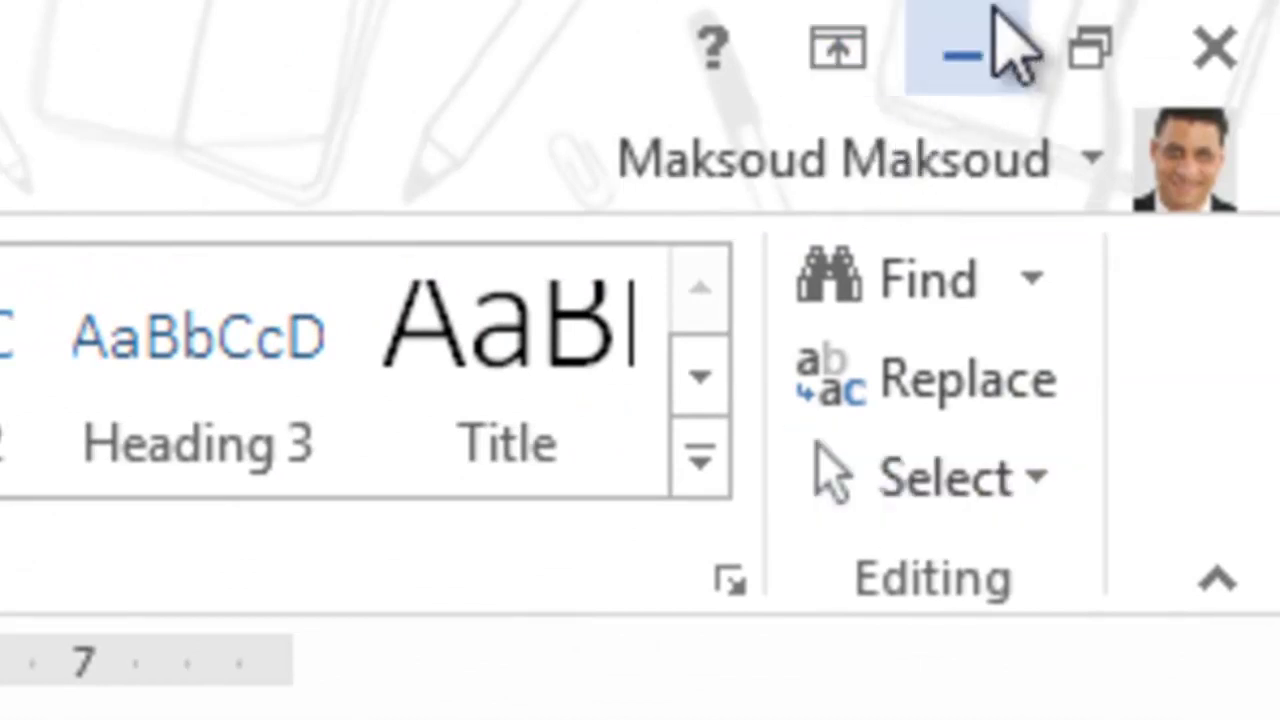
left_click(995, 40)
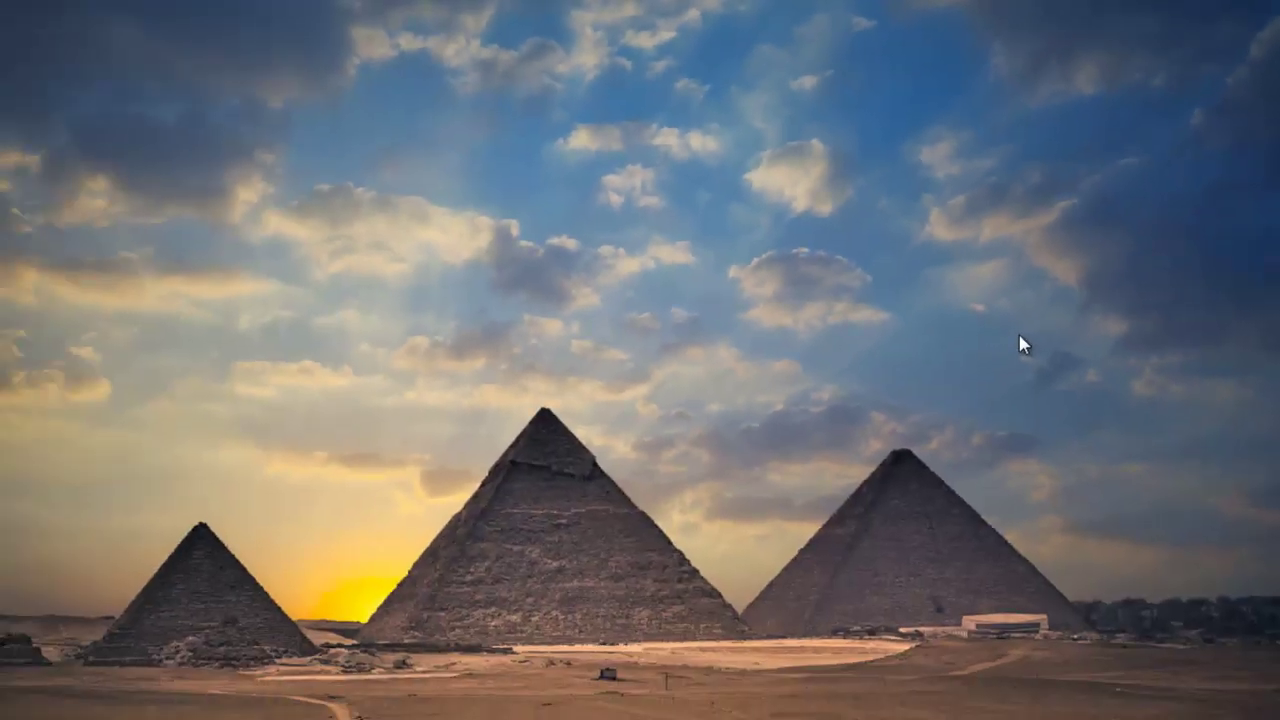